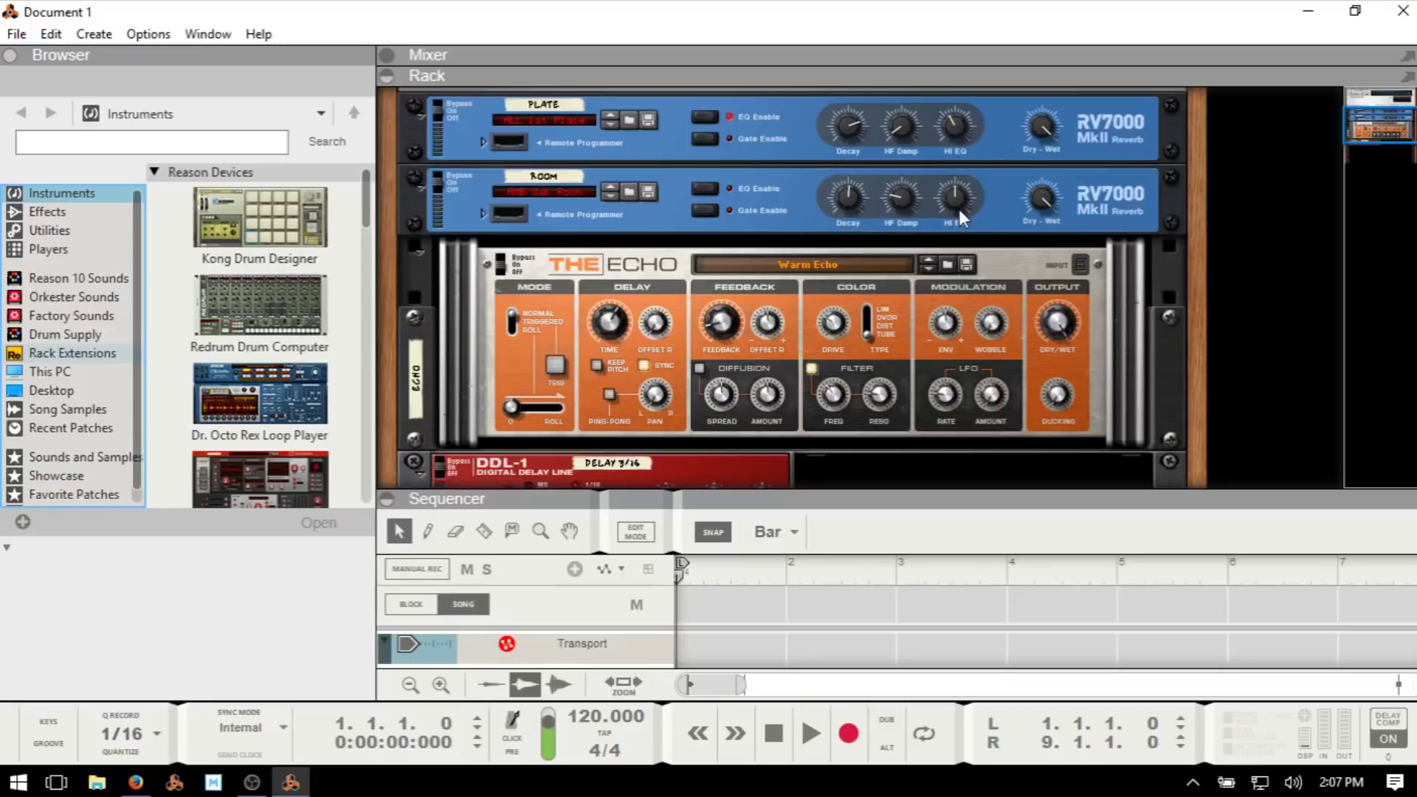
Open the preferences and set the default song to Empty.
{"action": "mouse_move", "coordinate": [959, 210]}
{"action": "left_click", "coordinate": [51, 34]}
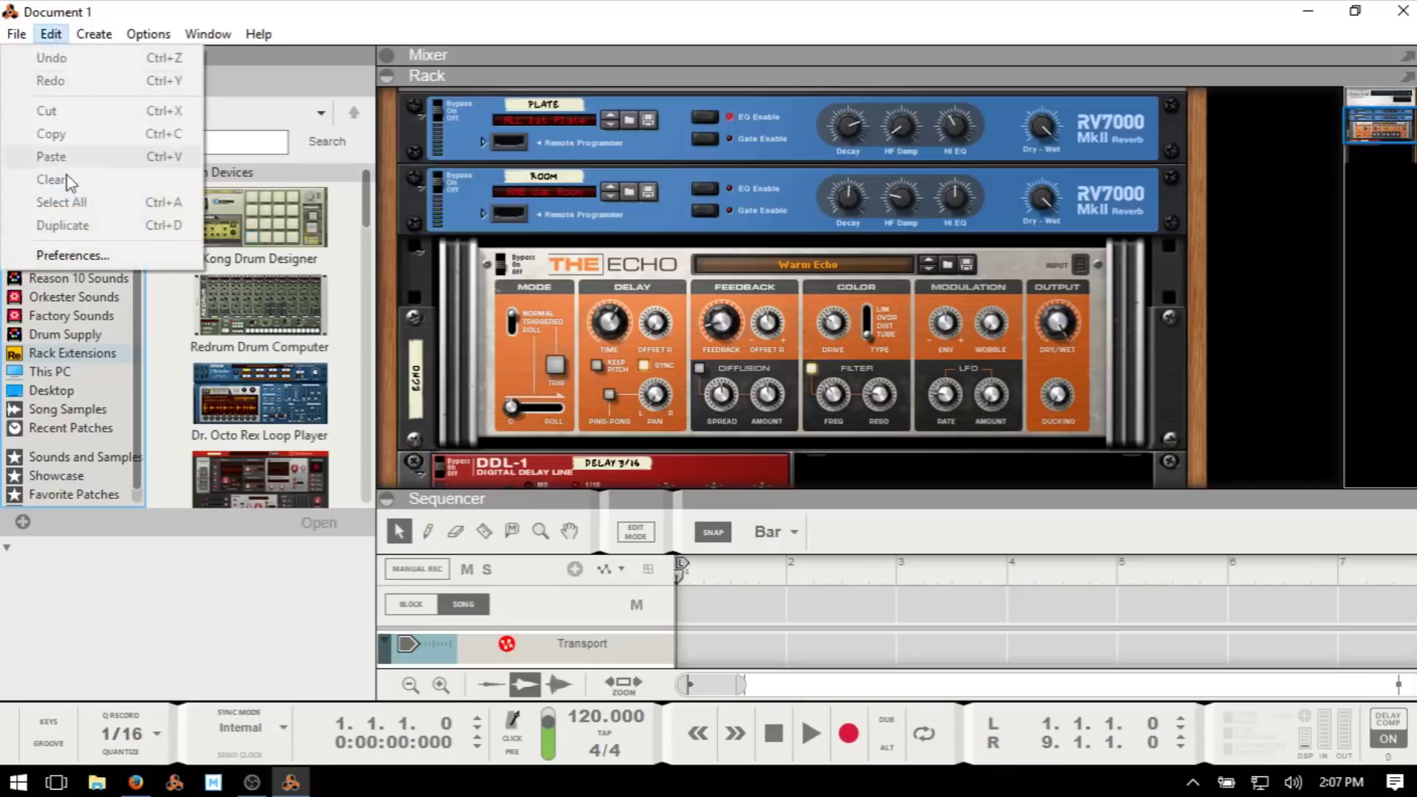
{"action": "left_click", "coordinate": [86, 255]}
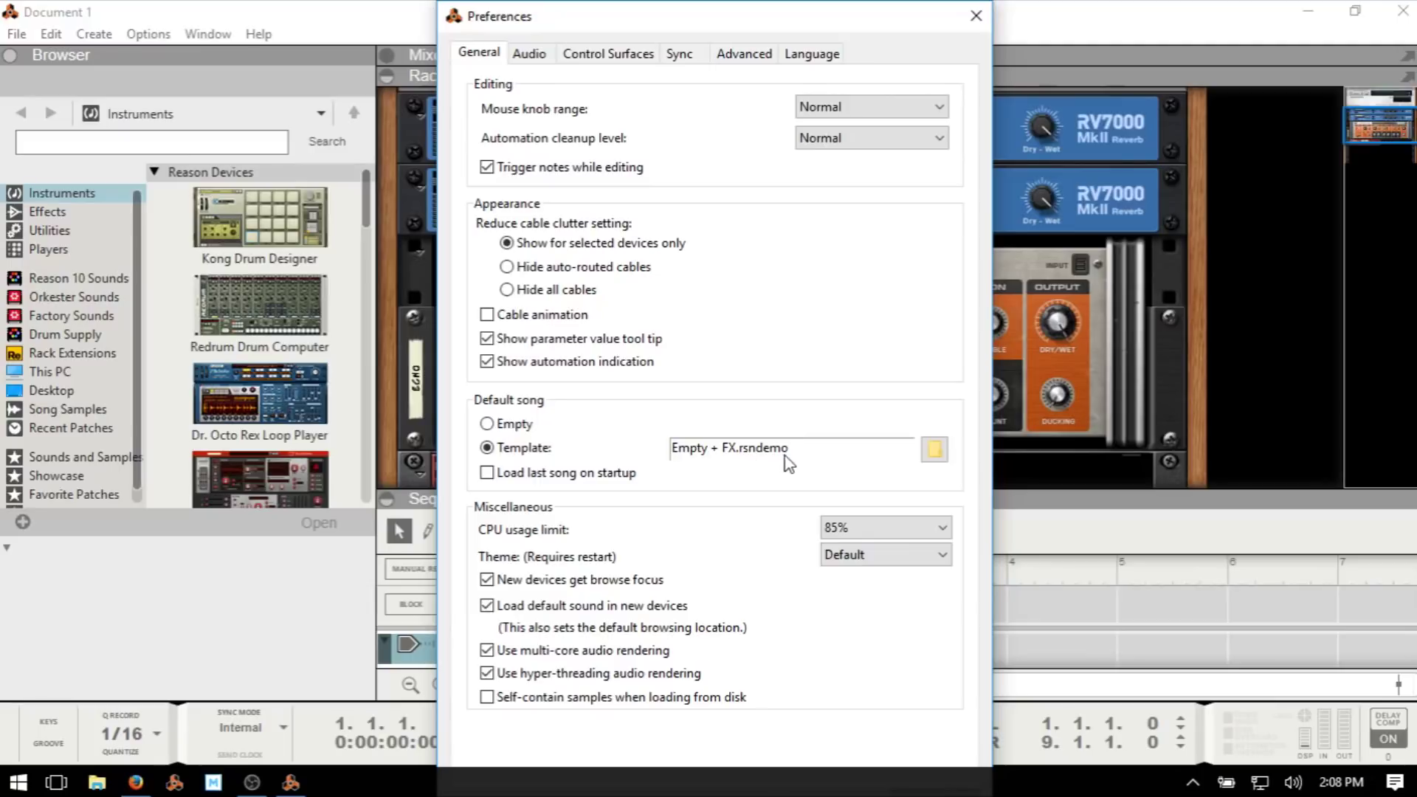
{"action": "left_click", "coordinate": [487, 424]}
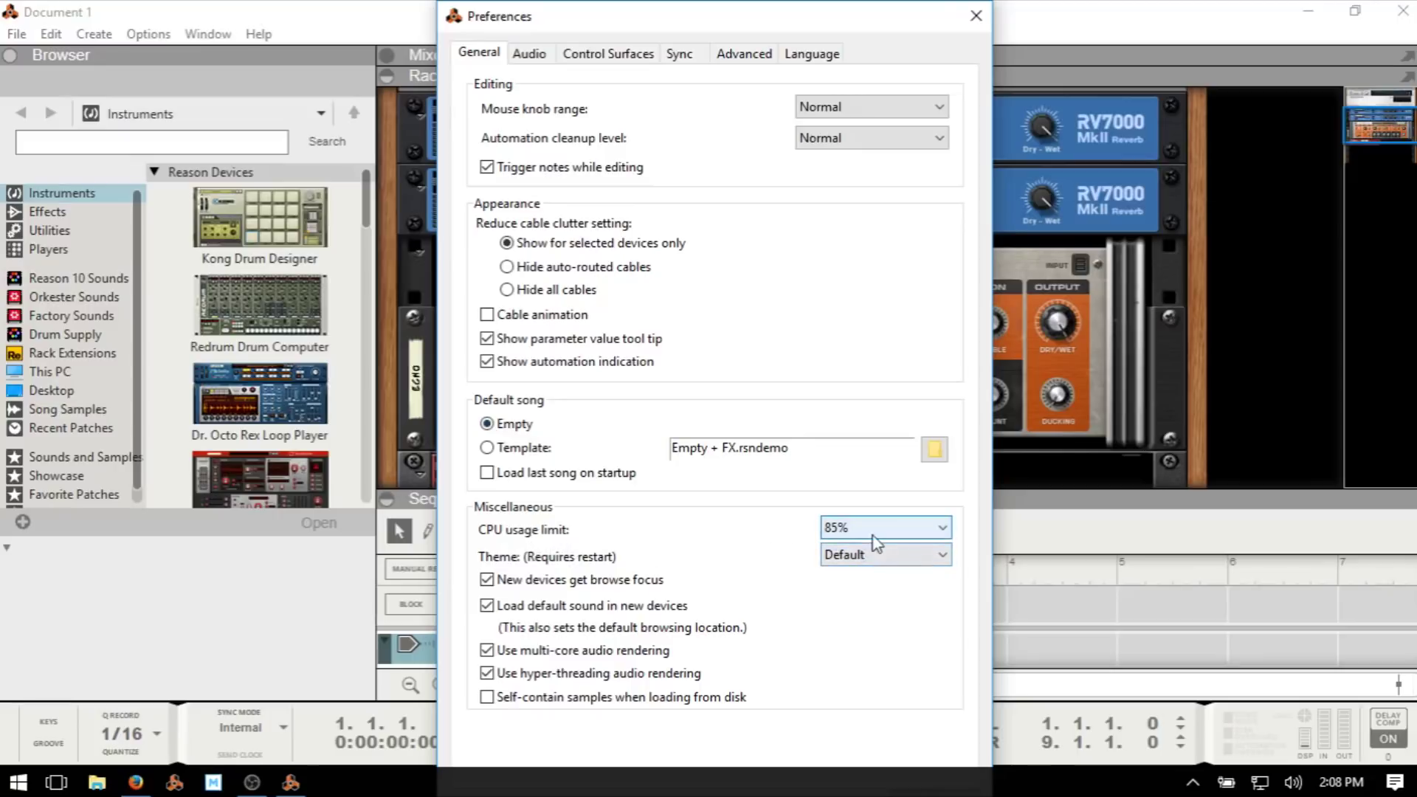
Check the CPU usage limit choices and set the interface theme to Dark.
{"action": "left_click", "coordinate": [915, 528]}
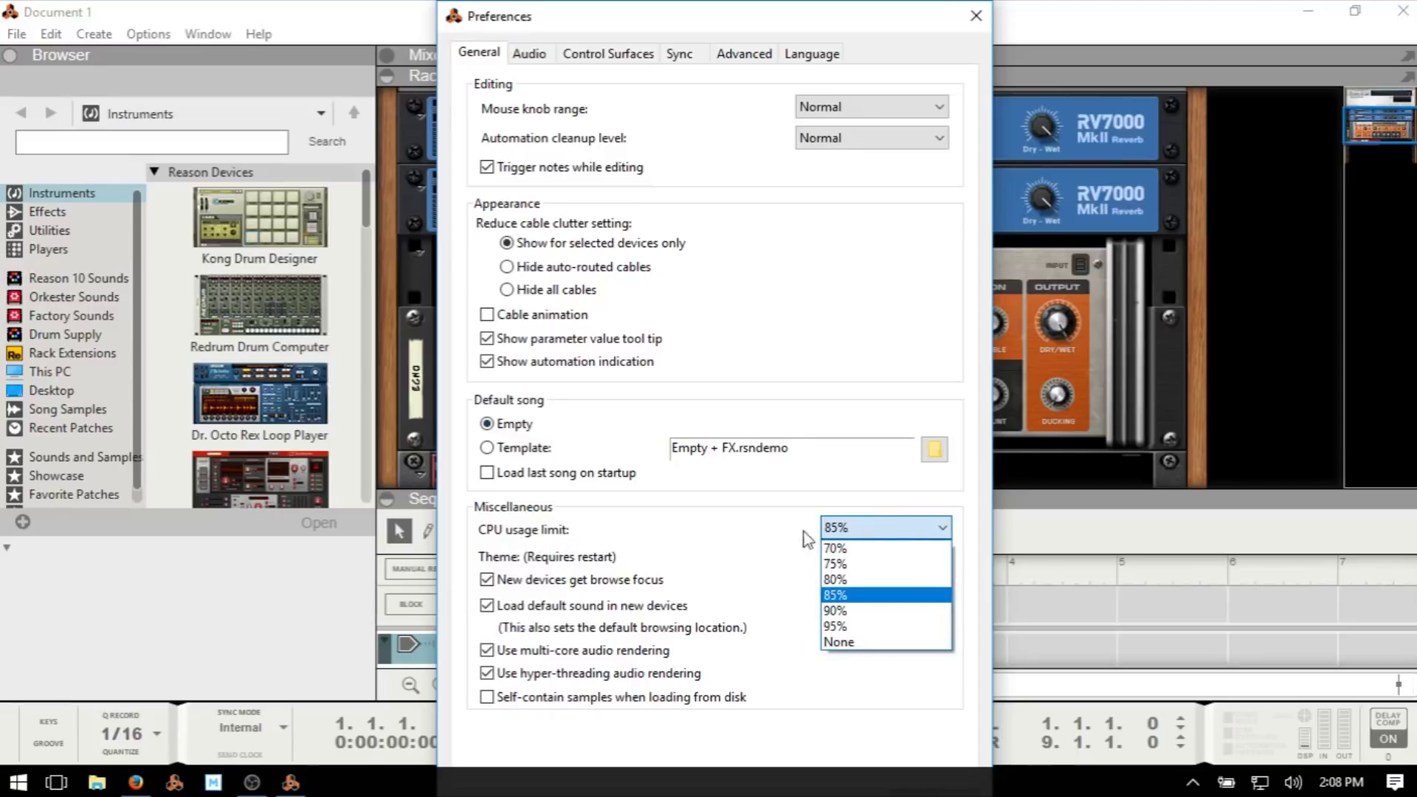
{"action": "left_click", "coordinate": [768, 533]}
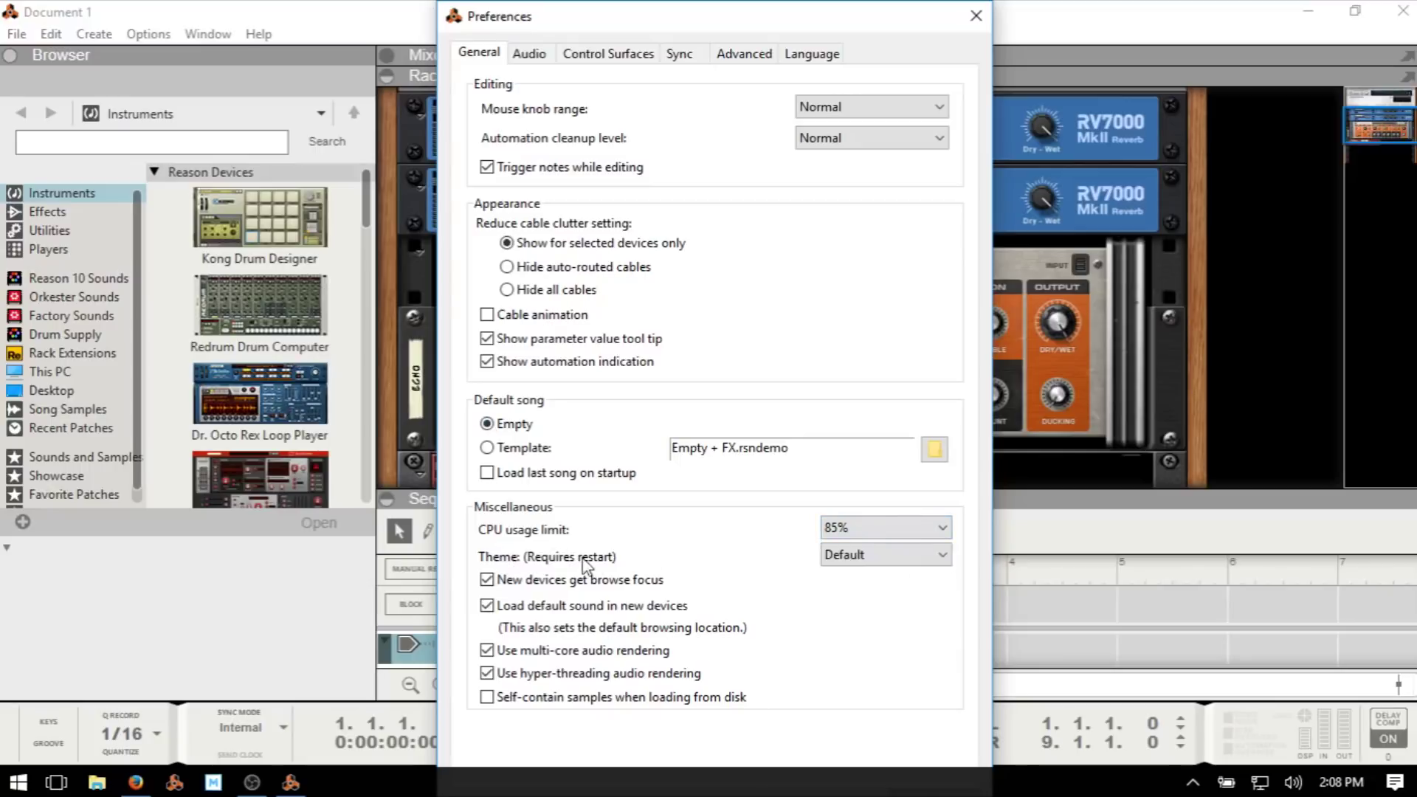
{"action": "mouse_move", "coordinate": [588, 562]}
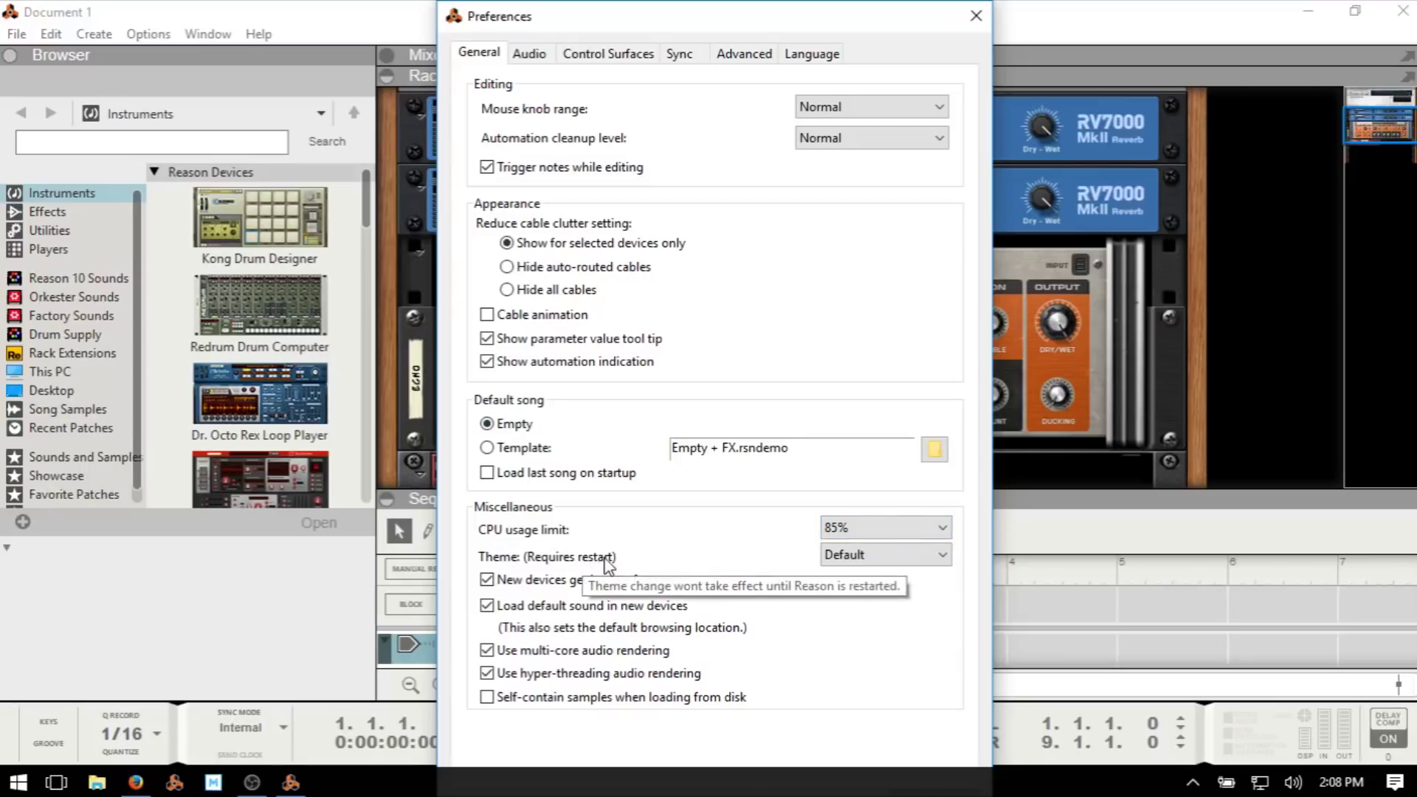
{"action": "left_click", "coordinate": [859, 559]}
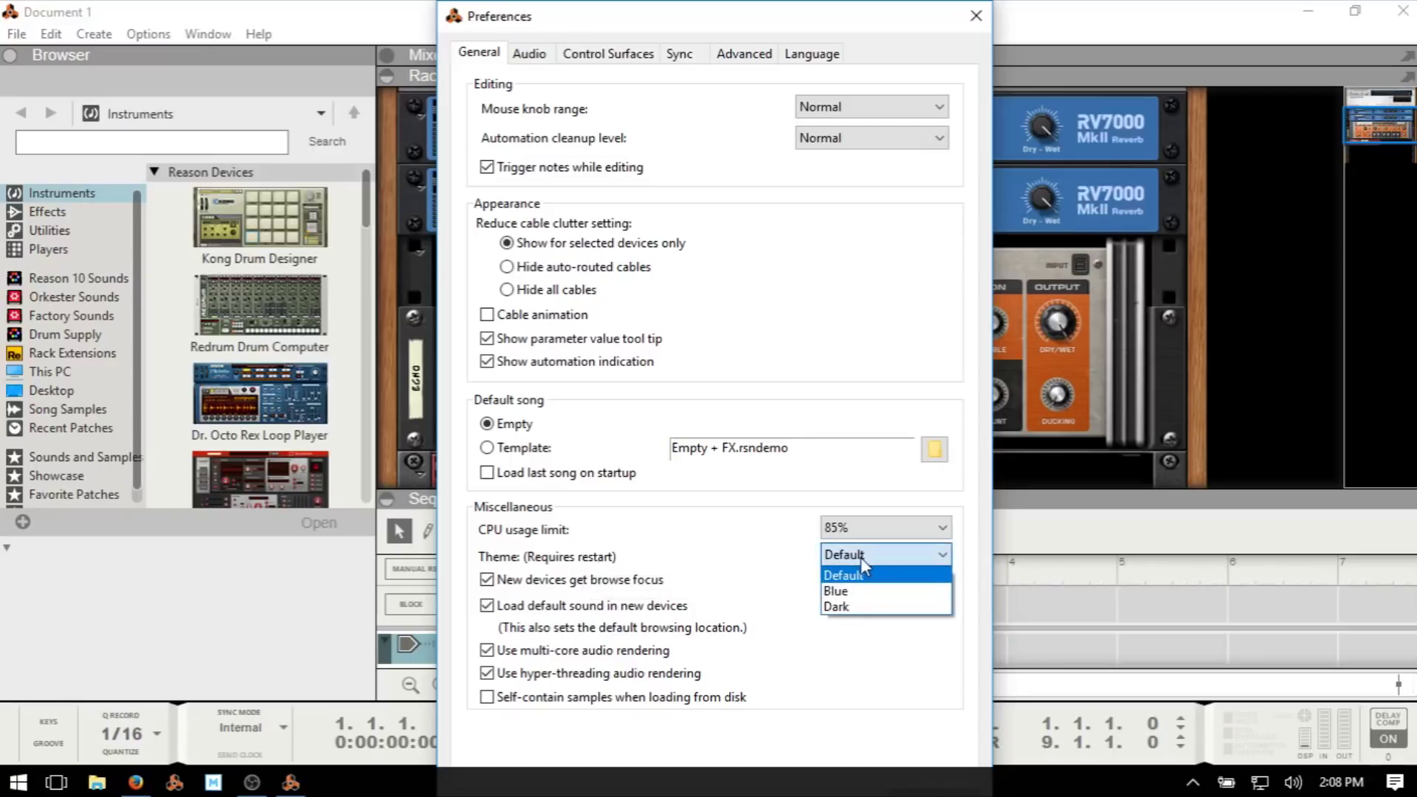
{"action": "left_click", "coordinate": [868, 612]}
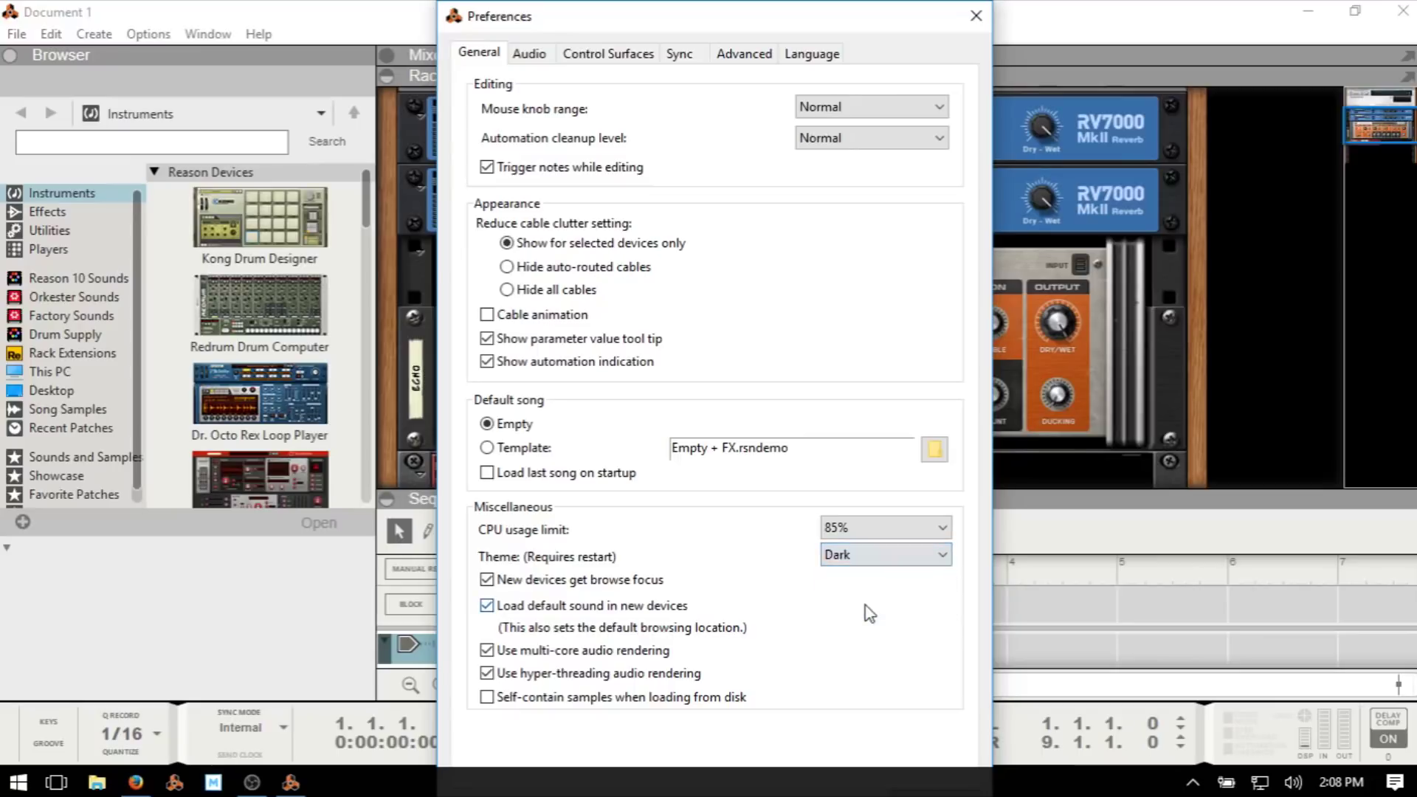
Review the available audio card drivers and select ASIO Focusrite Scarlett ASIO in the audio preferences.
{"action": "left_click", "coordinate": [530, 56]}
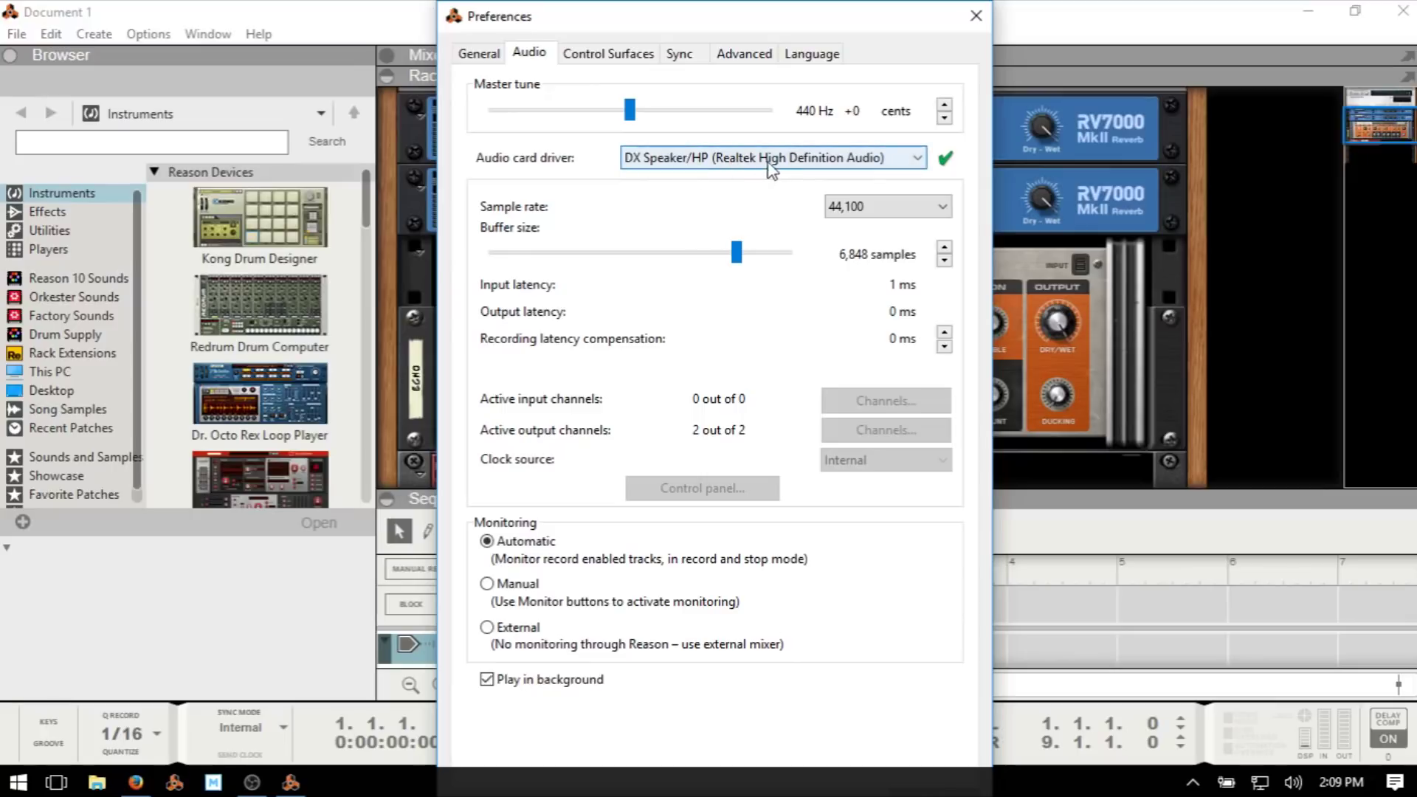
{"action": "left_click", "coordinate": [799, 169]}
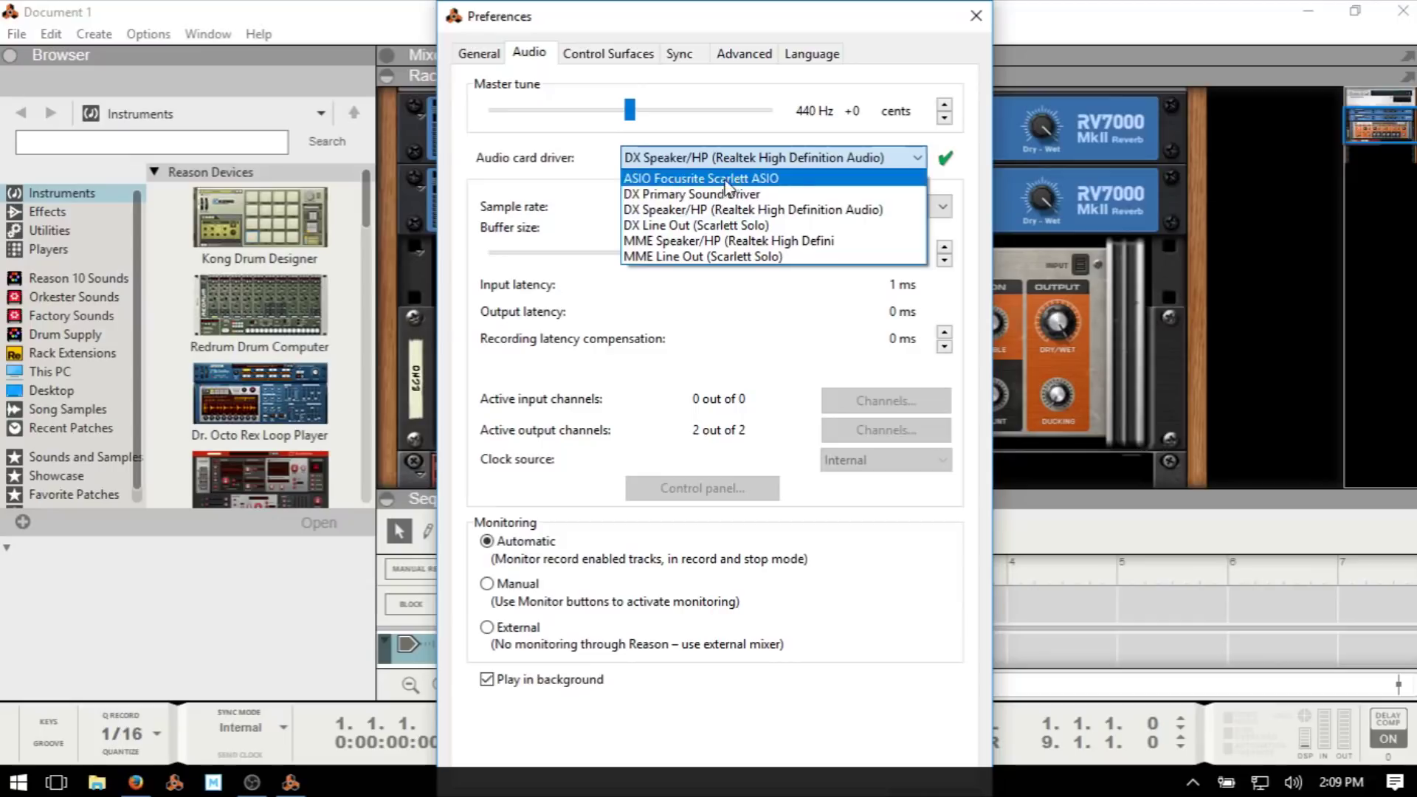
{"action": "left_click", "coordinate": [771, 158]}
{"action": "left_click", "coordinate": [773, 159]}
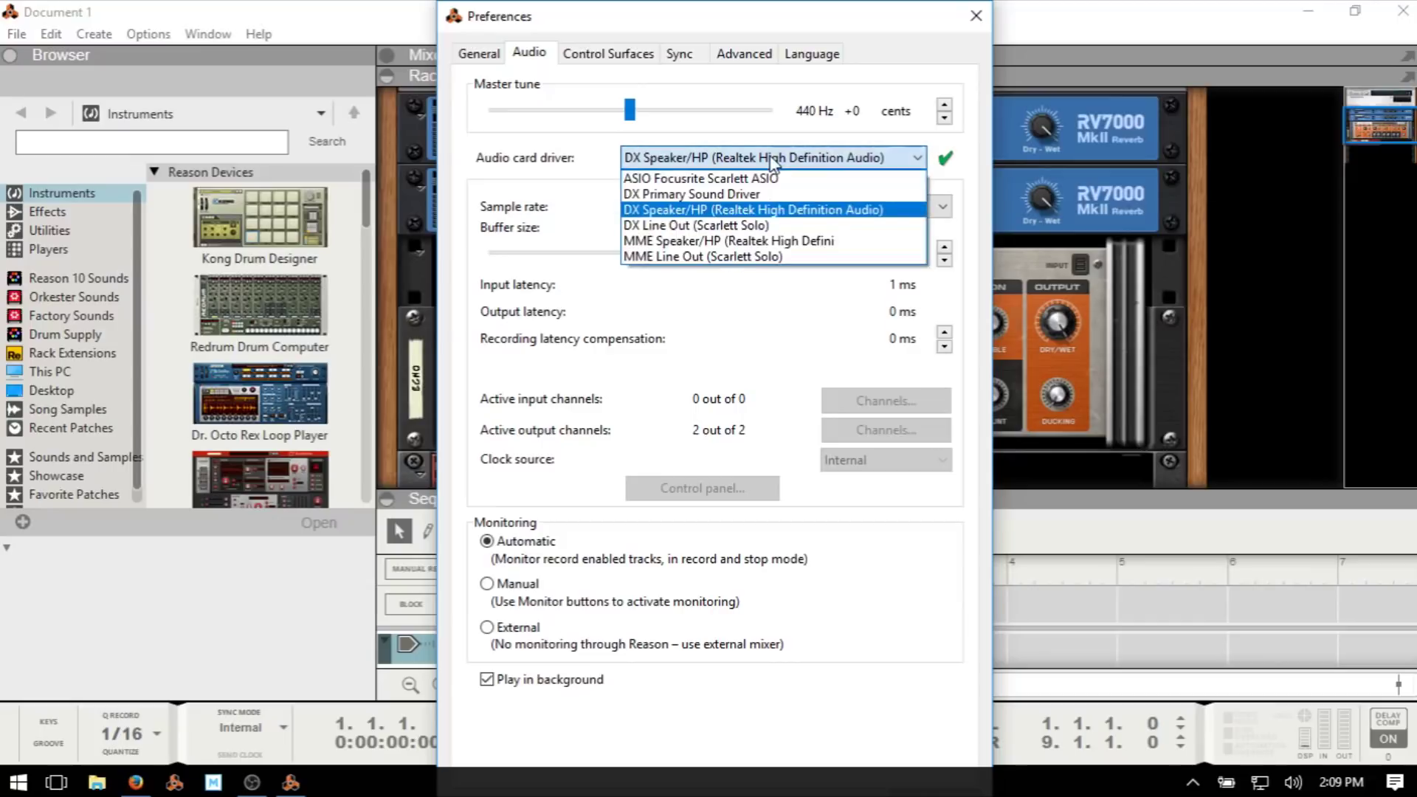
{"action": "left_click", "coordinate": [607, 193]}
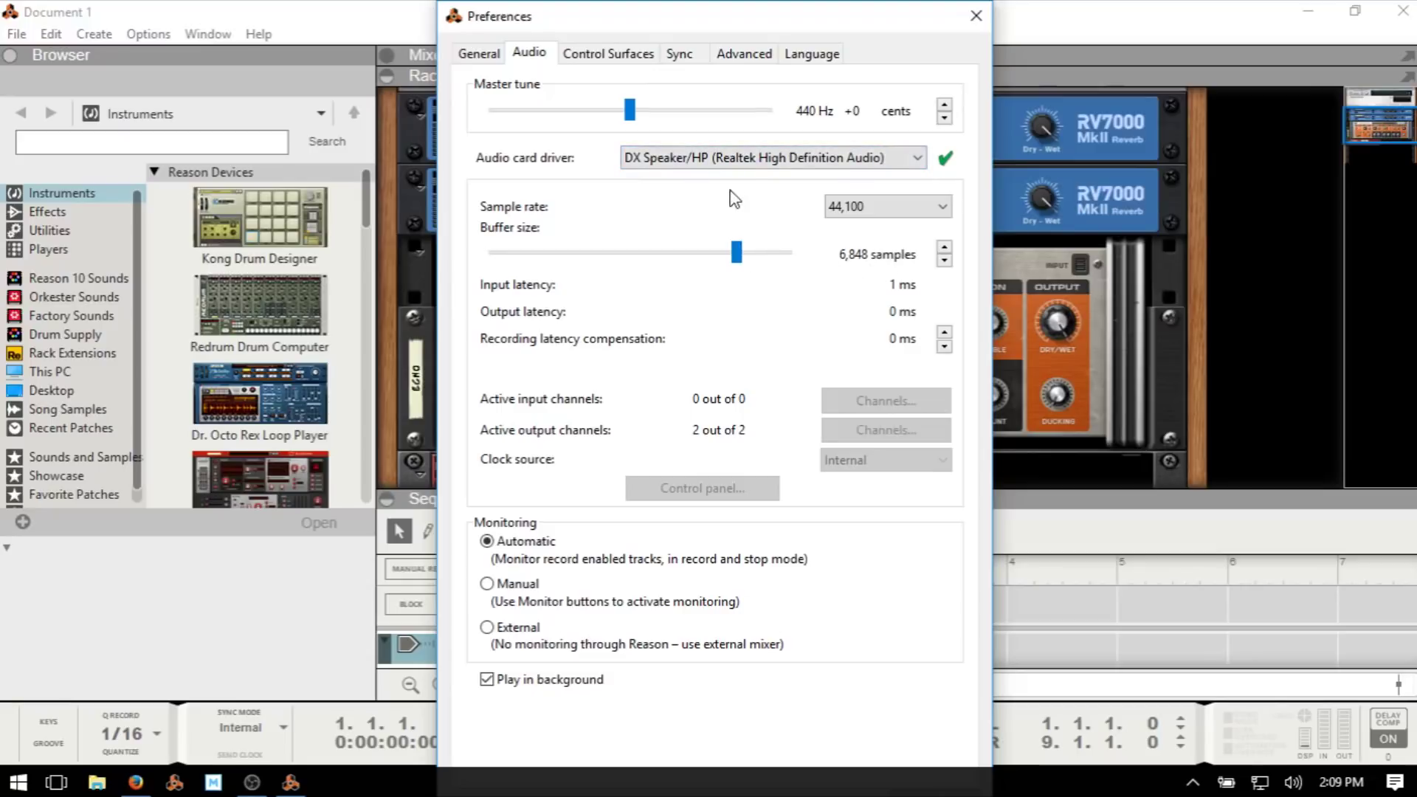
{"action": "left_click", "coordinate": [742, 162]}
{"action": "left_click", "coordinate": [713, 181]}
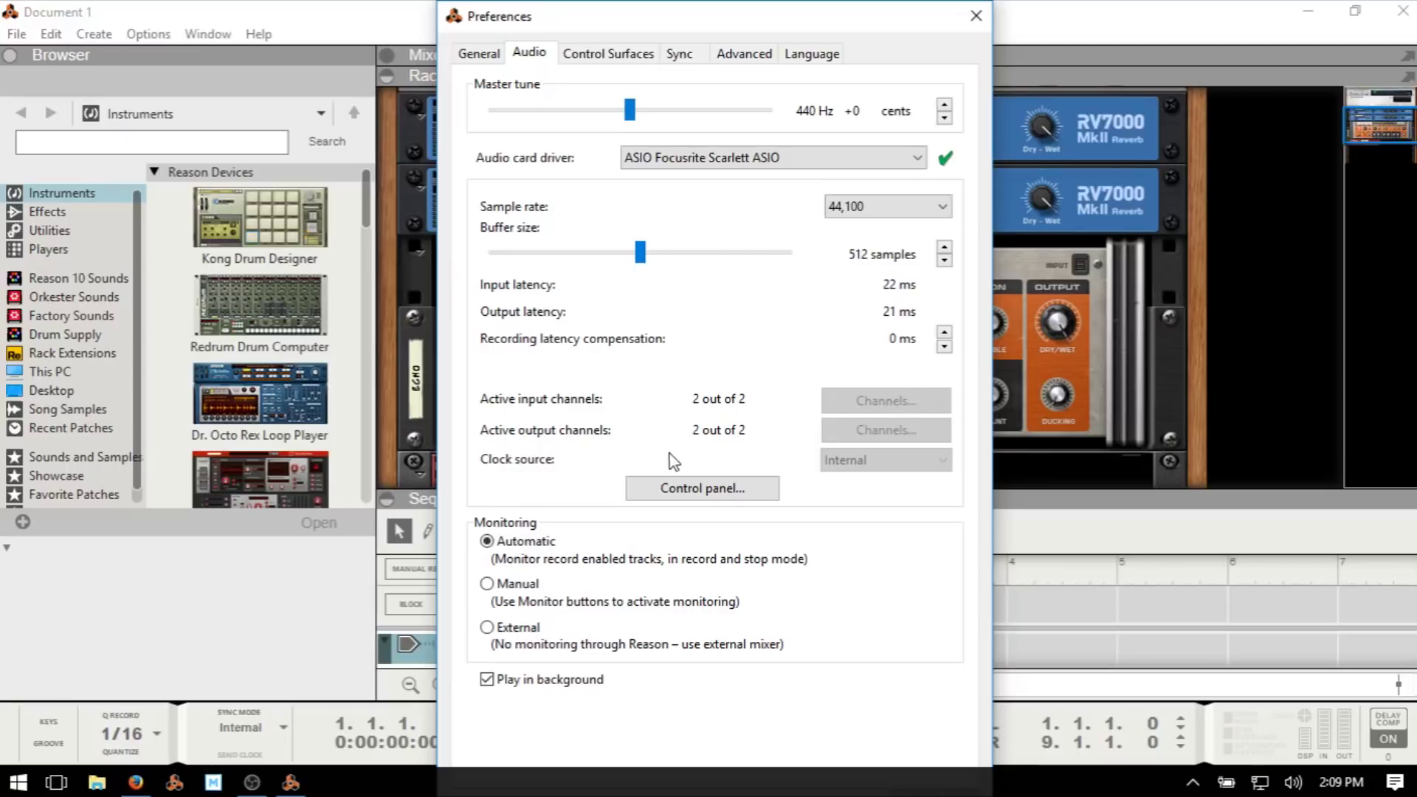
Examine the ASIO driver's control panel settings and the available sample rates without changing them.
{"action": "left_click", "coordinate": [701, 489]}
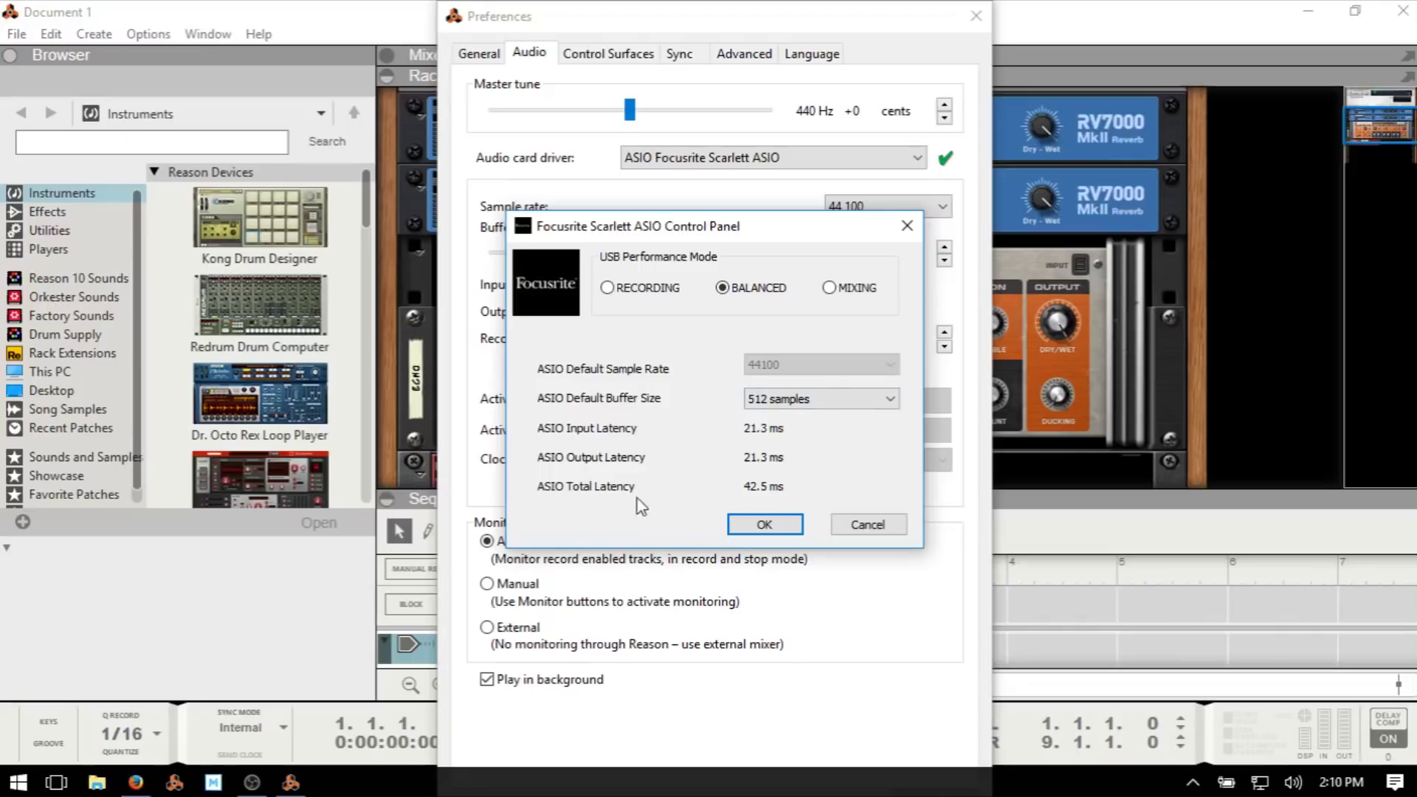
{"action": "left_click", "coordinate": [869, 526]}
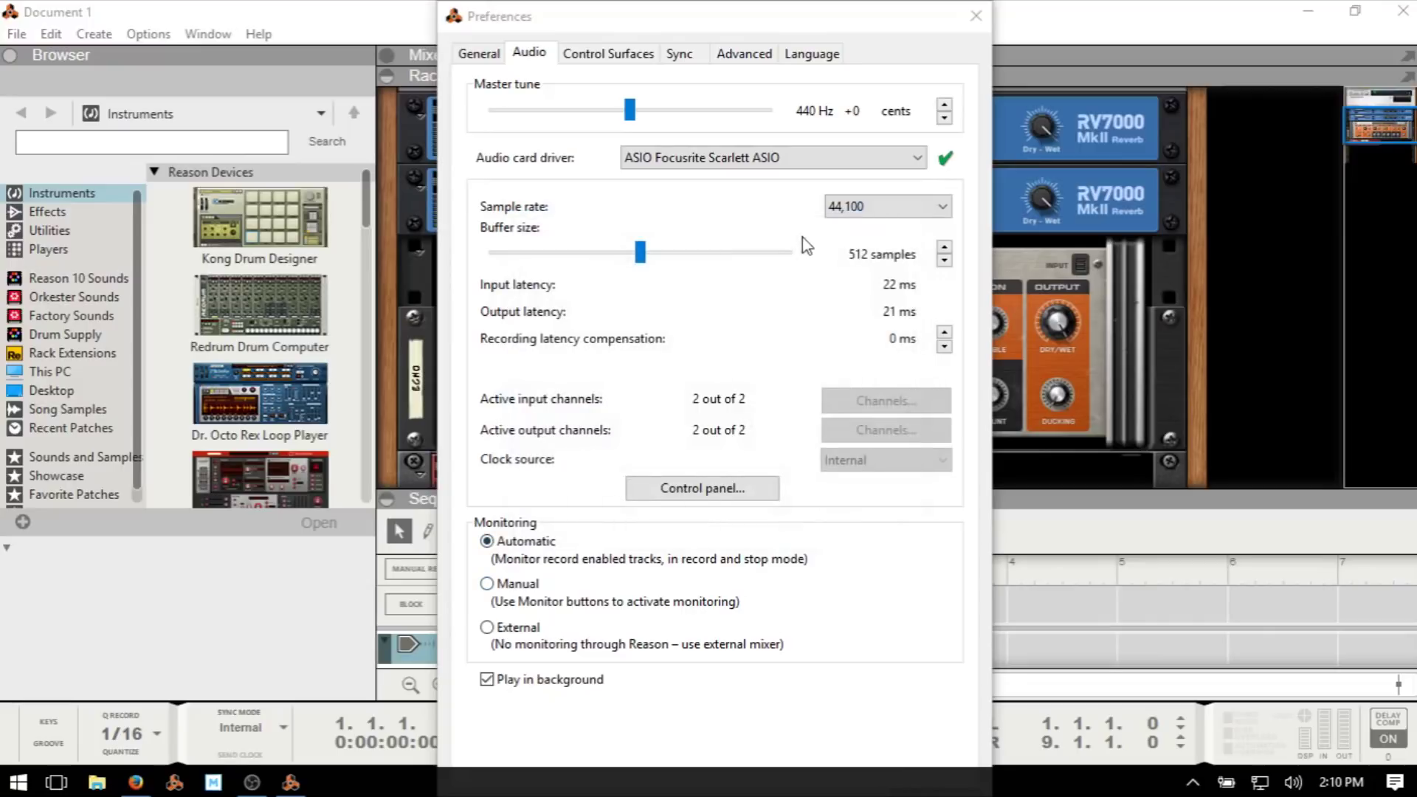
{"action": "left_click", "coordinate": [919, 212]}
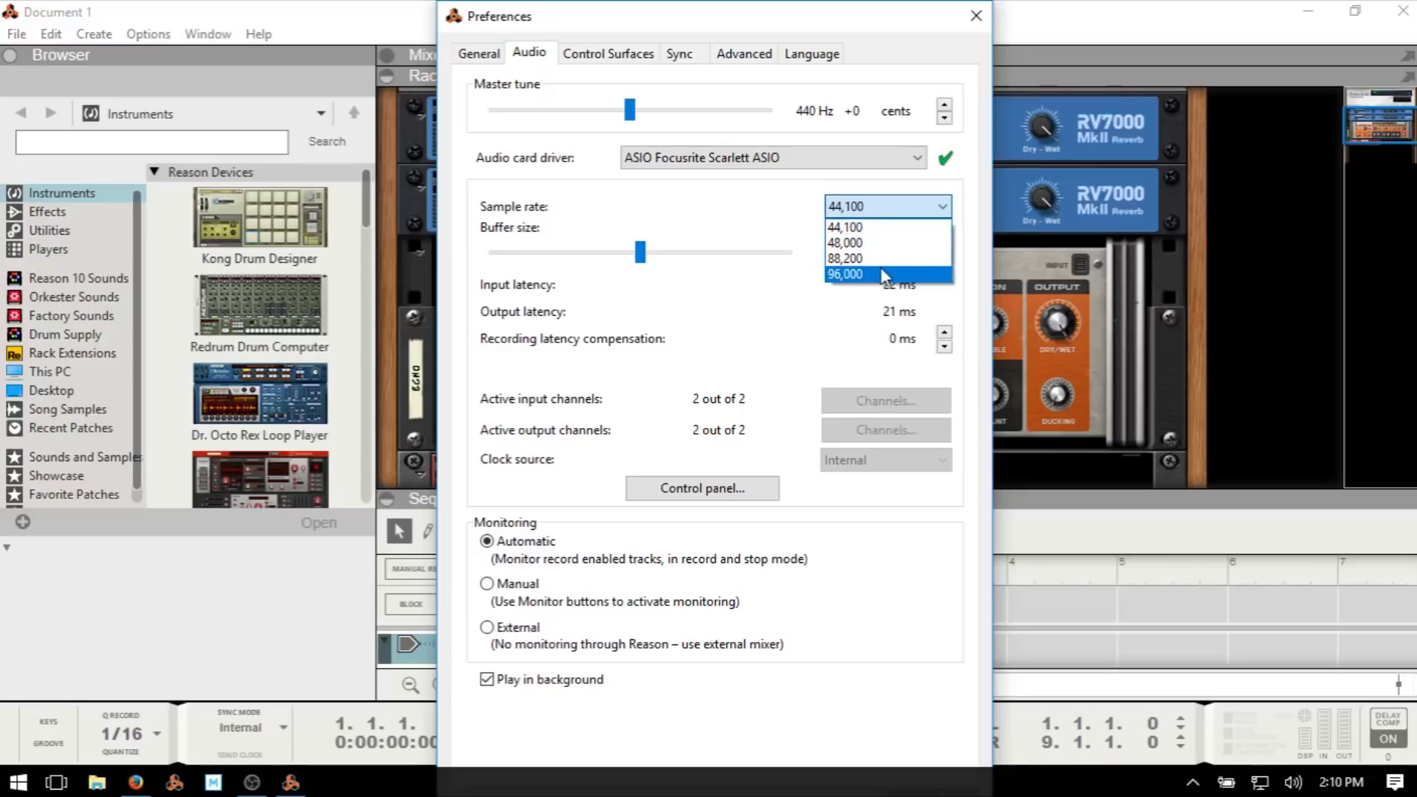
{"action": "left_click", "coordinate": [794, 211]}
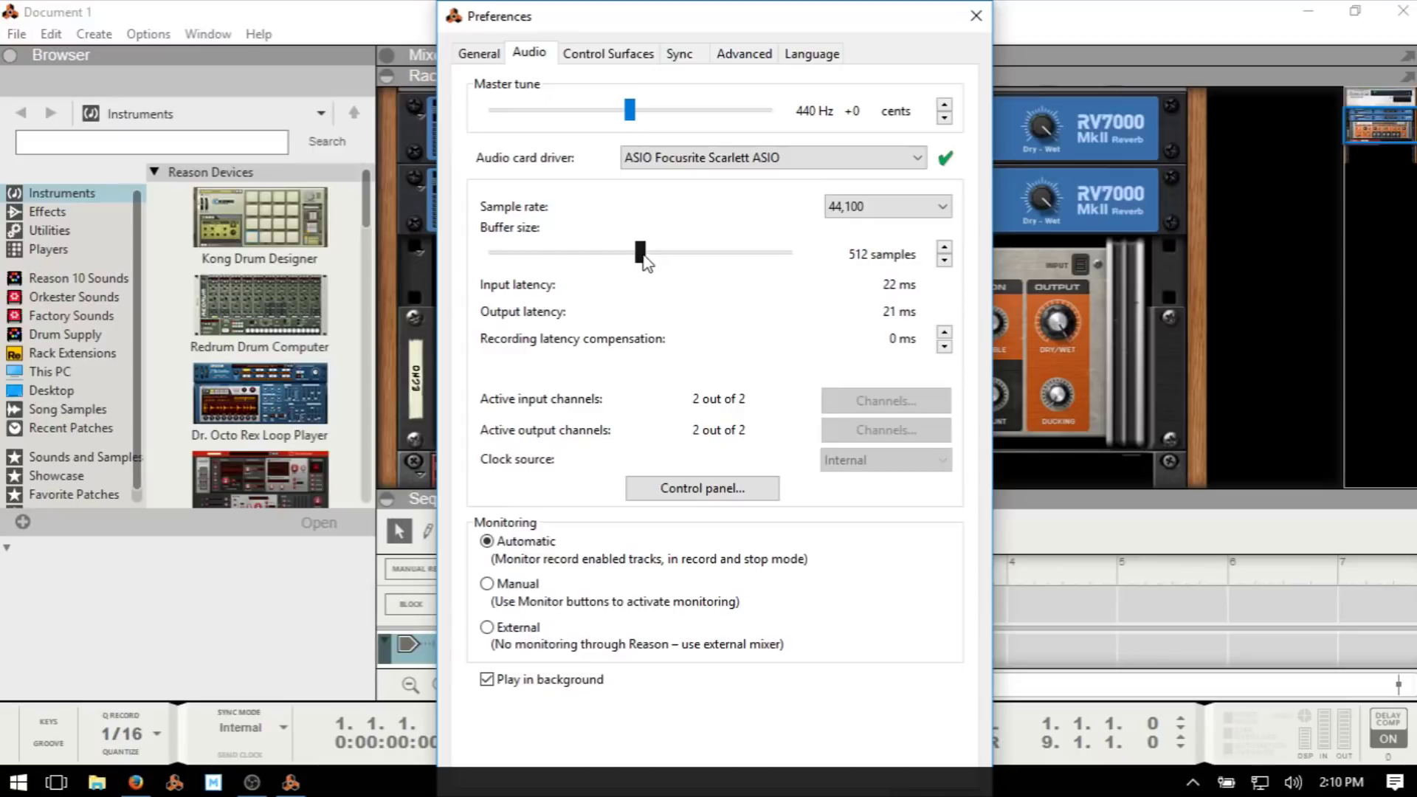
Set the ASIO buffer size to 128 samples and switch the audio card driver to DX Speaker/HP (Realtek High Definition Audio).
{"action": "left_click_drag", "start_coordinate": [646, 264], "coordinate": [727, 264]}
{"action": "left_click", "coordinate": [697, 254]}
{"action": "left_click_drag", "start_coordinate": [688, 255], "coordinate": [542, 258]}
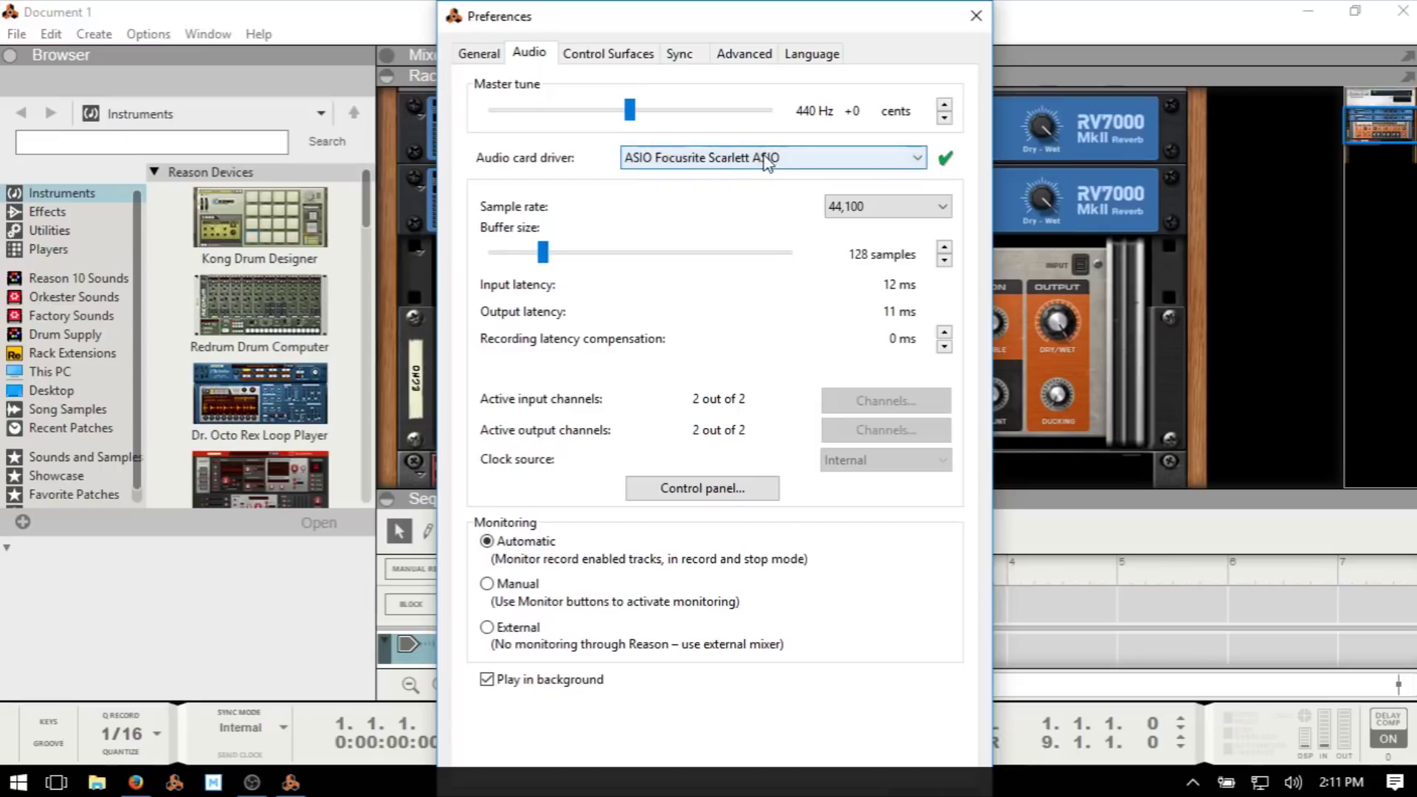
{"action": "left_click", "coordinate": [769, 159]}
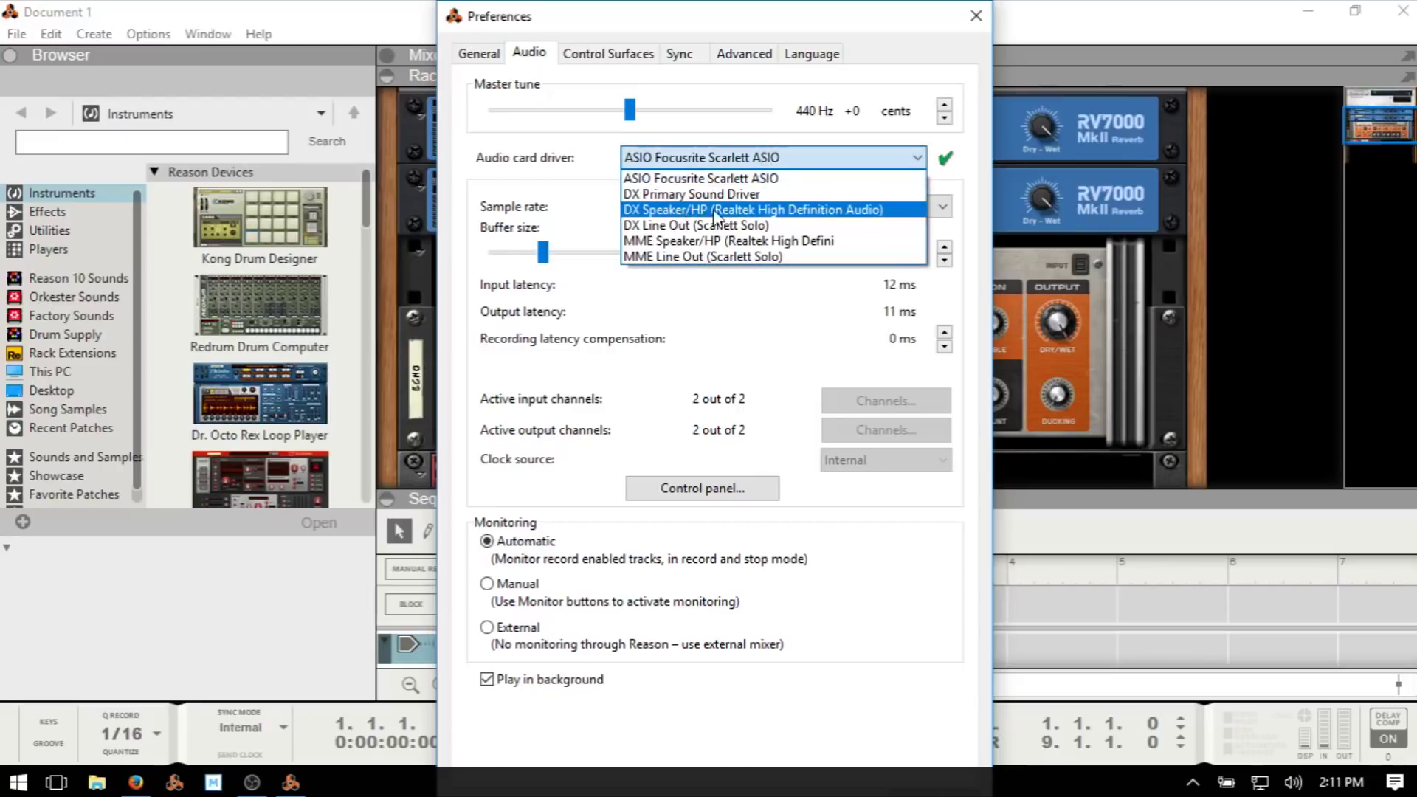
{"action": "left_click", "coordinate": [797, 212]}
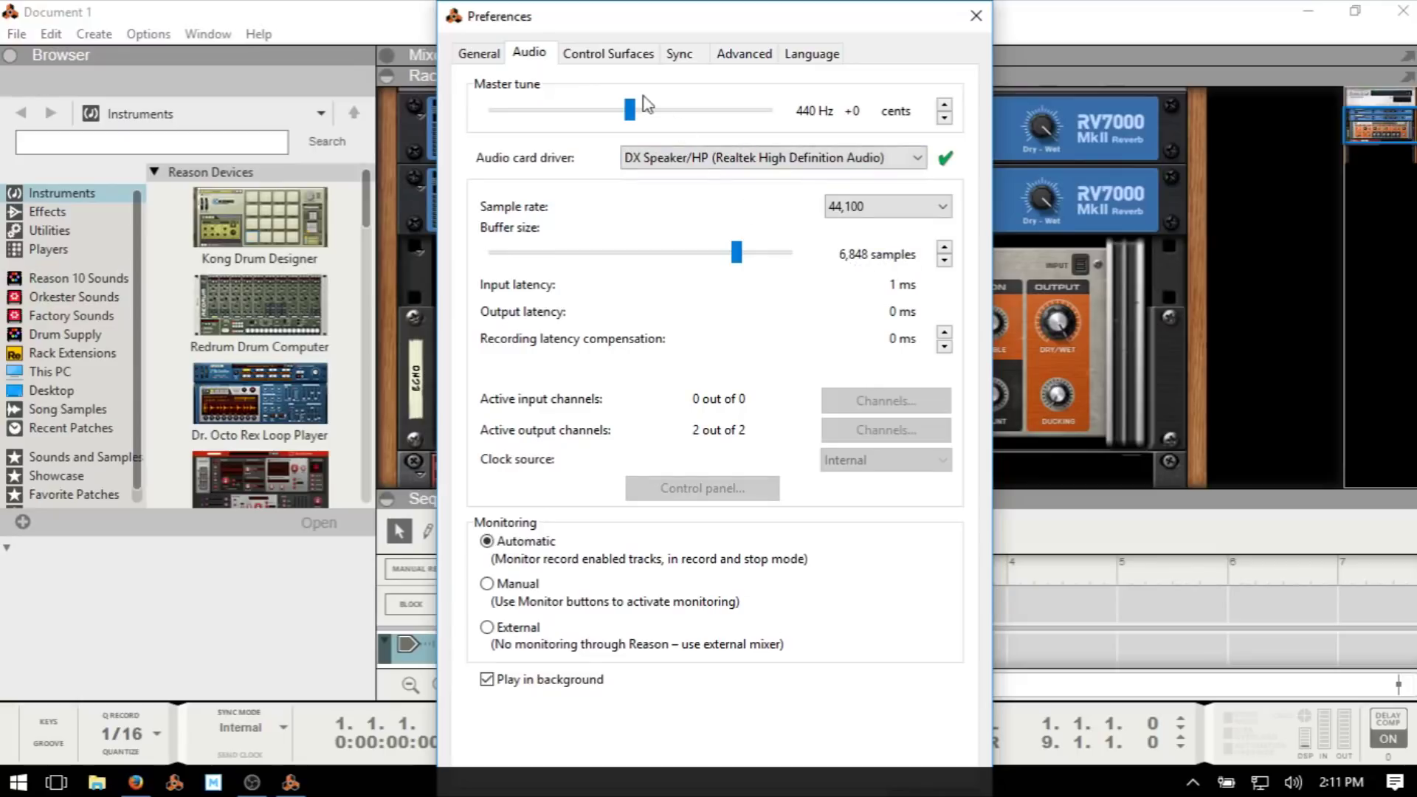
Look through the attached control surfaces, including the Nektar Impact LX25+ and its Mixer Mode entry.
{"action": "left_click", "coordinate": [607, 59]}
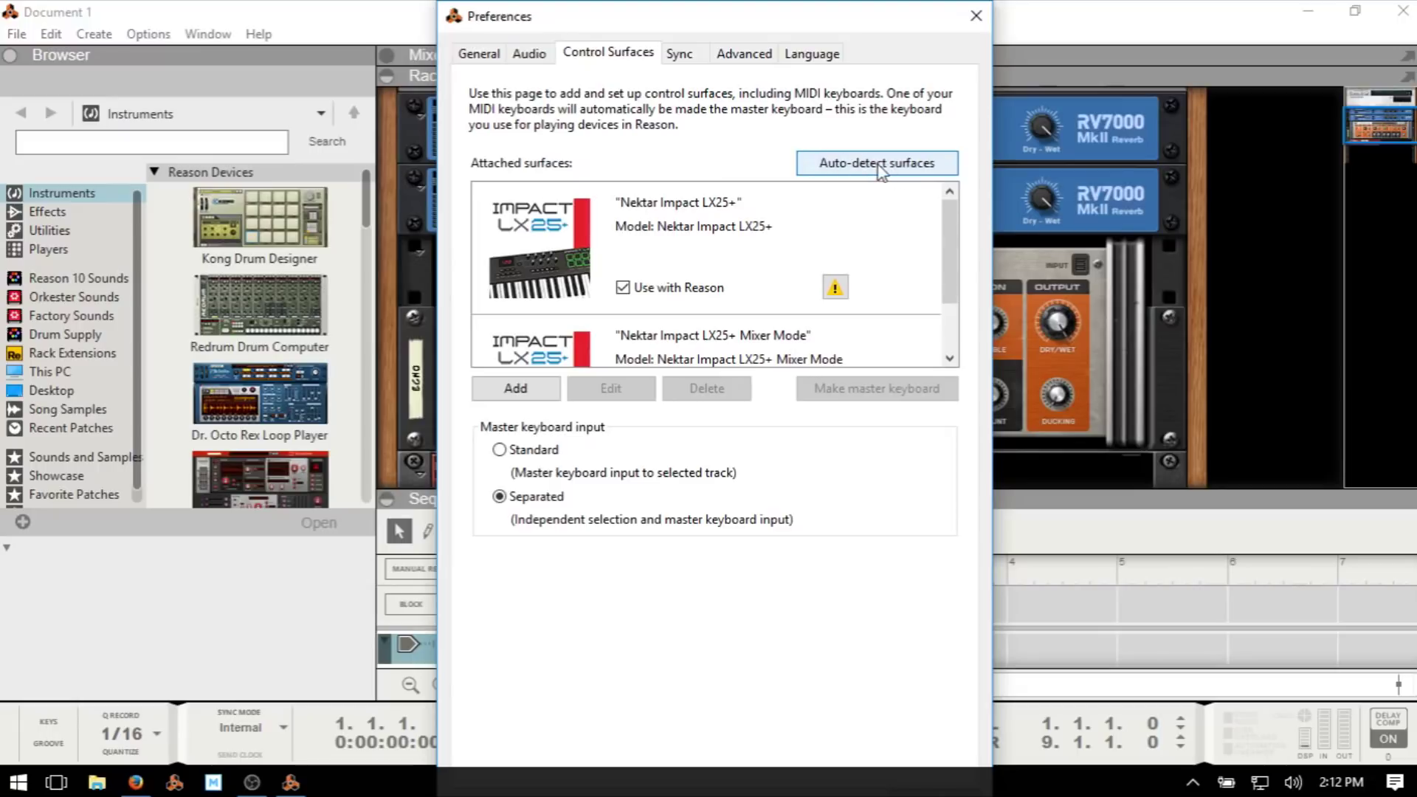
{"action": "left_click", "coordinate": [681, 222]}
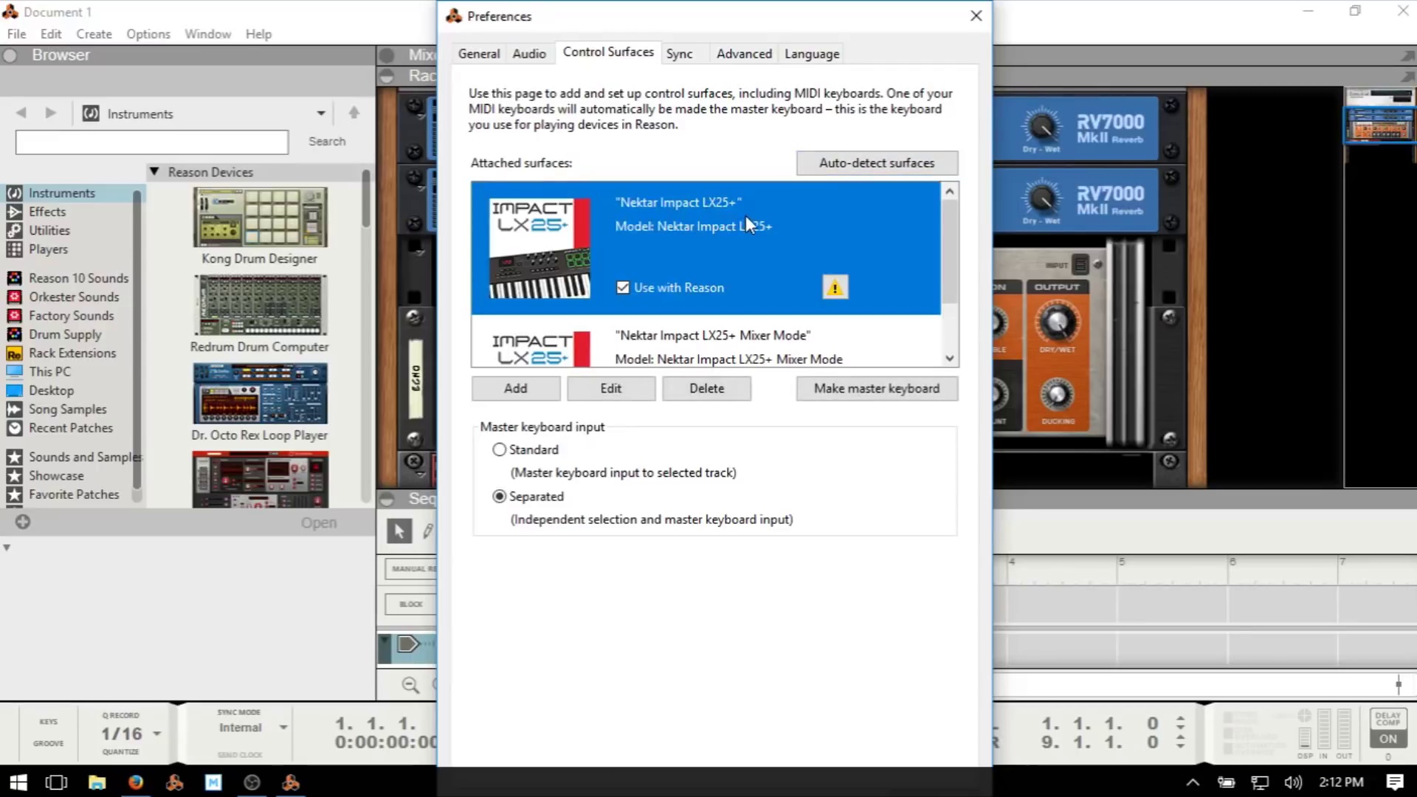
{"action": "scroll", "coordinate": [800, 220], "scroll_direction": "down", "scroll_amount": 1}
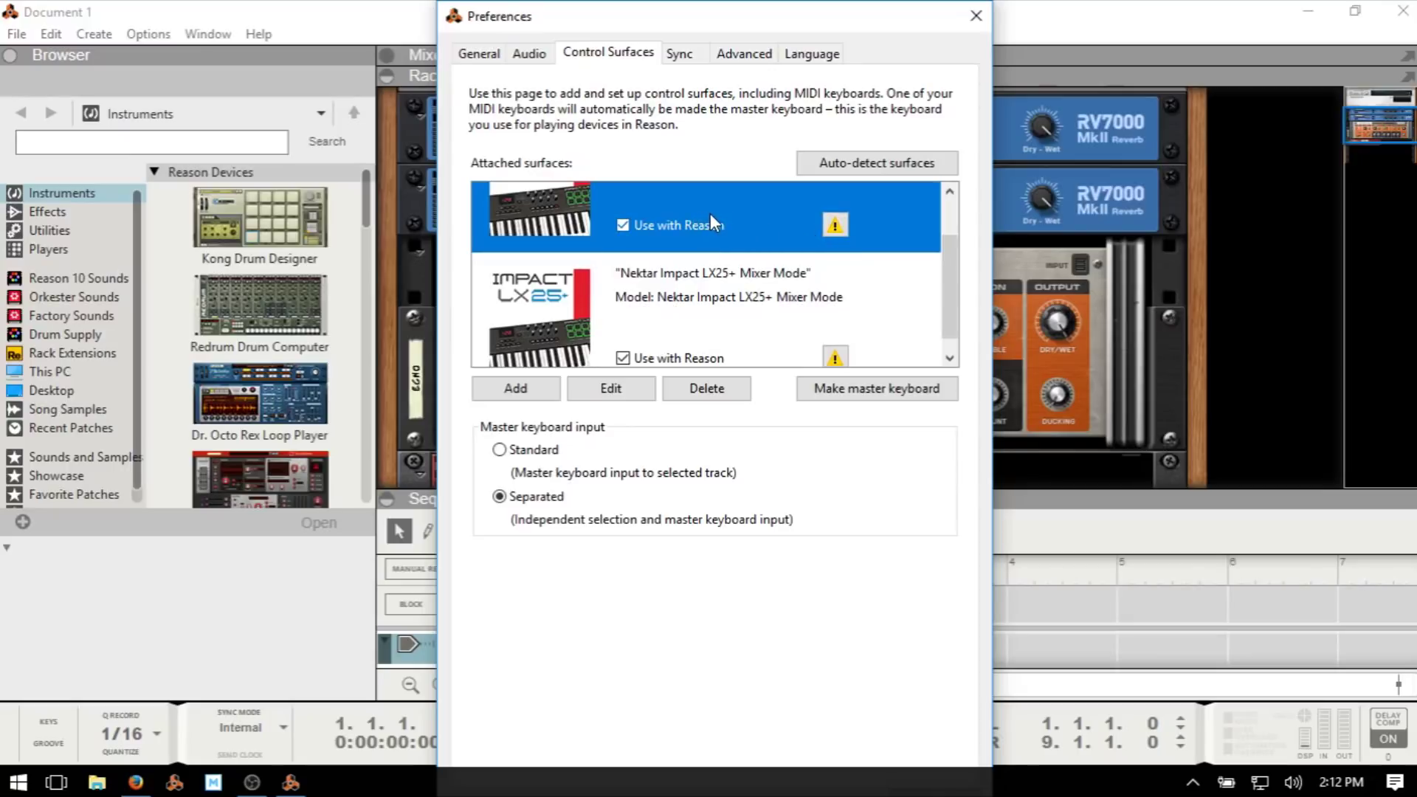
{"action": "left_click", "coordinate": [738, 295]}
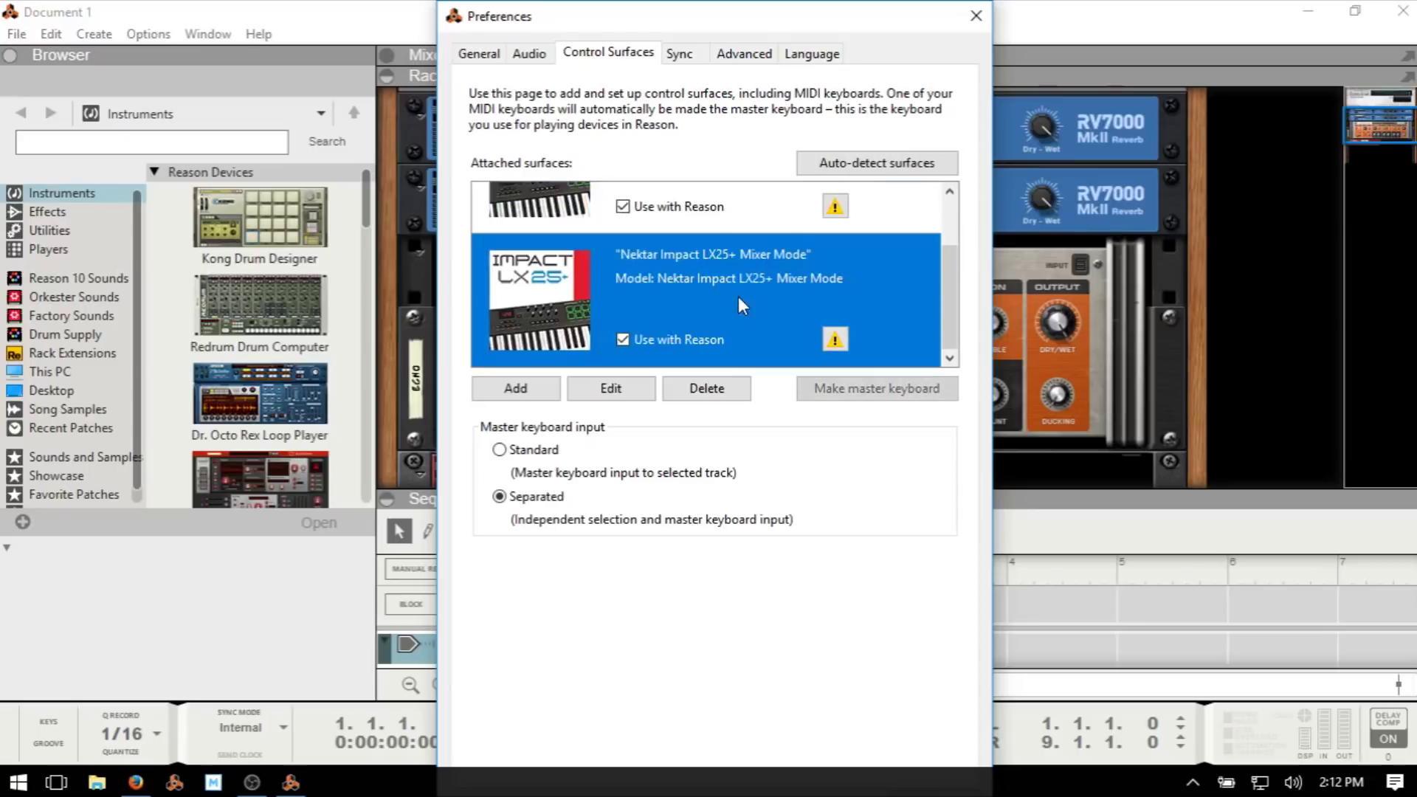
Disable Use with Reason for the Nektar Impact LX25+ keyboard and enable it again.
{"action": "left_click", "coordinate": [720, 208]}
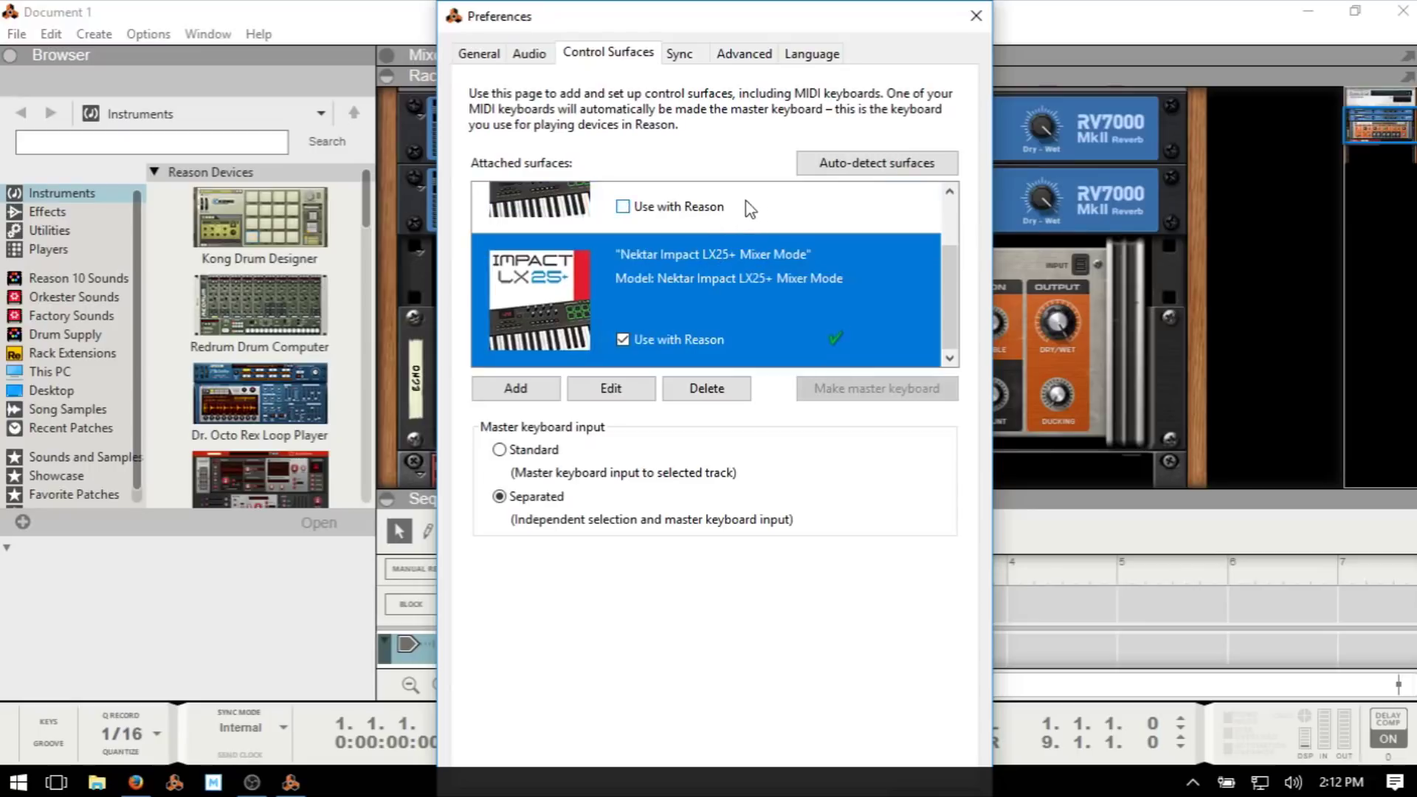
{"action": "left_click", "coordinate": [624, 208]}
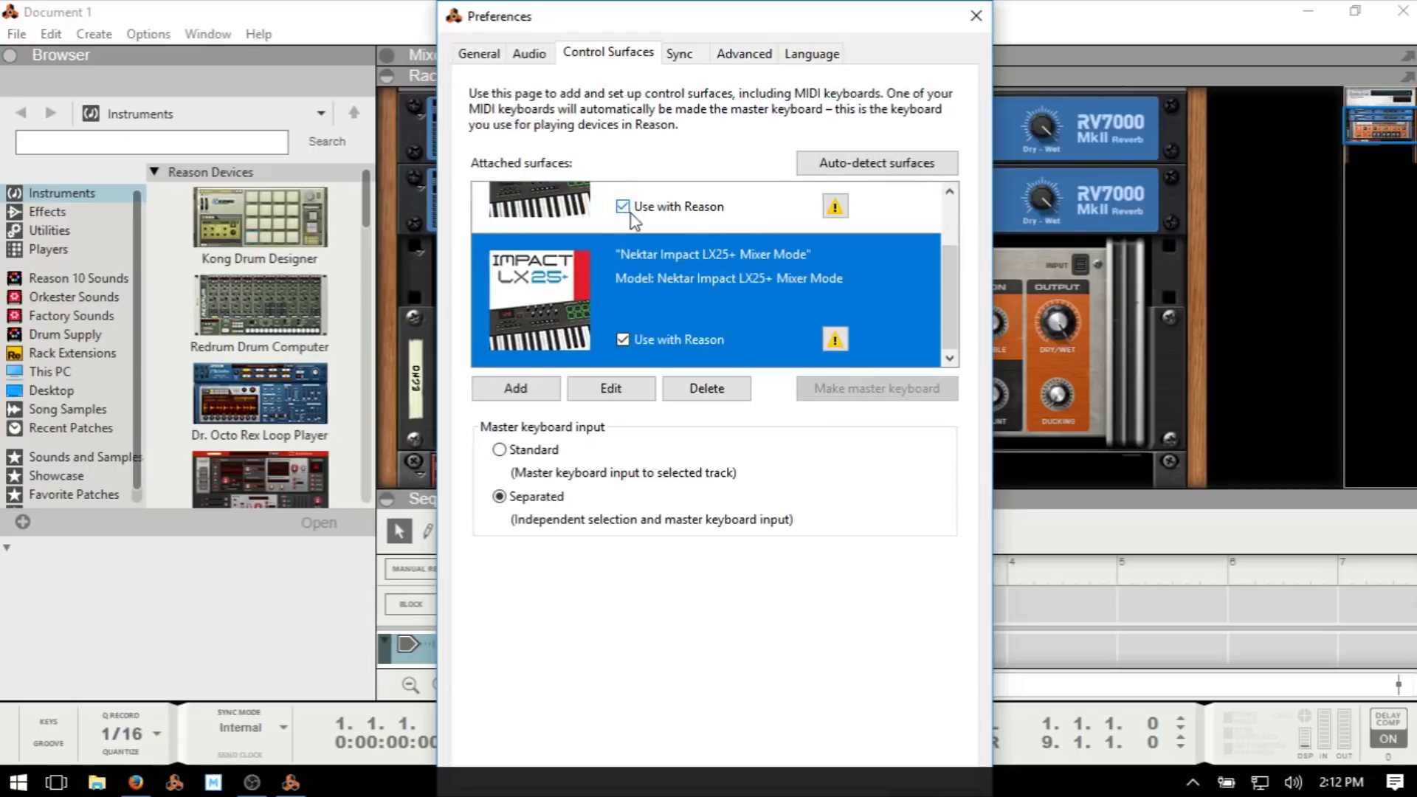
View the port settings of the Nektar Impact LX25+ surface without changing them and close the preferences.
{"action": "left_click", "coordinate": [568, 209]}
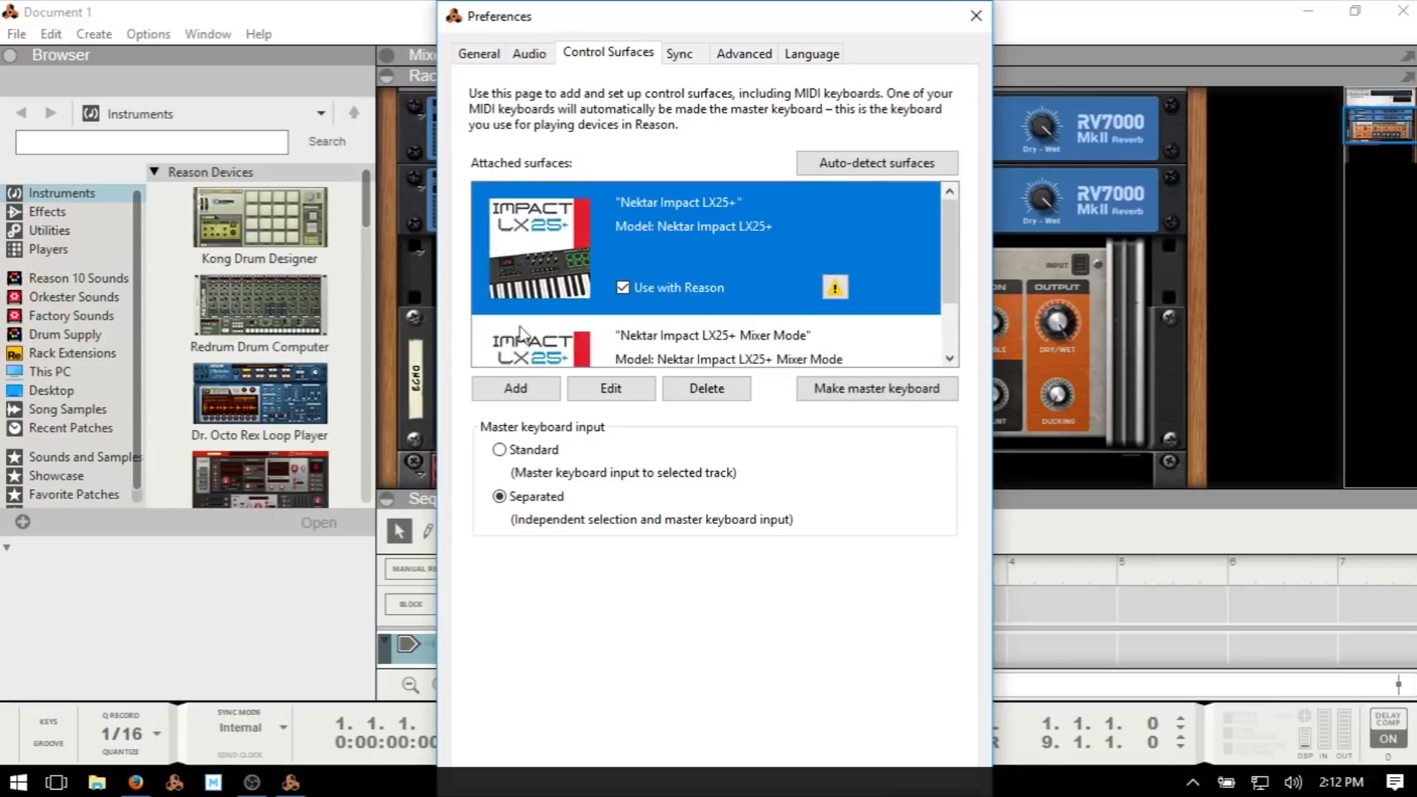
{"action": "left_click", "coordinate": [611, 388]}
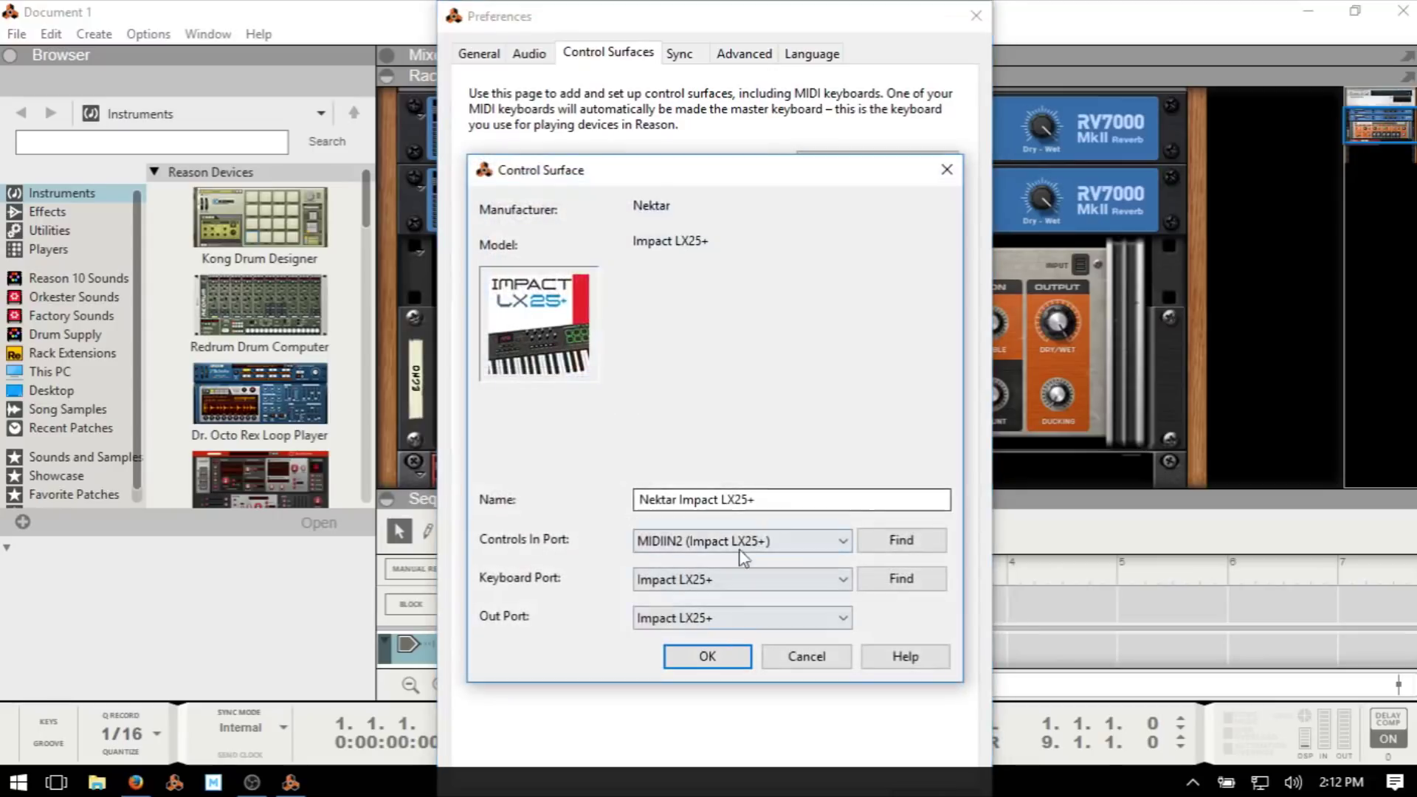
{"action": "left_click", "coordinate": [811, 660]}
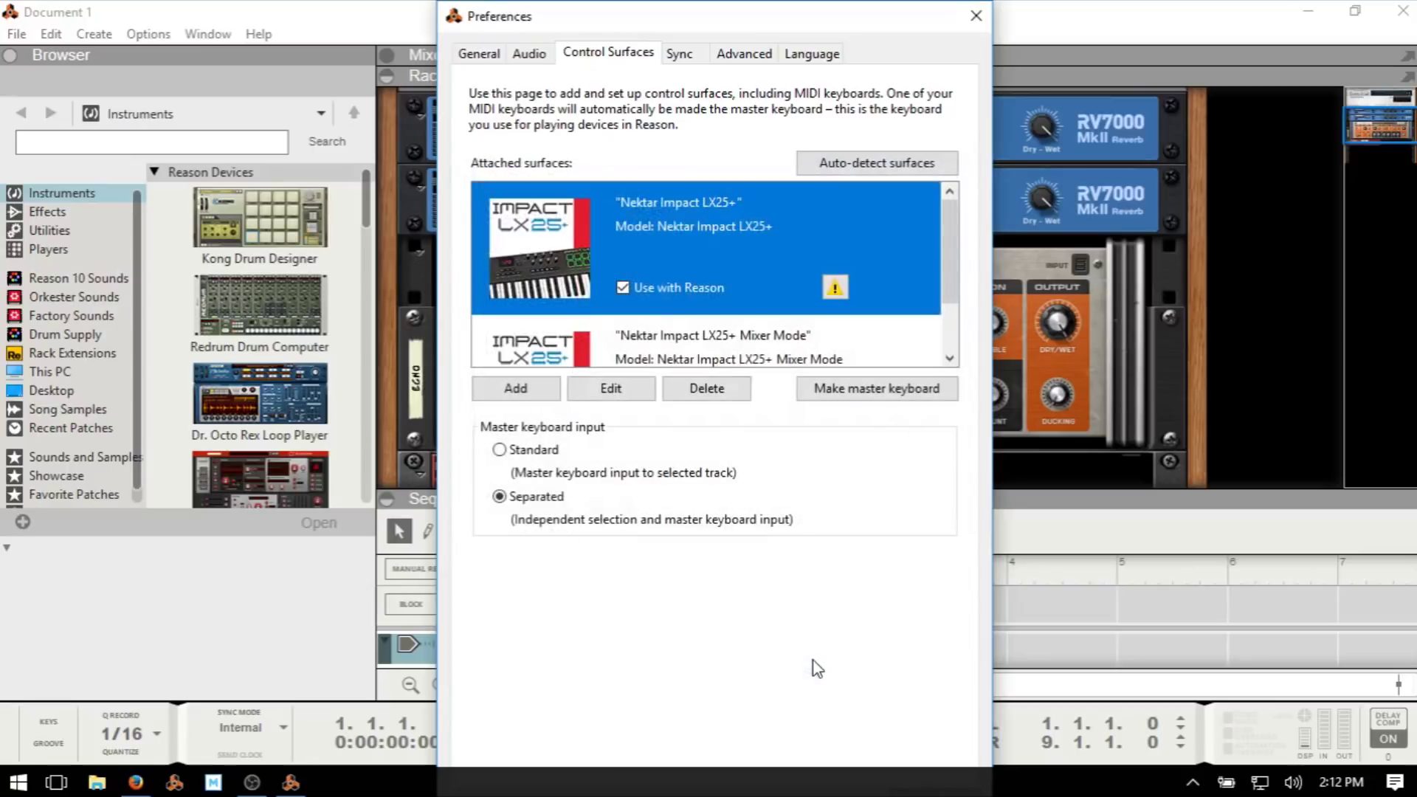
{"action": "left_click", "coordinate": [976, 18]}
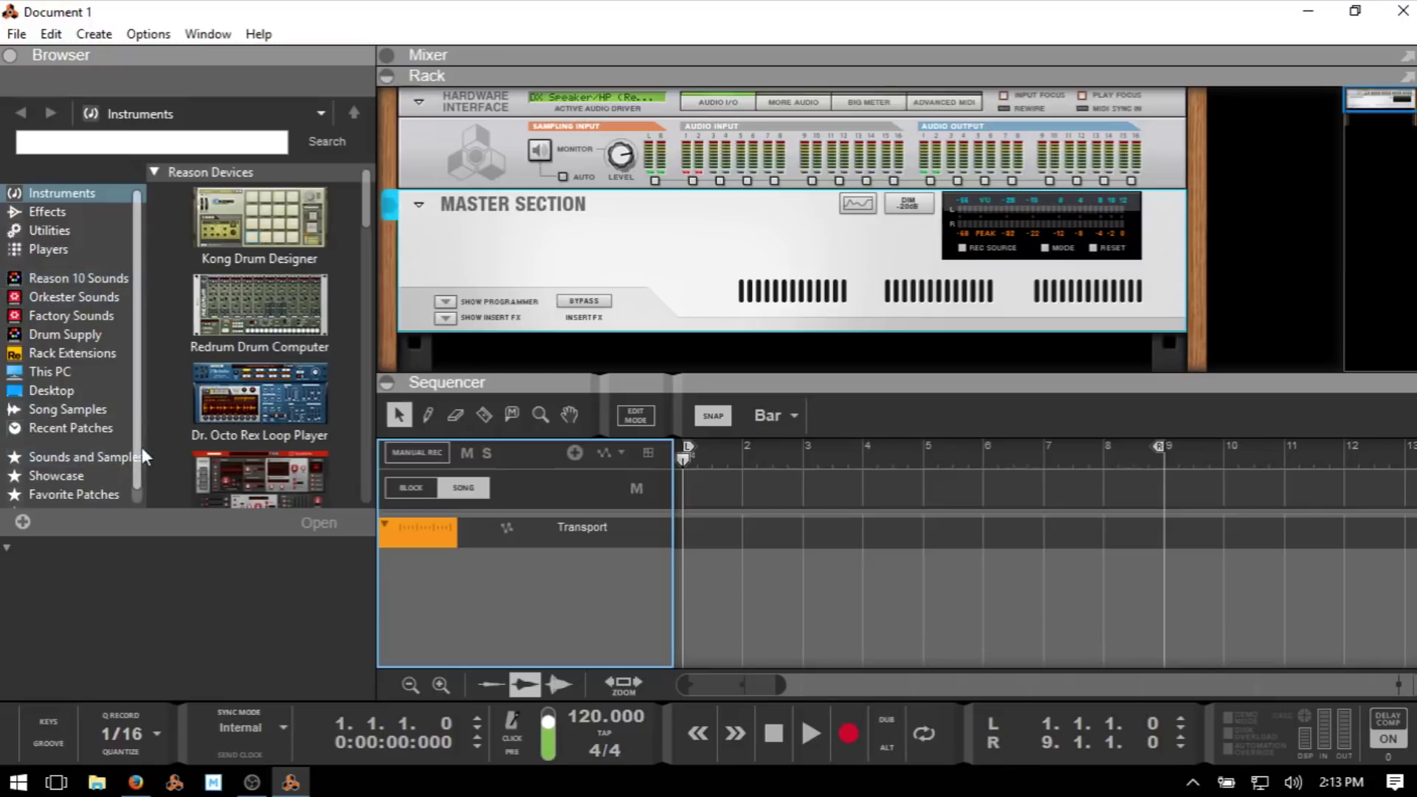
Hide the browser pane and show it again.
{"action": "key", "text": "F3"}
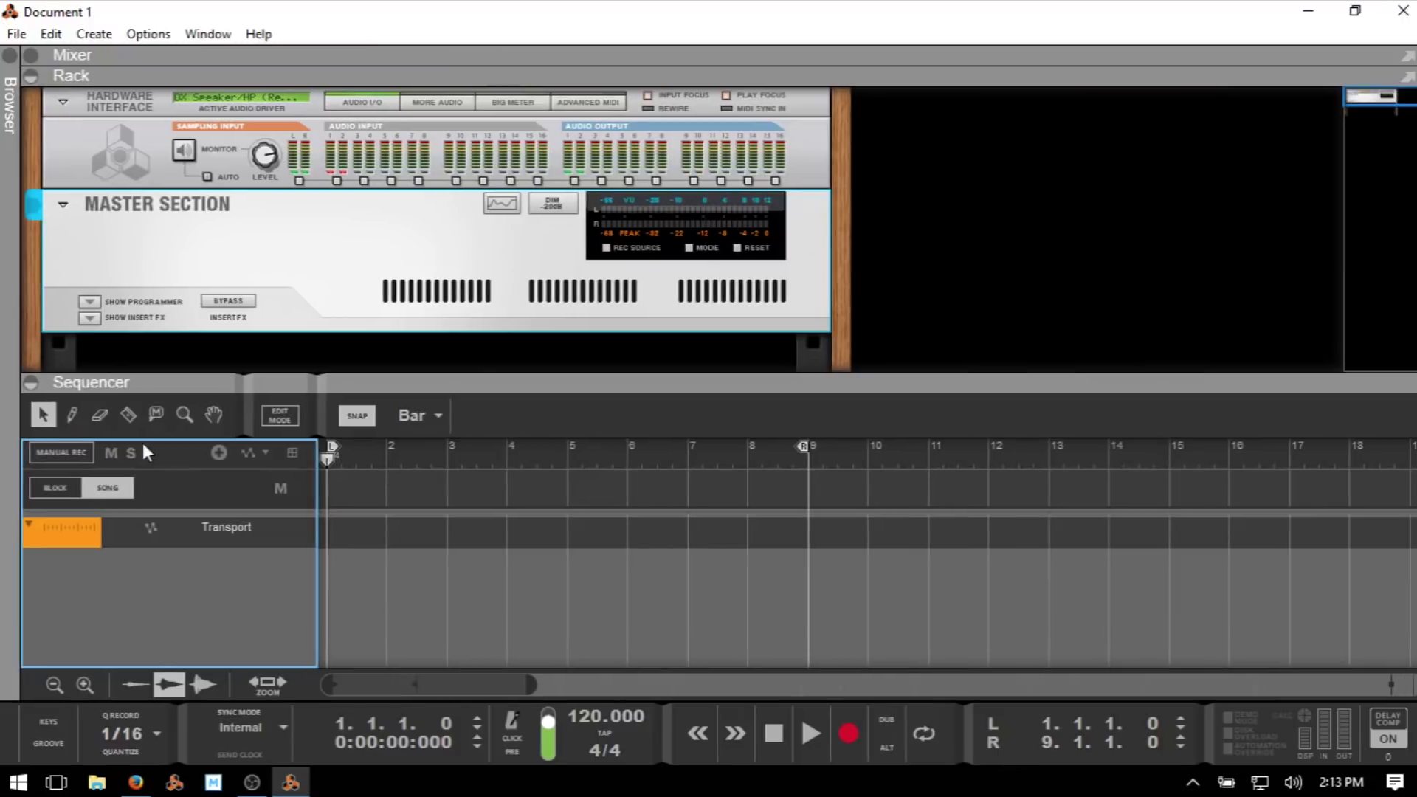
{"action": "key", "text": "F3"}
{"action": "left_click", "coordinate": [152, 412]}
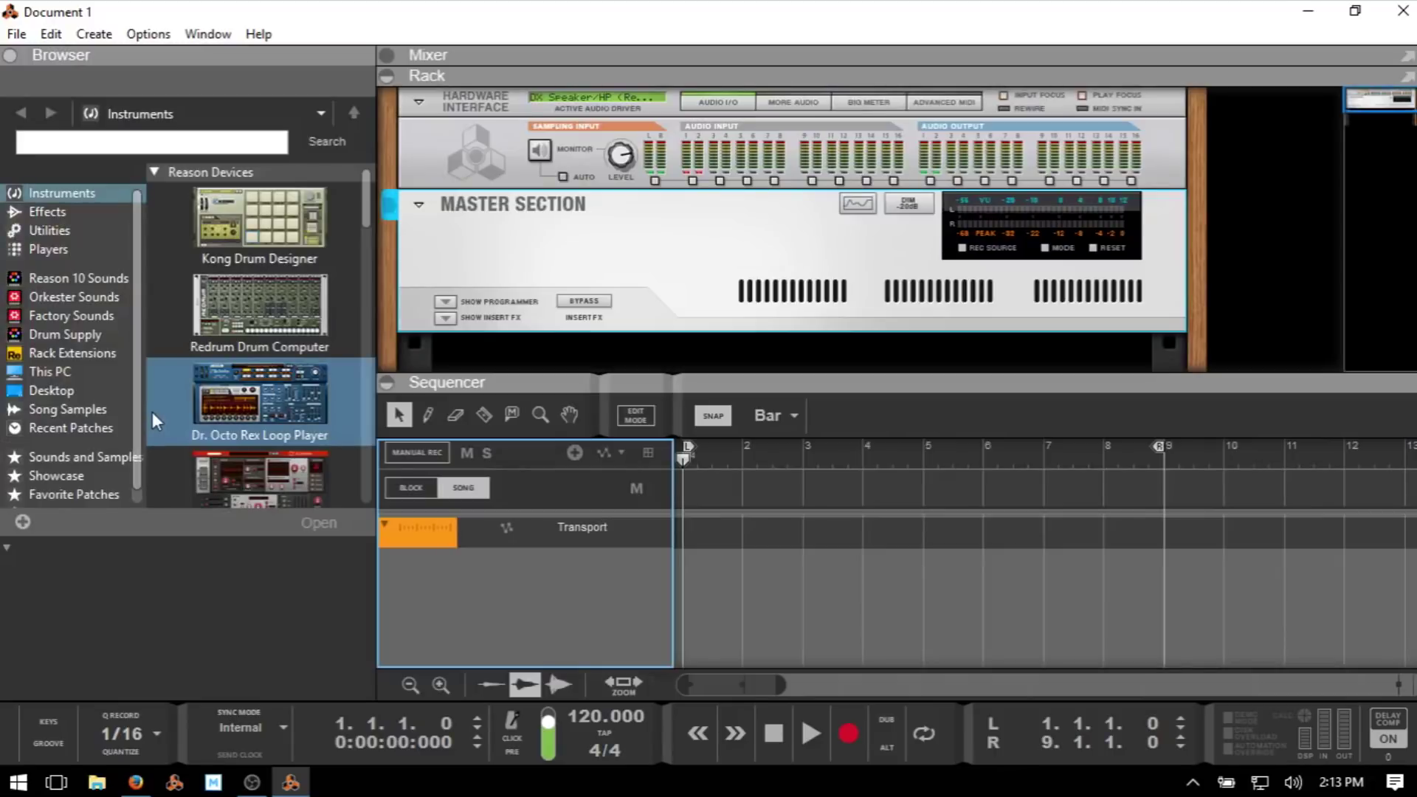
Toggle the sequencer area off, on and off again to leave the rack filling the workspace.
{"action": "key", "text": "F7"}
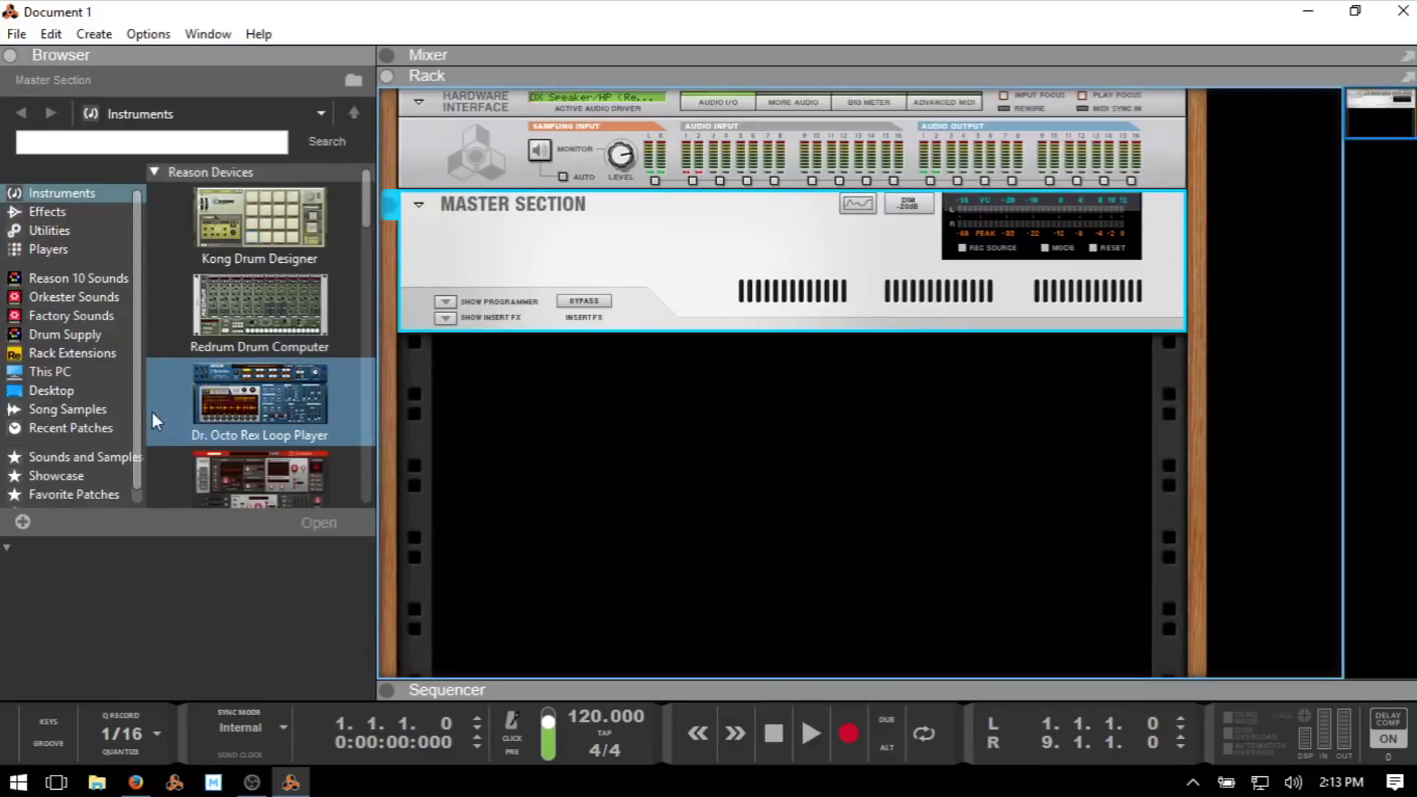
{"action": "key", "text": "F7"}
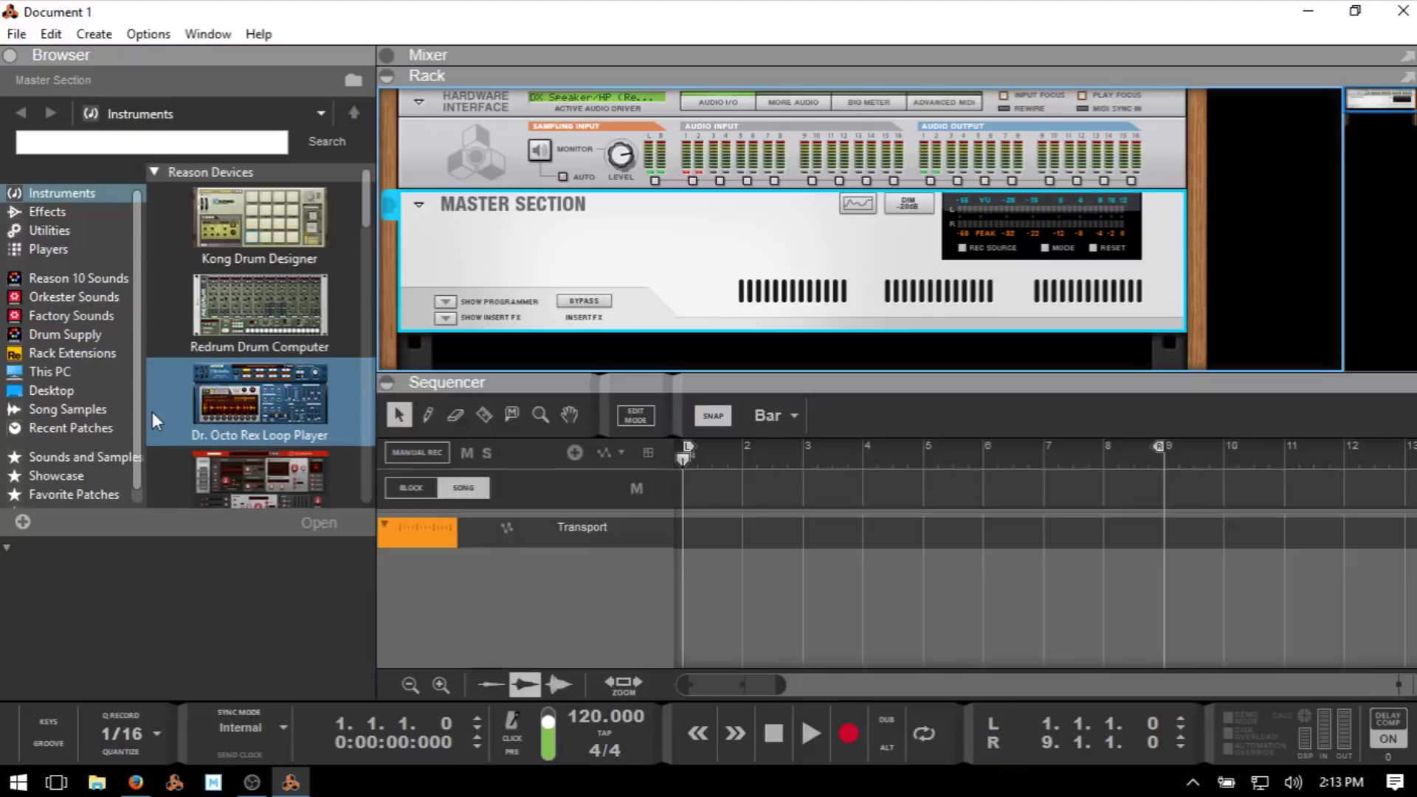
{"action": "key", "text": "F7"}
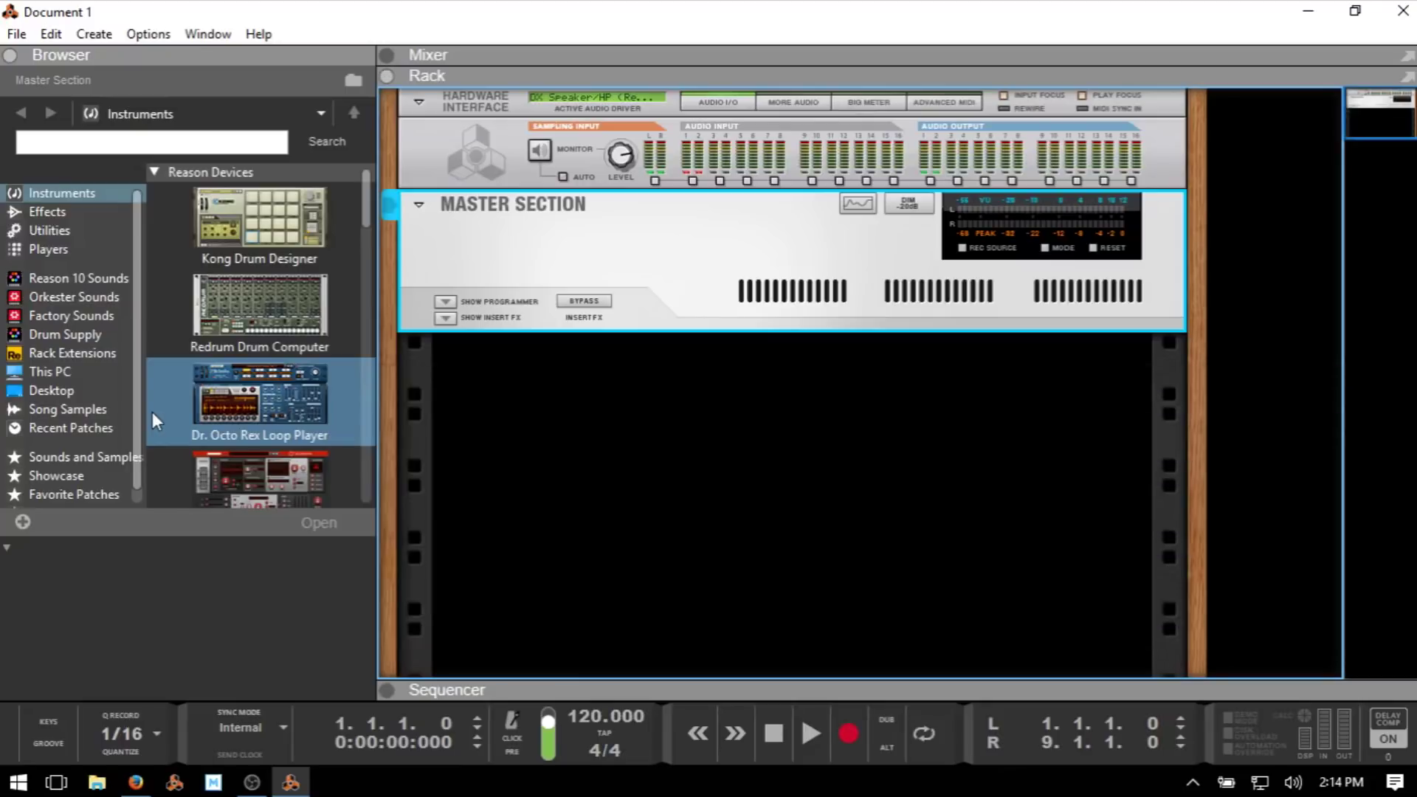
Show the sequencer and the mixer in turn, detach the mixer into its own window, and close that window to dock it again.
{"action": "key", "text": "F6"}
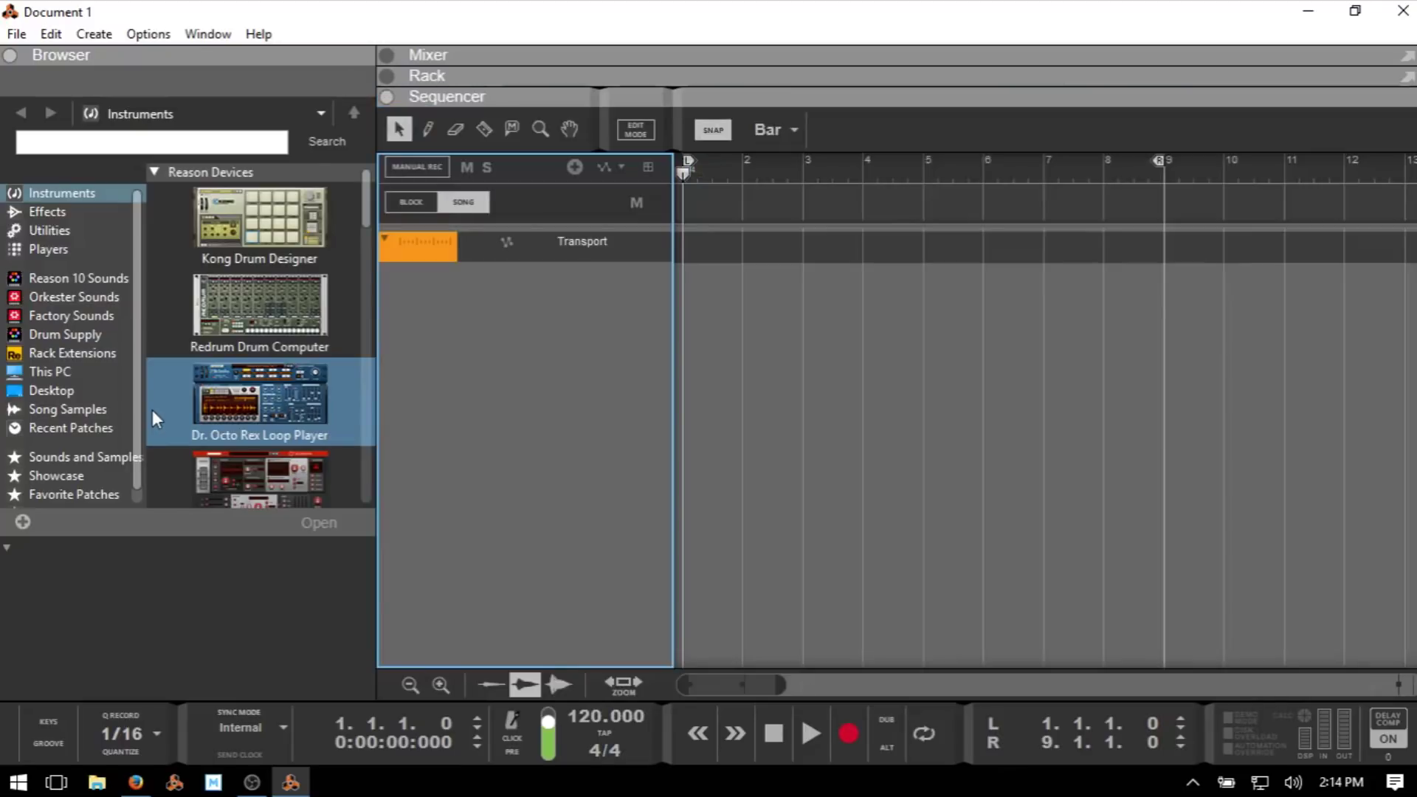
{"action": "key", "text": "F5"}
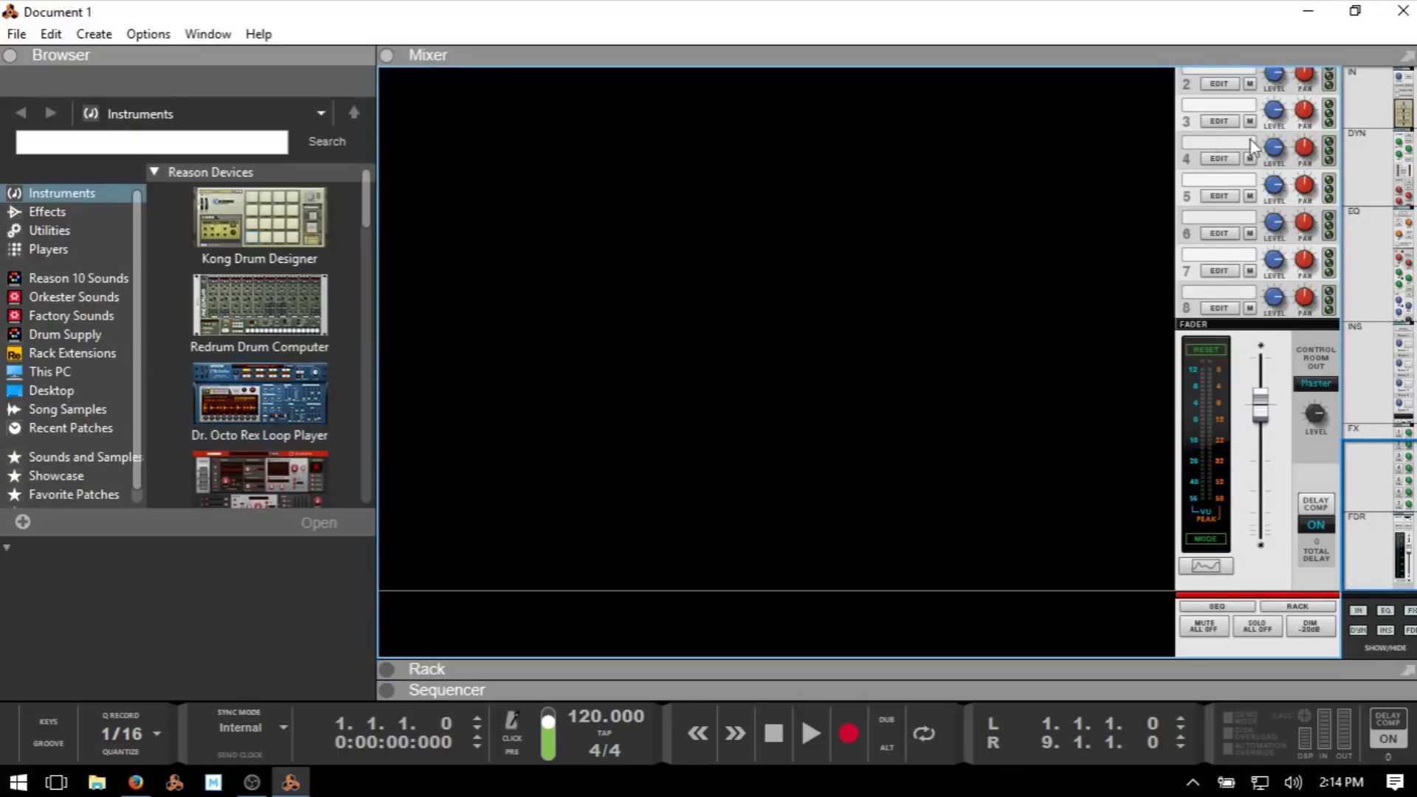
{"action": "left_click", "coordinate": [1408, 62]}
{"action": "left_click_drag", "start_coordinate": [761, 34], "coordinate": [735, 55]}
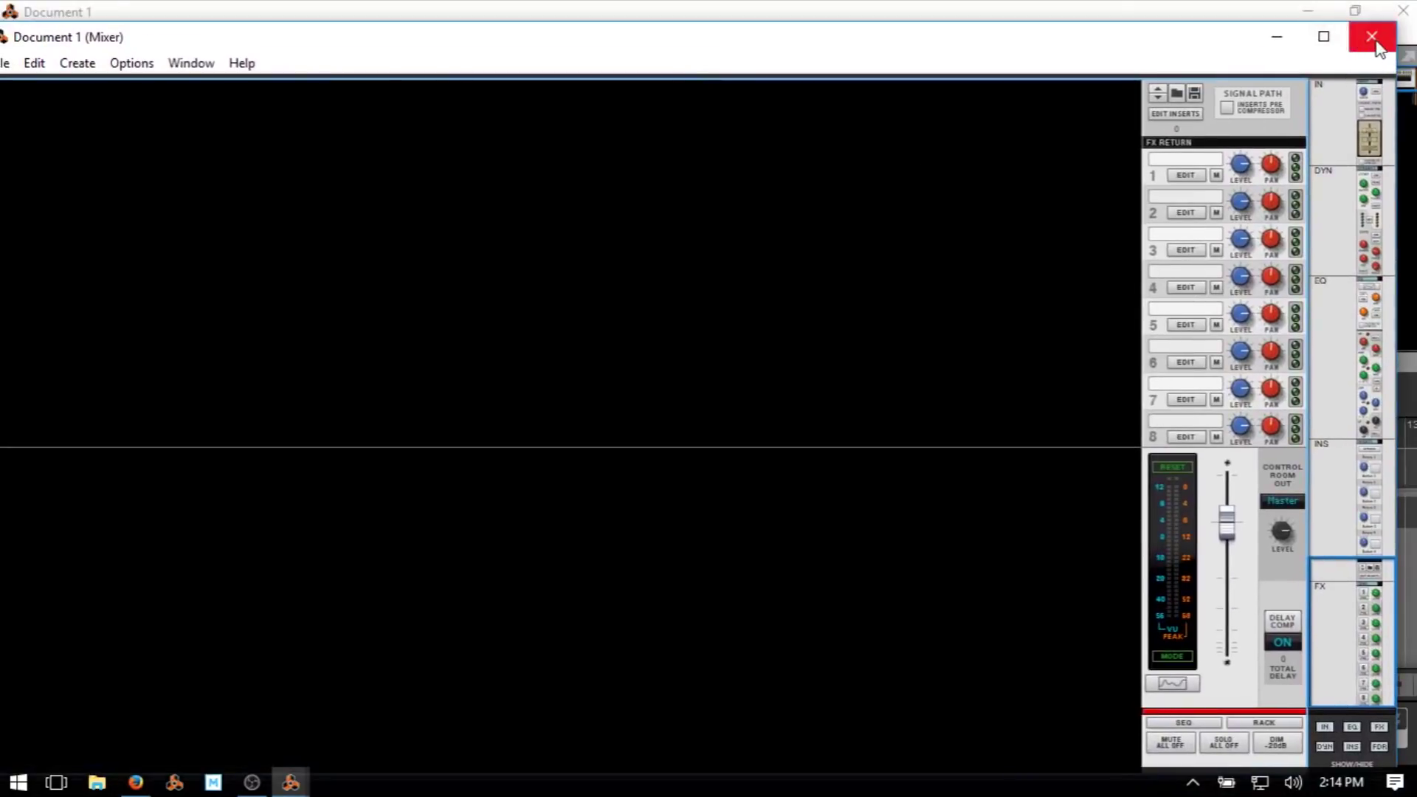
{"action": "left_click", "coordinate": [1359, 49]}
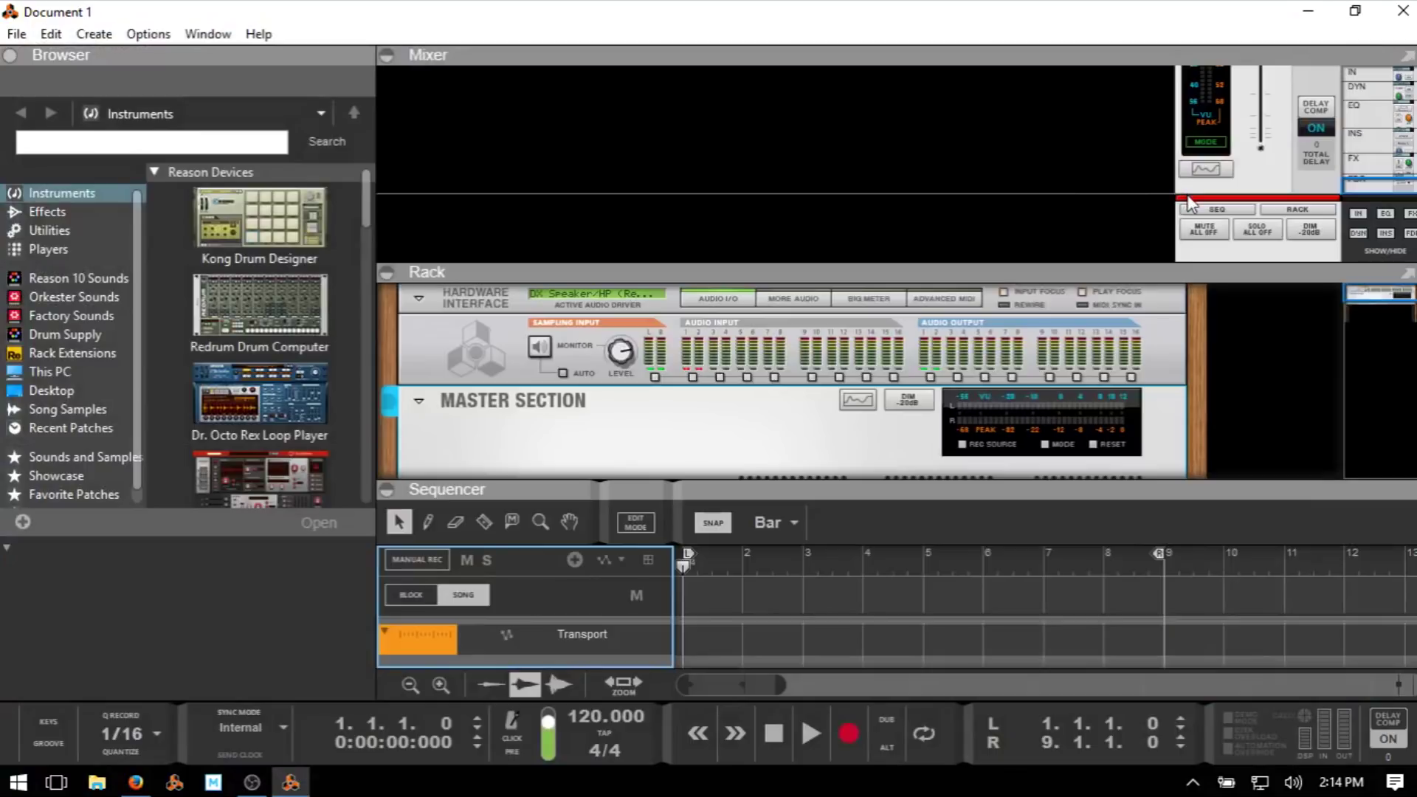
Show the rack alone, detach it into its own window, and close that window to dock it again.
{"action": "key", "text": "F6"}
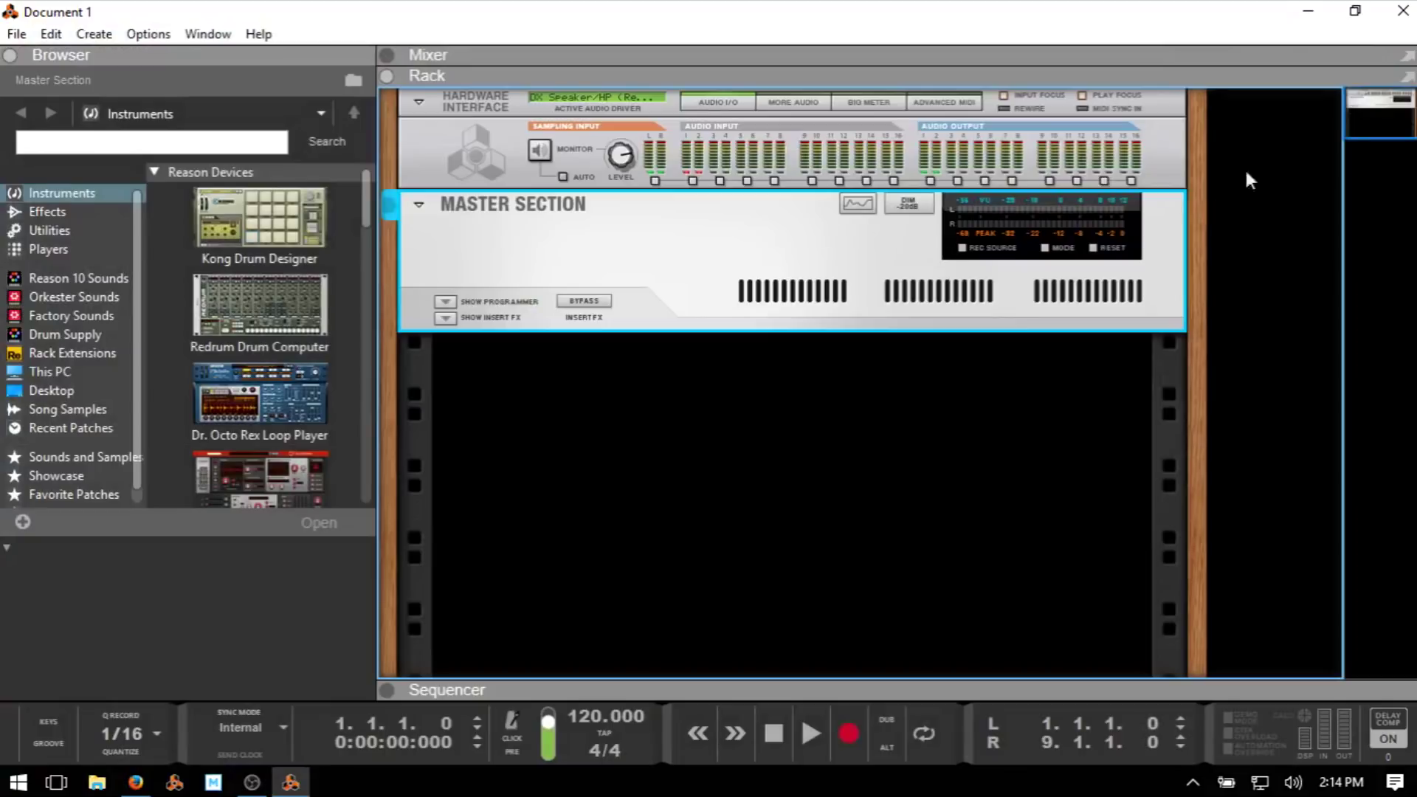
{"action": "left_click", "coordinate": [1407, 76]}
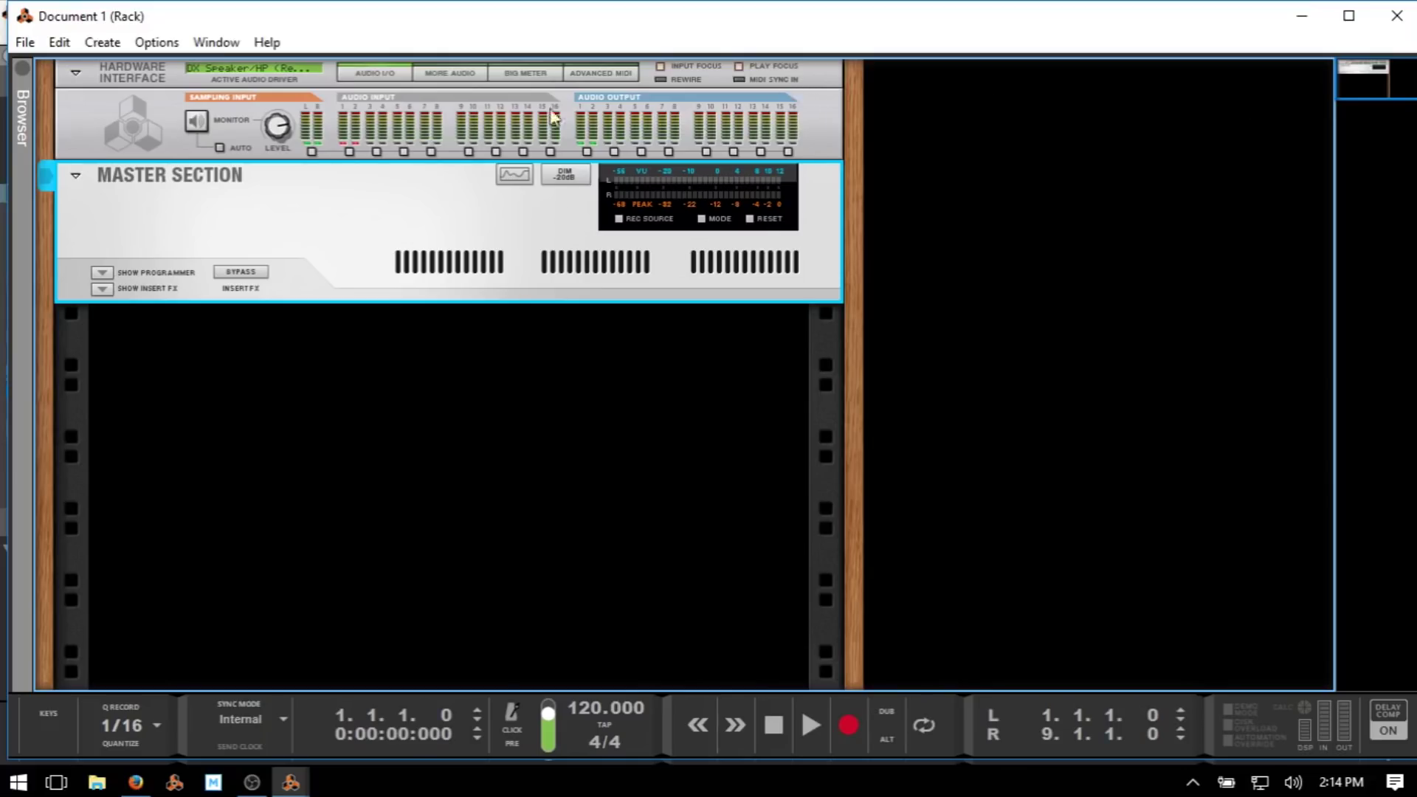
{"action": "left_click_drag", "start_coordinate": [591, 22], "coordinate": [578, 74]}
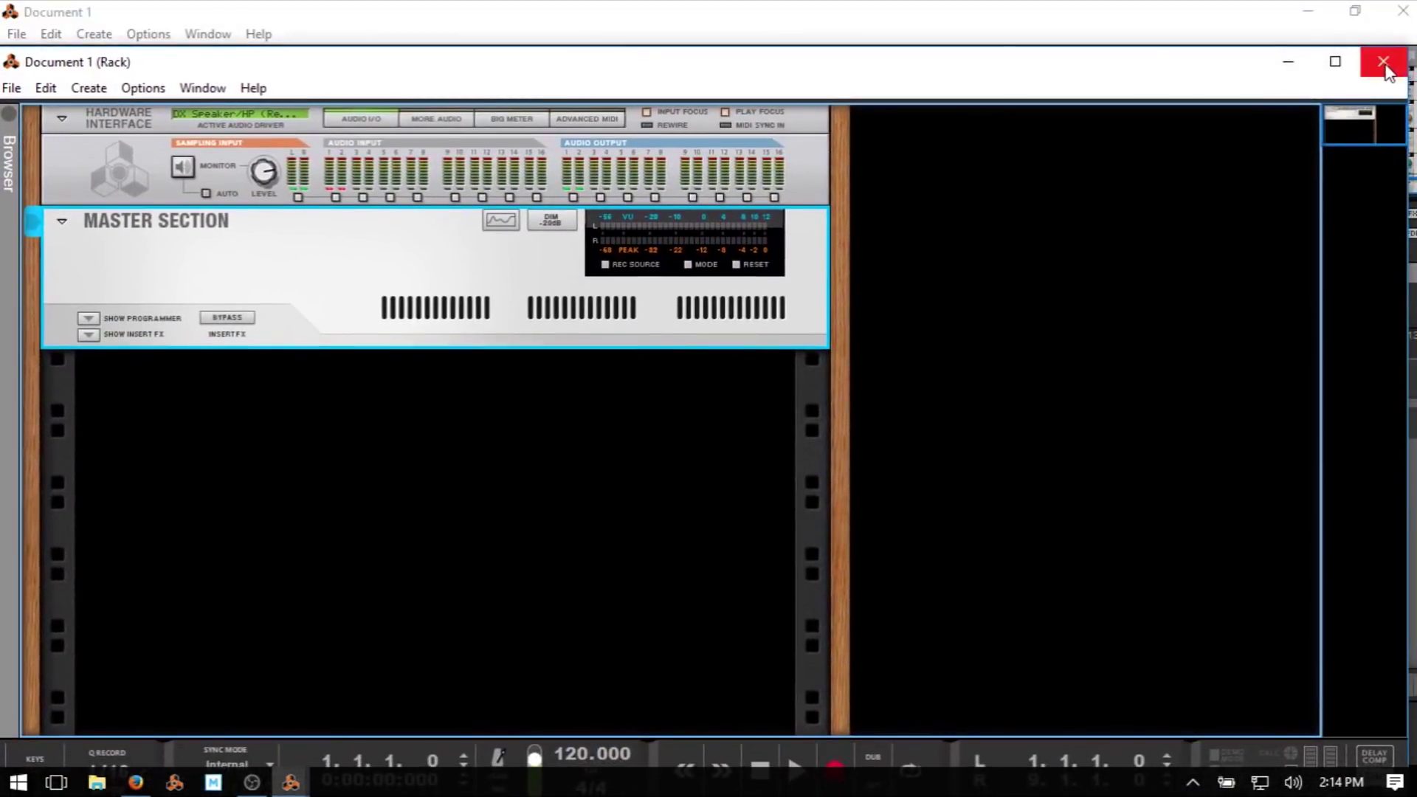
{"action": "left_click", "coordinate": [1390, 71]}
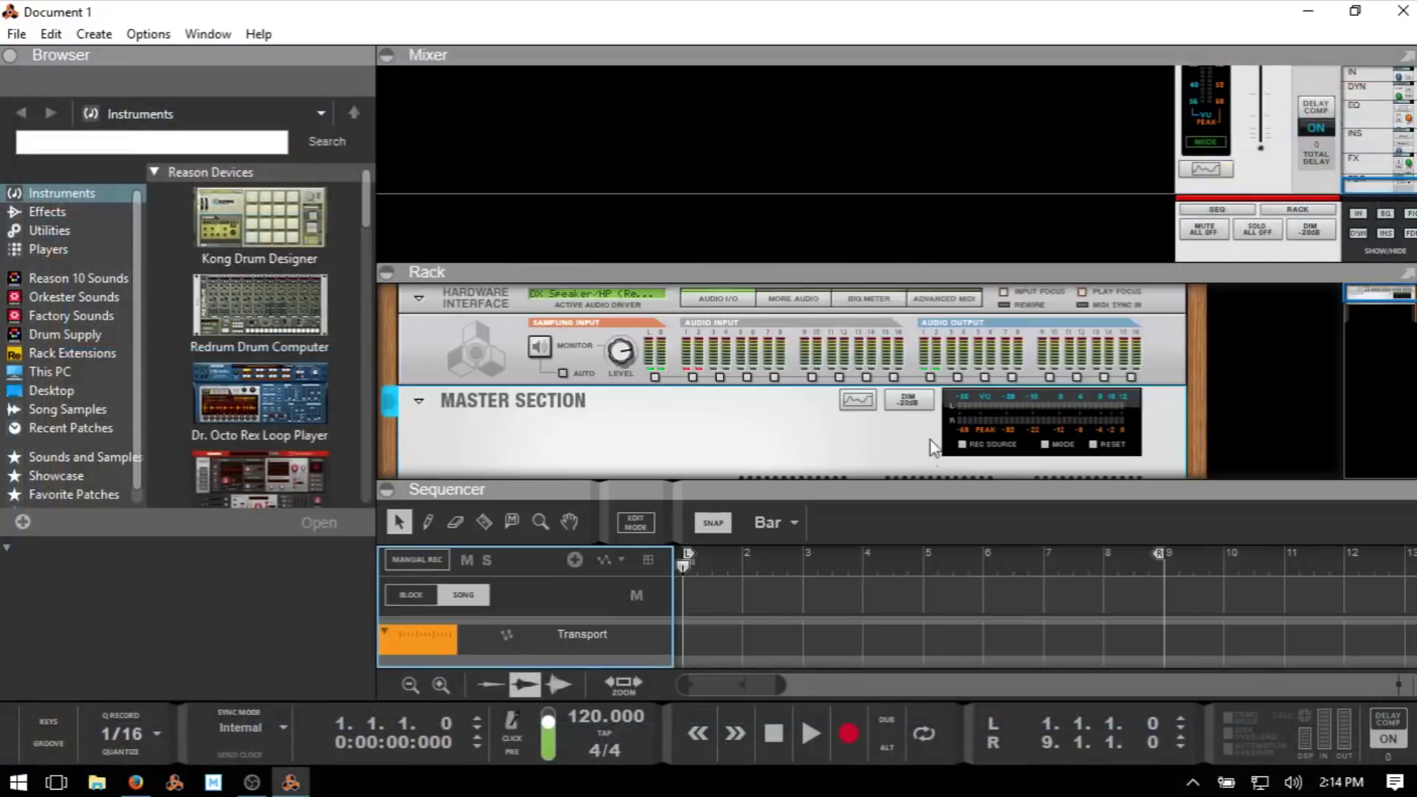
Cycle through layouts combining the mixer, rack and sequencer, ending with the rack alone in the workspace.
{"action": "double_click", "coordinate": [868, 263]}
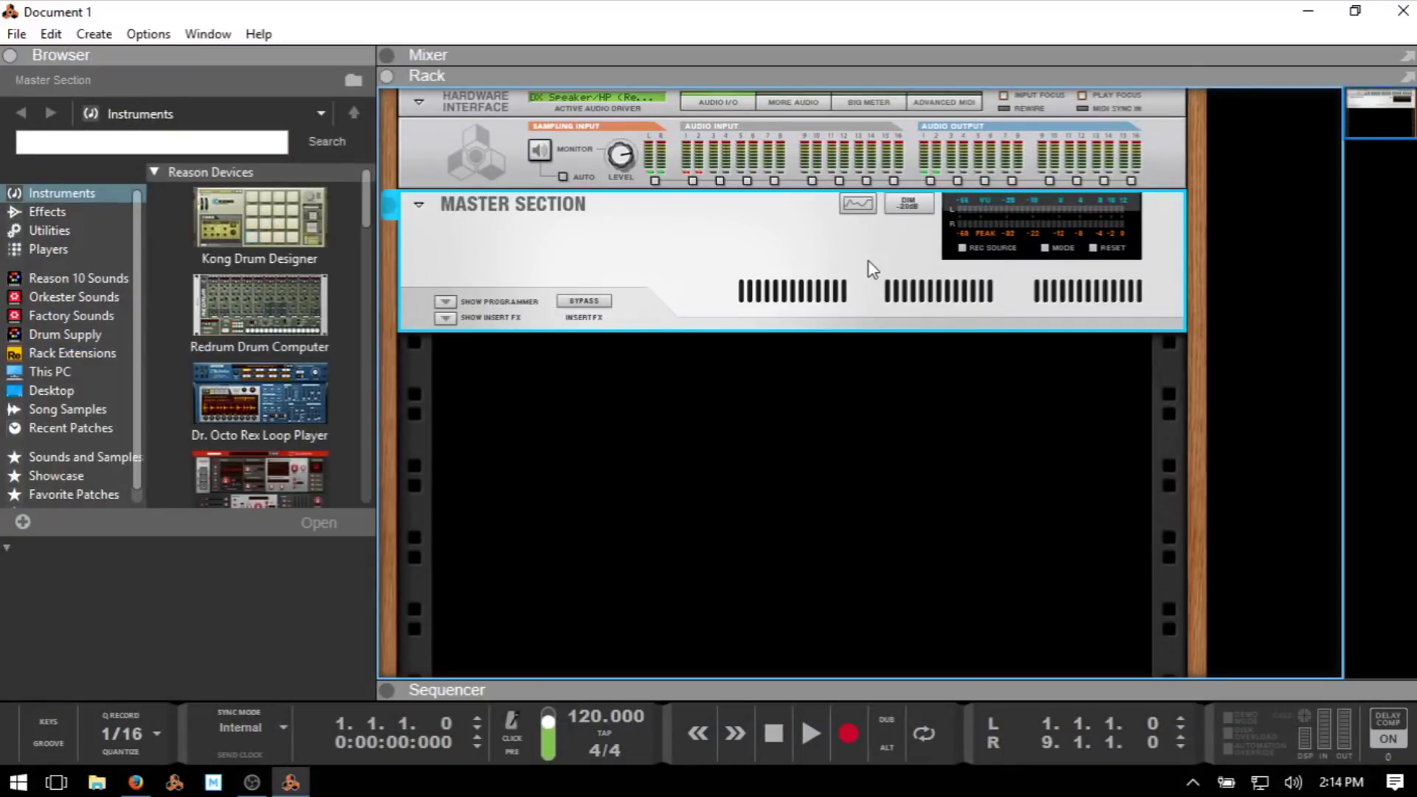
{"action": "key", "text": "F6"}
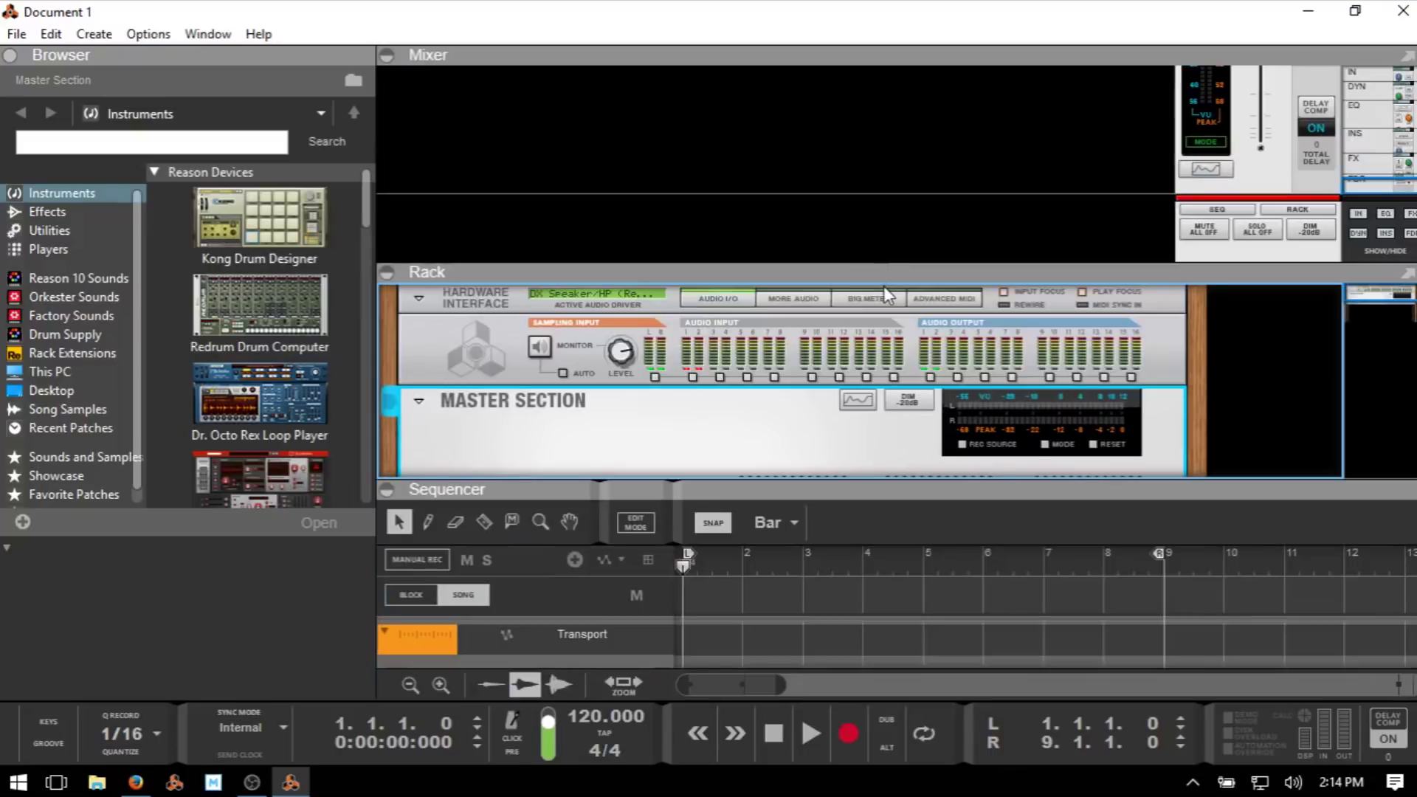
{"action": "key", "text": "F5"}
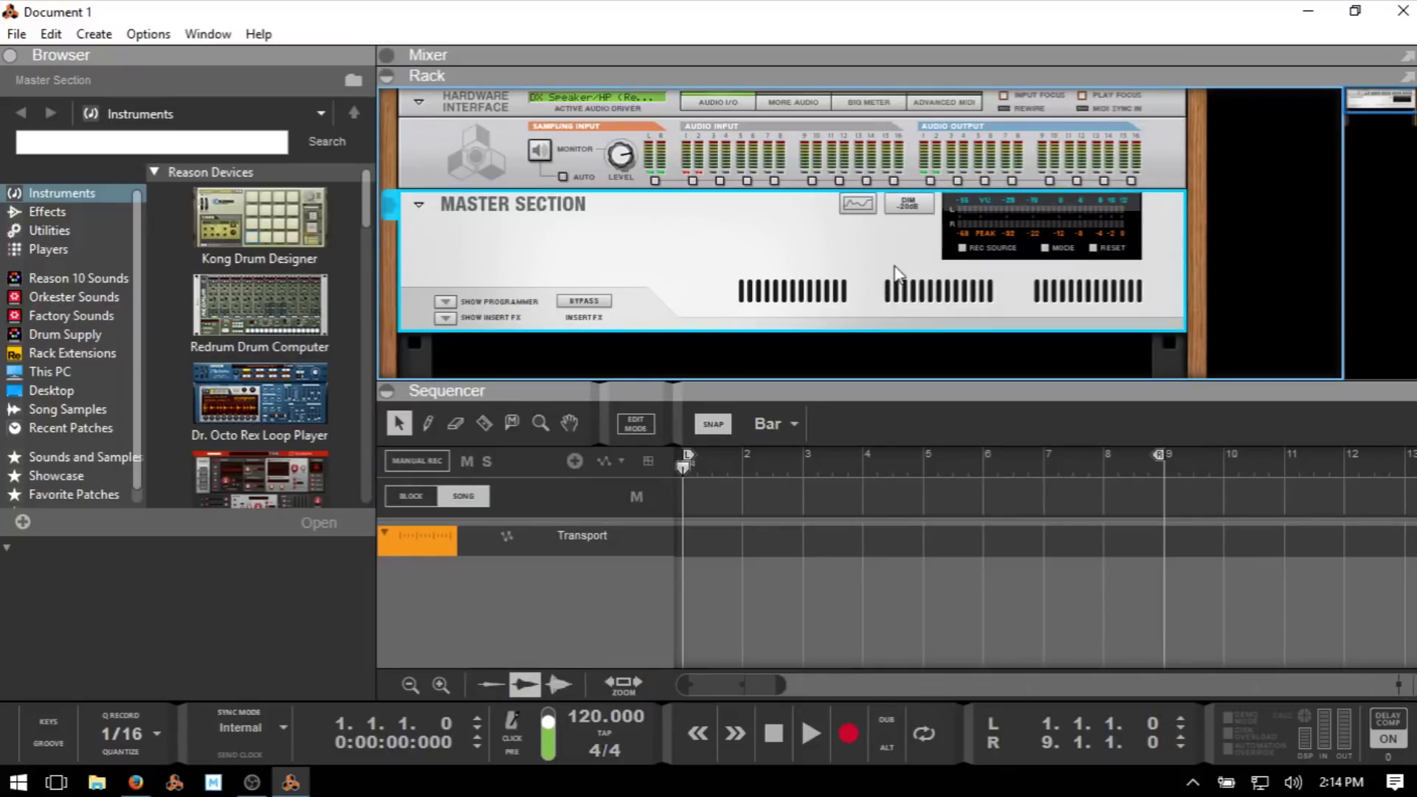
{"action": "key", "text": "F5"}
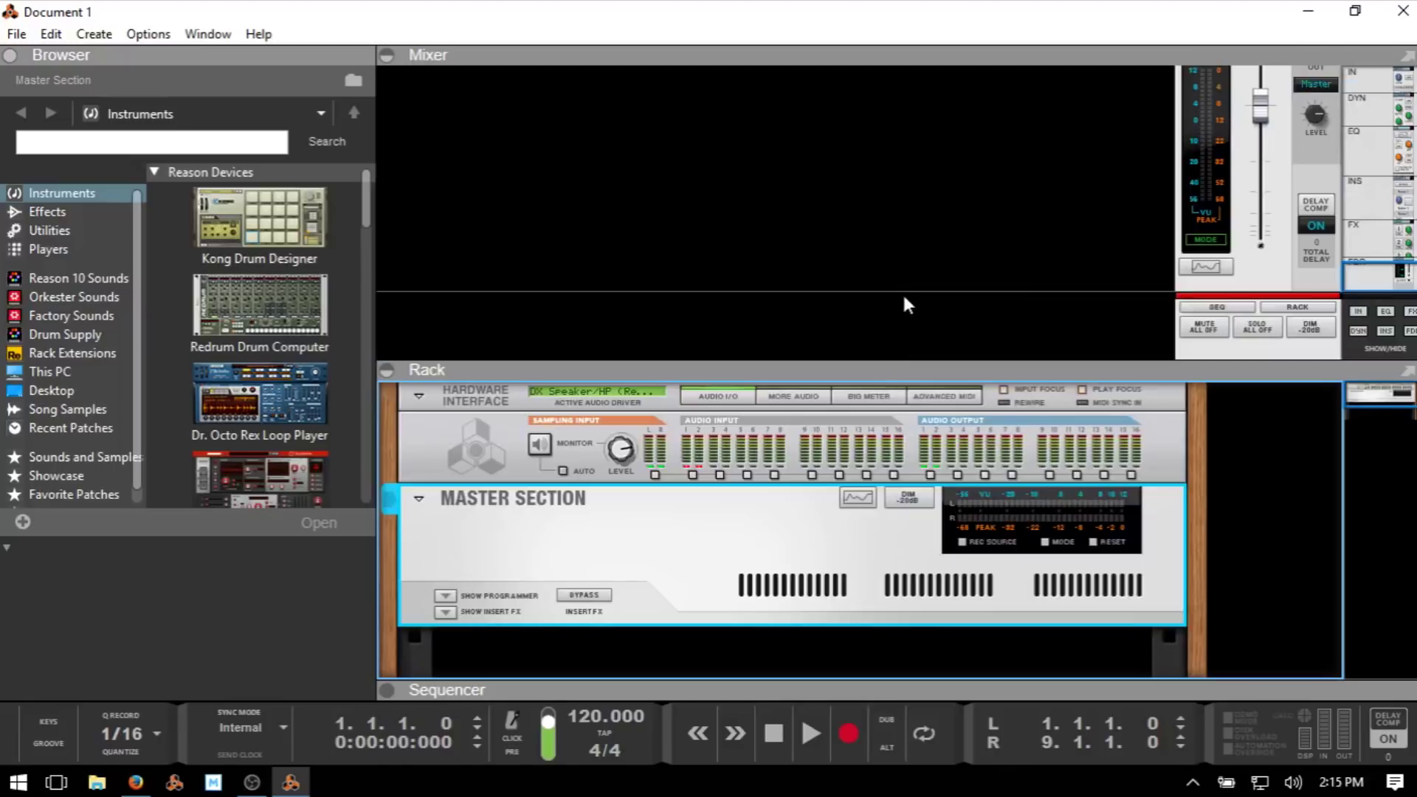
{"action": "key", "text": "F5"}
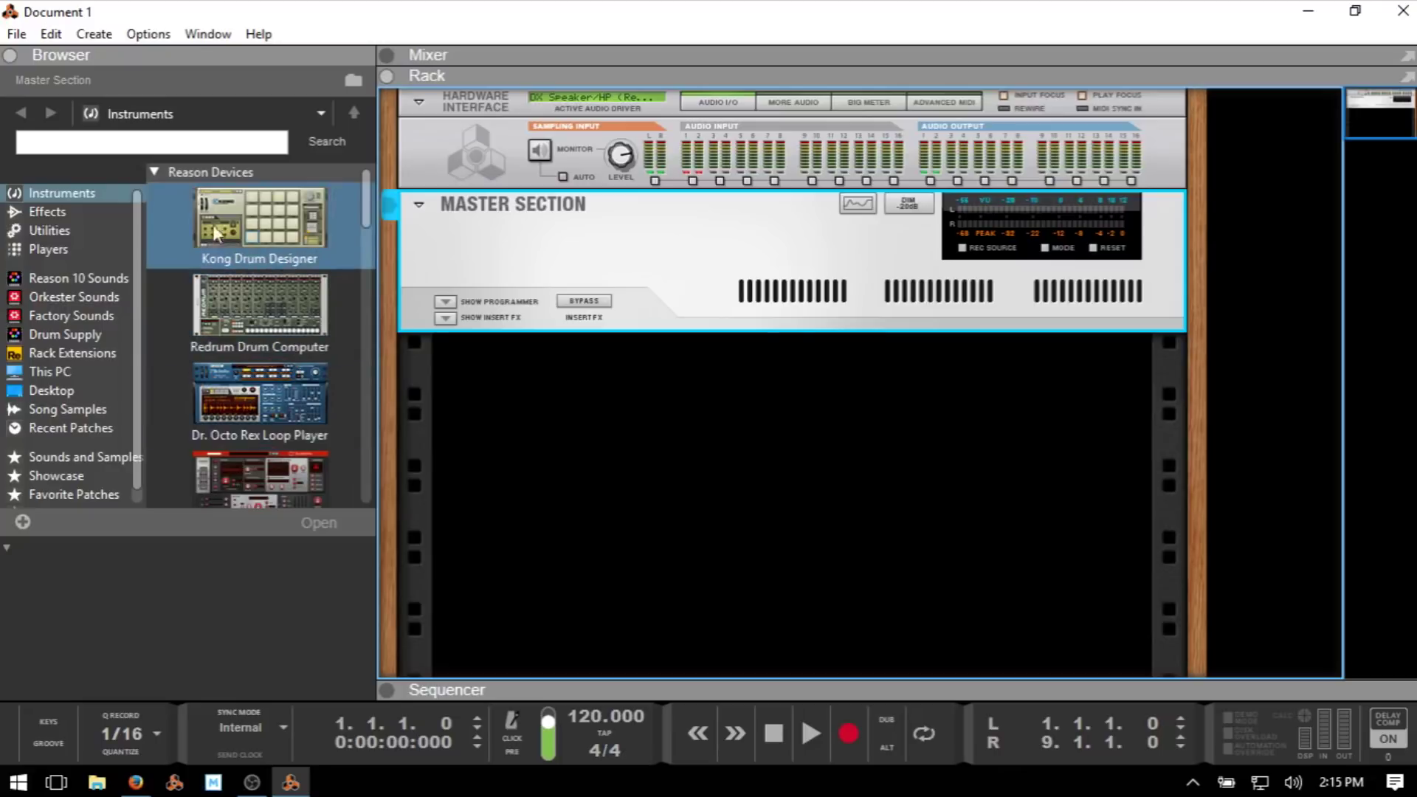
View the Effects, Utilities and Players device categories in the browser.
{"action": "left_click", "coordinate": [47, 211]}
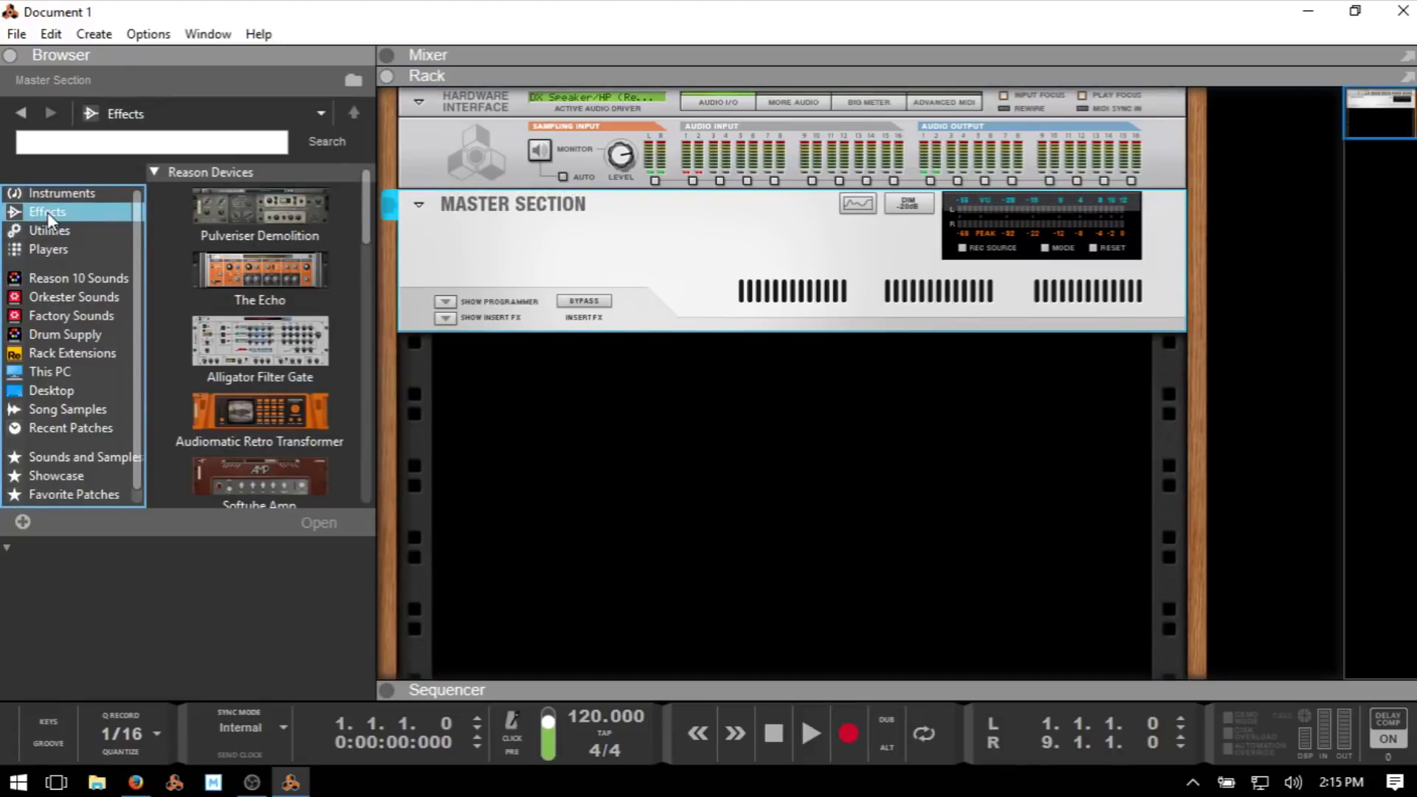
{"action": "left_click", "coordinate": [42, 232]}
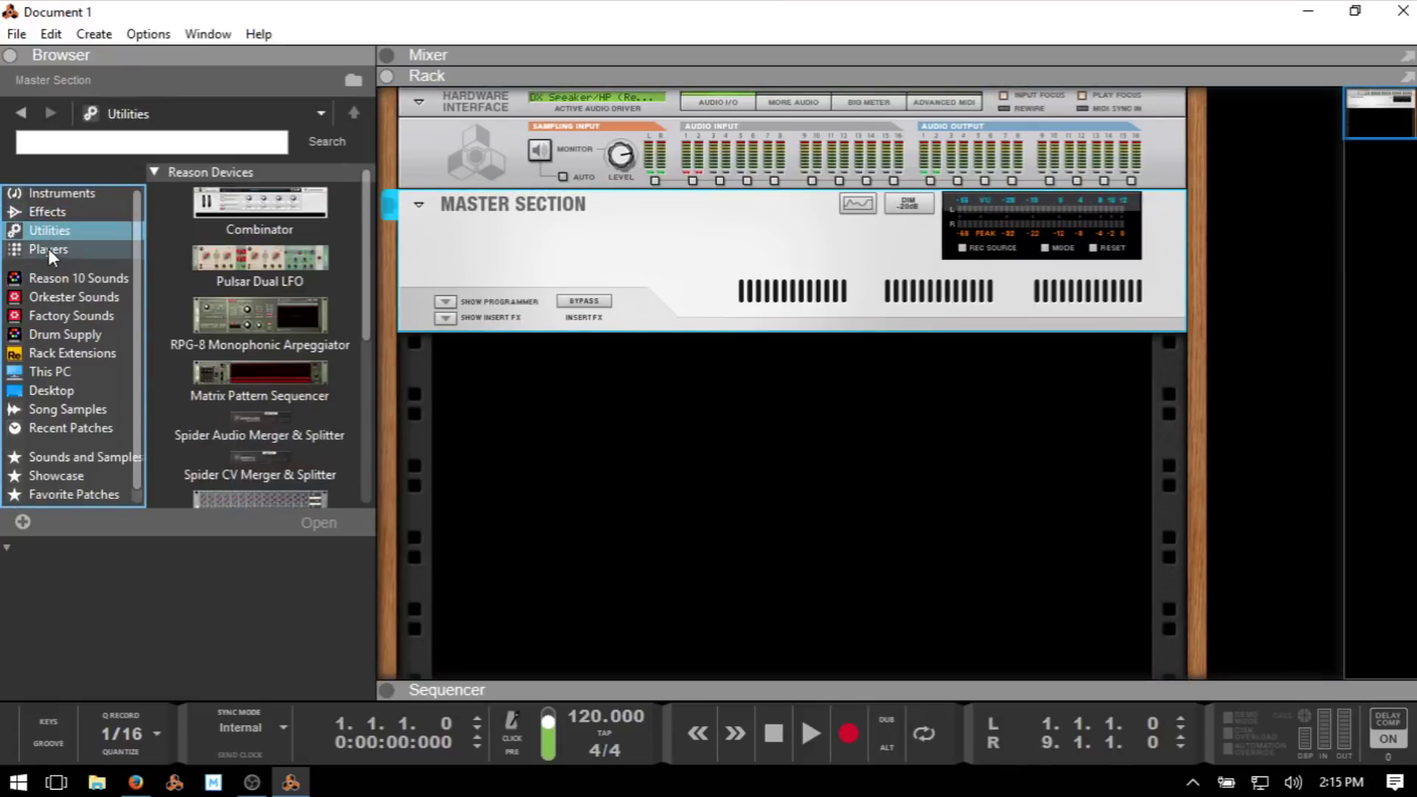
{"action": "left_click", "coordinate": [48, 248]}
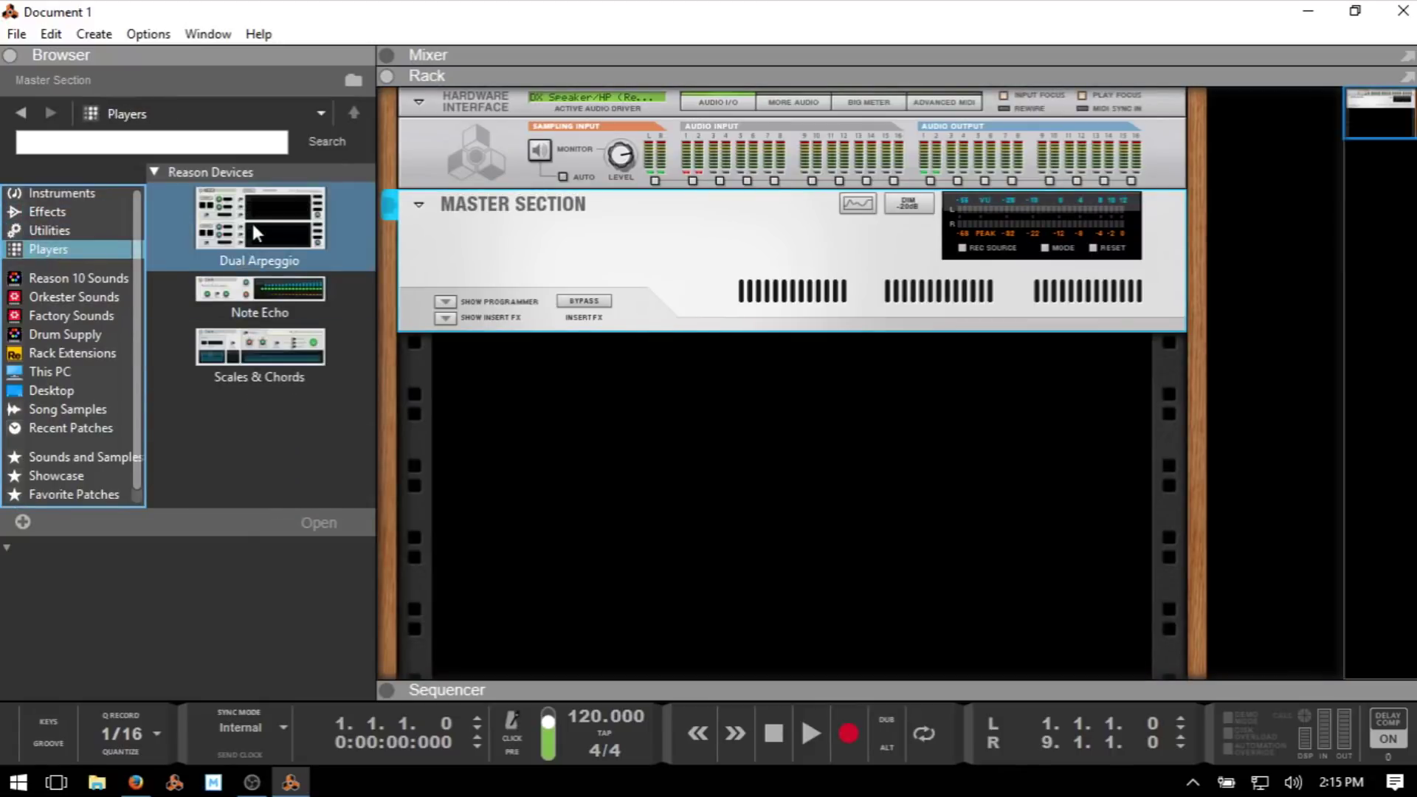
View the folders of the Reason 10 Sounds, Orkester Sounds and Factory Sounds banks in the browser.
{"action": "left_click", "coordinate": [60, 279]}
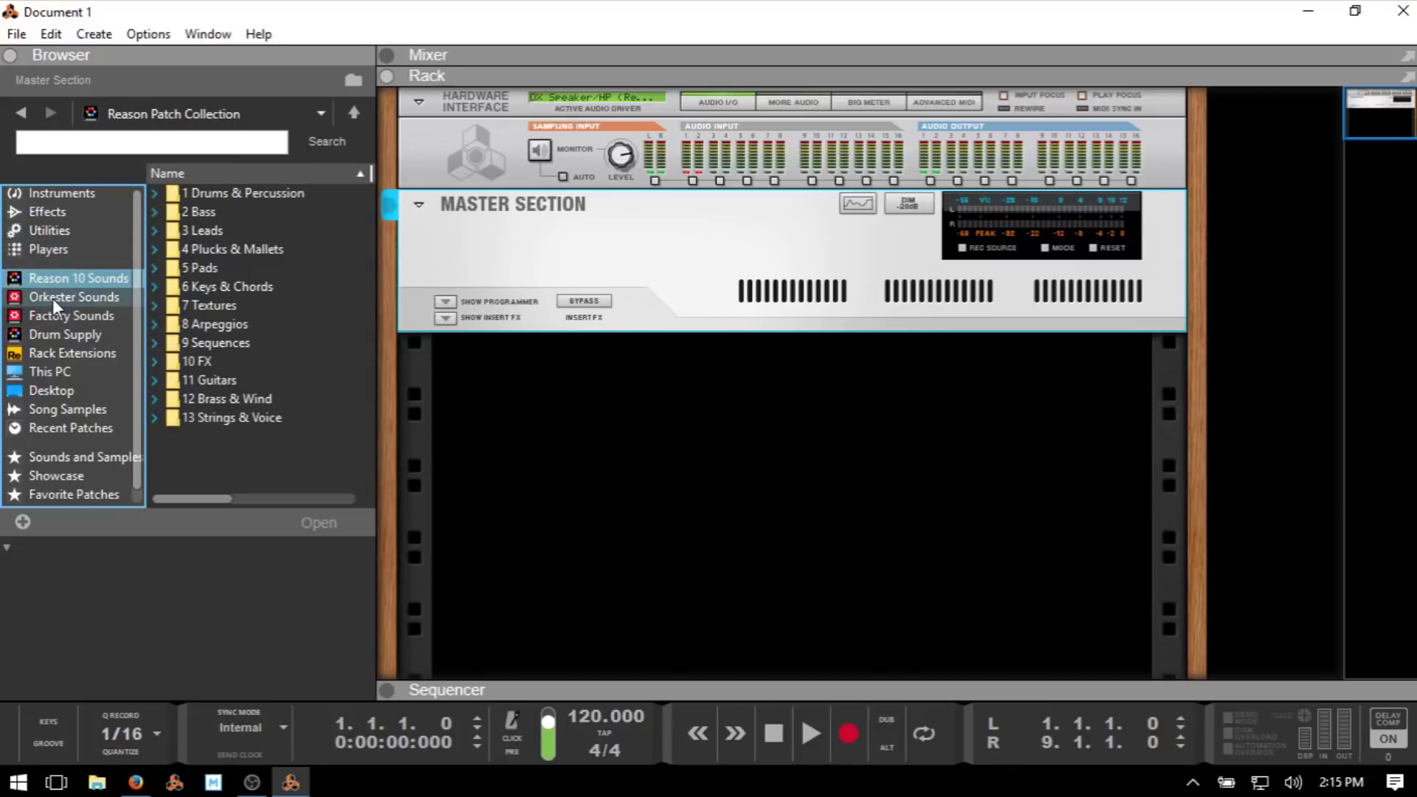
{"action": "left_click", "coordinate": [53, 300]}
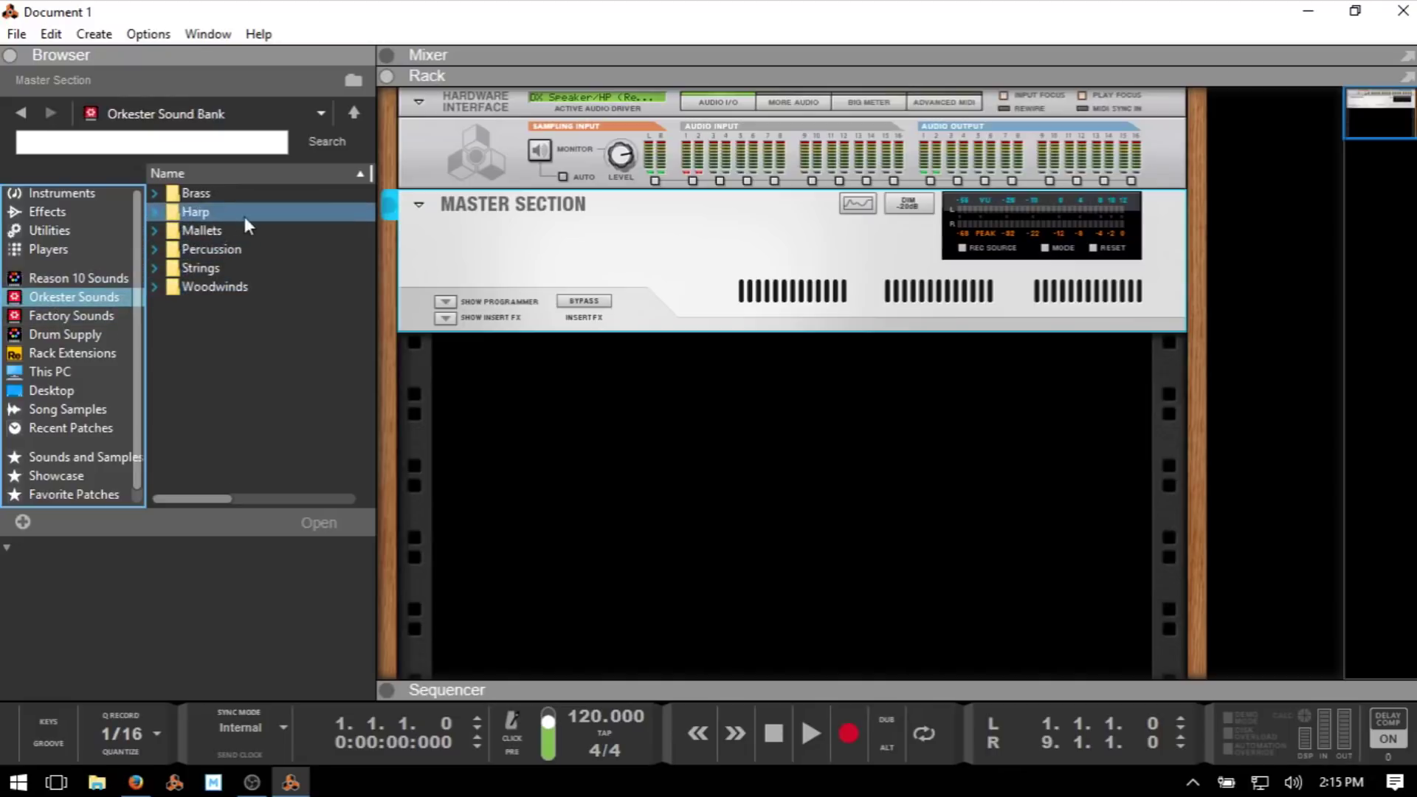
{"action": "left_click", "coordinate": [65, 313]}
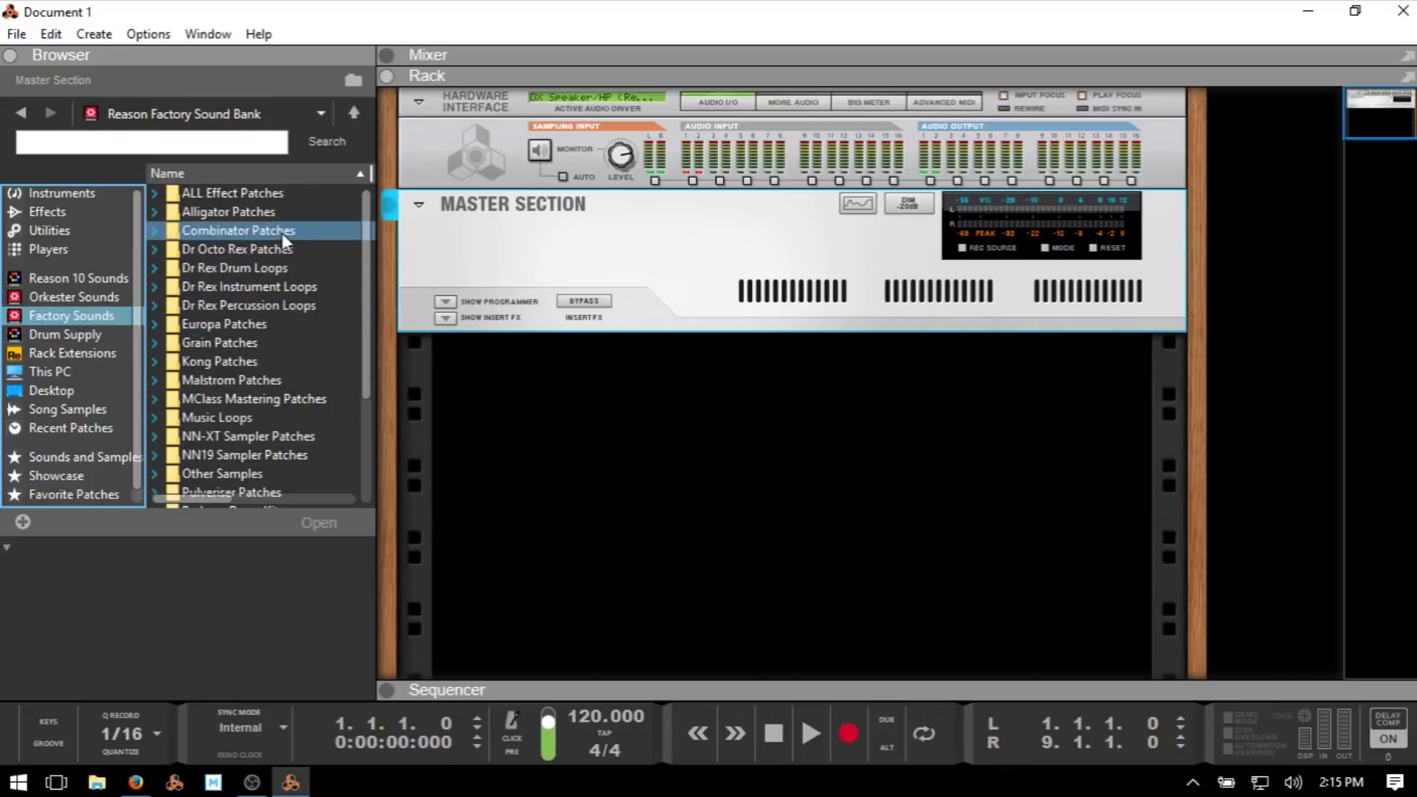
Open the Drum Supply bank, select Bd_707_onde.wav inside the expanded Bass Drums folder, and collapse the folder again.
{"action": "left_click", "coordinate": [68, 331]}
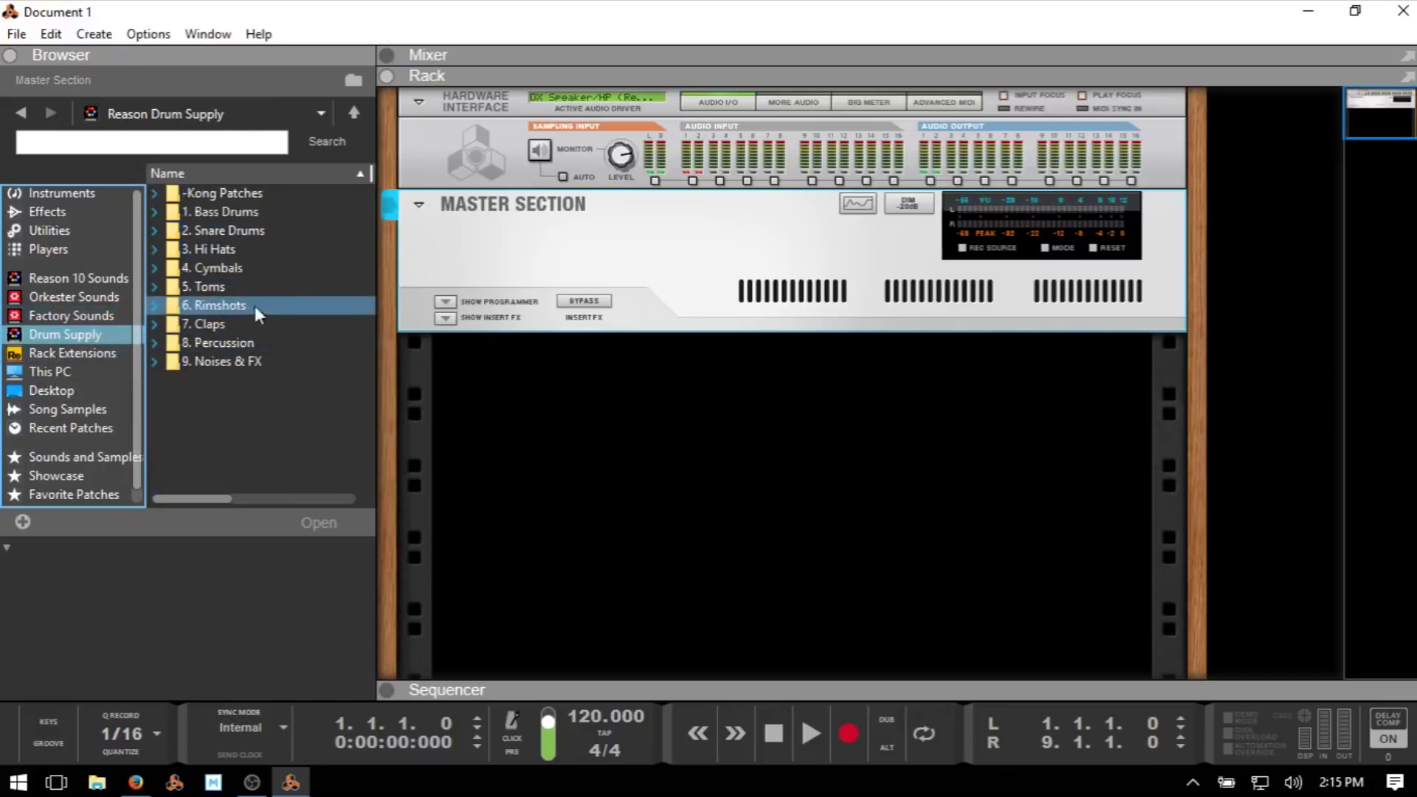
{"action": "left_click", "coordinate": [155, 214]}
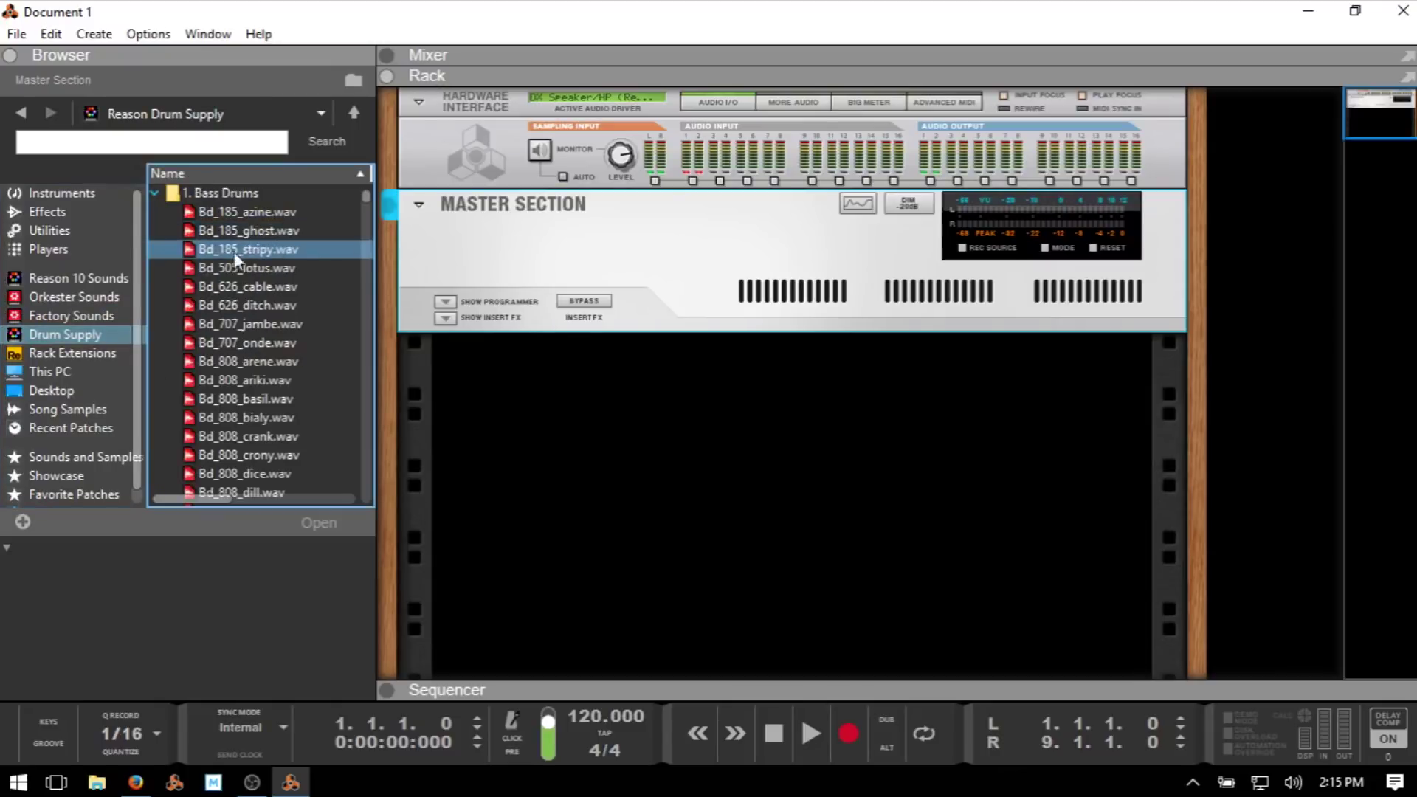
{"action": "left_click", "coordinate": [242, 343]}
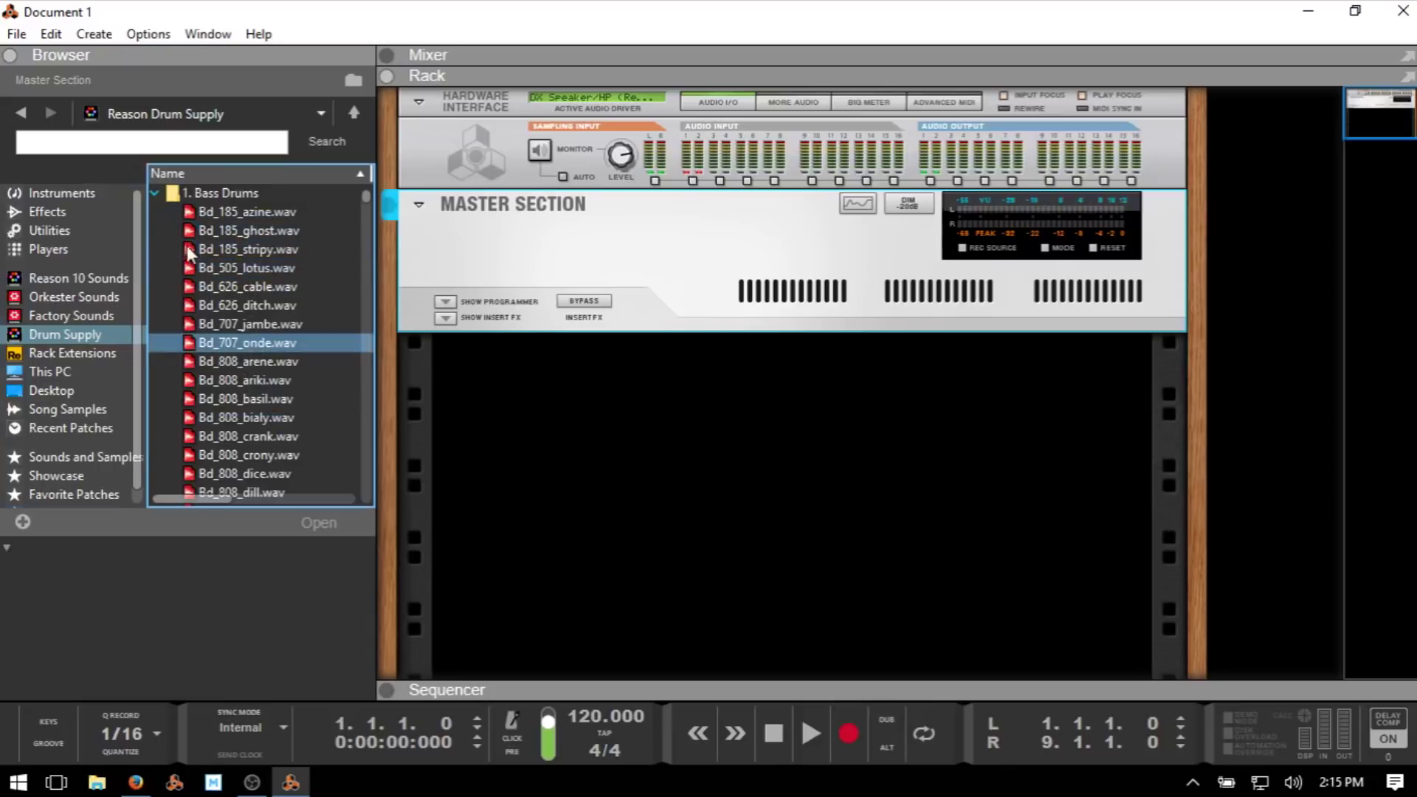
{"action": "left_click", "coordinate": [154, 193]}
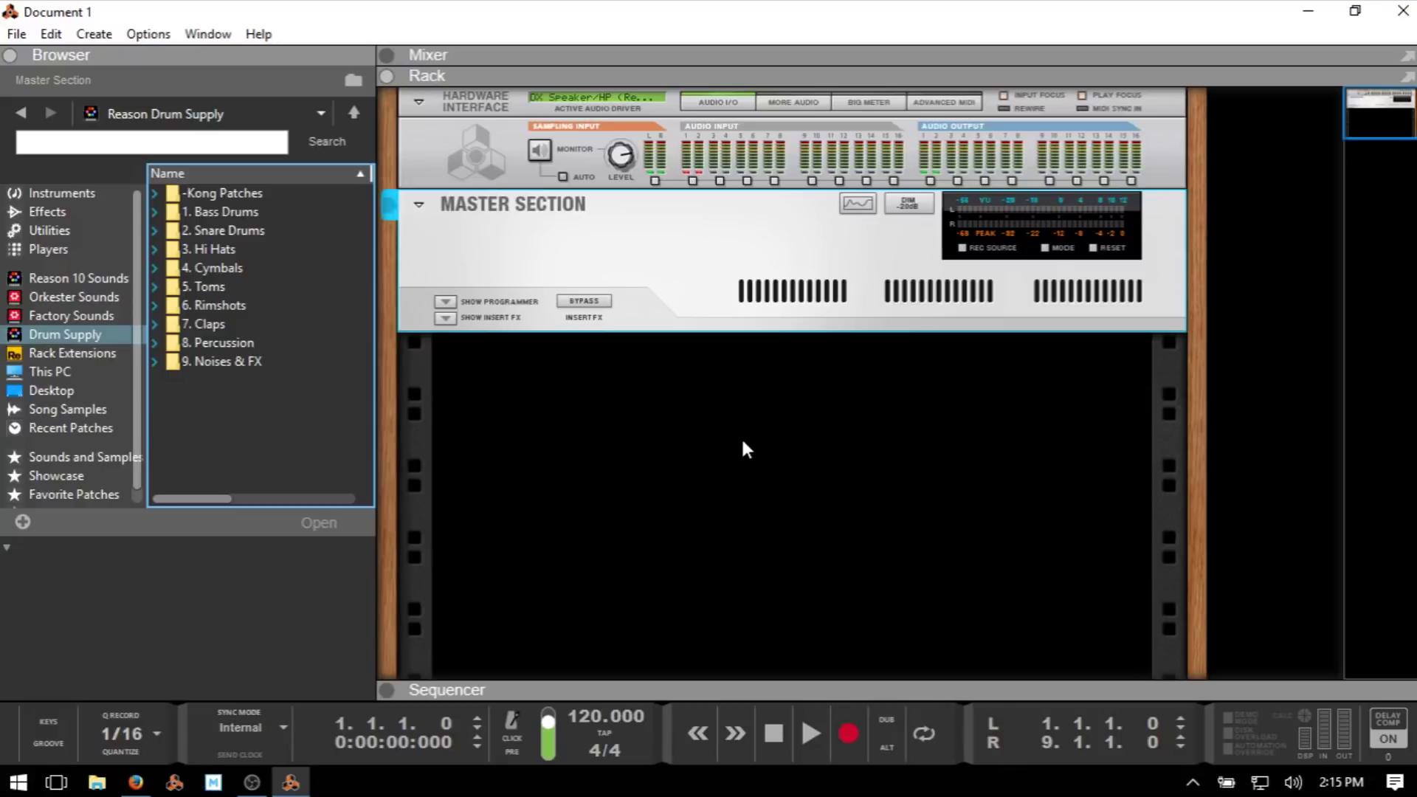
View the Rack Extensions, This PC, Song Samples and Recent Patches locations in the browser.
{"action": "left_click", "coordinate": [48, 353]}
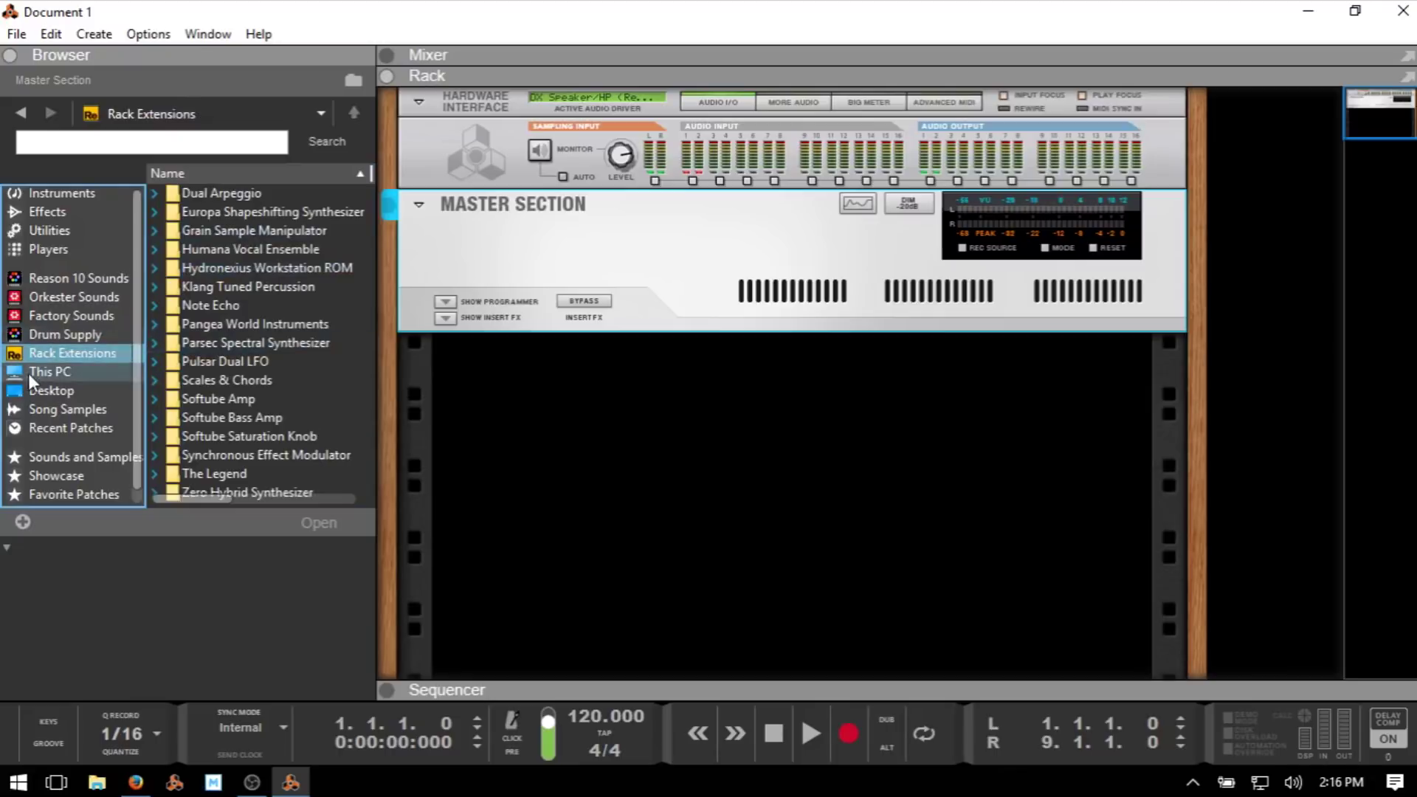
{"action": "left_click", "coordinate": [47, 373]}
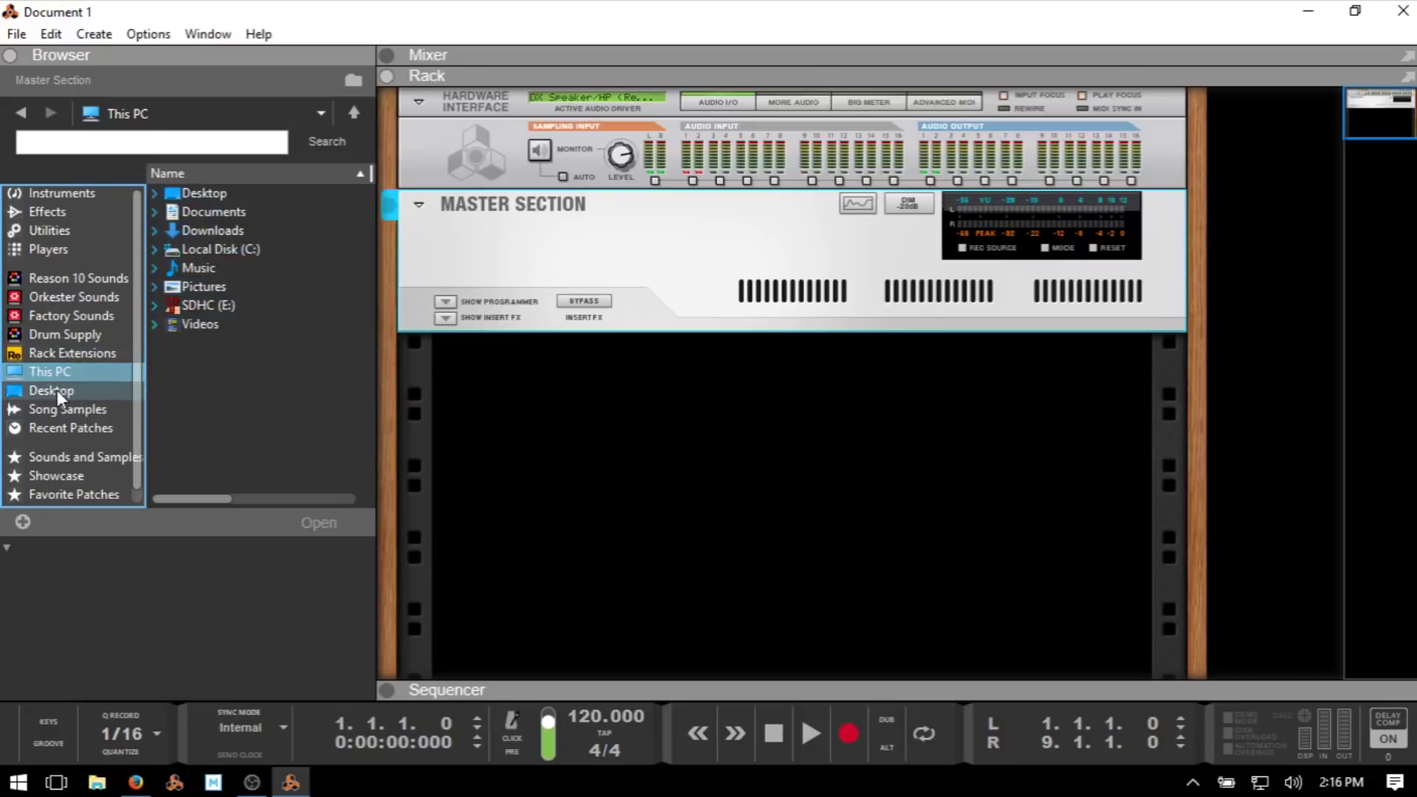
{"action": "left_click", "coordinate": [59, 412]}
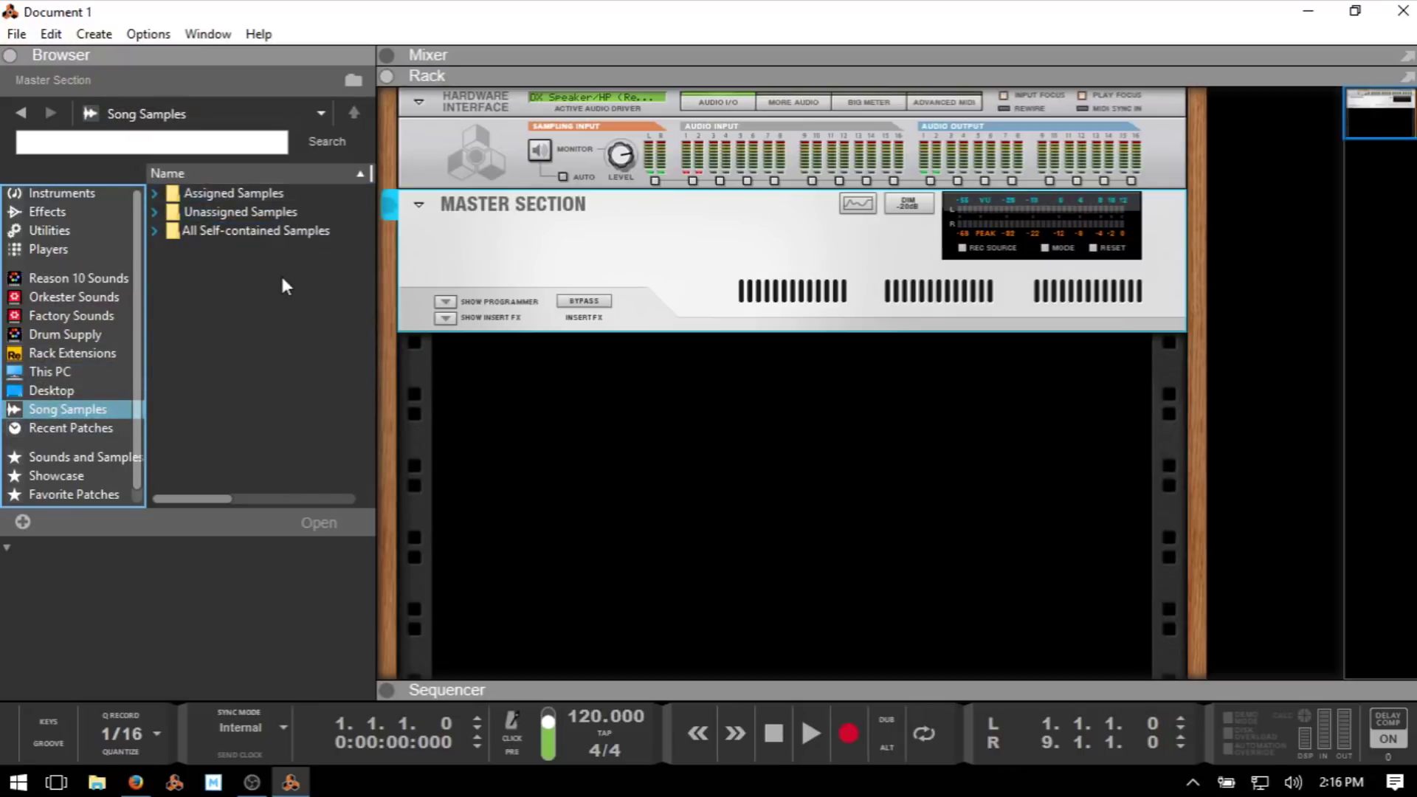
{"action": "left_click", "coordinate": [53, 429]}
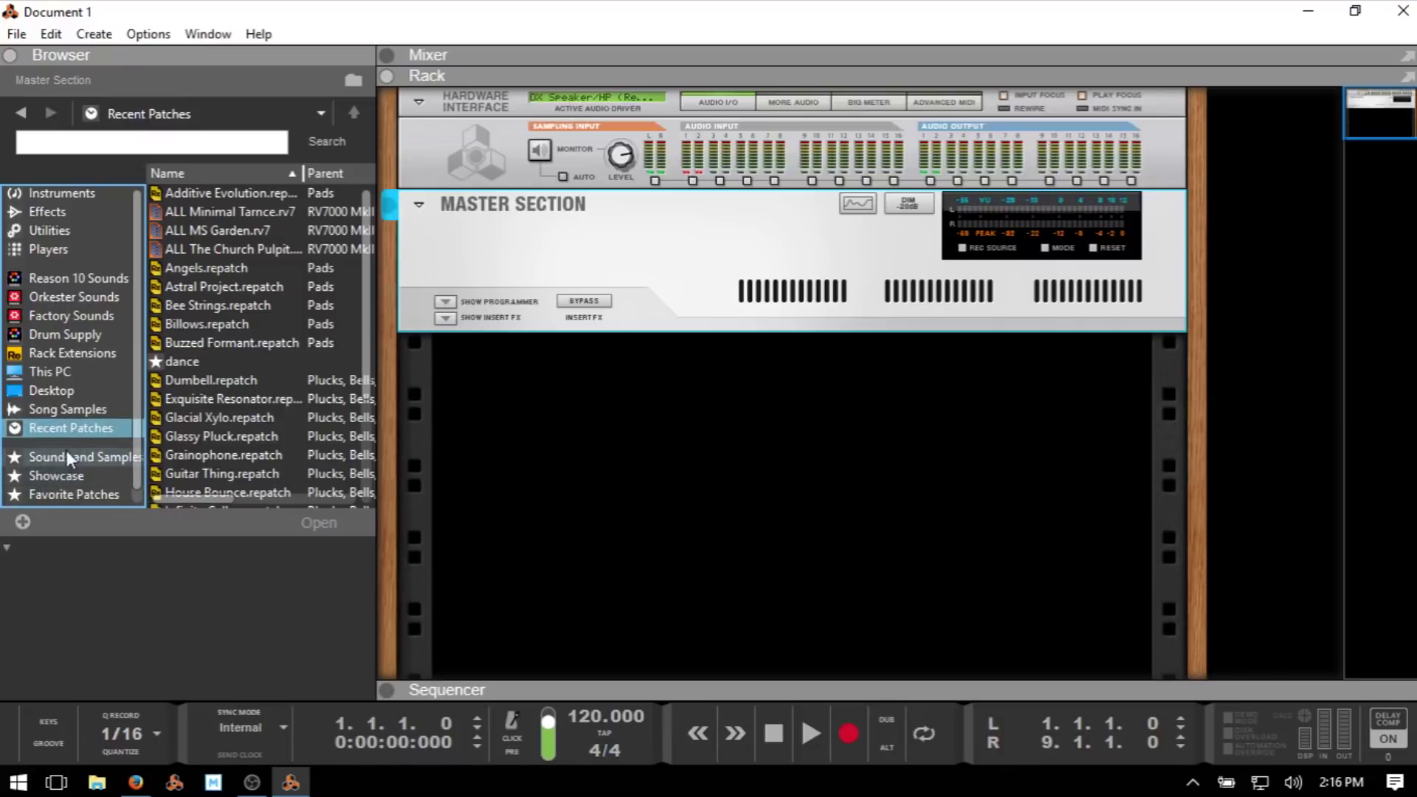
{"action": "scroll", "coordinate": [77, 458], "scroll_direction": "down", "scroll_amount": 1}
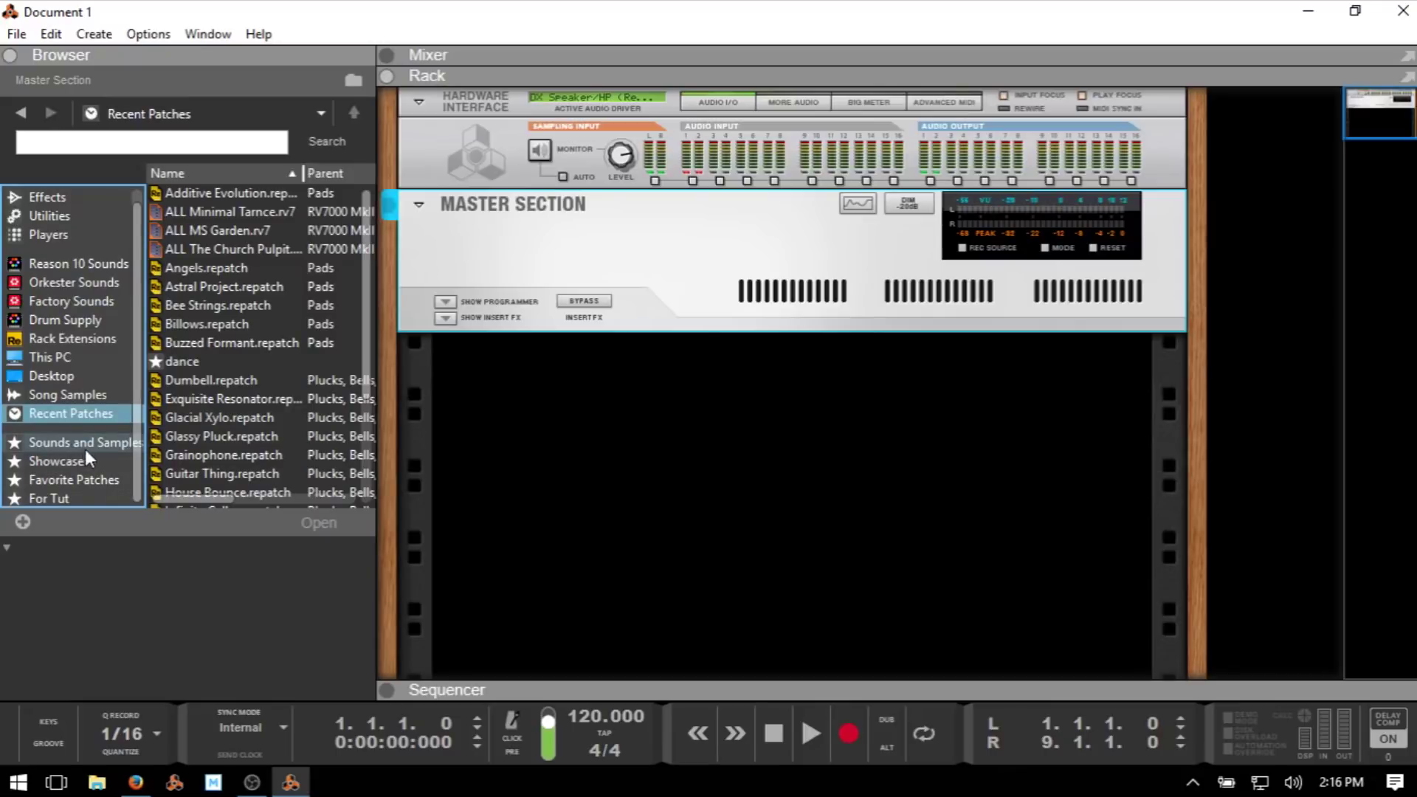
{"action": "left_click", "coordinate": [250, 224]}
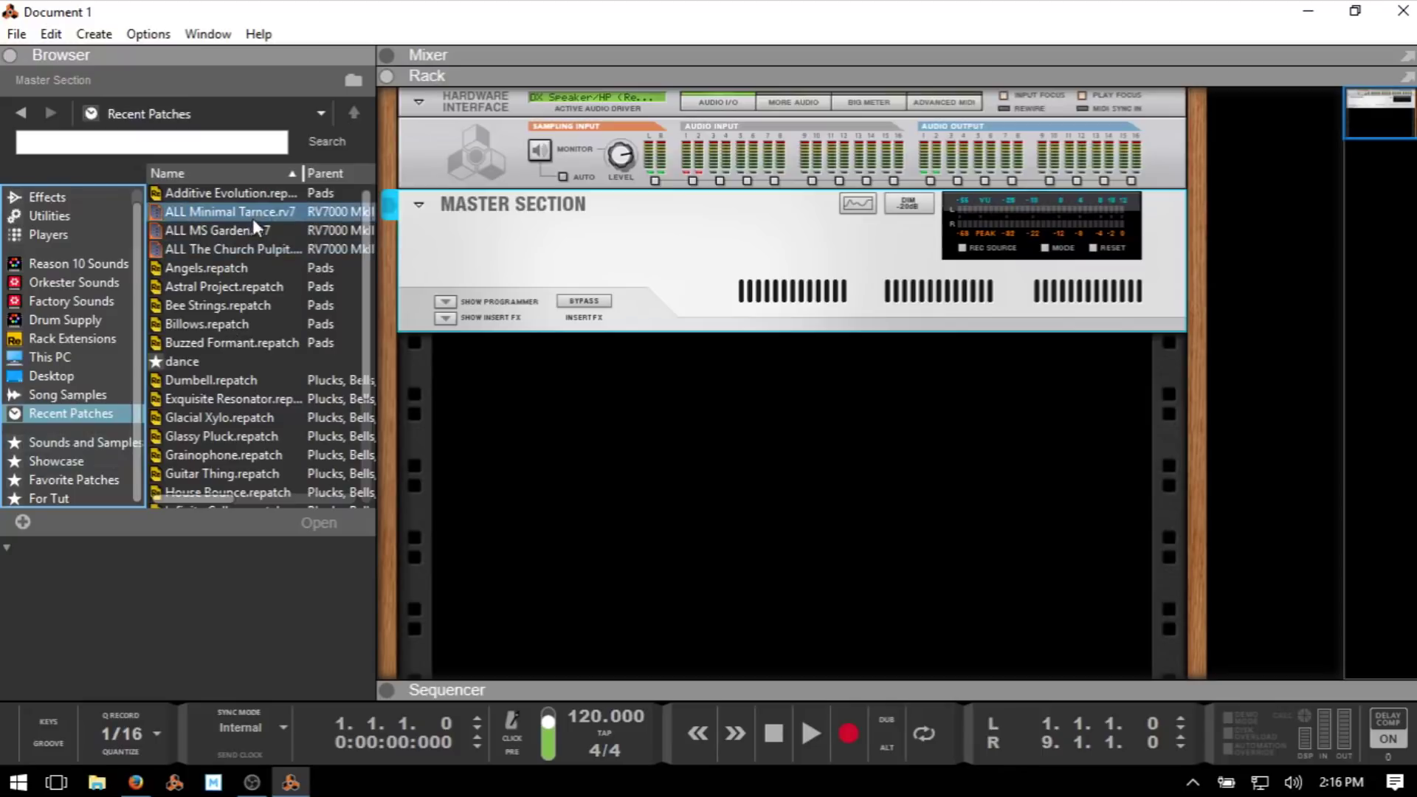
Create a favorites list named Example in the browser, and view the drives and folders of This PC.
{"action": "left_click", "coordinate": [22, 522]}
{"action": "type", "text": "Ex"}
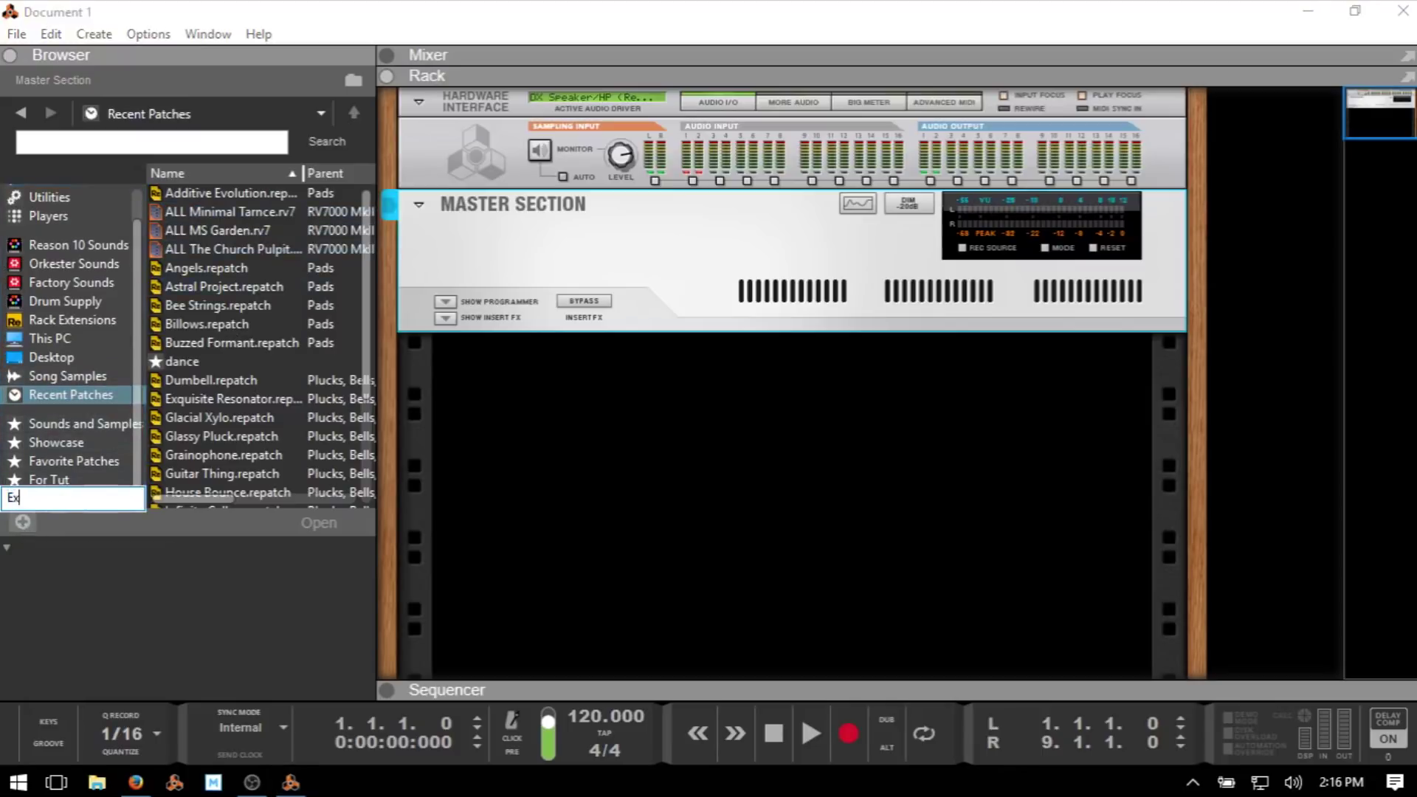
{"action": "type", "text": "ample"}
{"action": "key", "text": "Return"}
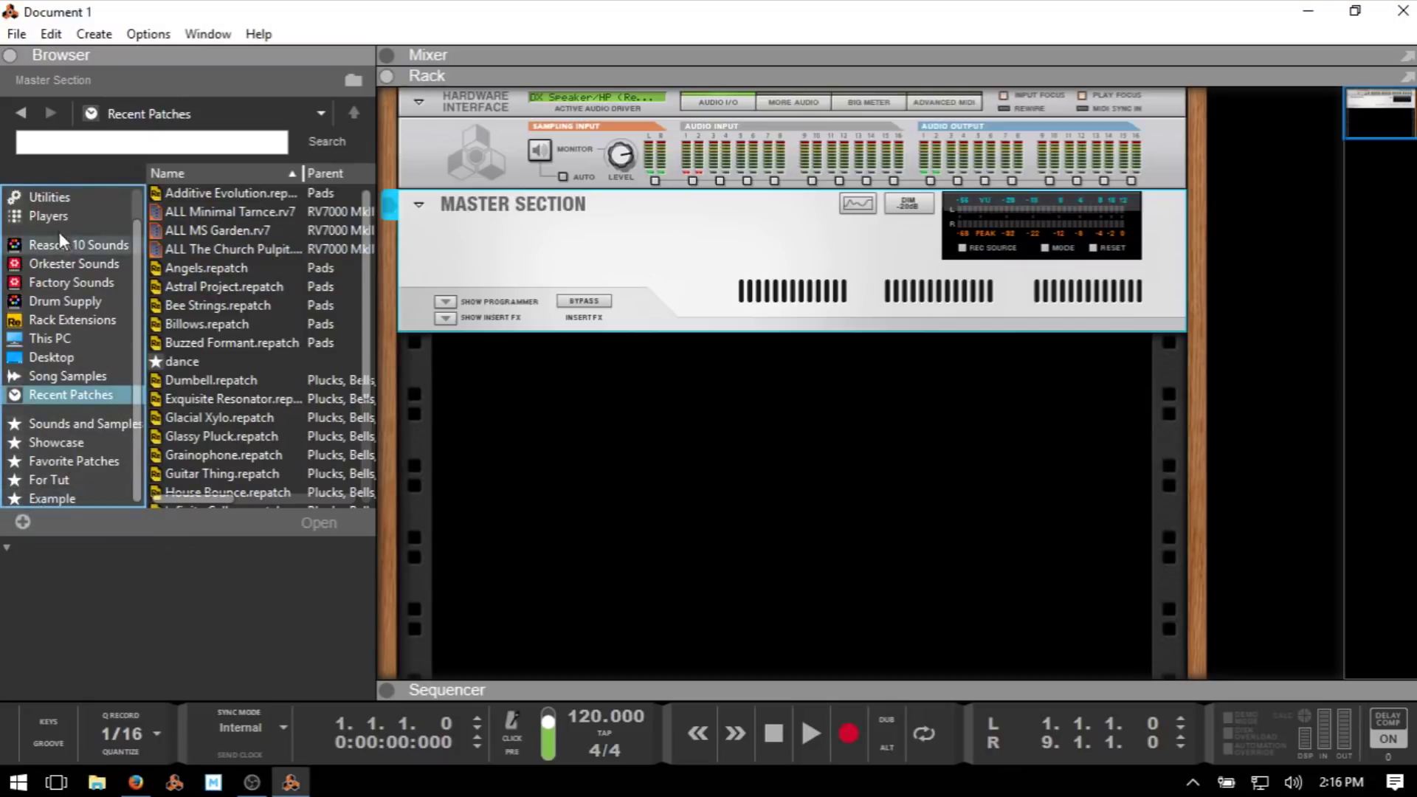
{"action": "left_click", "coordinate": [44, 340]}
{"action": "left_click", "coordinate": [183, 298]}
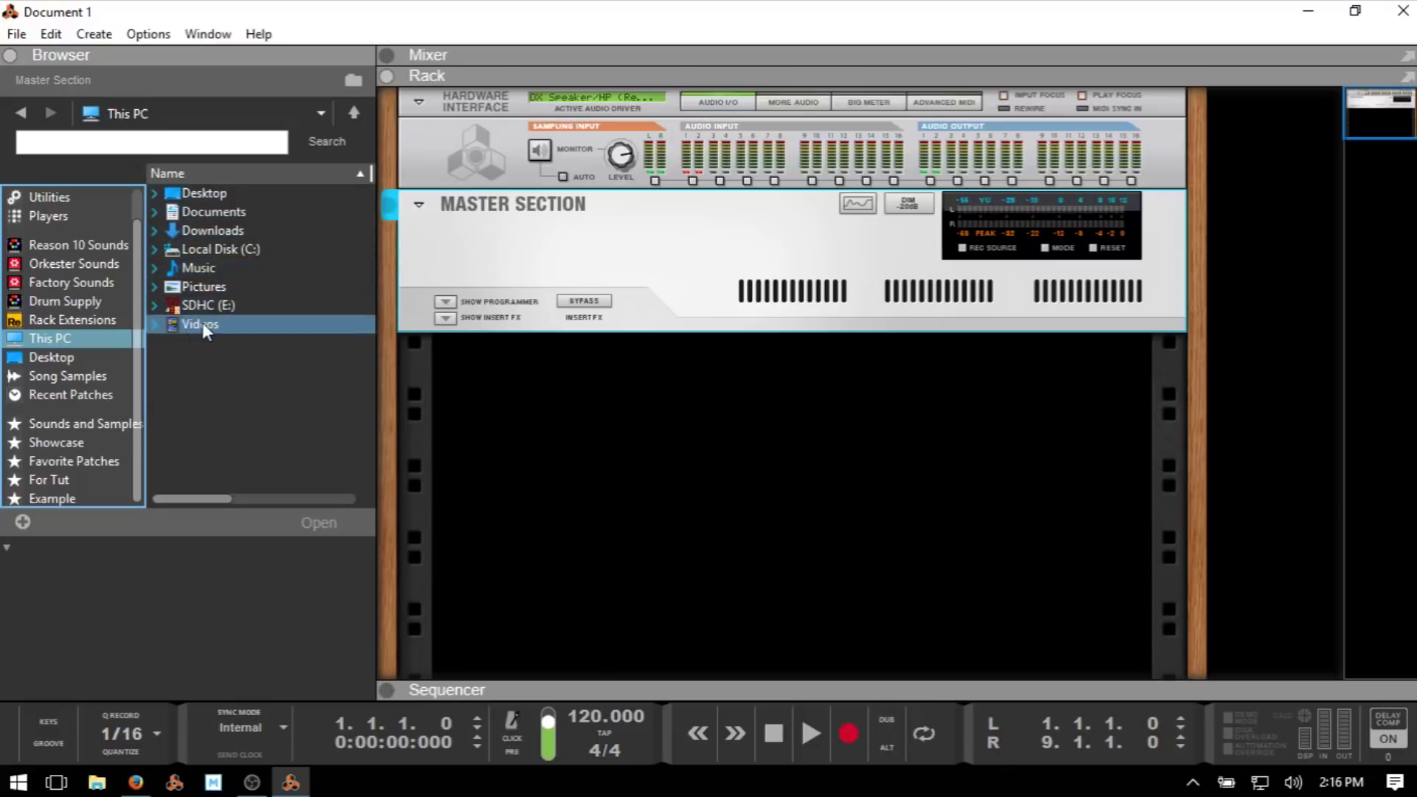
Delete the Example favorites list from the browser.
{"action": "right_click", "coordinate": [44, 498]}
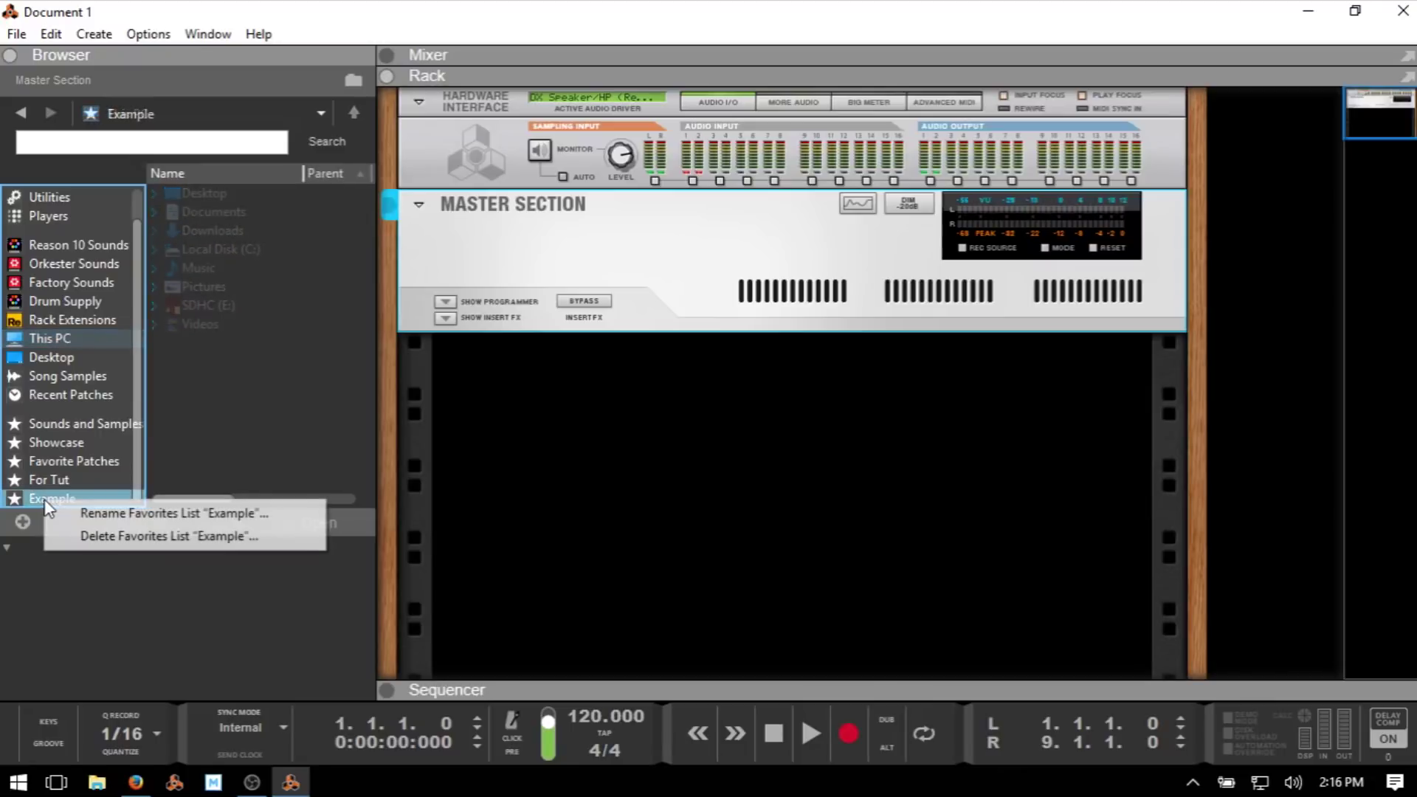
{"action": "left_click", "coordinate": [128, 538]}
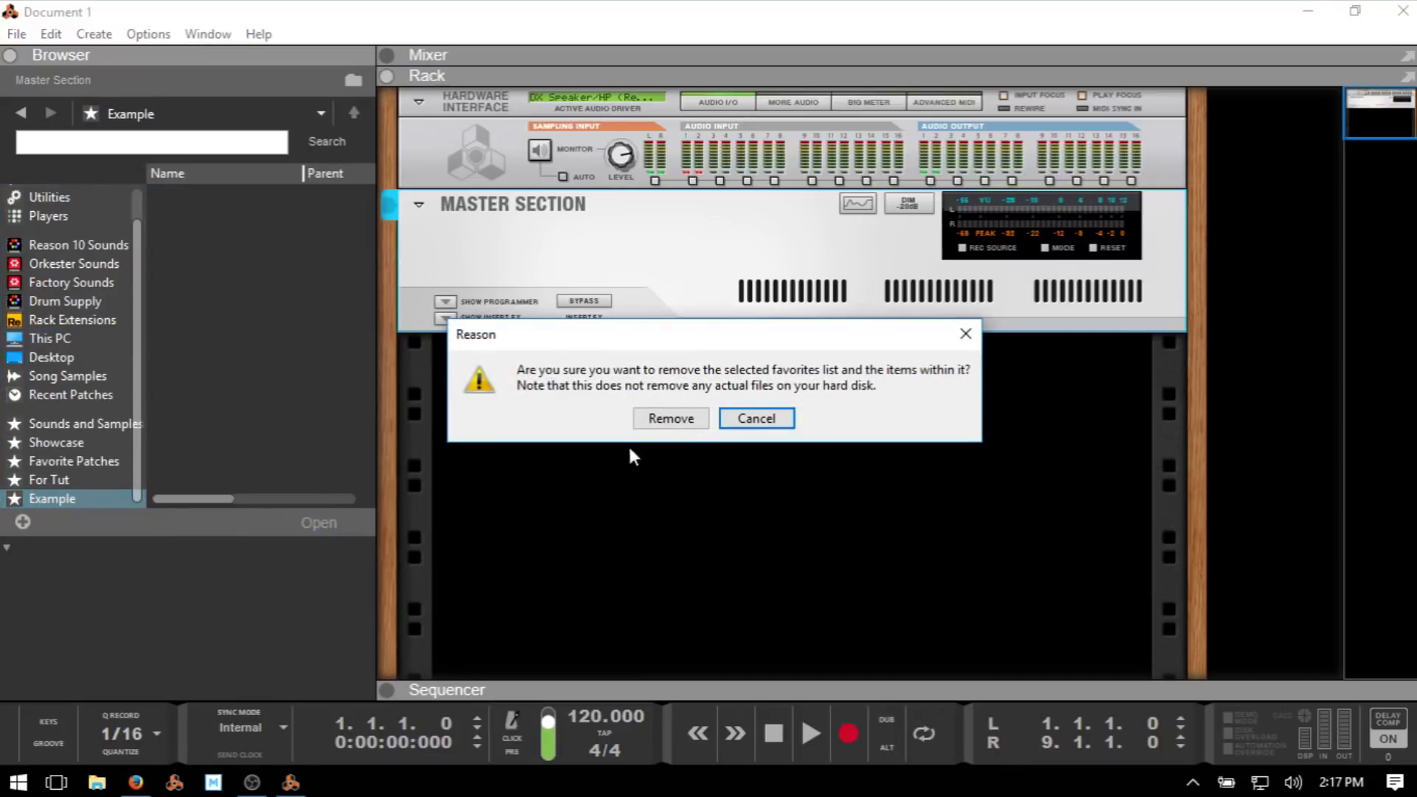
{"action": "left_click", "coordinate": [672, 417]}
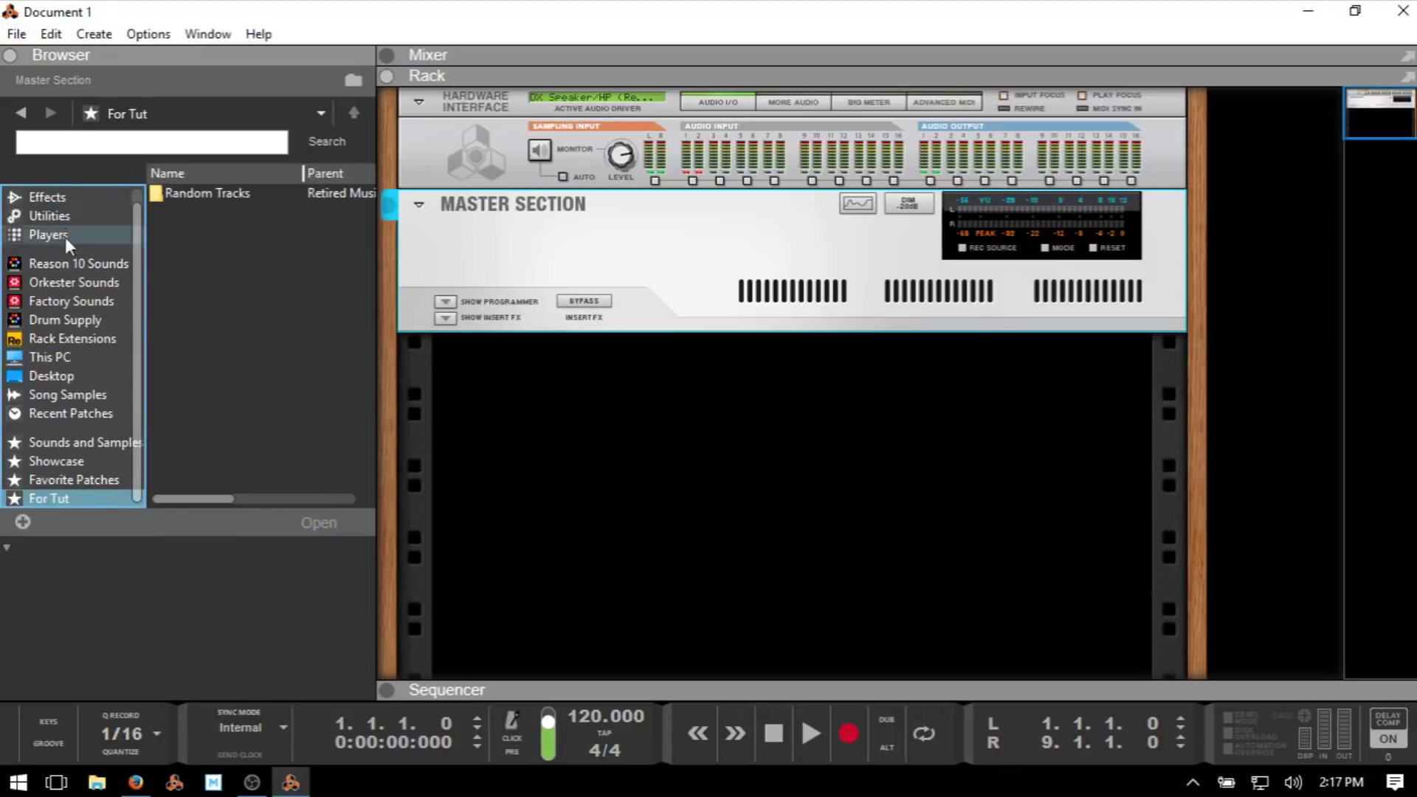
Add a Kong Drum Designer from the browser's instruments to the rack below the Master Section.
{"action": "scroll", "coordinate": [50, 204], "scroll_direction": "up", "scroll_amount": 1}
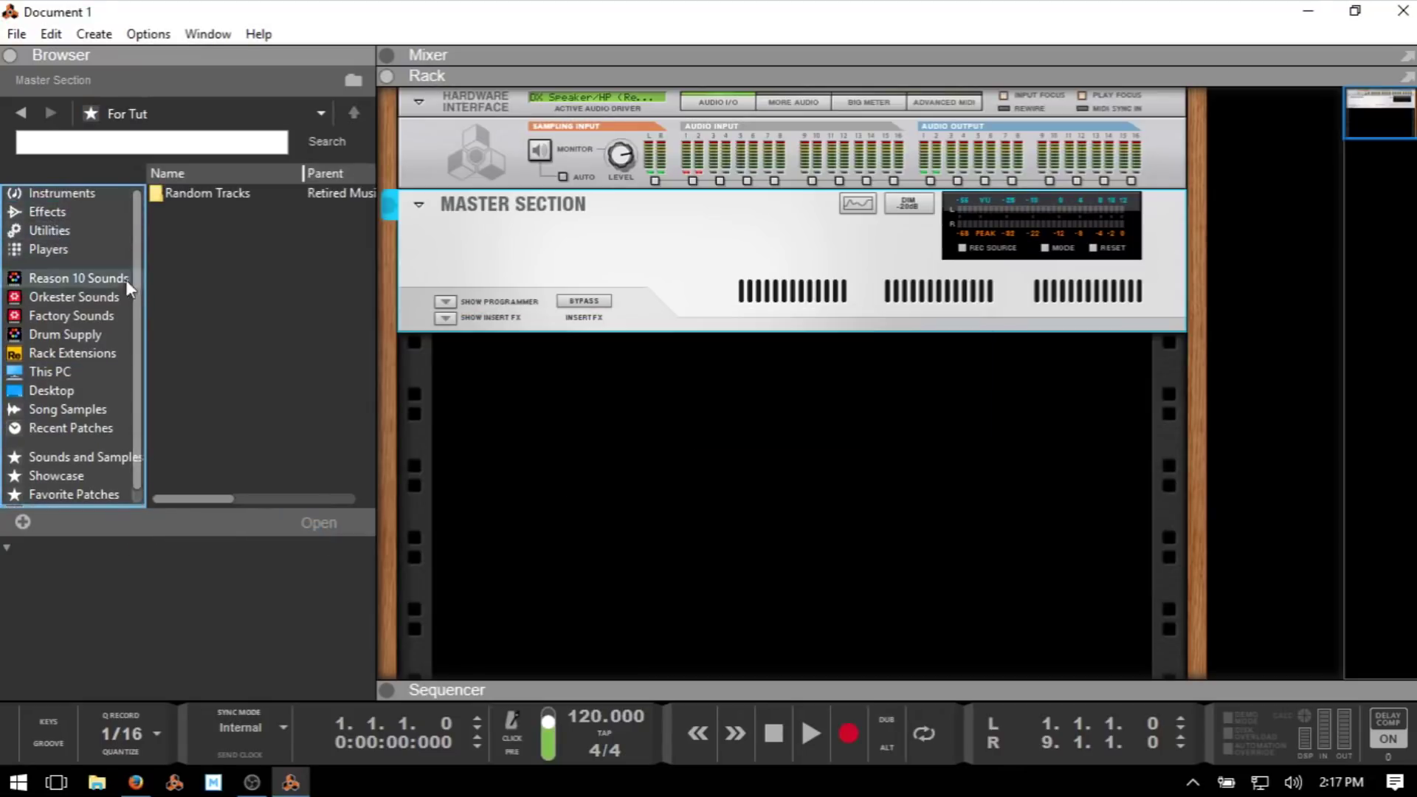
{"action": "left_click", "coordinate": [56, 193]}
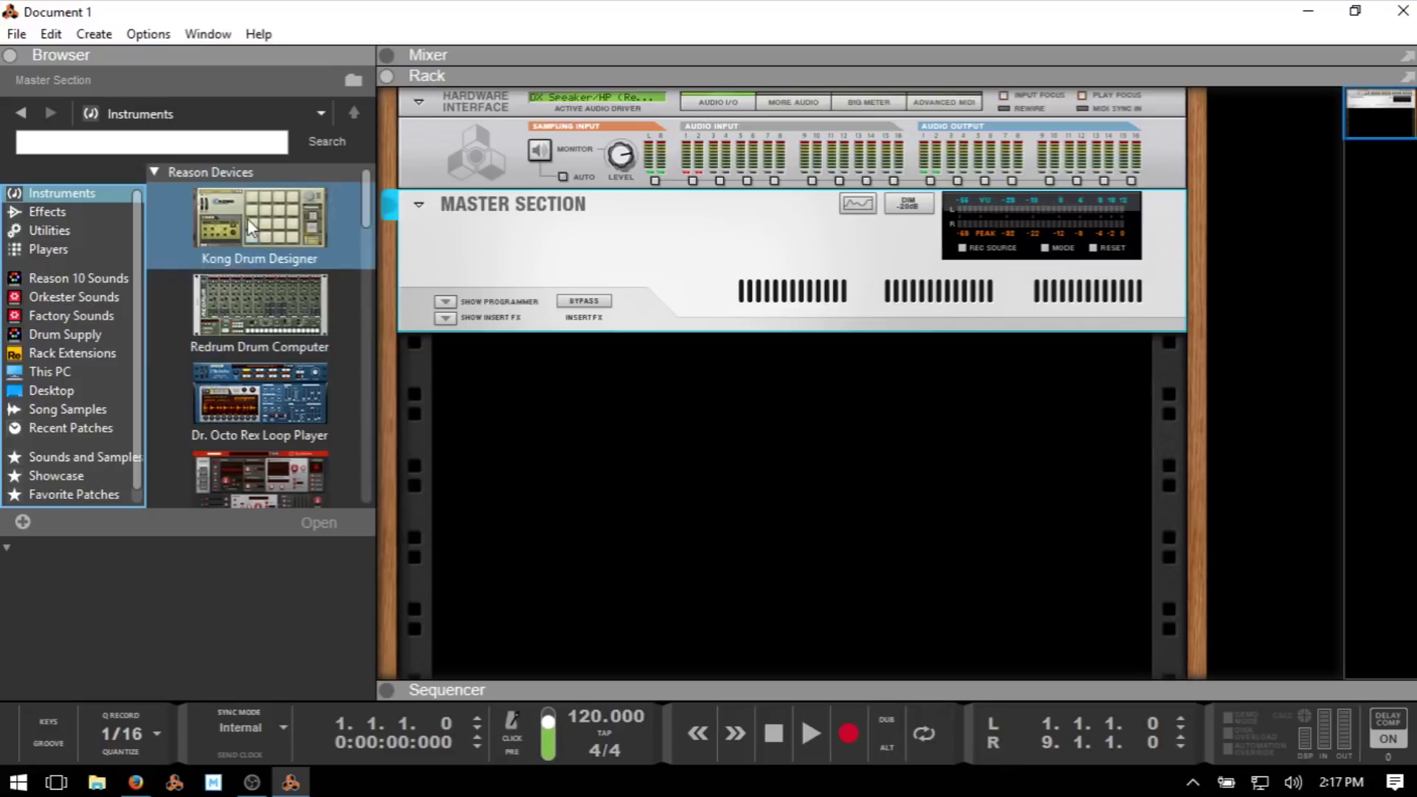
{"action": "left_click_drag", "start_coordinate": [246, 219], "coordinate": [651, 447]}
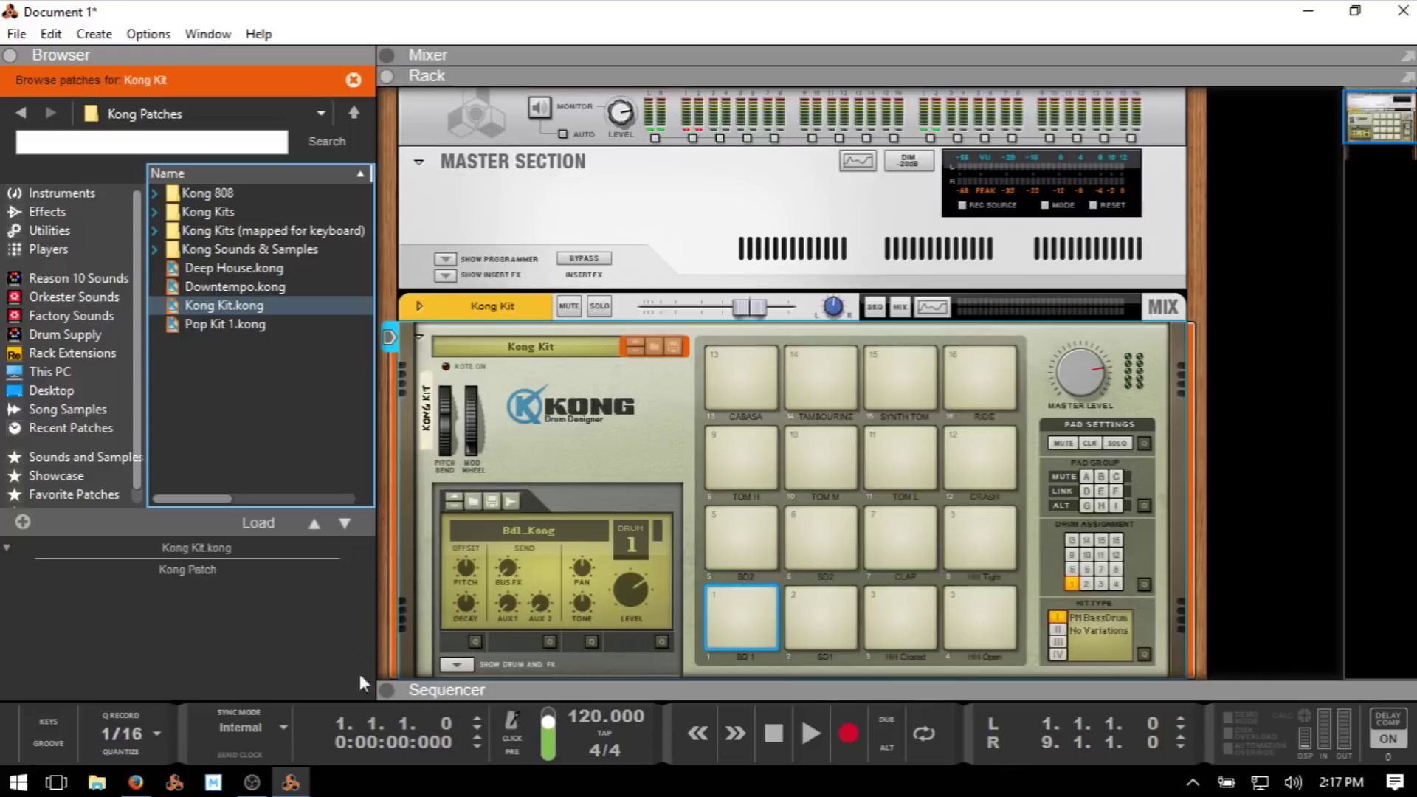
Set the song tempo to 100 BPM and nudge the value down and up in small increments.
{"action": "left_click", "coordinate": [586, 720]}
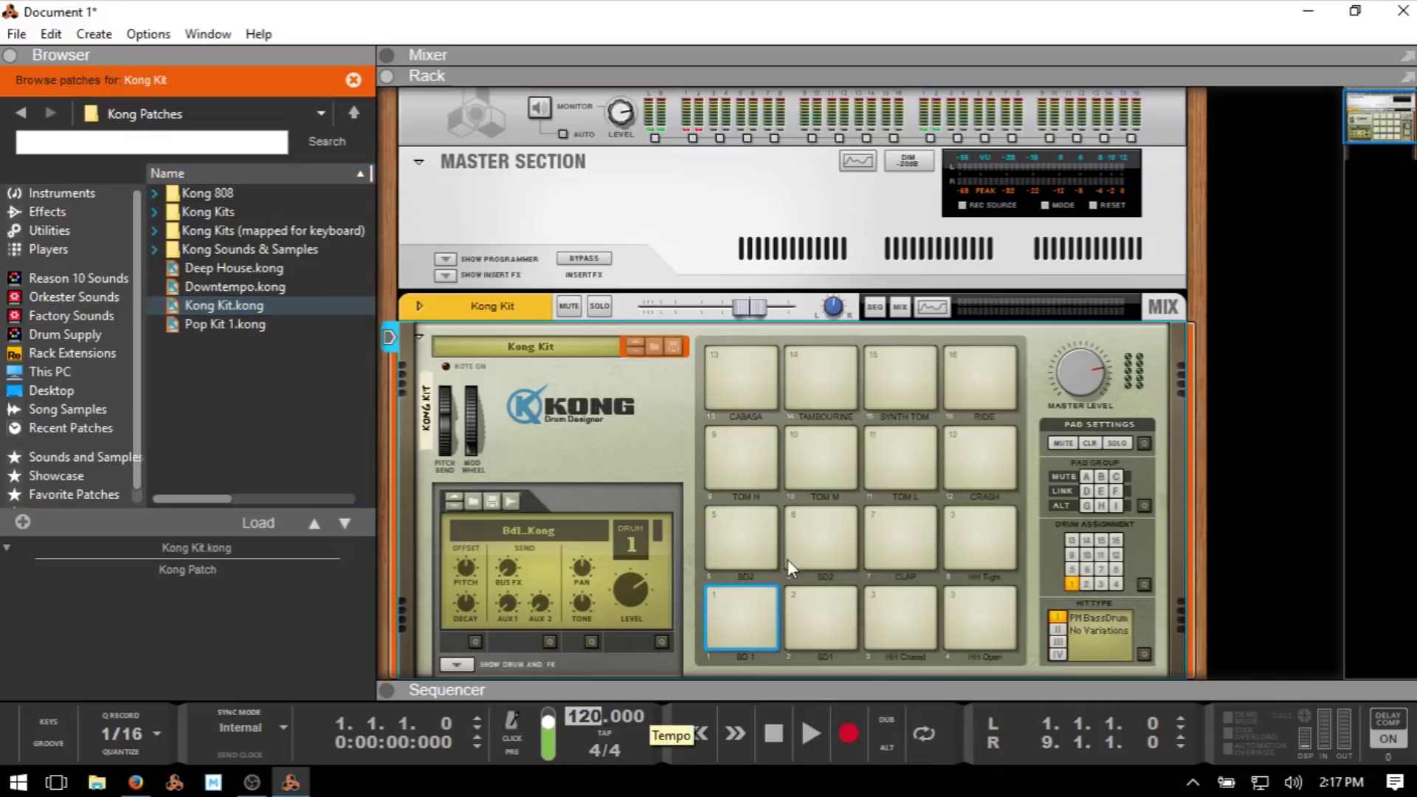
{"action": "type", "text": "100"}
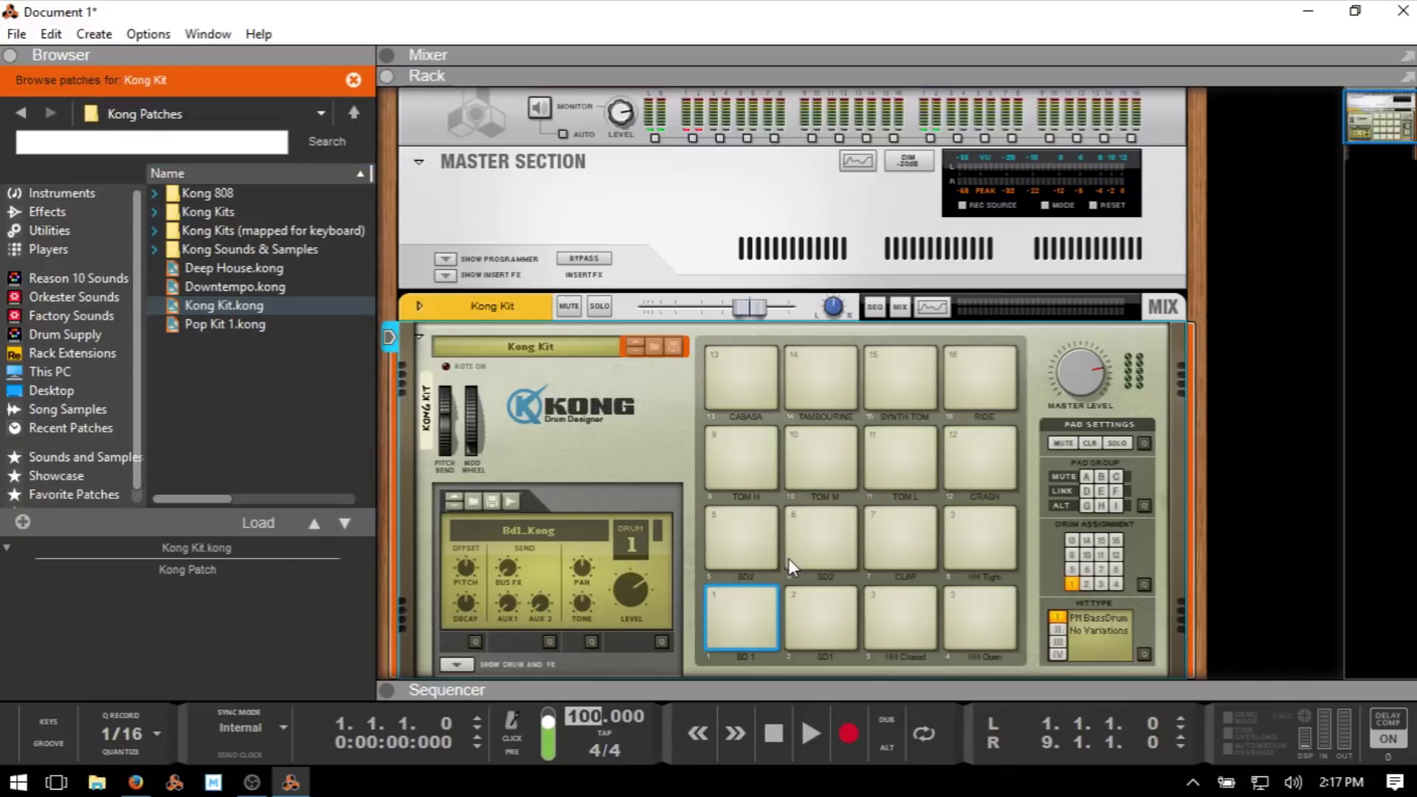
{"action": "key", "text": "Return"}
{"action": "key", "text": "Down"}
{"action": "key", "text": "Down"}
{"action": "key", "text": "Down"}
{"action": "key", "text": "Down"}
{"action": "key", "text": "Down"}
{"action": "key", "text": "Down"}
{"action": "key", "text": "Down"}
{"action": "key", "text": "Down"}
{"action": "key", "text": "Down"}
{"action": "key", "text": "Down"}
{"action": "key", "text": "Down"}
{"action": "key", "text": "Up"}
{"action": "key", "text": "Up"}
{"action": "key", "text": "Up"}
{"action": "key", "text": "Up"}
{"action": "key", "text": "Up"}
{"action": "key", "text": "Up"}
{"action": "key", "text": "Up"}
{"action": "key", "text": "Up"}
{"action": "key", "text": "Up"}
{"action": "key", "text": "Up"}
{"action": "key", "text": "Up"}
Set the song tempo to 110 BPM by tapping the beat with Tap Tempo.
{"action": "left_click", "coordinate": [606, 732]}
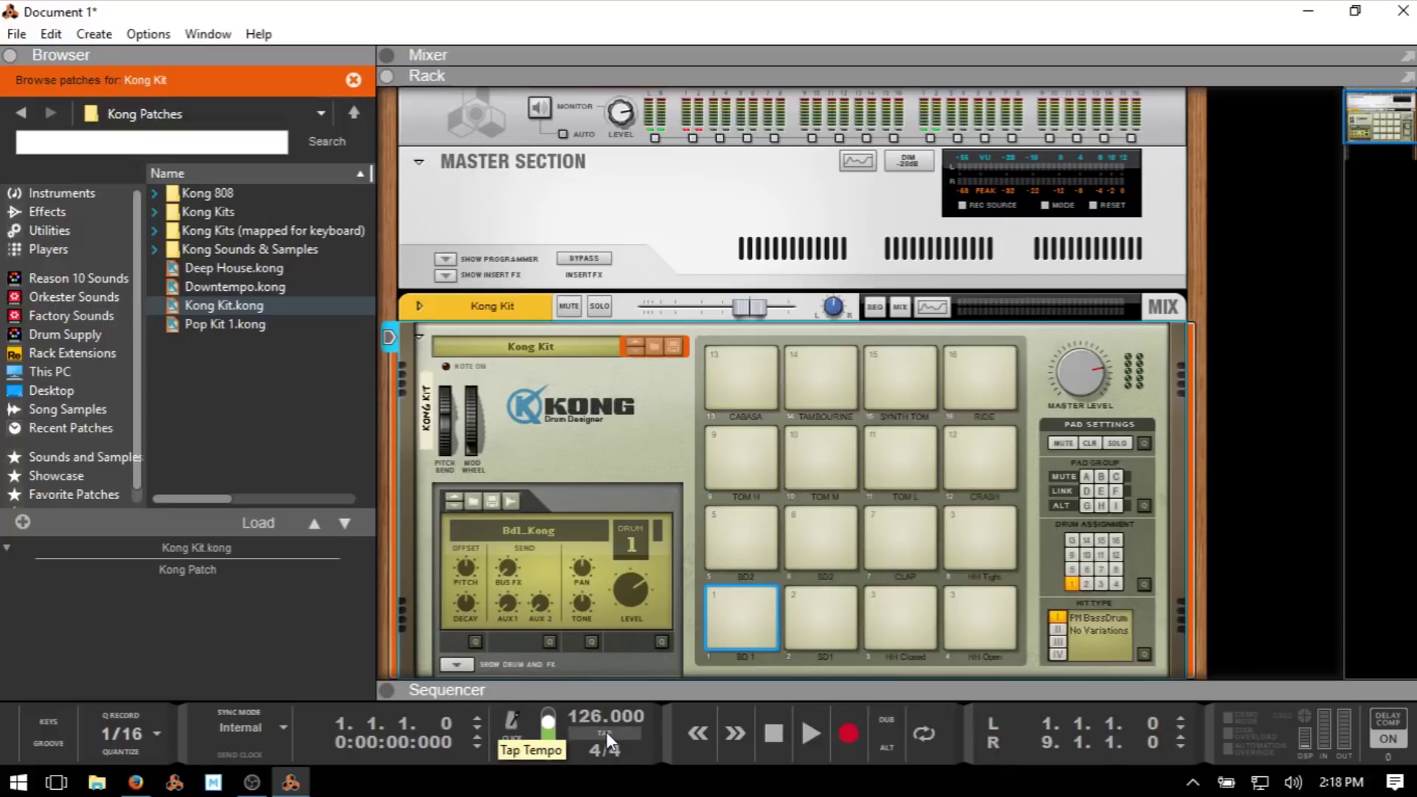
{"action": "left_click", "coordinate": [605, 734]}
{"action": "left_click", "coordinate": [605, 733]}
{"action": "left_click", "coordinate": [605, 733]}
{"action": "left_click", "coordinate": [605, 734]}
{"action": "left_click", "coordinate": [605, 733]}
{"action": "left_click", "coordinate": [605, 734]}
{"action": "left_click", "coordinate": [605, 734]}
{"action": "left_click", "coordinate": [606, 734]}
{"action": "left_click", "coordinate": [605, 734]}
{"action": "left_click", "coordinate": [605, 734]}
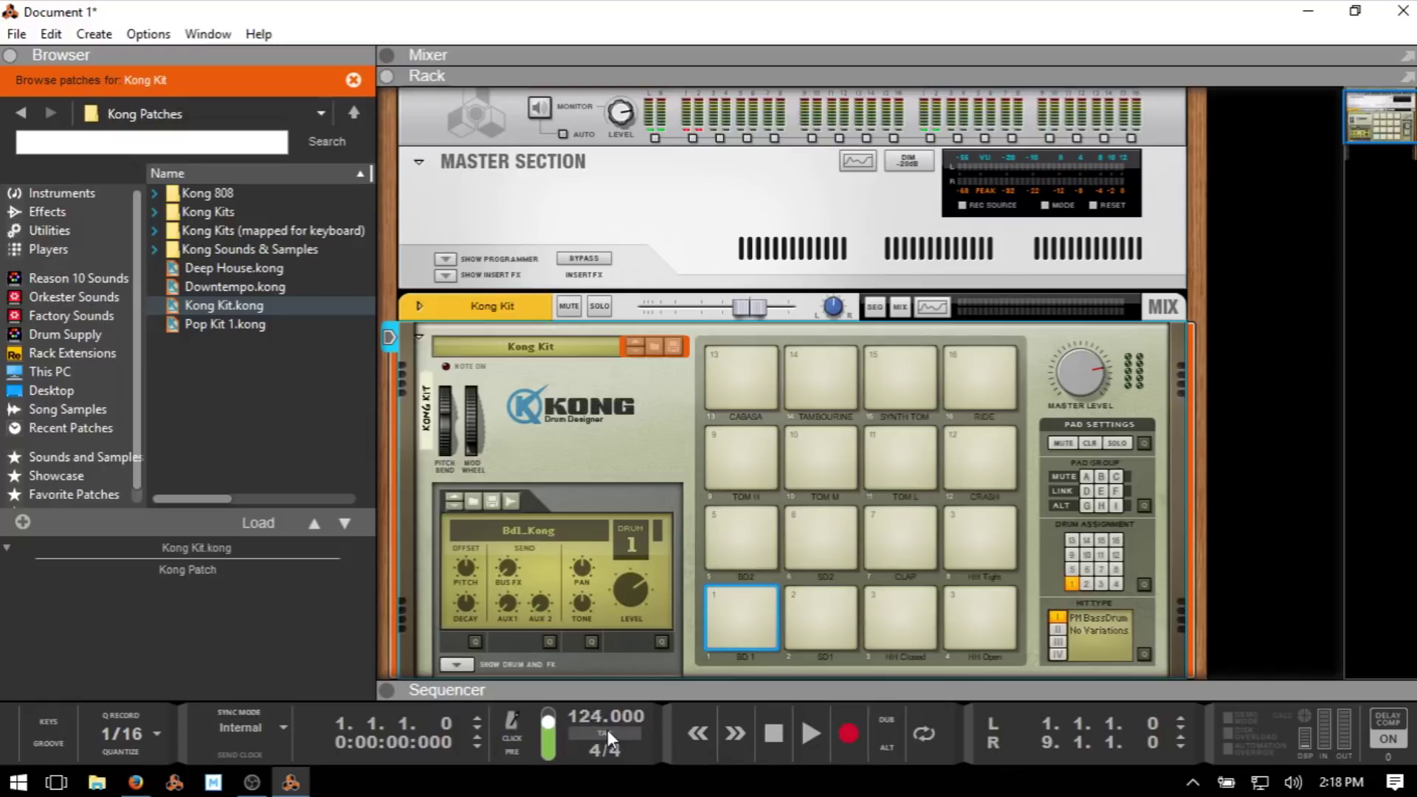
{"action": "left_click", "coordinate": [605, 733]}
{"action": "left_click", "coordinate": [605, 733]}
{"action": "left_click", "coordinate": [605, 733]}
{"action": "left_click", "coordinate": [605, 733]}
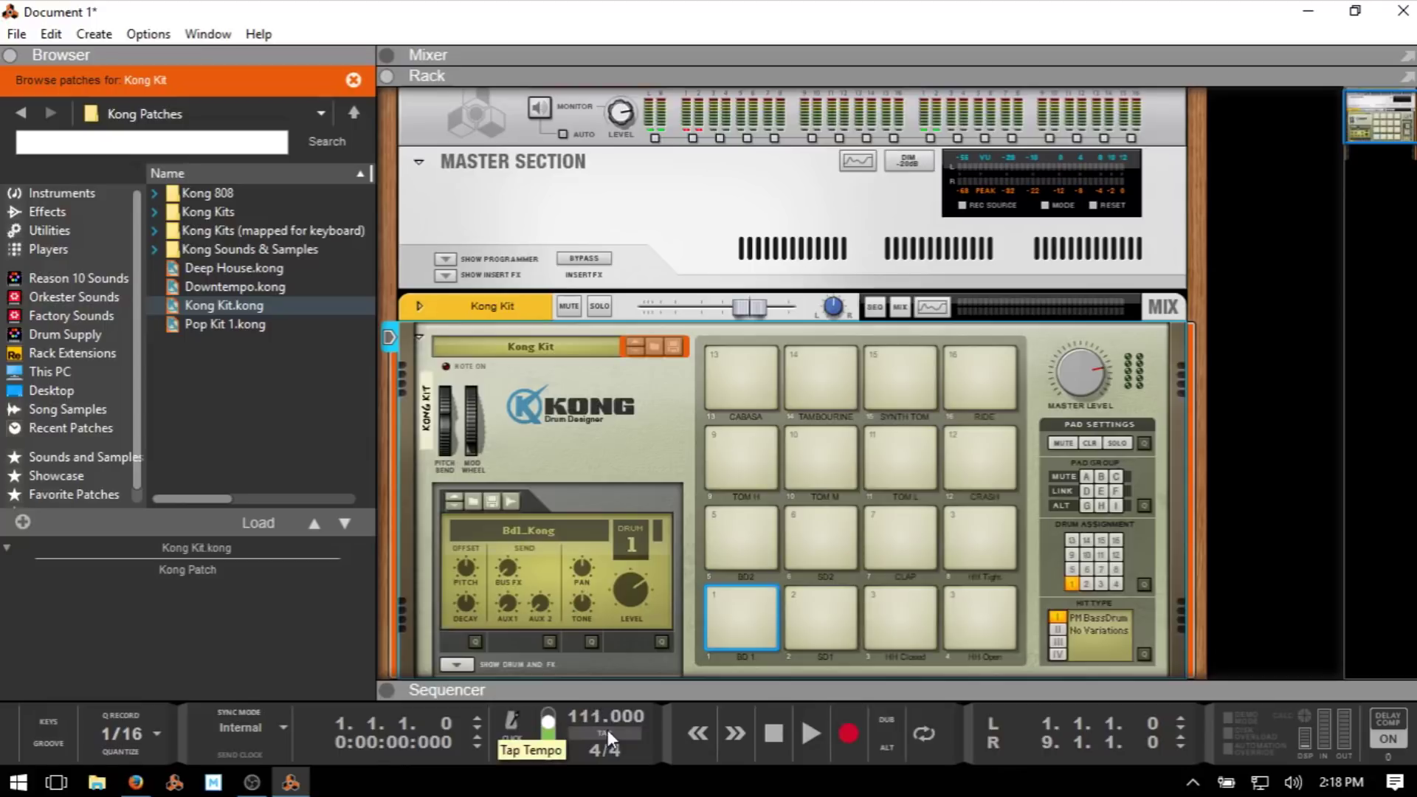
{"action": "left_click", "coordinate": [605, 733]}
{"action": "left_click", "coordinate": [605, 734]}
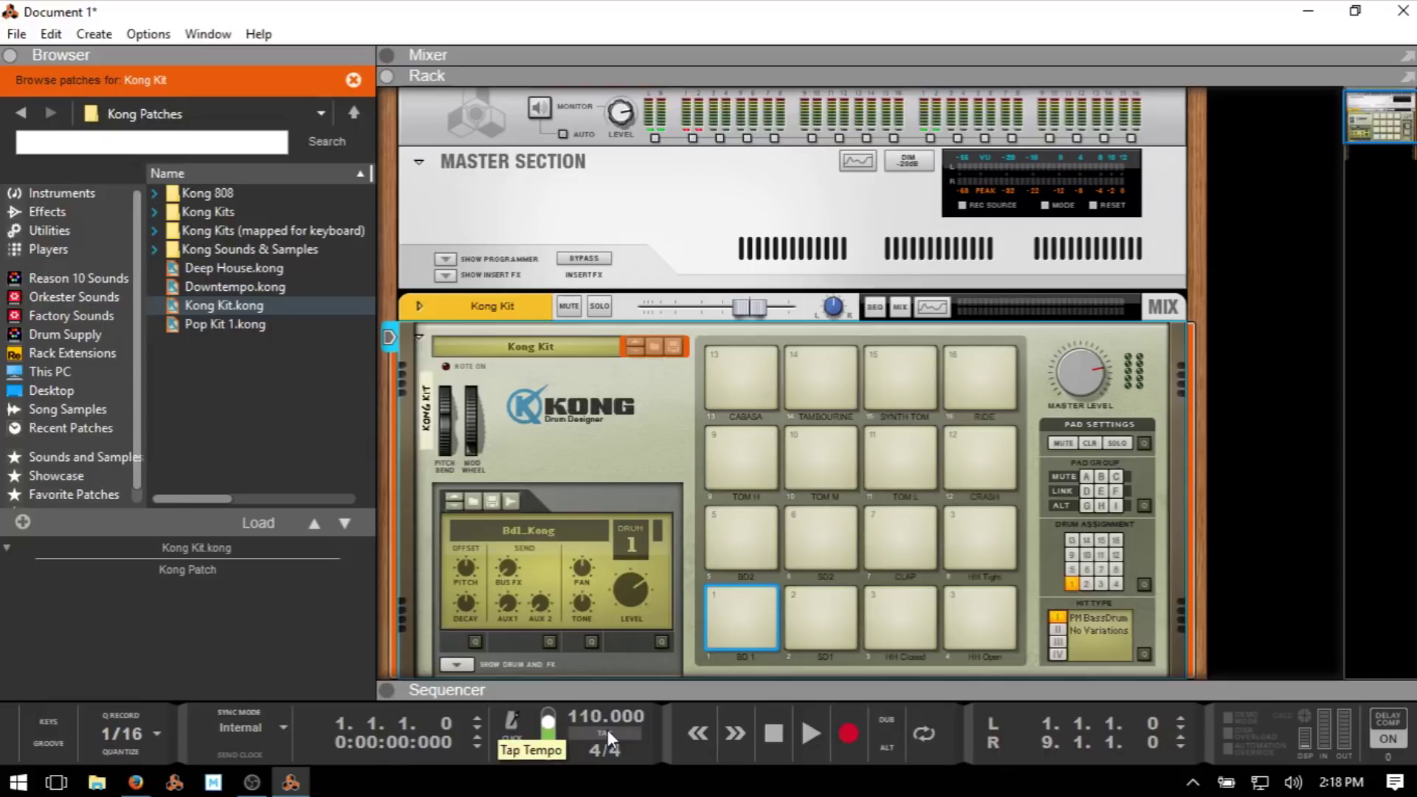
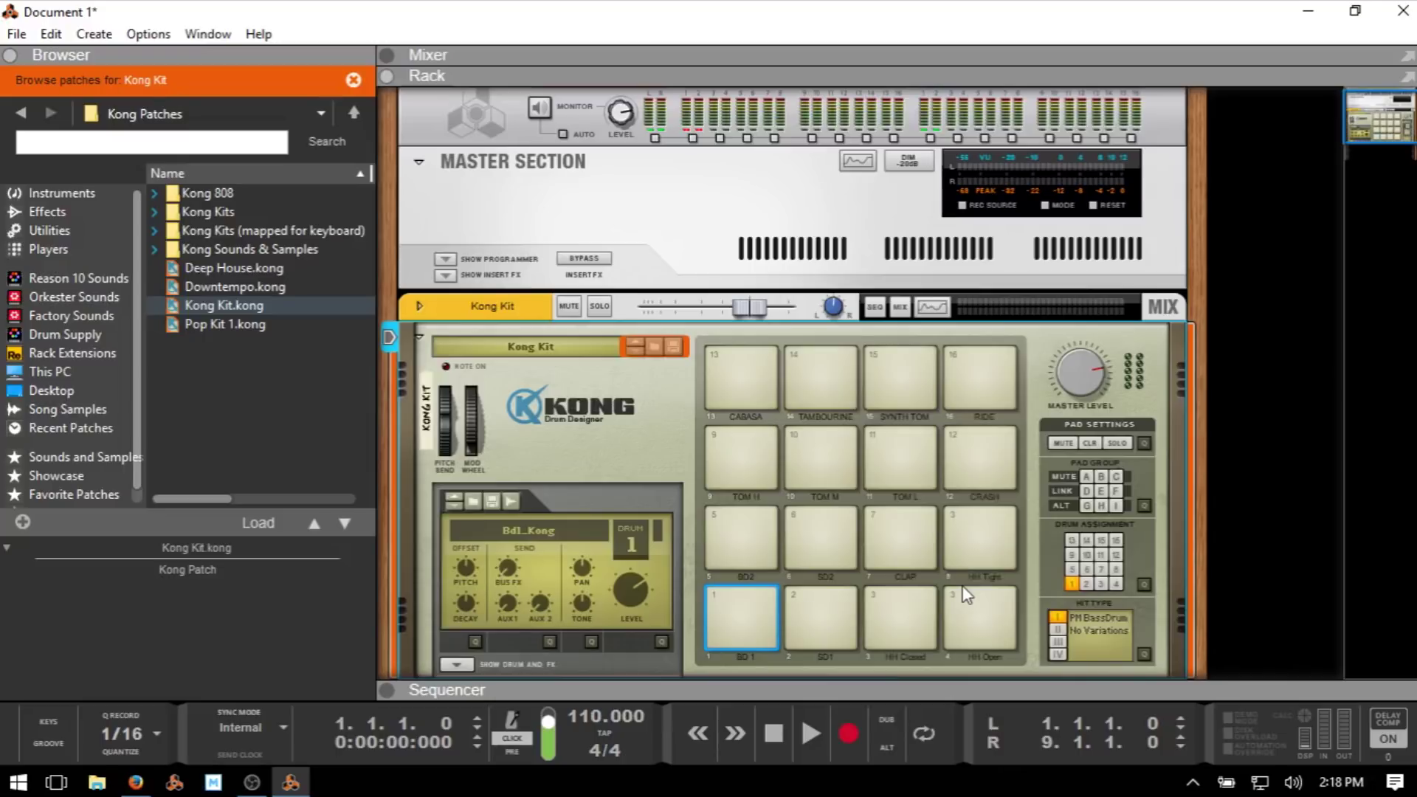
Record a Kong Kit drum take until about bar 7, and show only the sequencer with the browser hidden.
{"action": "key", "text": "ctrl+Return"}
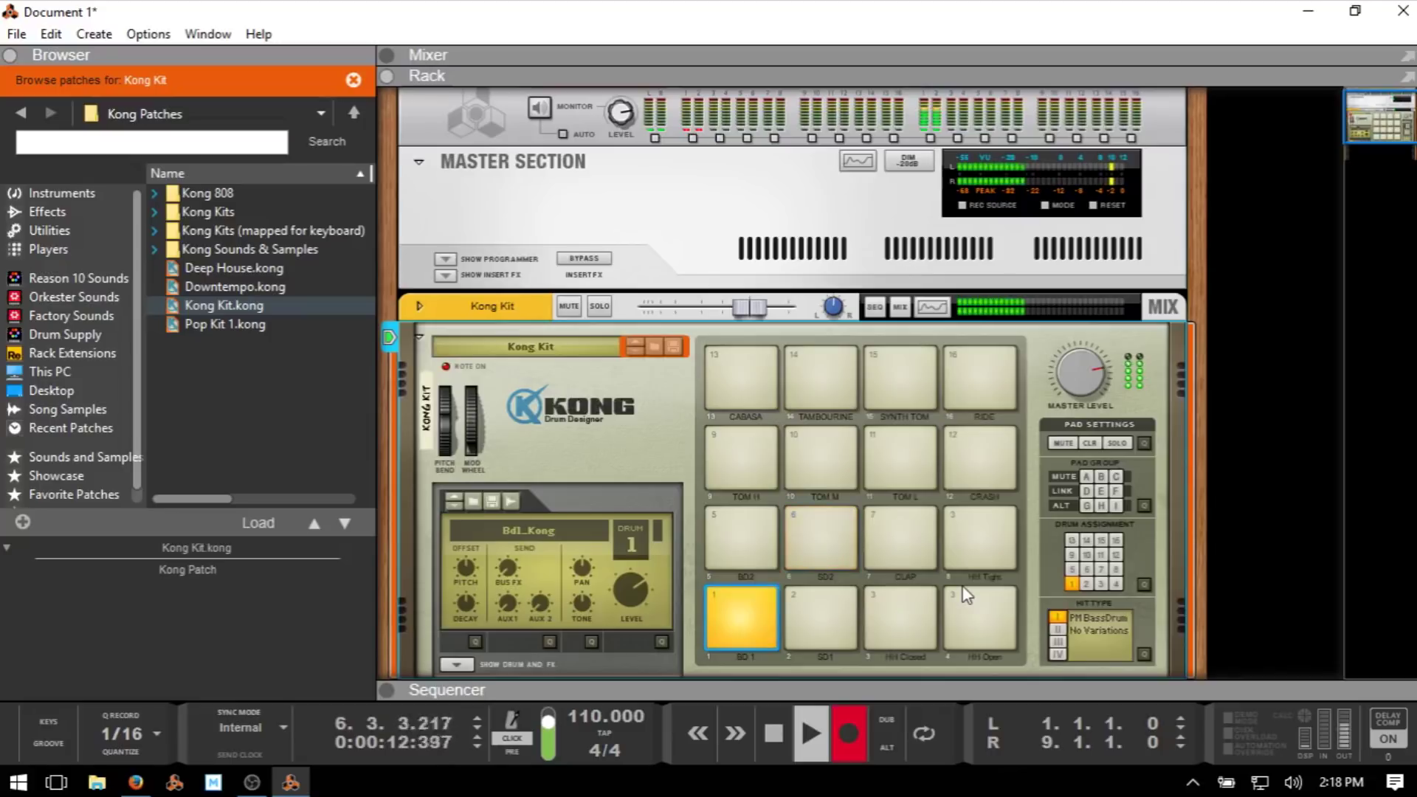
{"action": "key", "text": "space"}
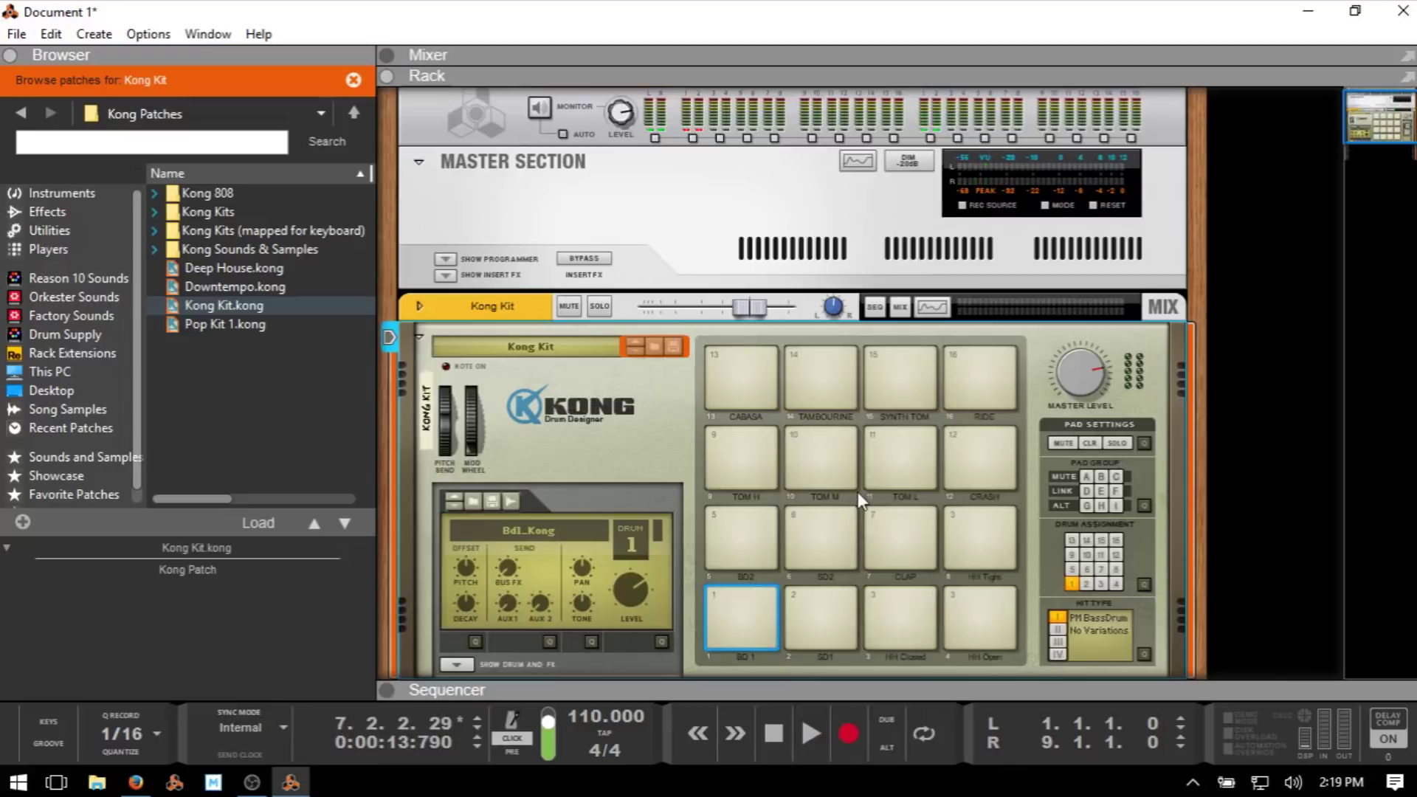
{"action": "key", "text": "F3"}
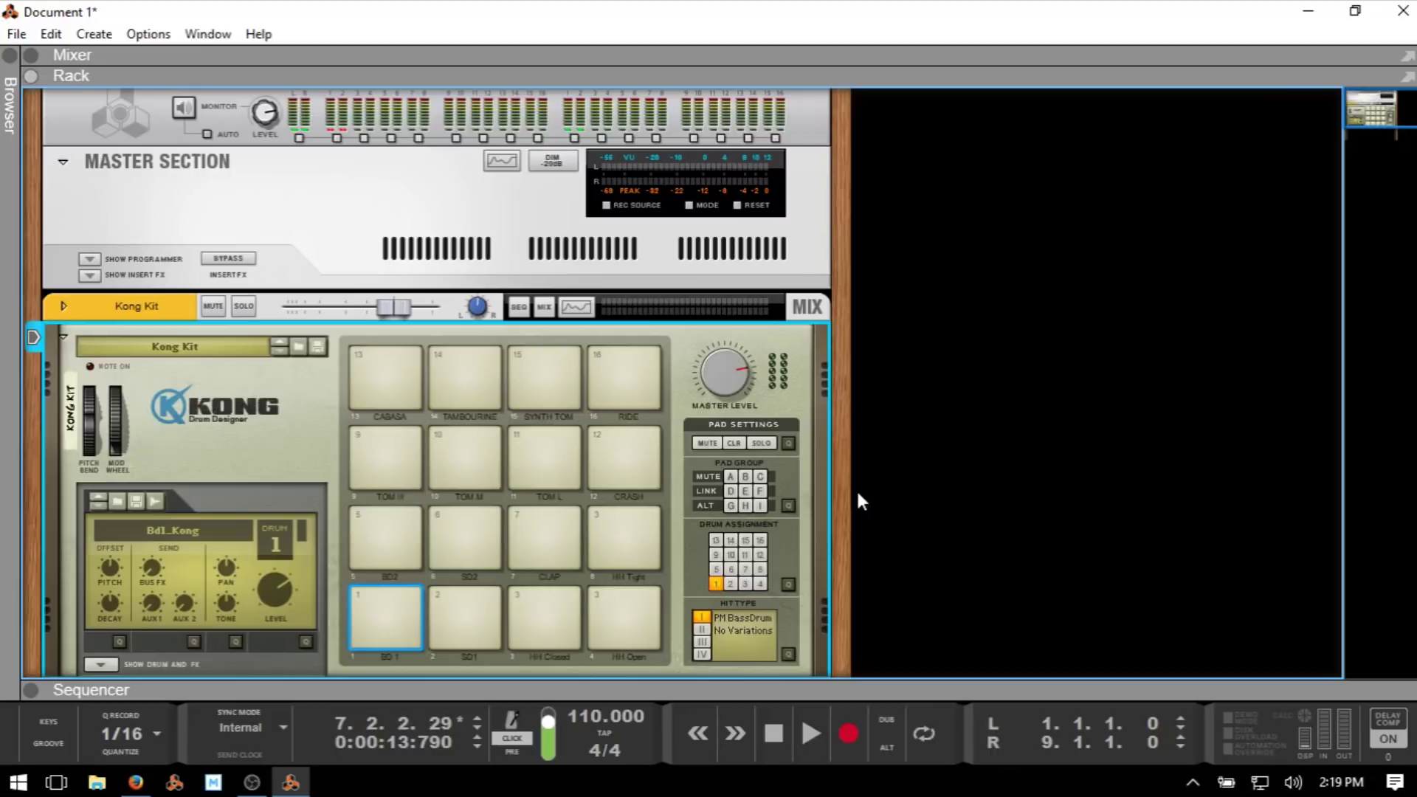
{"action": "key", "text": "F7"}
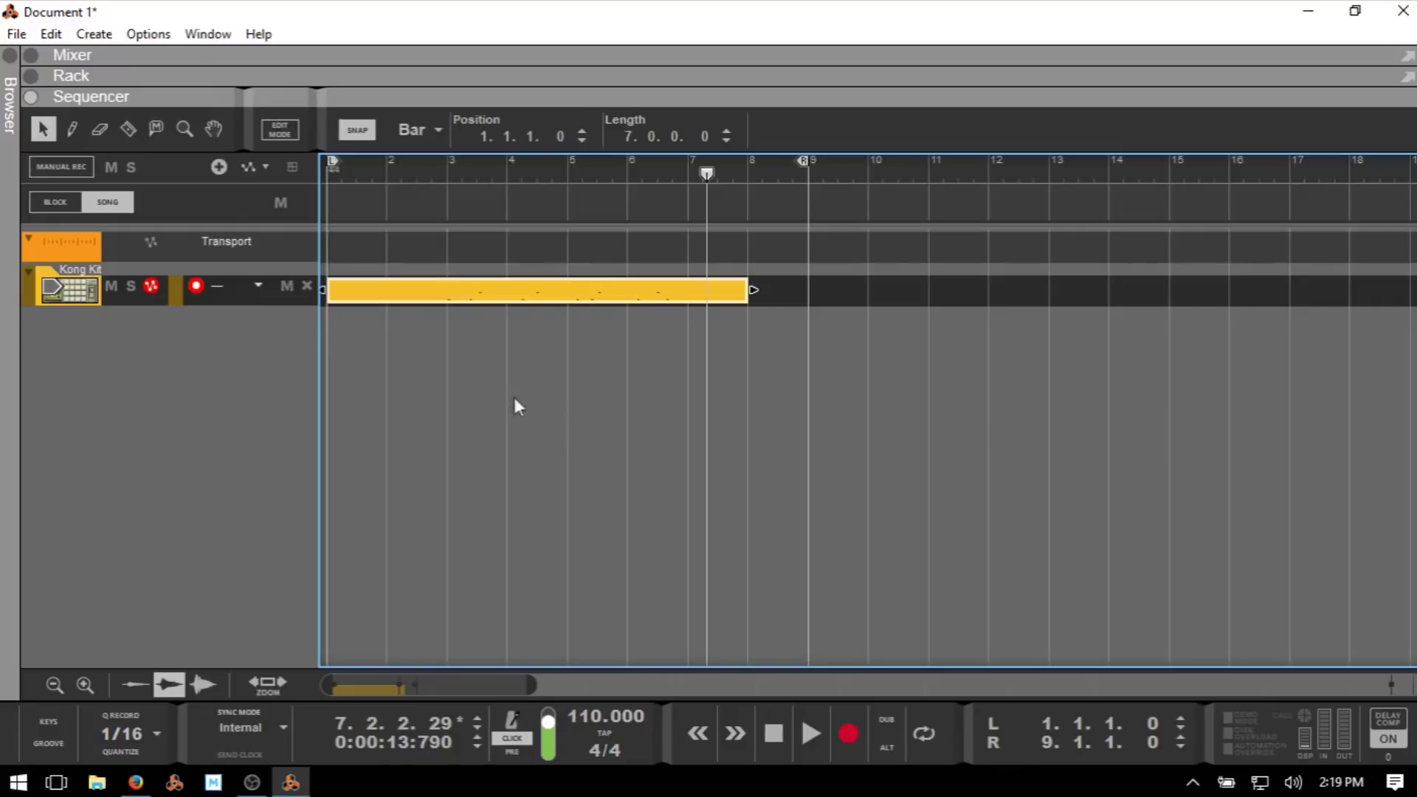
Trim the recorded Kong Kit clip at both ends so it starts at bar 3 and is 4 bars long.
{"action": "left_click", "coordinate": [84, 685]}
{"action": "left_click", "coordinate": [84, 685]}
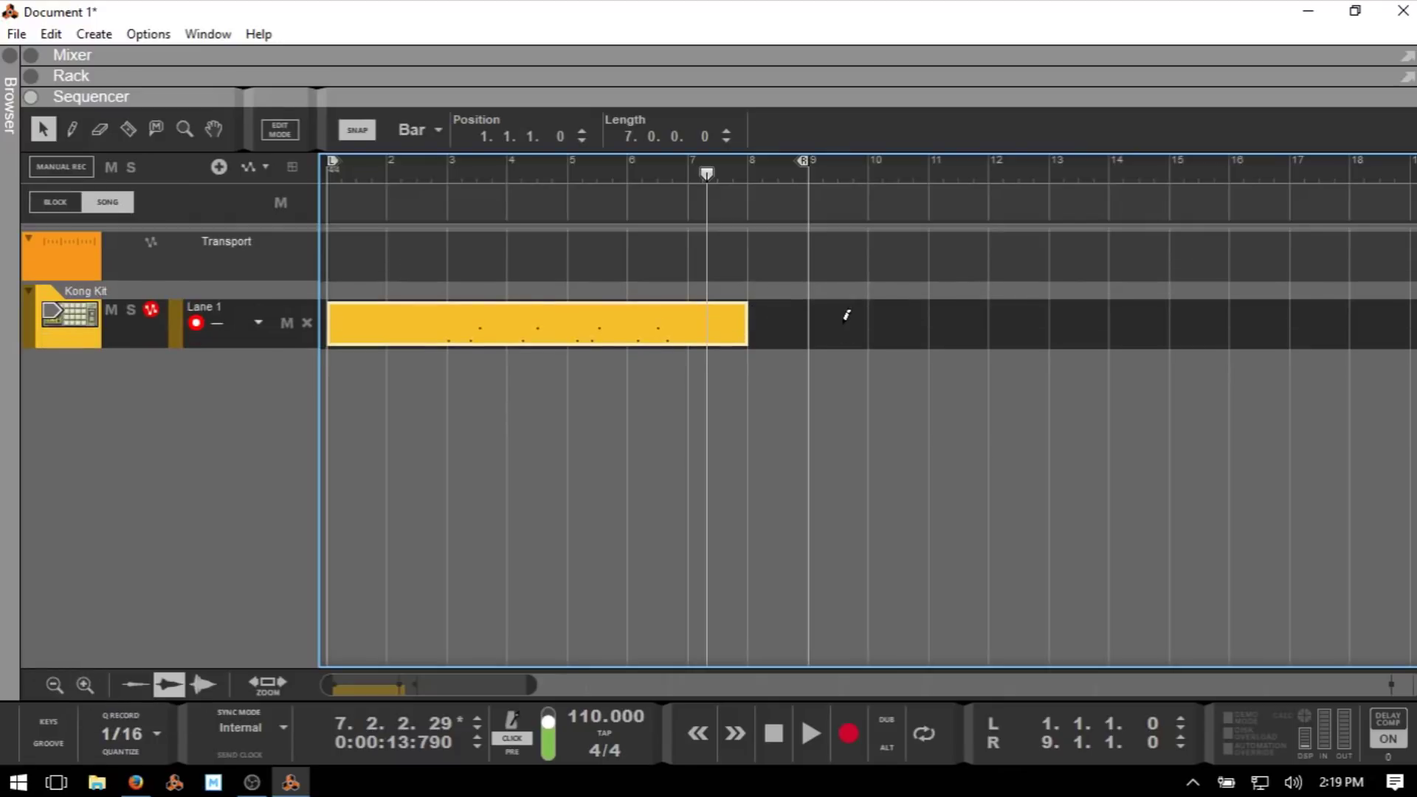
{"action": "scroll", "coordinate": [843, 323], "scroll_direction": "up", "scroll_amount": 1}
{"action": "scroll", "coordinate": [843, 323], "scroll_direction": "down", "scroll_amount": 2}
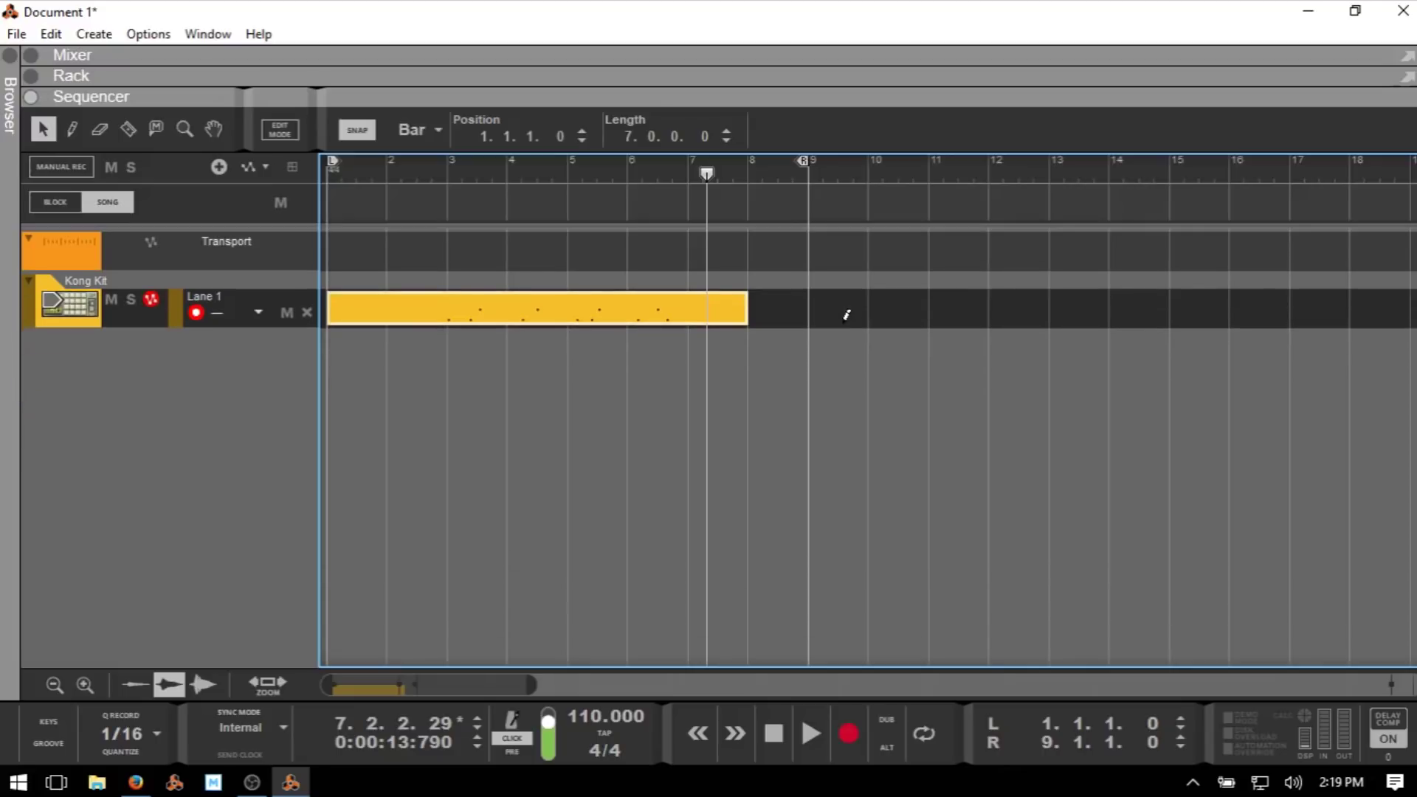
{"action": "scroll", "coordinate": [845, 317], "scroll_direction": "up", "scroll_amount": 3}
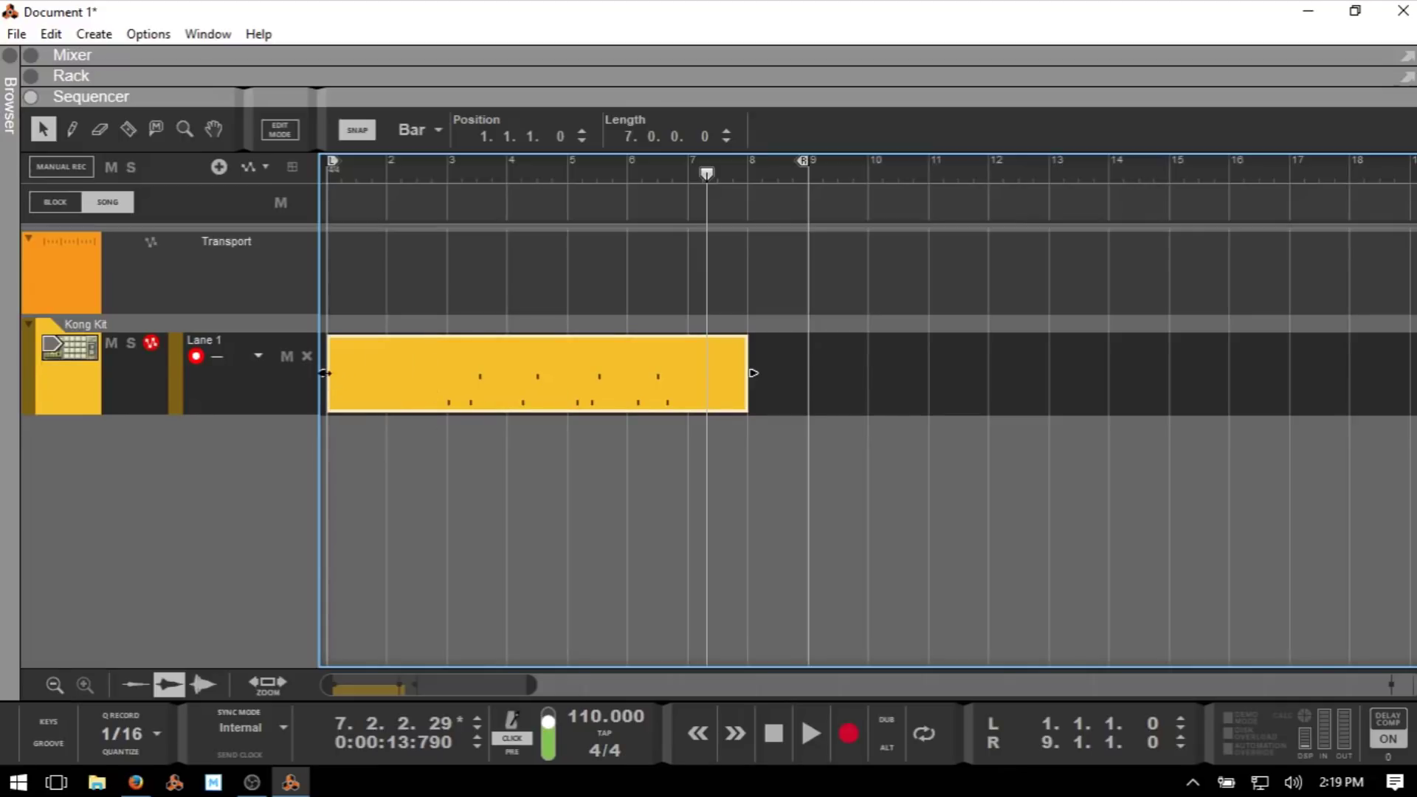
{"action": "left_click_drag", "start_coordinate": [324, 373], "coordinate": [450, 380]}
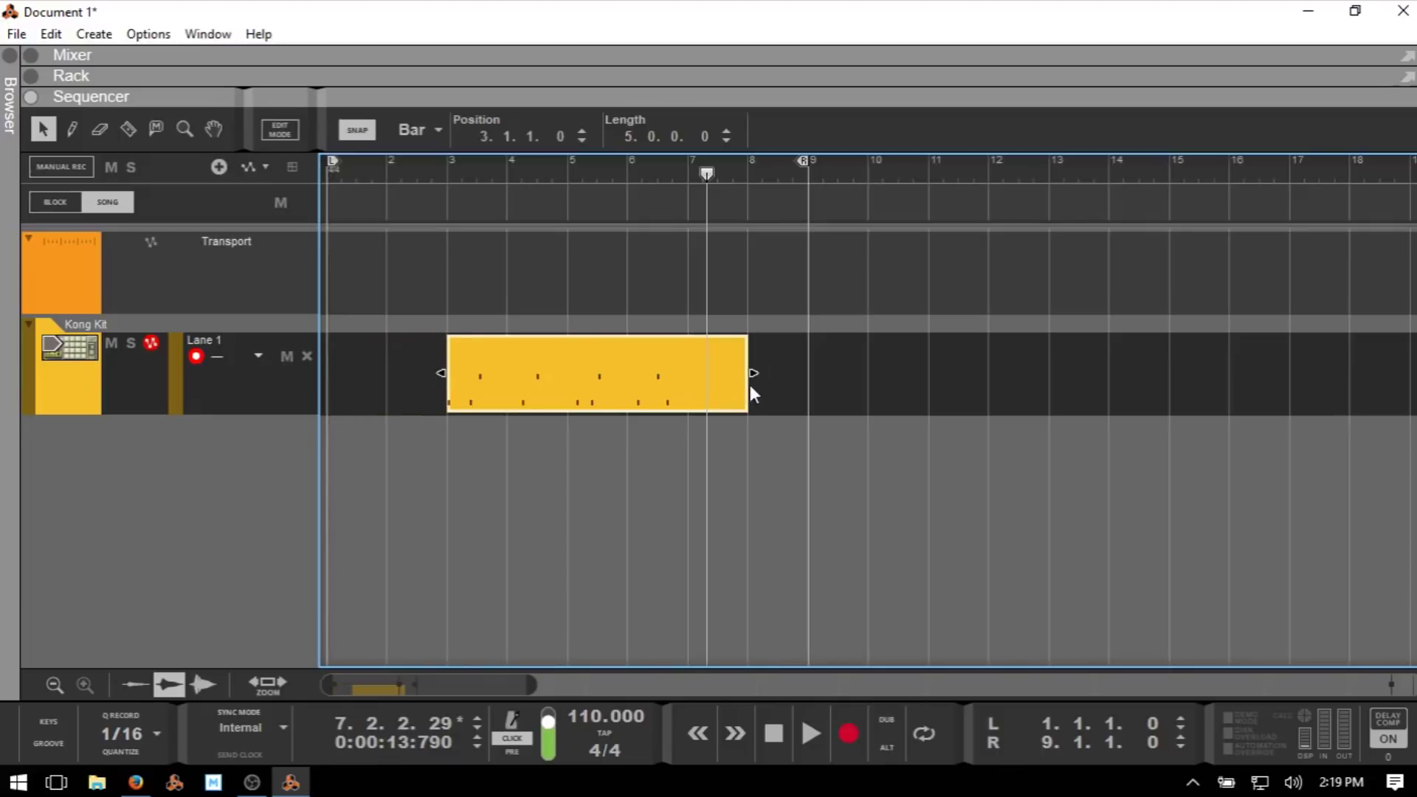
{"action": "left_click_drag", "start_coordinate": [752, 373], "coordinate": [678, 376]}
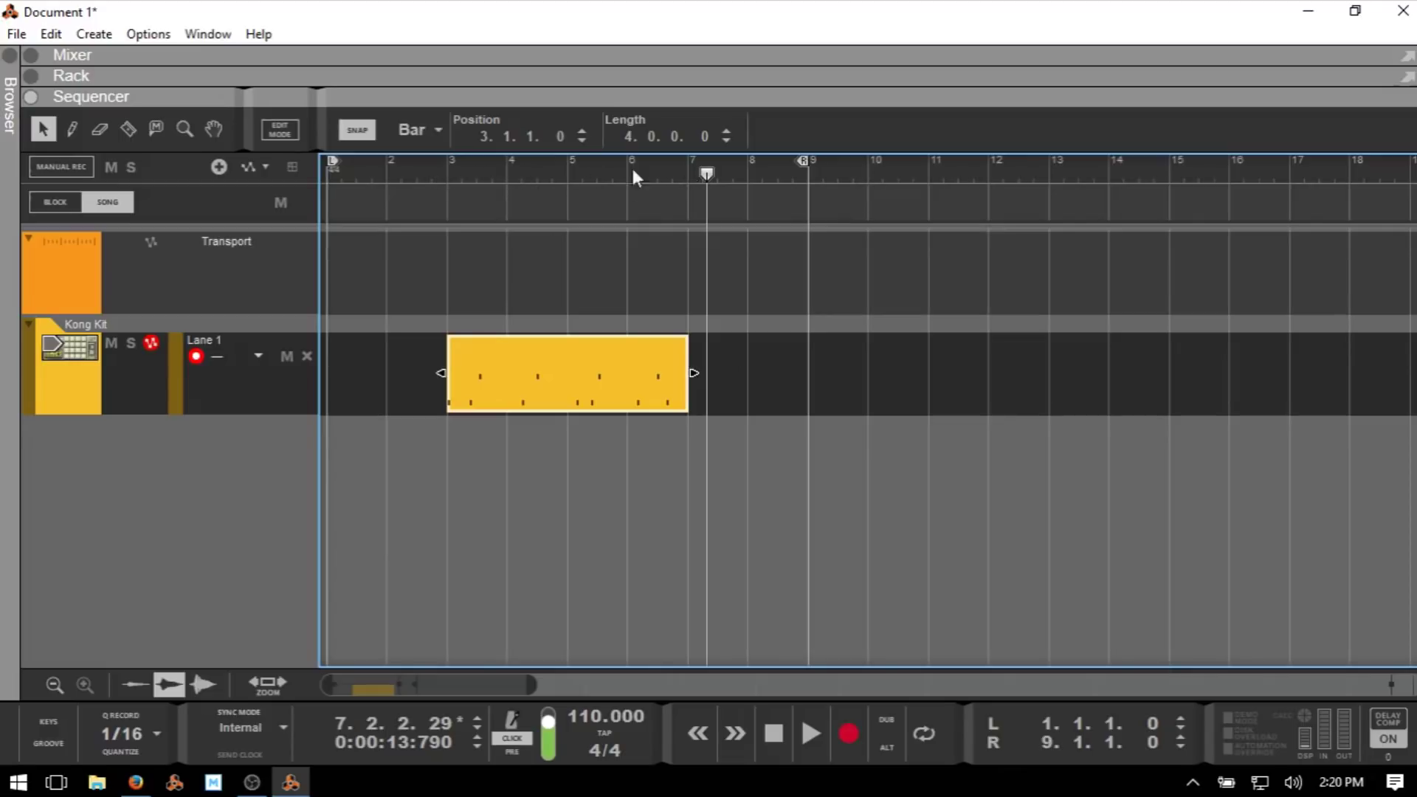
Extend the end of the Kong Kit clip to bar 8, making it 5 bars long.
{"action": "left_click", "coordinate": [706, 368]}
{"action": "left_click_drag", "start_coordinate": [706, 368], "coordinate": [749, 369]}
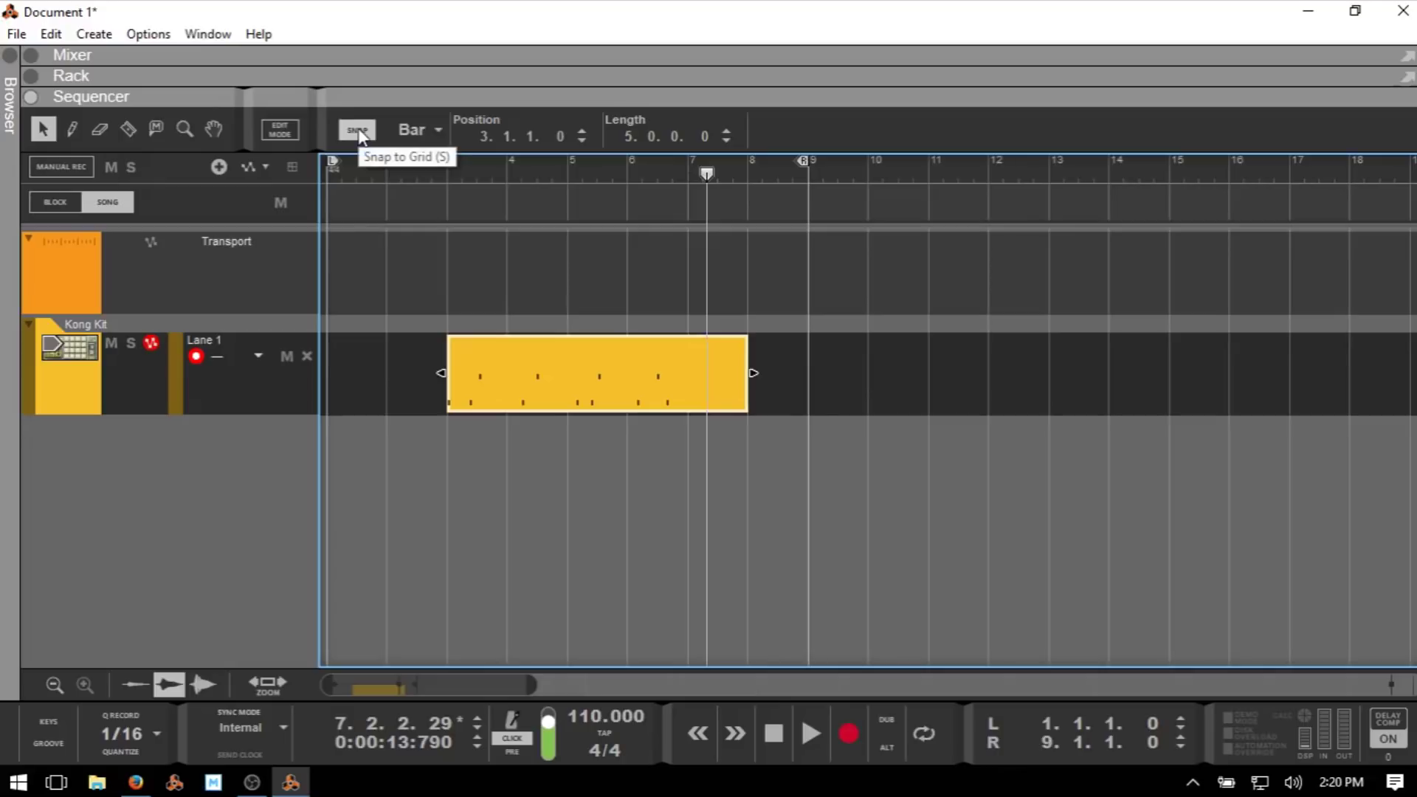
Toggle Snap to Grid off and on, and try the 1/4 snap value before returning it to Bar.
{"action": "left_click", "coordinate": [360, 132]}
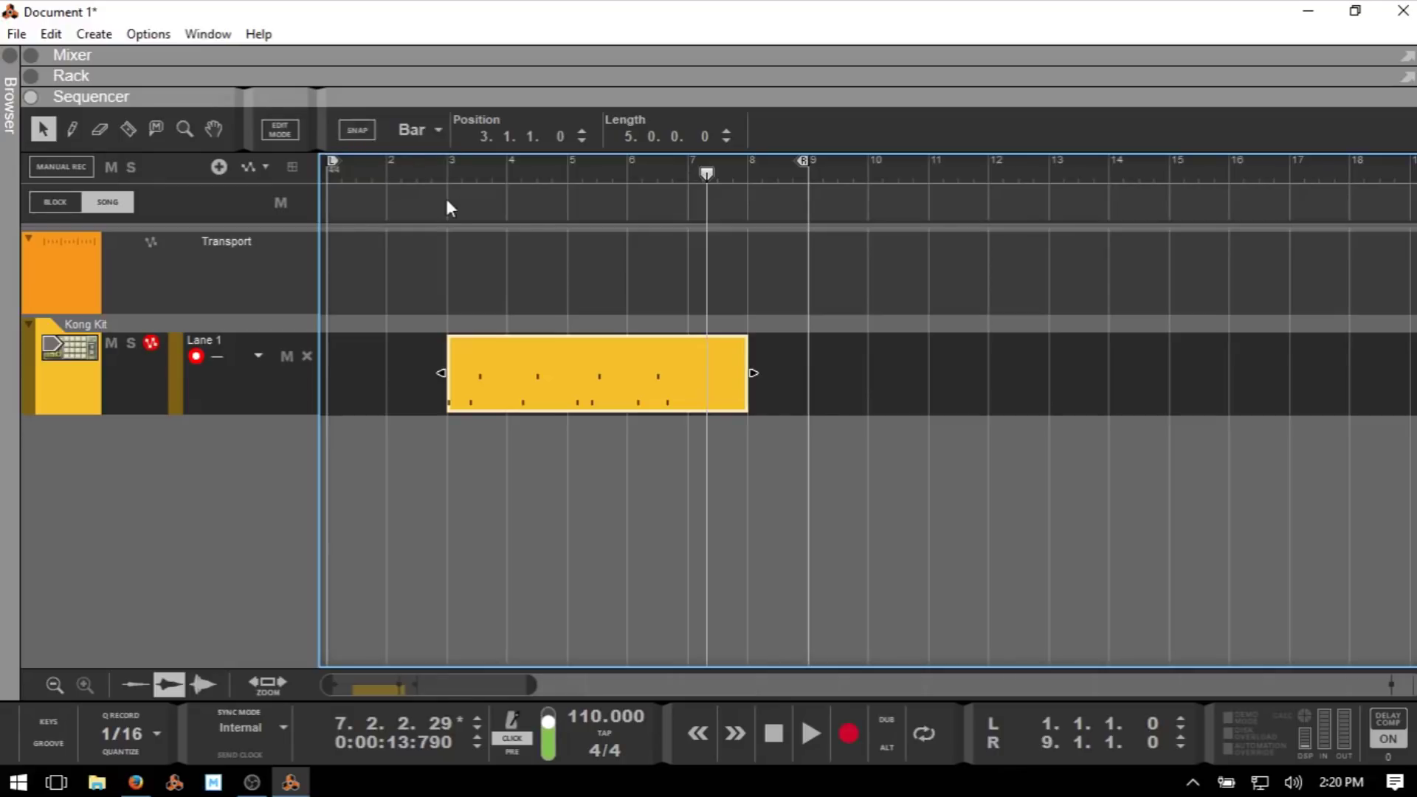
{"action": "key", "text": "s"}
{"action": "key", "text": "s"}
{"action": "key", "text": "s"}
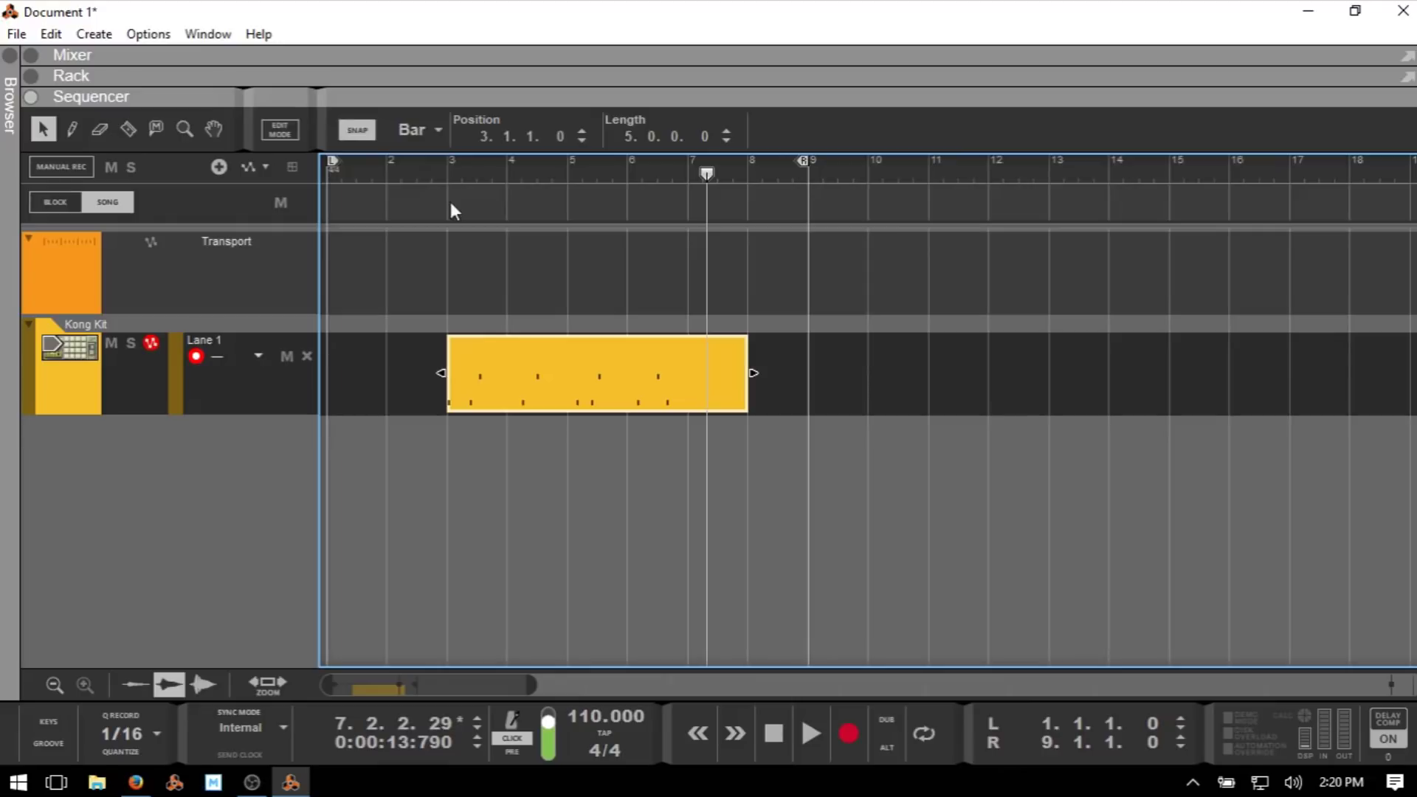
{"action": "left_click", "coordinate": [420, 130]}
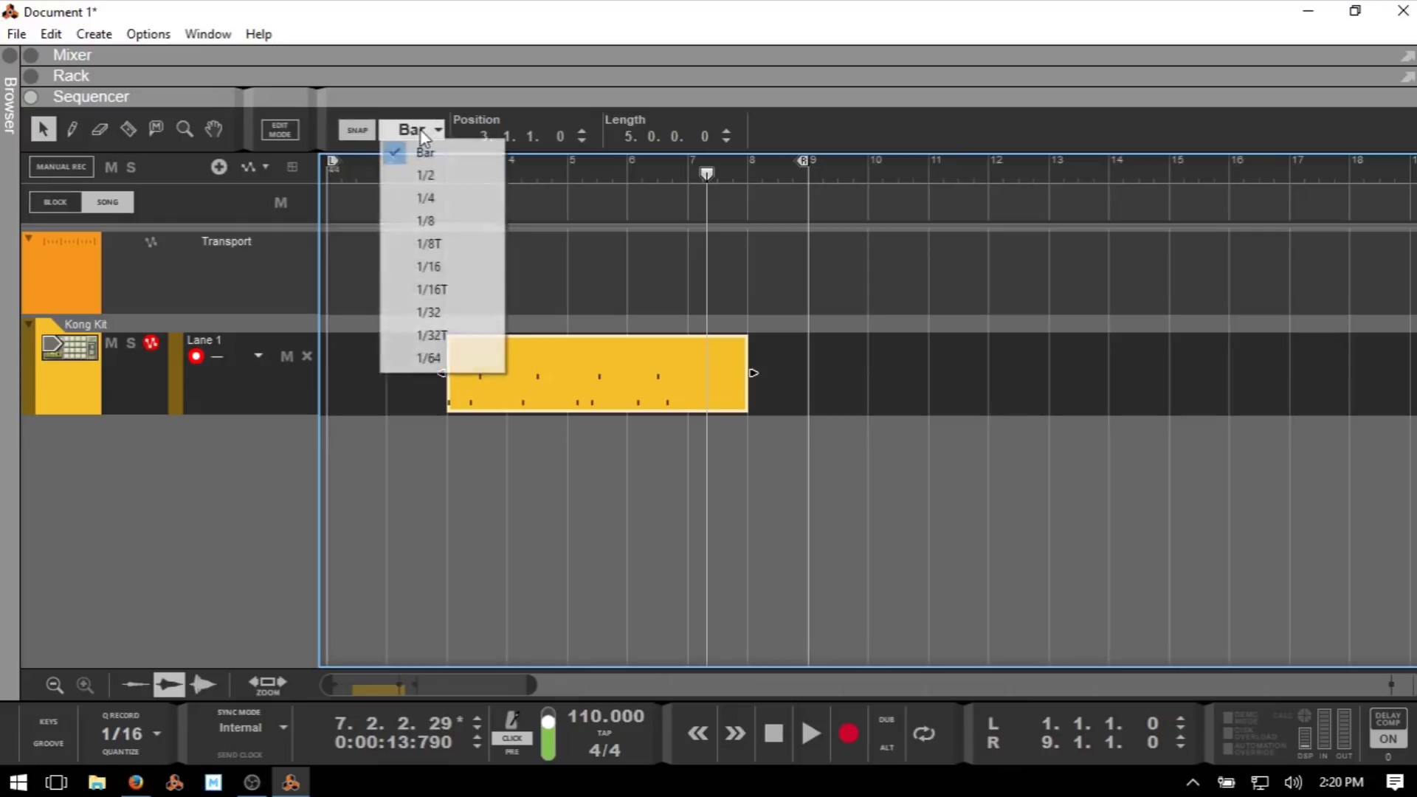
{"action": "left_click", "coordinate": [432, 199]}
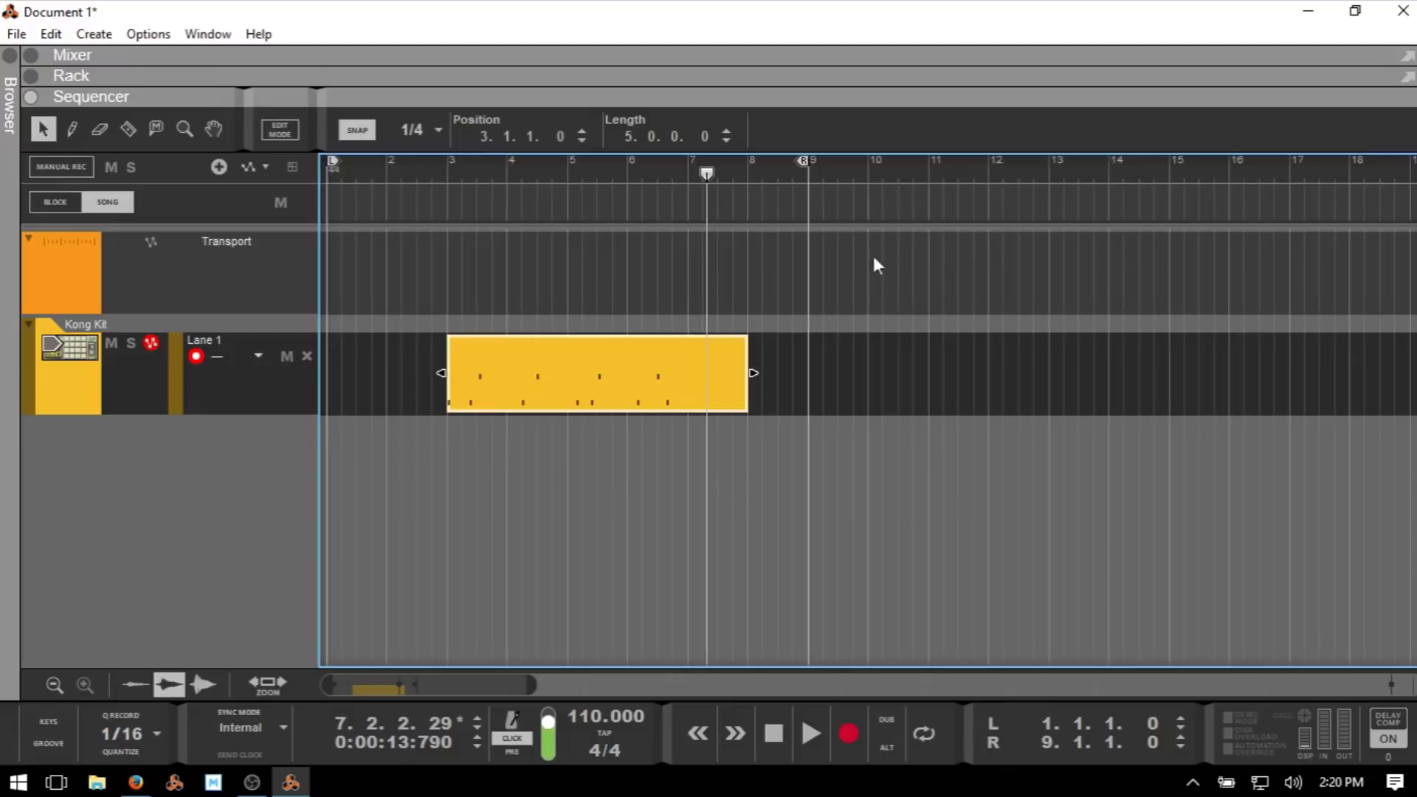
{"action": "left_click", "coordinate": [422, 130]}
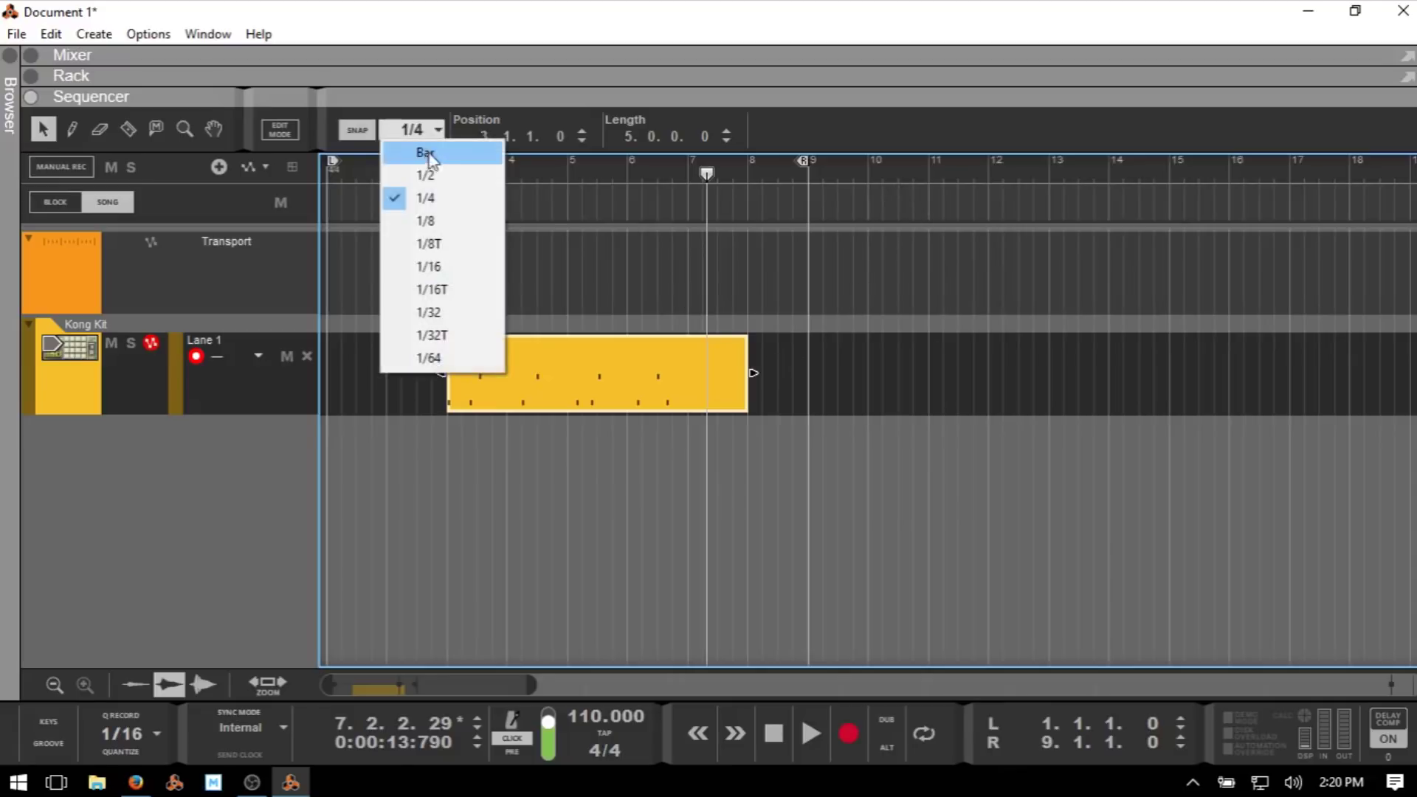
{"action": "left_click", "coordinate": [427, 153]}
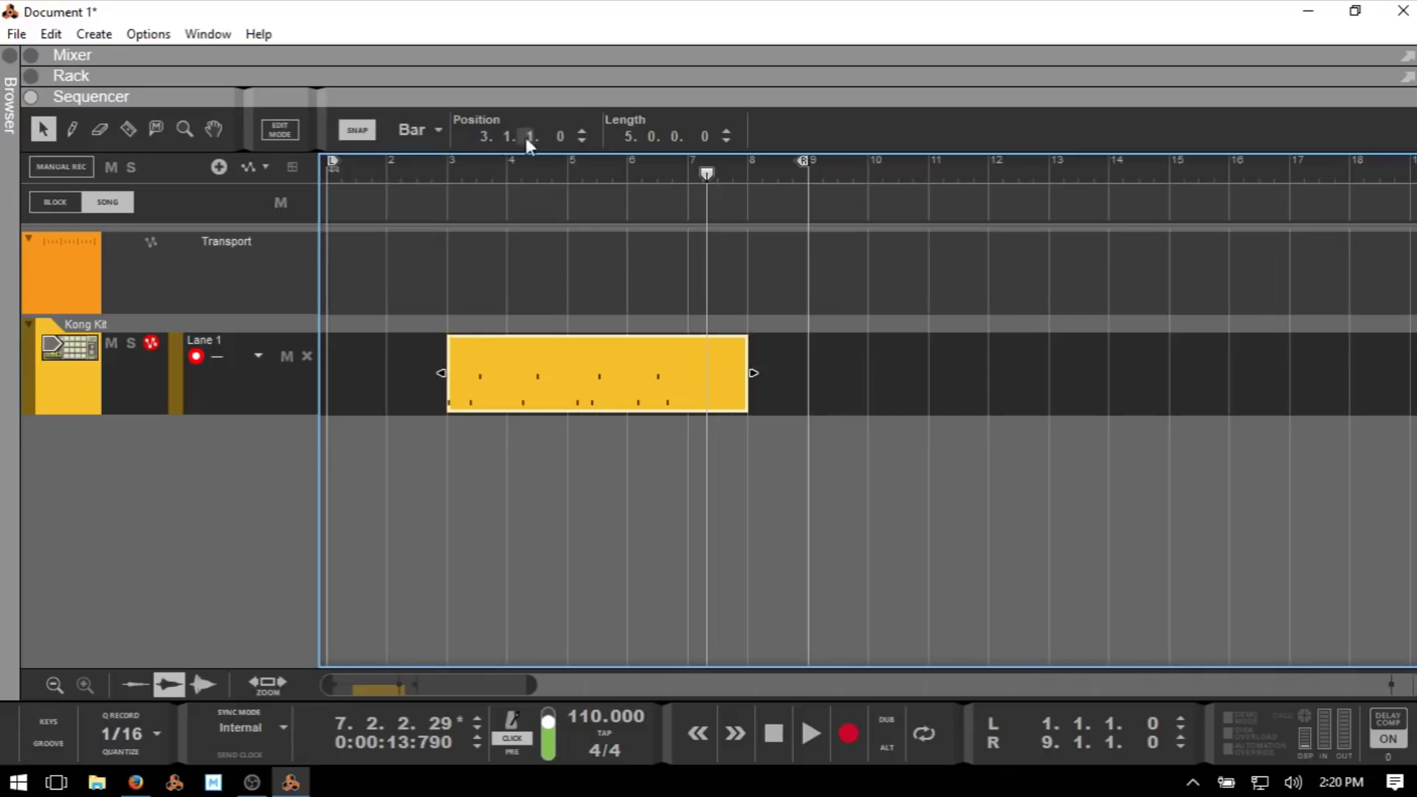
Set the snap value to 1/4 and shorten the Kong Kit clip to 4 bars, ending at bar 7.
{"action": "left_click", "coordinate": [418, 133]}
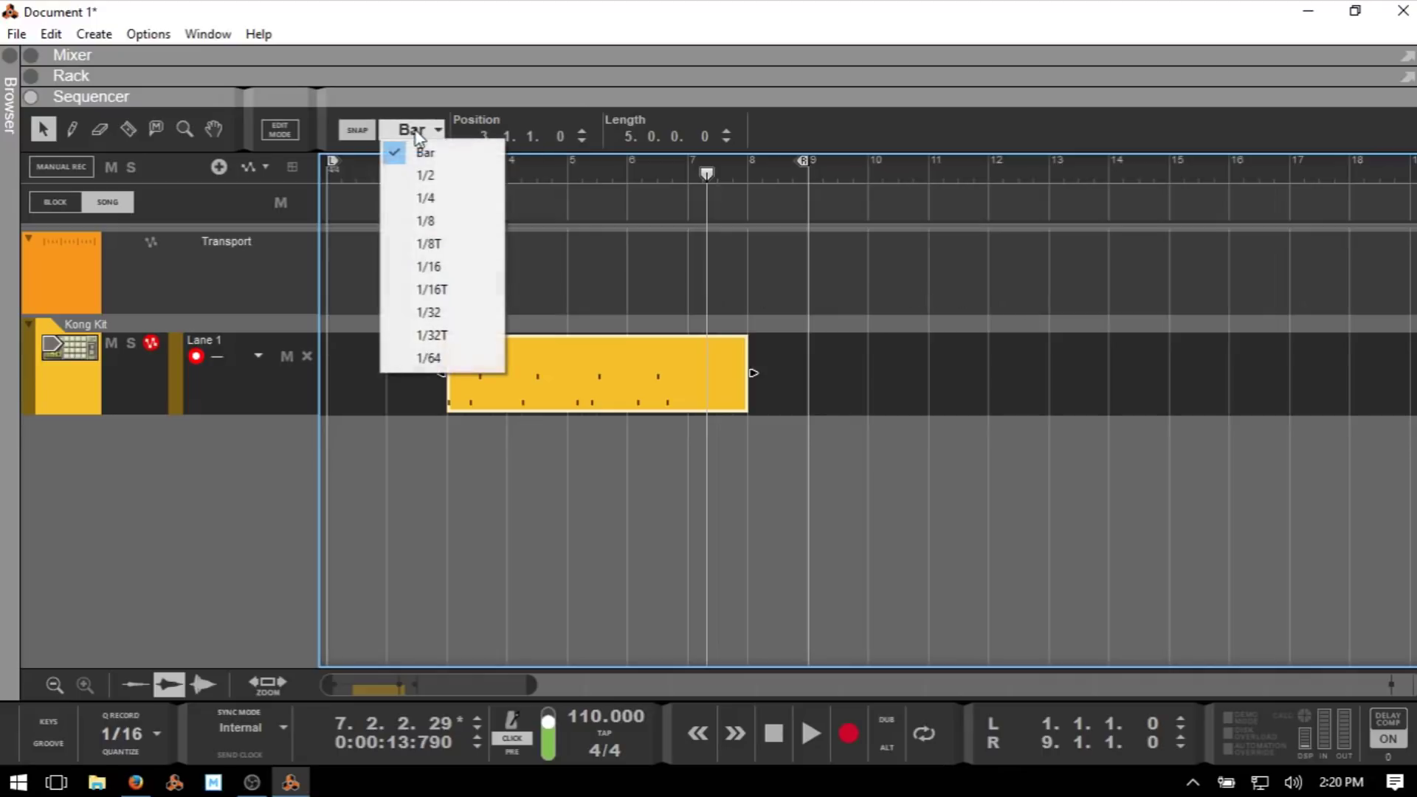
{"action": "left_click", "coordinate": [452, 201]}
{"action": "left_click_drag", "start_coordinate": [753, 372], "coordinate": [691, 366]}
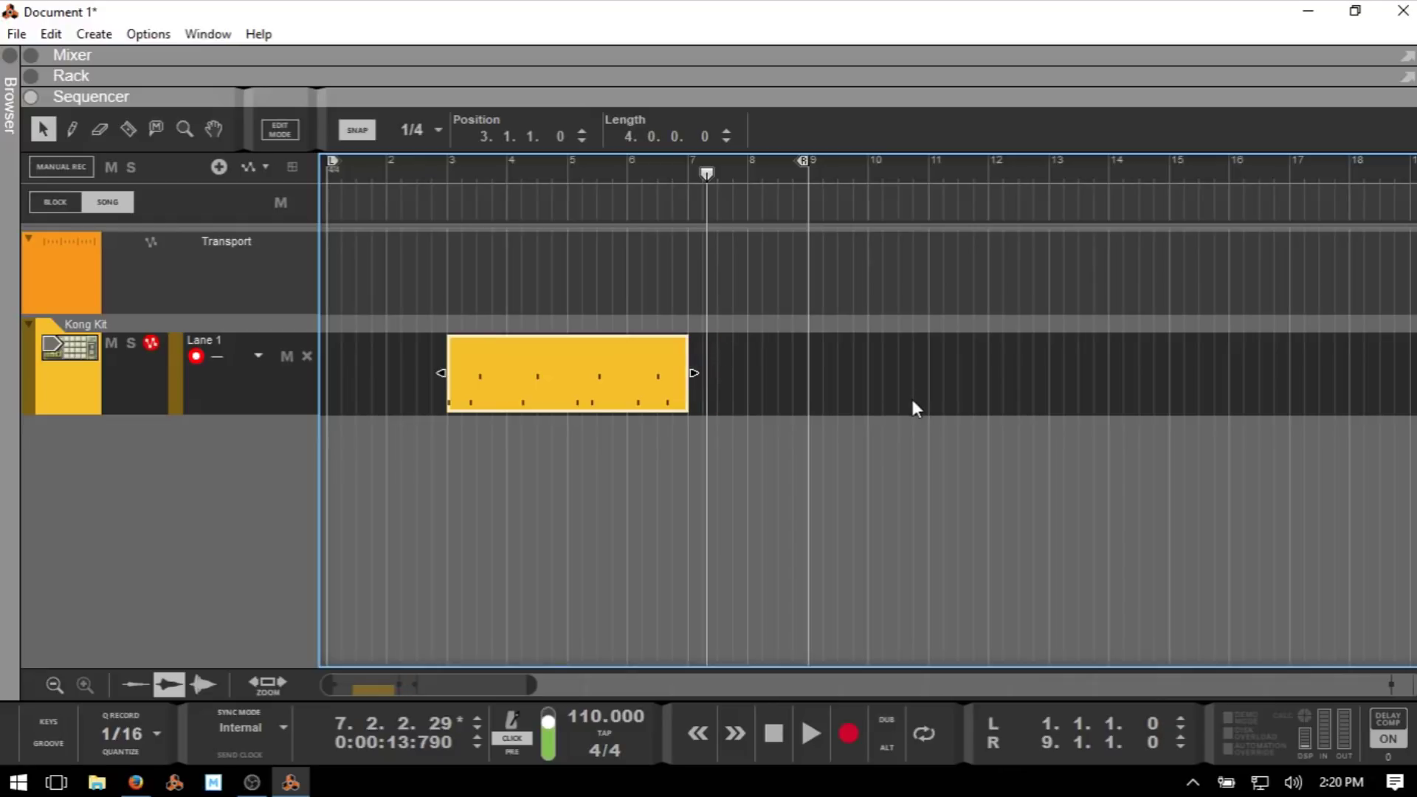
Set the left locator to bar 3 and the right locator to bar 7 around the Kong Kit clip.
{"action": "left_click", "coordinate": [450, 167], "text": "alt"}
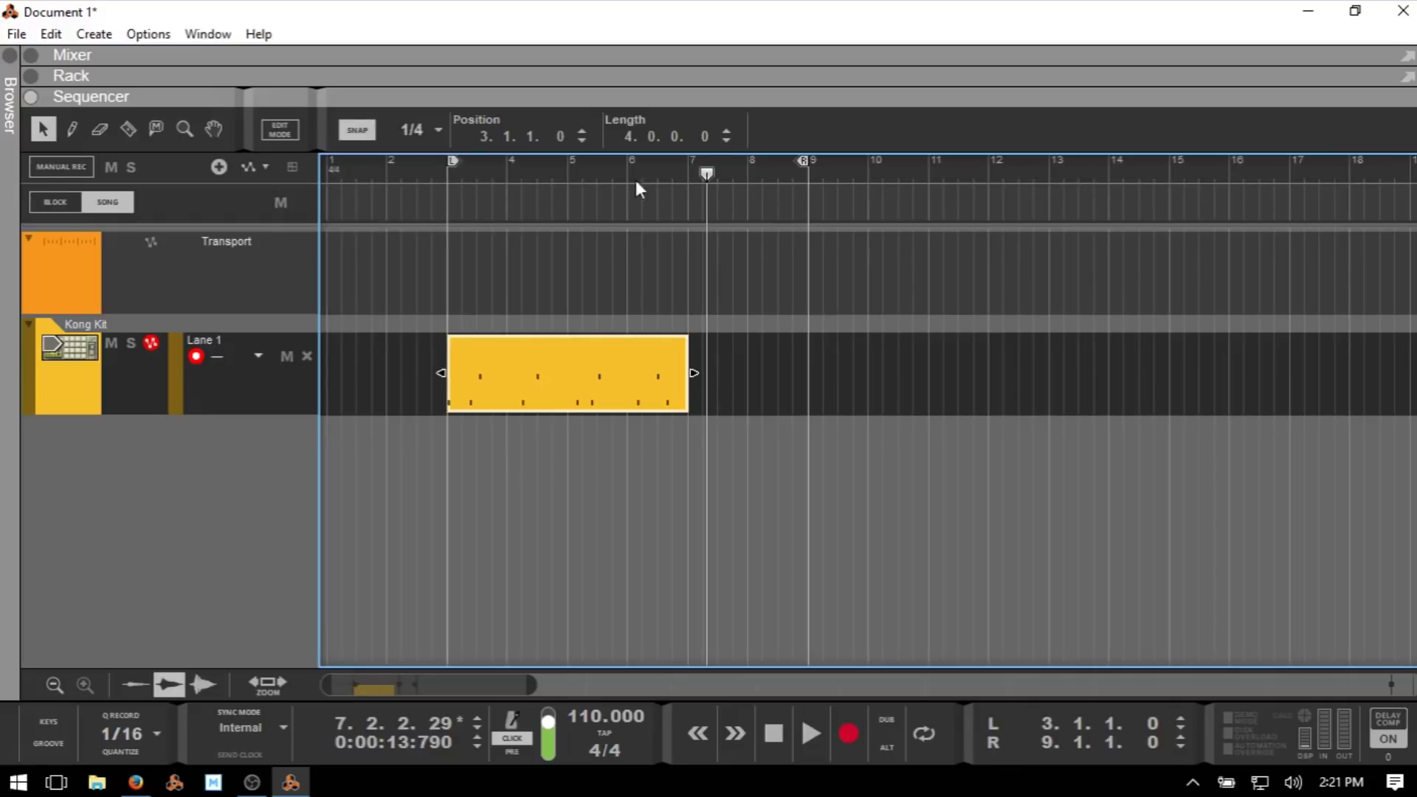
{"action": "left_click", "coordinate": [686, 166], "text": "ctrl+alt"}
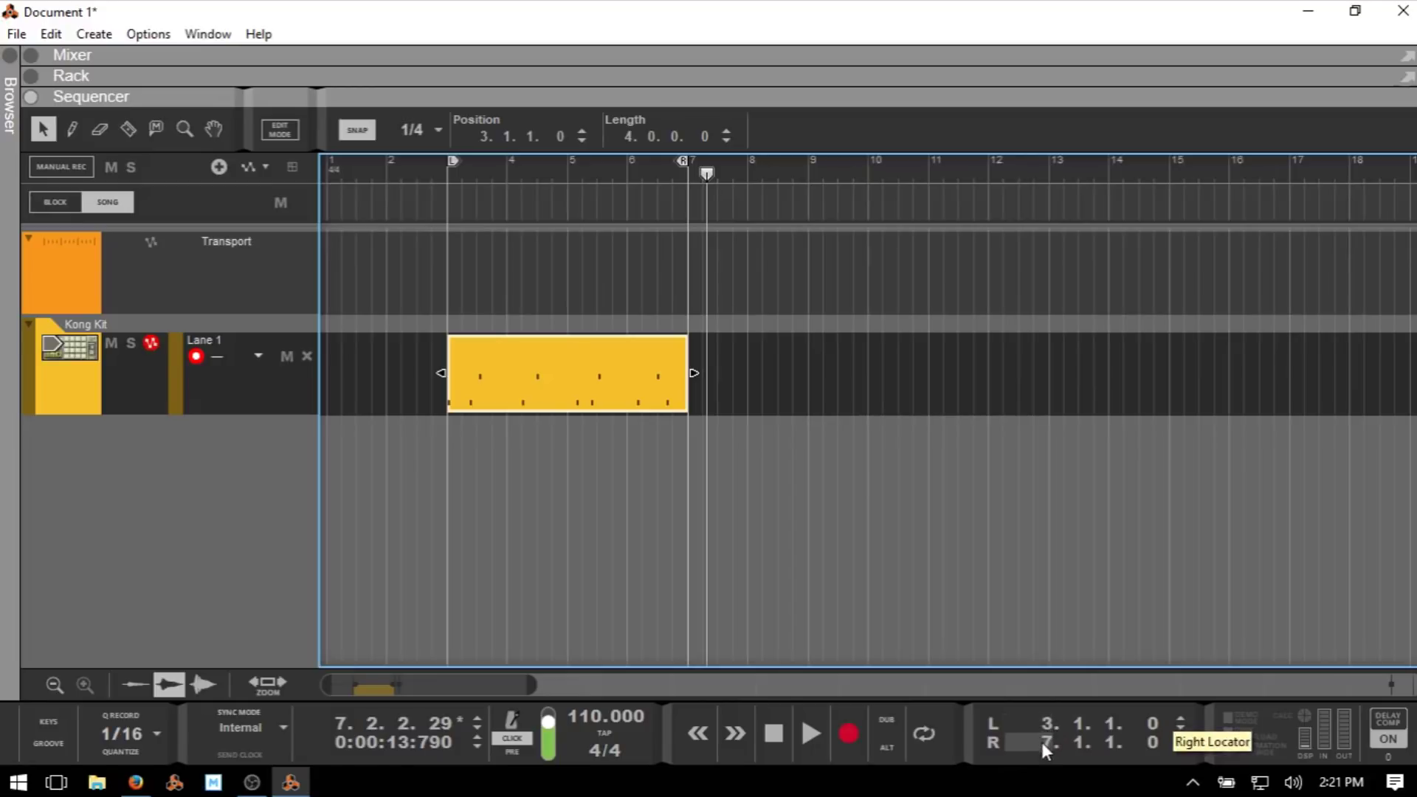
{"action": "scroll", "coordinate": [1042, 742], "scroll_direction": "down", "scroll_amount": 3}
{"action": "scroll", "coordinate": [1042, 742], "scroll_direction": "up", "scroll_amount": 11}
{"action": "scroll", "coordinate": [1042, 741], "scroll_direction": "down", "scroll_amount": 8}
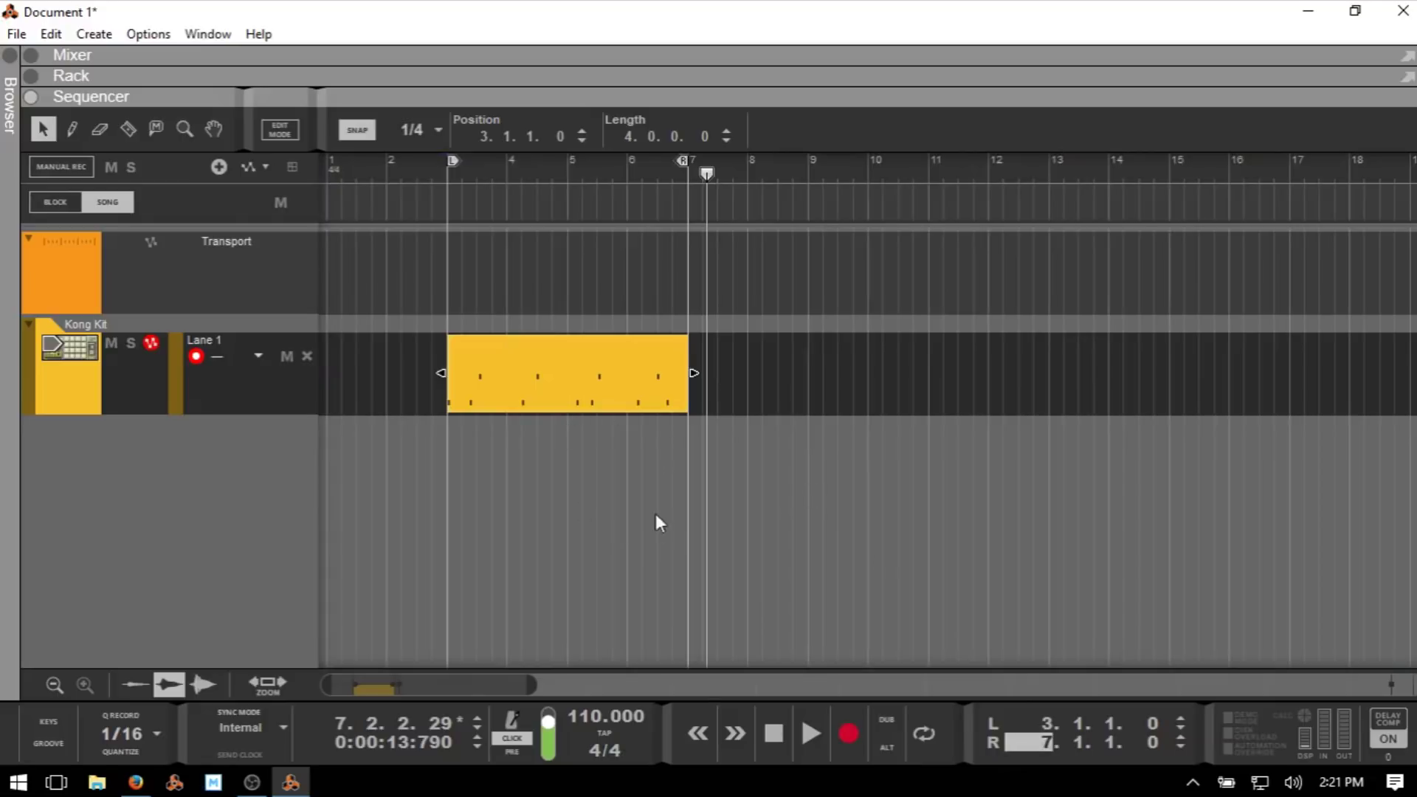
Turn on looping between the locators, toggling it off and on once to try the switch.
{"action": "left_click", "coordinate": [925, 735]}
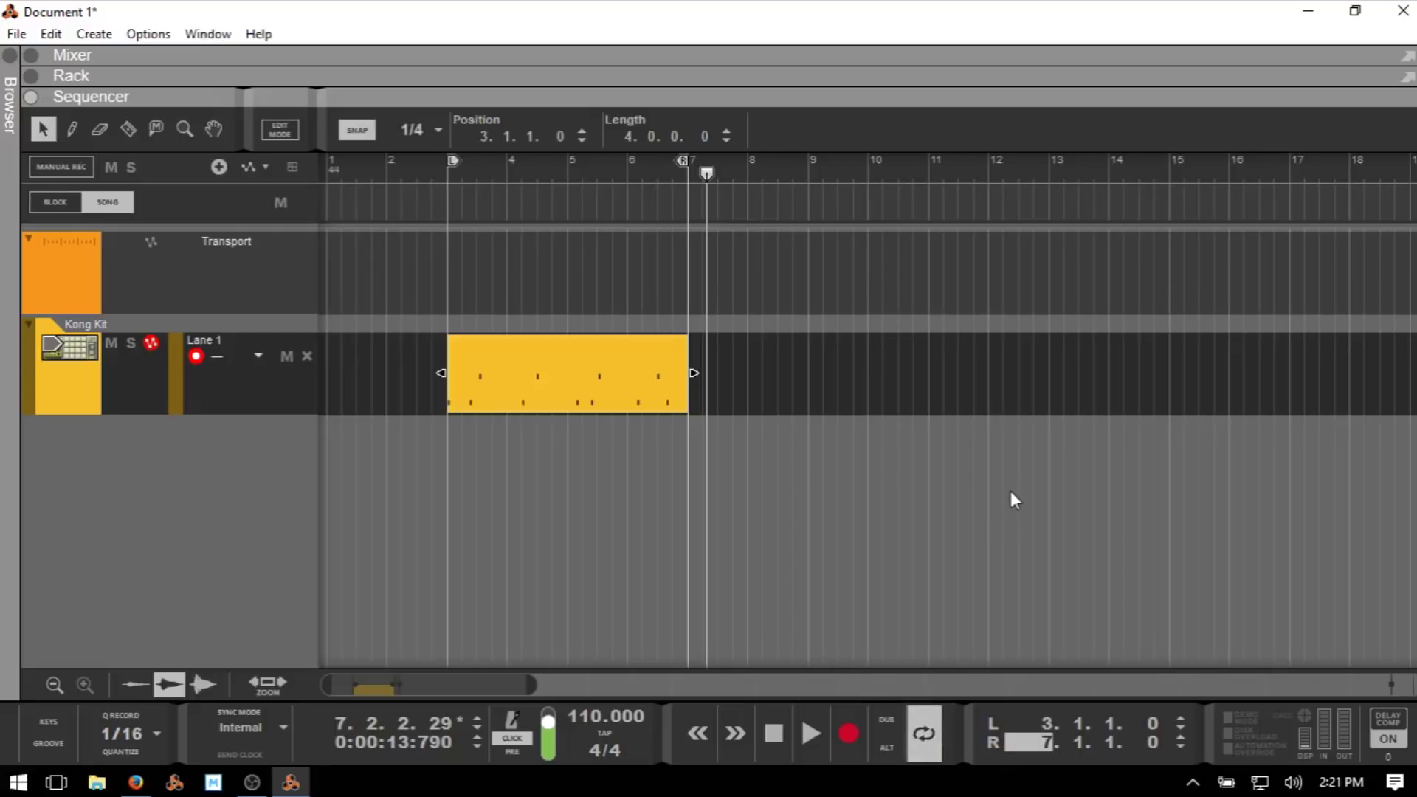
{"action": "key", "text": "l"}
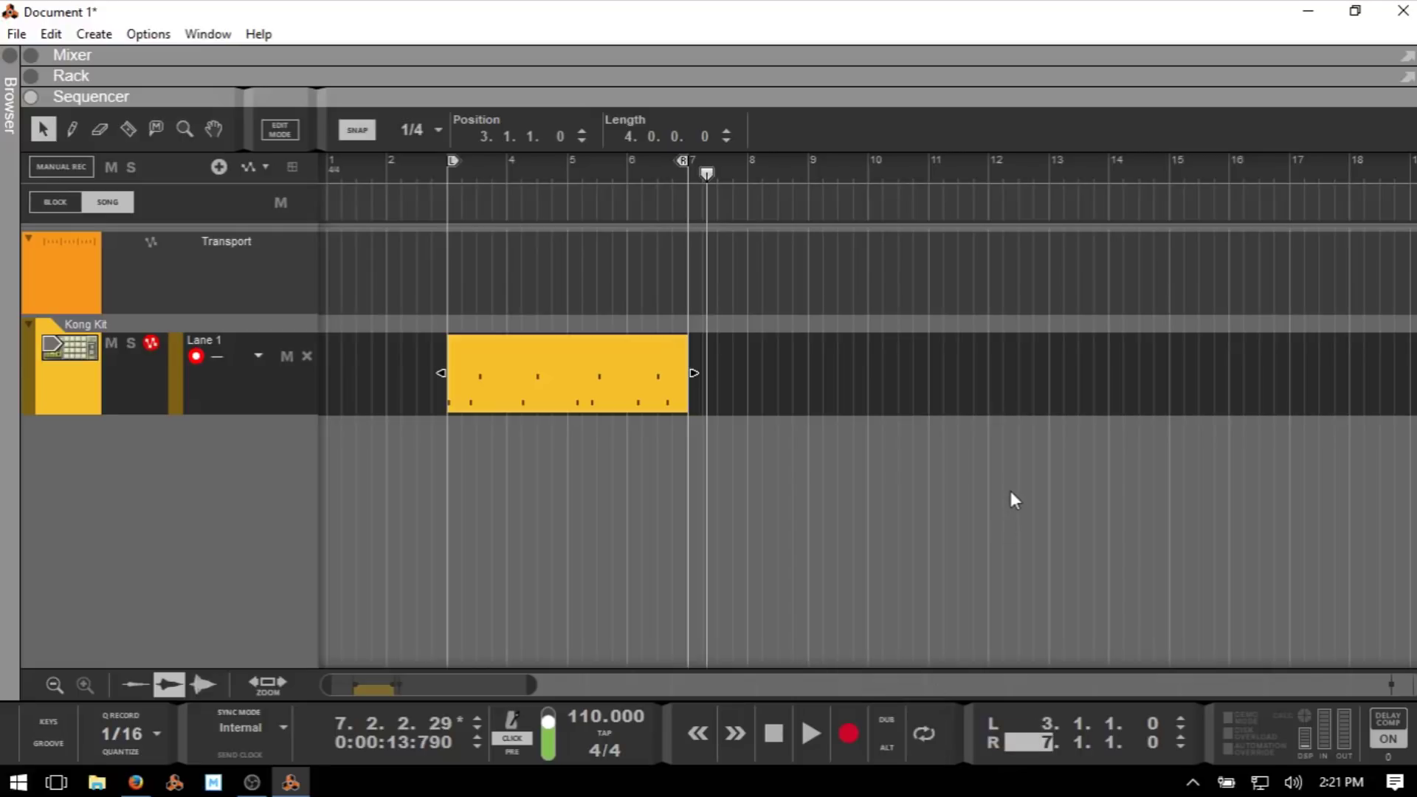
{"action": "key", "text": "l"}
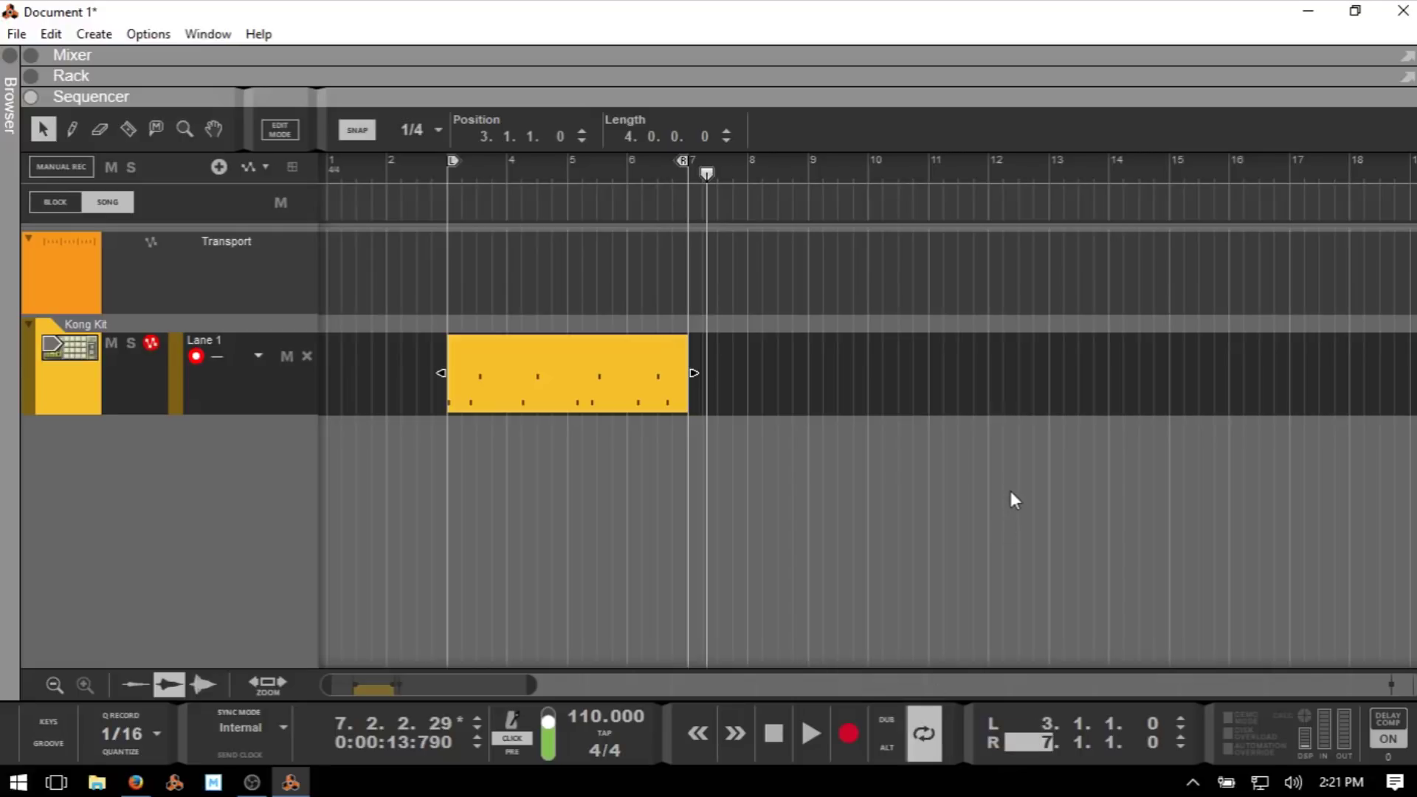
{"action": "key", "text": "Tab"}
{"action": "key", "text": "Tab"}
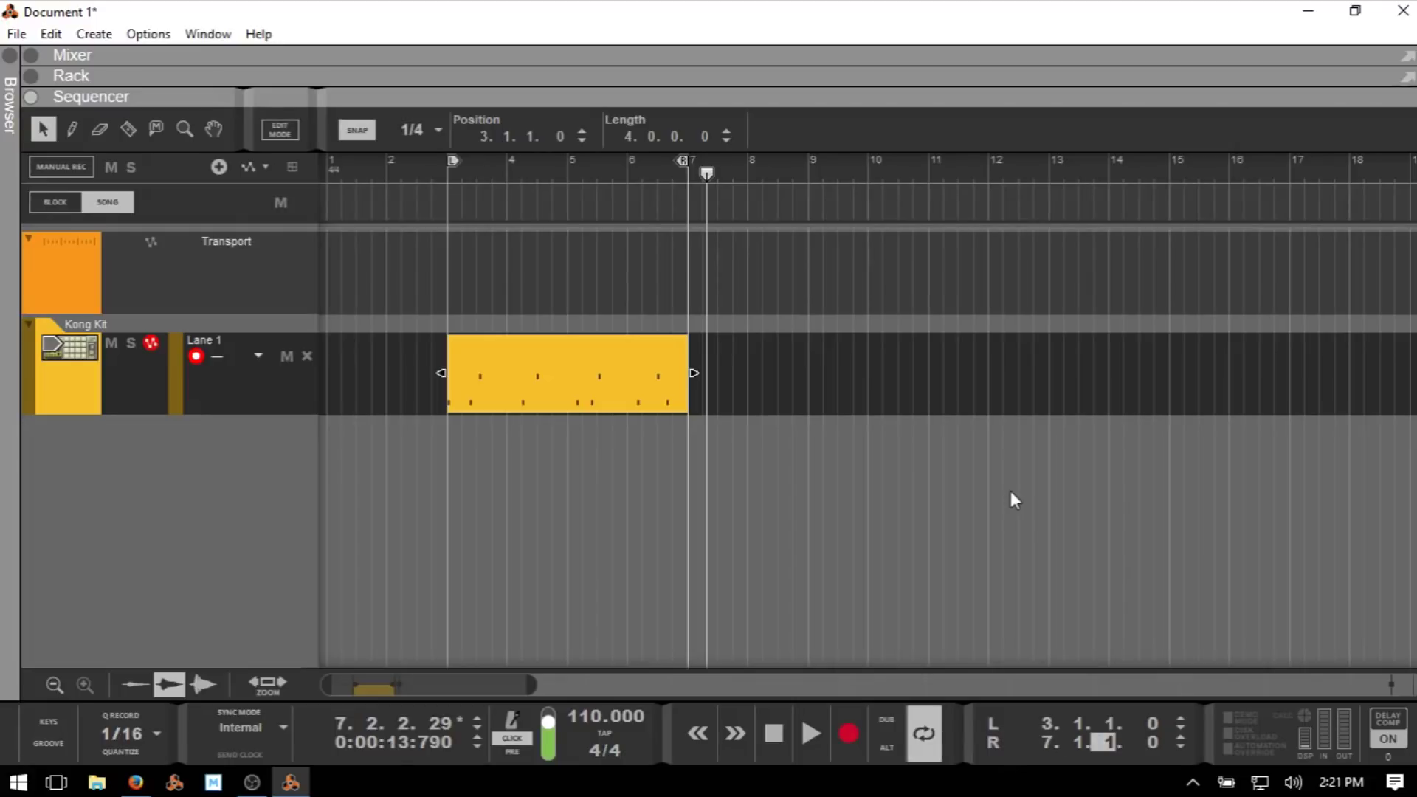
Toggle looping off and back on again for the region between the locators.
{"action": "left_click", "coordinate": [918, 754]}
{"action": "key", "text": "Tab"}
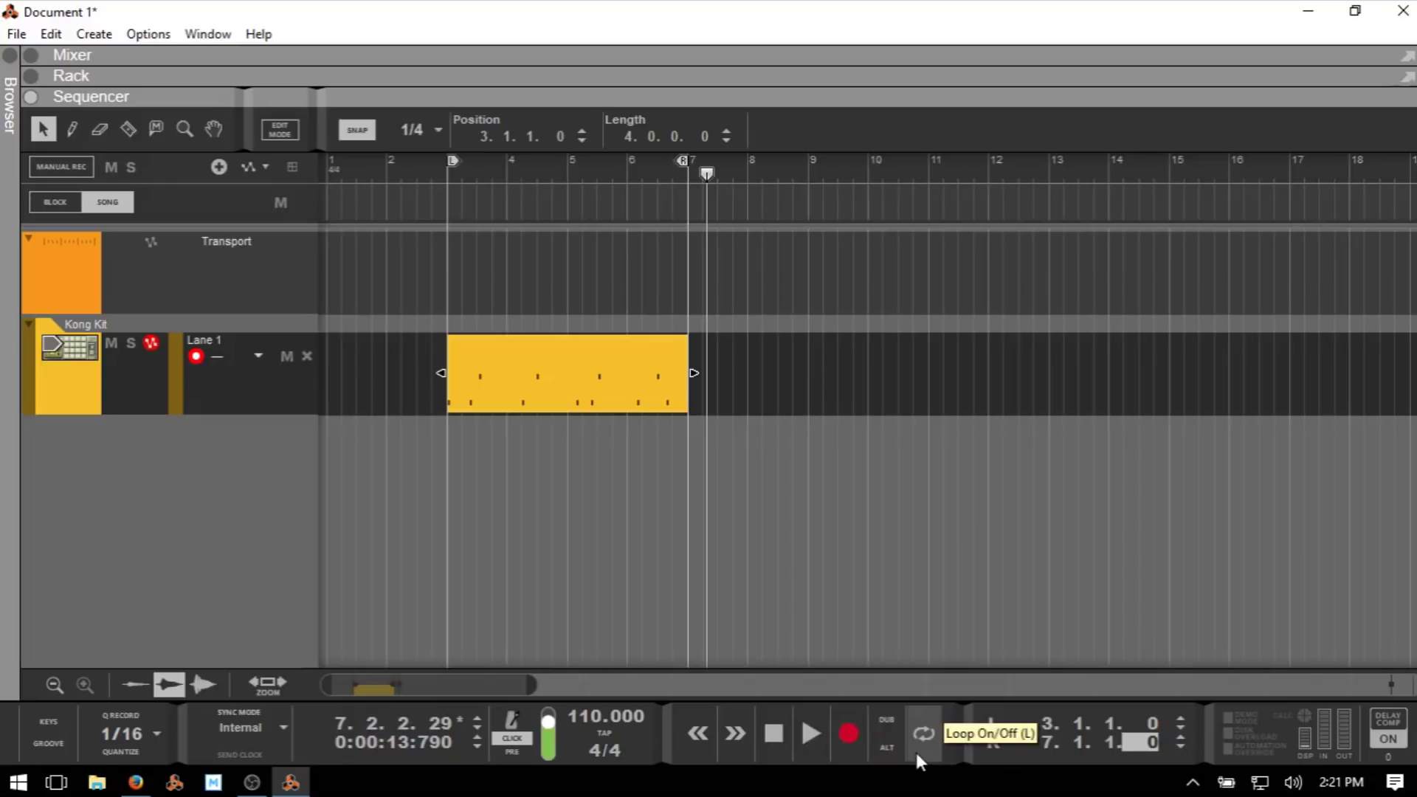
{"action": "left_click", "coordinate": [917, 733]}
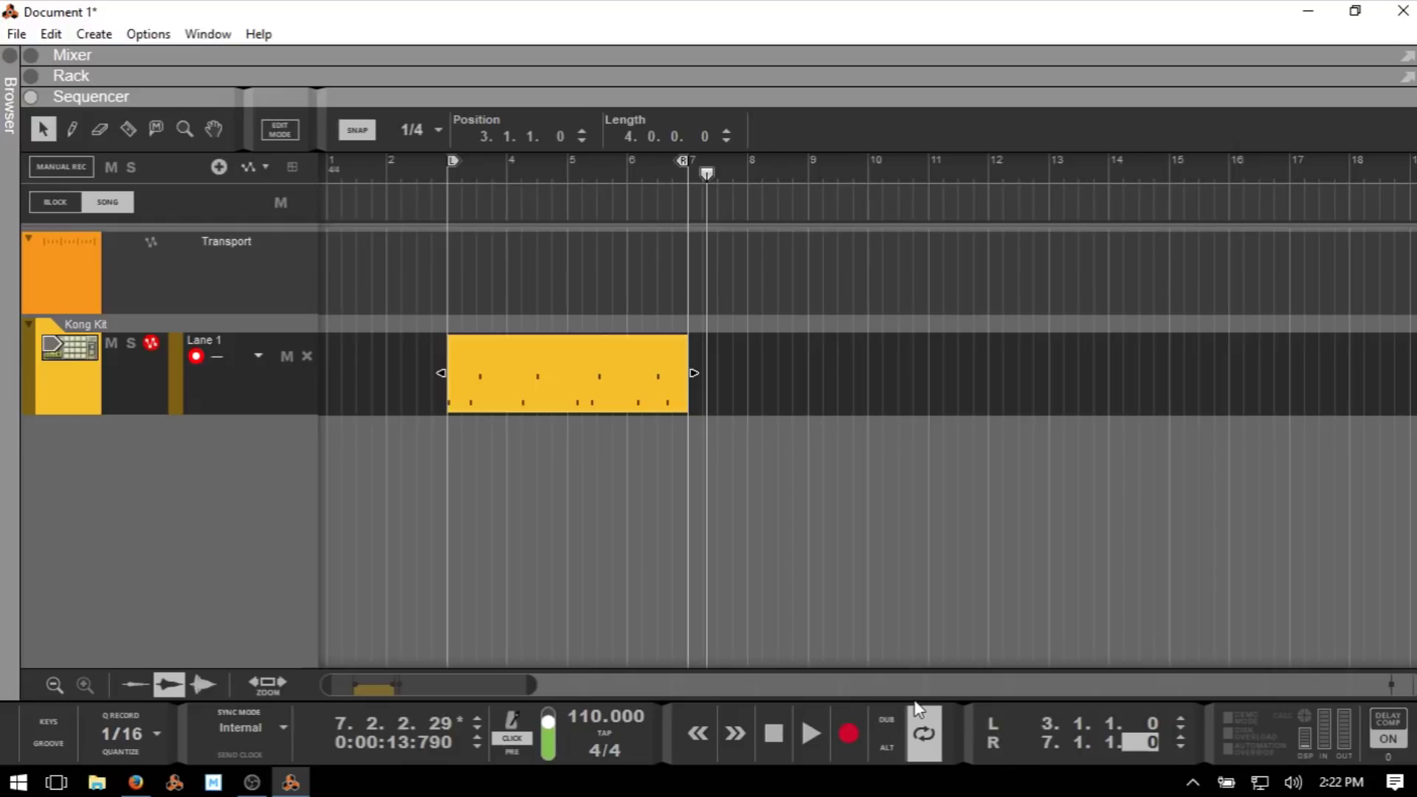
Jump the playhead to the left locator, the right locator and back to the start of the song.
{"action": "type", "text": "1"}
{"action": "left_click", "coordinate": [856, 550]}
{"action": "key", "text": "KP_1"}
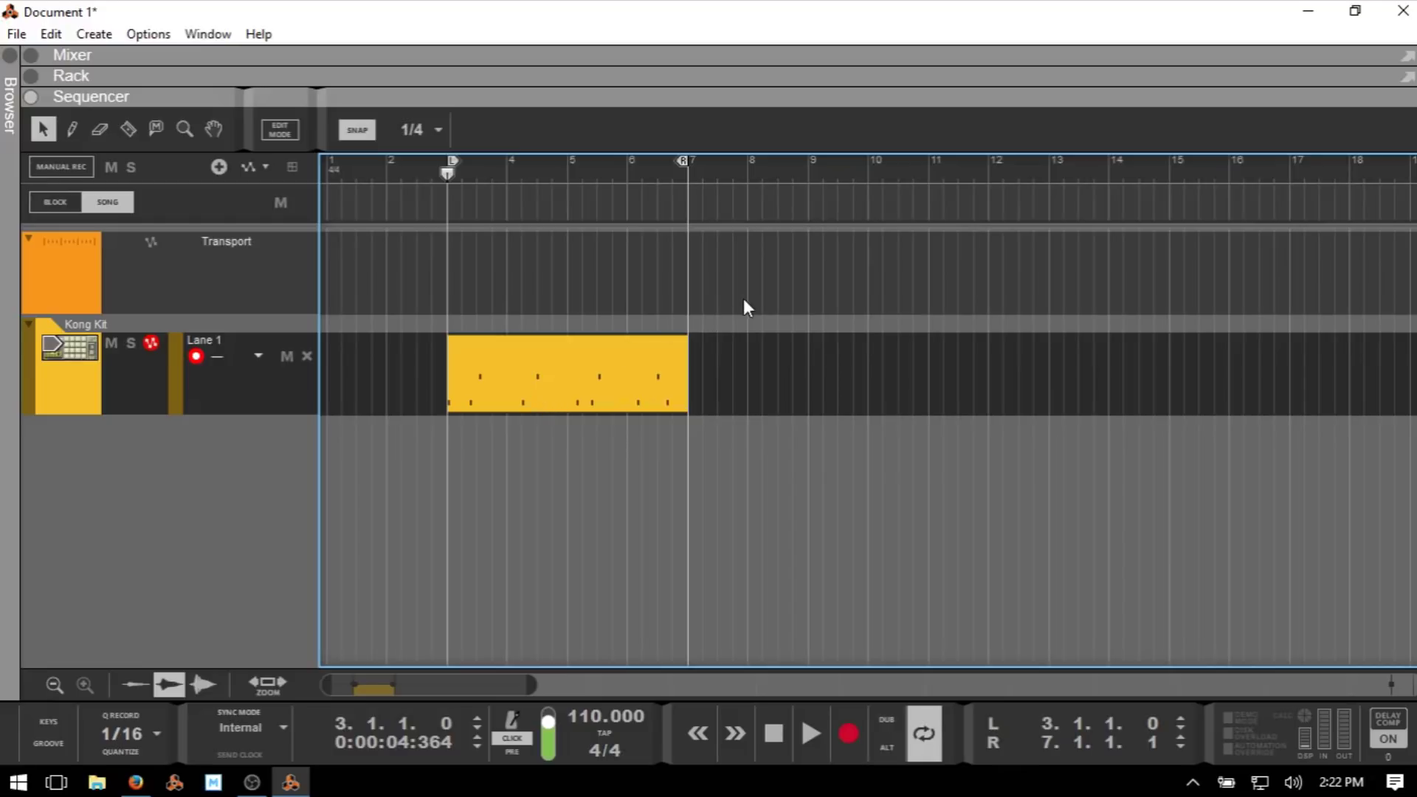
{"action": "key", "text": "KP_2"}
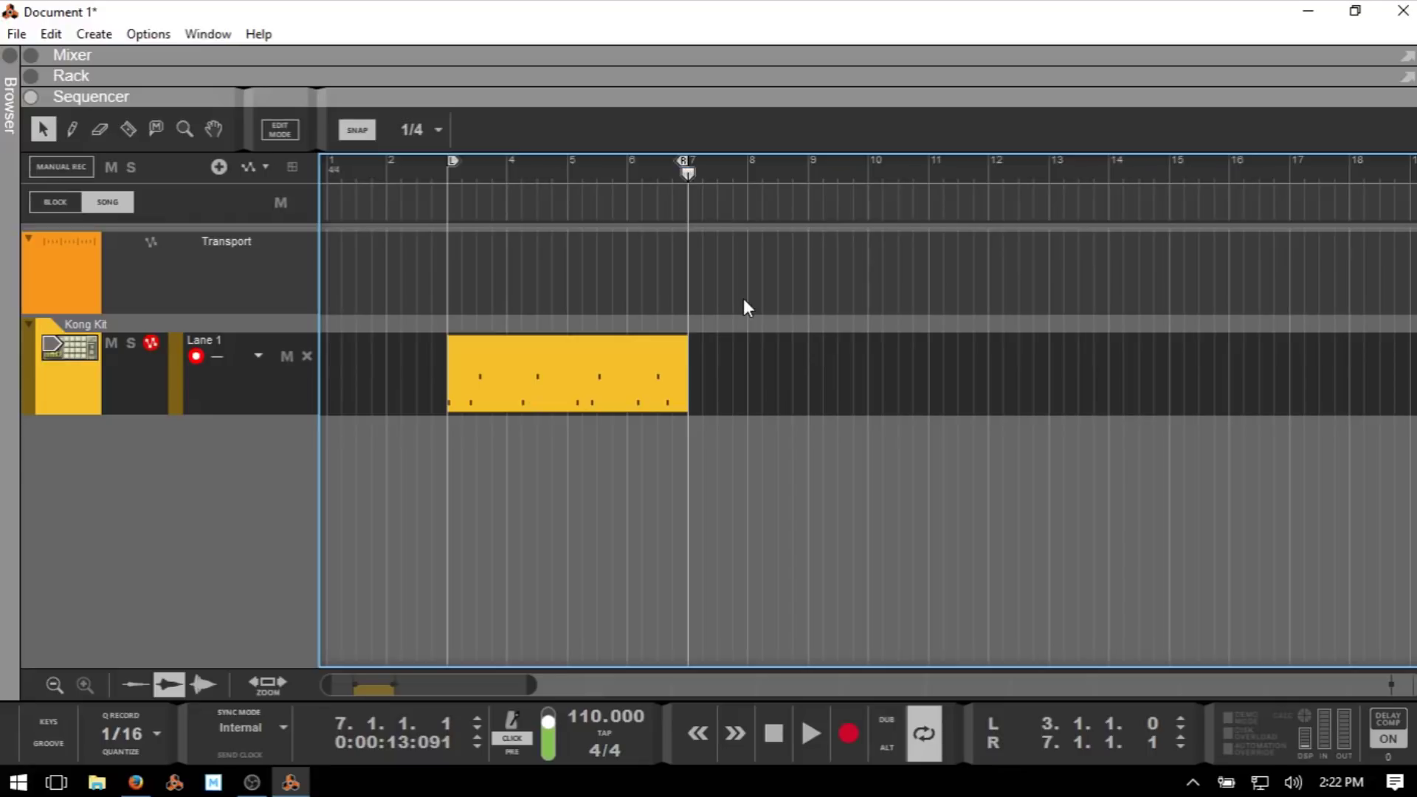
{"action": "key", "text": "KP_Decimal"}
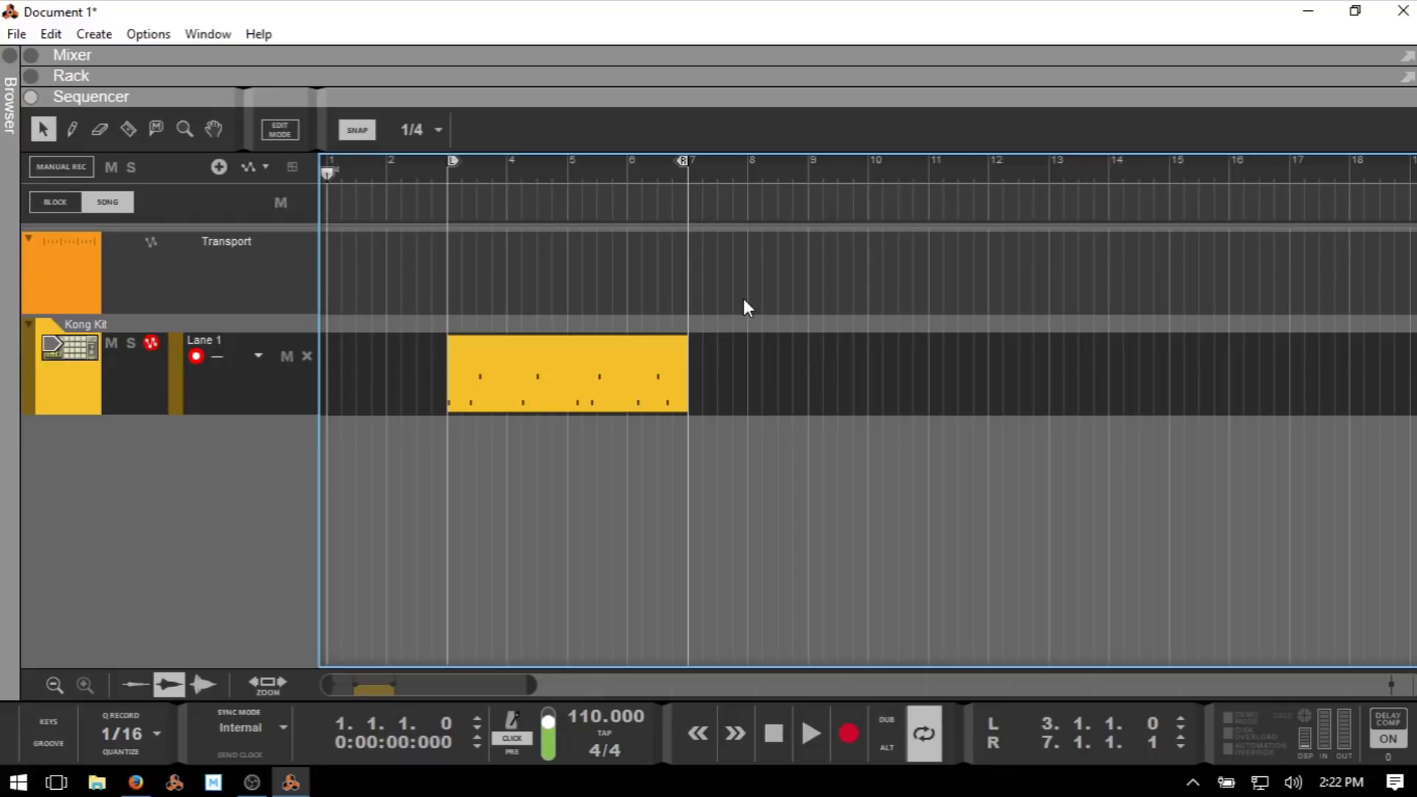
Play the song from the start through the looped clip, lower the metronome click level, and stop playback.
{"action": "key", "text": "space"}
{"action": "left_click_drag", "start_coordinate": [555, 716], "coordinate": [547, 736]}
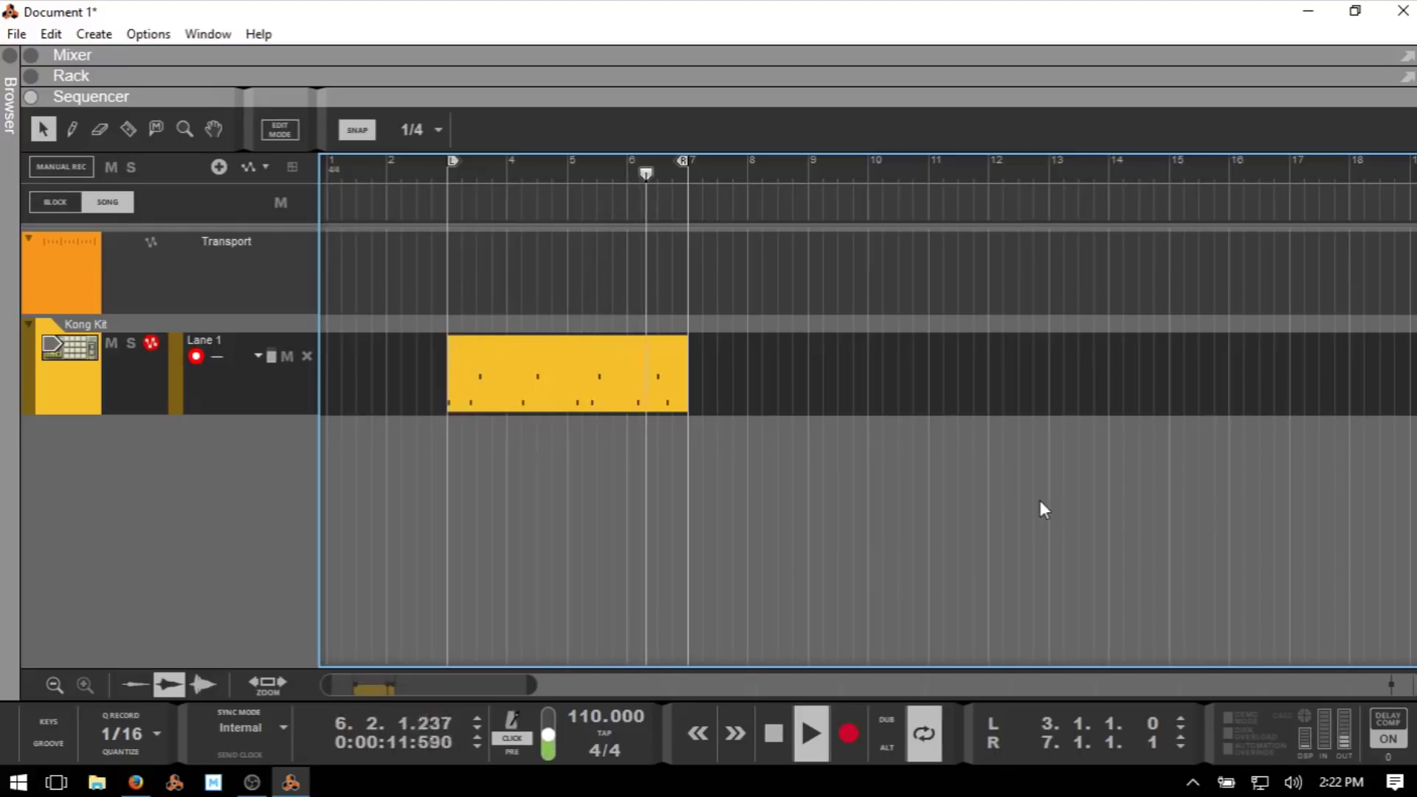
{"action": "key", "text": "space"}
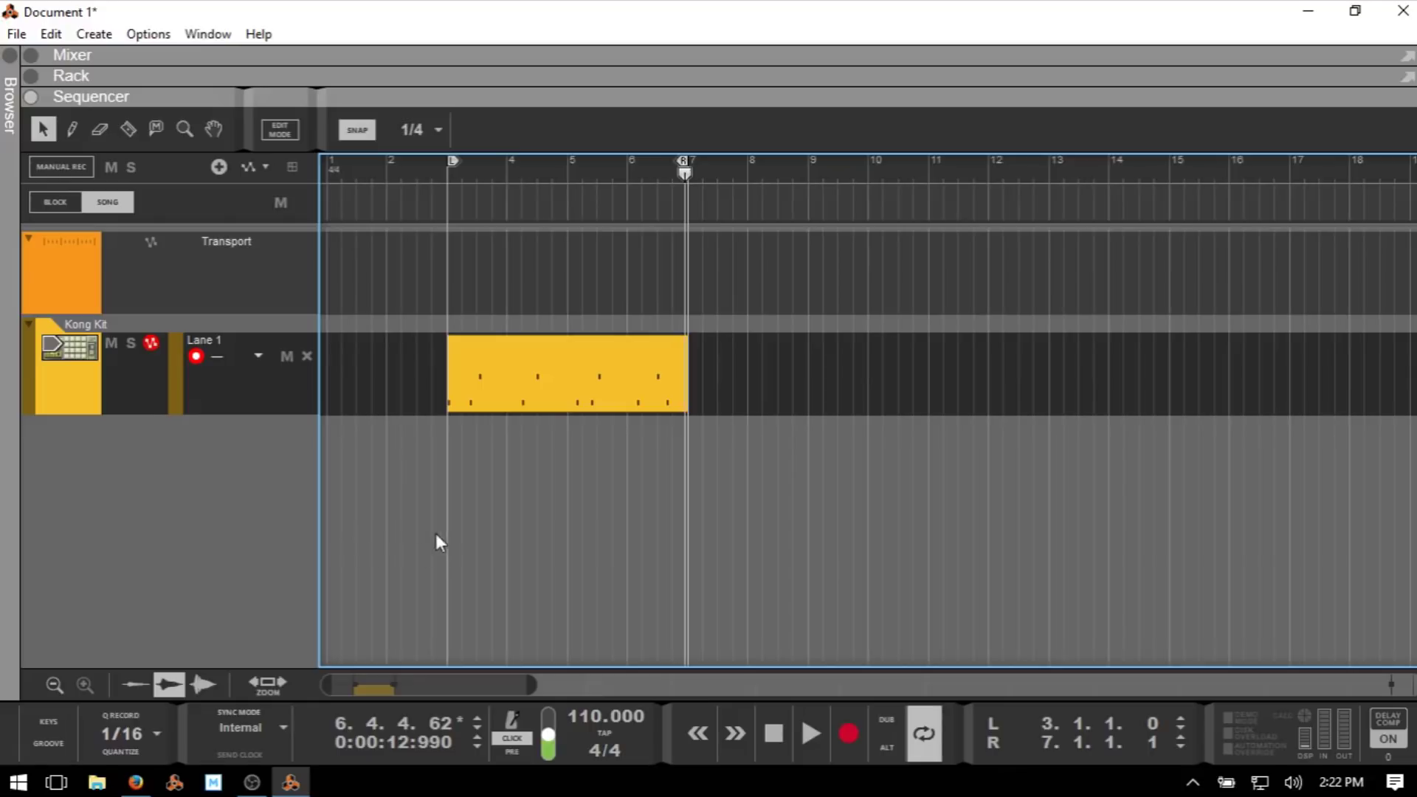
Turn on Q Record and review the available quantize and snap values, leaving them at 1/16 and 1/4.
{"action": "left_click", "coordinate": [136, 733]}
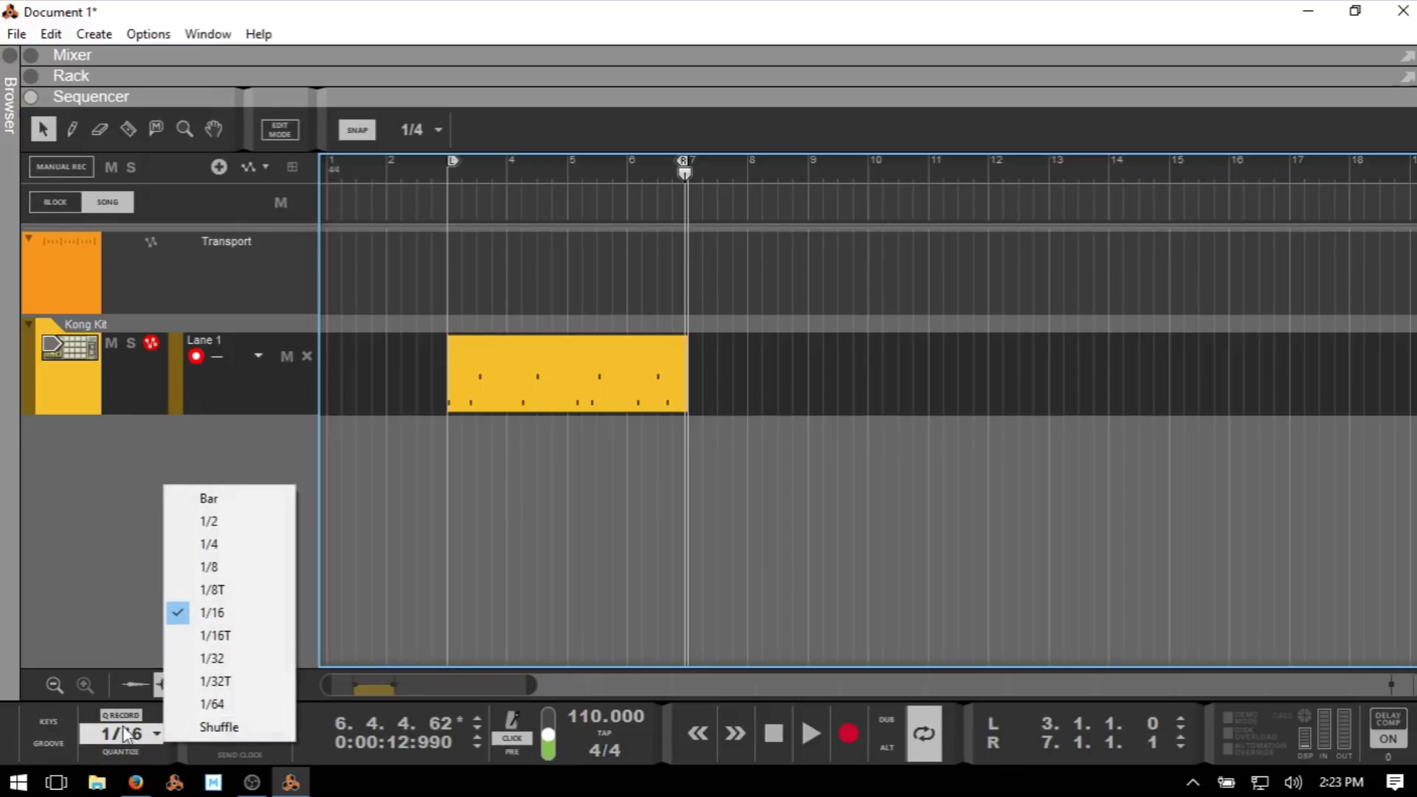
{"action": "left_click", "coordinate": [87, 625]}
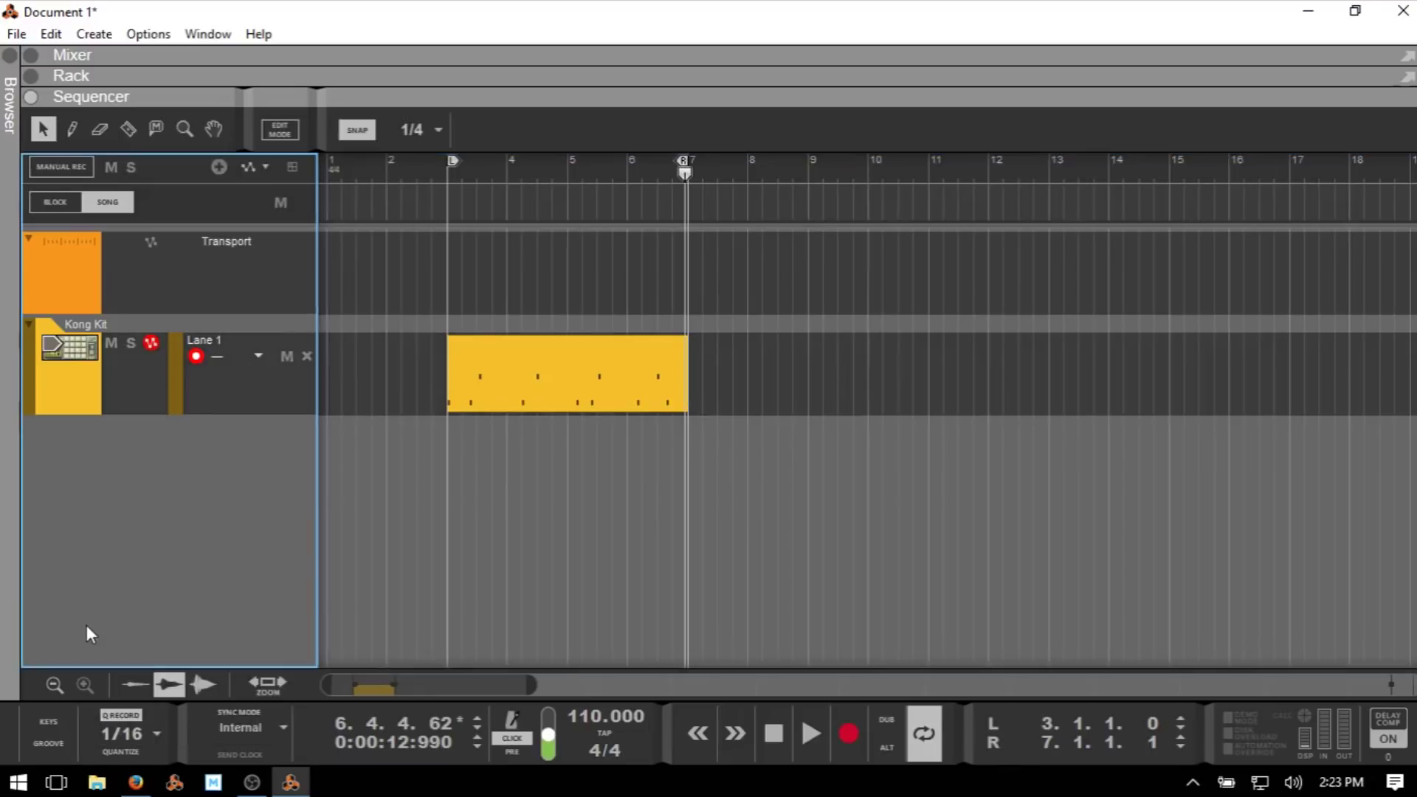
{"action": "left_click", "coordinate": [432, 134]}
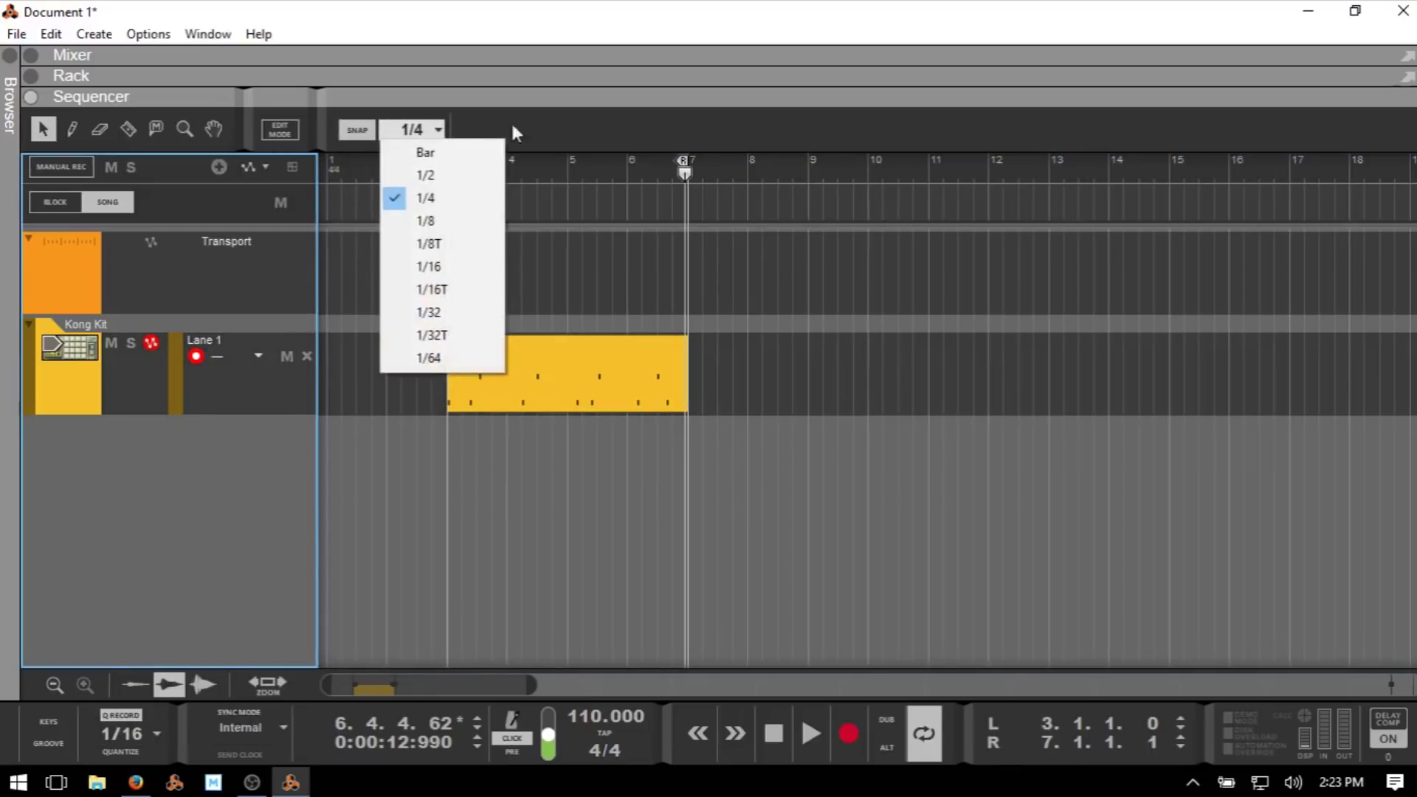
{"action": "left_click", "coordinate": [594, 225]}
Open the Kong Kit clip for note editing and examine its recorded drum hits and velocities.
{"action": "left_click", "coordinate": [586, 405]}
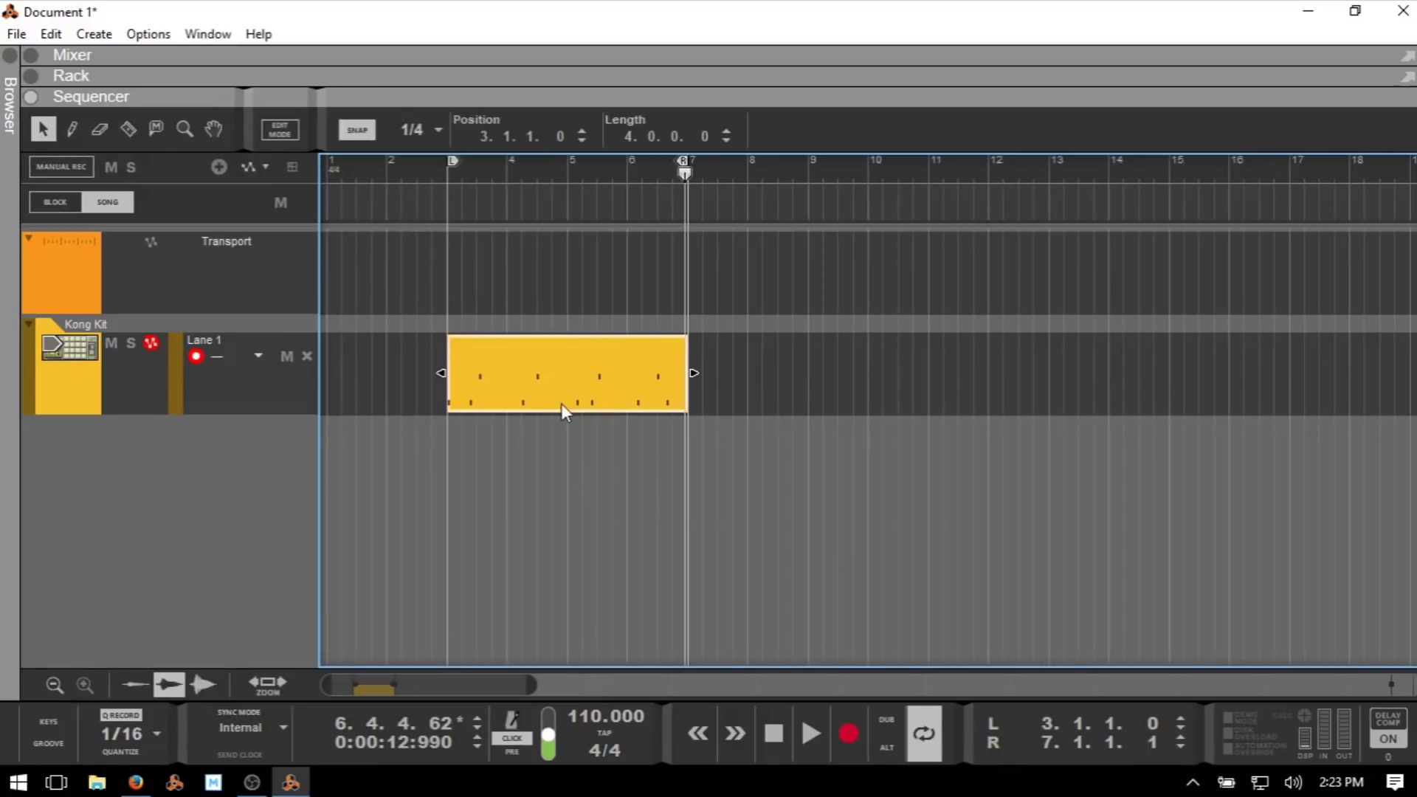
{"action": "double_click", "coordinate": [562, 405]}
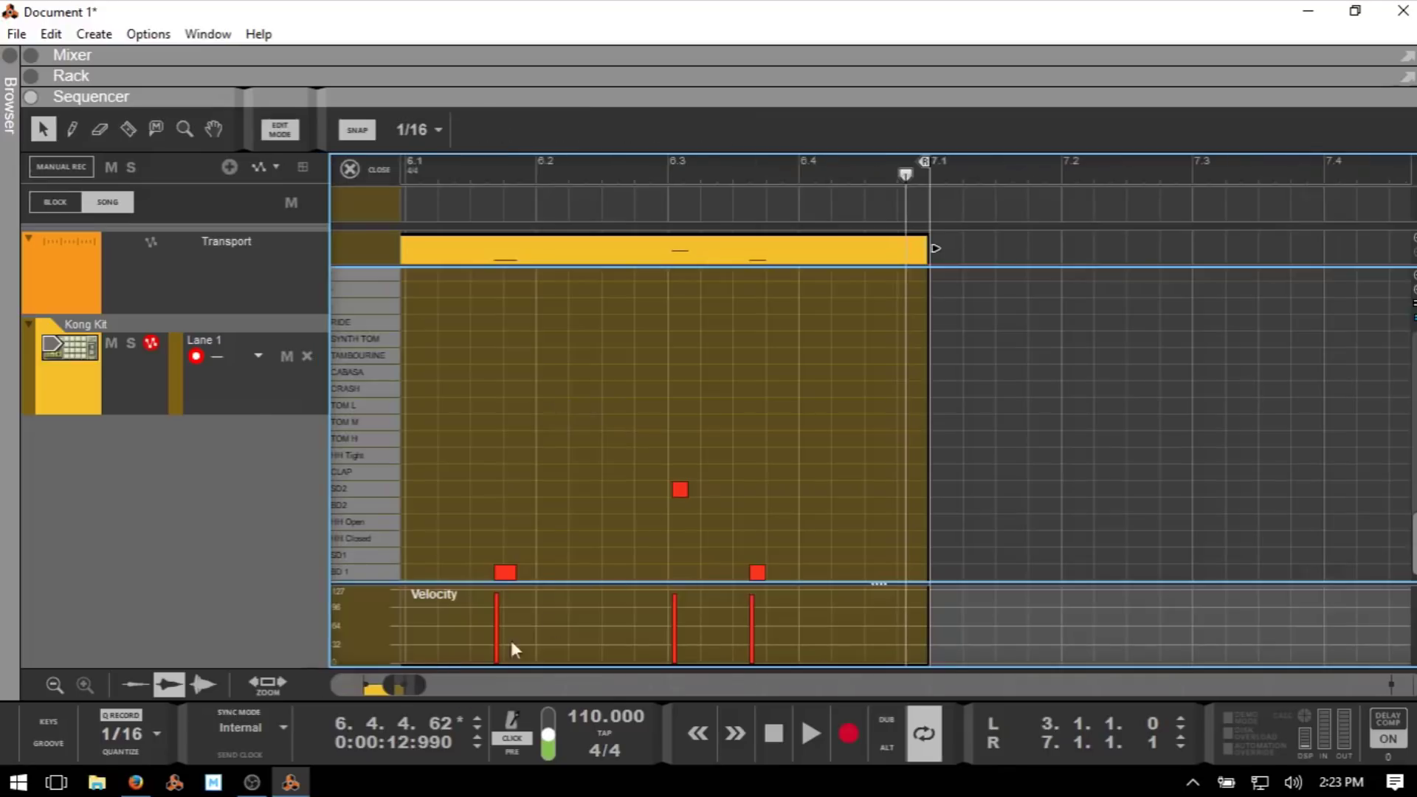
{"action": "left_click_drag", "start_coordinate": [415, 686], "coordinate": [381, 688]}
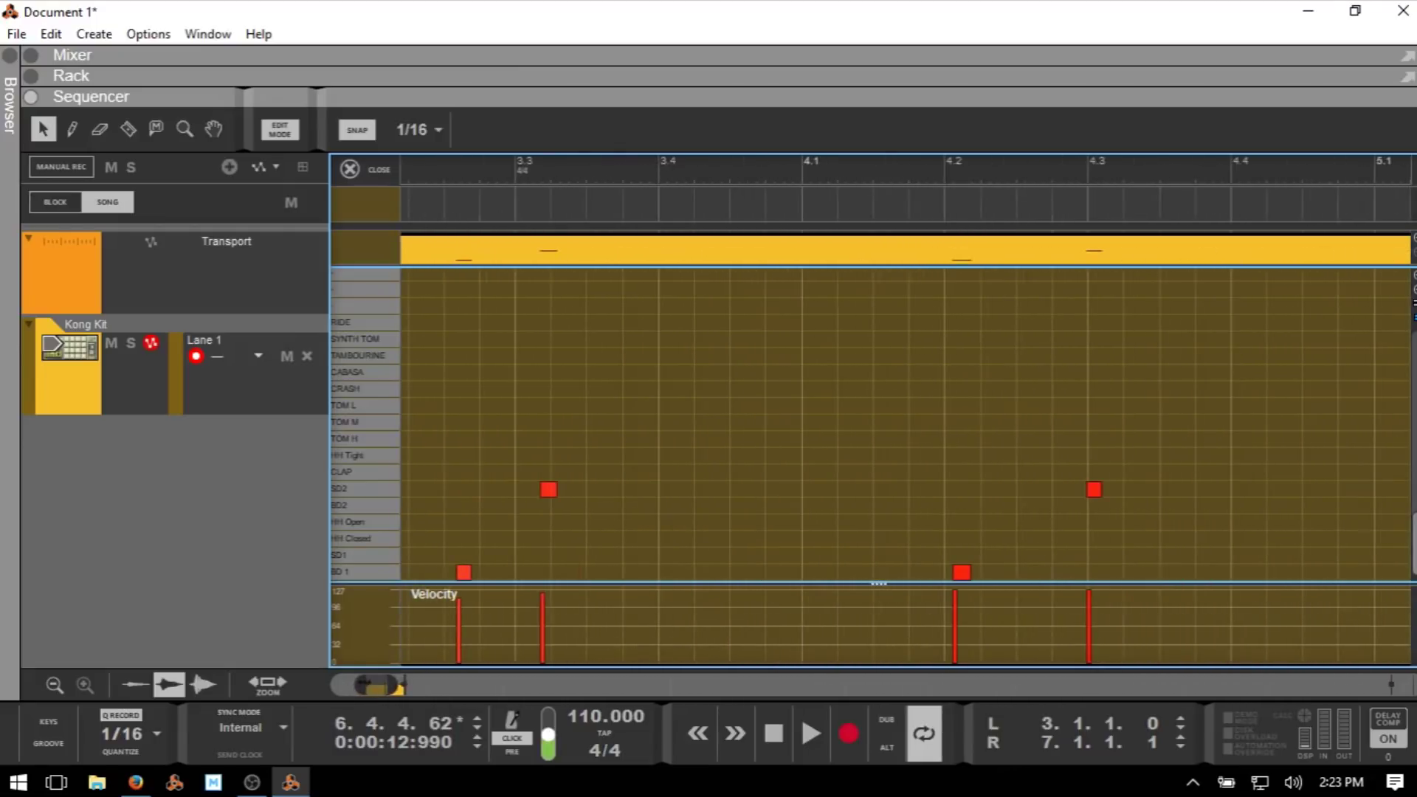
{"action": "mouse_move", "coordinate": [376, 687]}
{"action": "left_mouse_down"}
{"action": "mouse_move", "coordinate": [428, 688]}
{"action": "mouse_move", "coordinate": [381, 690]}
{"action": "left_mouse_up"}
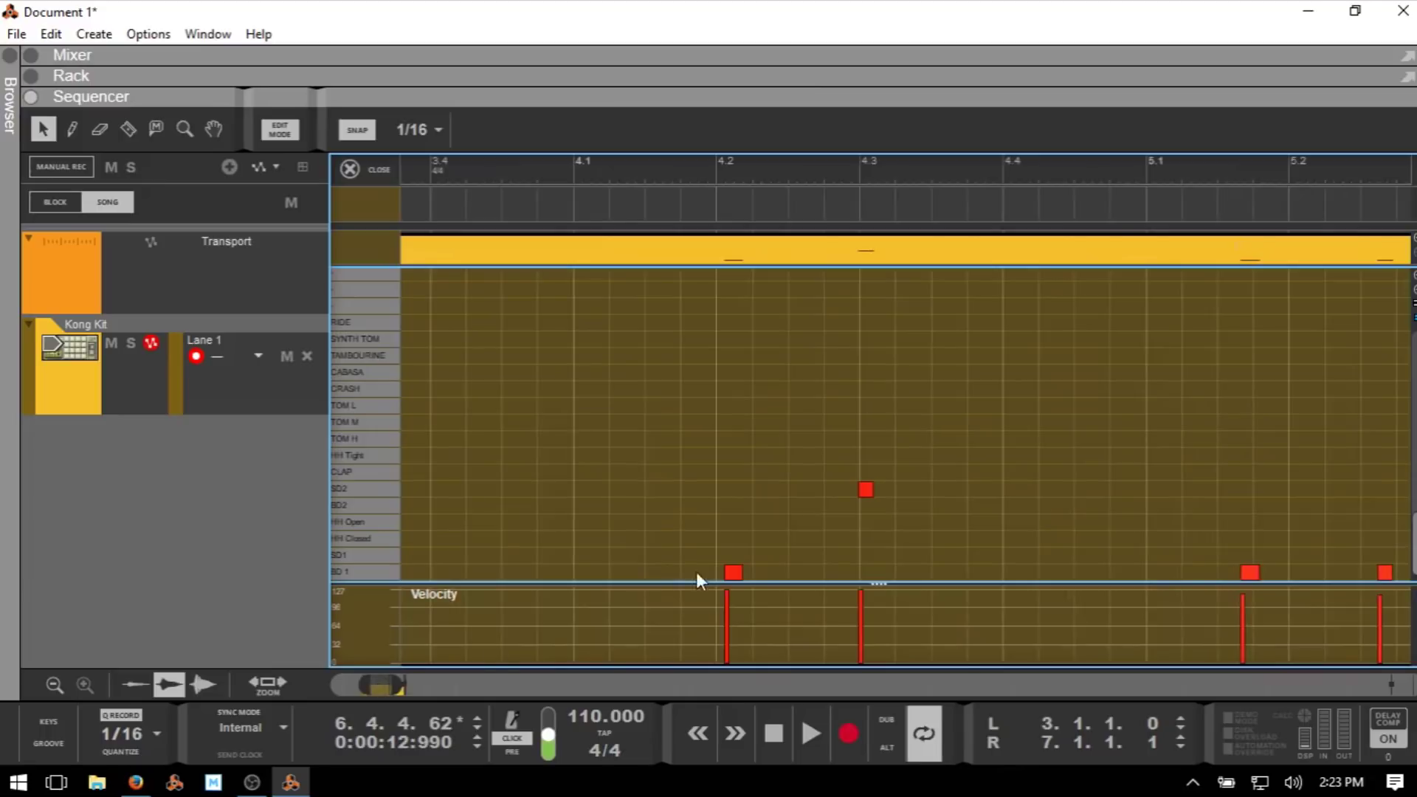
{"action": "scroll", "coordinate": [925, 452], "scroll_direction": "left", "scroll_amount": 5}
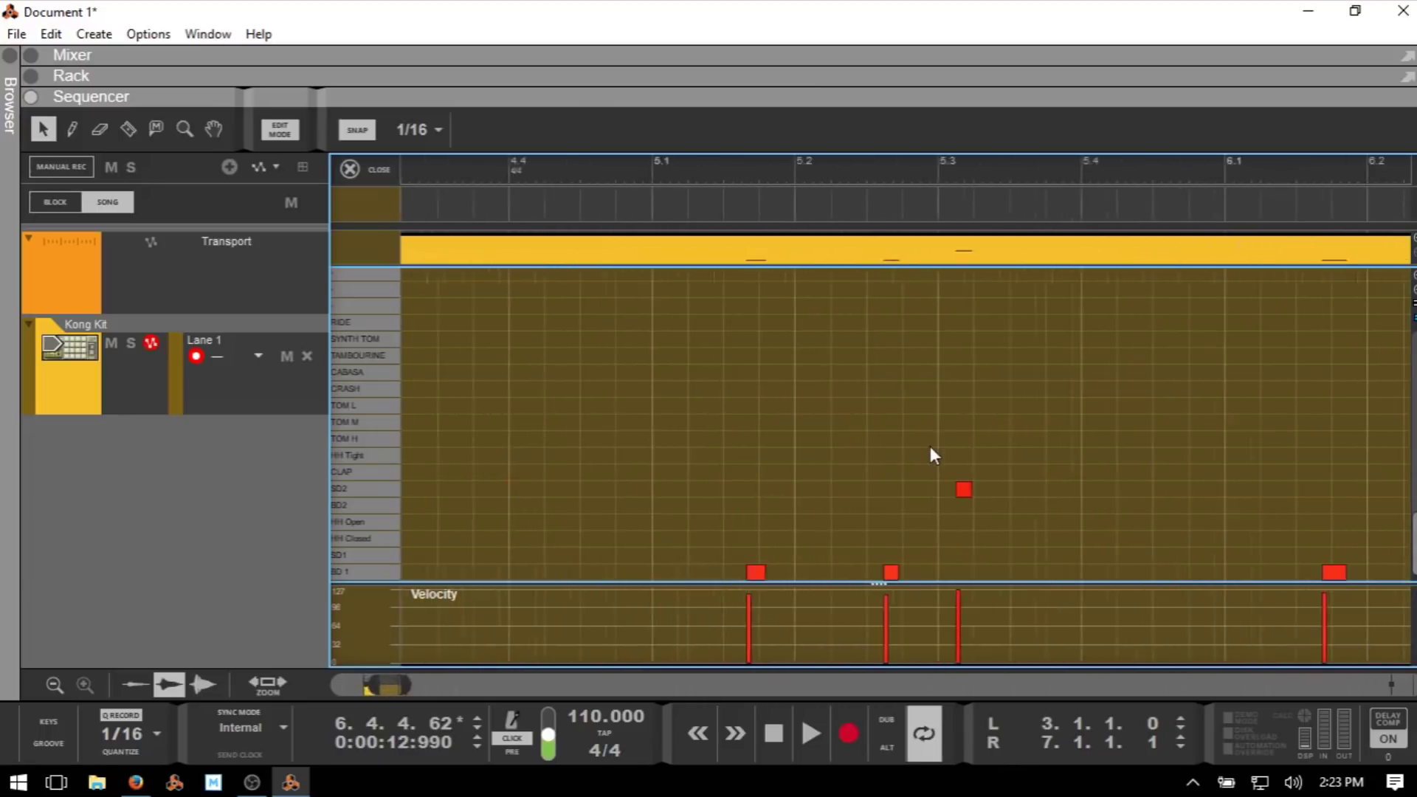
{"action": "scroll", "coordinate": [923, 458], "scroll_direction": "right", "scroll_amount": 9}
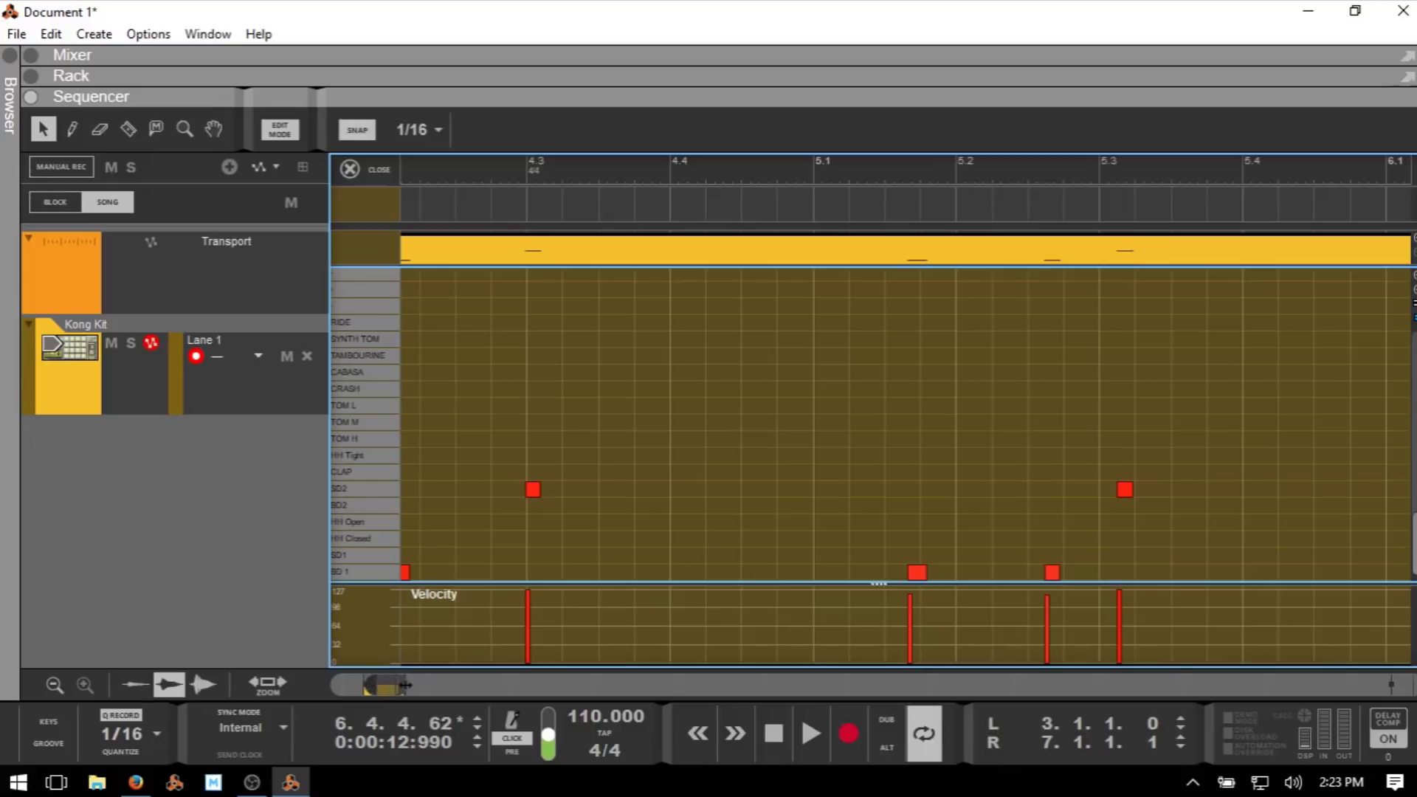
{"action": "mouse_move", "coordinate": [405, 685]}
{"action": "left_mouse_down"}
{"action": "mouse_move", "coordinate": [458, 691]}
{"action": "mouse_move", "coordinate": [393, 685]}
{"action": "left_mouse_up"}
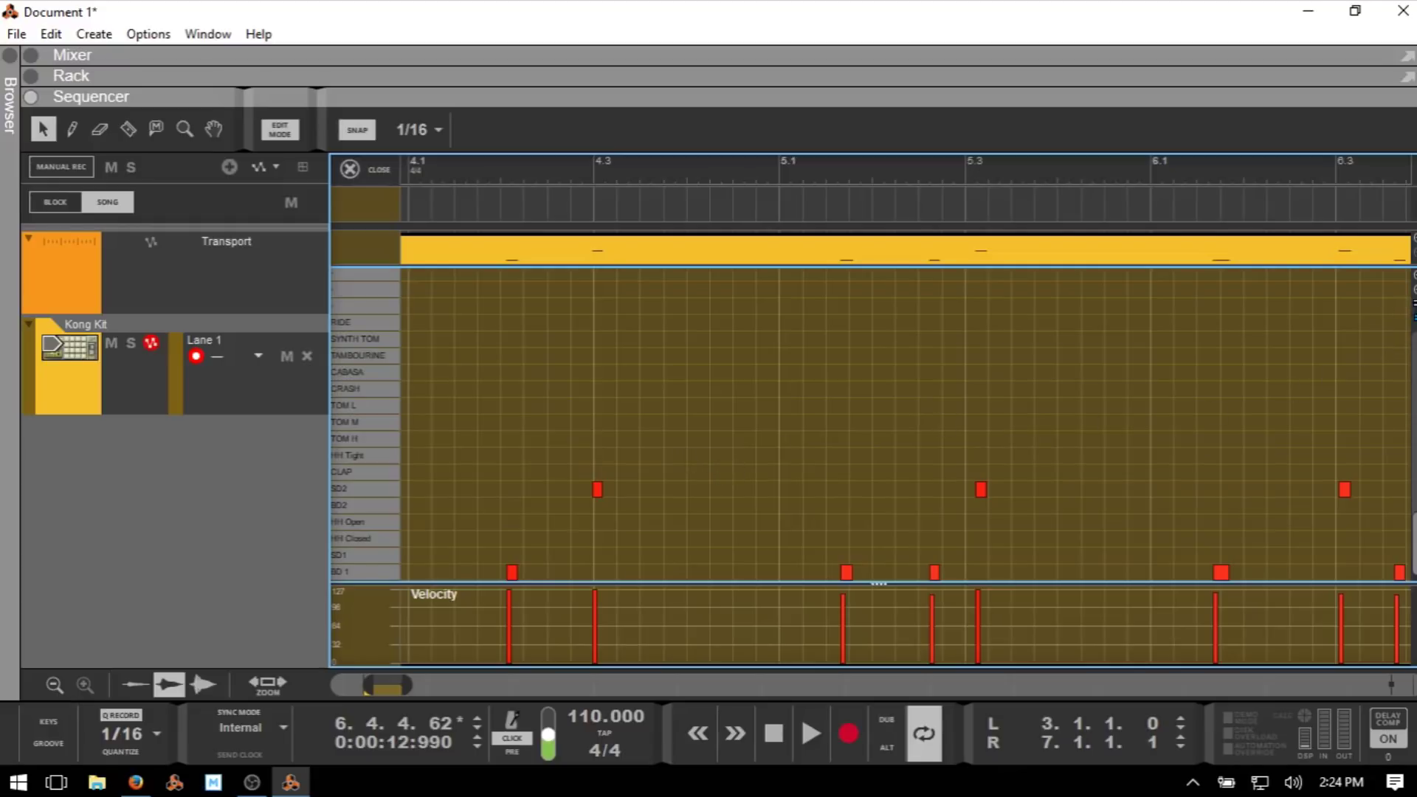
Switch the note editor to Key Edit and audition the C1 key on its piano keyboard.
{"action": "left_click", "coordinate": [1413, 307]}
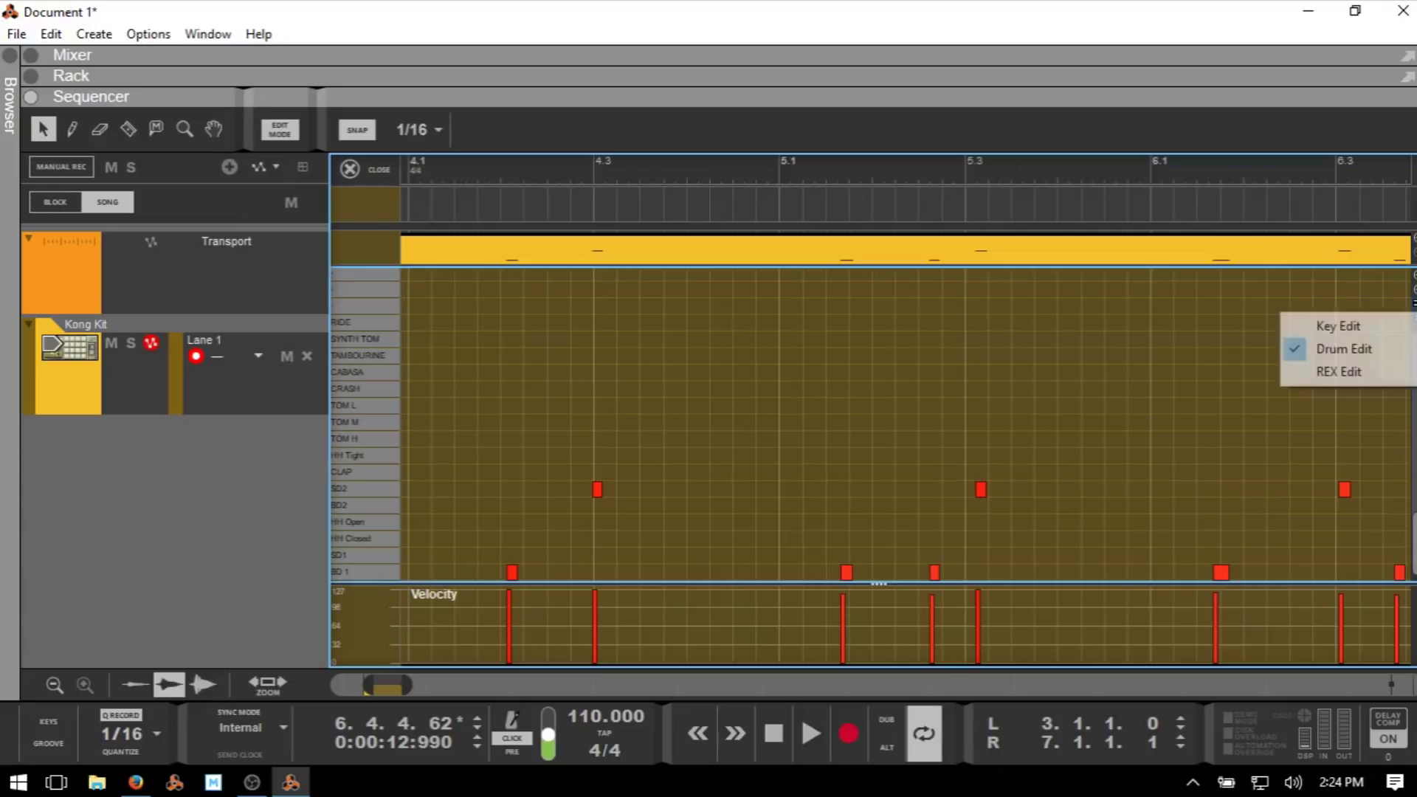
{"action": "left_click", "coordinate": [1345, 327]}
{"action": "scroll", "coordinate": [487, 414], "scroll_direction": "down", "scroll_amount": 2}
{"action": "scroll", "coordinate": [405, 366], "scroll_direction": "up", "scroll_amount": 4}
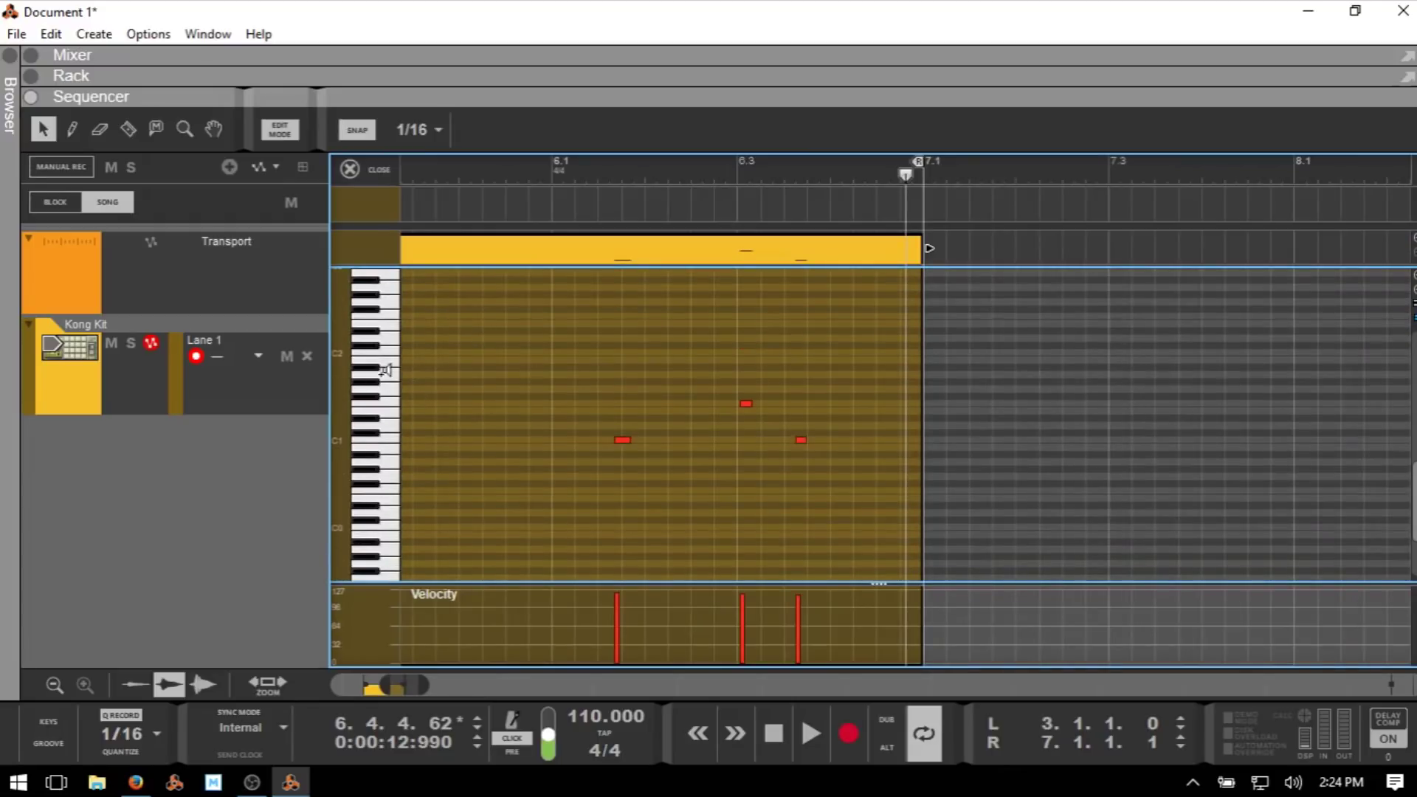
{"action": "left_click", "coordinate": [385, 443]}
Try the REX Edit view before returning the note editor to Drum Edit with the named drum lanes in view.
{"action": "right_click", "coordinate": [1280, 311]}
{"action": "left_click", "coordinate": [1350, 378]}
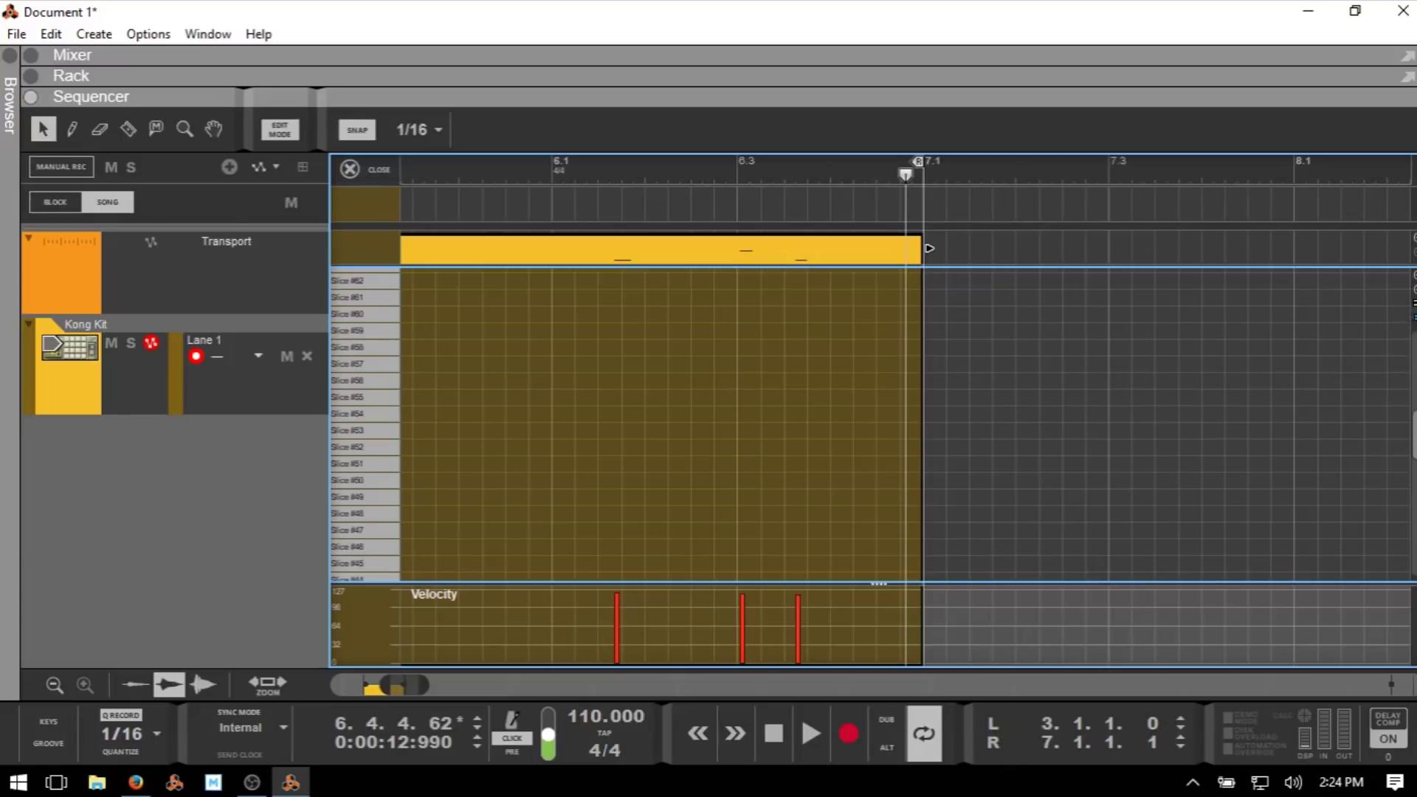
{"action": "left_click", "coordinate": [1413, 317]}
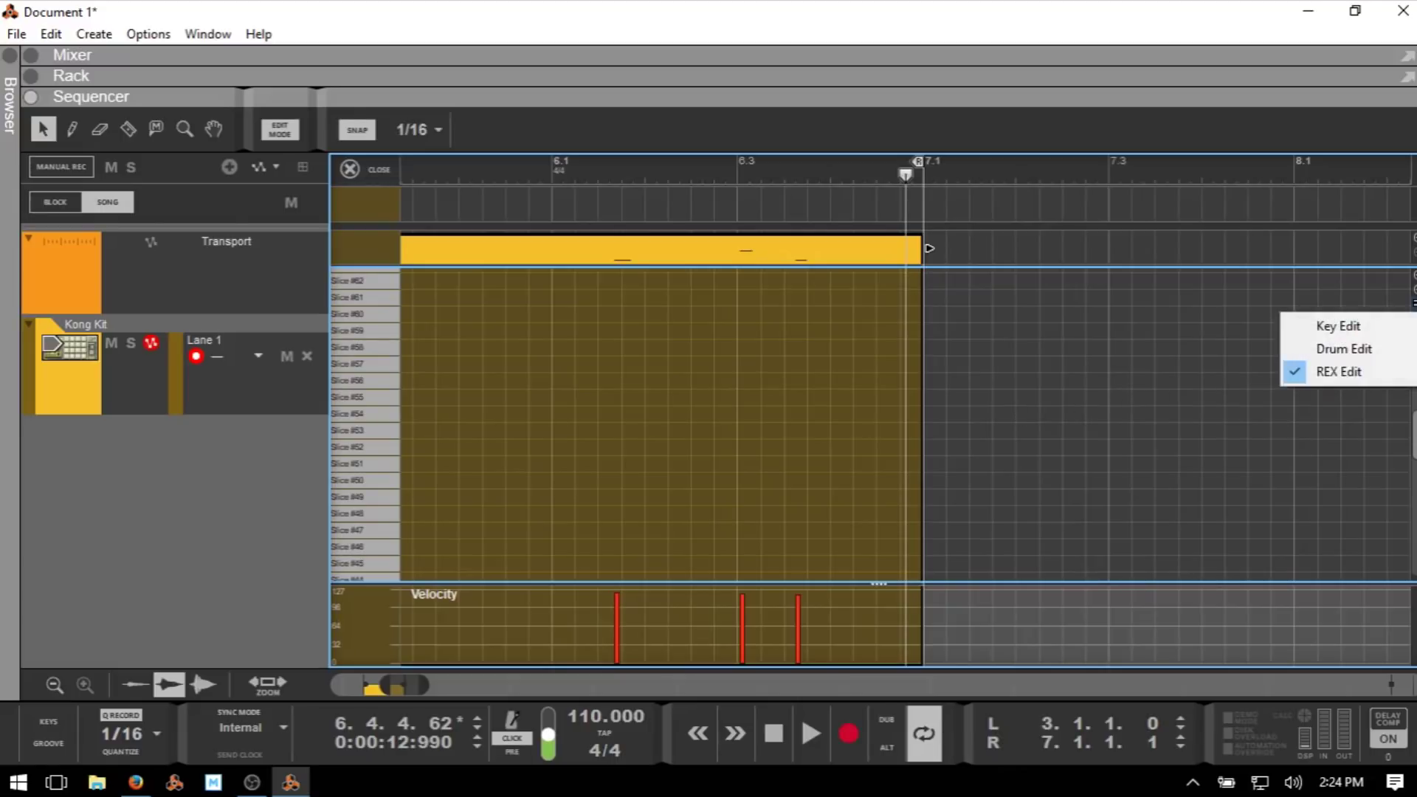
{"action": "left_click", "coordinate": [1331, 351]}
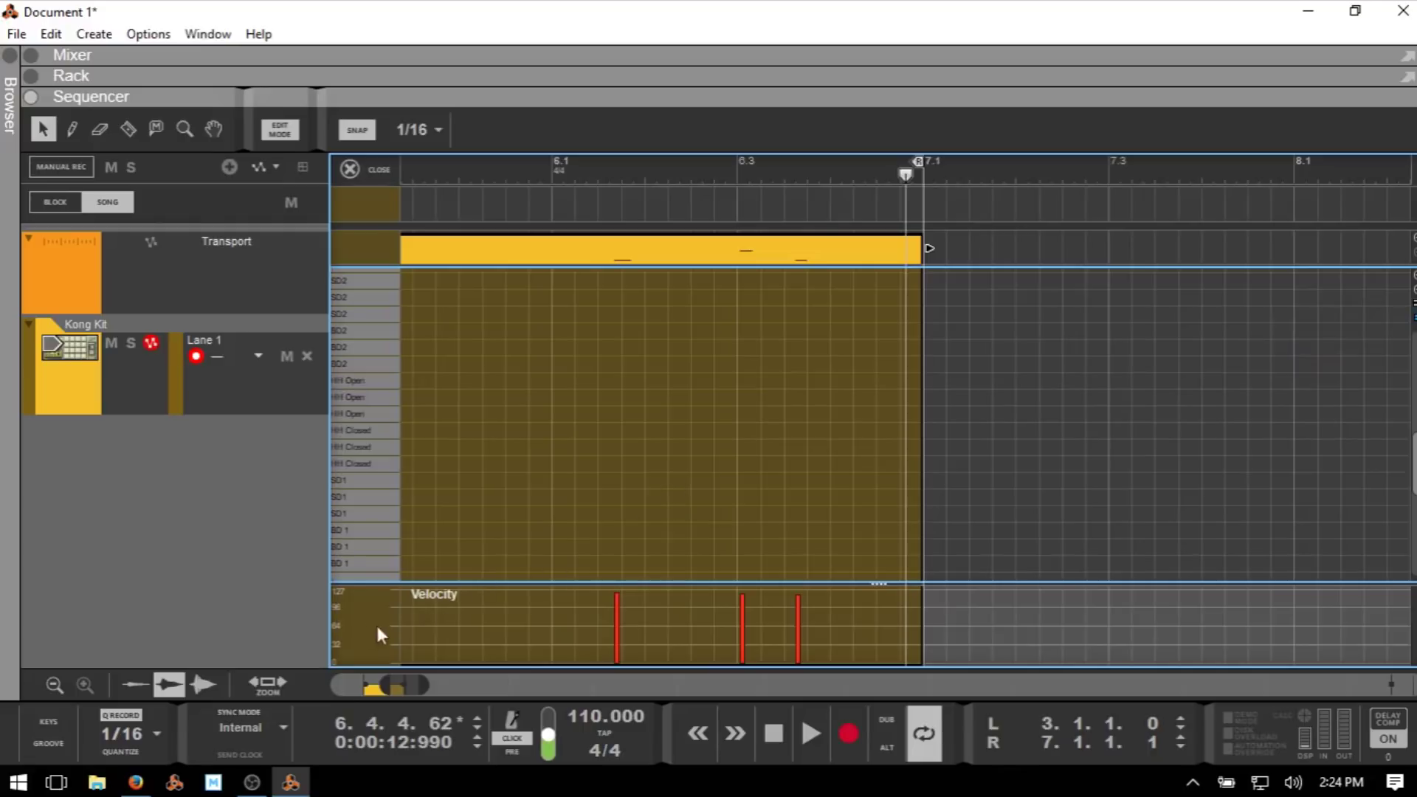
{"action": "scroll", "coordinate": [374, 399], "scroll_direction": "up", "scroll_amount": 5}
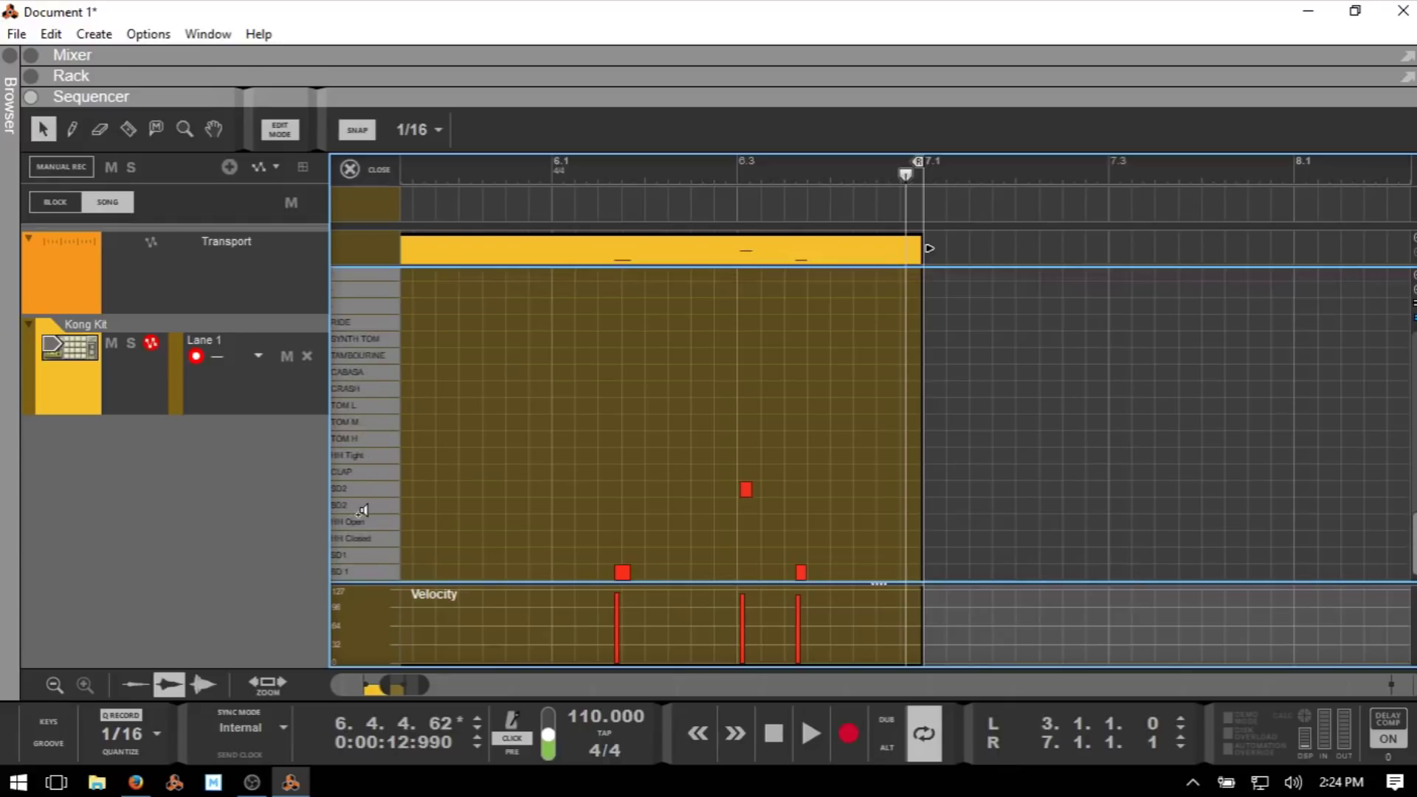
Rename pad 1 of the Kong drum machine in the rack as Bass Drum.
{"action": "key", "text": "F6"}
{"action": "scroll", "coordinate": [485, 428], "scroll_direction": "down", "scroll_amount": 3}
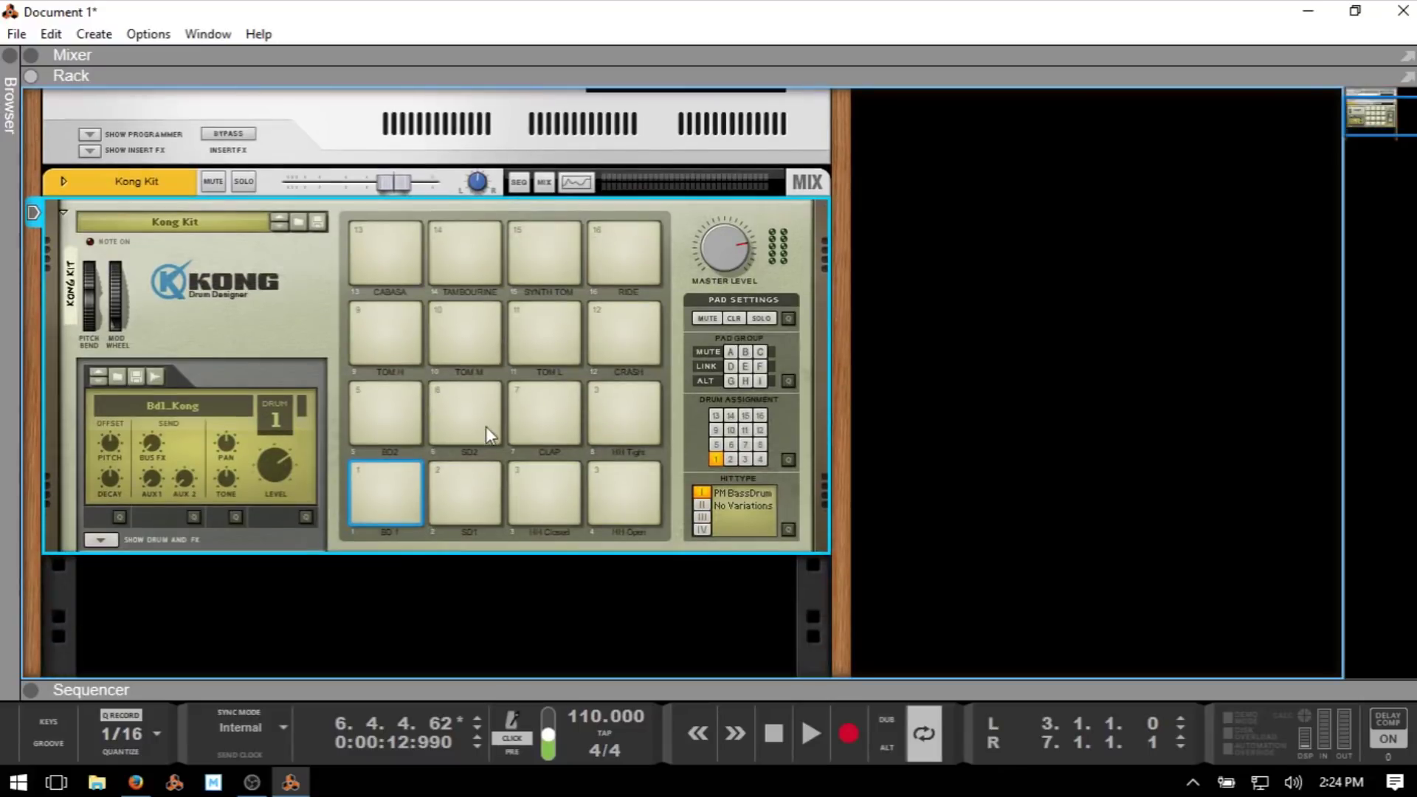
{"action": "double_click", "coordinate": [391, 534]}
{"action": "type", "text": "Bass Drum"}
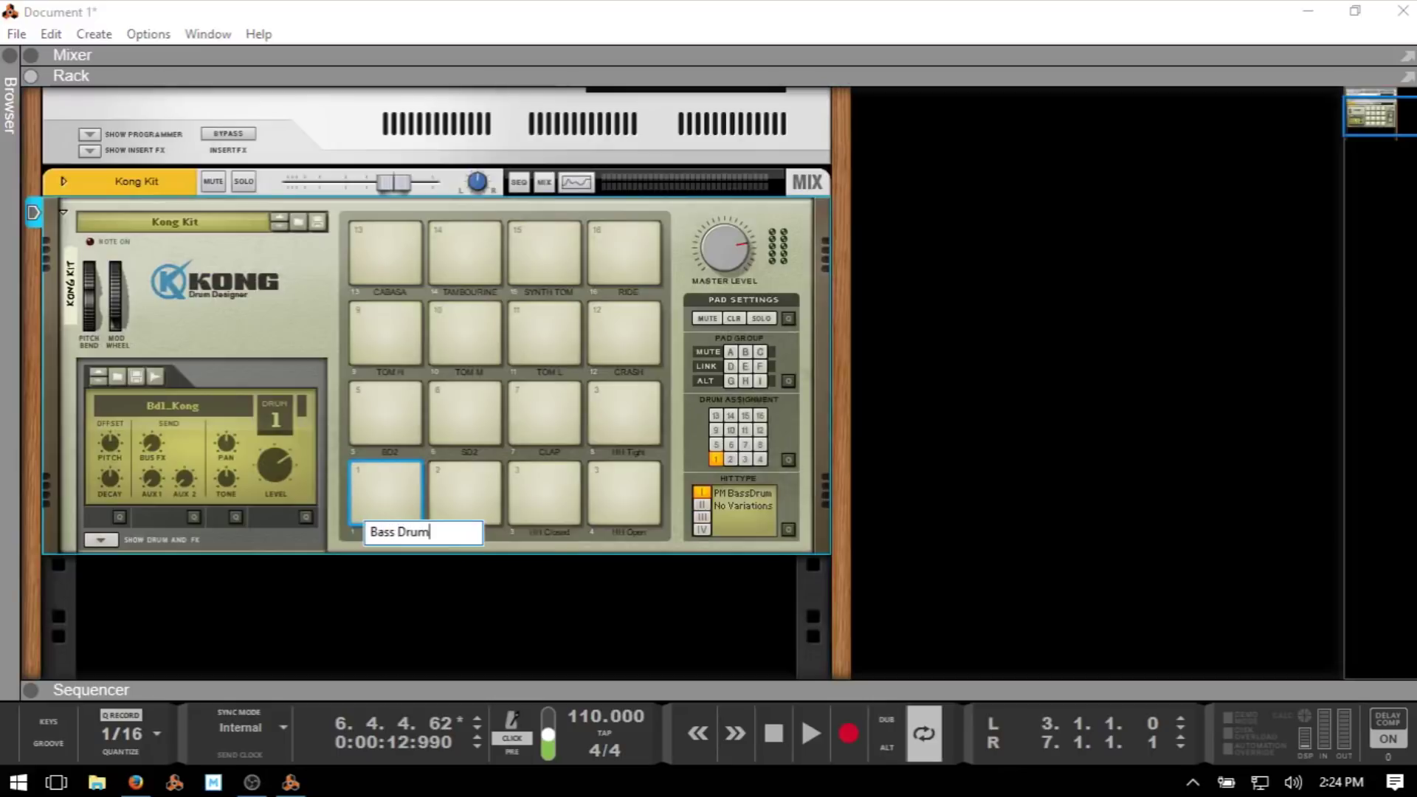
{"action": "key", "text": "Return"}
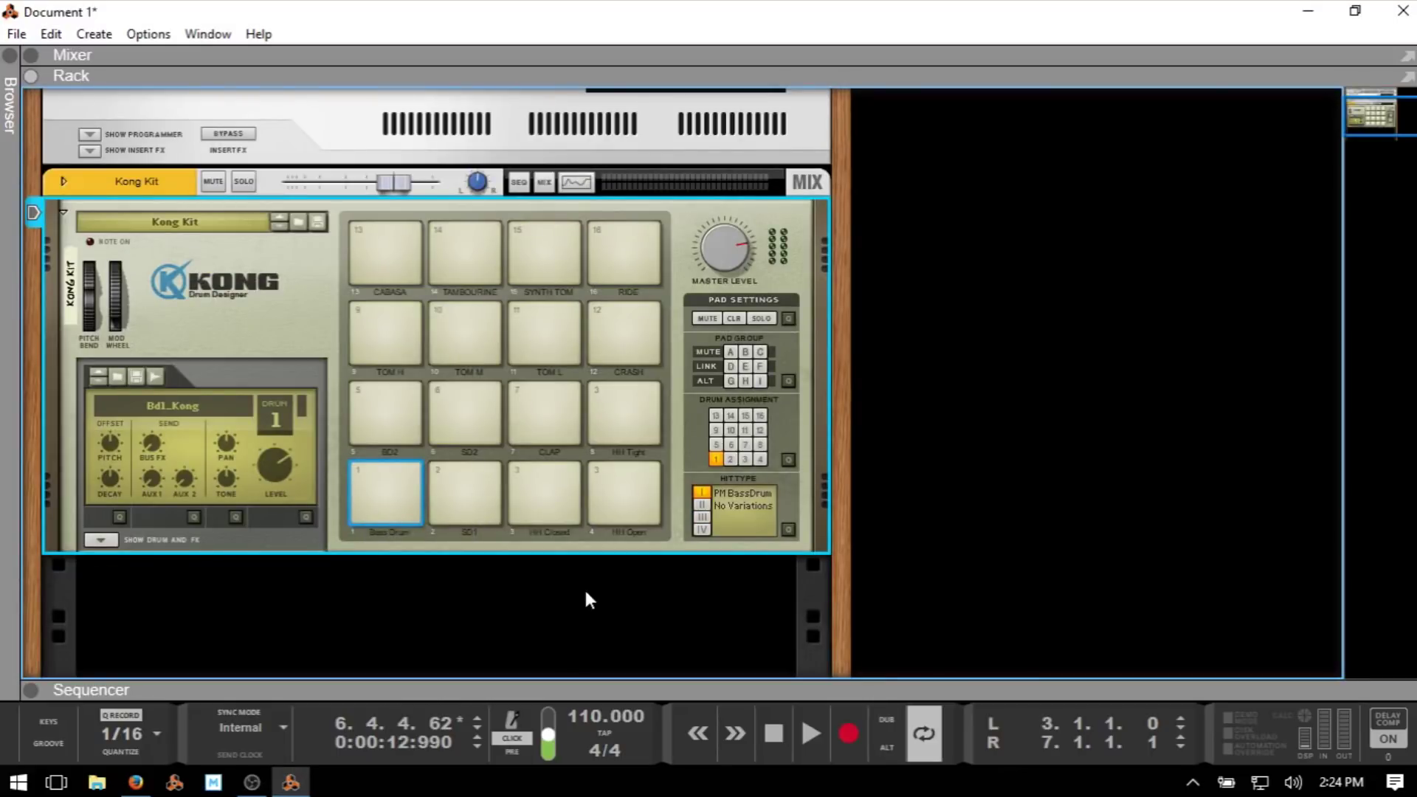
Return to the sequencer and audition the Bass Drum lane in the note editor.
{"action": "key", "text": "F7"}
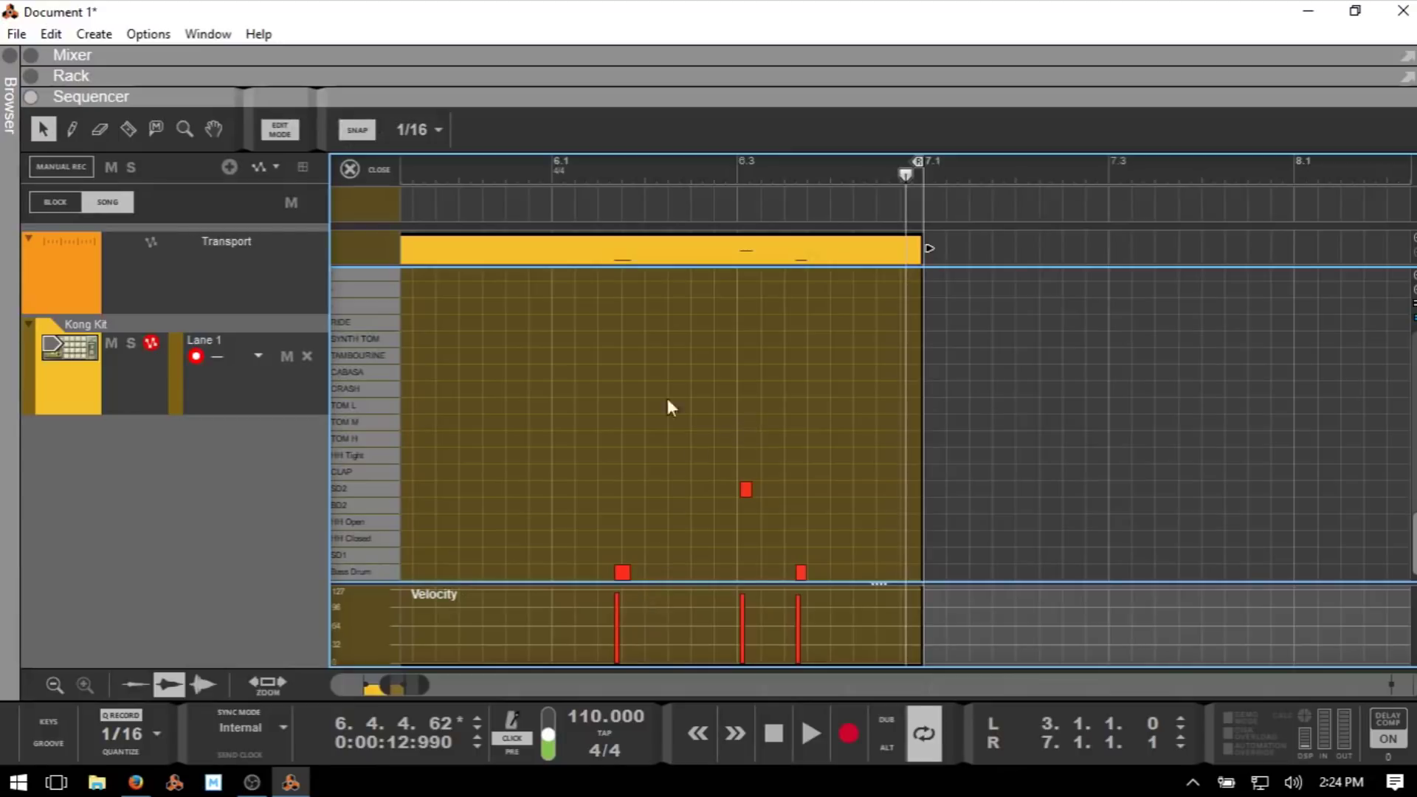
{"action": "left_click", "coordinate": [356, 570]}
{"action": "left_click", "coordinate": [354, 569]}
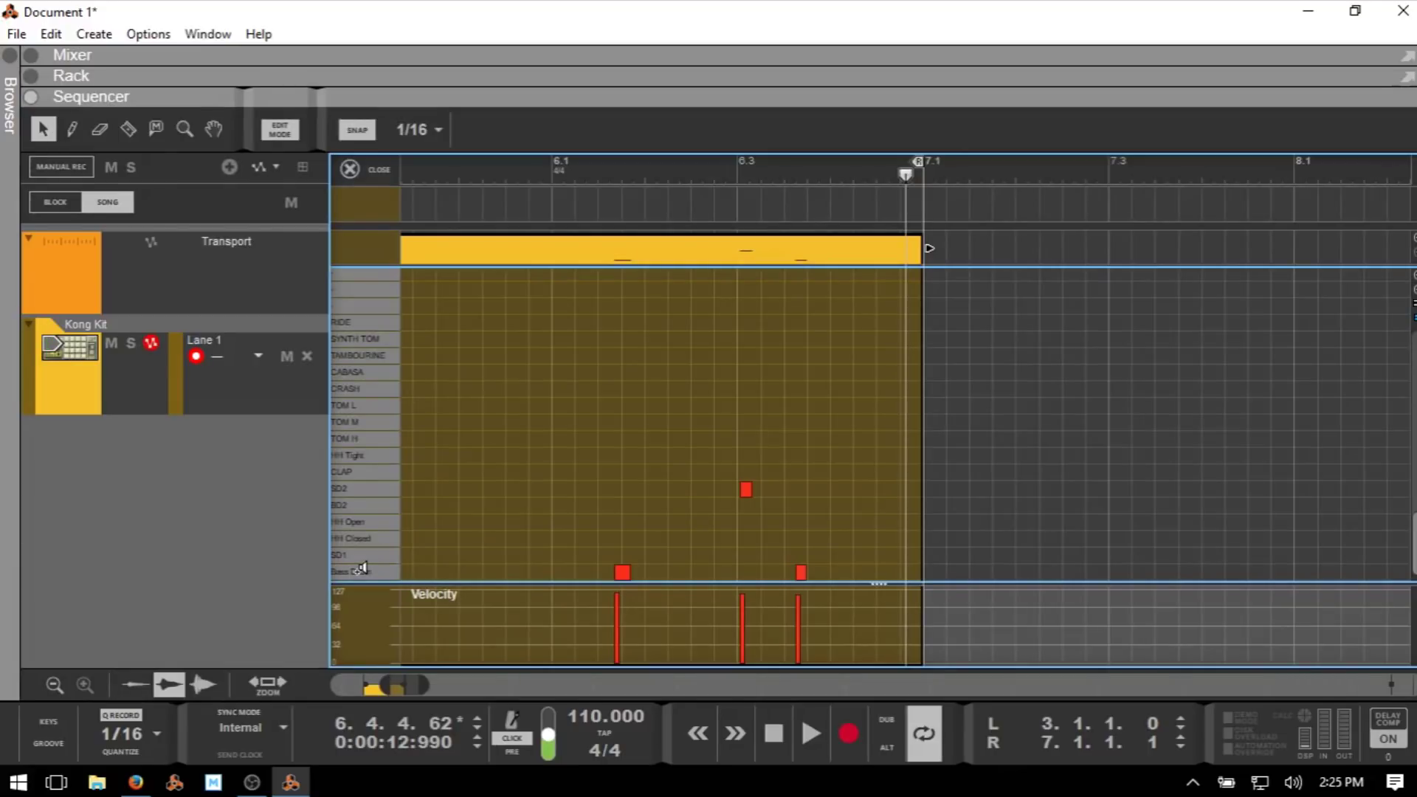
Select all notes in the Kong Kit clip and quantize them to 1/16.
{"action": "mouse_move", "coordinate": [412, 685]}
{"action": "left_mouse_down"}
{"action": "mouse_move", "coordinate": [393, 686]}
{"action": "mouse_move", "coordinate": [429, 686]}
{"action": "left_mouse_up"}
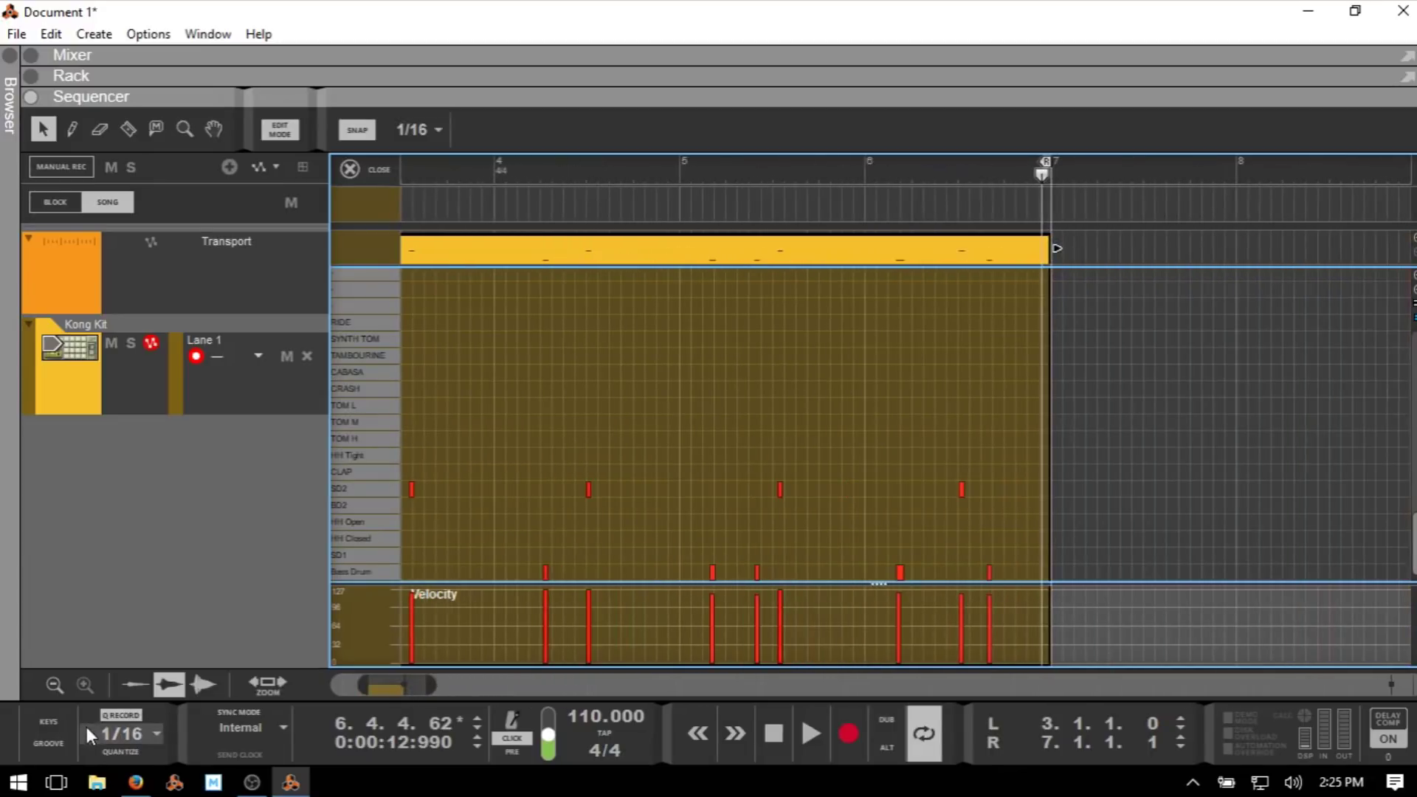
{"action": "left_click_drag", "start_coordinate": [402, 685], "coordinate": [393, 685]}
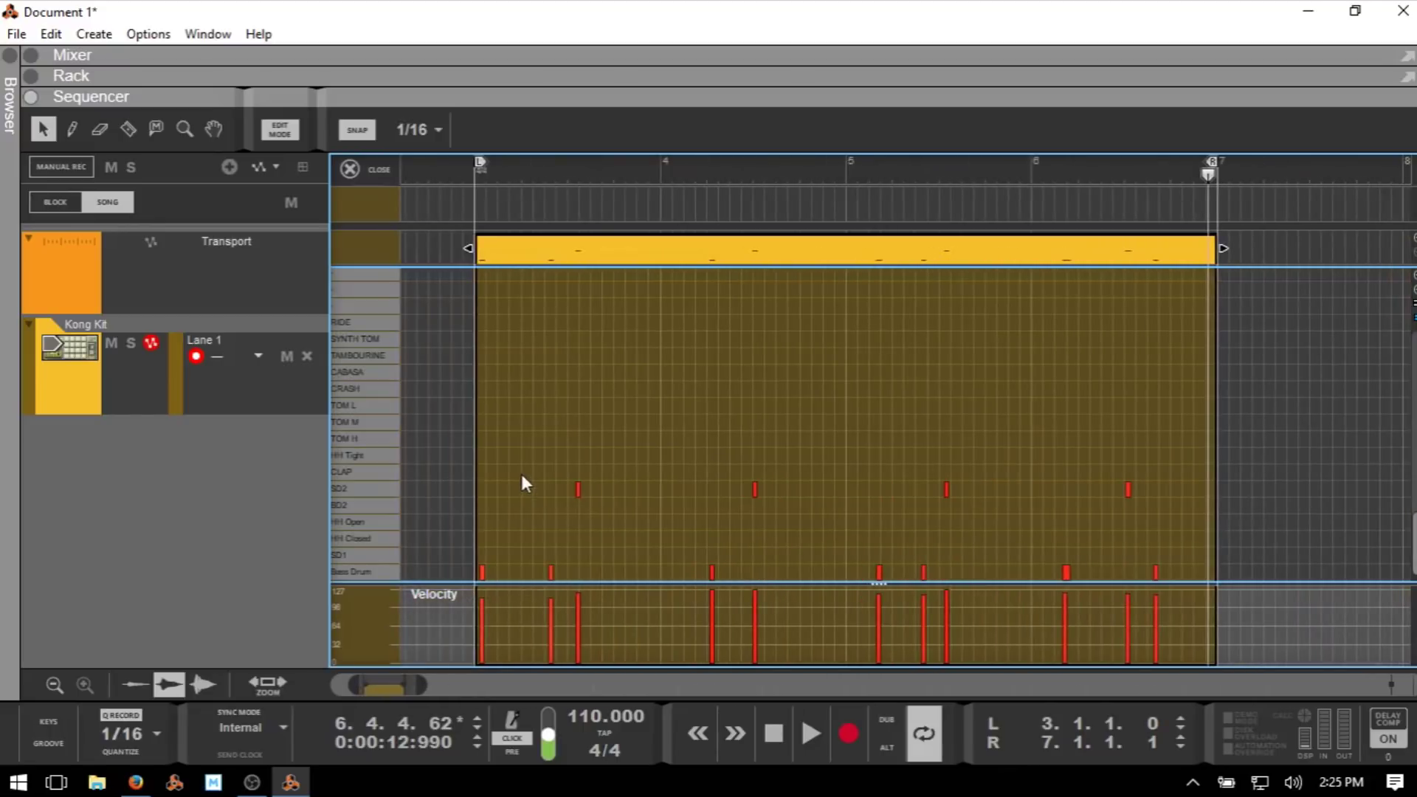
{"action": "key", "text": "ctrl+a"}
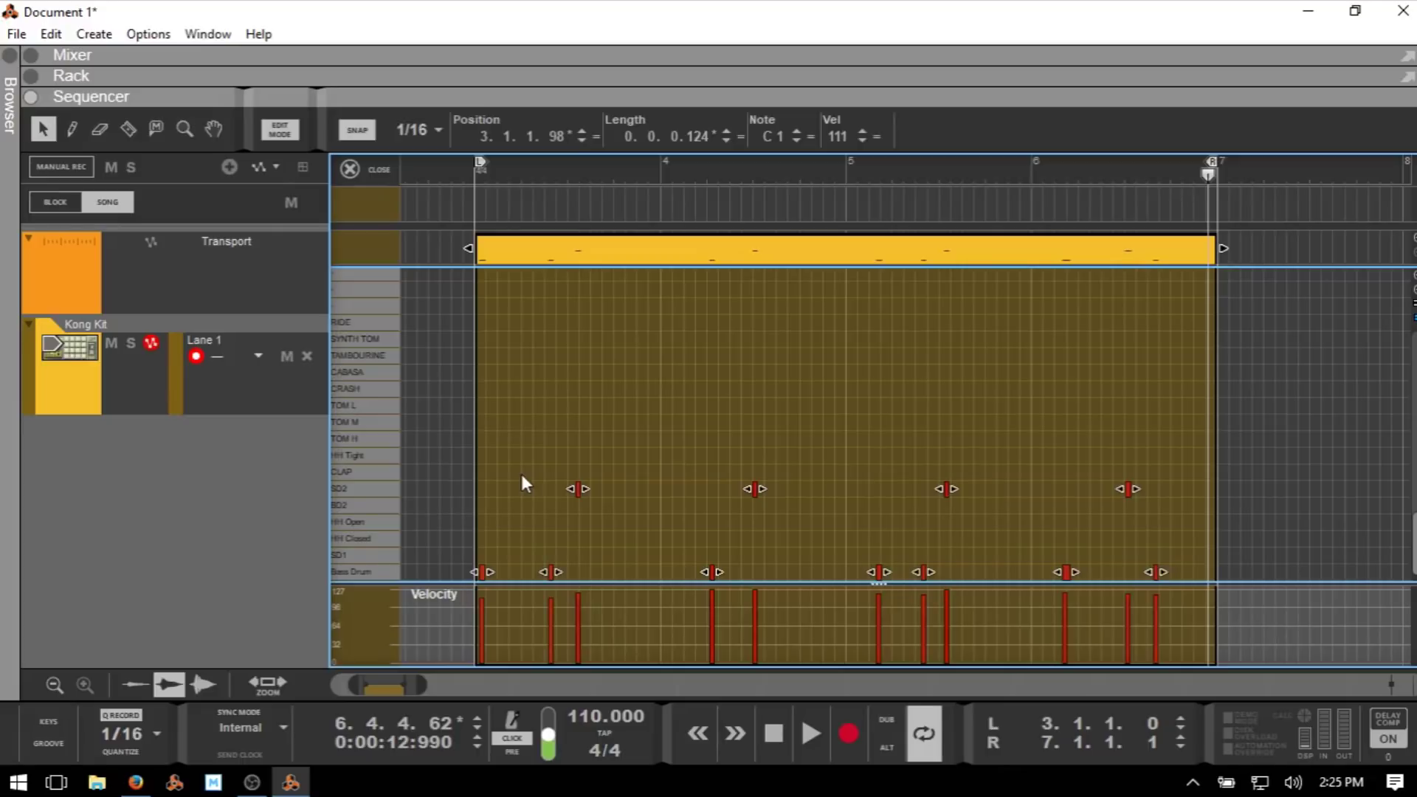
{"action": "left_click", "coordinate": [118, 752]}
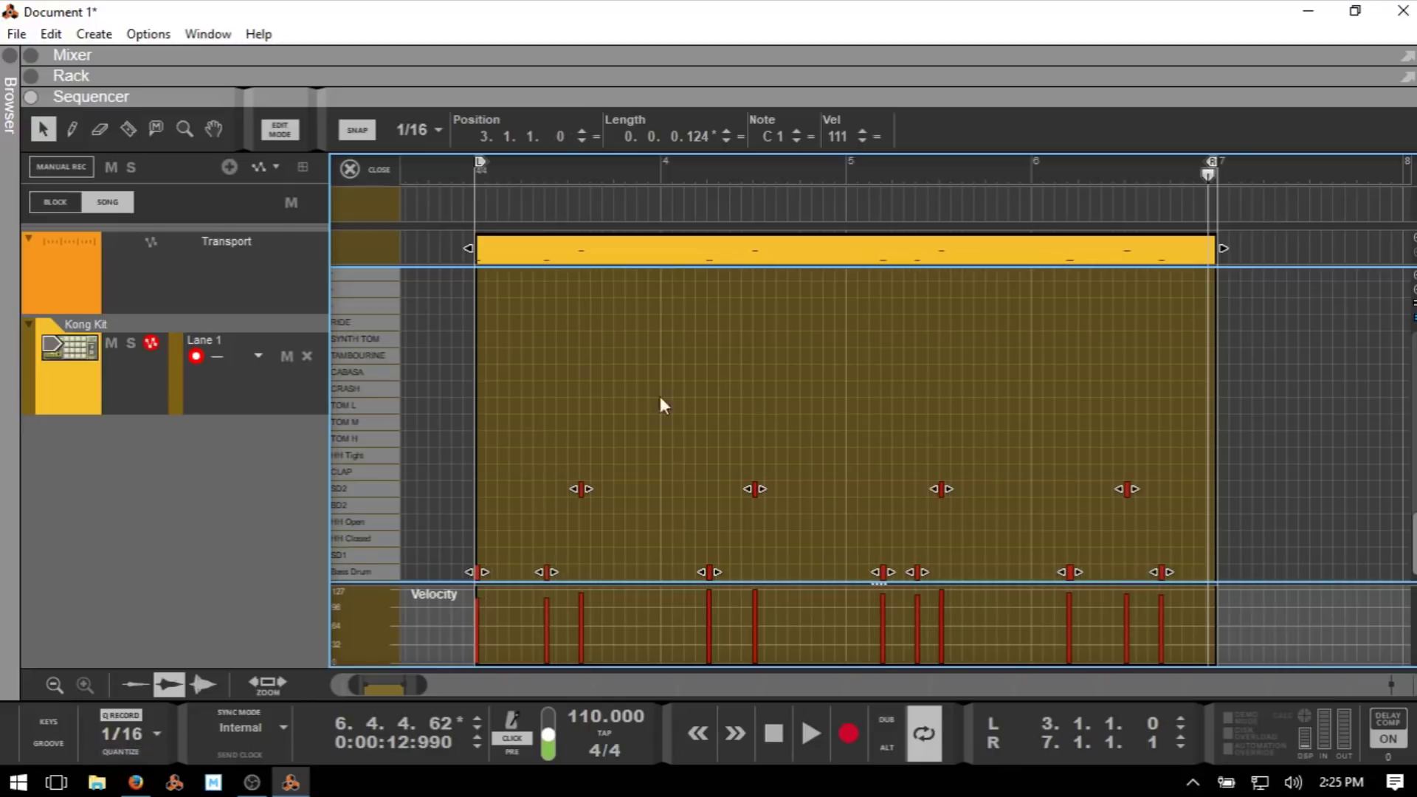
Play back the quantized drum loop, stop it, and review the available quantize values without changing the 1/16 setting.
{"action": "left_click", "coordinate": [454, 171]}
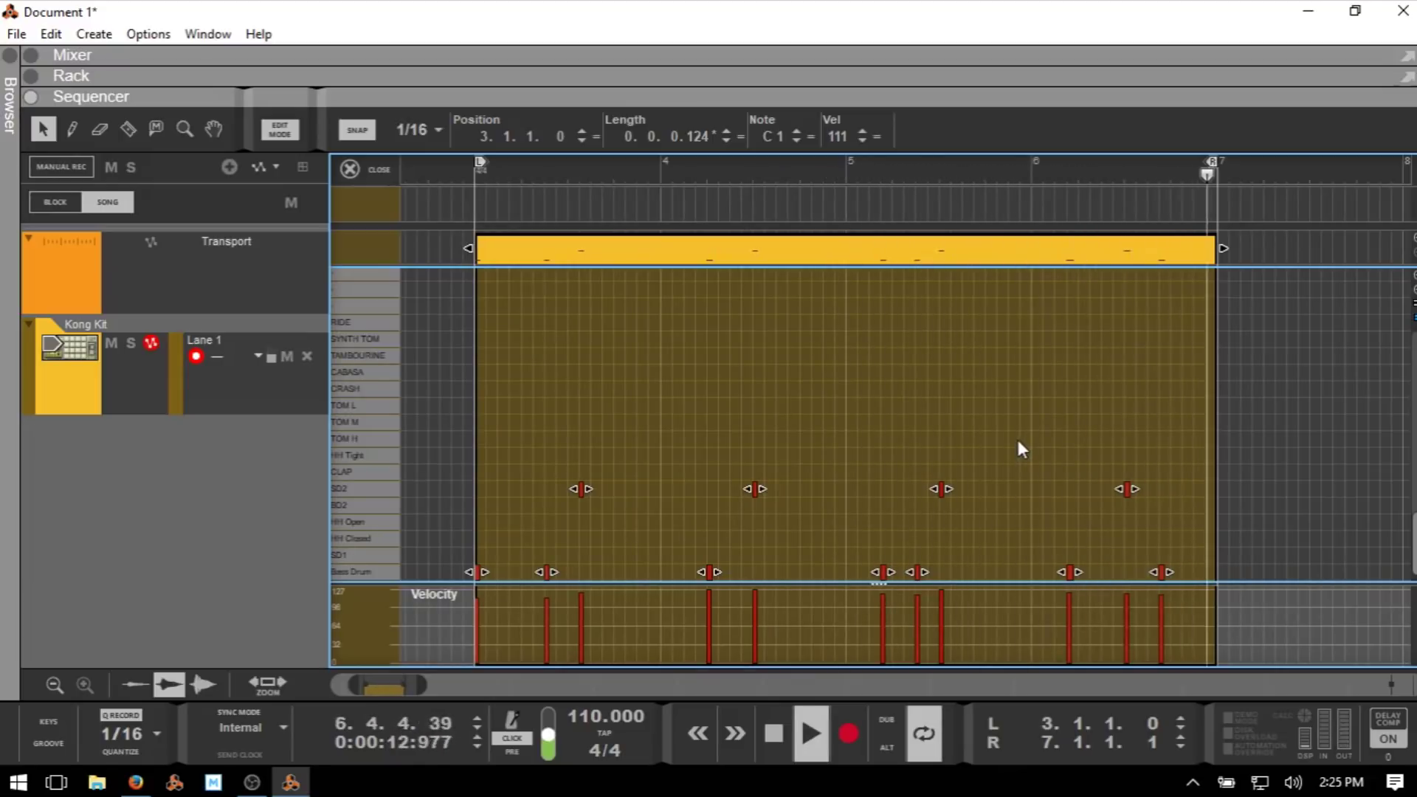
{"action": "key", "text": "space"}
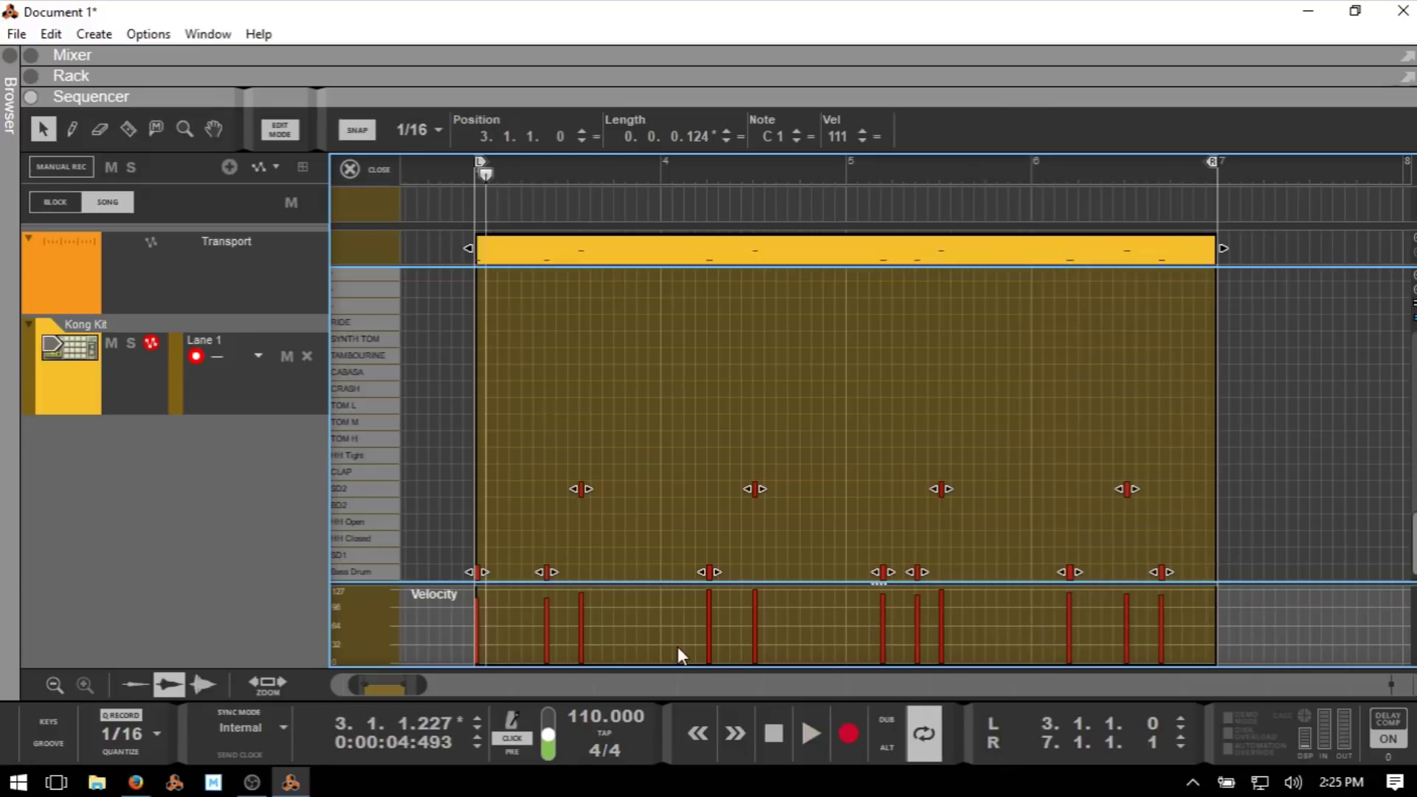
{"action": "left_click", "coordinate": [133, 736]}
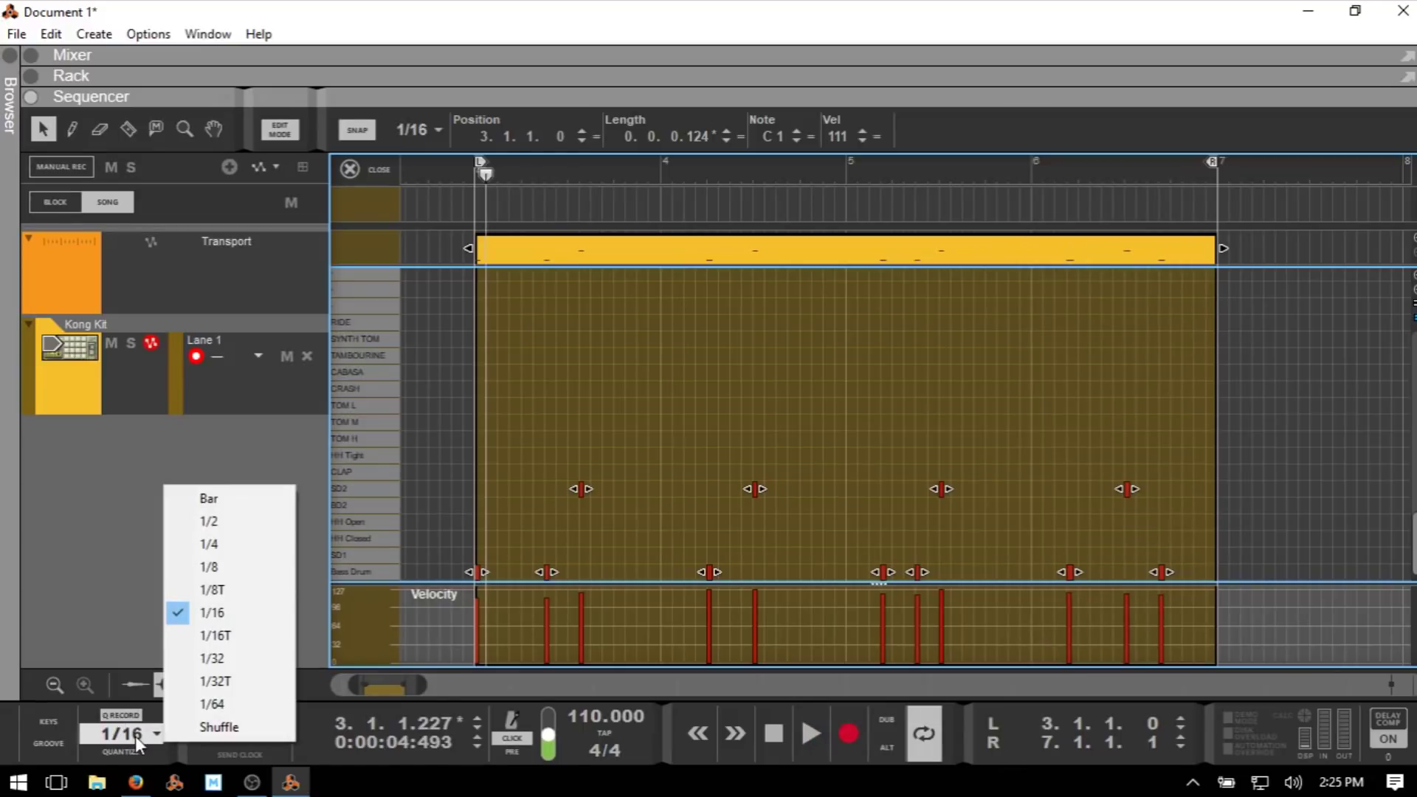
{"action": "left_click", "coordinate": [6, 729]}
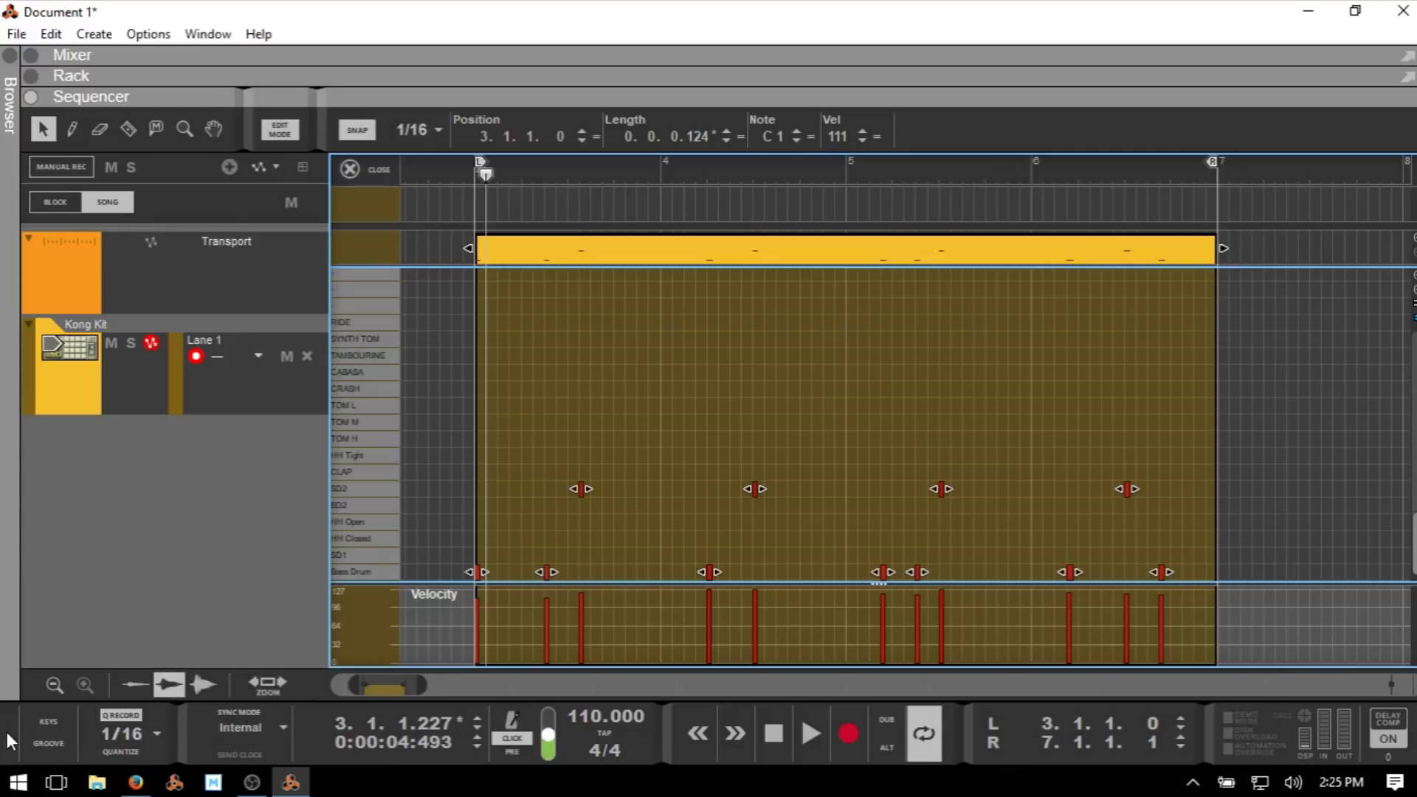
Set the velocity of the Bass Drum note at position 4.2.1 to 50.
{"action": "left_click", "coordinate": [679, 424]}
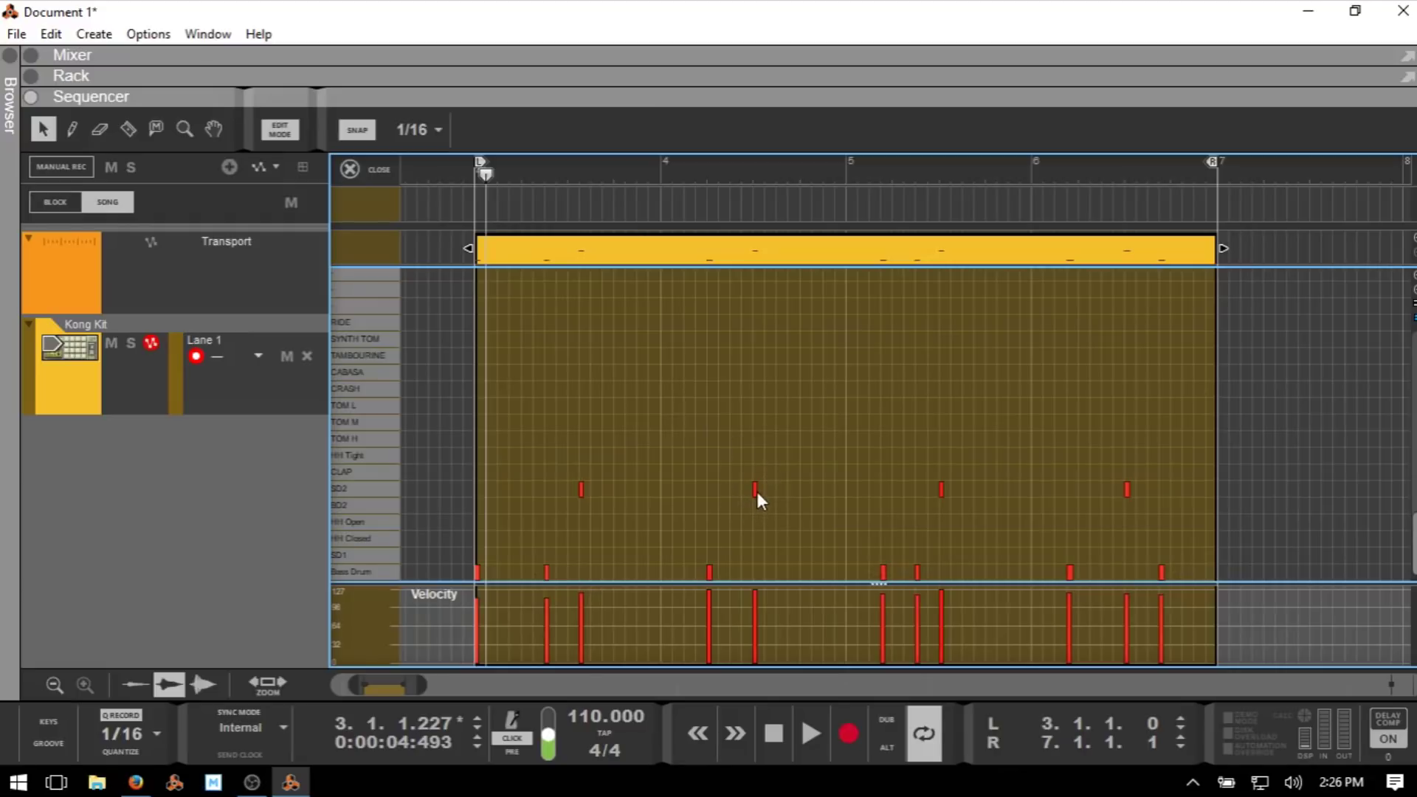
{"action": "left_click", "coordinate": [712, 570]}
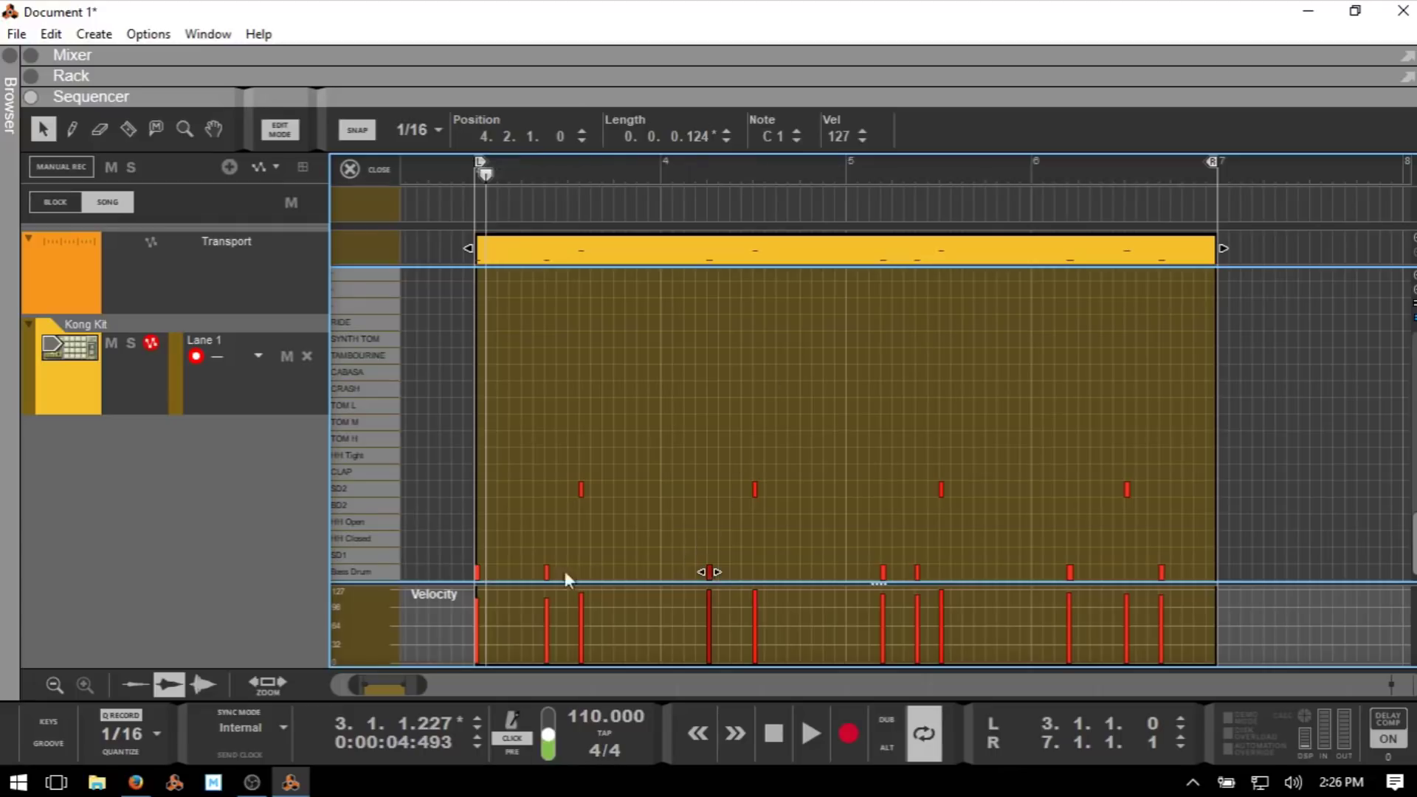
{"action": "left_click", "coordinate": [840, 140]}
{"action": "type", "text": "50"}
{"action": "key", "text": "Return"}
Redraw the velocity bar of the Bass Drum note at 4.2.1 with the Pencil tool, raising it toward the maximum.
{"action": "key", "text": "w"}
{"action": "left_click", "coordinate": [710, 638]}
{"action": "mouse_move", "coordinate": [715, 626]}
{"action": "left_mouse_down"}
{"action": "mouse_move", "coordinate": [711, 578]}
{"action": "mouse_move", "coordinate": [715, 632]}
{"action": "mouse_move", "coordinate": [715, 600]}
{"action": "left_mouse_up"}
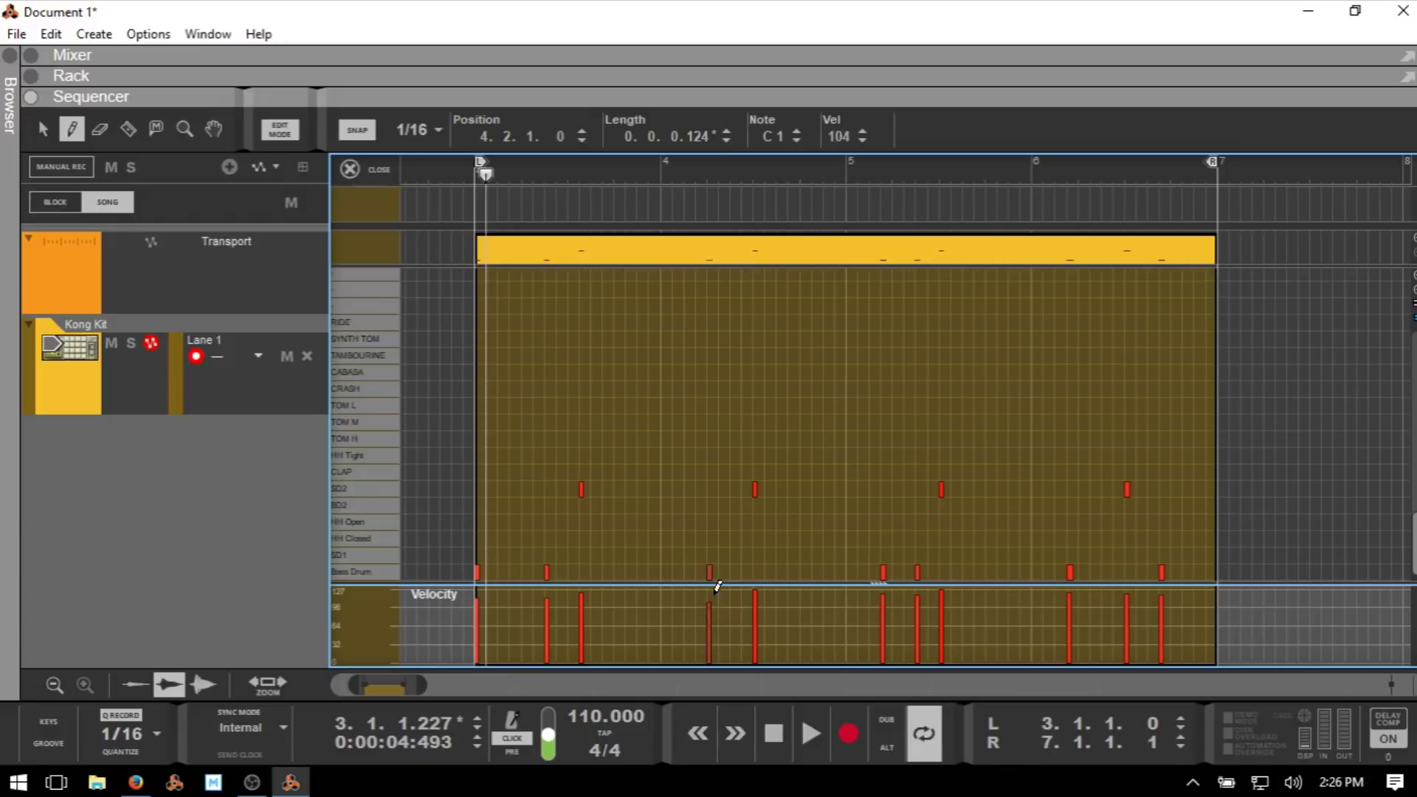
{"action": "mouse_move", "coordinate": [716, 601]}
{"action": "left_mouse_down"}
{"action": "mouse_move", "coordinate": [713, 632]}
{"action": "mouse_move", "coordinate": [712, 585]}
{"action": "left_mouse_up"}
Draw sixteenth-long notes at 4.2.1 on the E1 and TOM H drum lanes, then return to the Selection tool.
{"action": "left_click", "coordinate": [713, 501]}
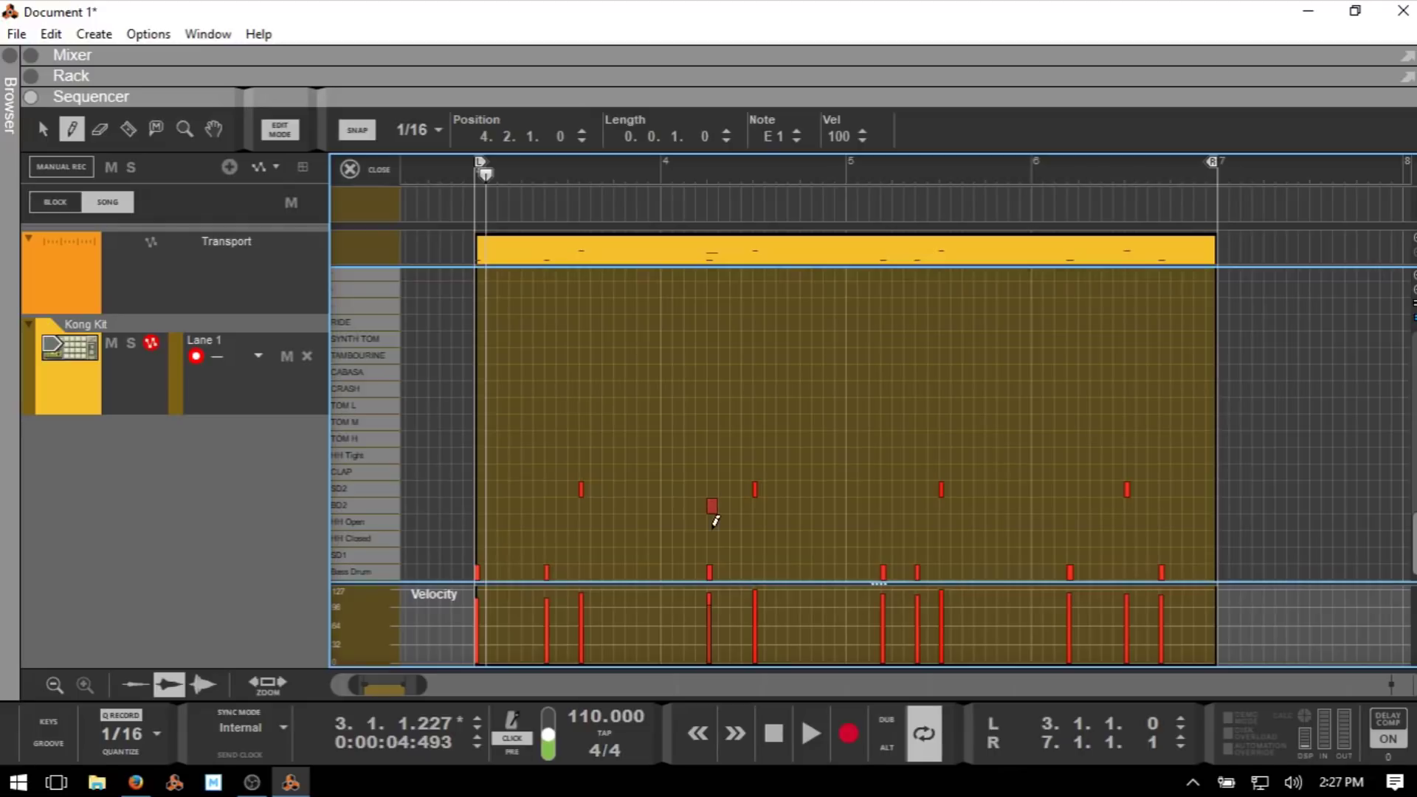
{"action": "left_click", "coordinate": [714, 439]}
{"action": "key", "text": "q"}
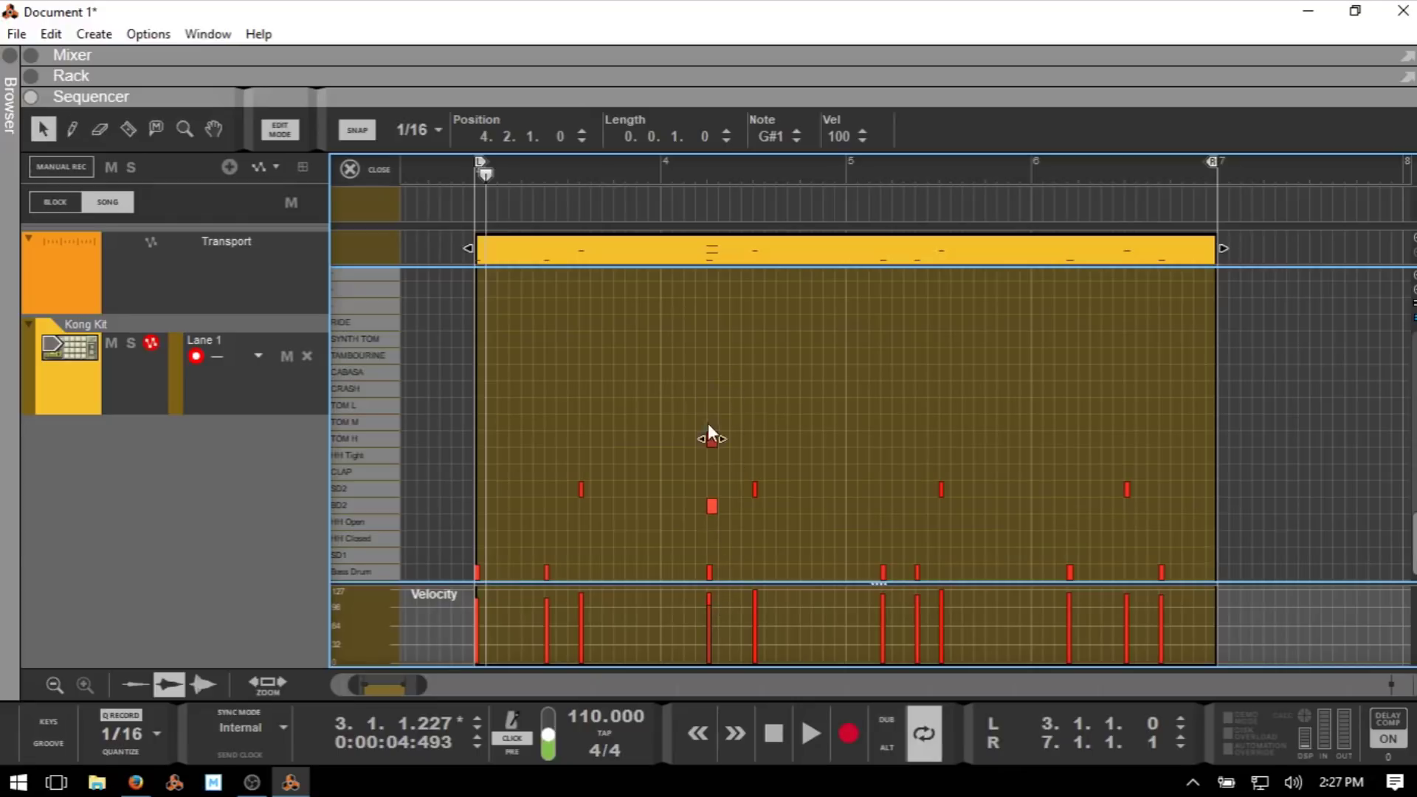
Select the new TOM H note at 4.2.1 and lower its velocity to 35 with the Pencil tool.
{"action": "left_click", "coordinate": [718, 507]}
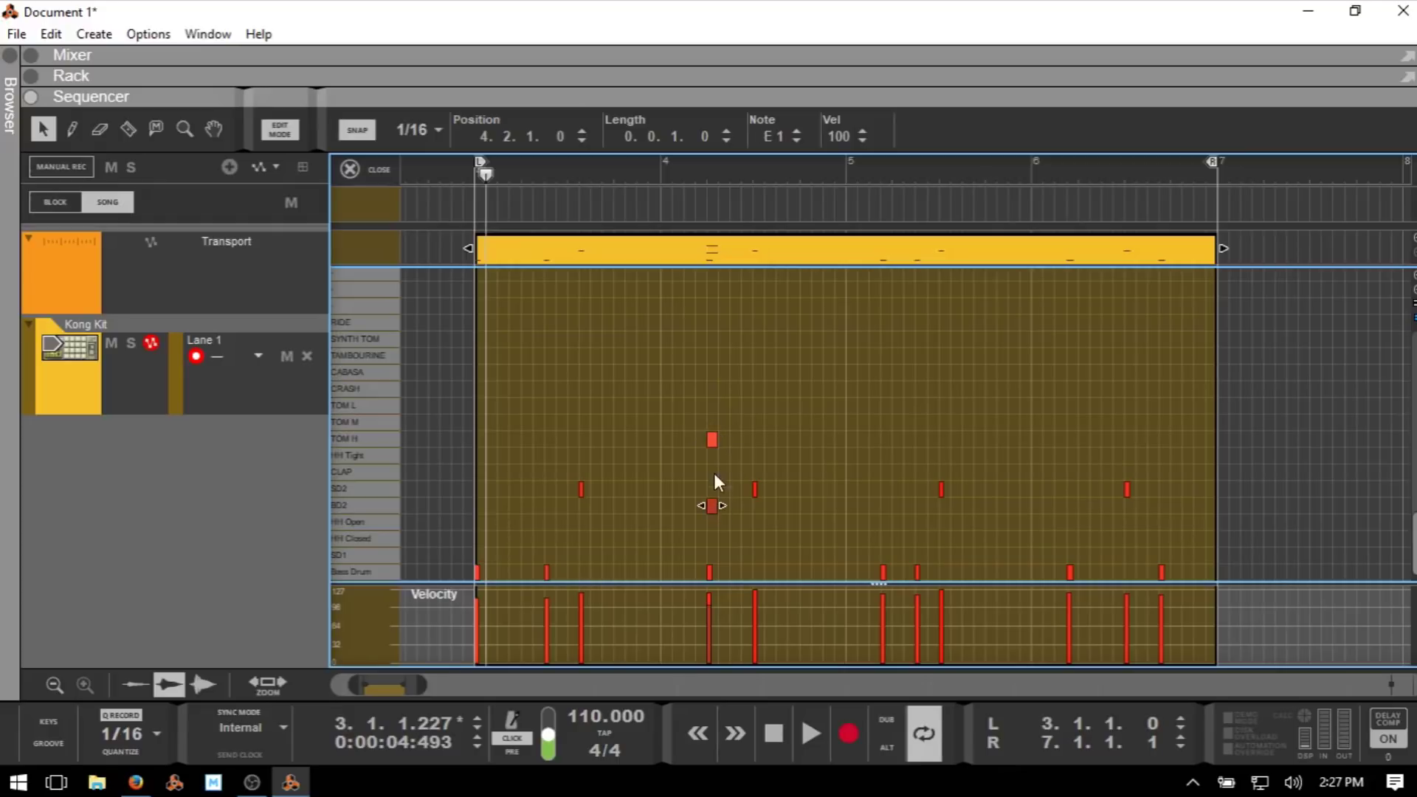
{"action": "left_click", "coordinate": [711, 440]}
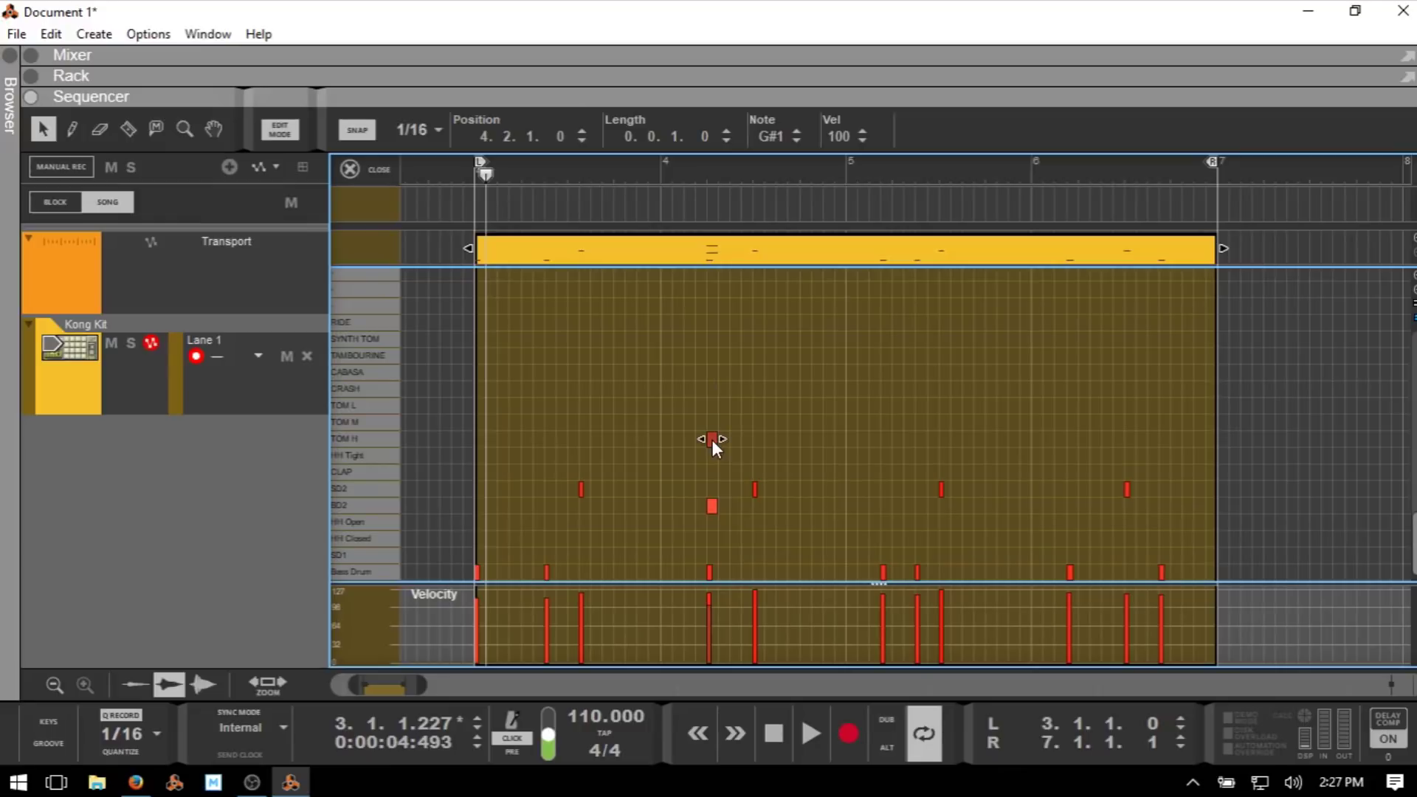
{"action": "key", "text": "w"}
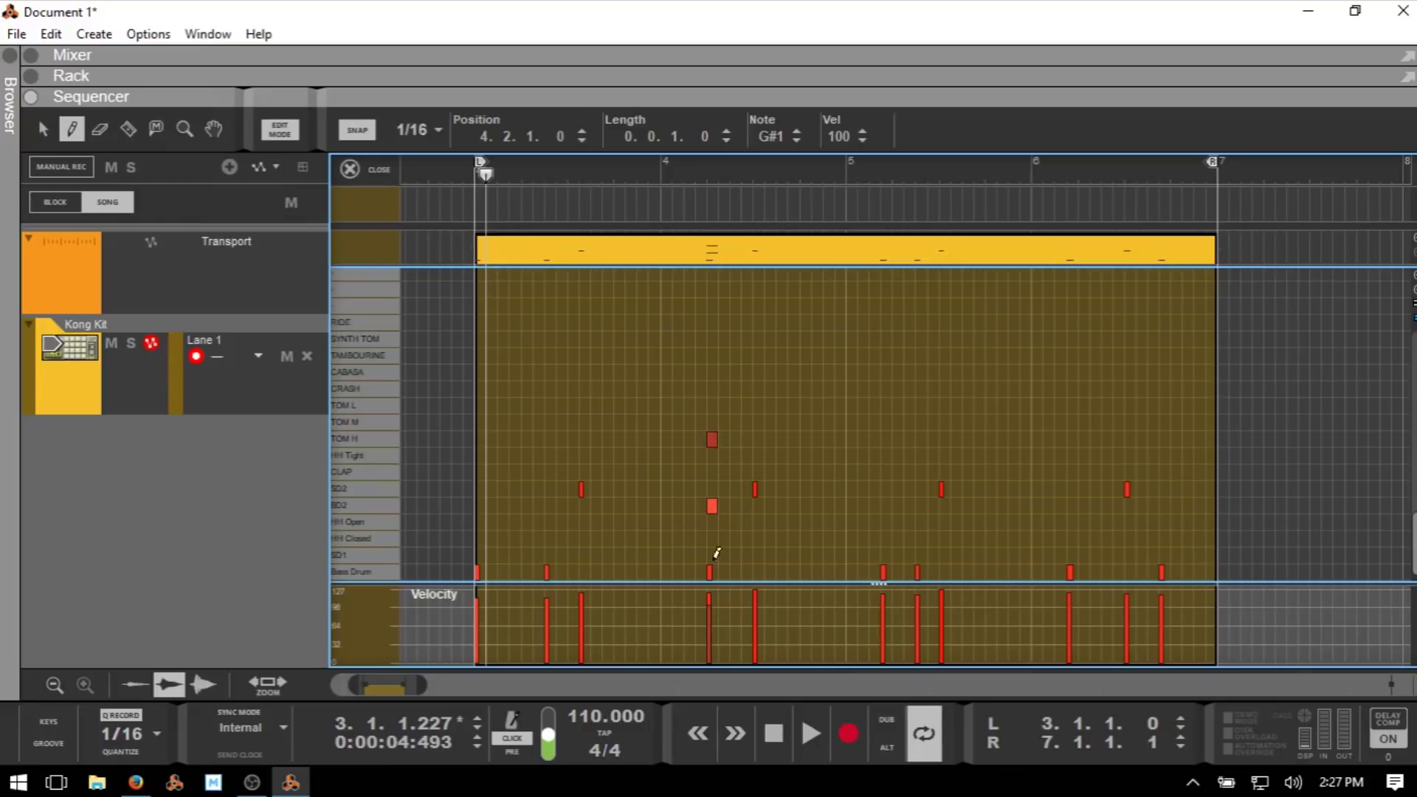
{"action": "left_click", "coordinate": [714, 601]}
{"action": "left_click_drag", "start_coordinate": [713, 600], "coordinate": [717, 634]}
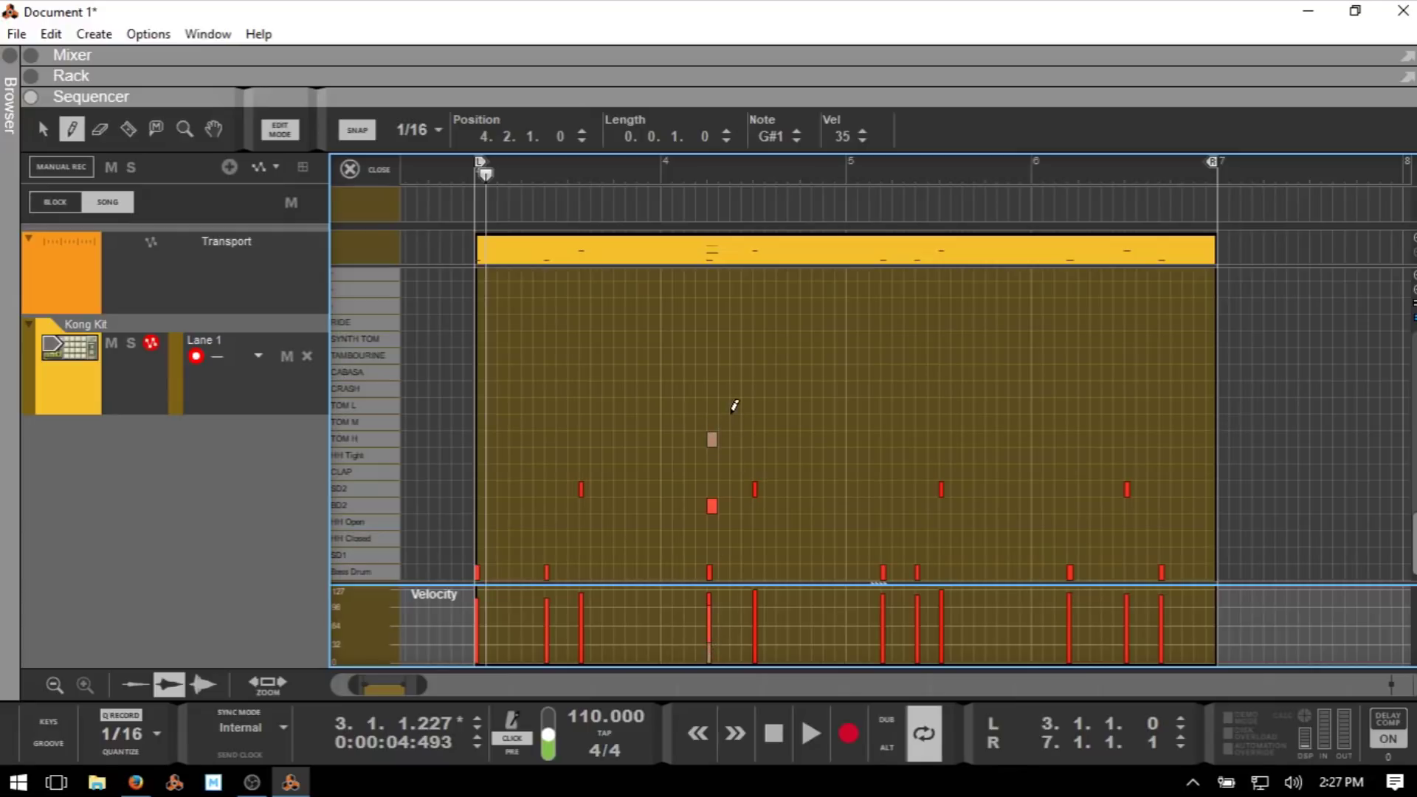
Lengthen the TOM H note to two sixteenths and move it to 4.3.1.21, using free positioning with snap temporarily off.
{"action": "key", "text": "q"}
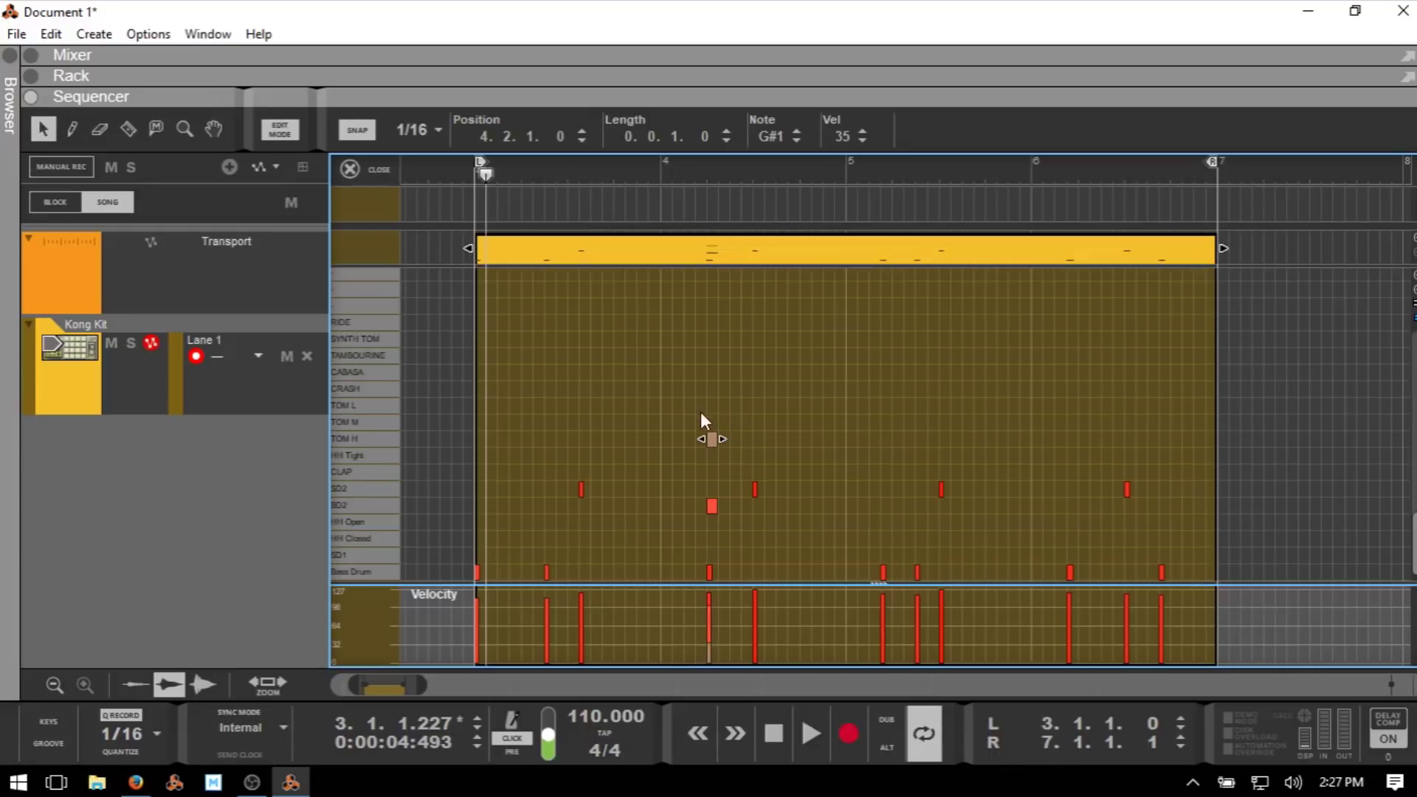
{"action": "mouse_move", "coordinate": [722, 439]}
{"action": "left_mouse_down"}
{"action": "mouse_move", "coordinate": [793, 442]}
{"action": "mouse_move", "coordinate": [629, 441]}
{"action": "mouse_move", "coordinate": [713, 447]}
{"action": "left_mouse_up"}
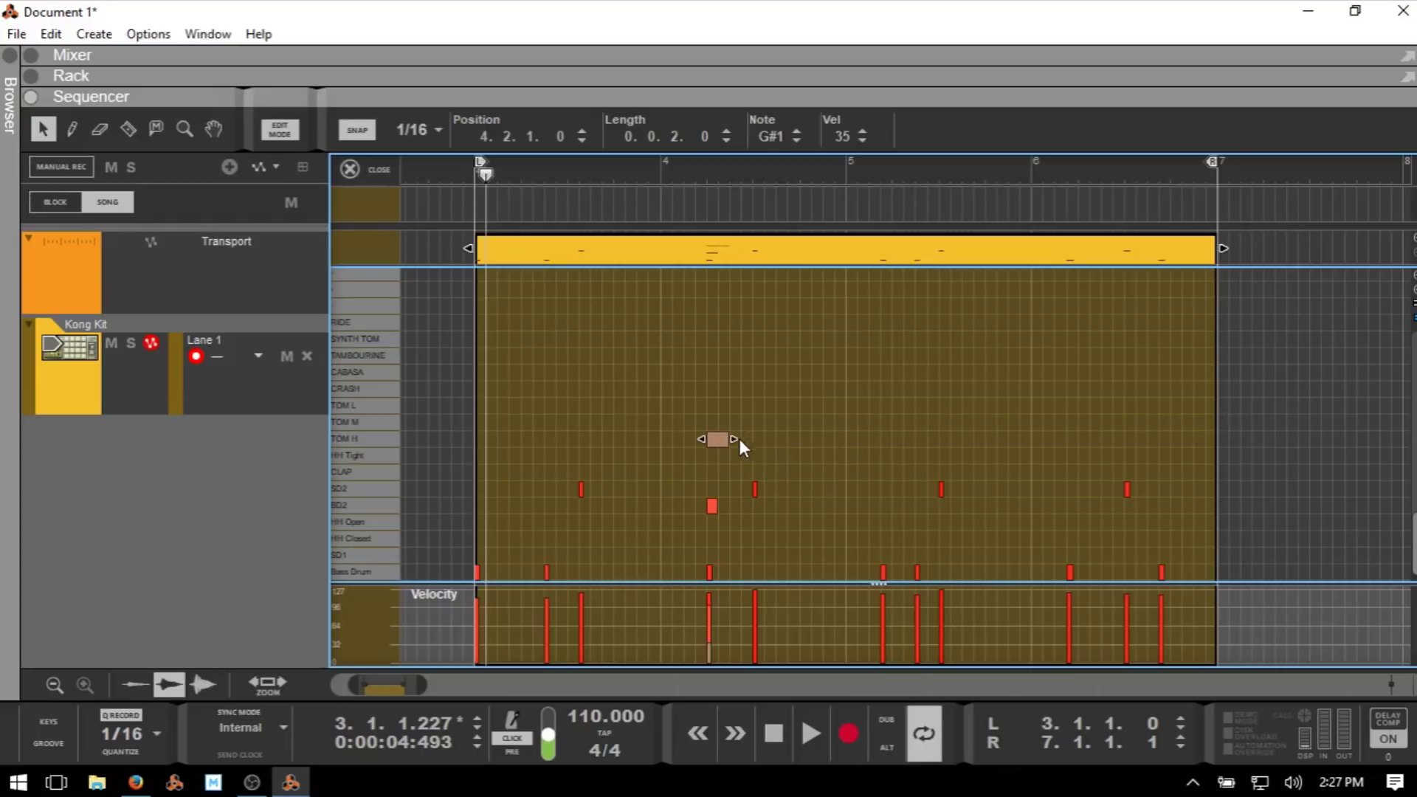
{"action": "left_click_drag", "start_coordinate": [712, 438], "coordinate": [759, 443]}
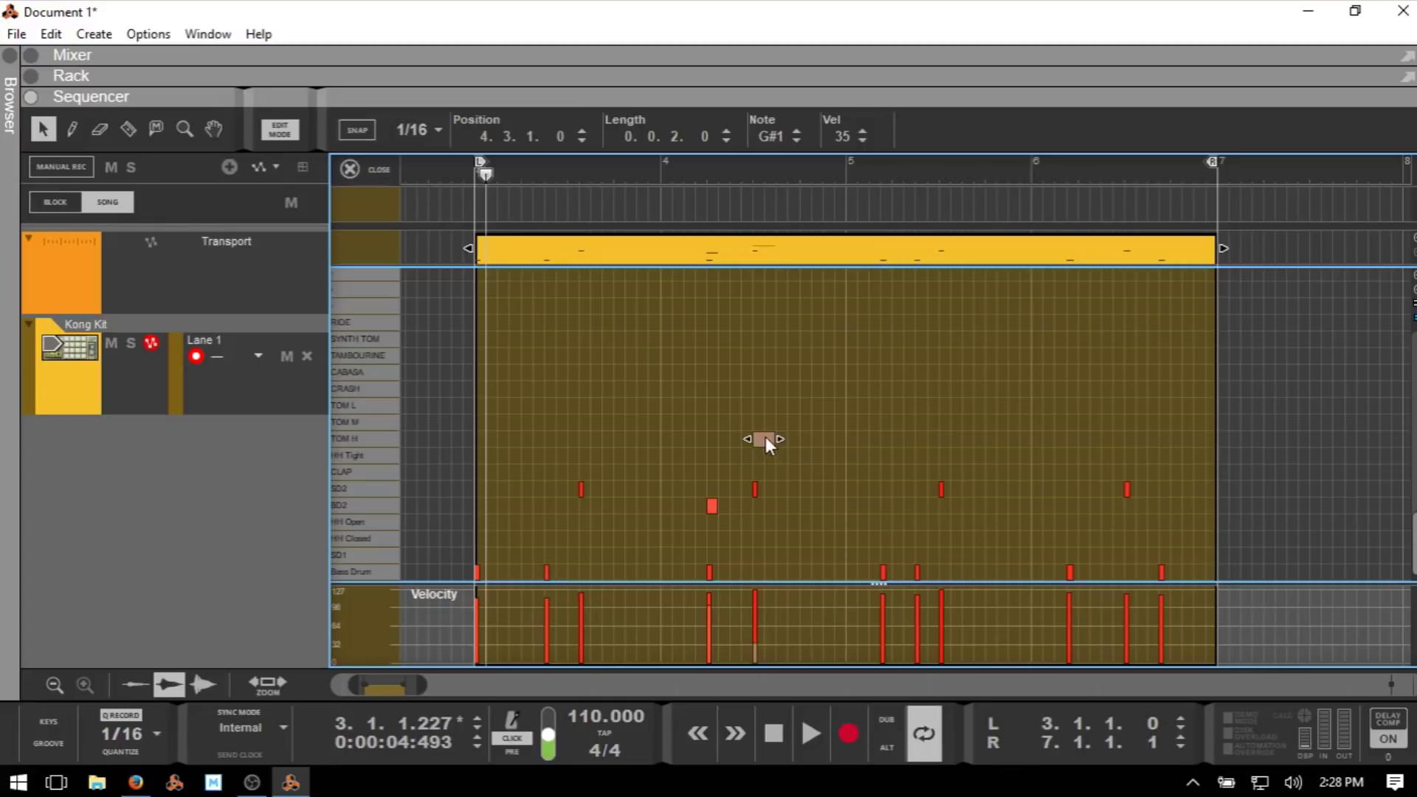
{"action": "mouse_move", "coordinate": [763, 437]}
{"action": "left_mouse_down"}
{"action": "mouse_move", "coordinate": [786, 440]}
{"action": "mouse_move", "coordinate": [763, 443]}
{"action": "left_mouse_up"}
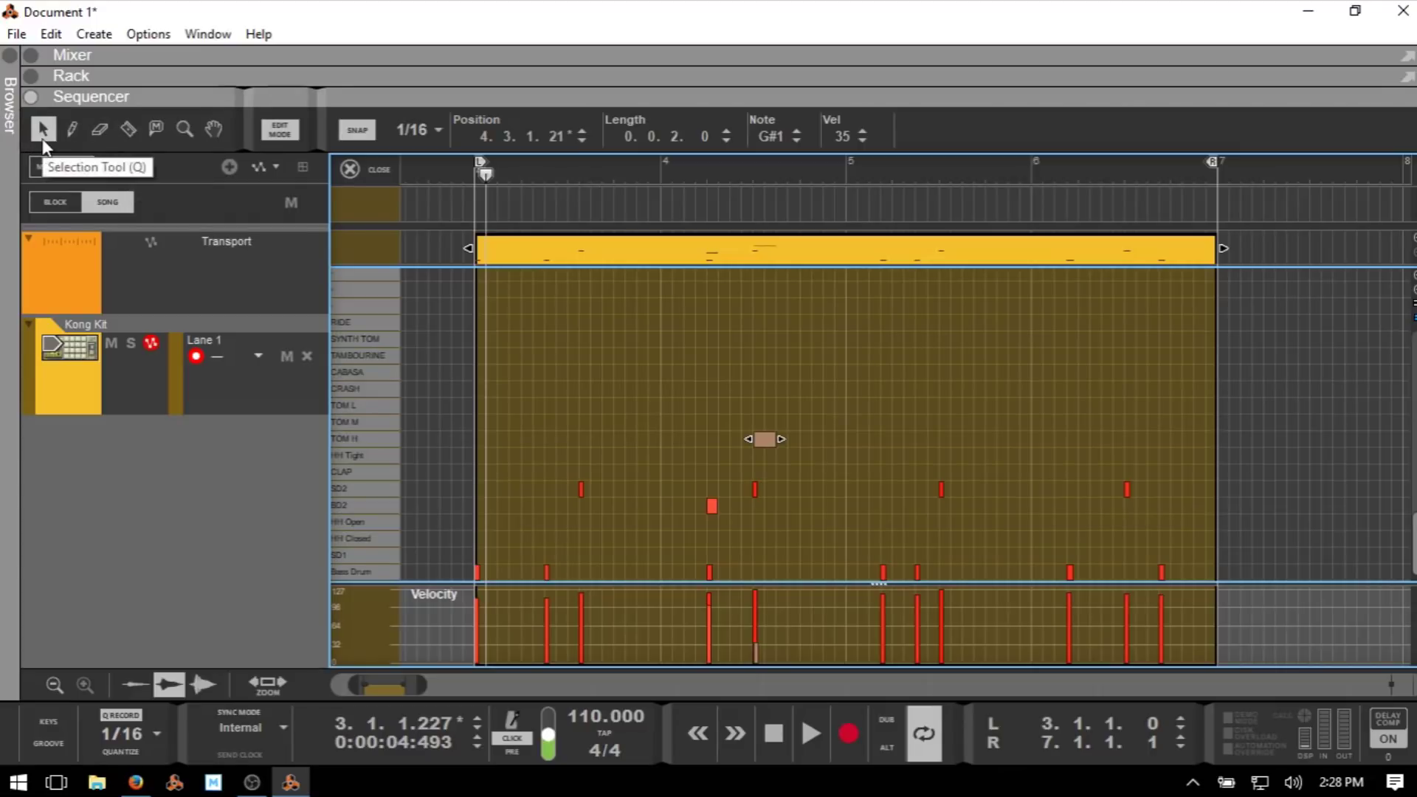
Cycle through the sequencer's Pencil, Eraser, Razor, Mute, Magnifying Glass and Hand tools.
{"action": "key", "text": "w"}
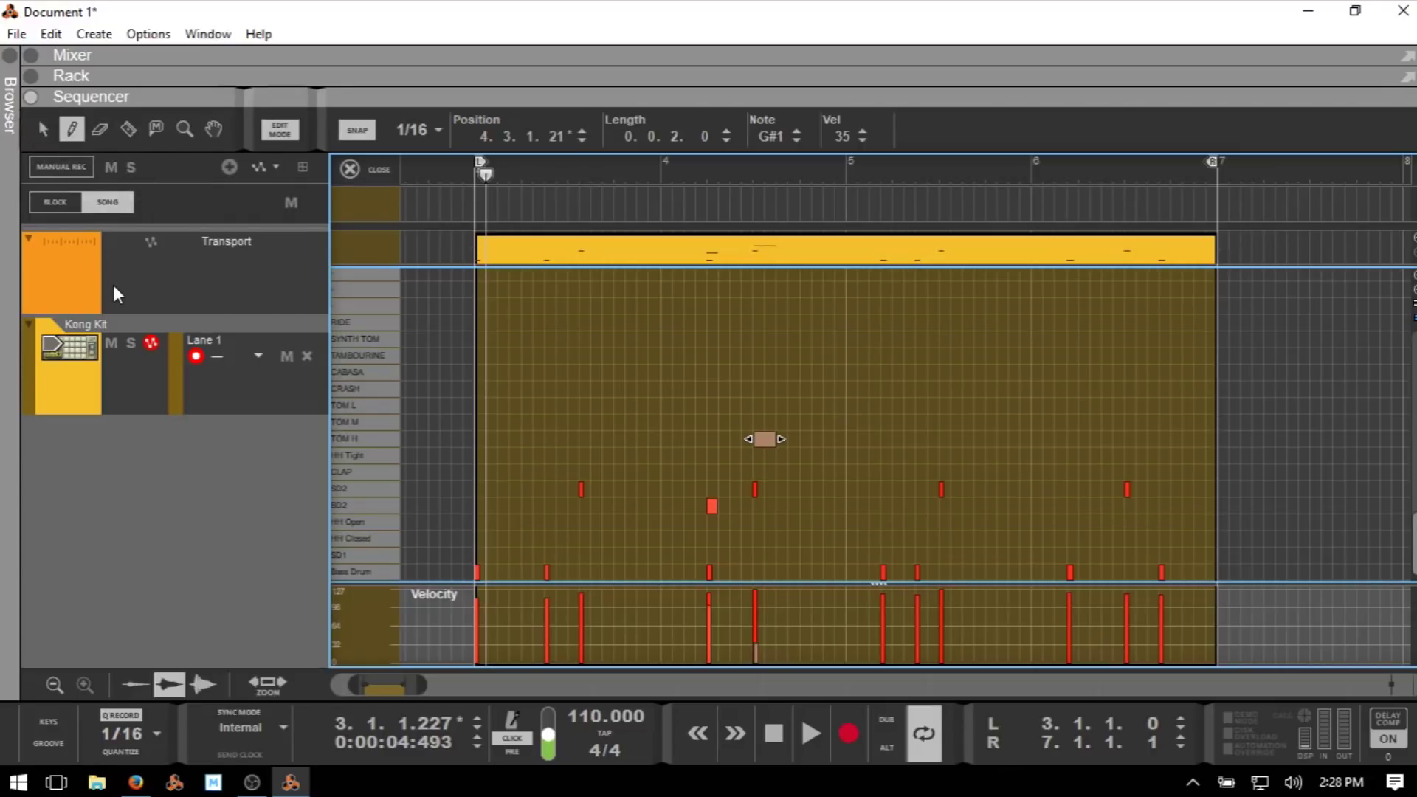
{"action": "key", "text": "e"}
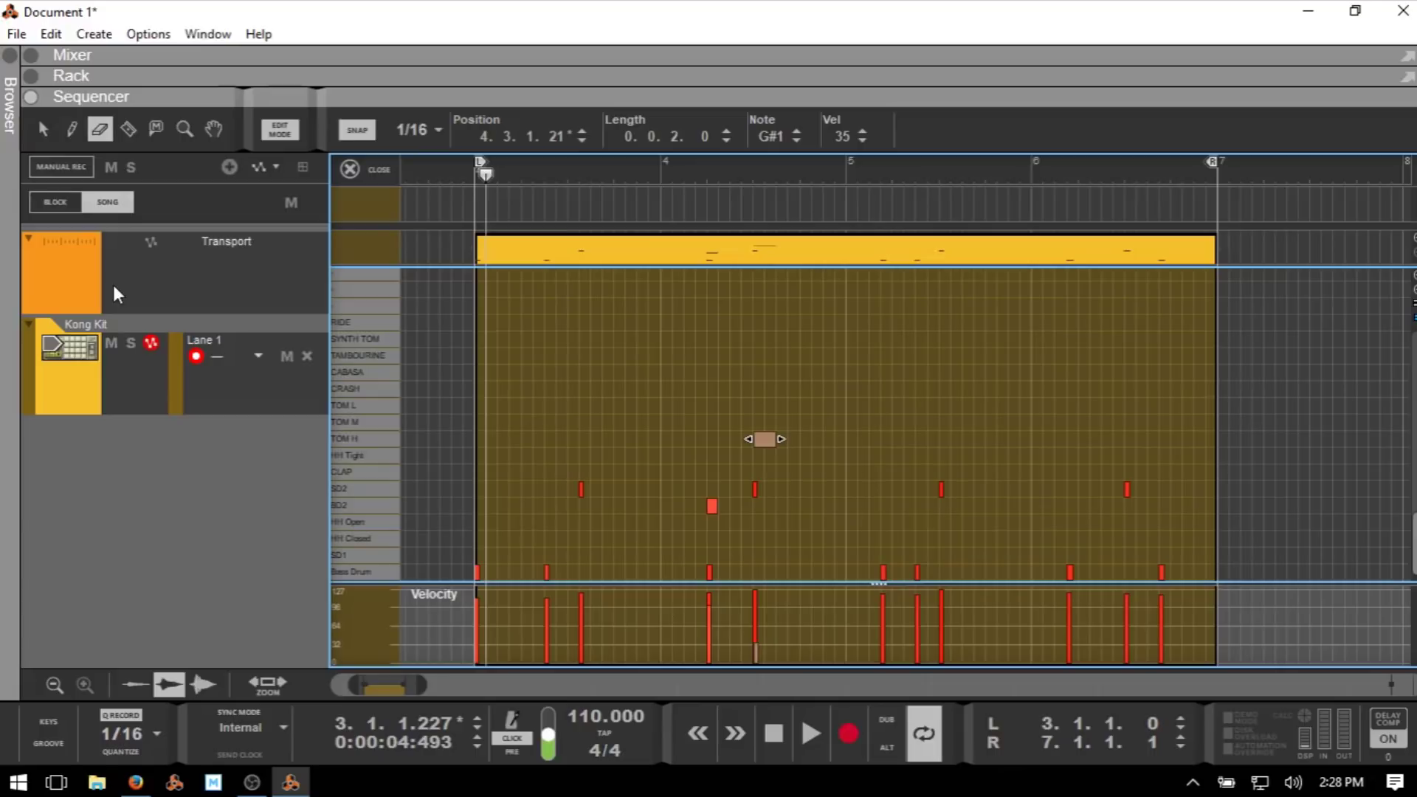
{"action": "key", "text": "r"}
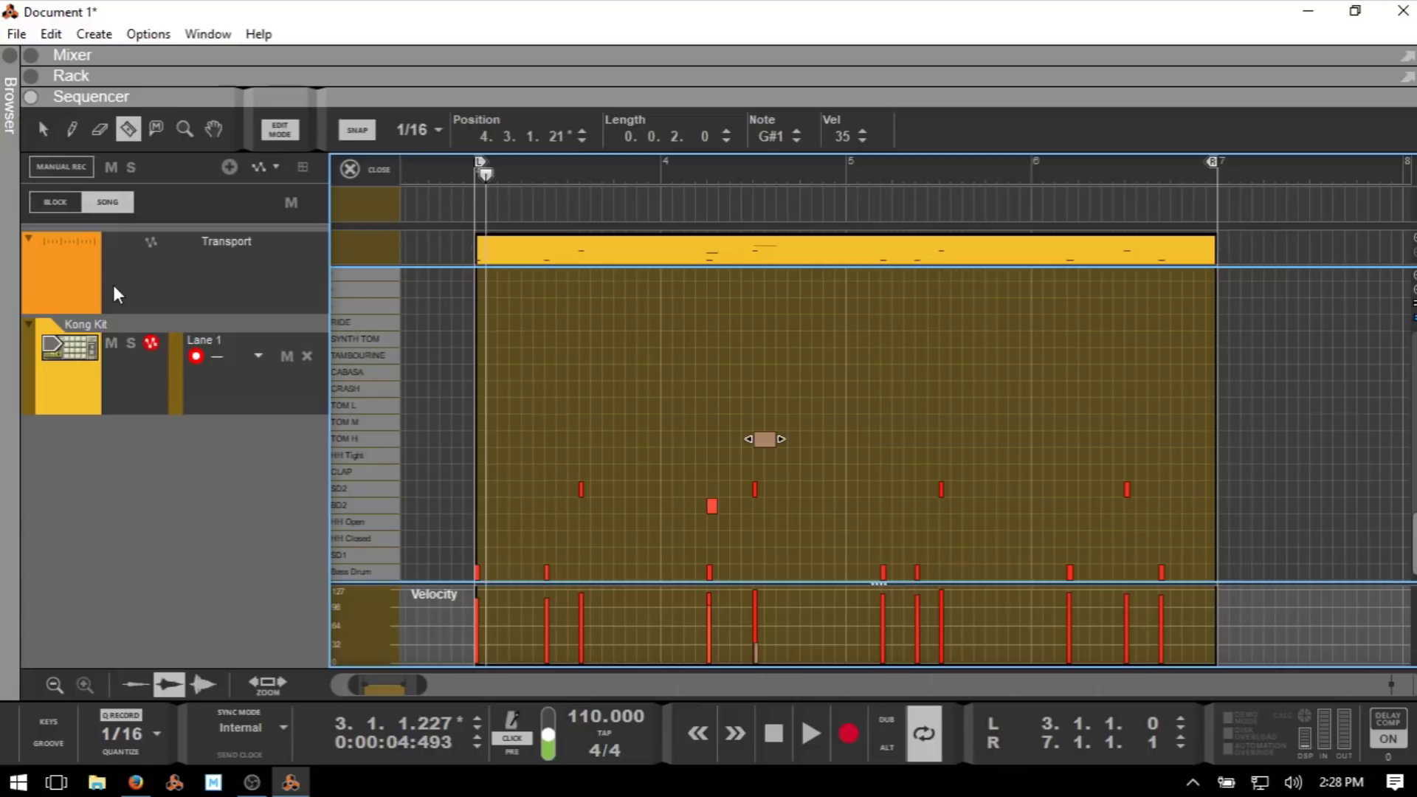
{"action": "key", "text": "t"}
{"action": "key", "text": "y"}
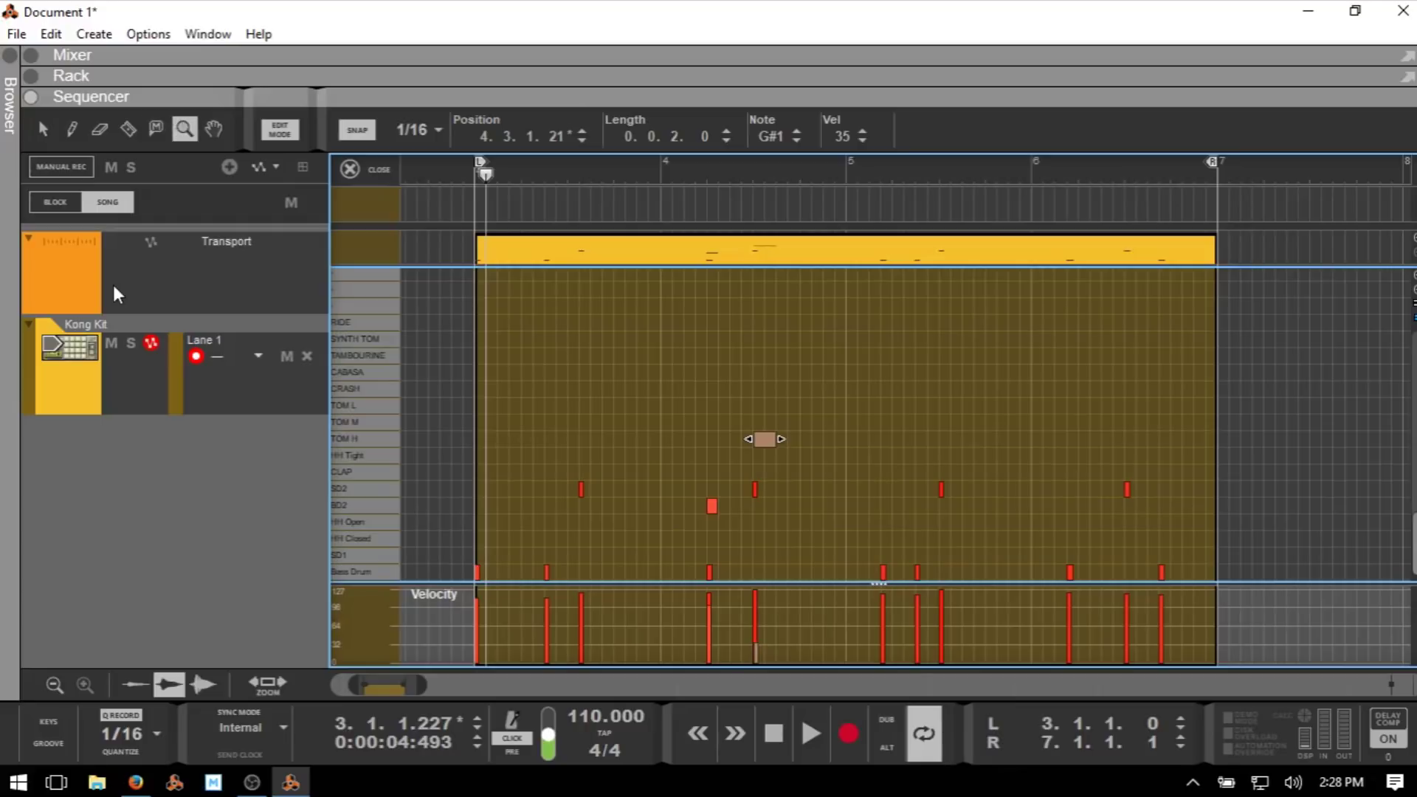
{"action": "key", "text": "u"}
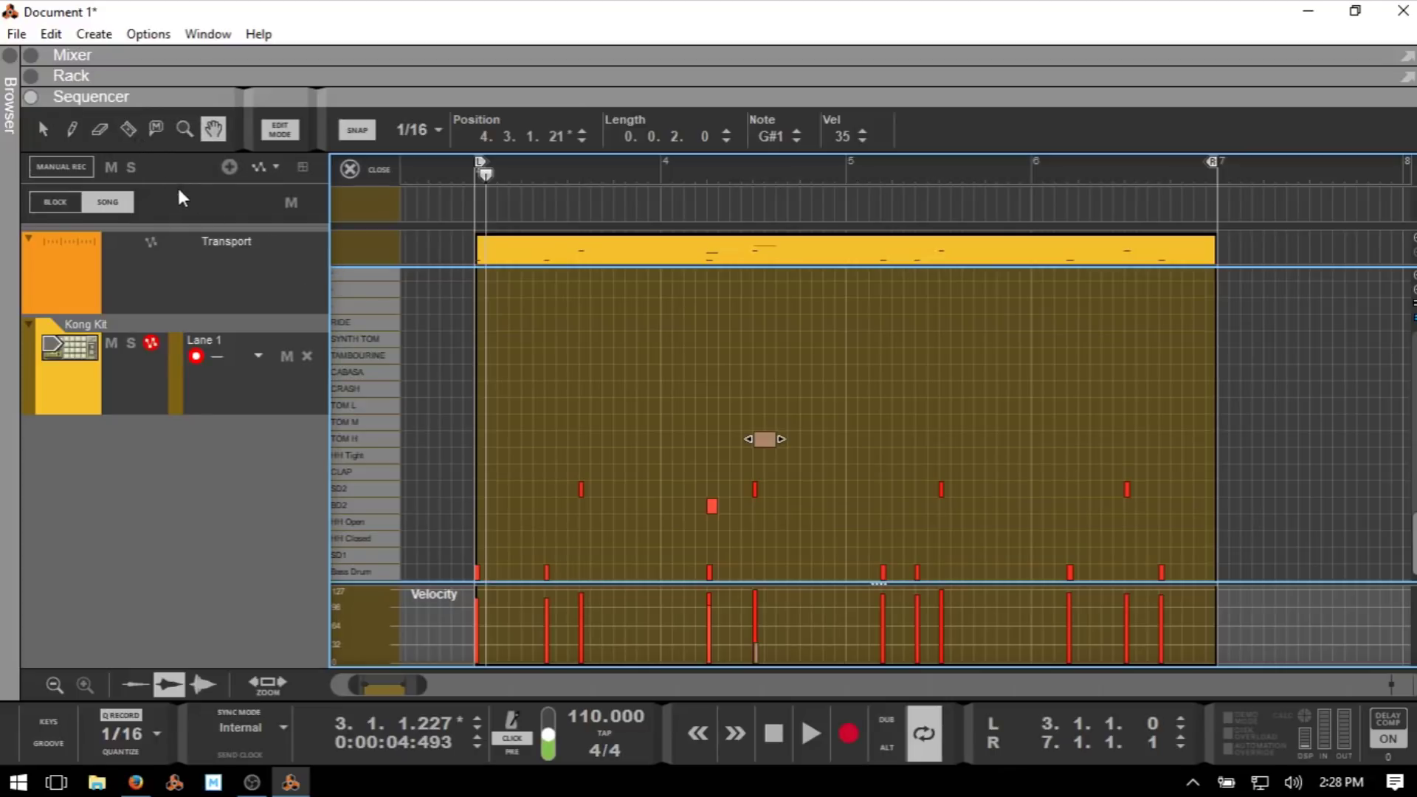
Split the TOM H note in two with the Razor tool, then leave the note editor for the arrangement from bar 1.
{"action": "key", "text": "r"}
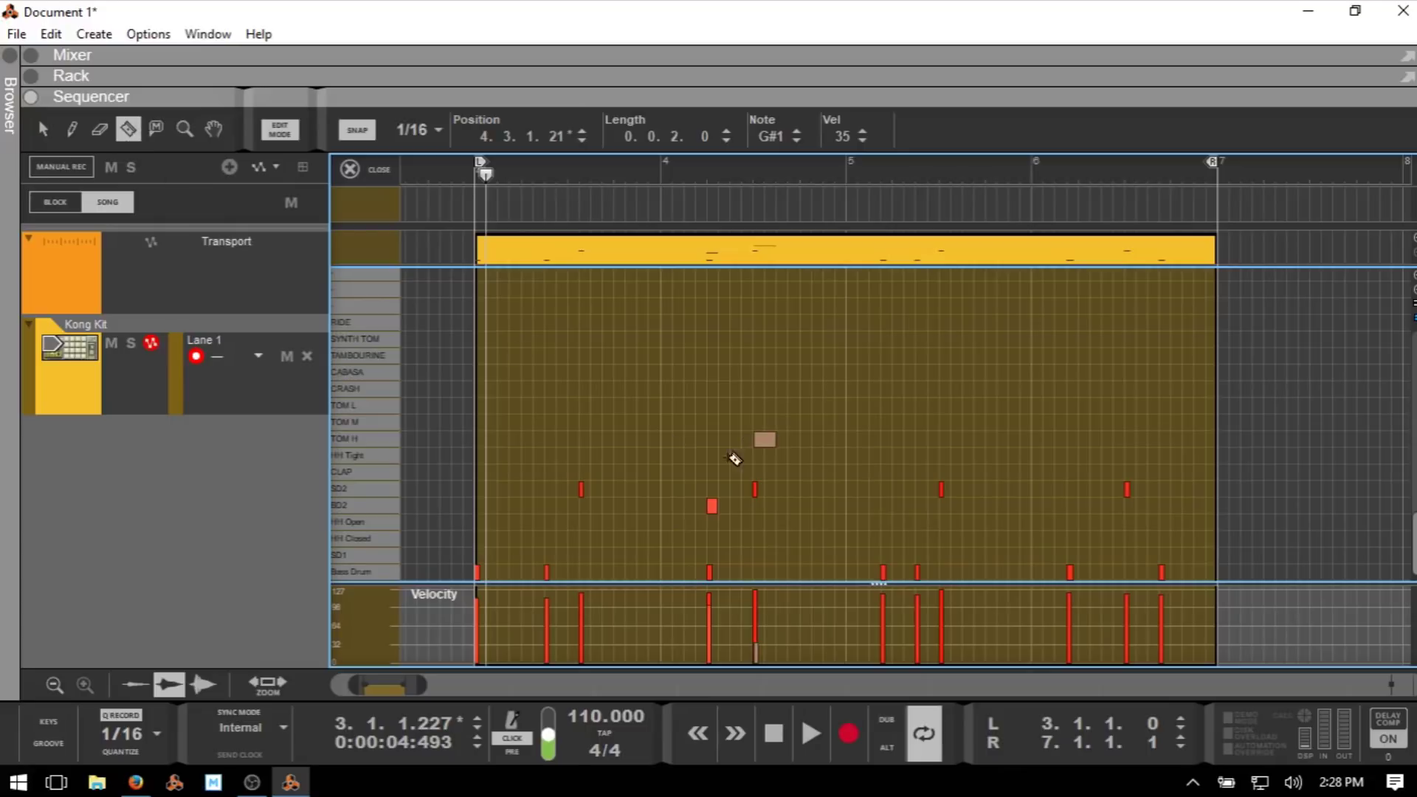
{"action": "left_click_drag", "start_coordinate": [764, 442], "coordinate": [772, 441]}
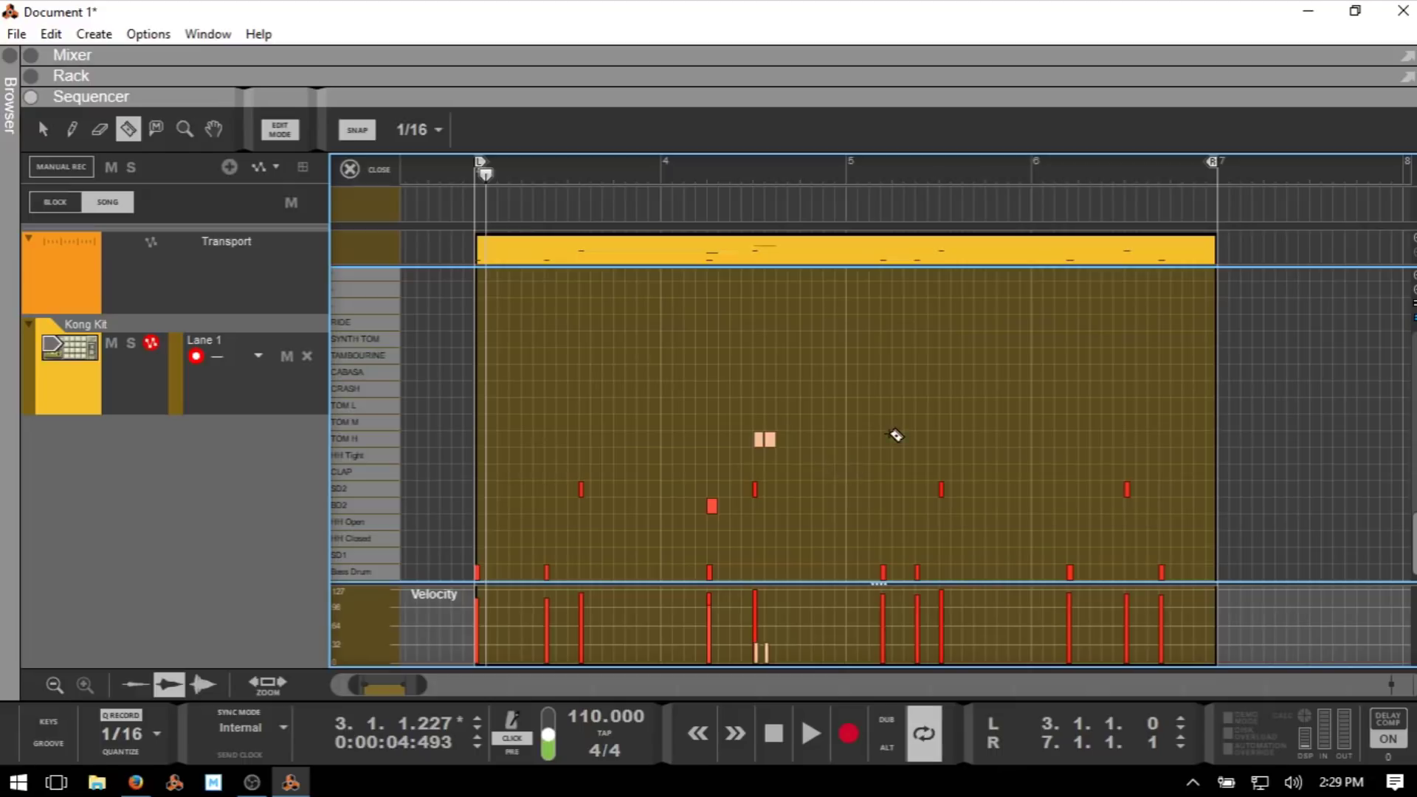
{"action": "key", "text": "q"}
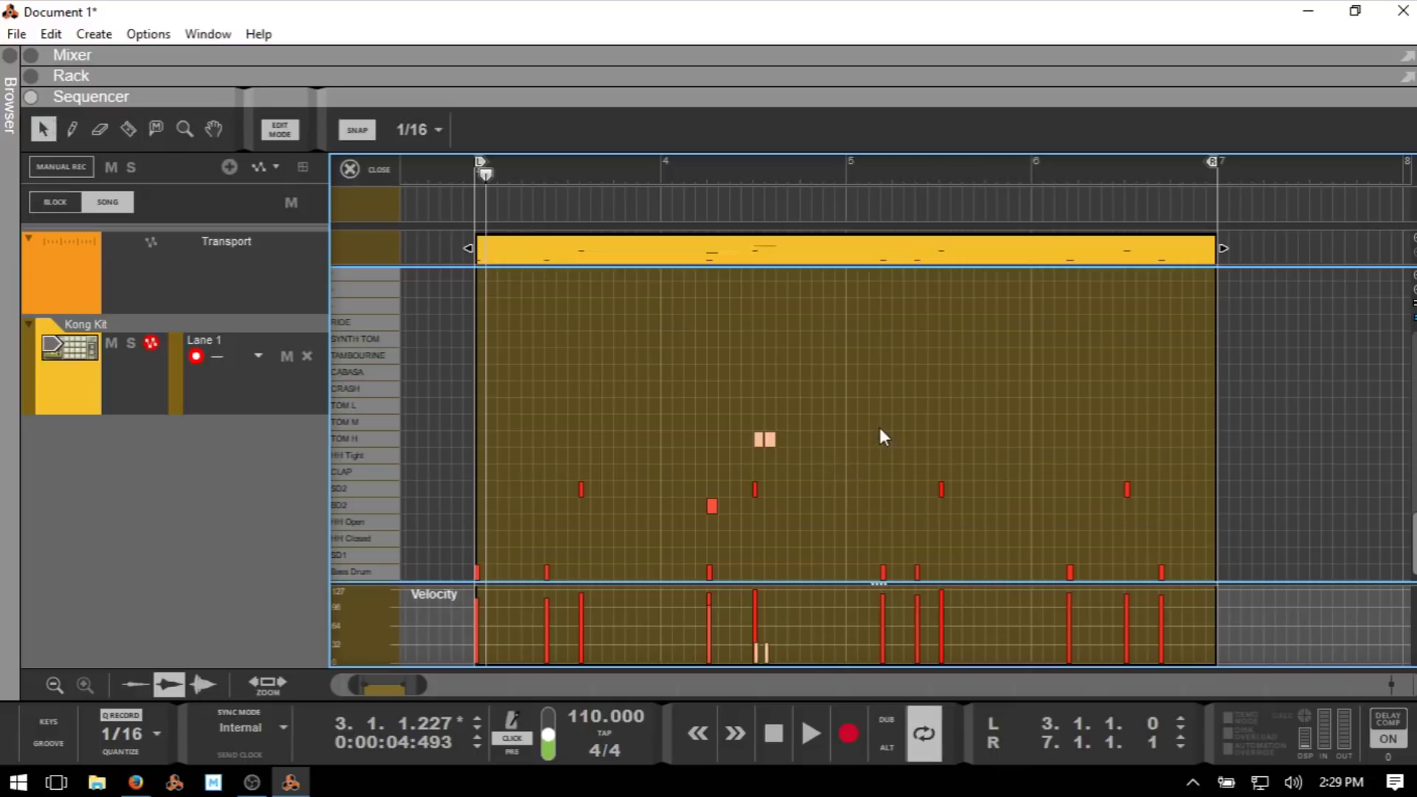
{"action": "key", "text": "ctrl+e"}
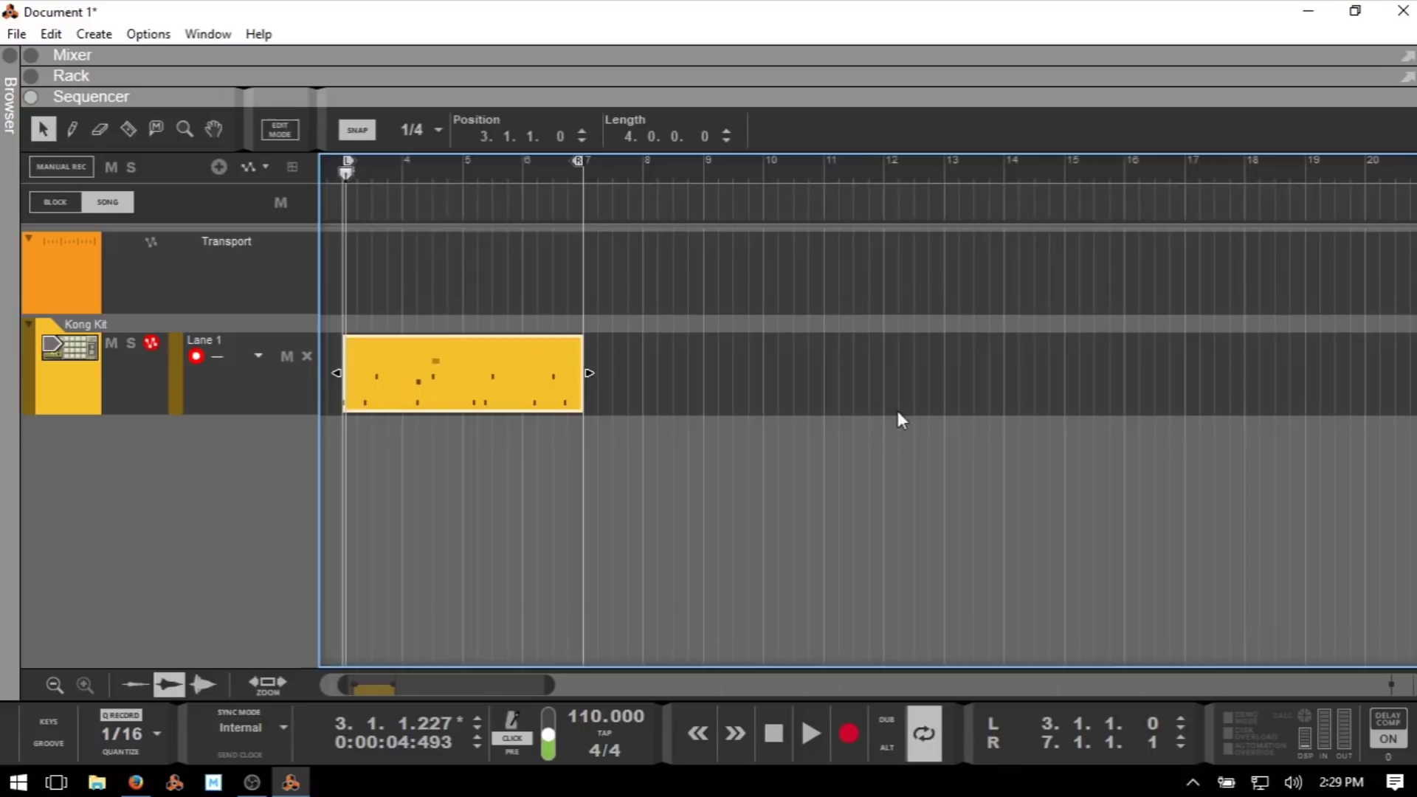
{"action": "left_click_drag", "start_coordinate": [474, 682], "coordinate": [411, 679]}
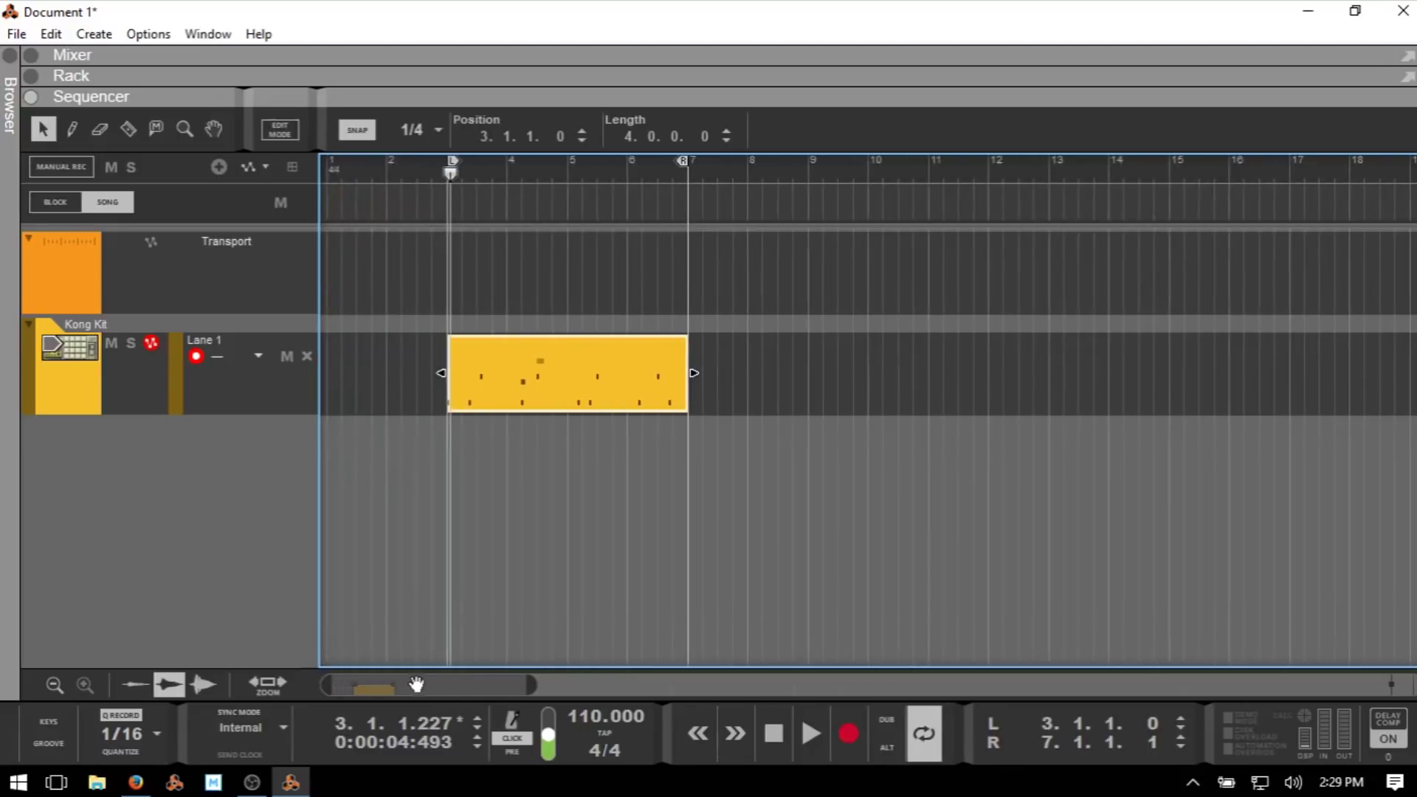
Show the rack and add a Grain Sample Manipulator from the browser's instruments below the Kong drum machine.
{"action": "key", "text": "F6"}
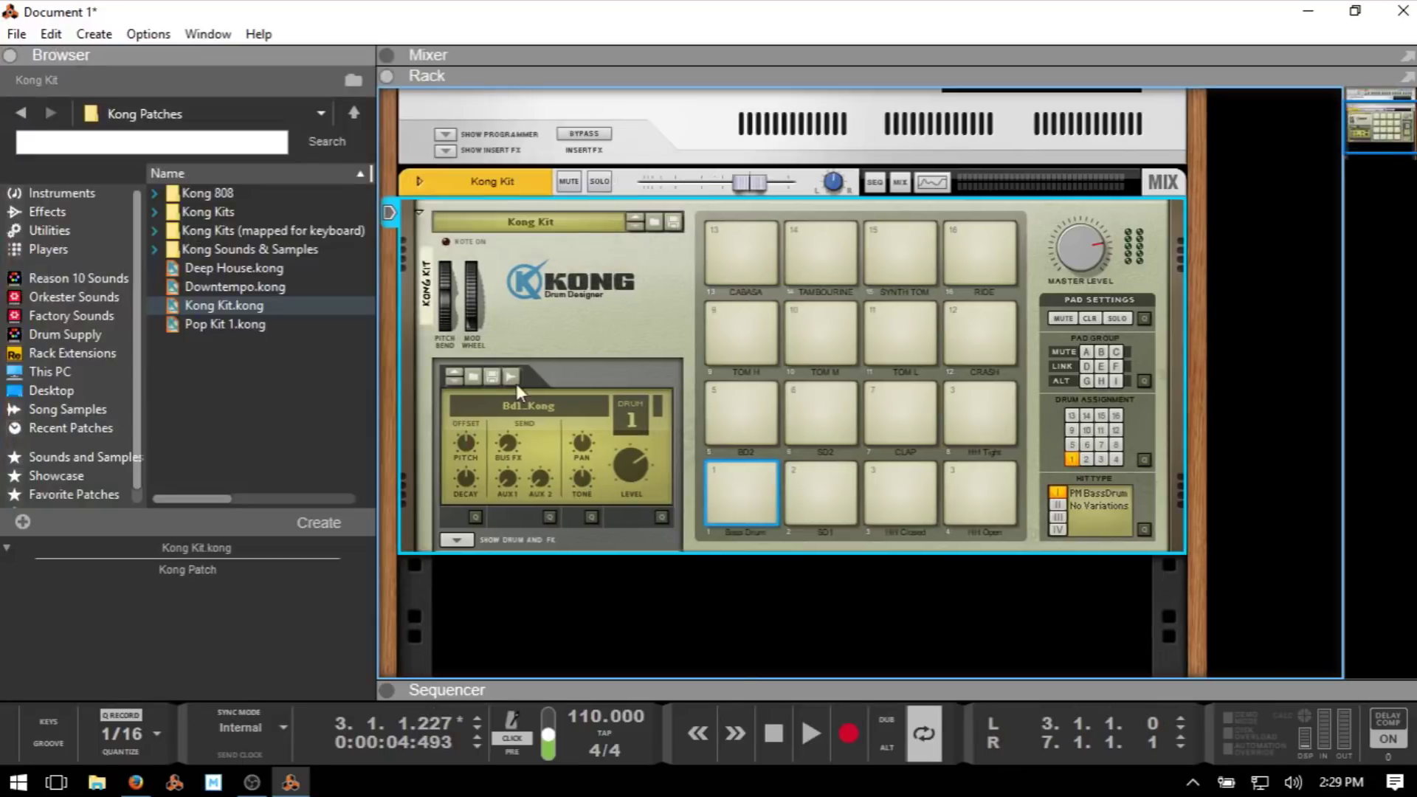
{"action": "left_click", "coordinate": [56, 194]}
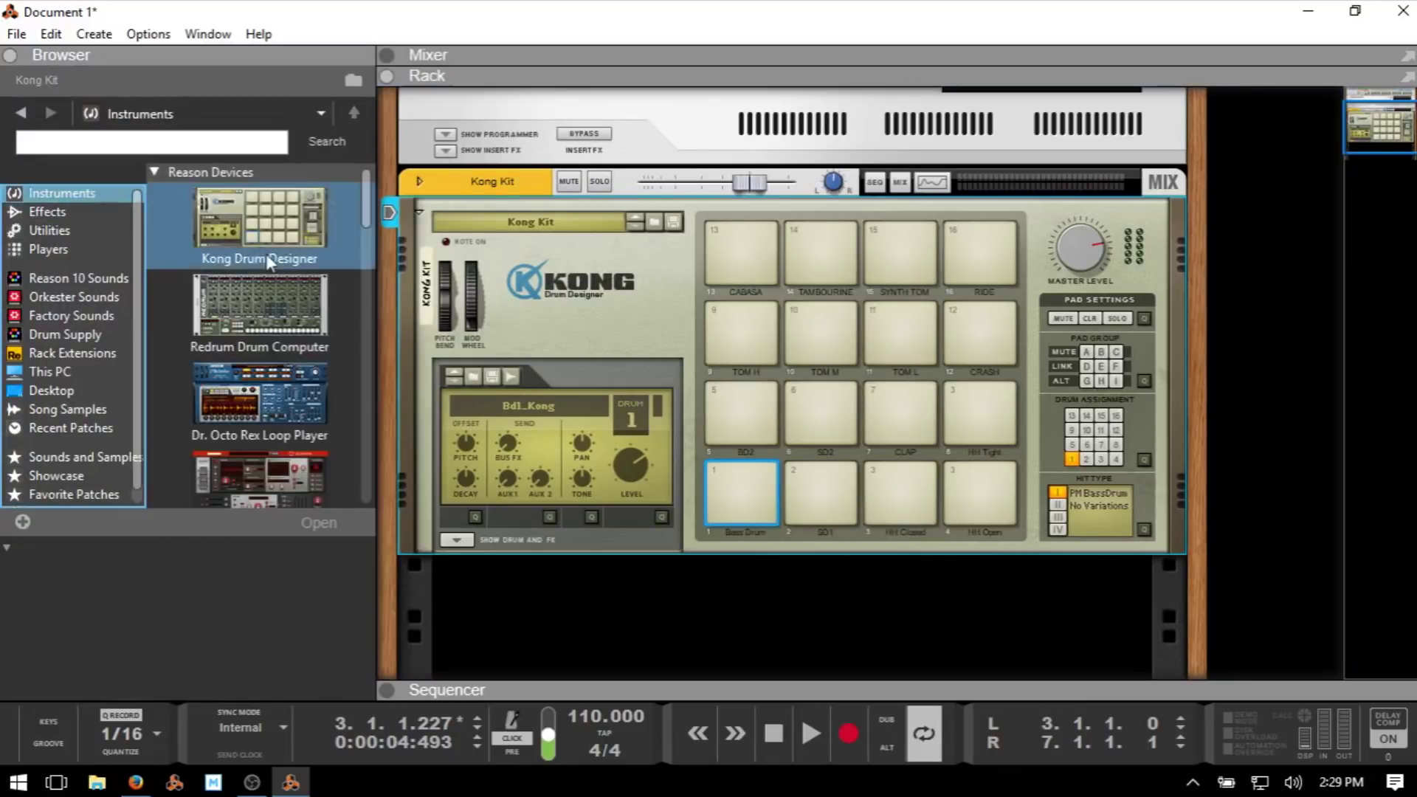
{"action": "scroll", "coordinate": [264, 280], "scroll_direction": "down", "scroll_amount": 3}
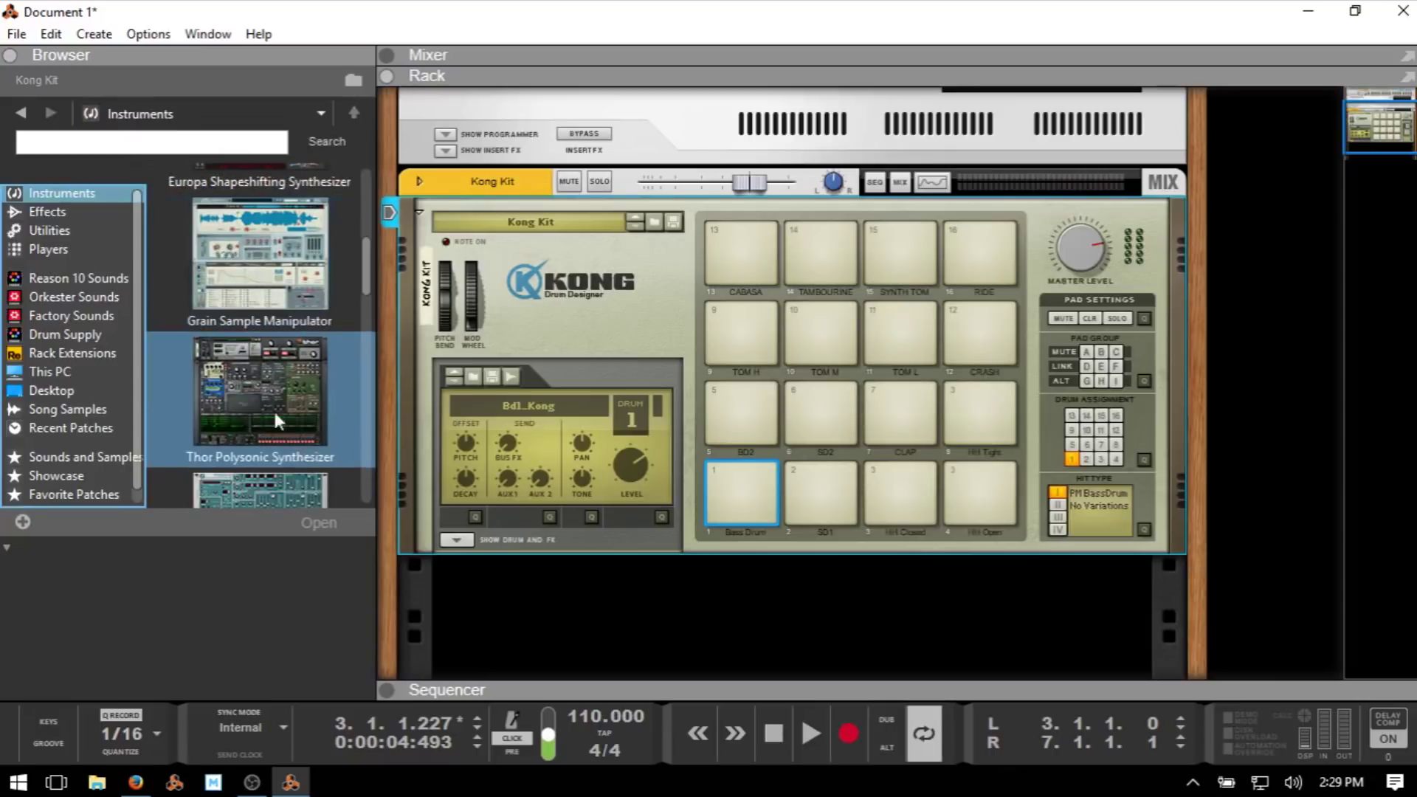
{"action": "mouse_move", "coordinate": [238, 242]}
{"action": "left_mouse_down"}
{"action": "mouse_move", "coordinate": [286, 418]}
{"action": "mouse_move", "coordinate": [552, 584]}
{"action": "mouse_move", "coordinate": [625, 568]}
{"action": "mouse_move", "coordinate": [775, 479]}
{"action": "left_mouse_up"}
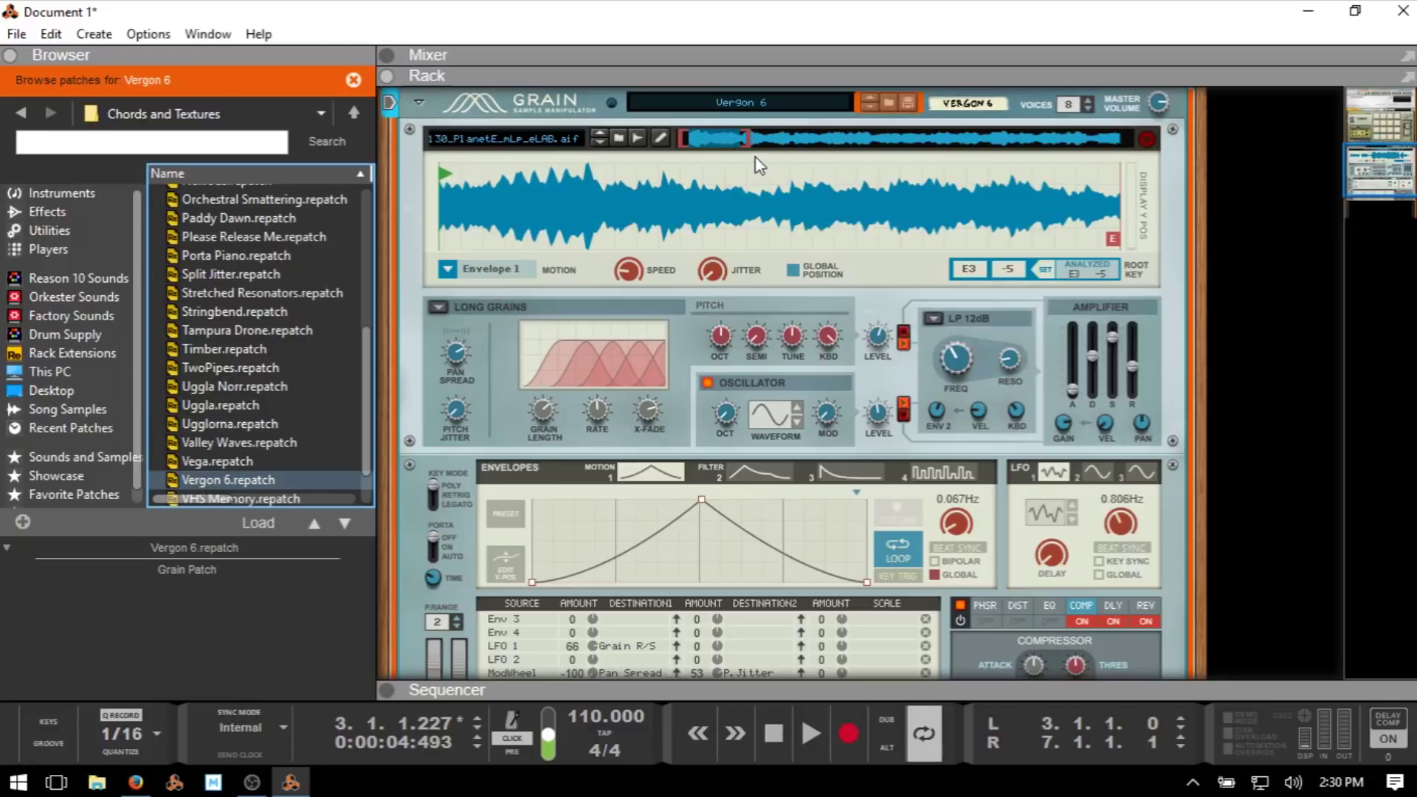
Preview the sample in Grain's Vergon 6 patch and browse up to the Grain Sample Manipulator patch categories.
{"action": "left_click", "coordinate": [1146, 140]}
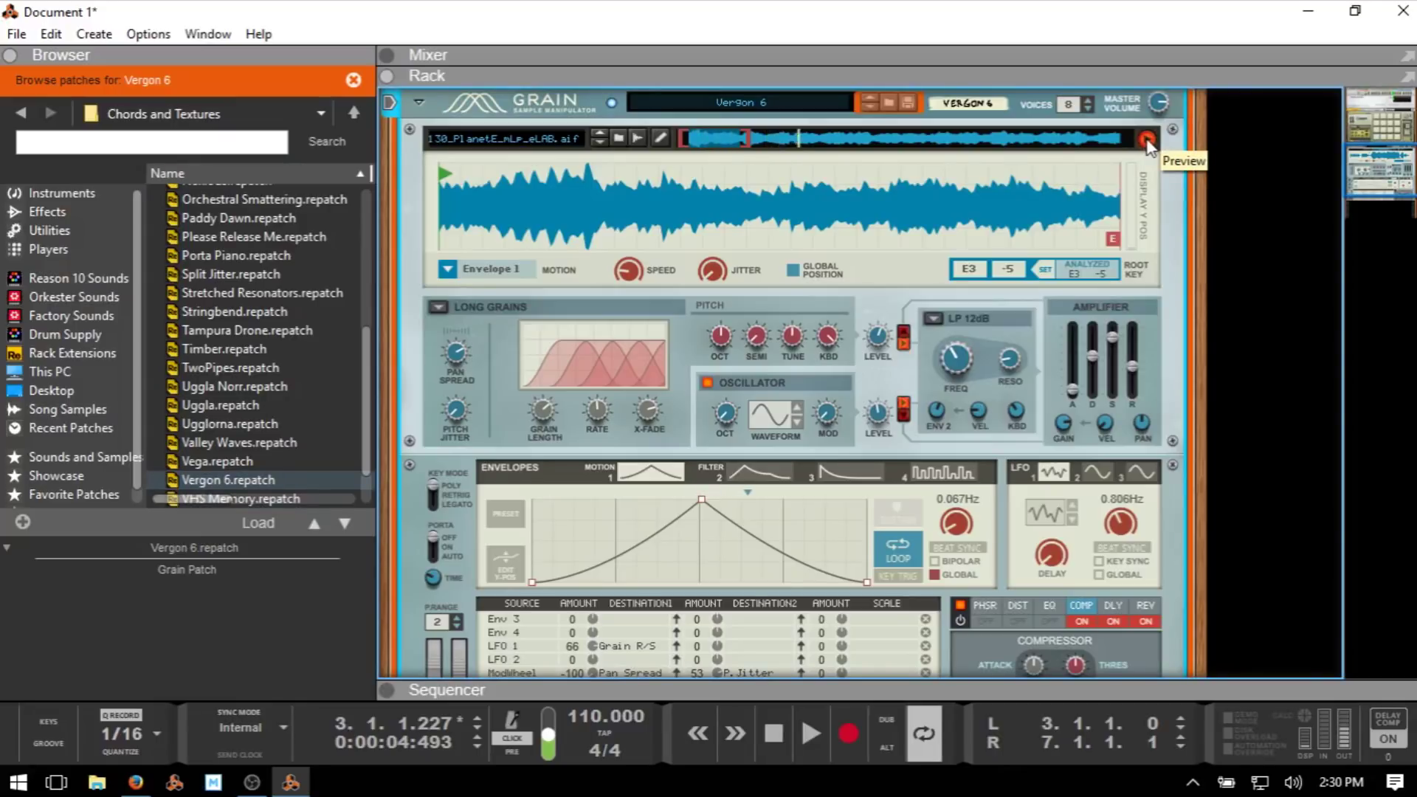
{"action": "left_click", "coordinate": [1146, 141]}
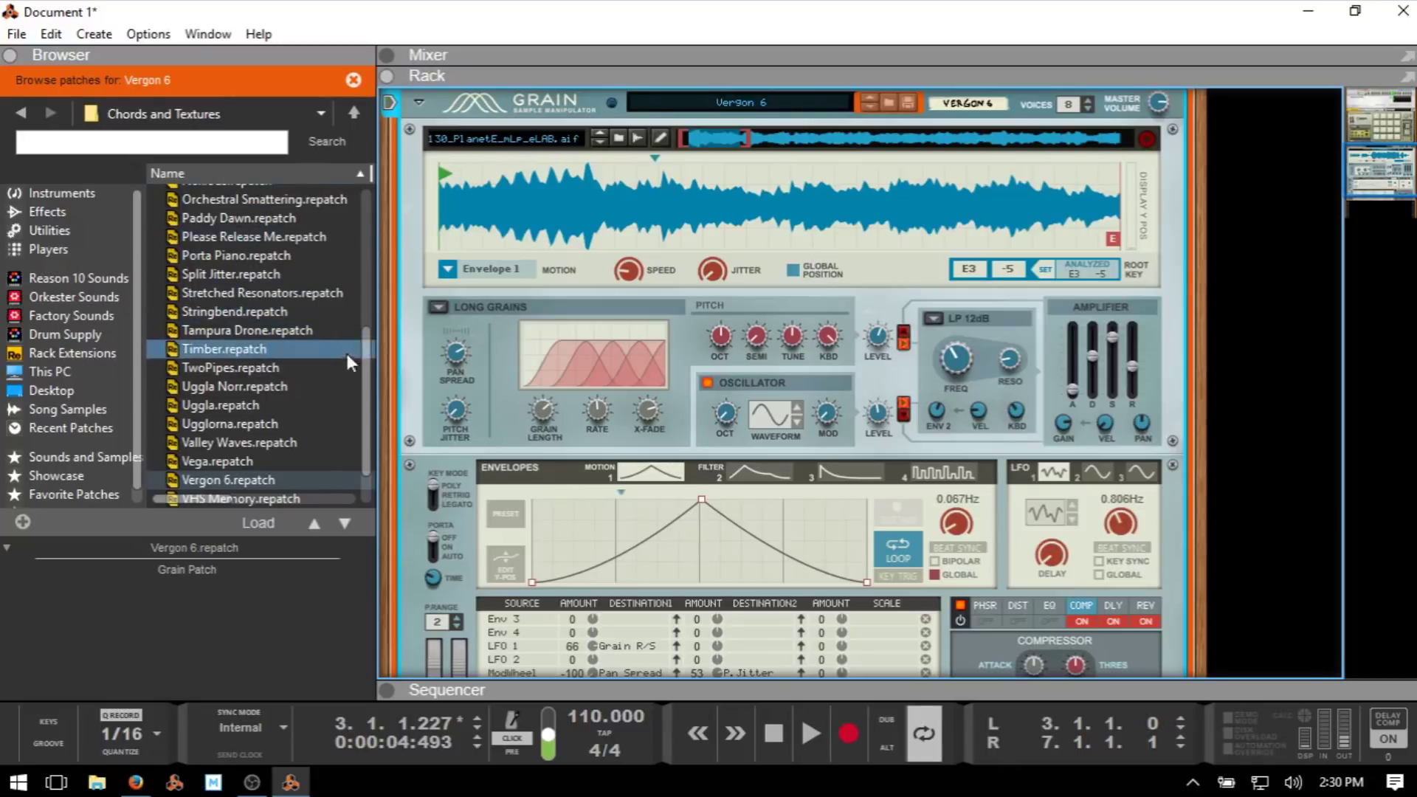
{"action": "left_click_drag", "start_coordinate": [368, 383], "coordinate": [378, 219]}
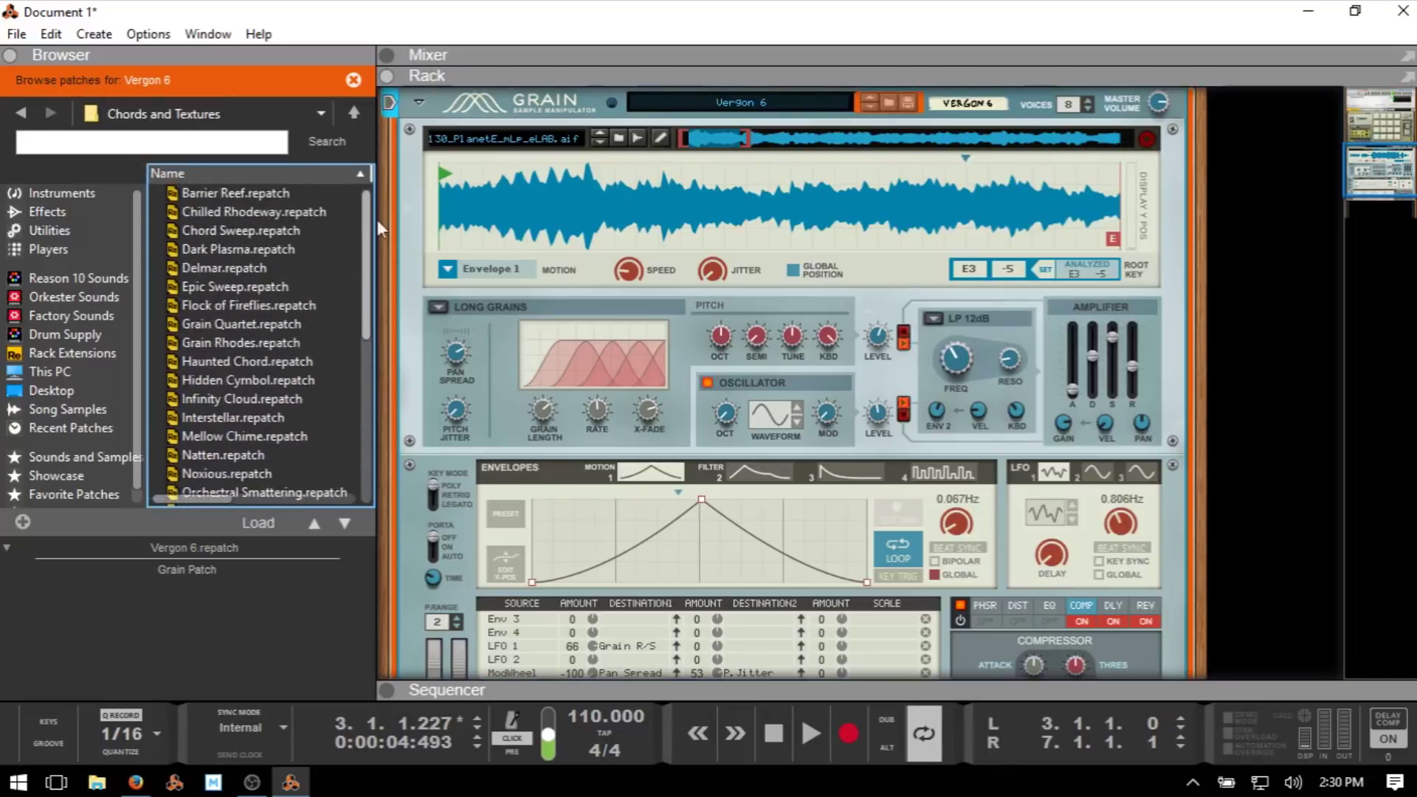
{"action": "left_click", "coordinate": [353, 112]}
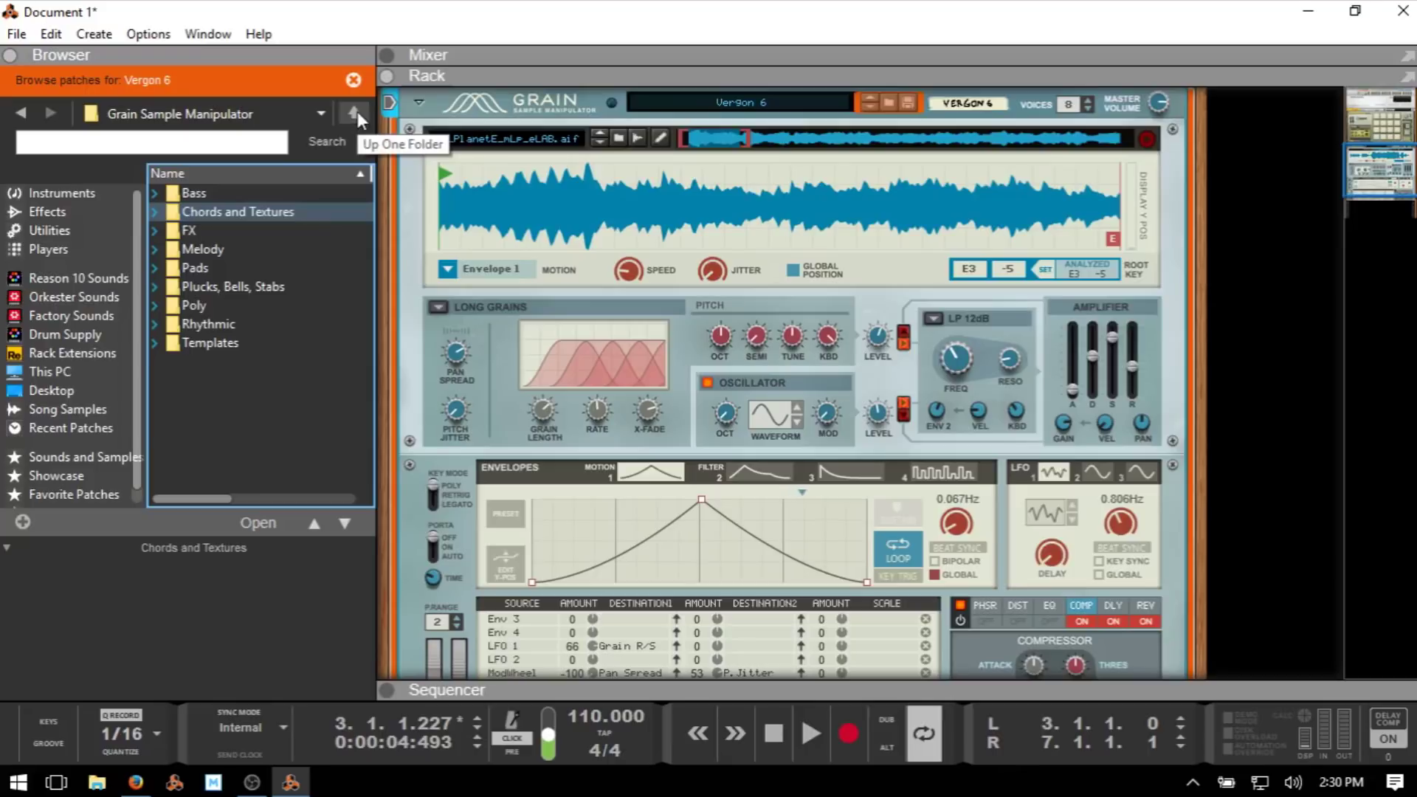
Open Grain's Pads patch category and audition the patches from Digital Vocalizer through Mushi.
{"action": "double_click", "coordinate": [195, 268]}
{"action": "left_click_drag", "start_coordinate": [195, 268], "coordinate": [217, 348]}
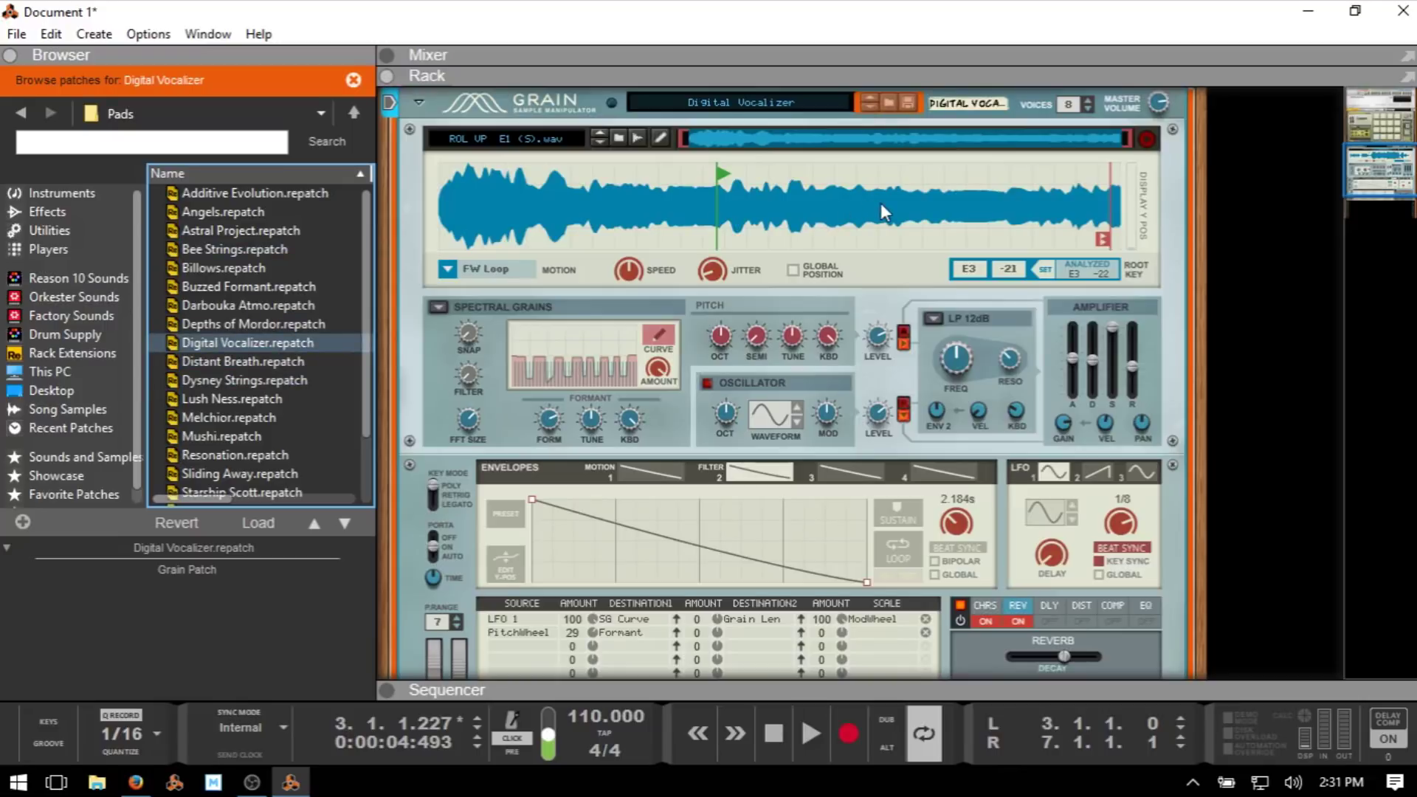
{"action": "key", "text": "Down"}
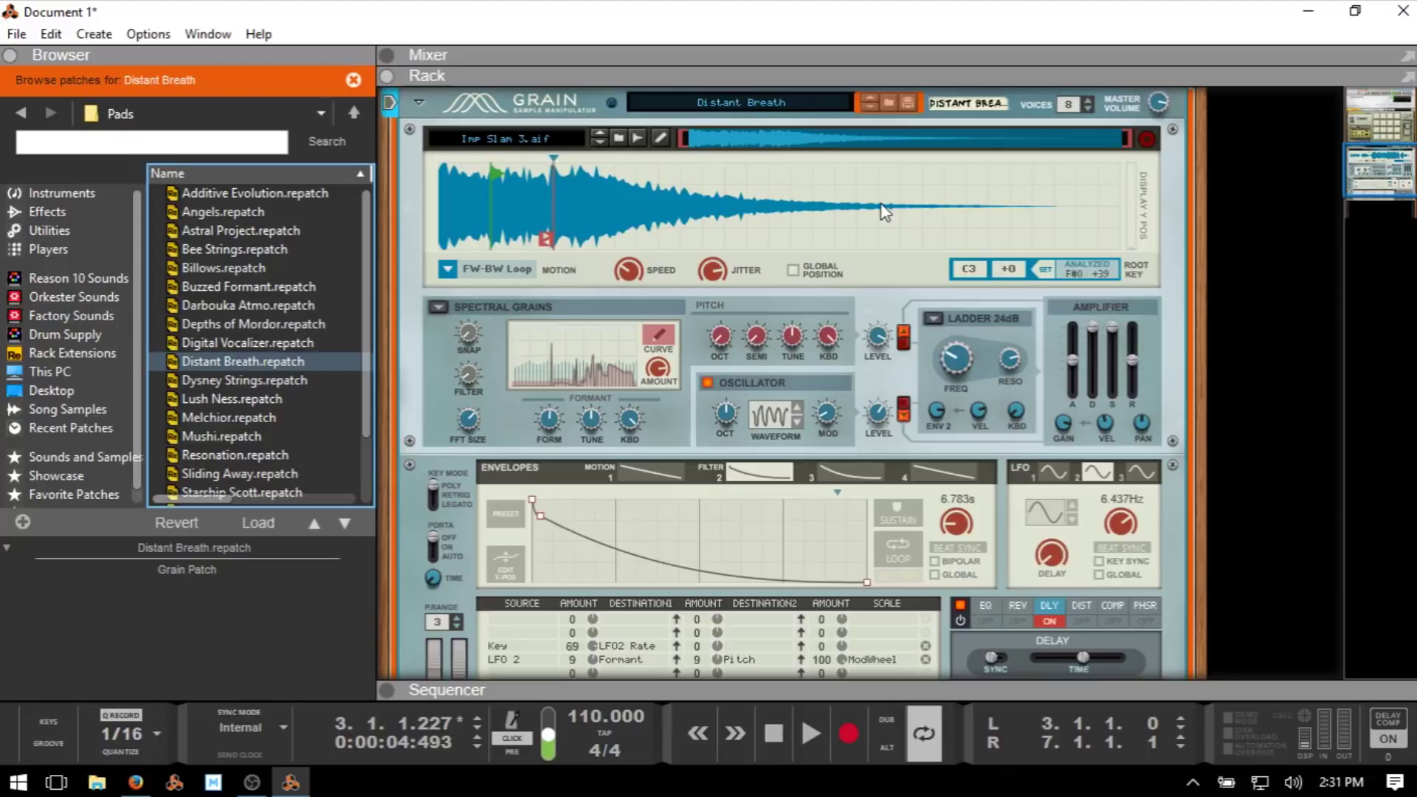
{"action": "key", "text": "Down"}
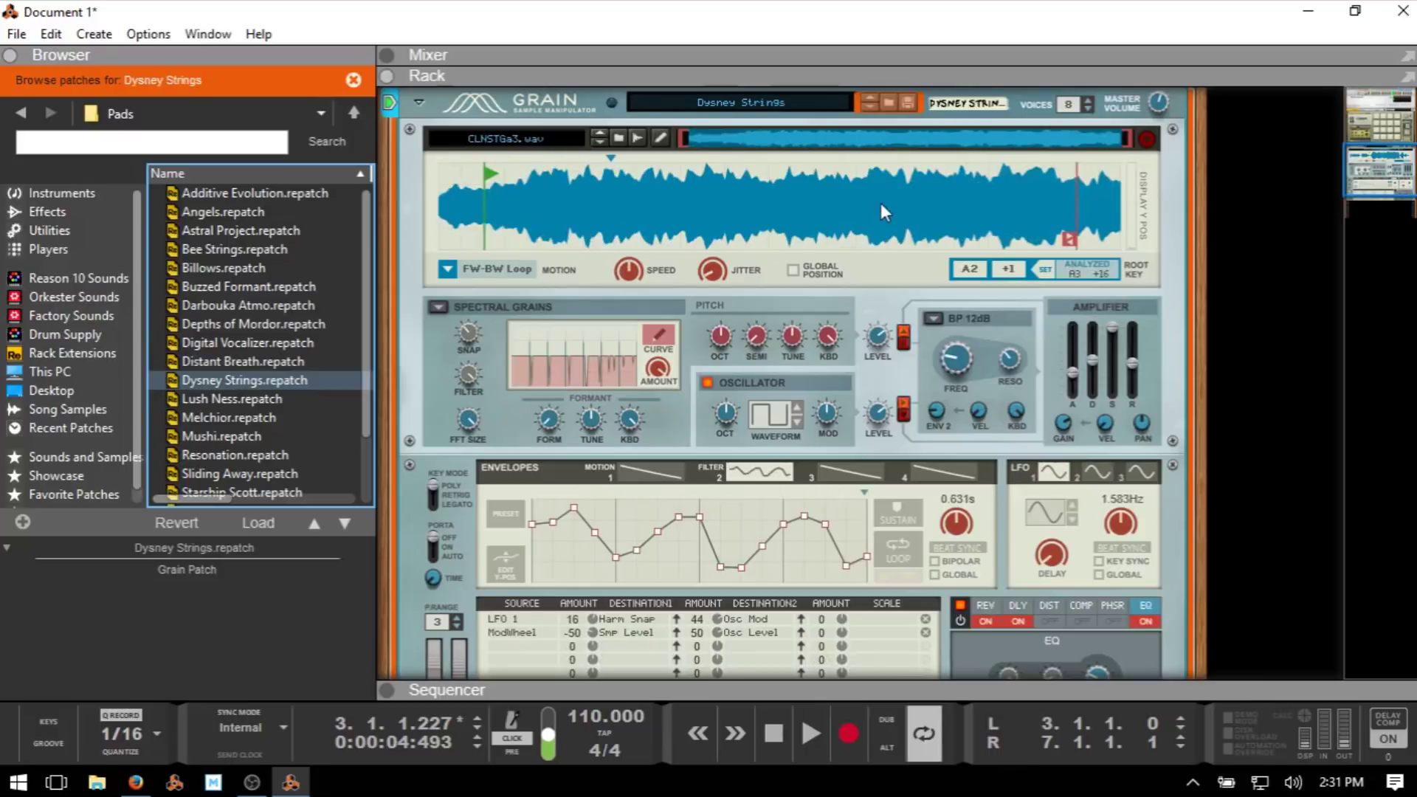
{"action": "key", "text": "Down"}
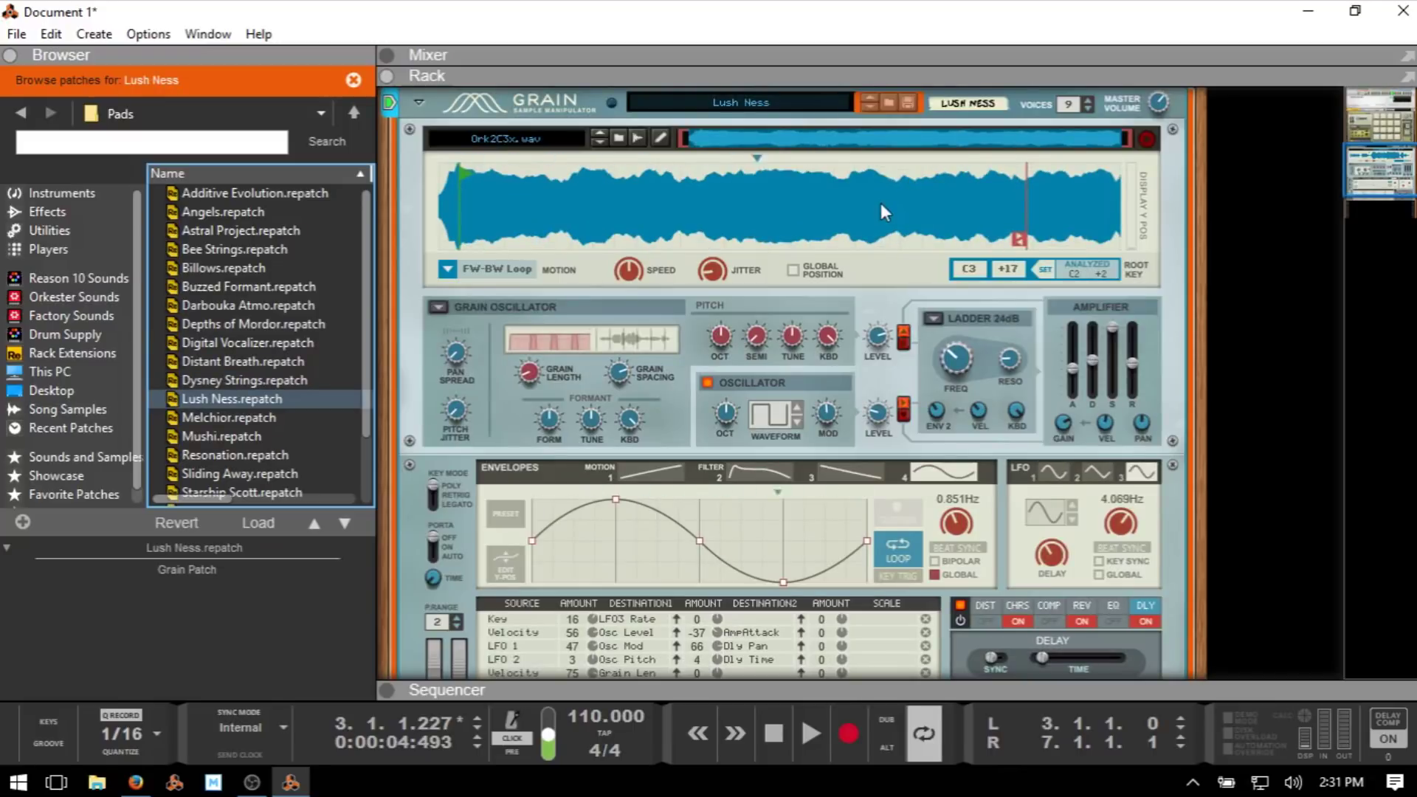
{"action": "key", "text": "Down"}
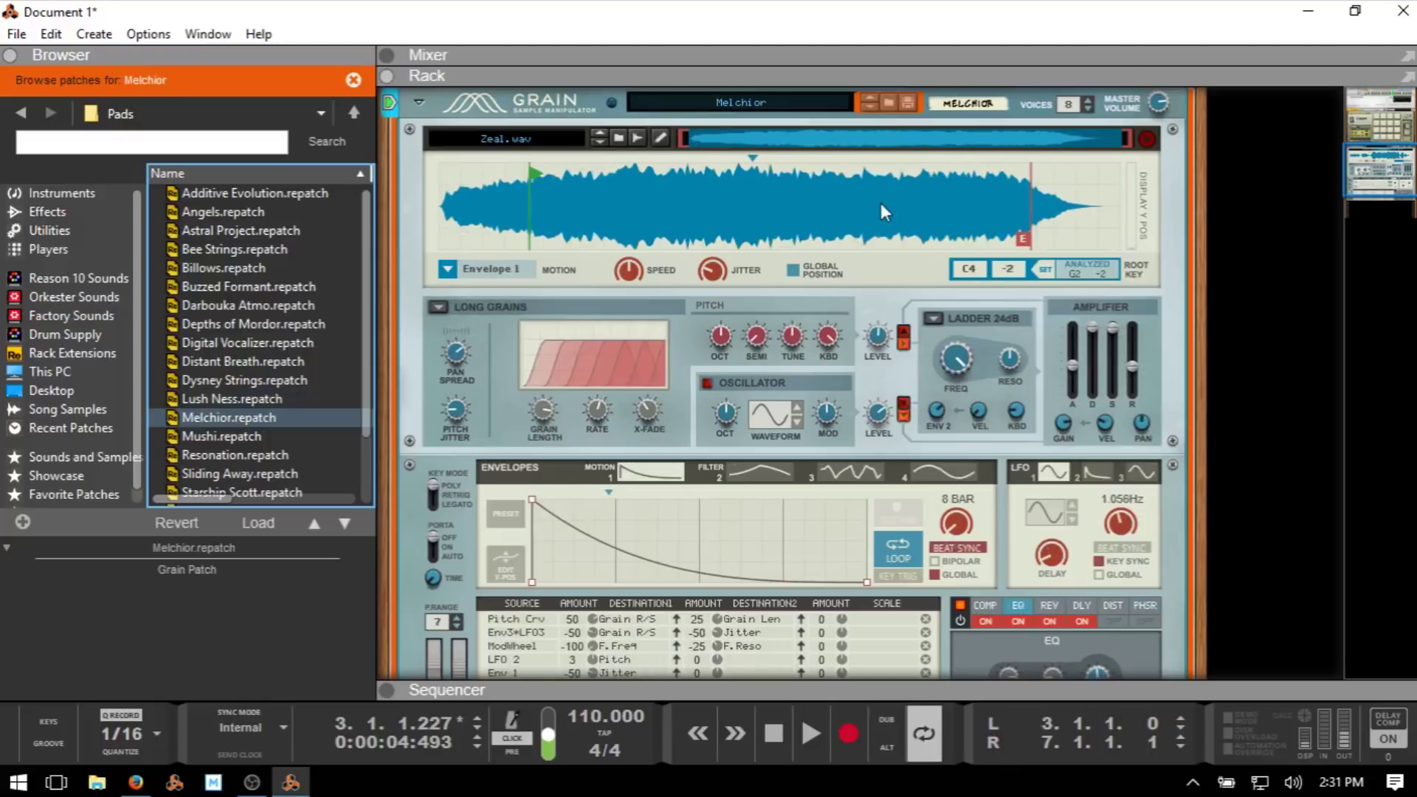
{"action": "key", "text": "Down"}
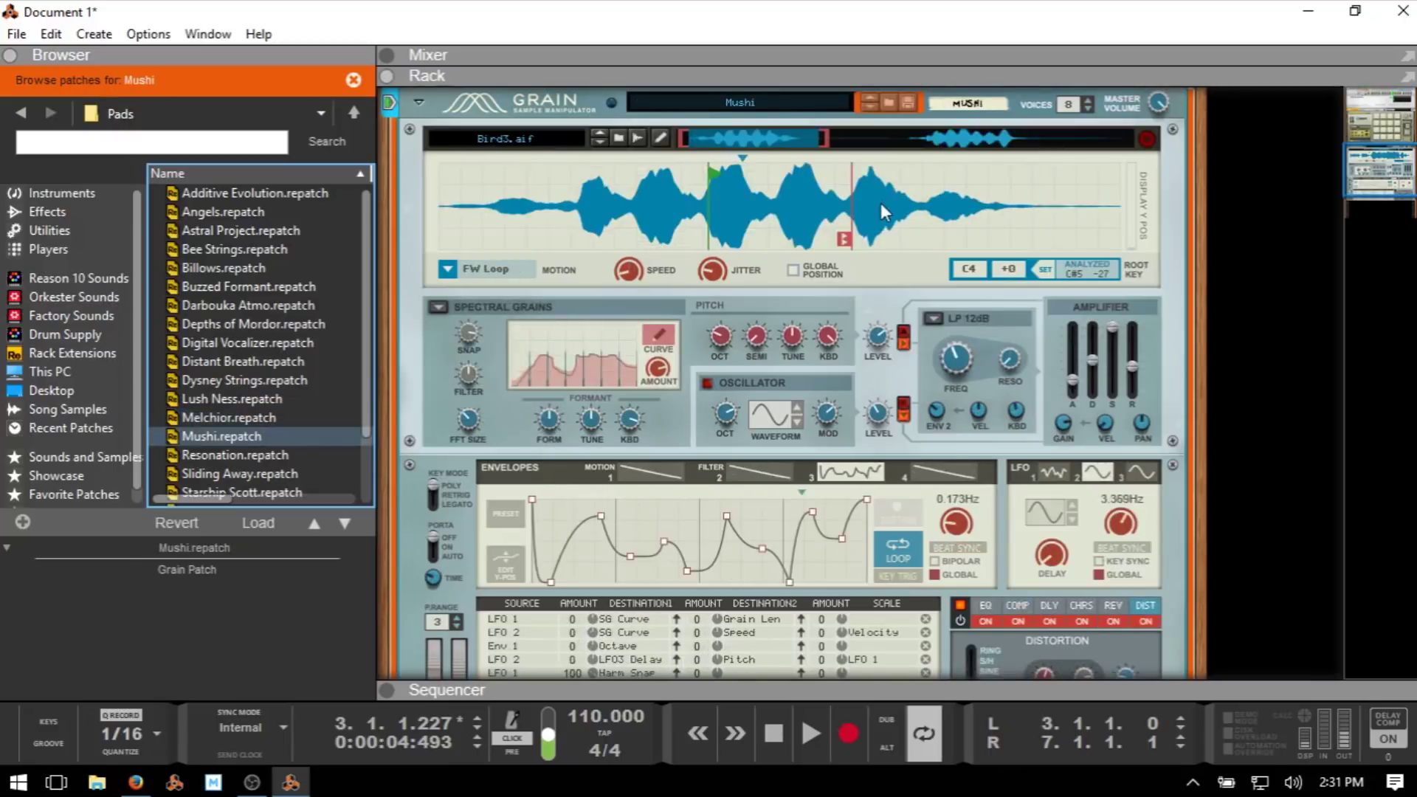
{"action": "scroll", "coordinate": [882, 212], "scroll_direction": "up", "scroll_amount": 2}
{"action": "scroll", "coordinate": [882, 212], "scroll_direction": "up", "scroll_amount": 4}
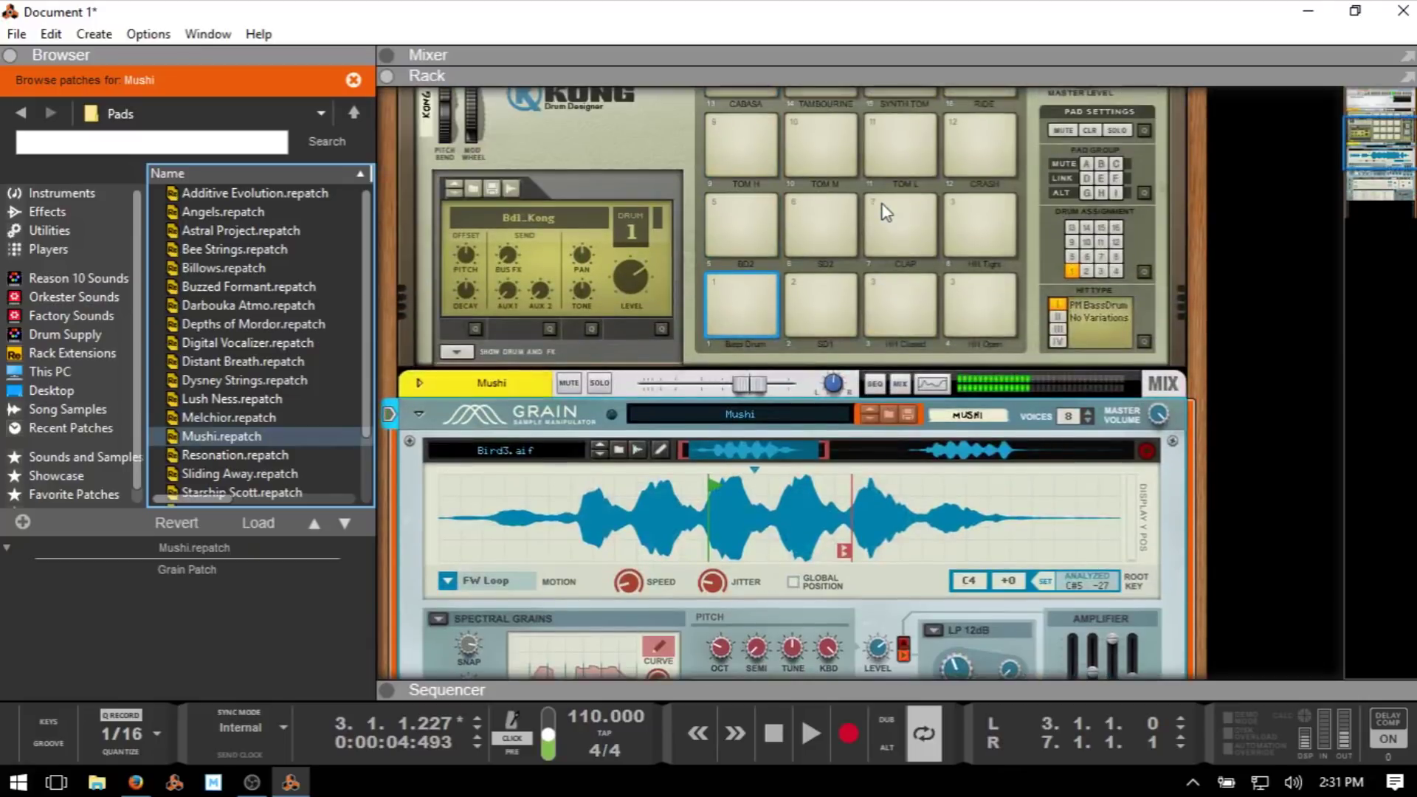
{"action": "scroll", "coordinate": [885, 211], "scroll_direction": "down", "scroll_amount": 9}
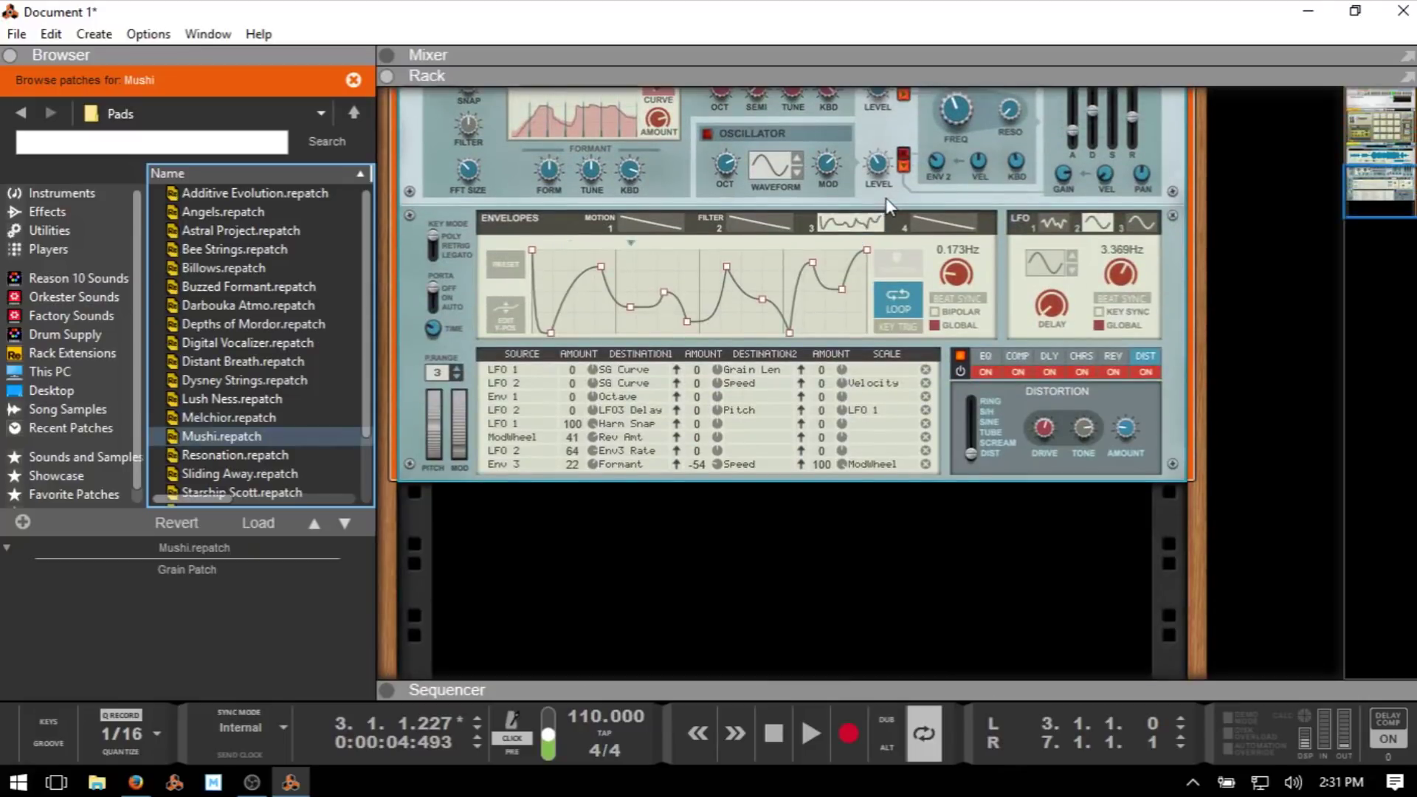
{"action": "scroll", "coordinate": [886, 198], "scroll_direction": "up", "scroll_amount": 6}
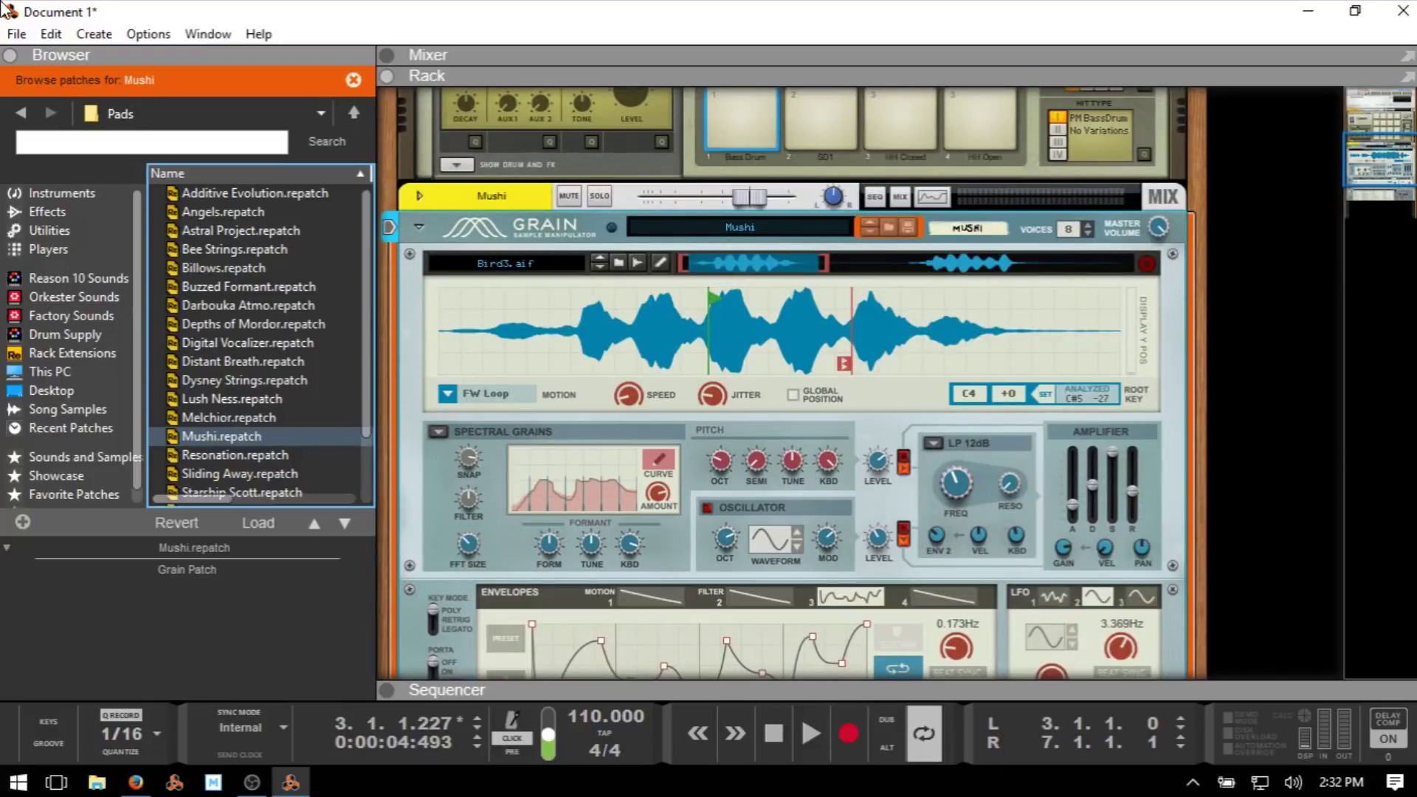
Audition the Plucks, Bells, Stabs patches from House Bounce onward and load the No Limits patch into Grain.
{"action": "left_click", "coordinate": [356, 112]}
{"action": "left_click", "coordinate": [222, 288]}
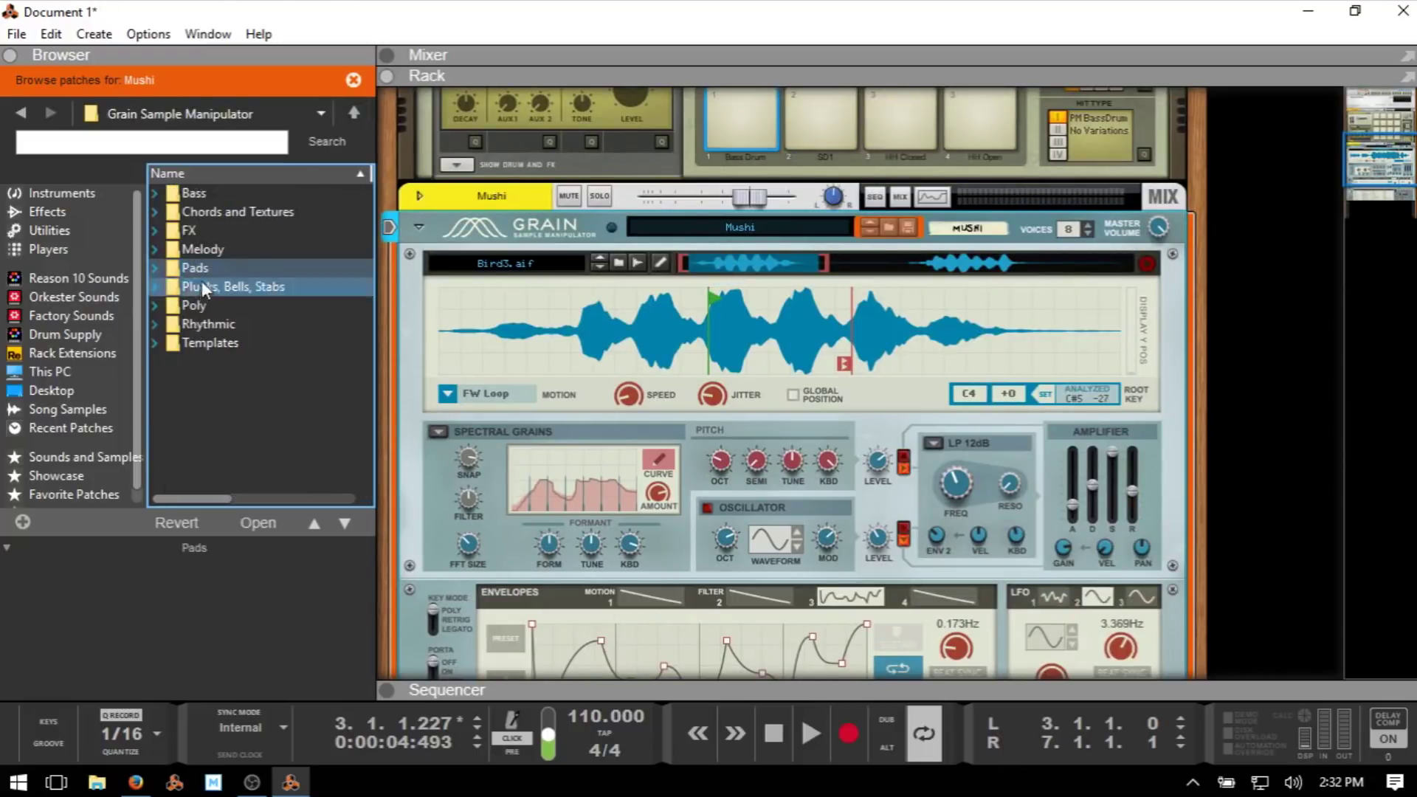
{"action": "double_click", "coordinate": [224, 289]}
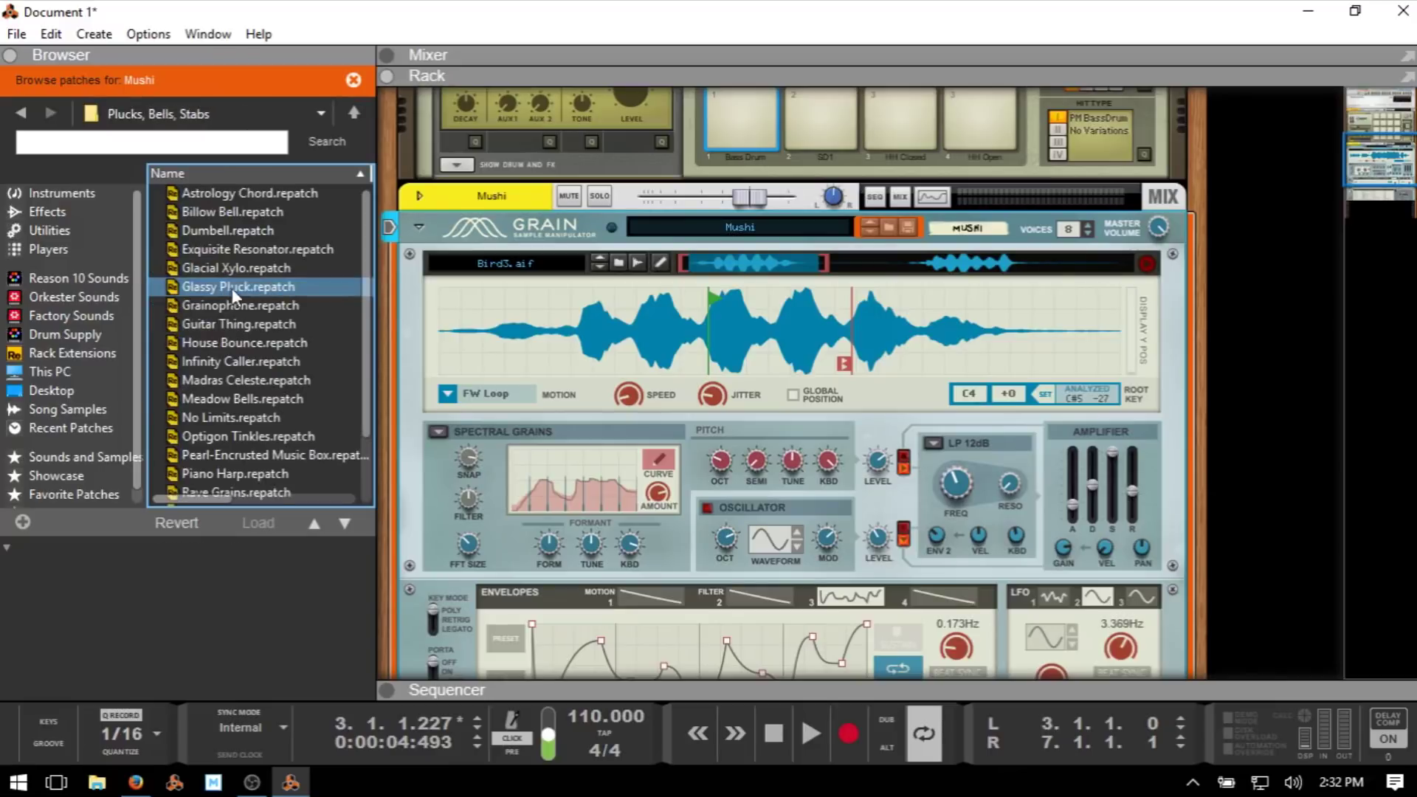
{"action": "left_click", "coordinate": [223, 336]}
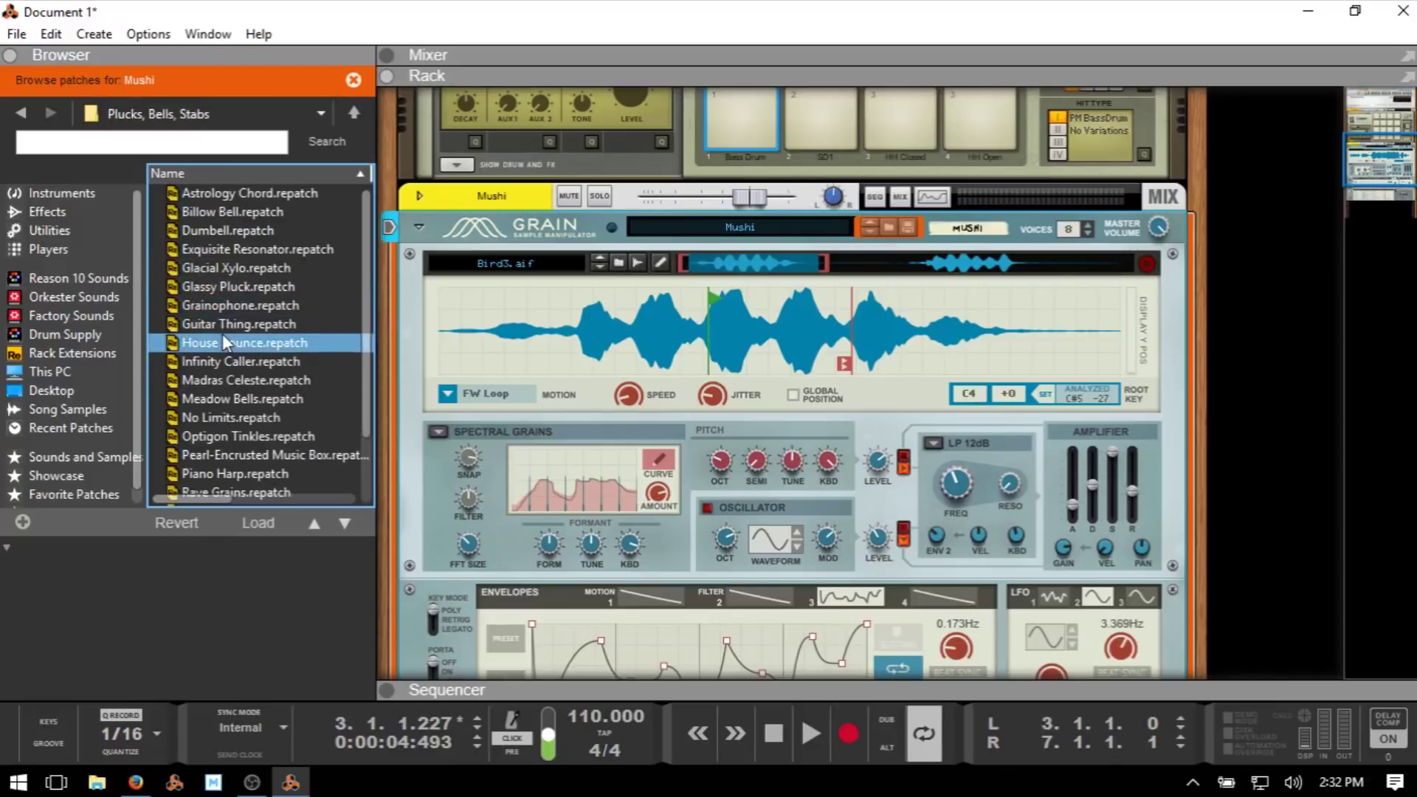
{"action": "left_click", "coordinate": [347, 366]}
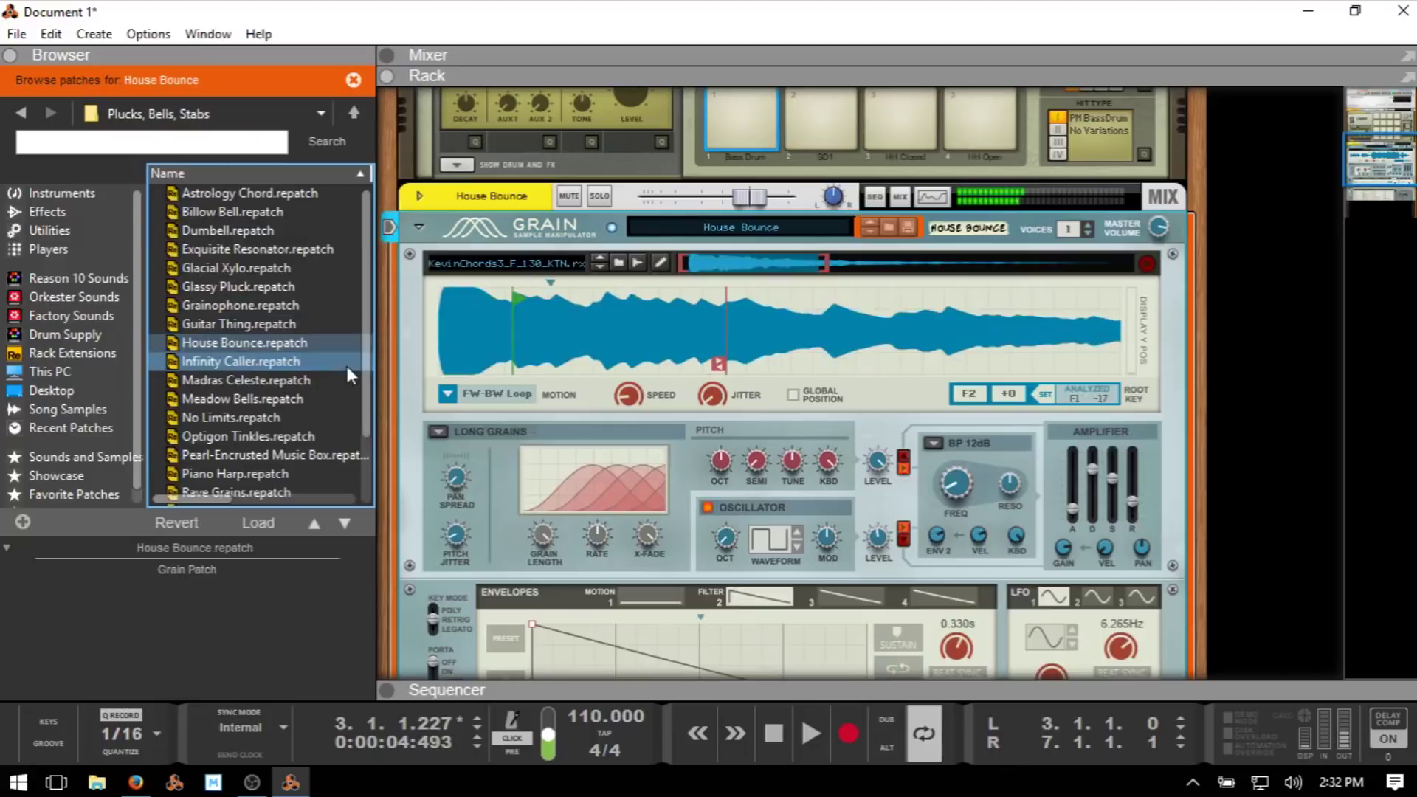
{"action": "left_click", "coordinate": [347, 366]}
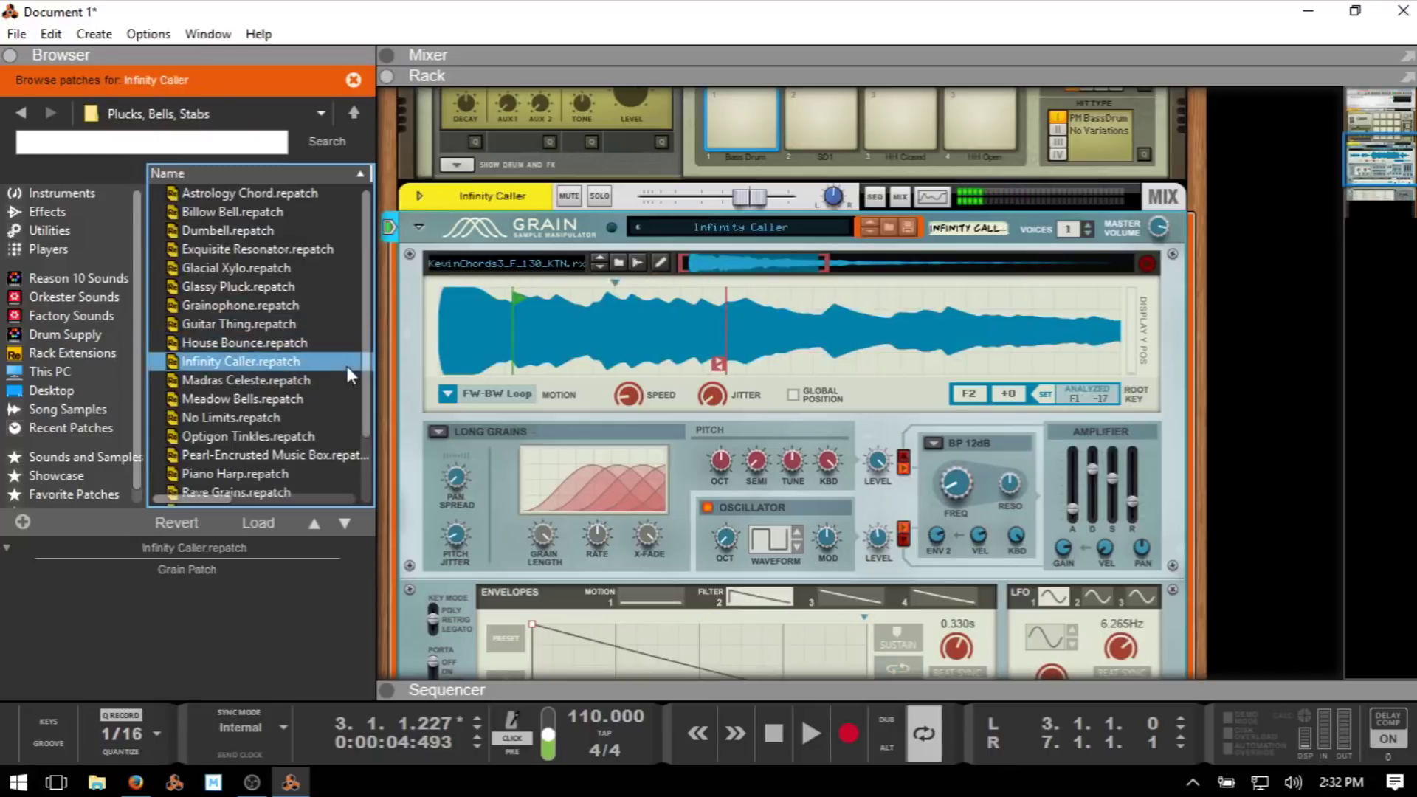
{"action": "key", "text": "Down"}
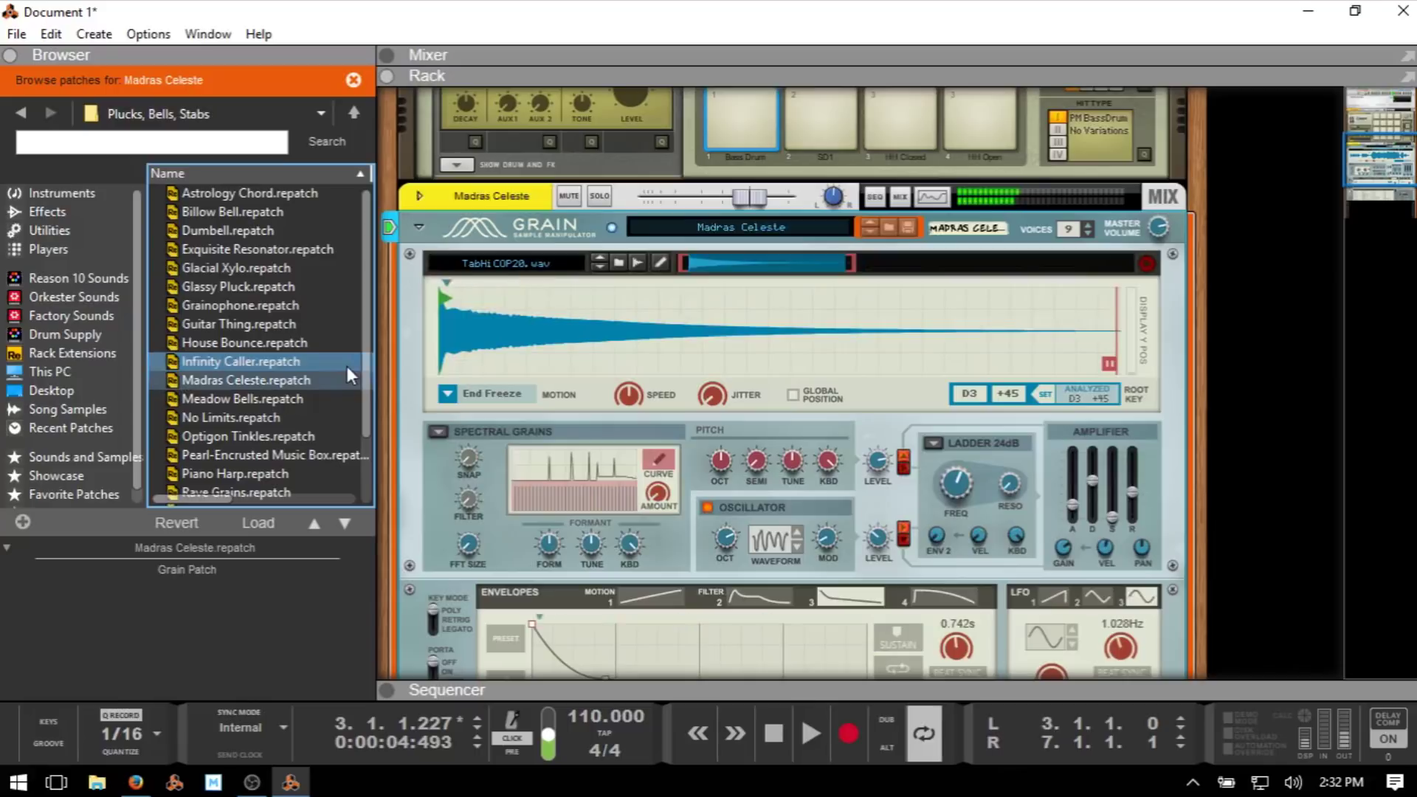
{"action": "key", "text": "Down"}
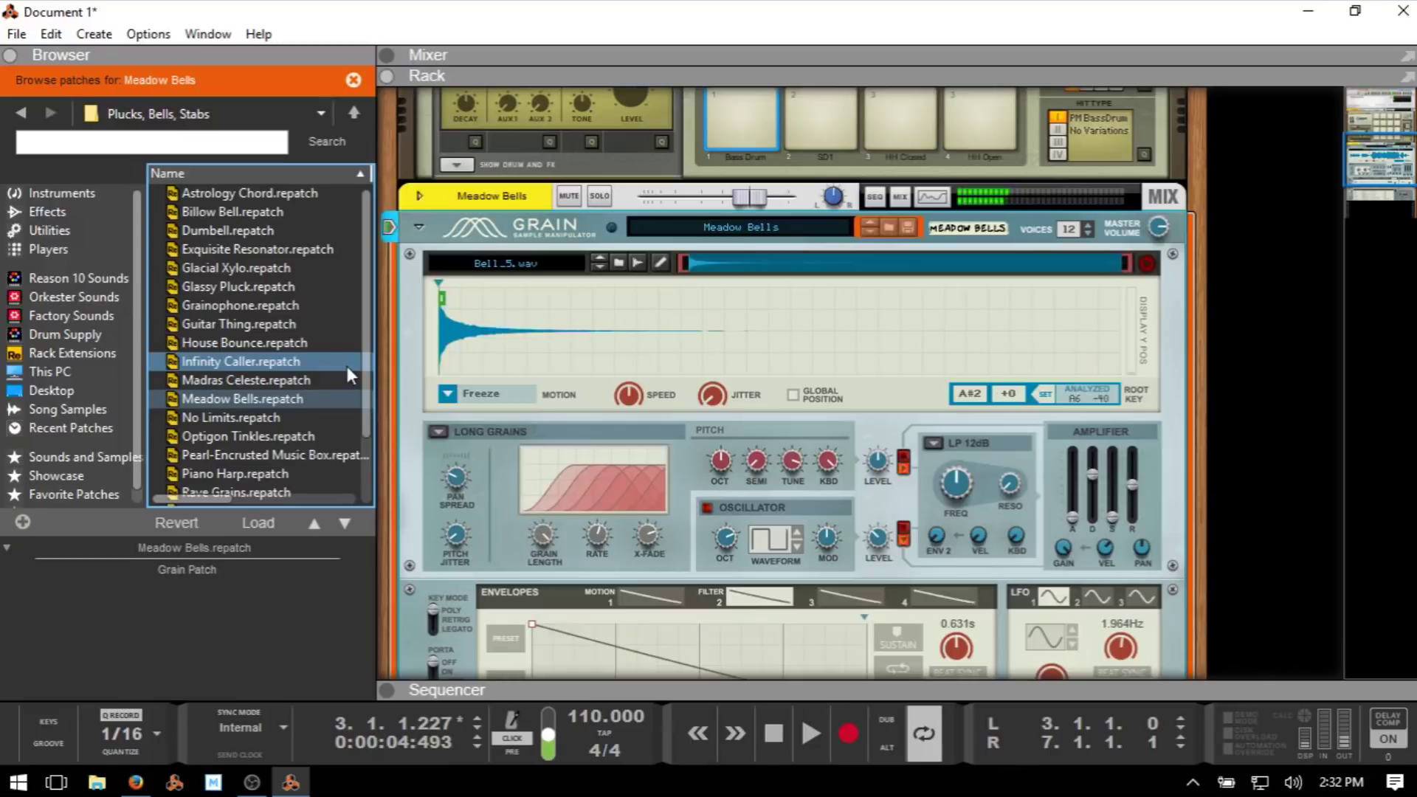
{"action": "key", "text": "Down"}
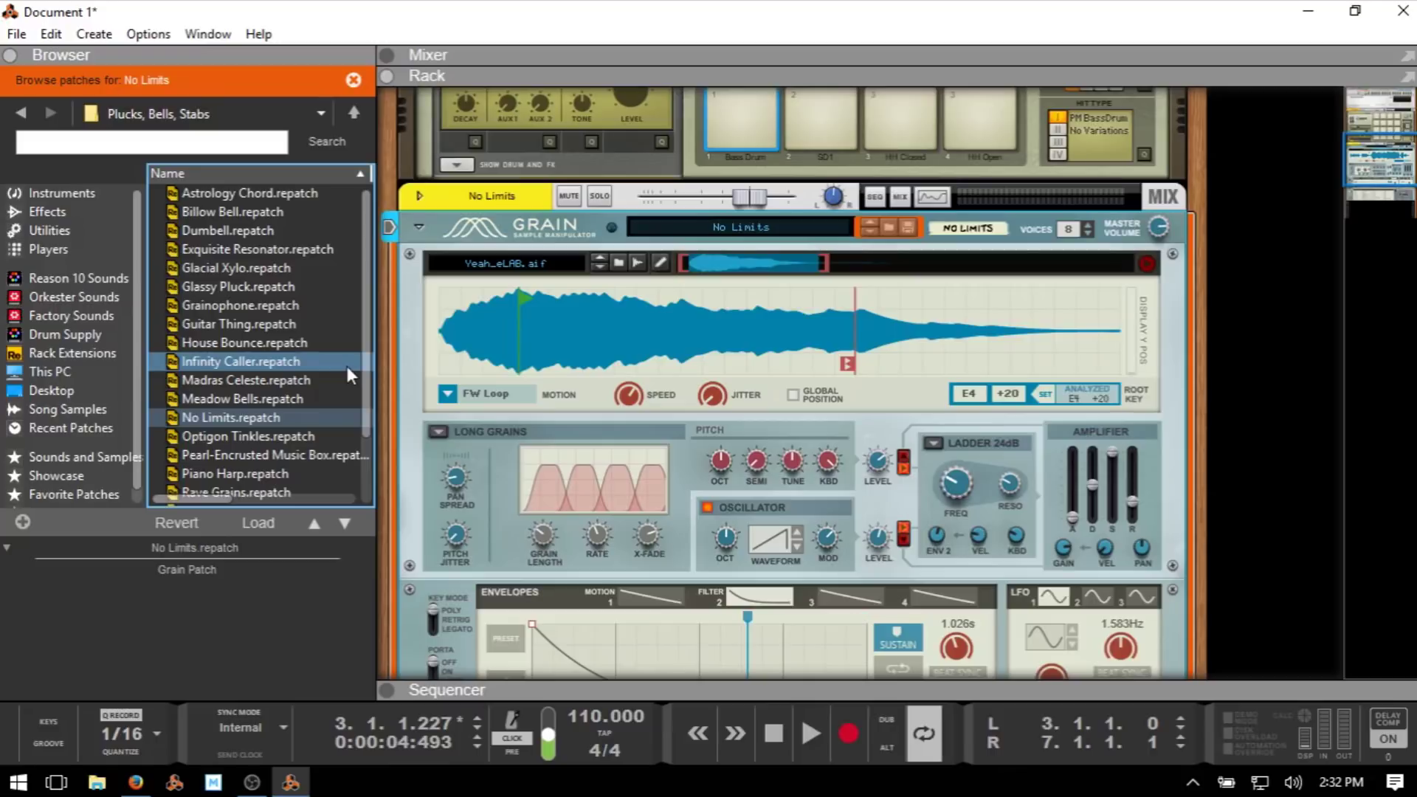
Record a sequence of long notes on the No Limits track, stop recording and show the sequencer.
{"action": "key", "text": "ctrl+Return"}
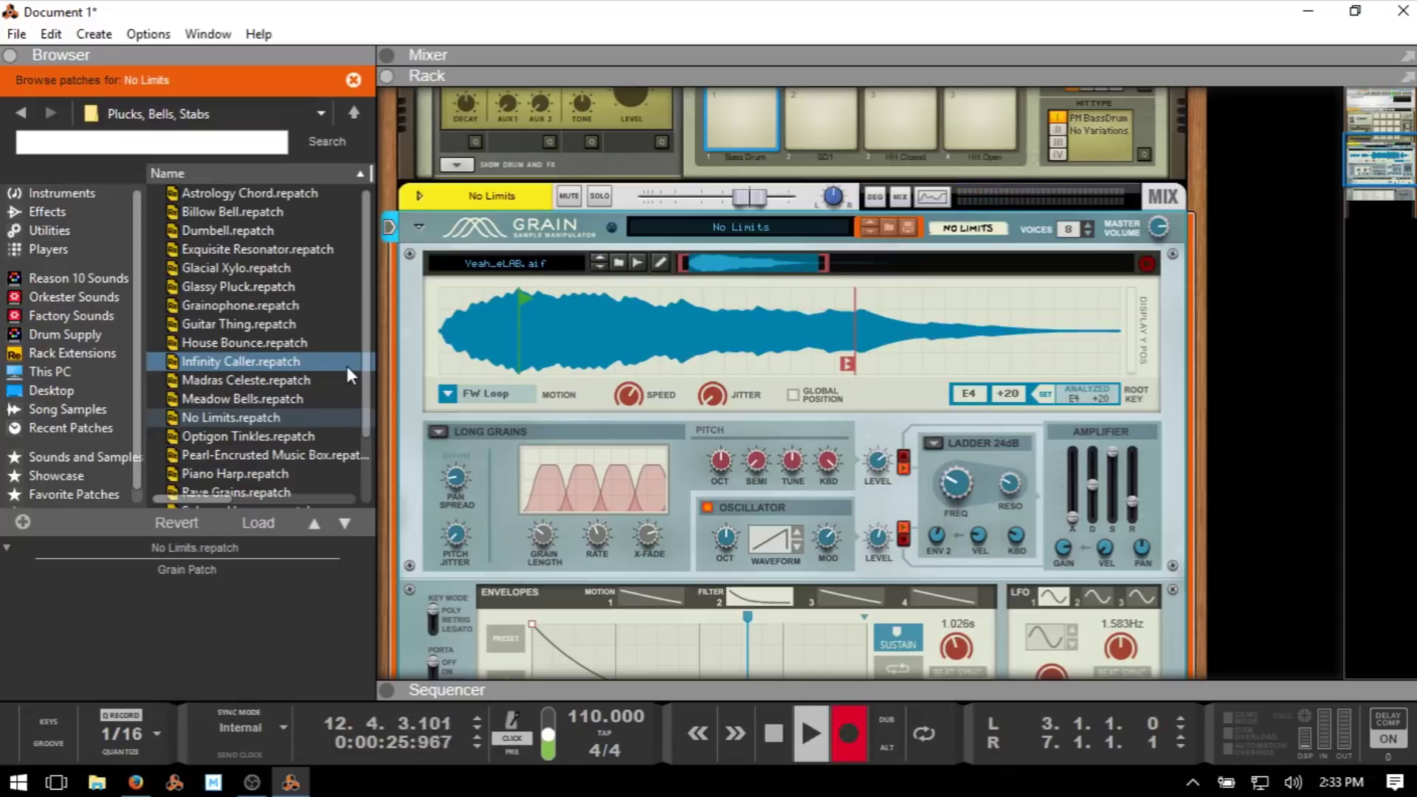
{"action": "key", "text": "space"}
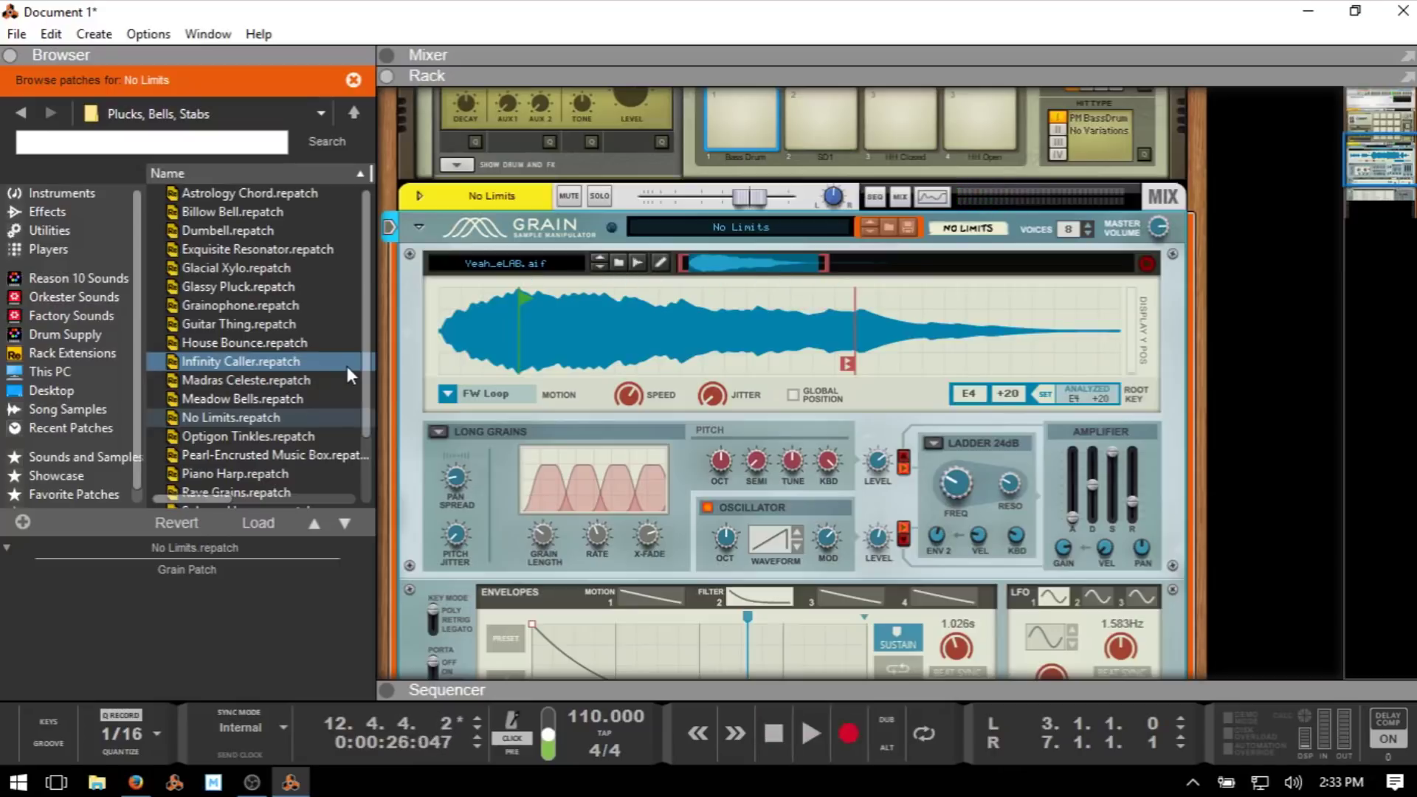
{"action": "key", "text": "F7"}
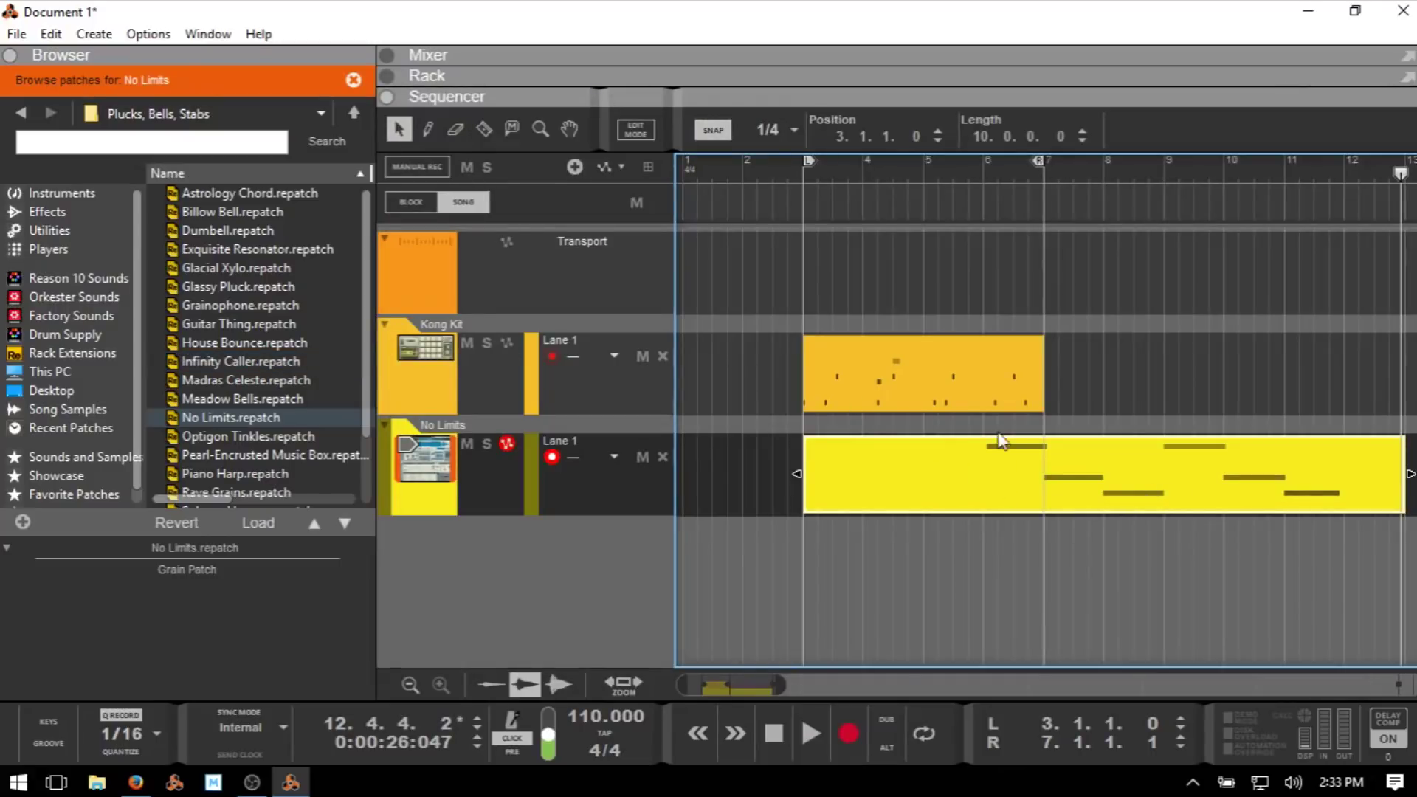
Open the recorded No Limits clip for note editing and hide the browser.
{"action": "double_click", "coordinate": [1184, 483]}
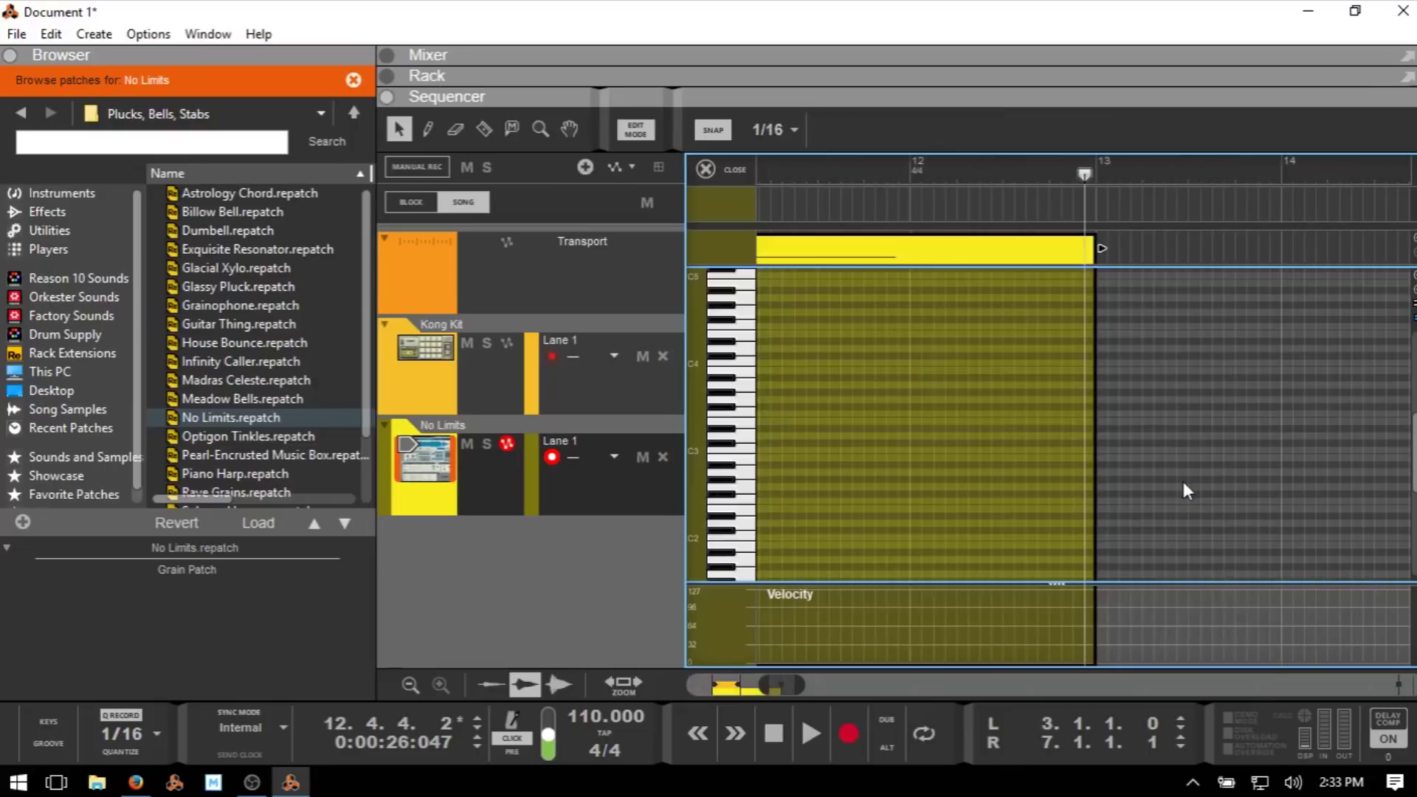
{"action": "key", "text": "F3"}
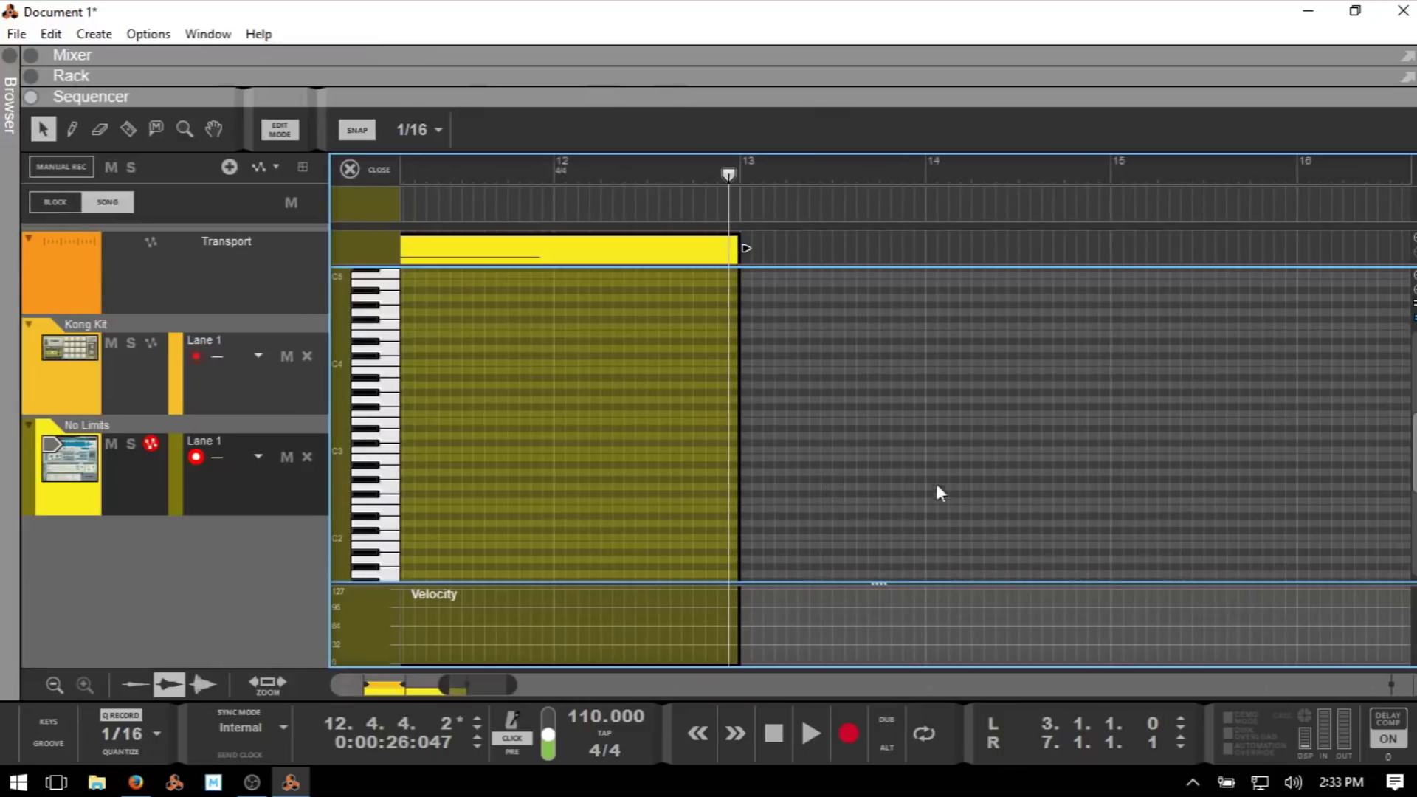
{"action": "left_click_drag", "start_coordinate": [474, 683], "coordinate": [403, 688]}
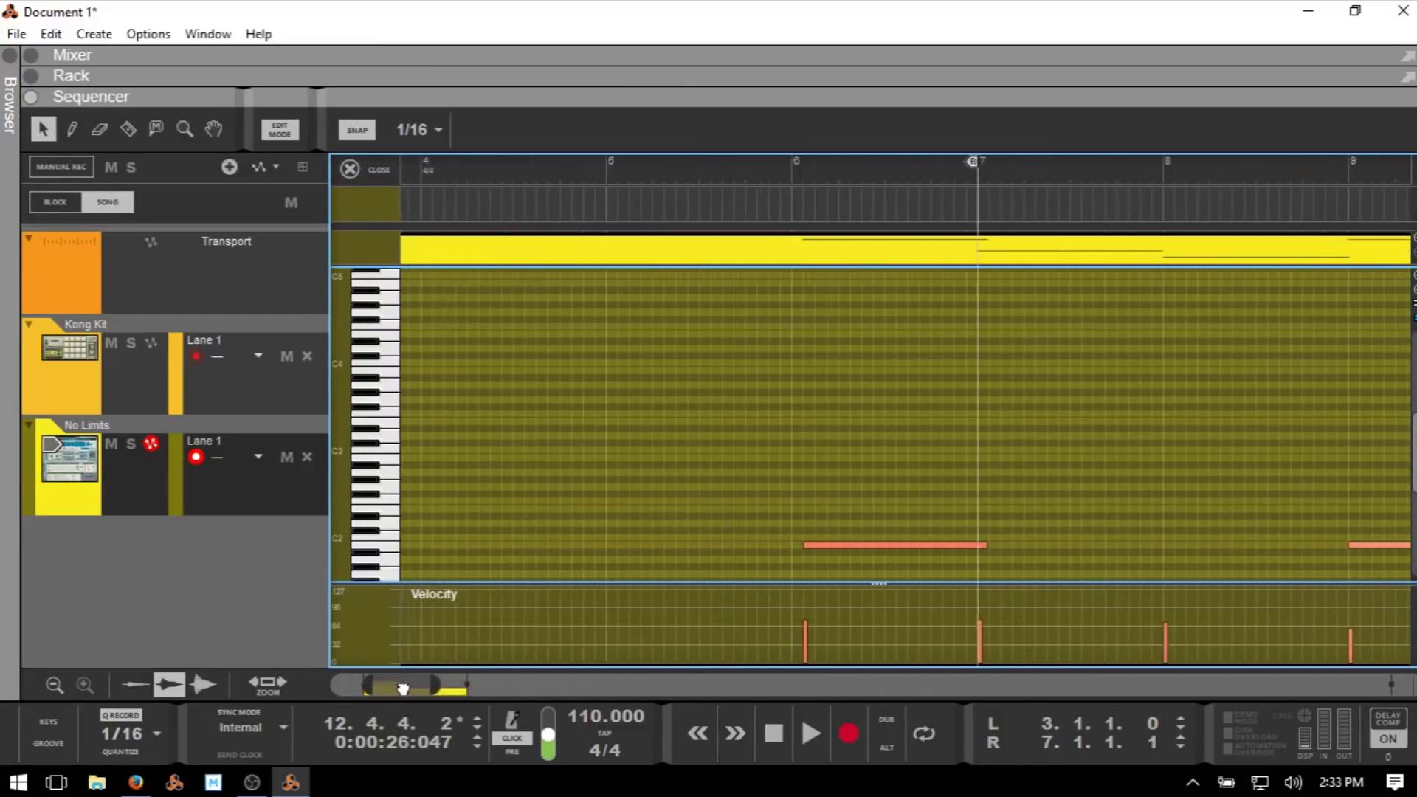
{"action": "scroll", "coordinate": [913, 385], "scroll_direction": "down", "scroll_amount": 6}
{"action": "scroll", "coordinate": [918, 392], "scroll_direction": "up", "scroll_amount": 2}
{"action": "left_click_drag", "start_coordinate": [398, 686], "coordinate": [438, 689]}
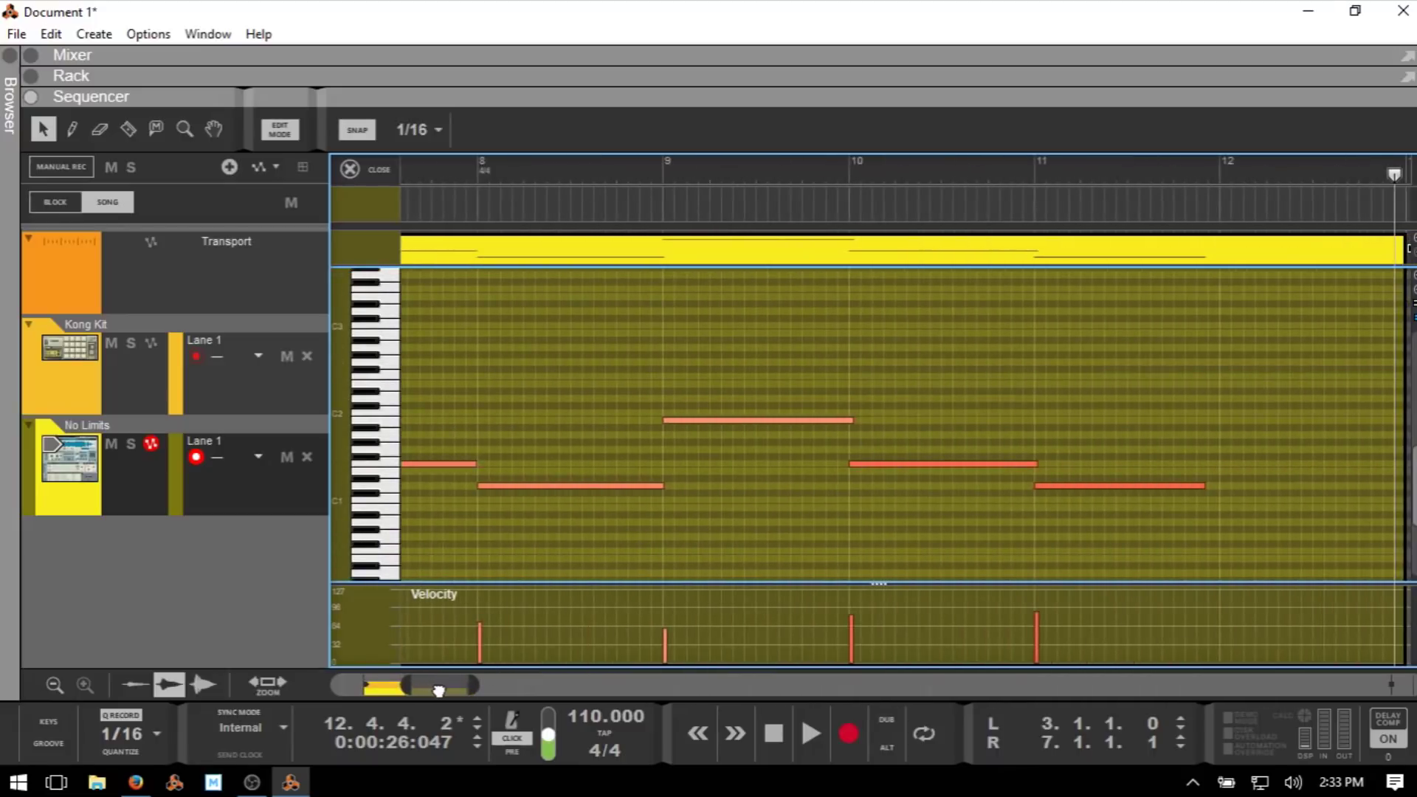
Shorten the F1 note at bar 10 to a length of 0.2.0.0 and match the bar 11 note's length to it.
{"action": "left_click", "coordinate": [758, 422]}
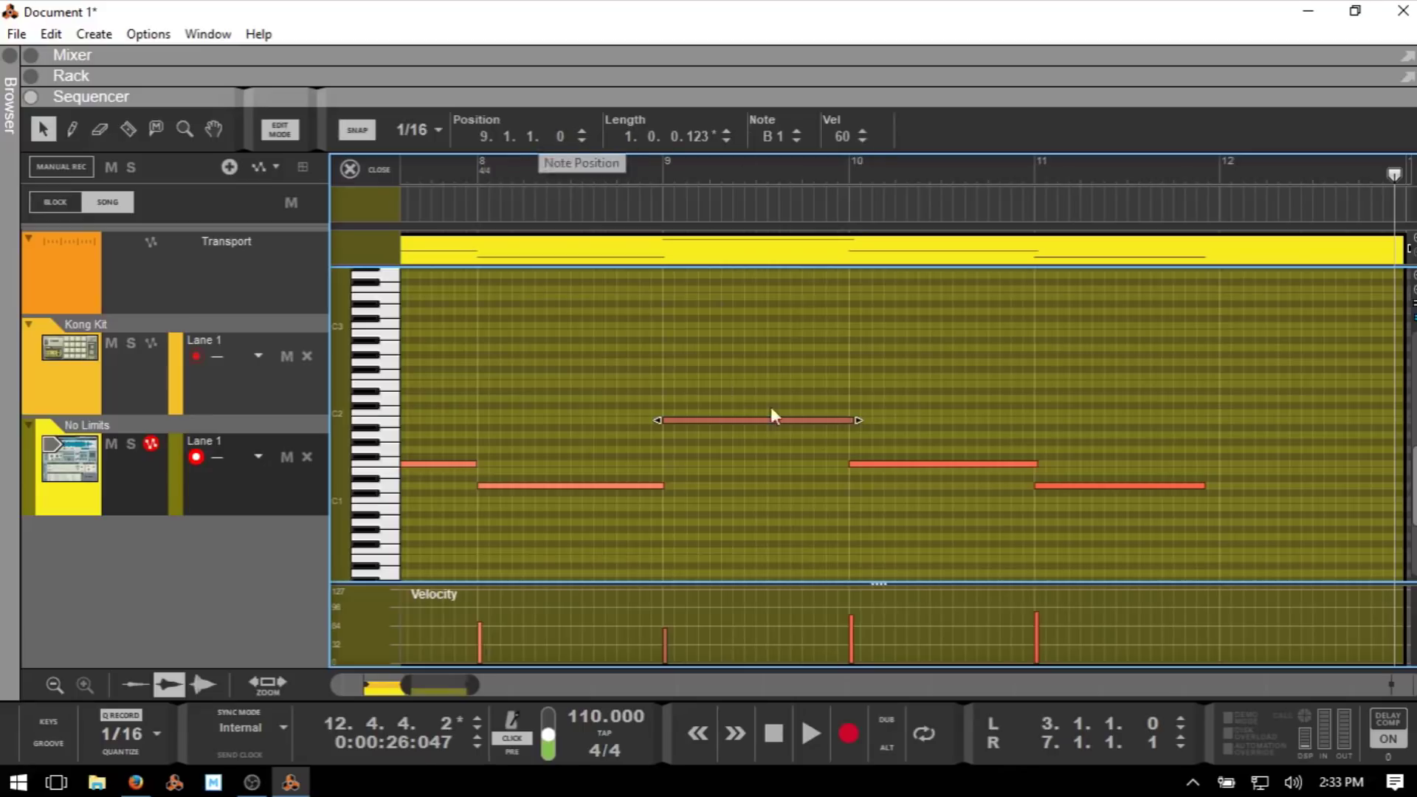
{"action": "left_click", "coordinate": [933, 463], "text": "shift"}
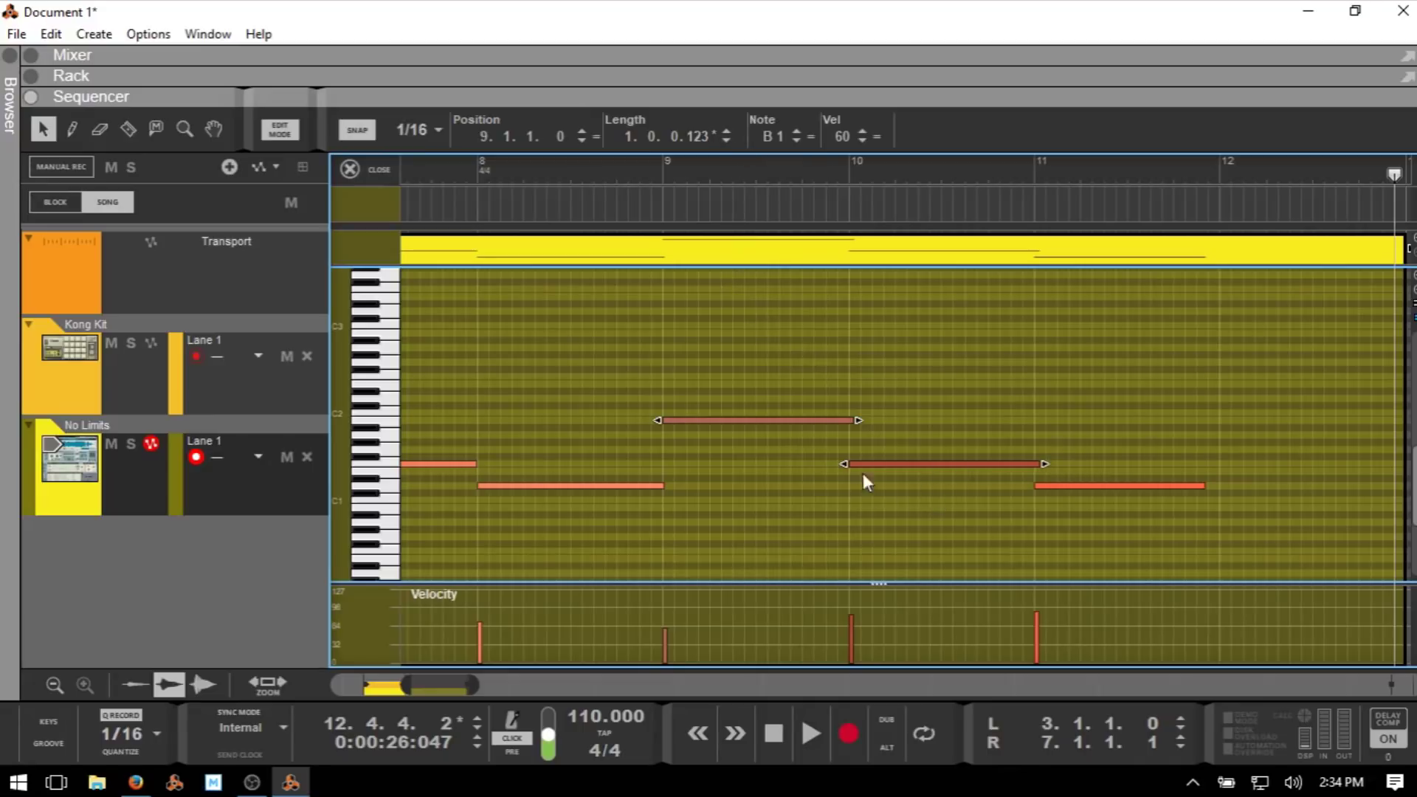
{"action": "left_click", "coordinate": [945, 414]}
{"action": "left_click", "coordinate": [948, 464]}
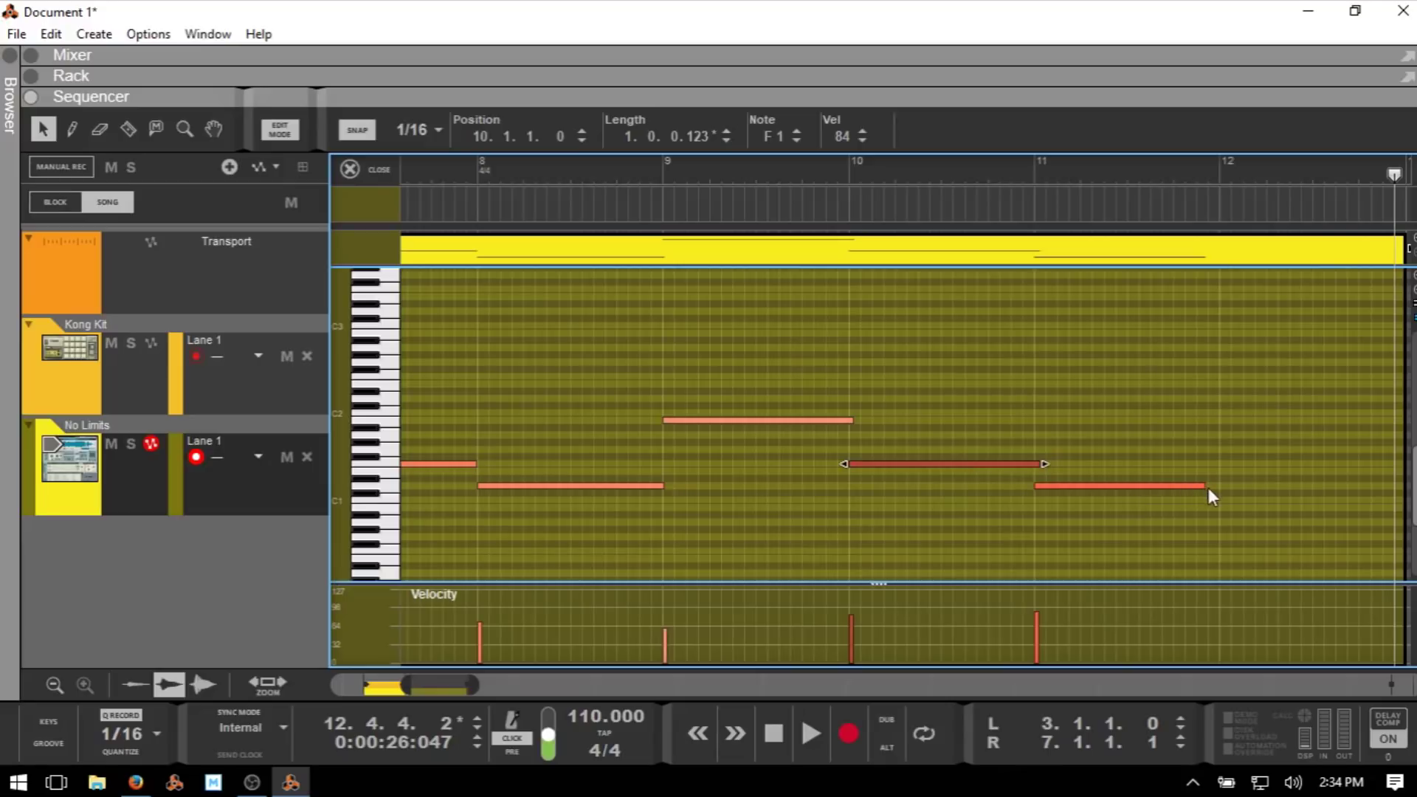
{"action": "left_click_drag", "start_coordinate": [1044, 463], "coordinate": [945, 463]}
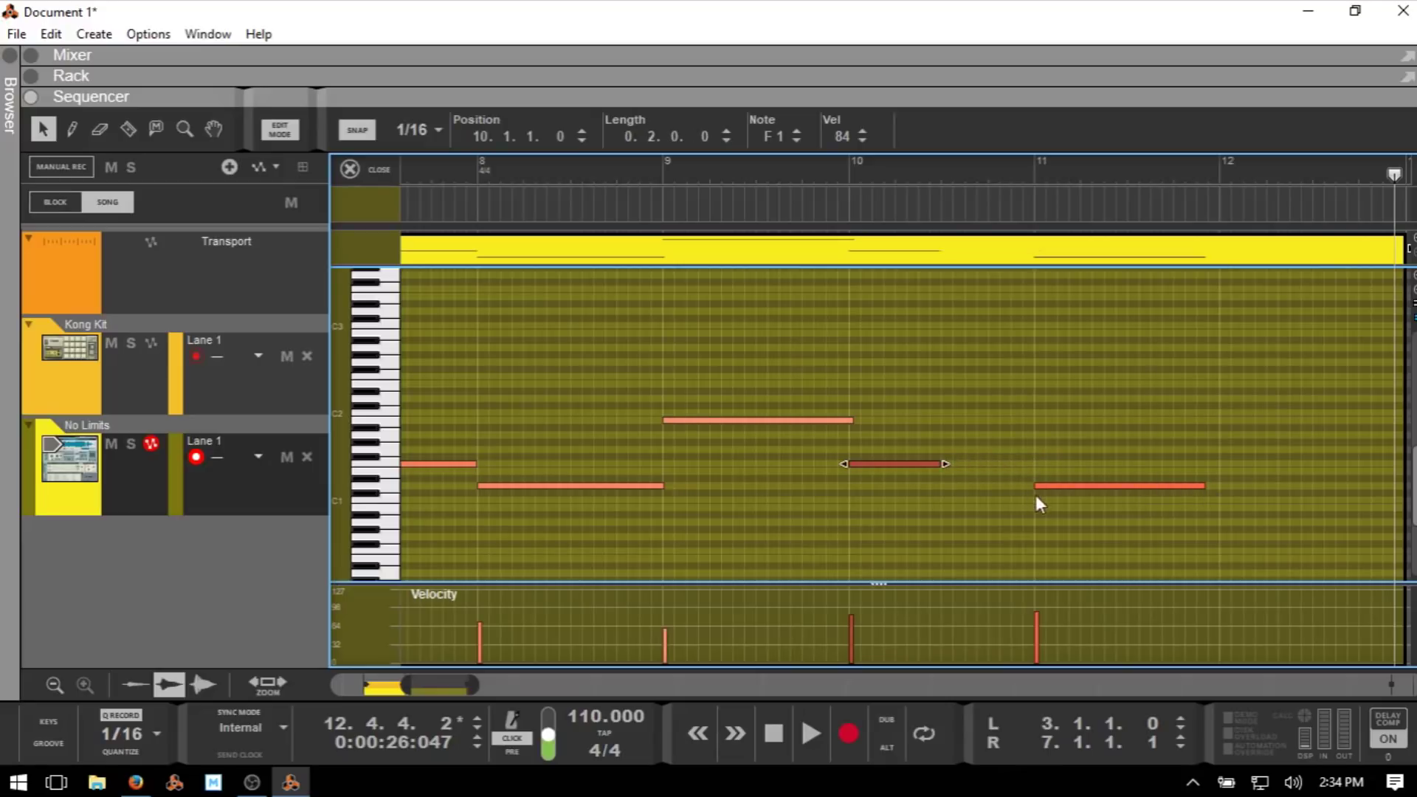
{"action": "left_click", "coordinate": [1115, 485], "text": "shift"}
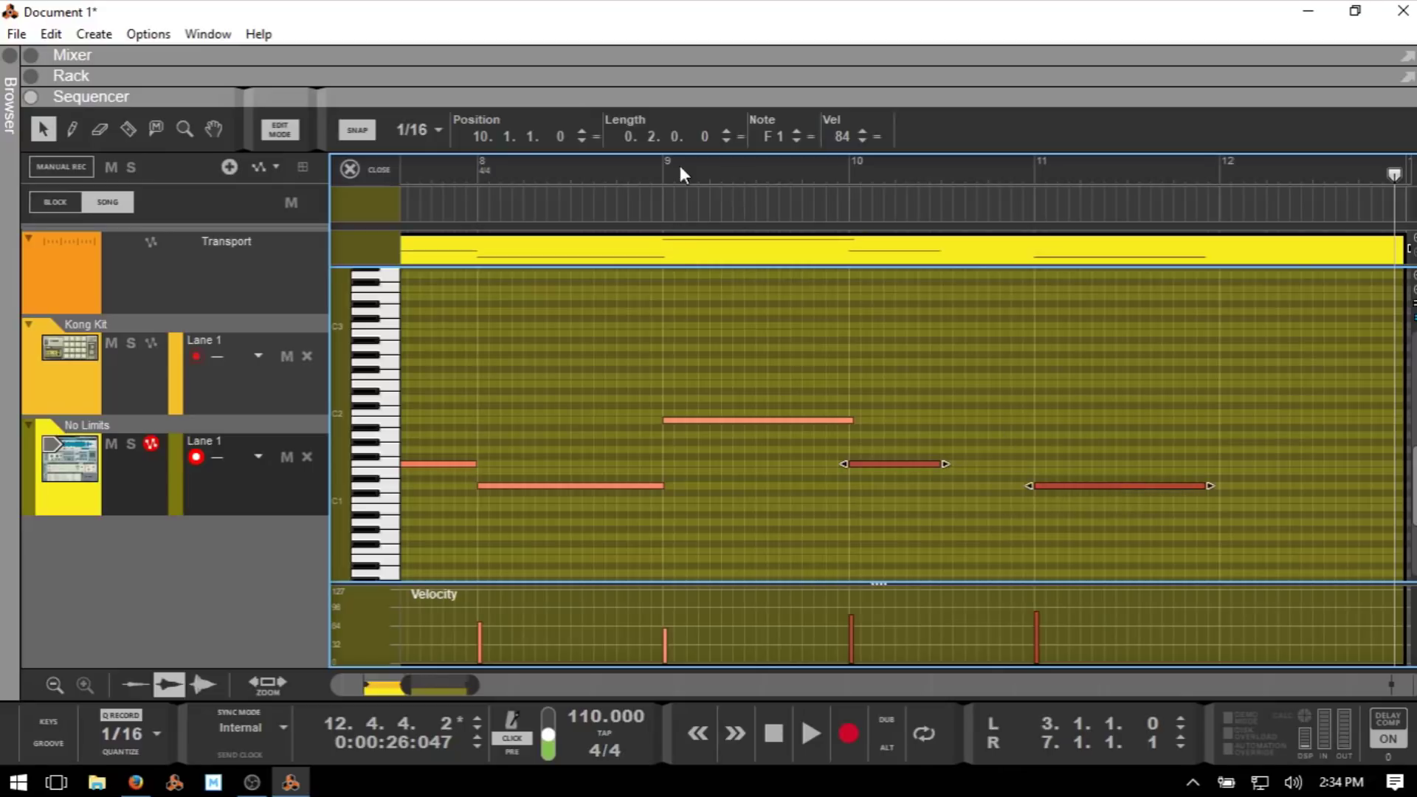
{"action": "left_click", "coordinate": [742, 139]}
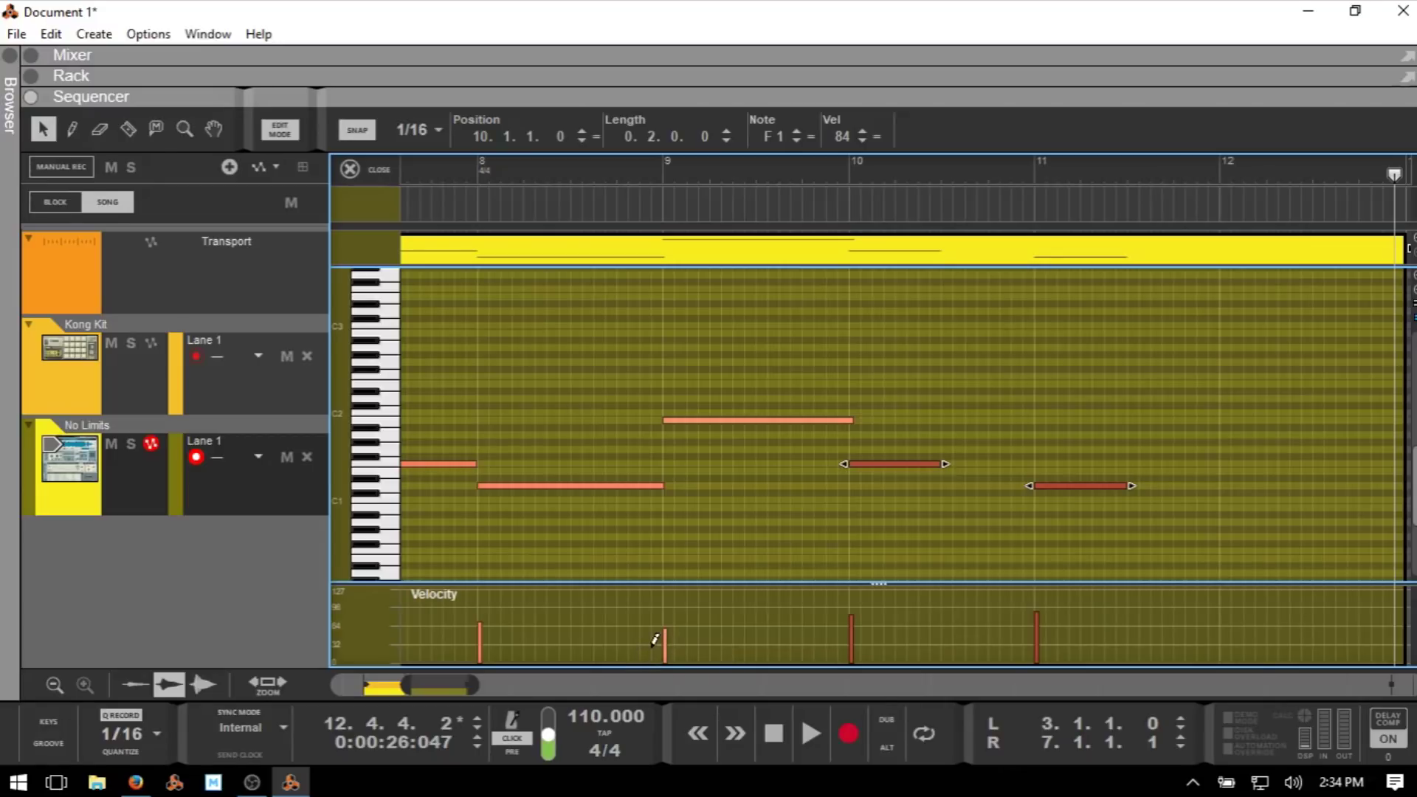
Draw a rising velocity ramp across the notes at bars 9 to 11 with the Pencil tool and add a Pan performance automation lane.
{"action": "key", "text": "w"}
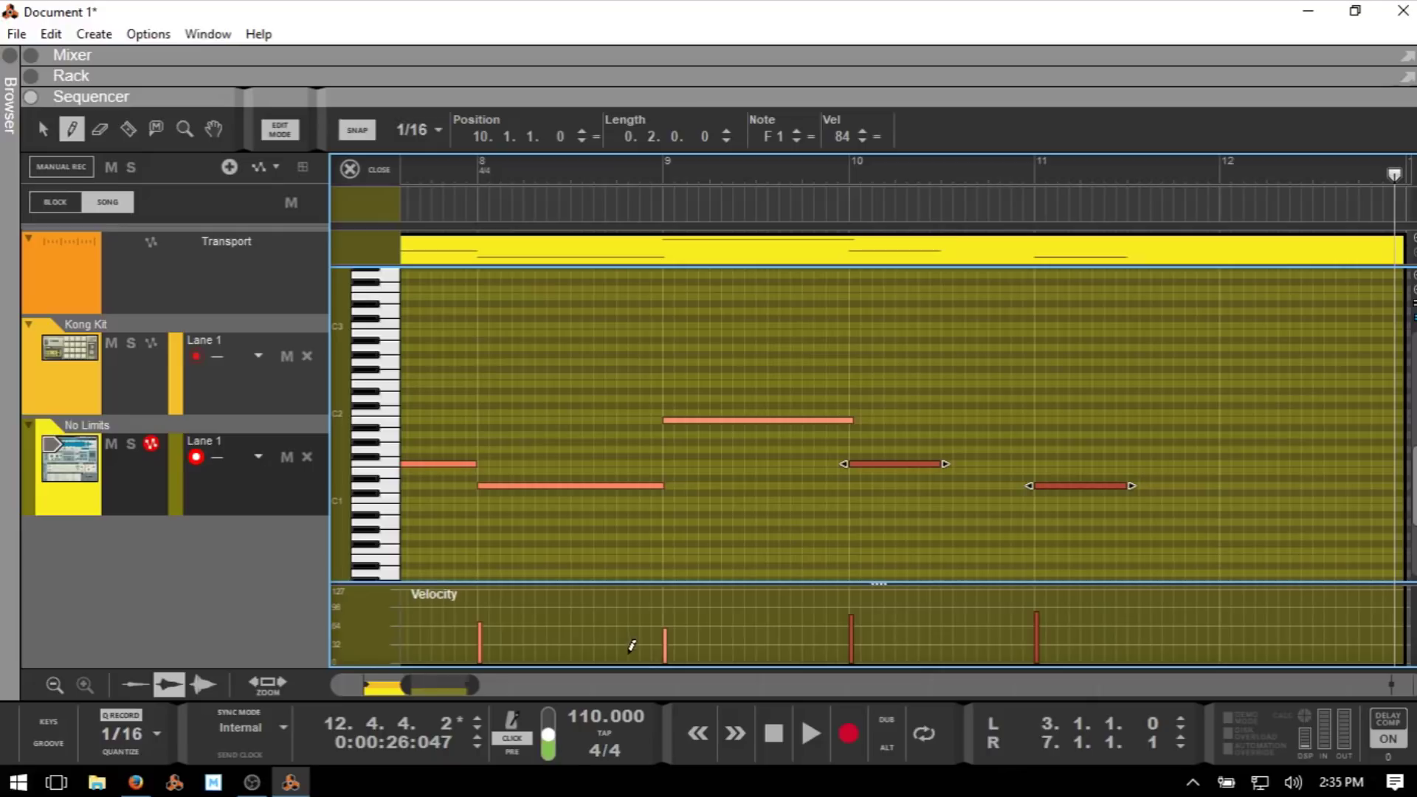
{"action": "left_click_drag", "start_coordinate": [635, 654], "coordinate": [1184, 590]}
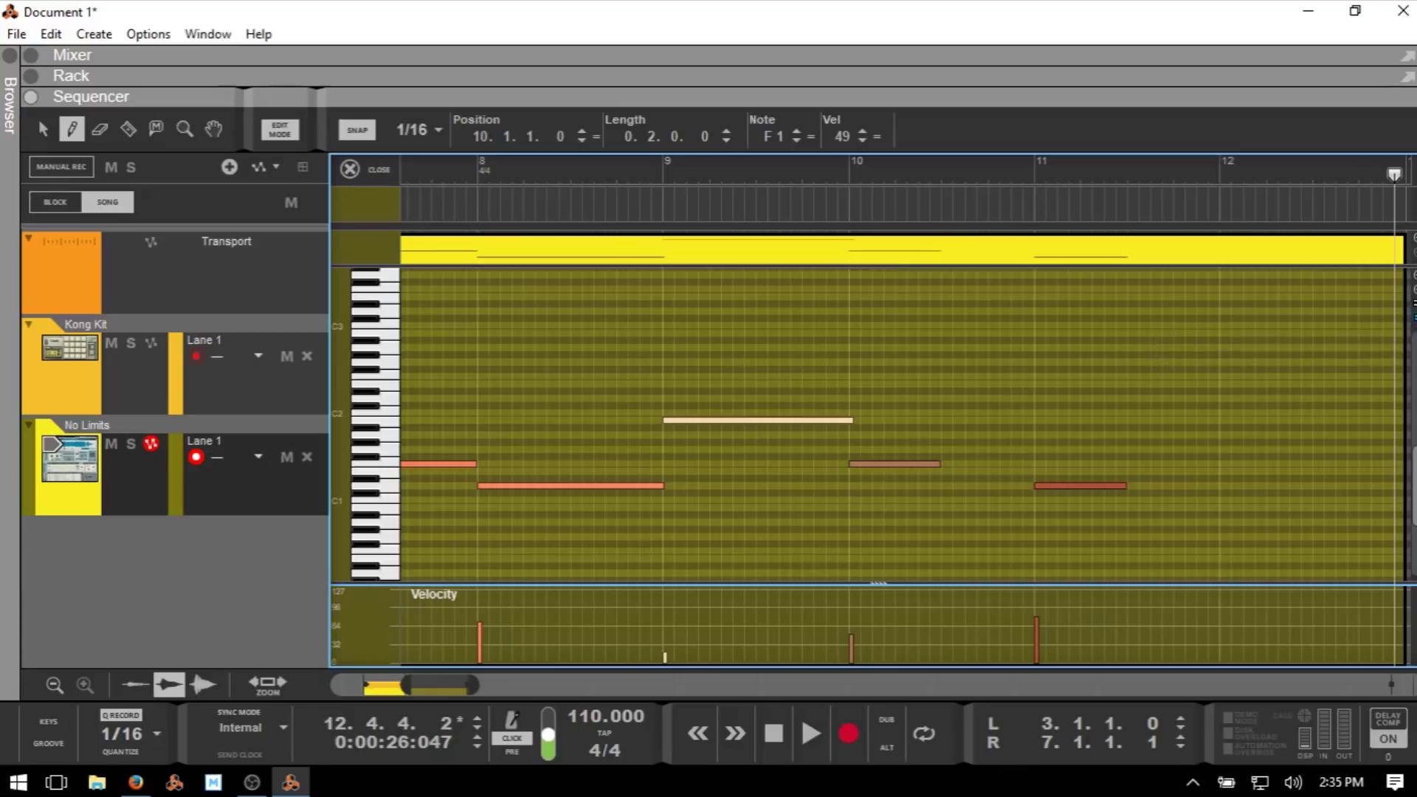
{"action": "left_click", "coordinate": [1412, 316]}
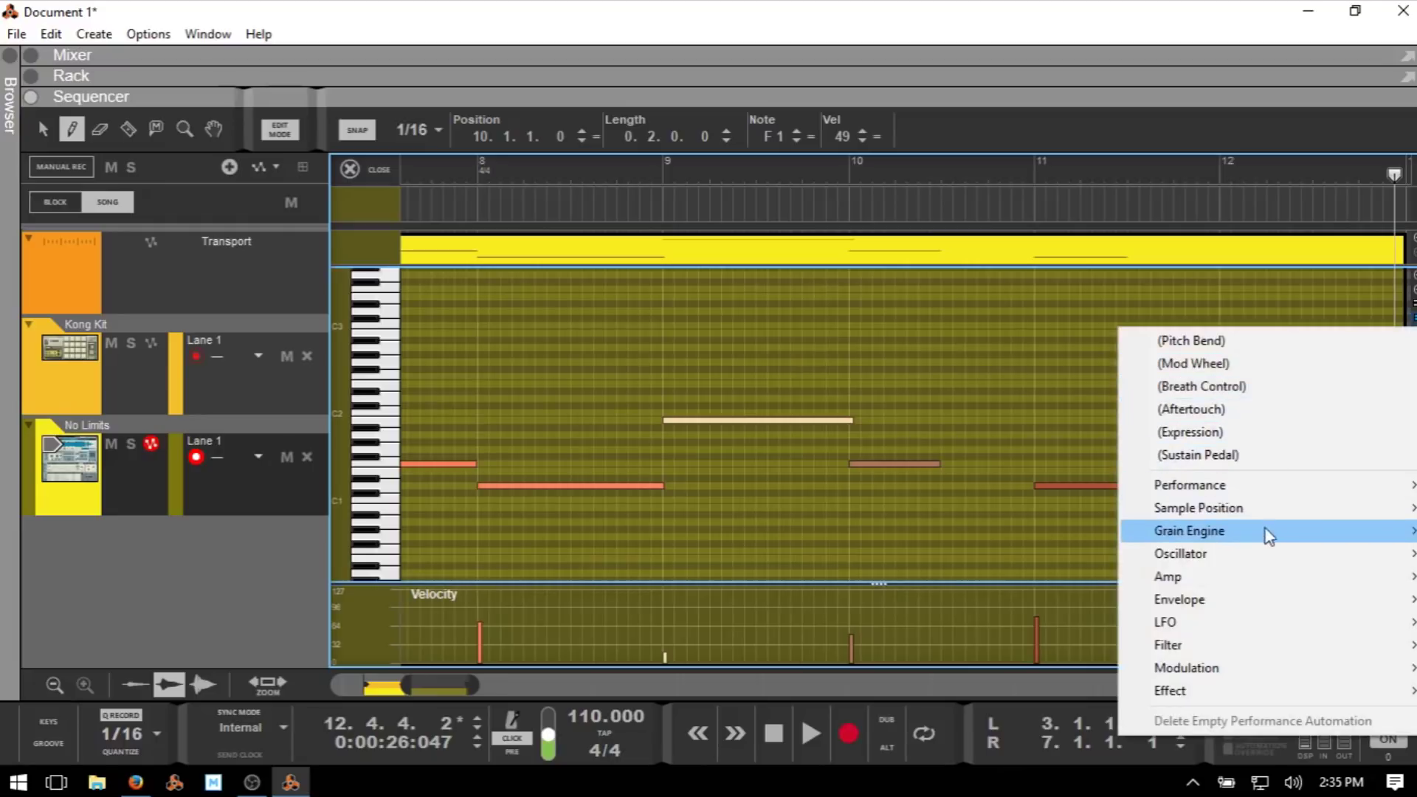
{"action": "mouse_move", "coordinate": [1268, 577]}
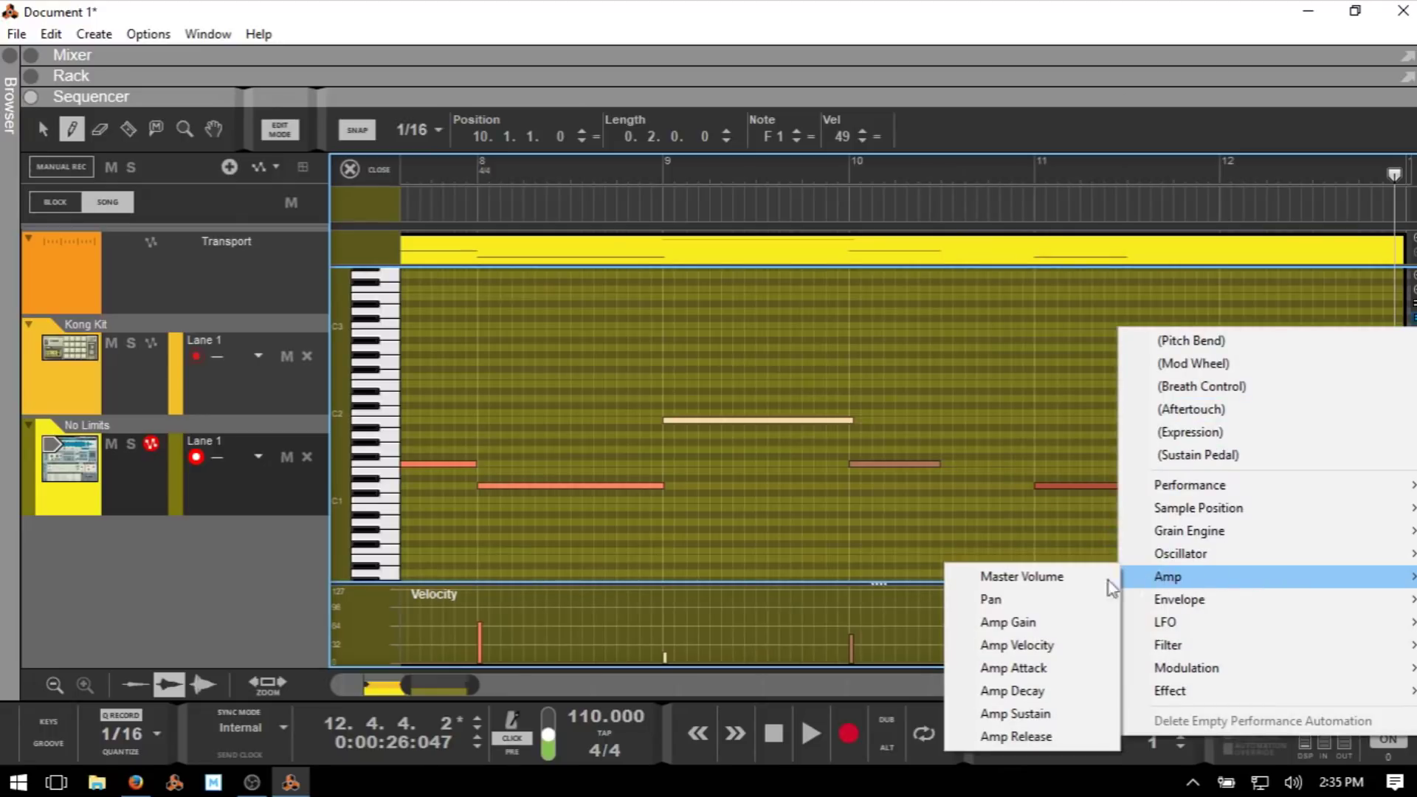
{"action": "left_click", "coordinate": [1051, 599]}
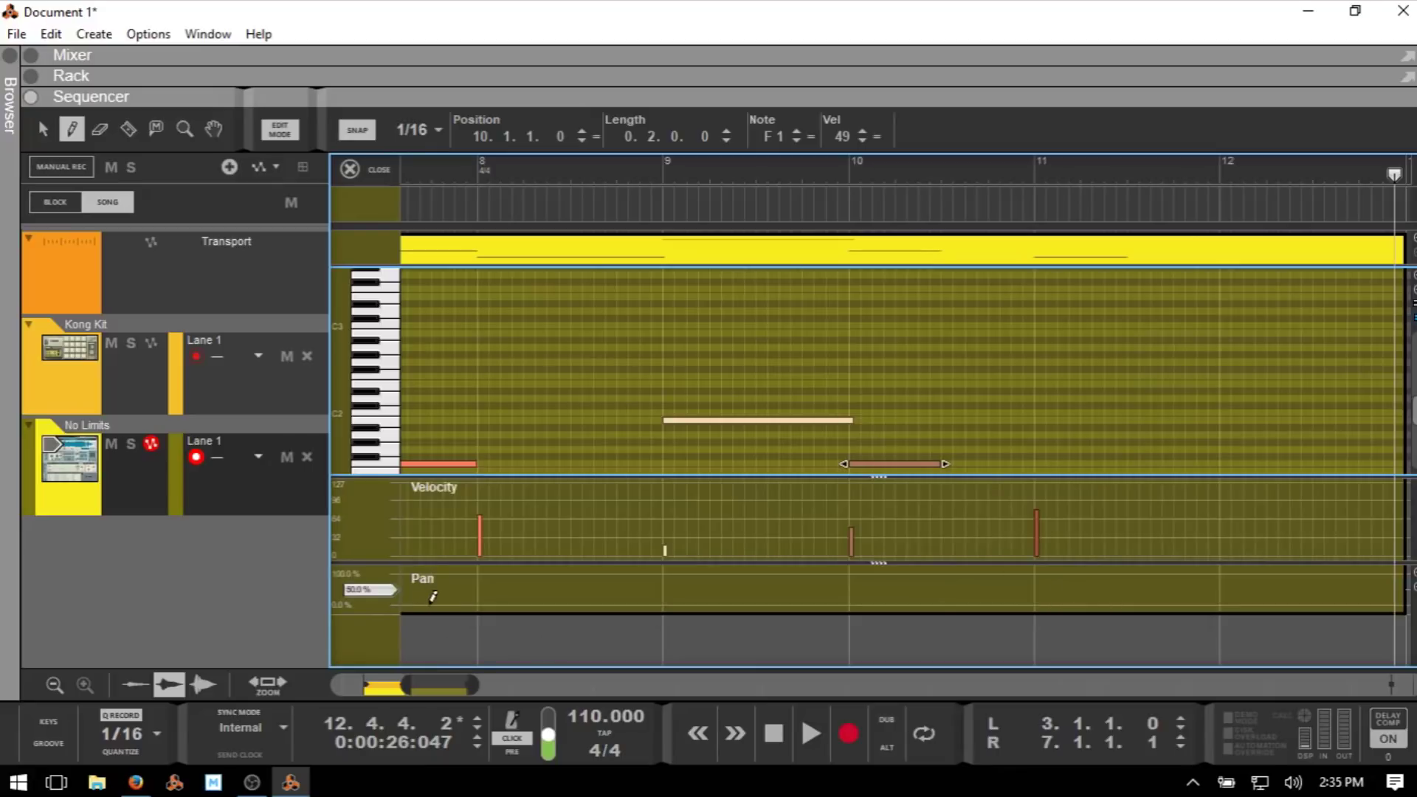
Draw a Pan automation curve swinging between 0% and 100% across bars 8 to 12 and play it back with the rack shown.
{"action": "mouse_move", "coordinate": [442, 605]}
{"action": "left_mouse_down"}
{"action": "mouse_move", "coordinate": [522, 565]}
{"action": "mouse_move", "coordinate": [652, 605]}
{"action": "mouse_move", "coordinate": [823, 571]}
{"action": "mouse_move", "coordinate": [960, 602]}
{"action": "mouse_move", "coordinate": [1050, 602]}
{"action": "mouse_move", "coordinate": [1170, 569]}
{"action": "mouse_move", "coordinate": [1254, 595]}
{"action": "left_mouse_up"}
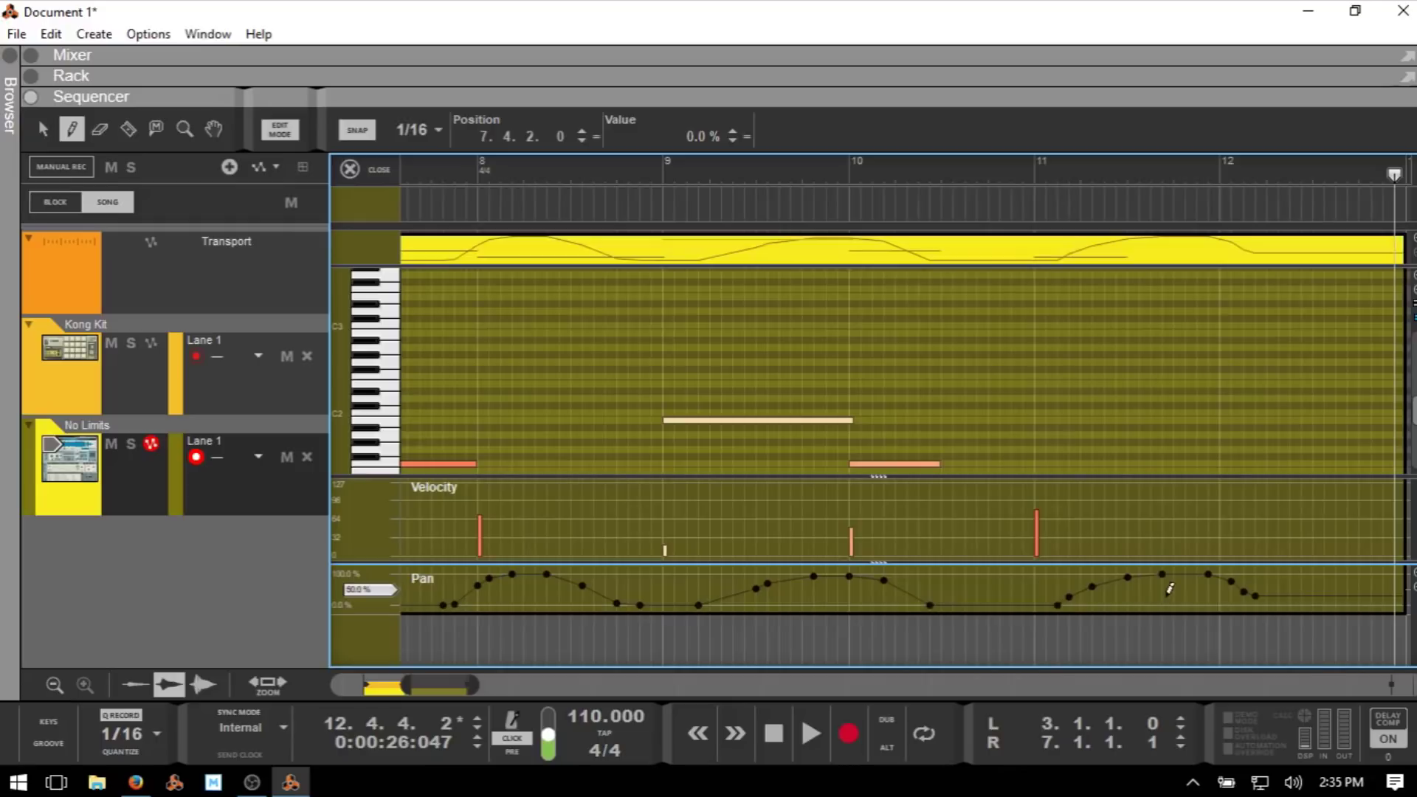
{"action": "key", "text": "F6"}
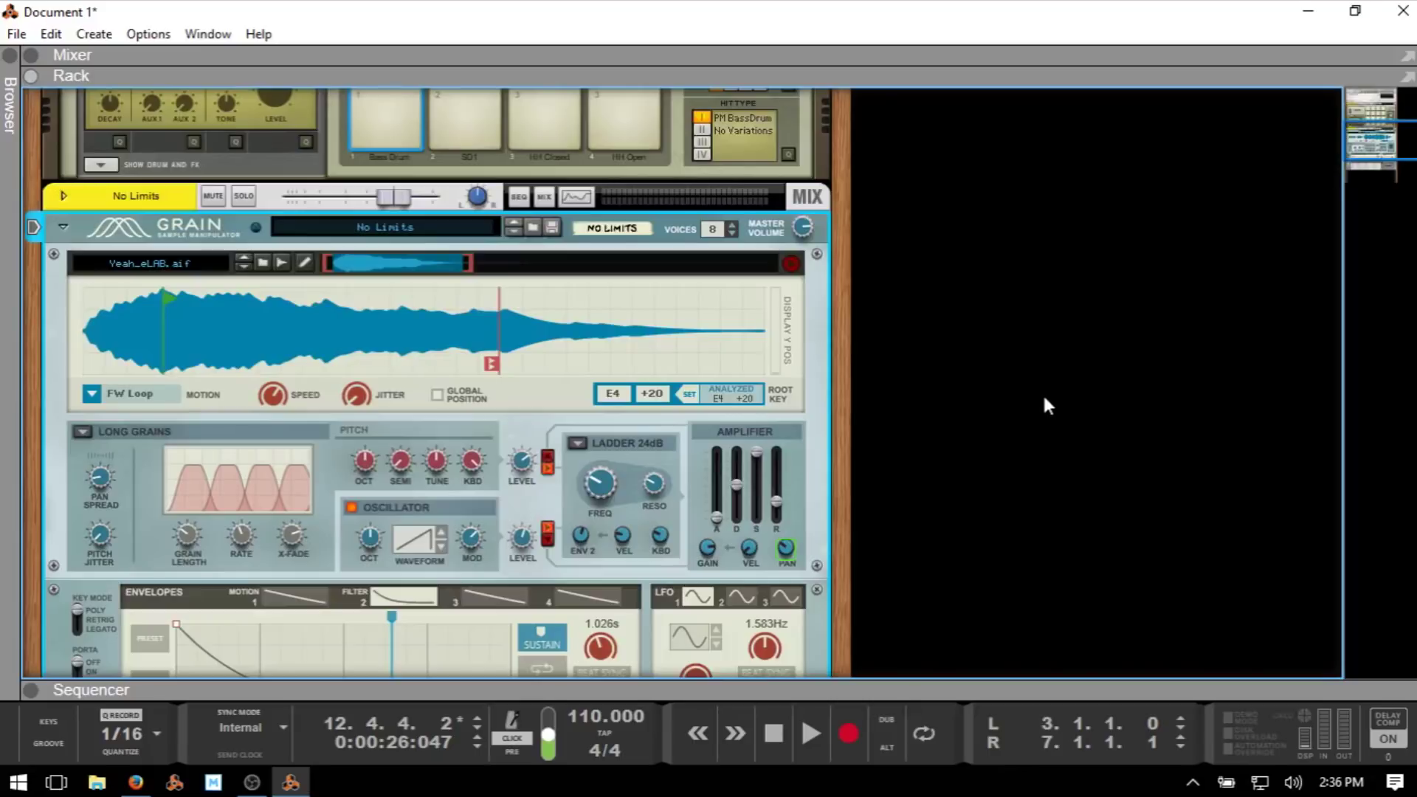
{"action": "key", "text": "KP_7"}
{"action": "key", "text": "space"}
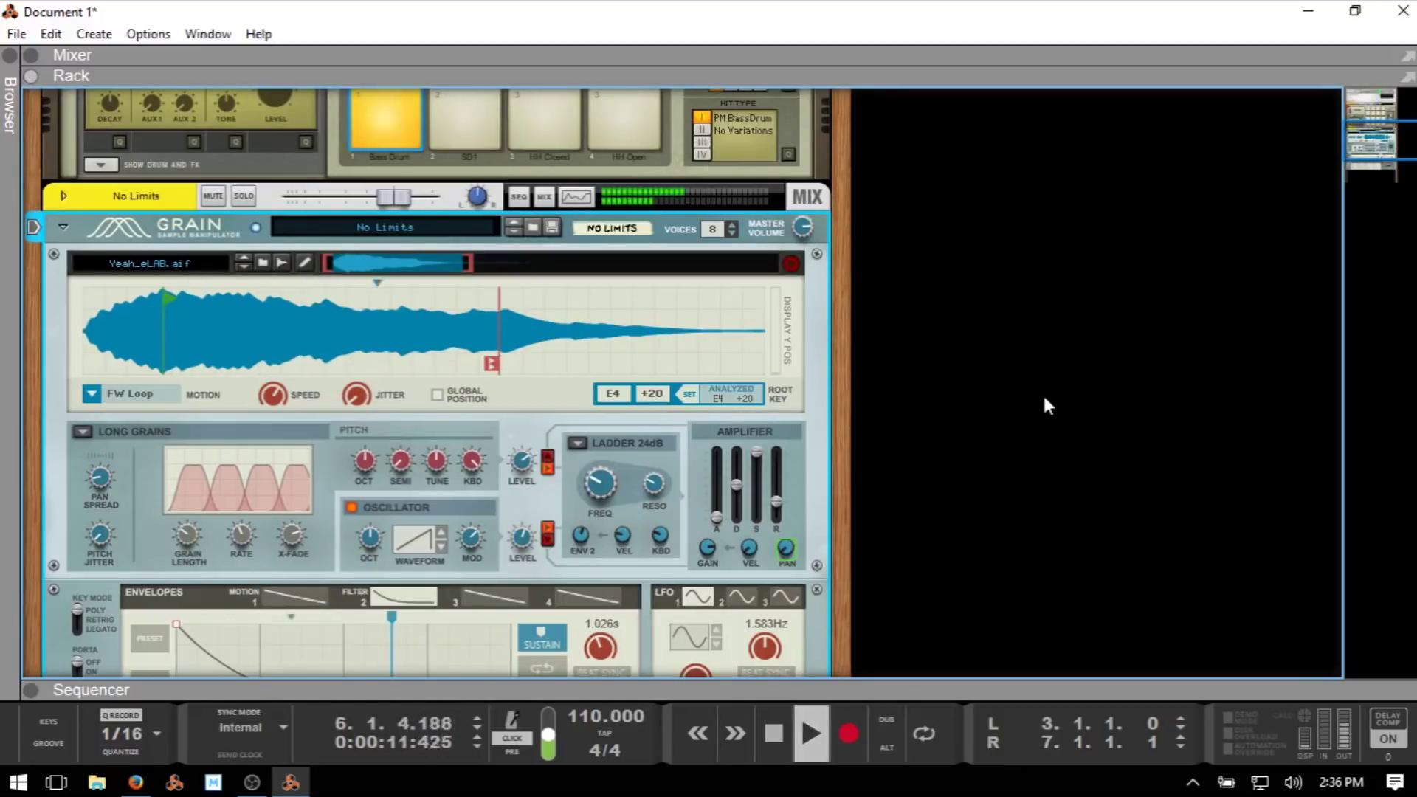
{"action": "scroll", "coordinate": [1043, 396], "scroll_direction": "down", "scroll_amount": 2}
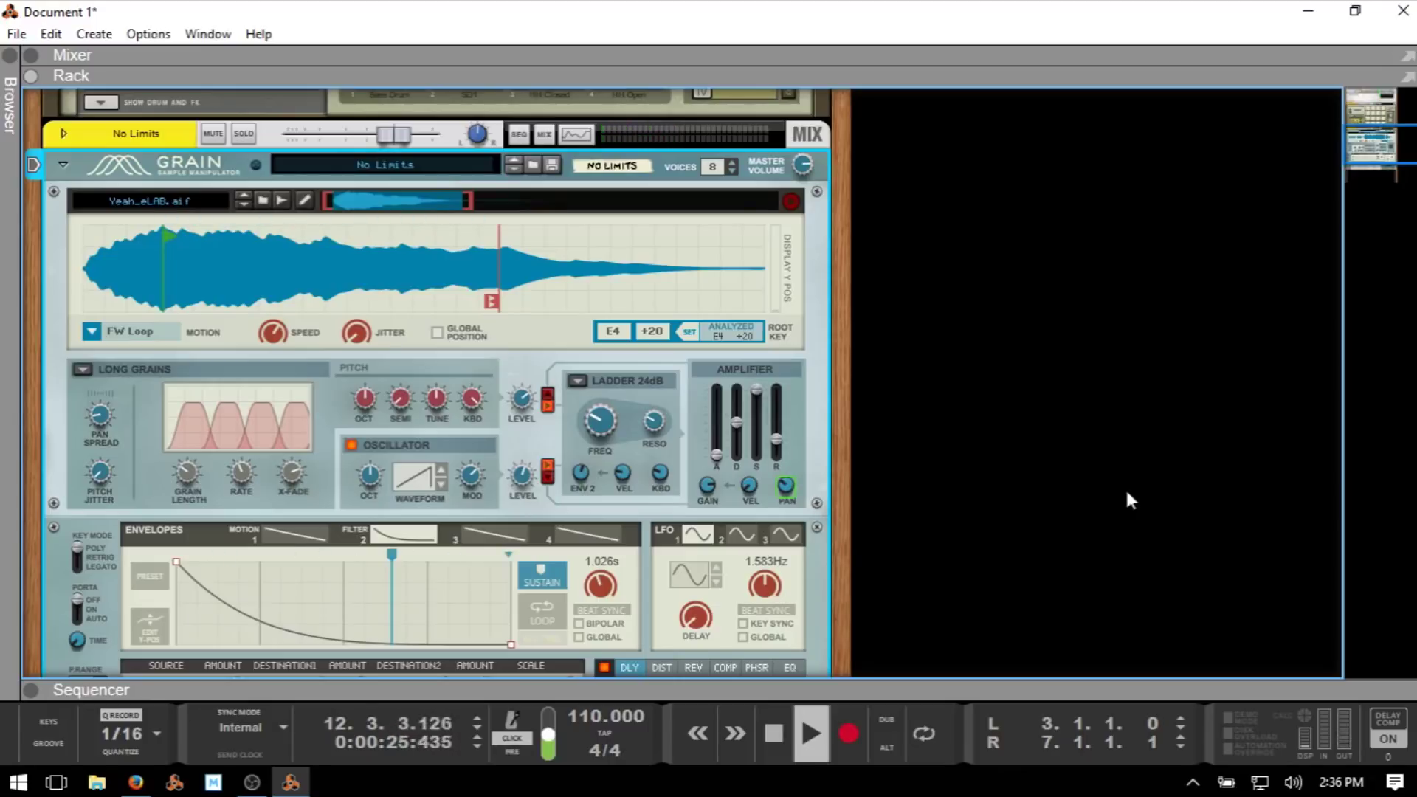
{"action": "key", "text": "space"}
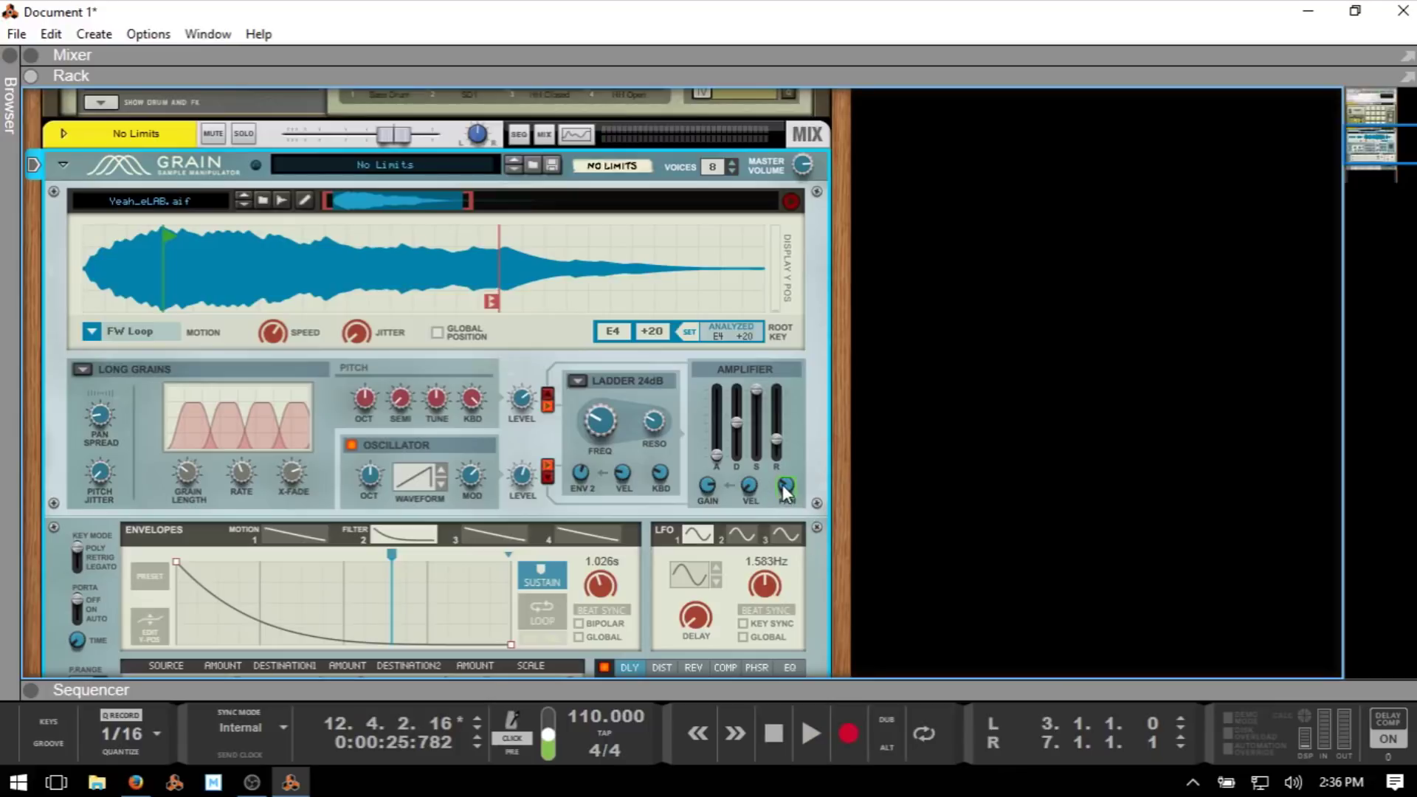
{"action": "mouse_move", "coordinate": [782, 484]}
Open the On-screen Piano Keys and play a few single notes in octave 3 on the Grain device.
{"action": "key", "text": "F4"}
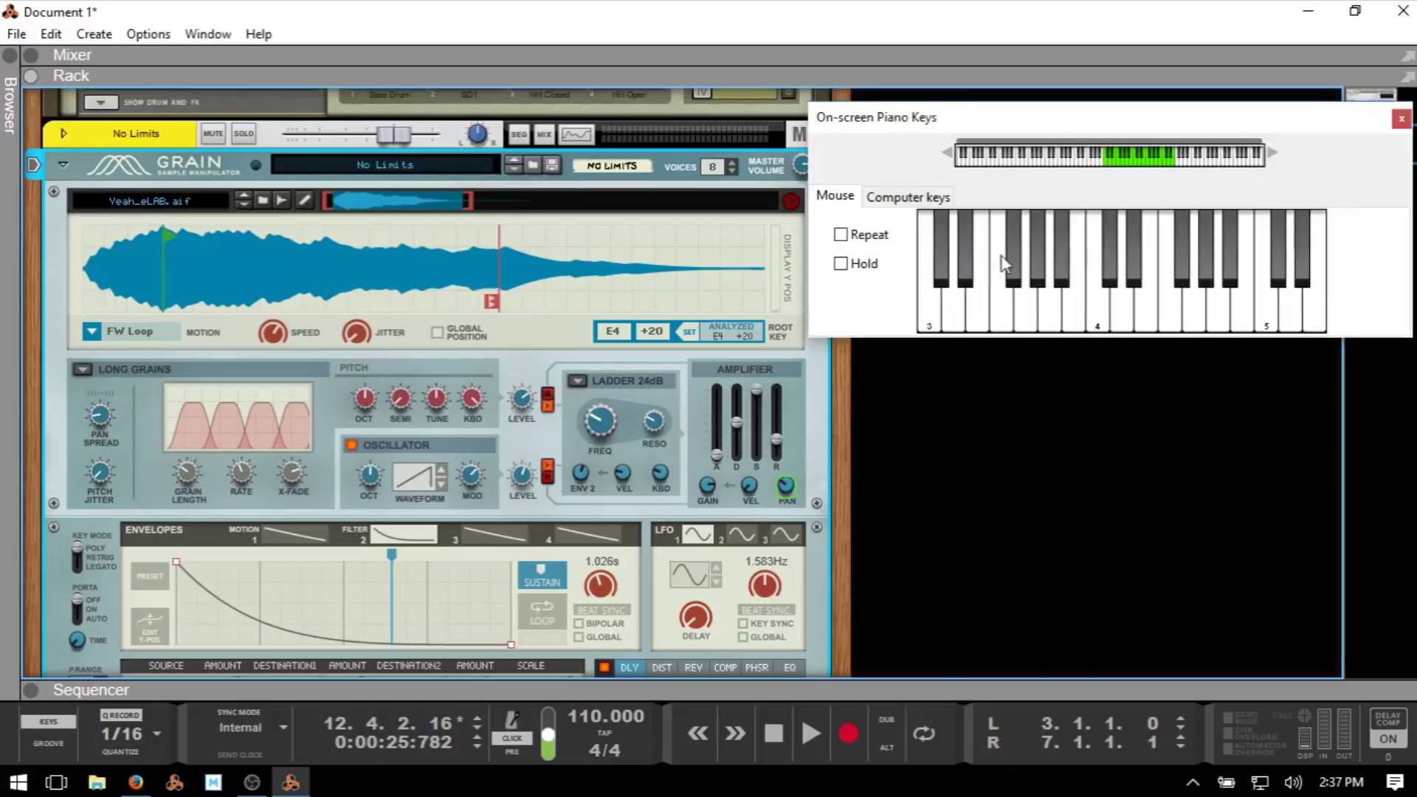
{"action": "left_click", "coordinate": [1070, 315]}
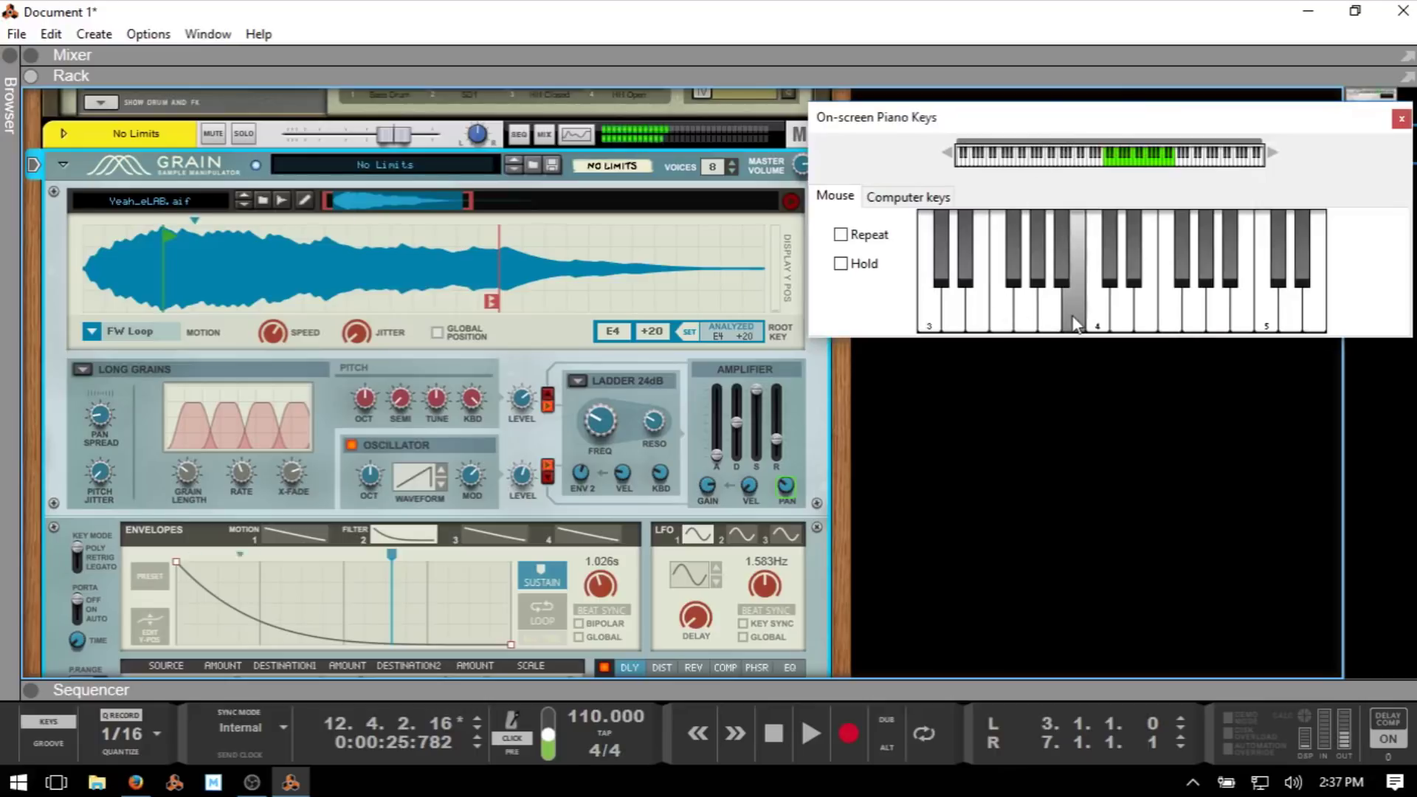
{"action": "left_click", "coordinate": [1025, 321]}
{"action": "left_click", "coordinate": [953, 324]}
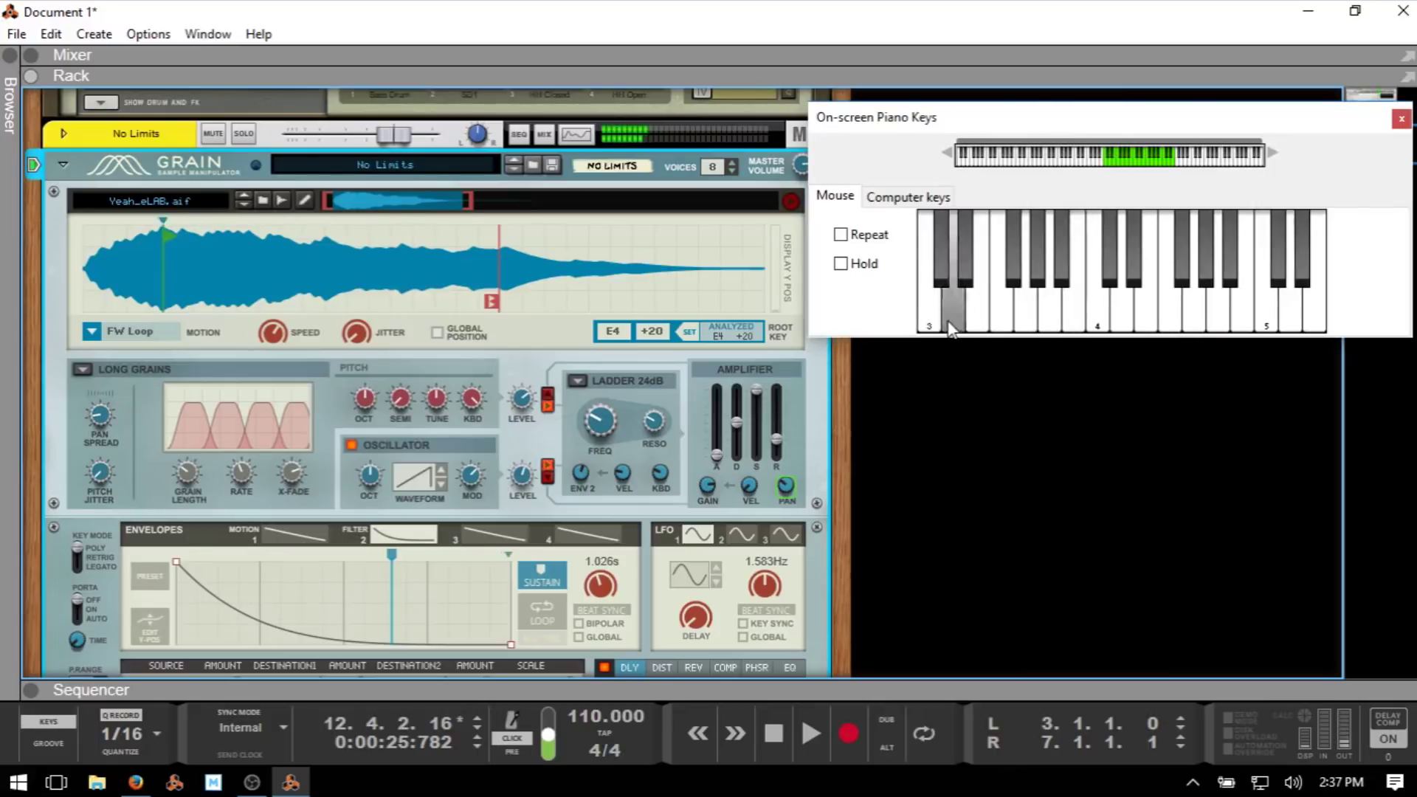
{"action": "left_click", "coordinate": [928, 325]}
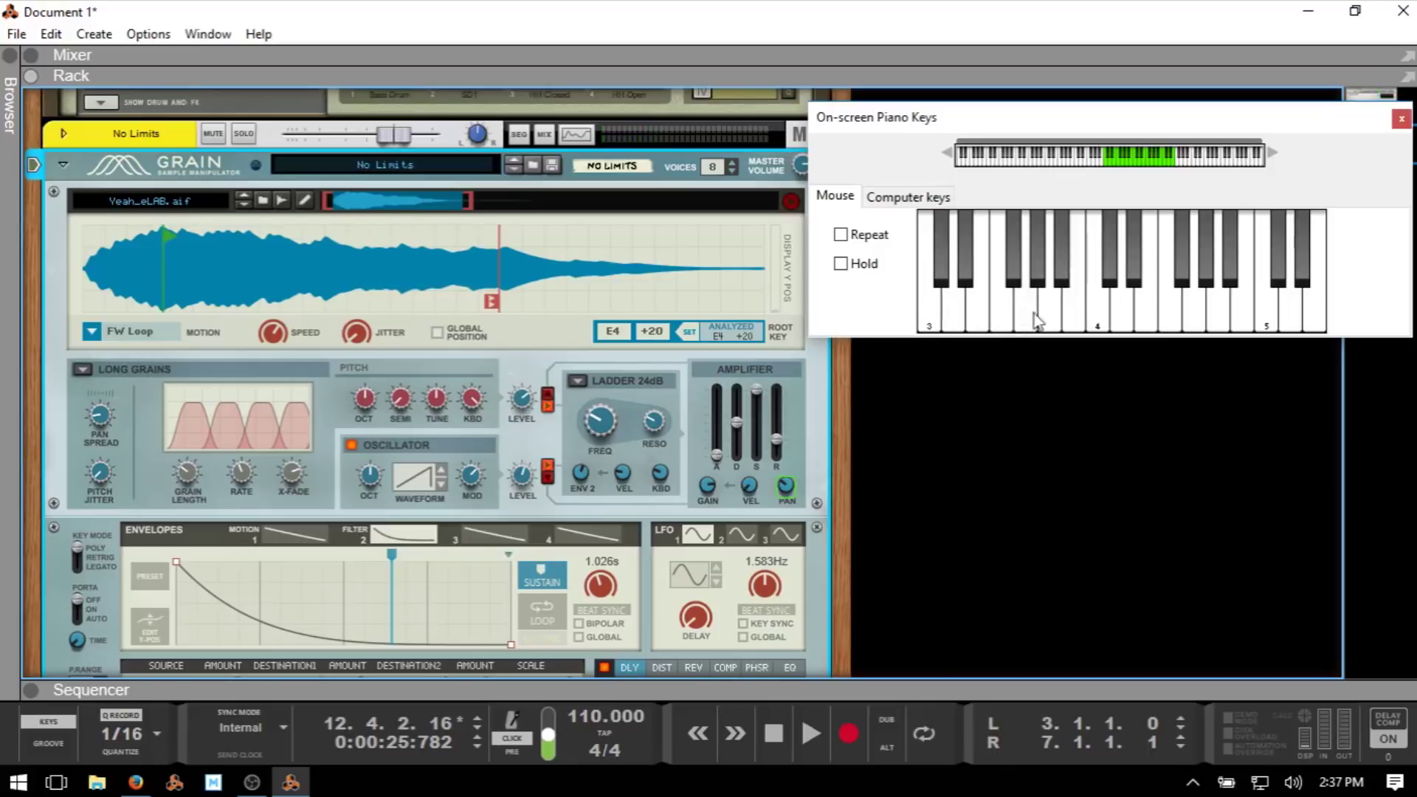
Examine the computer-keys mode of the On-screen Piano Keys, including its velocity and velocity variation choices, and close the window.
{"action": "left_click", "coordinate": [896, 200]}
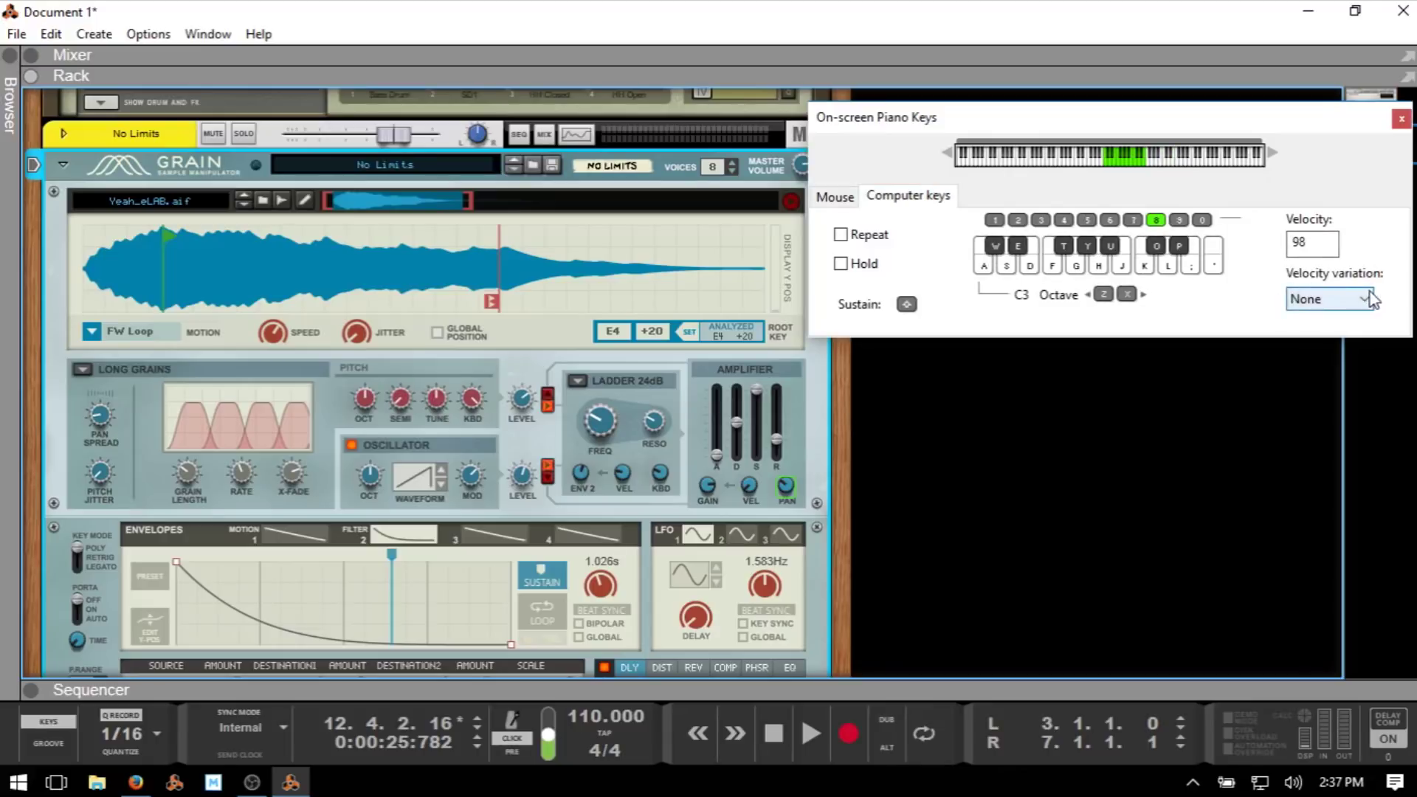
{"action": "left_click", "coordinate": [1306, 251]}
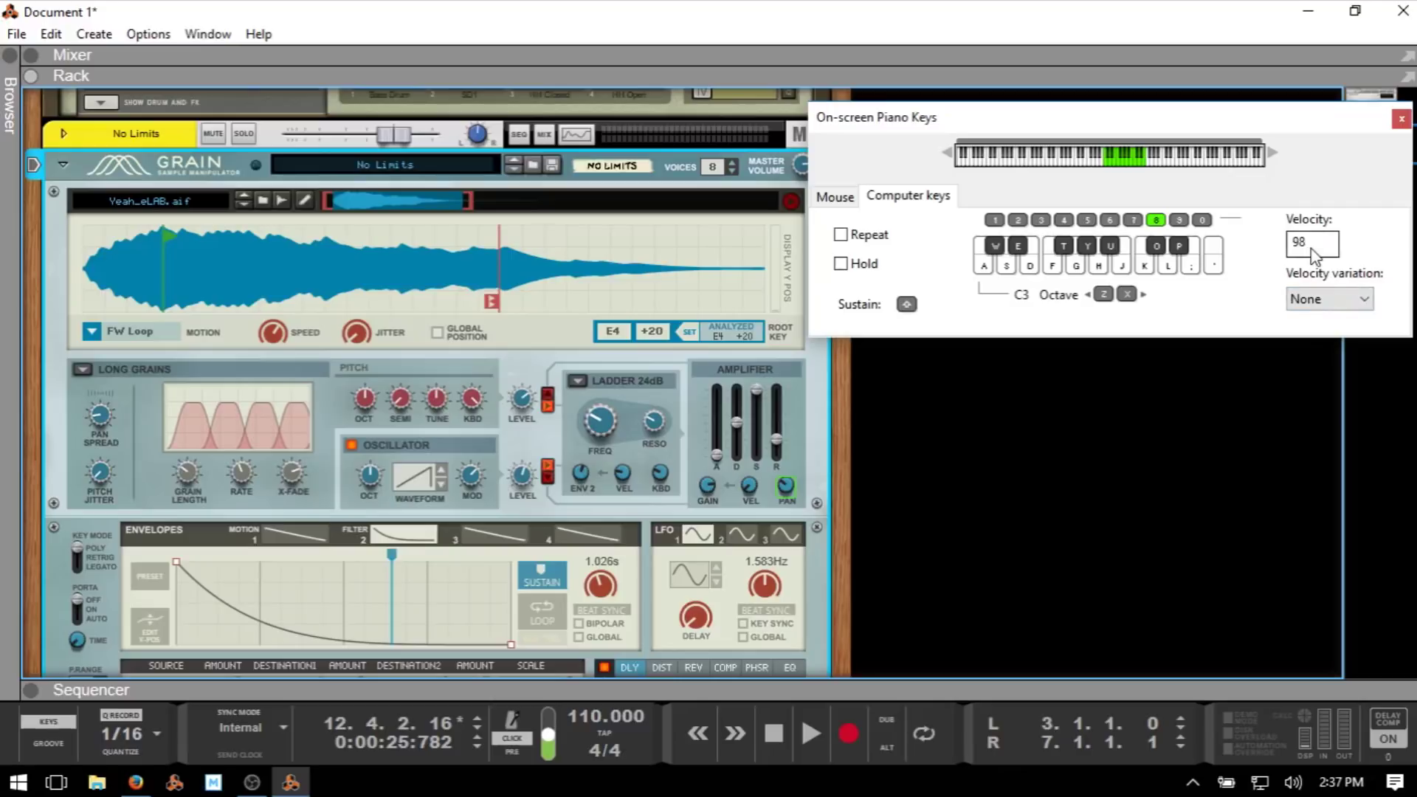
{"action": "left_click", "coordinate": [1324, 300]}
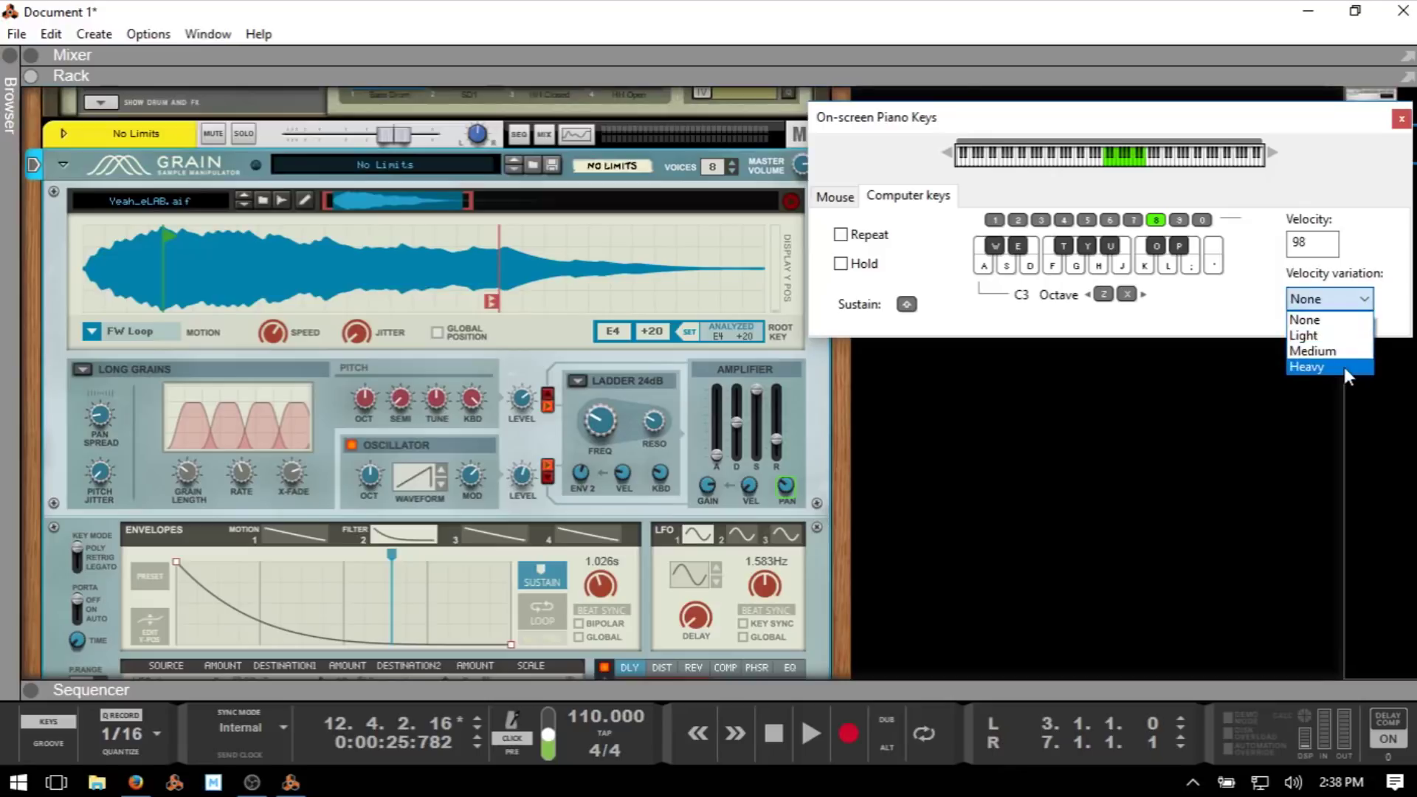
{"action": "left_click", "coordinate": [1251, 297]}
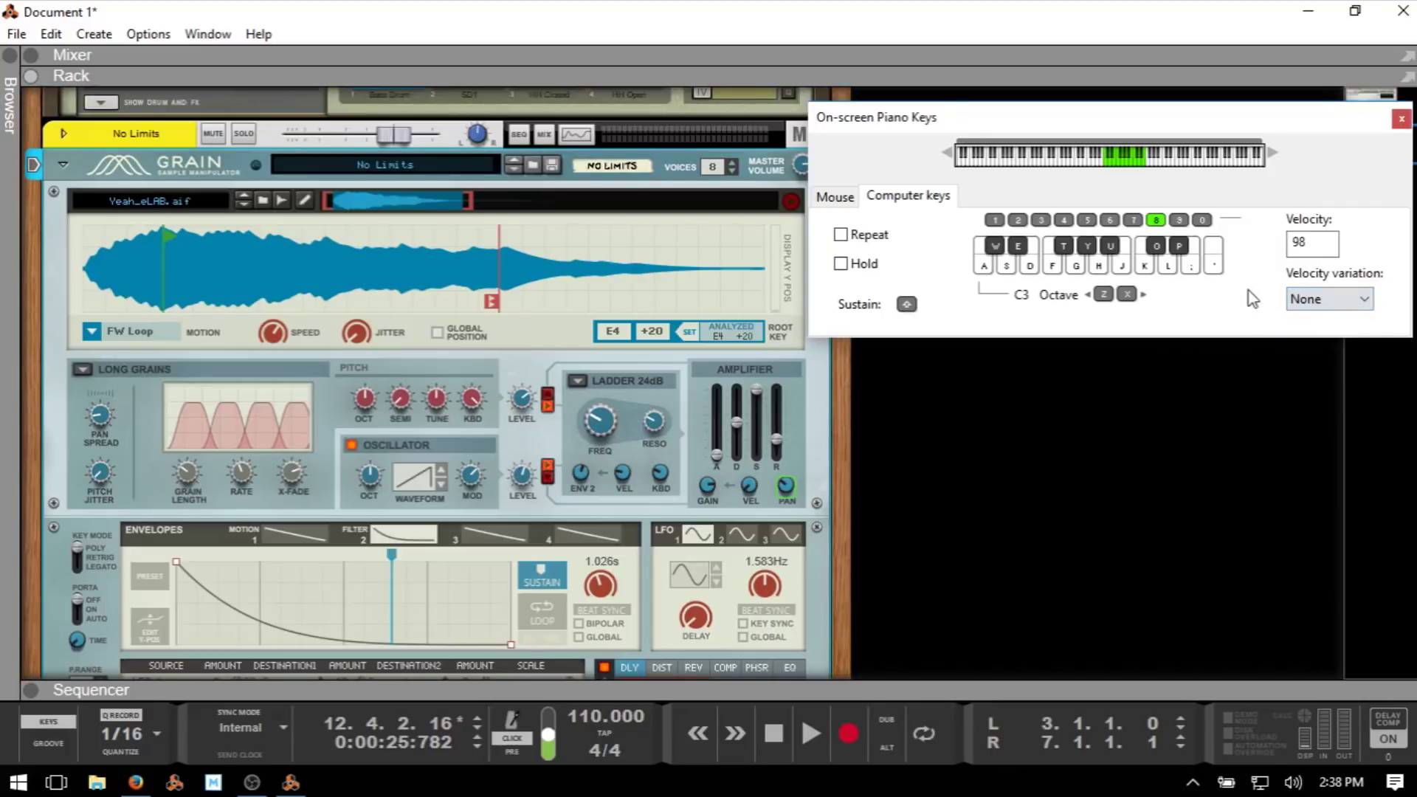
{"action": "left_click", "coordinate": [1400, 119]}
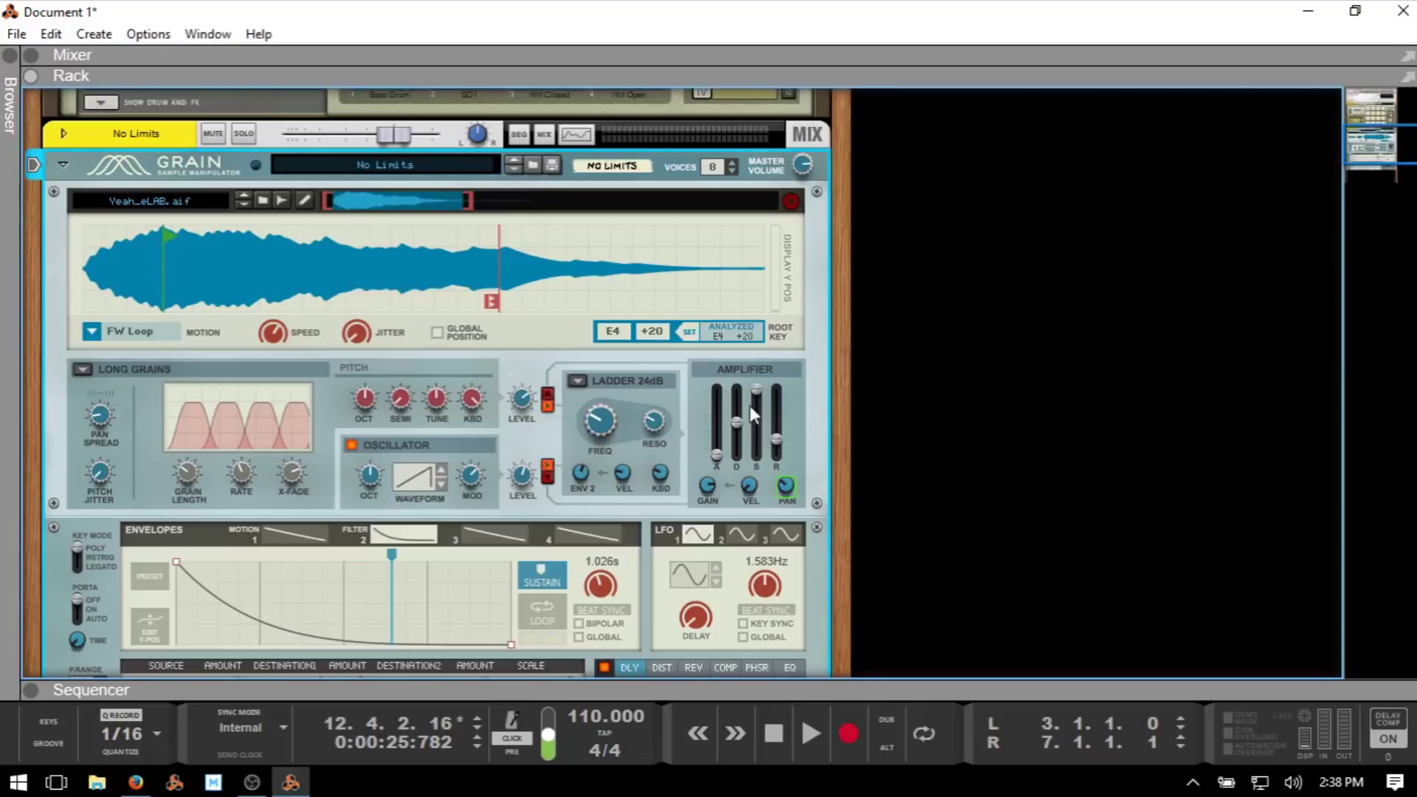
Show the ReGroove Mixer for a look at its channels and hide it again.
{"action": "left_click", "coordinate": [47, 743]}
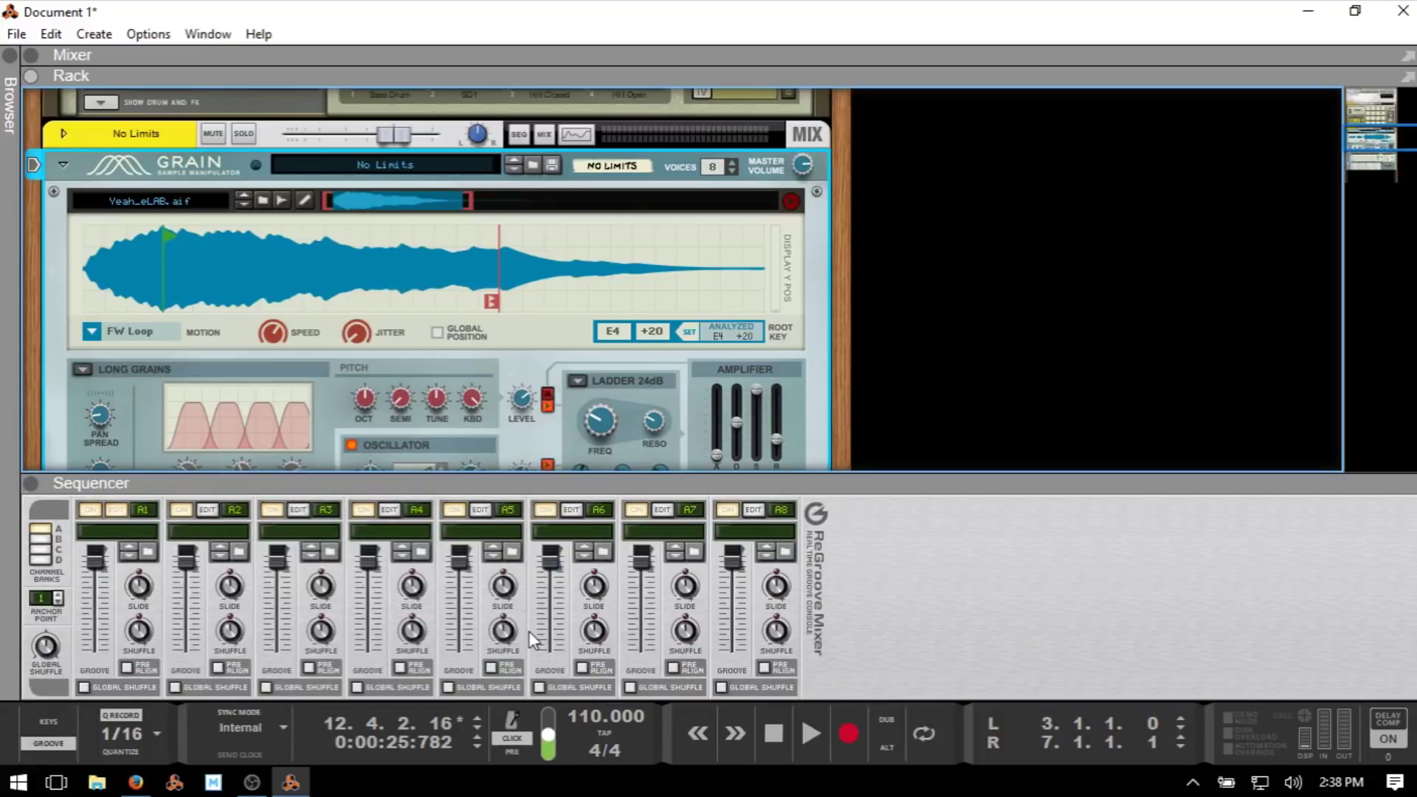
{"action": "left_click", "coordinate": [40, 745]}
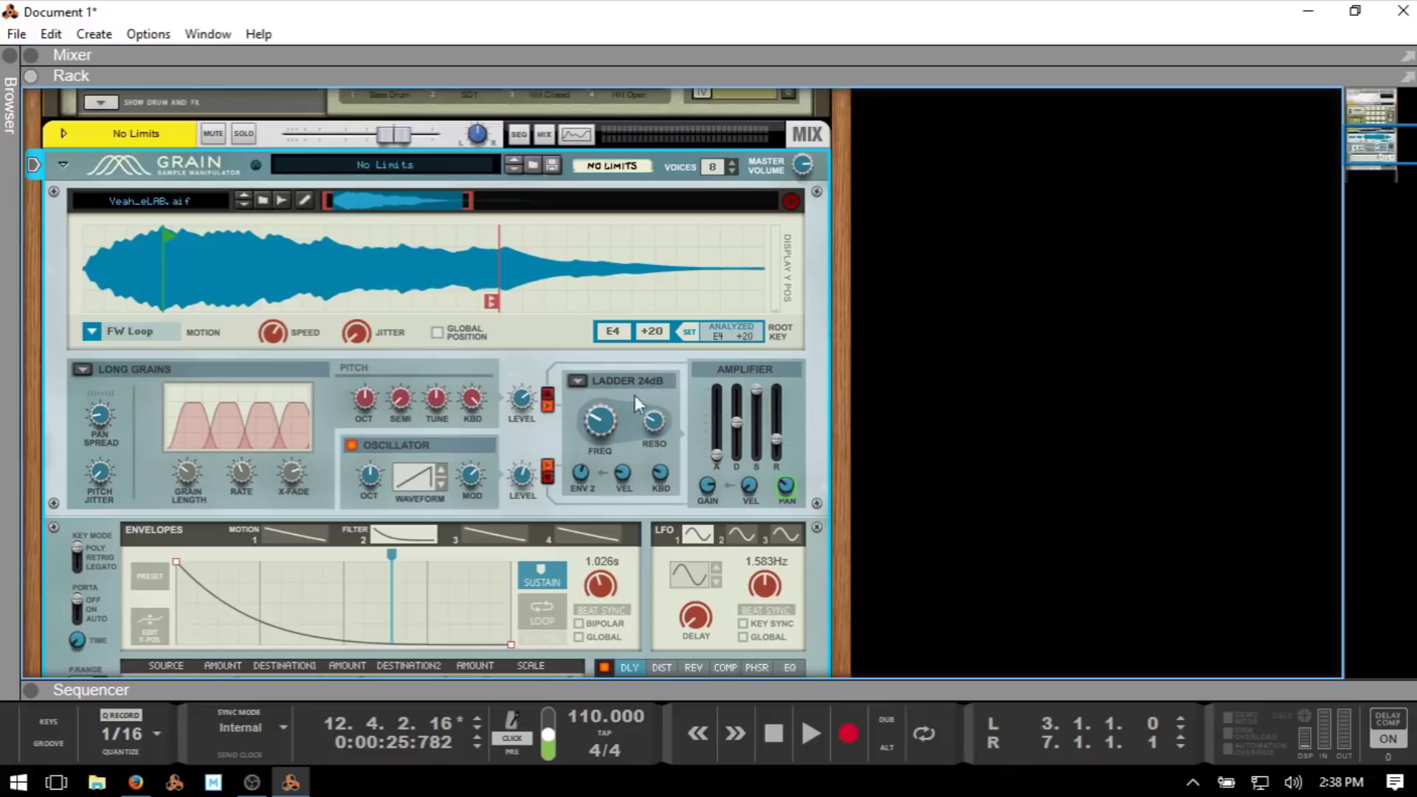
{"action": "scroll", "coordinate": [661, 419], "scroll_direction": "down", "scroll_amount": 4}
{"action": "scroll", "coordinate": [662, 419], "scroll_direction": "up", "scroll_amount": 5}
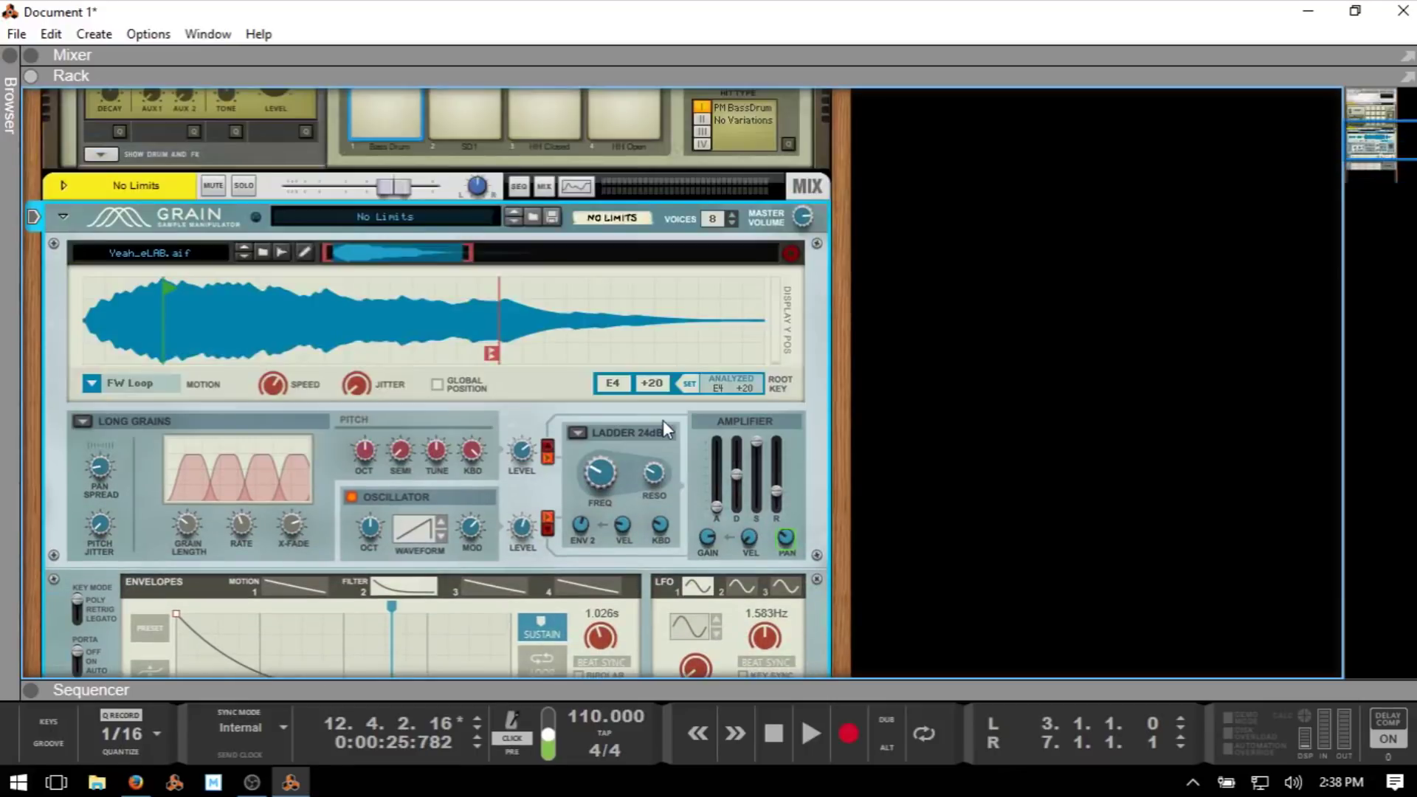
Browse the effect devices and add an RV7000 MkII Reverb directly below the Grain device in the rack.
{"action": "key", "text": "F3"}
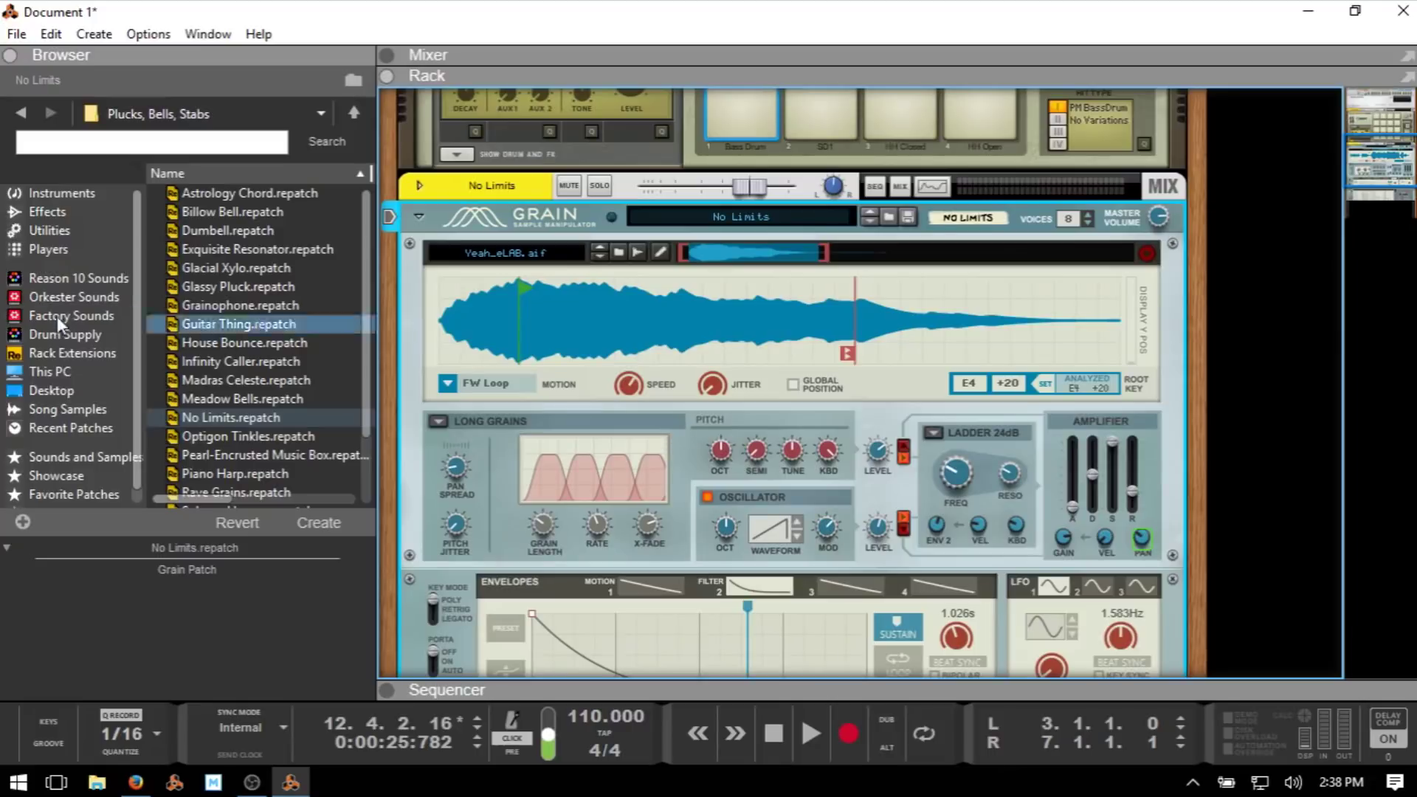
{"action": "left_click", "coordinate": [42, 215]}
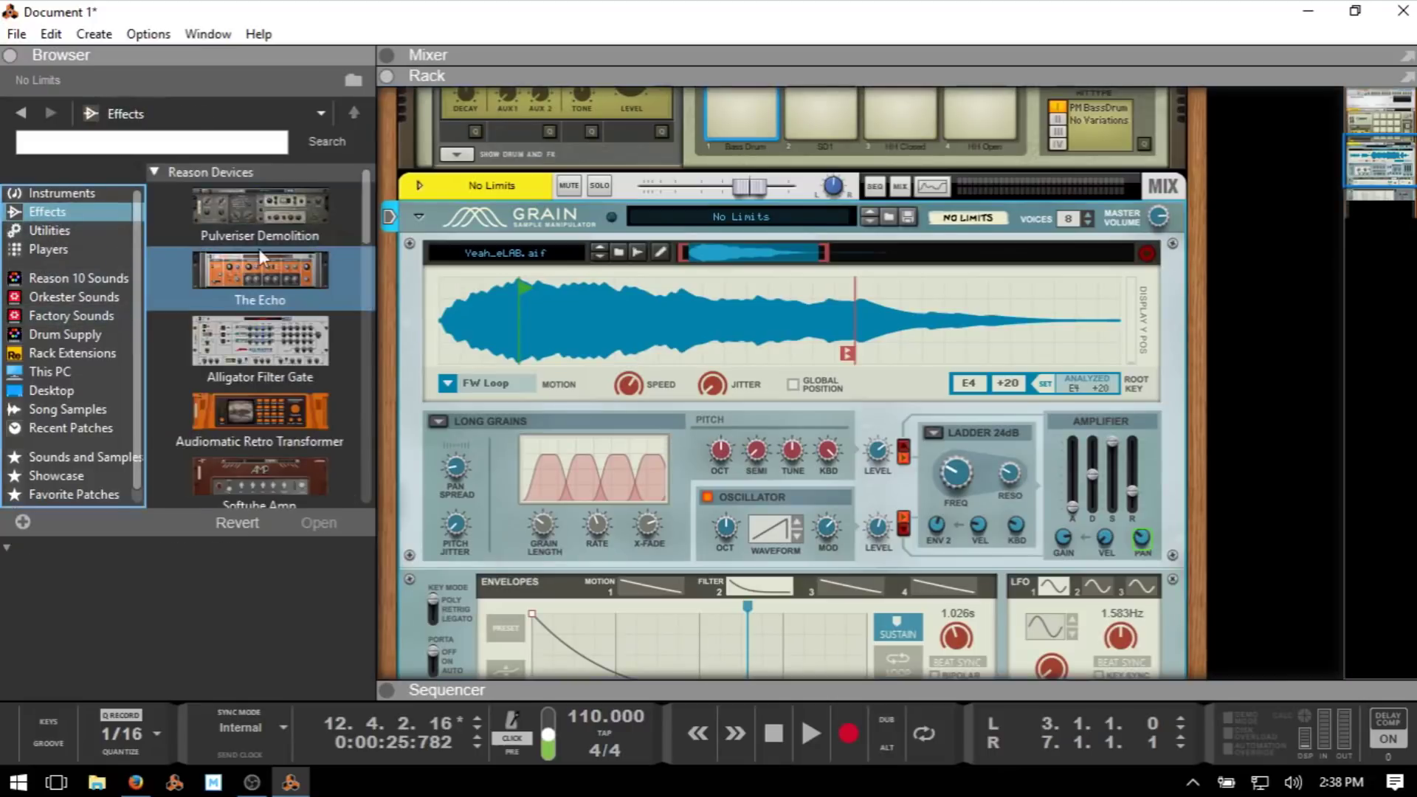
{"action": "scroll", "coordinate": [273, 255], "scroll_direction": "down", "scroll_amount": 5}
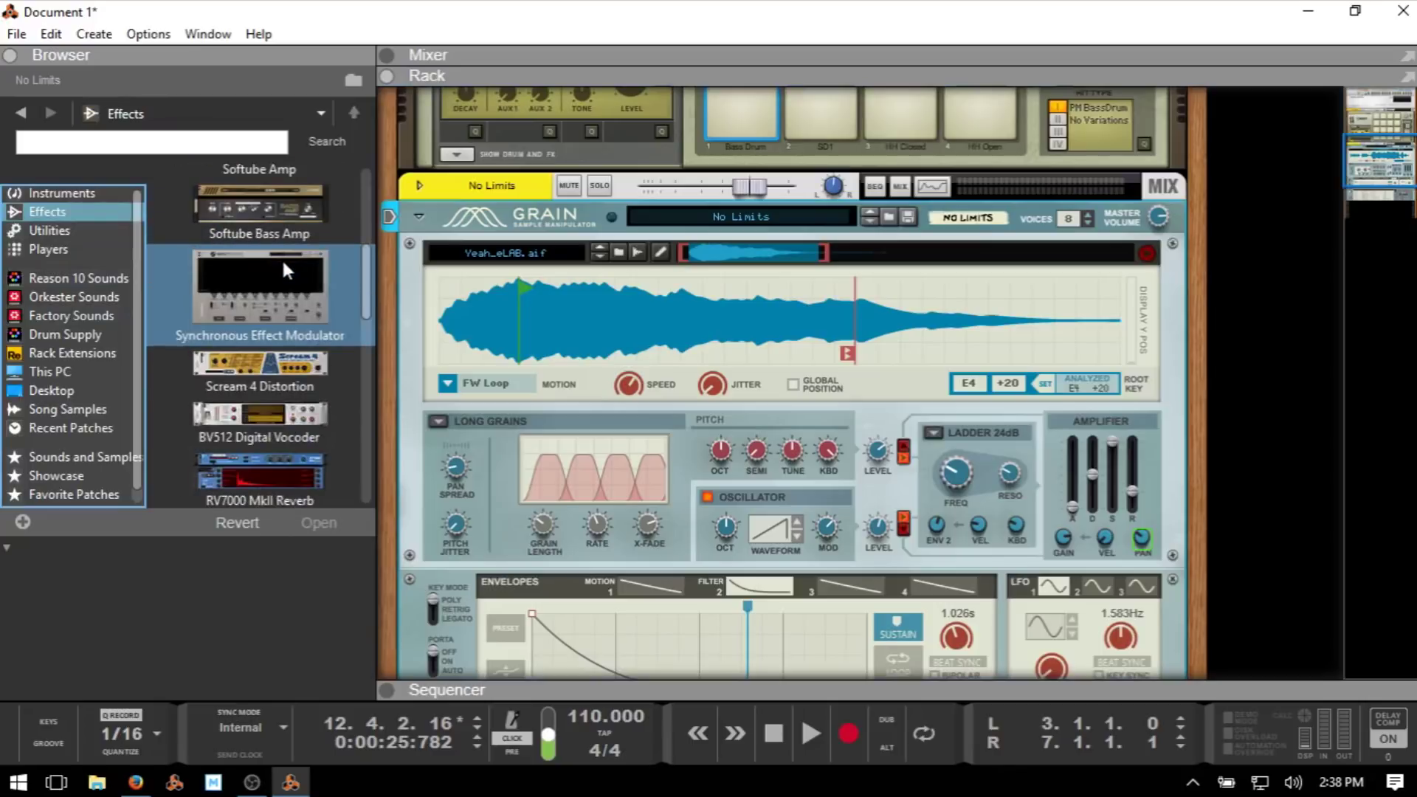
{"action": "scroll", "coordinate": [283, 269], "scroll_direction": "down", "scroll_amount": 3}
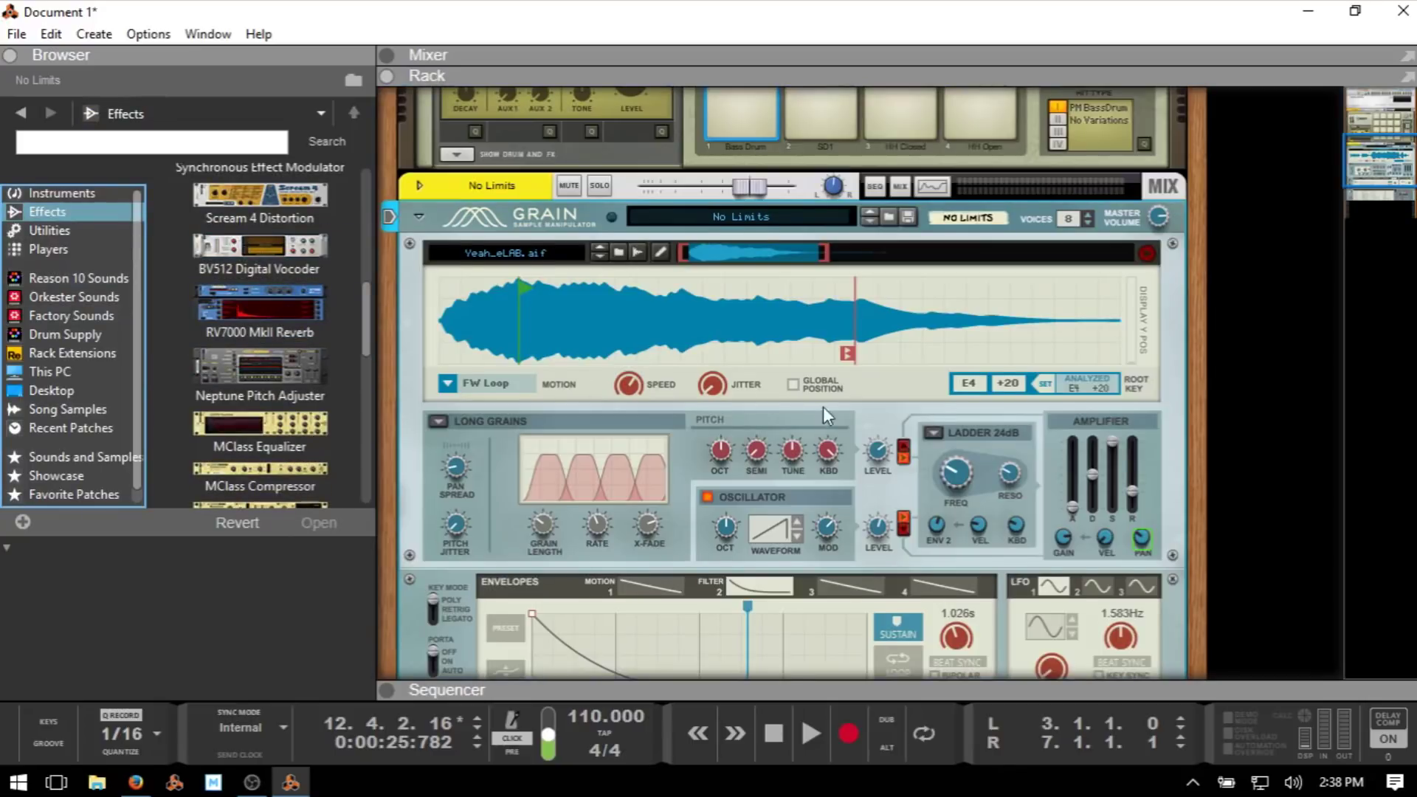
{"action": "scroll", "coordinate": [825, 407], "scroll_direction": "down", "scroll_amount": 4}
{"action": "scroll", "coordinate": [825, 407], "scroll_direction": "up", "scroll_amount": 4}
{"action": "scroll", "coordinate": [661, 332], "scroll_direction": "down", "scroll_amount": 4}
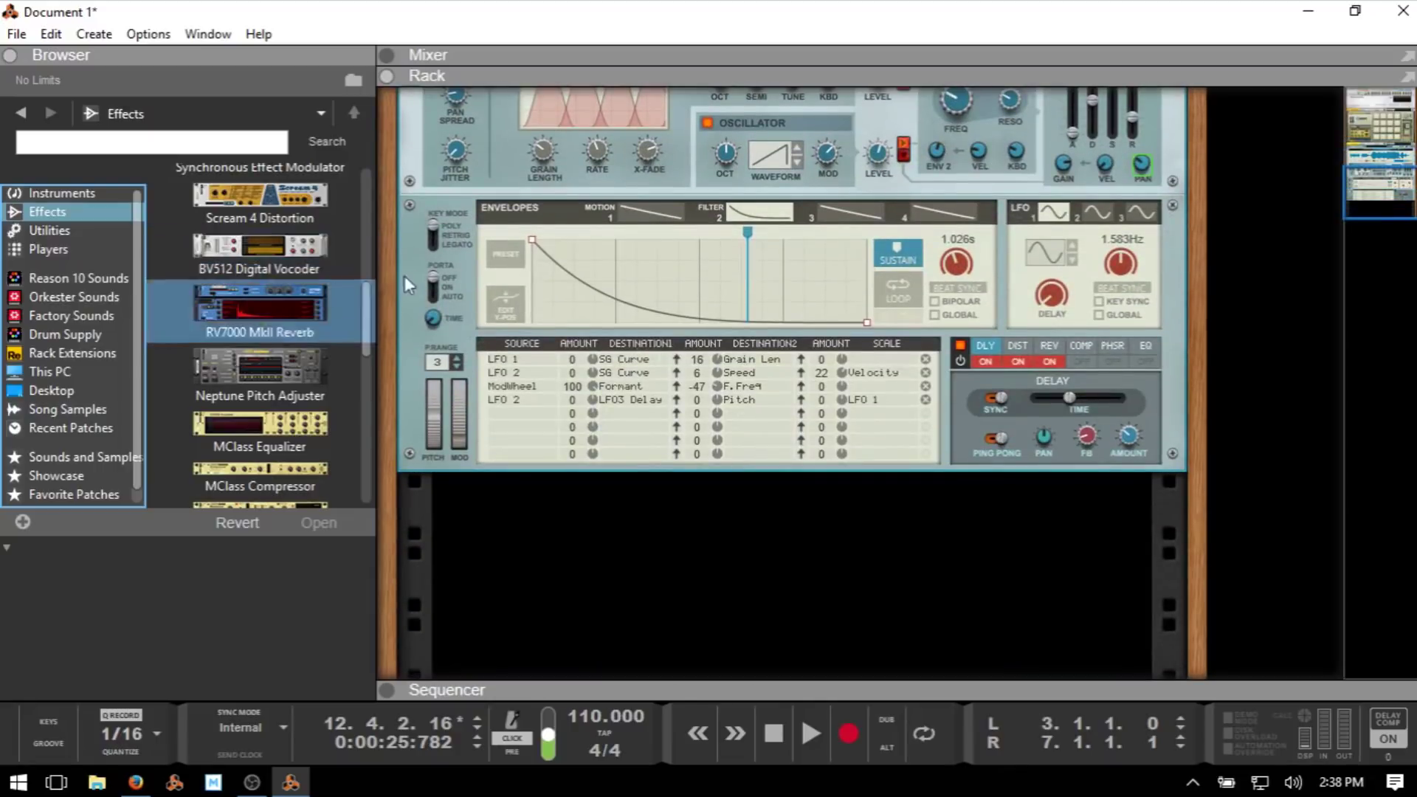
{"action": "left_click", "coordinate": [232, 300]}
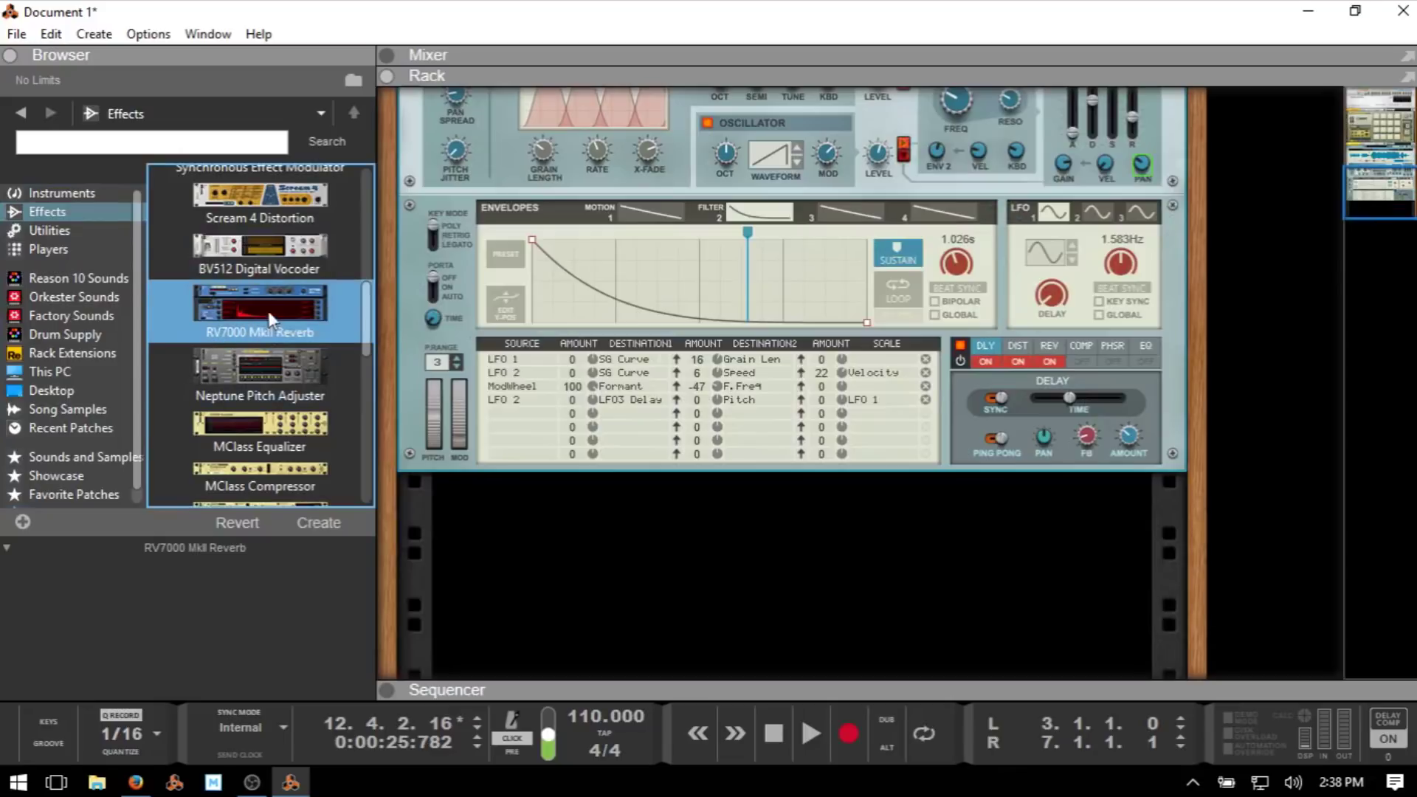
{"action": "mouse_move", "coordinate": [251, 303]}
{"action": "left_mouse_down"}
{"action": "mouse_move", "coordinate": [555, 538]}
{"action": "mouse_move", "coordinate": [657, 547]}
{"action": "left_mouse_up"}
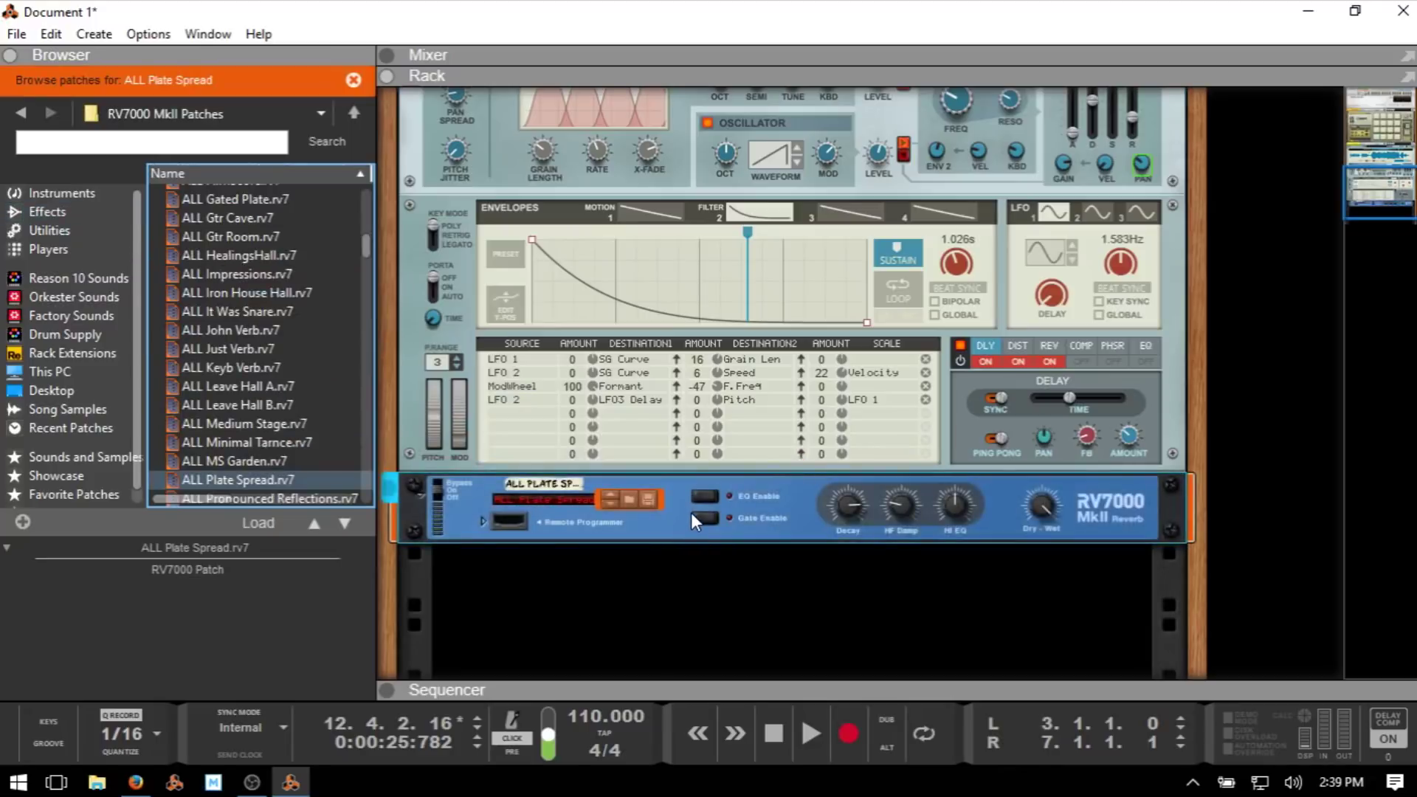
Examine the rear cable routing from Grain through the RV7000 to the No Limits mix channel's inputs, and return to the rack front.
{"action": "key", "text": "Tab"}
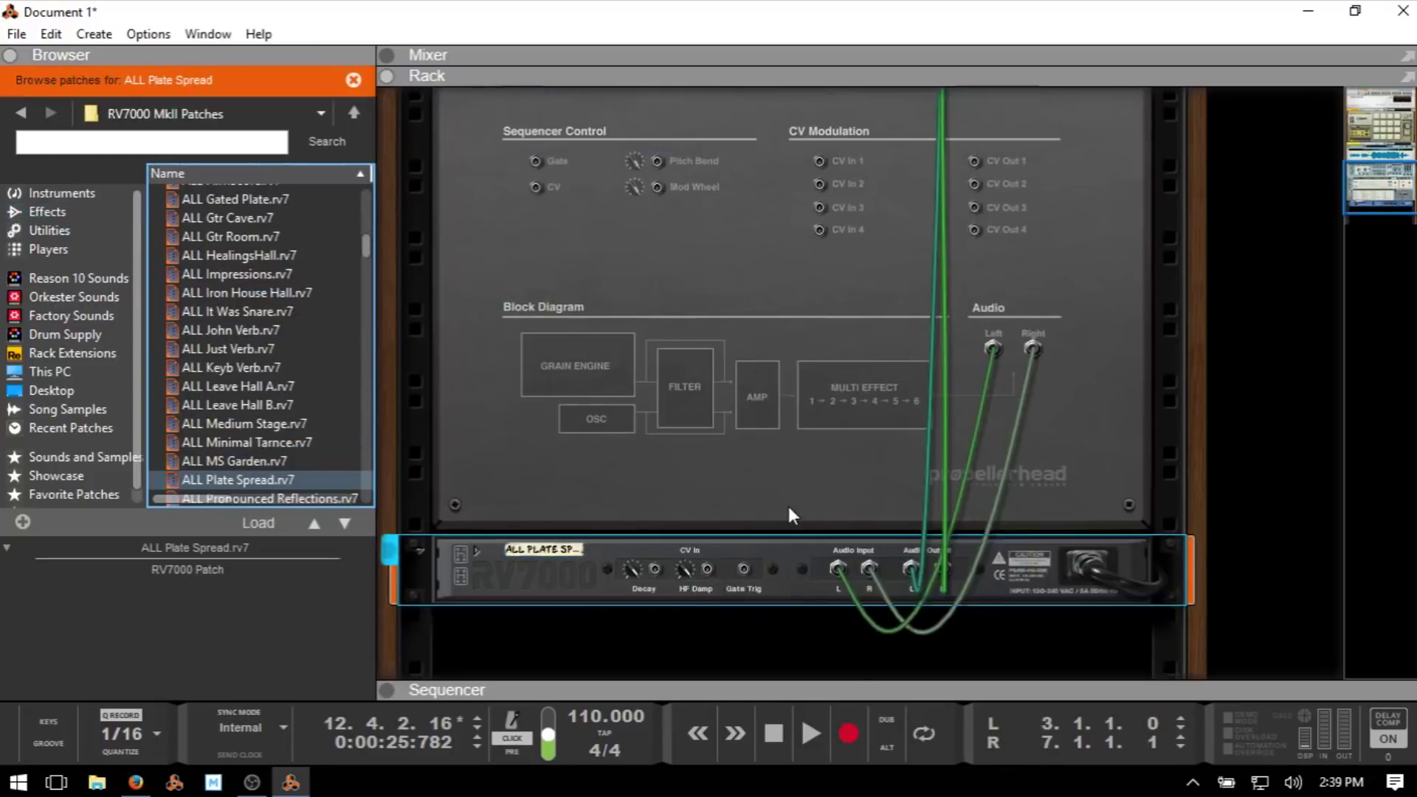
{"action": "scroll", "coordinate": [788, 508], "scroll_direction": "up", "scroll_amount": 3}
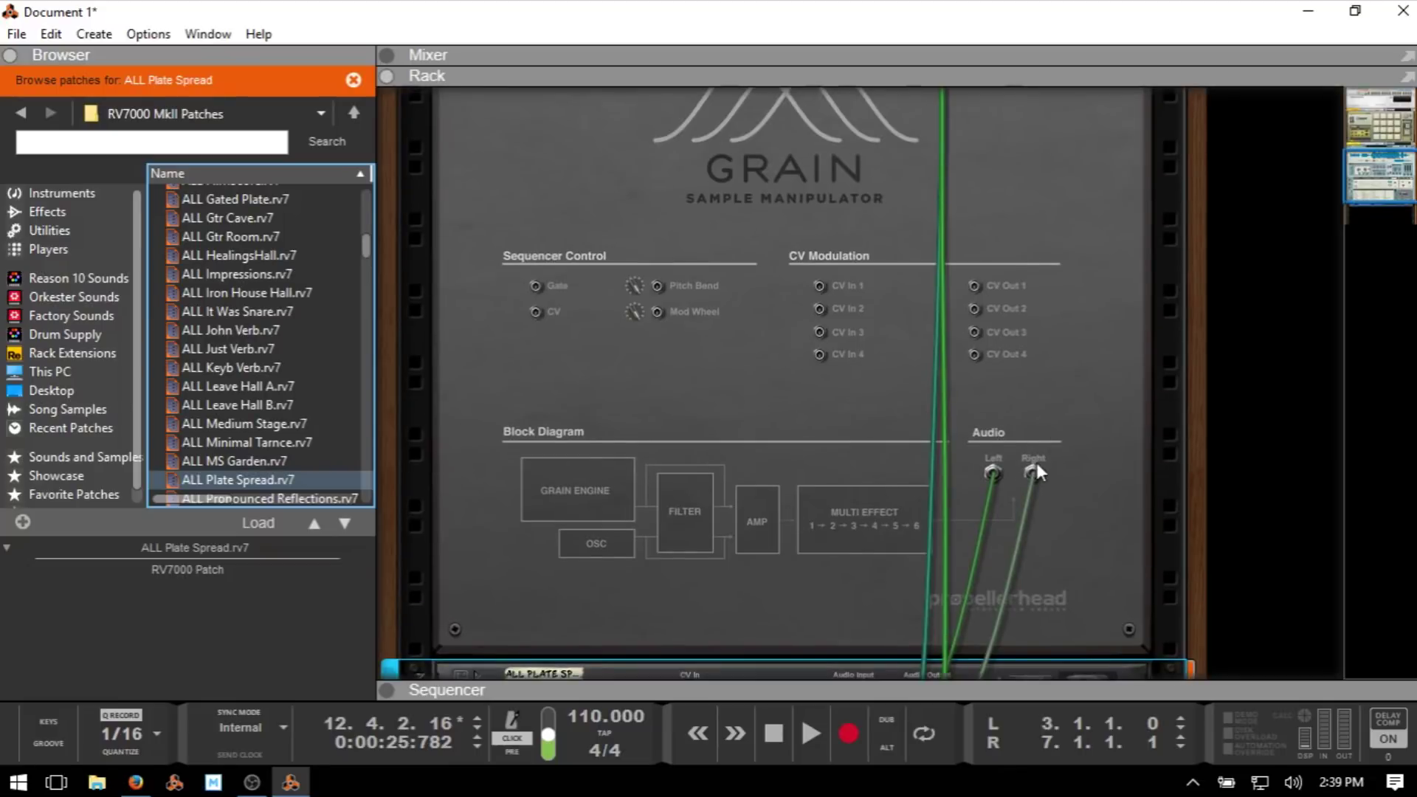
{"action": "scroll", "coordinate": [988, 494], "scroll_direction": "down", "scroll_amount": 4}
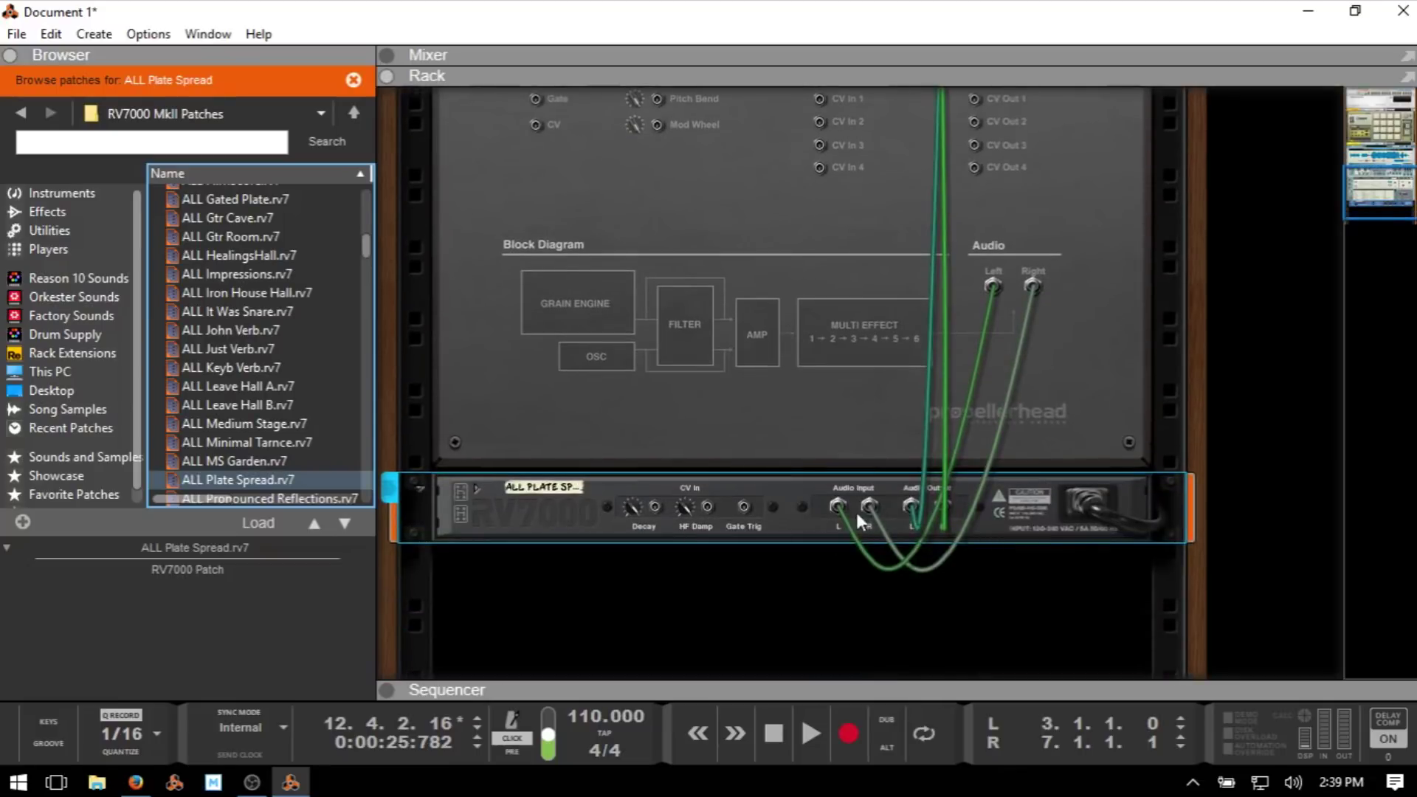
{"action": "scroll", "coordinate": [844, 521], "scroll_direction": "up", "scroll_amount": 3}
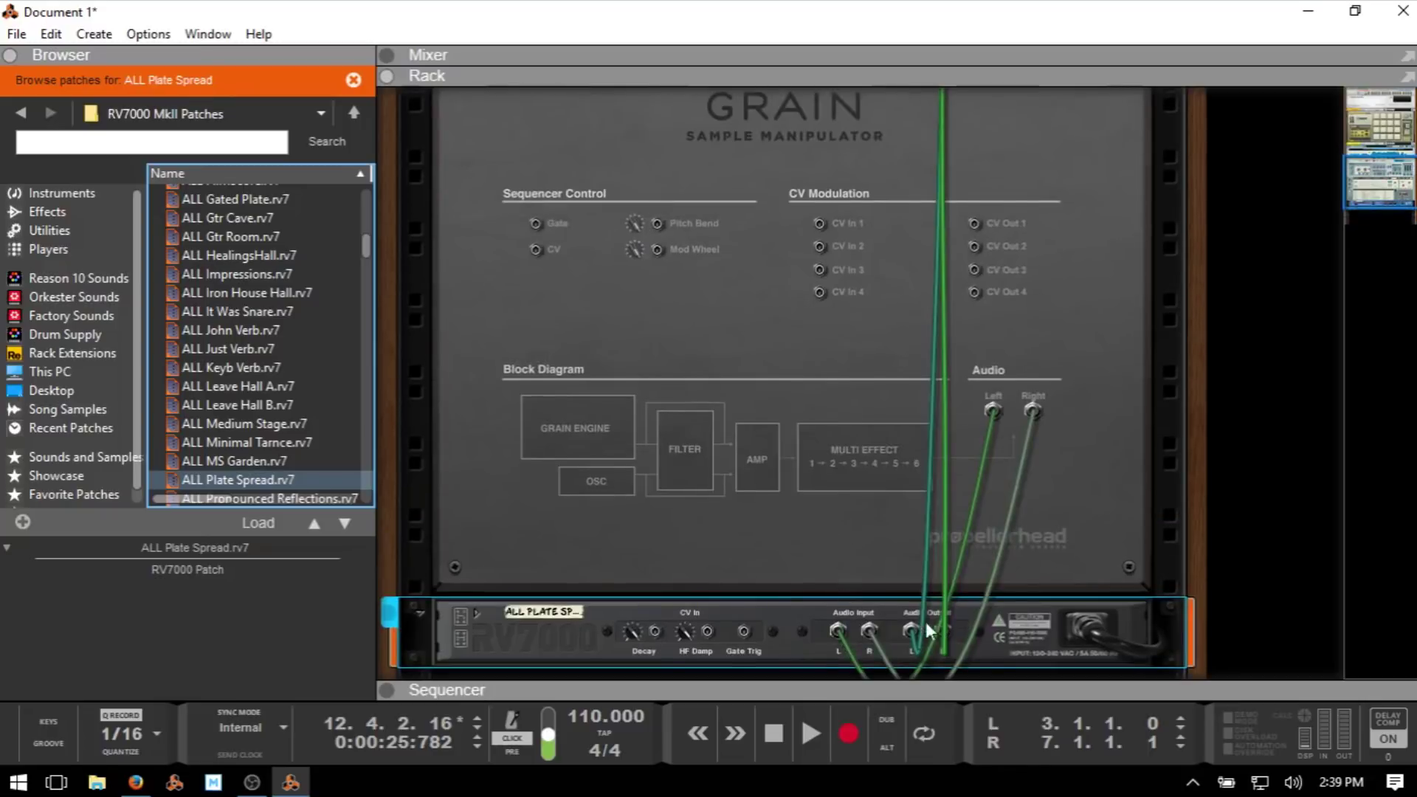
{"action": "scroll", "coordinate": [915, 594], "scroll_direction": "up", "scroll_amount": 7}
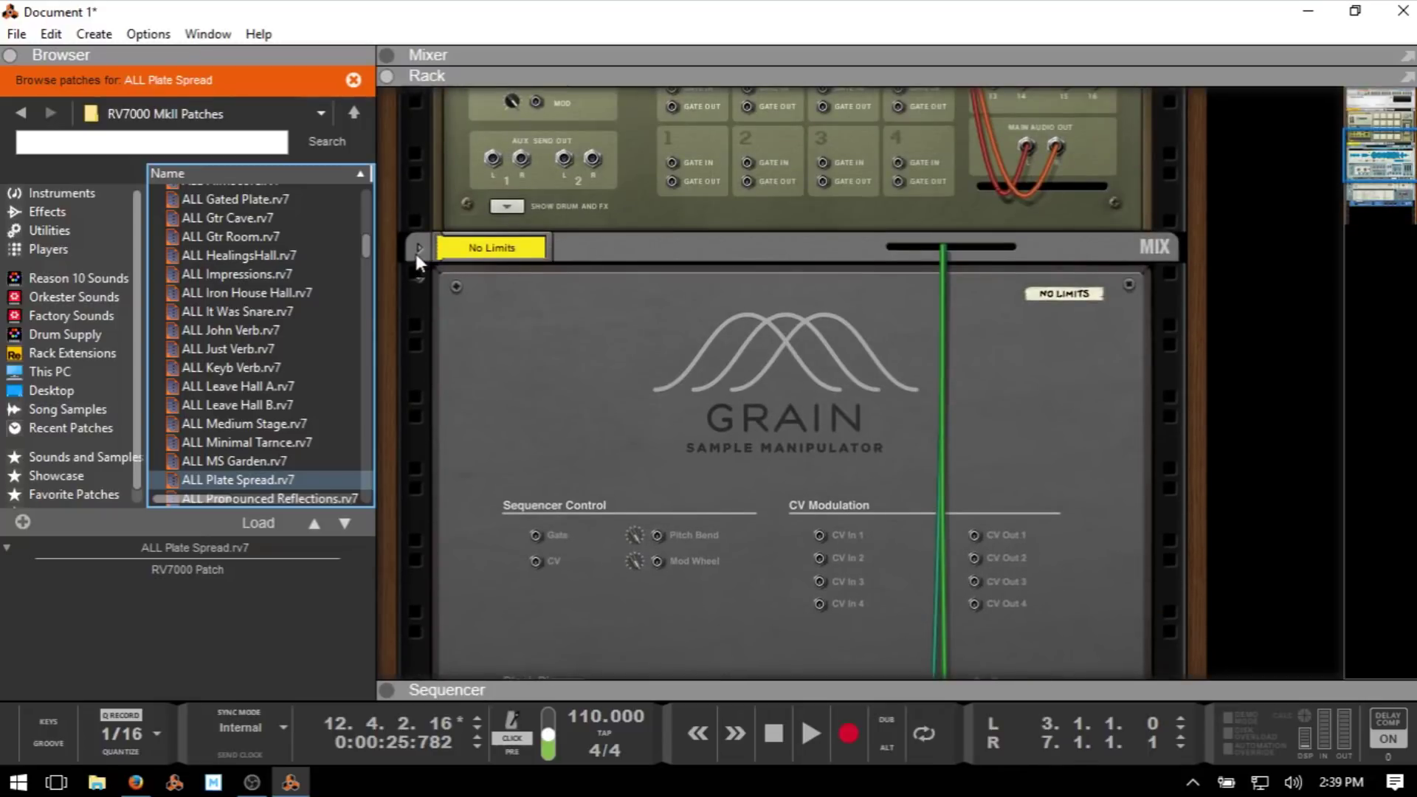
{"action": "left_click", "coordinate": [416, 251]}
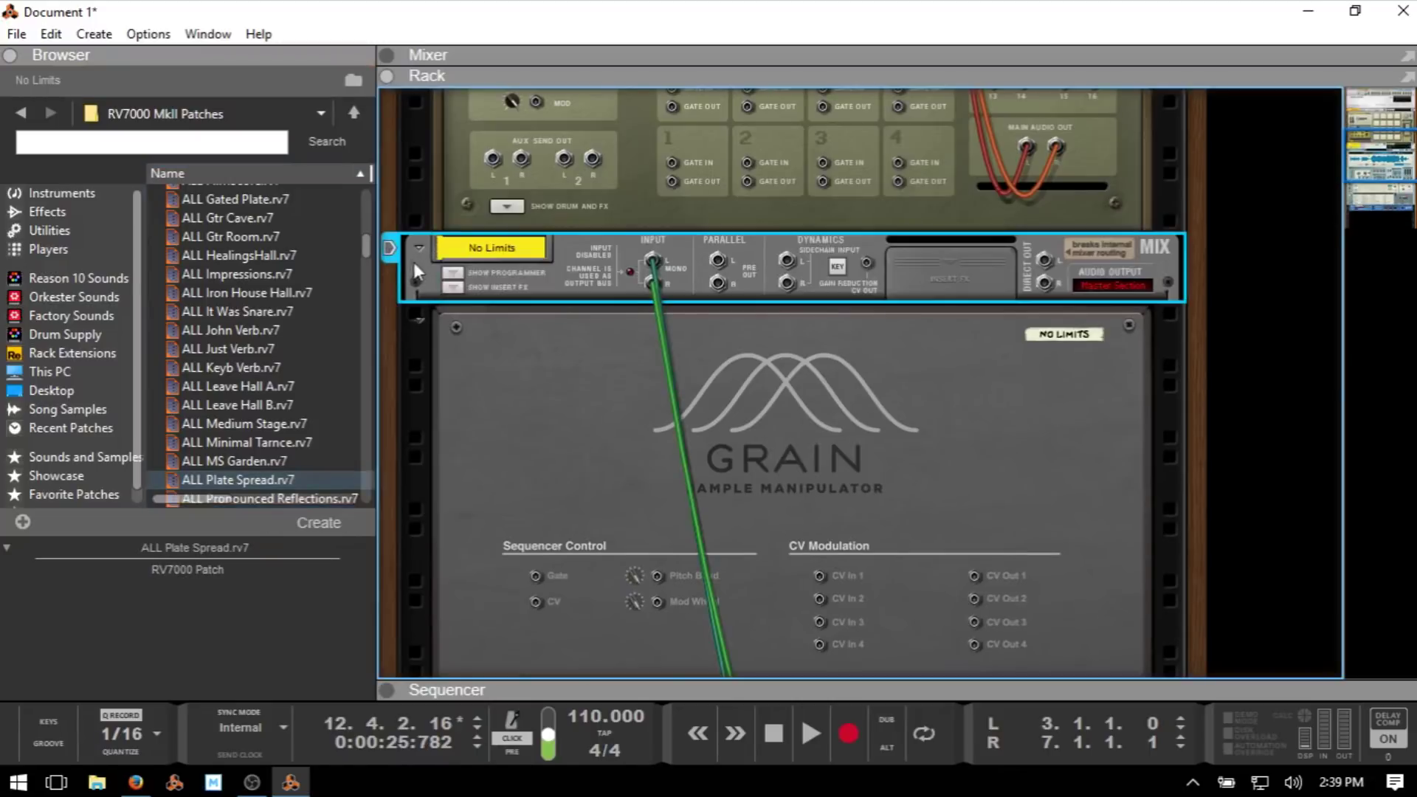
{"action": "left_click", "coordinate": [419, 248]}
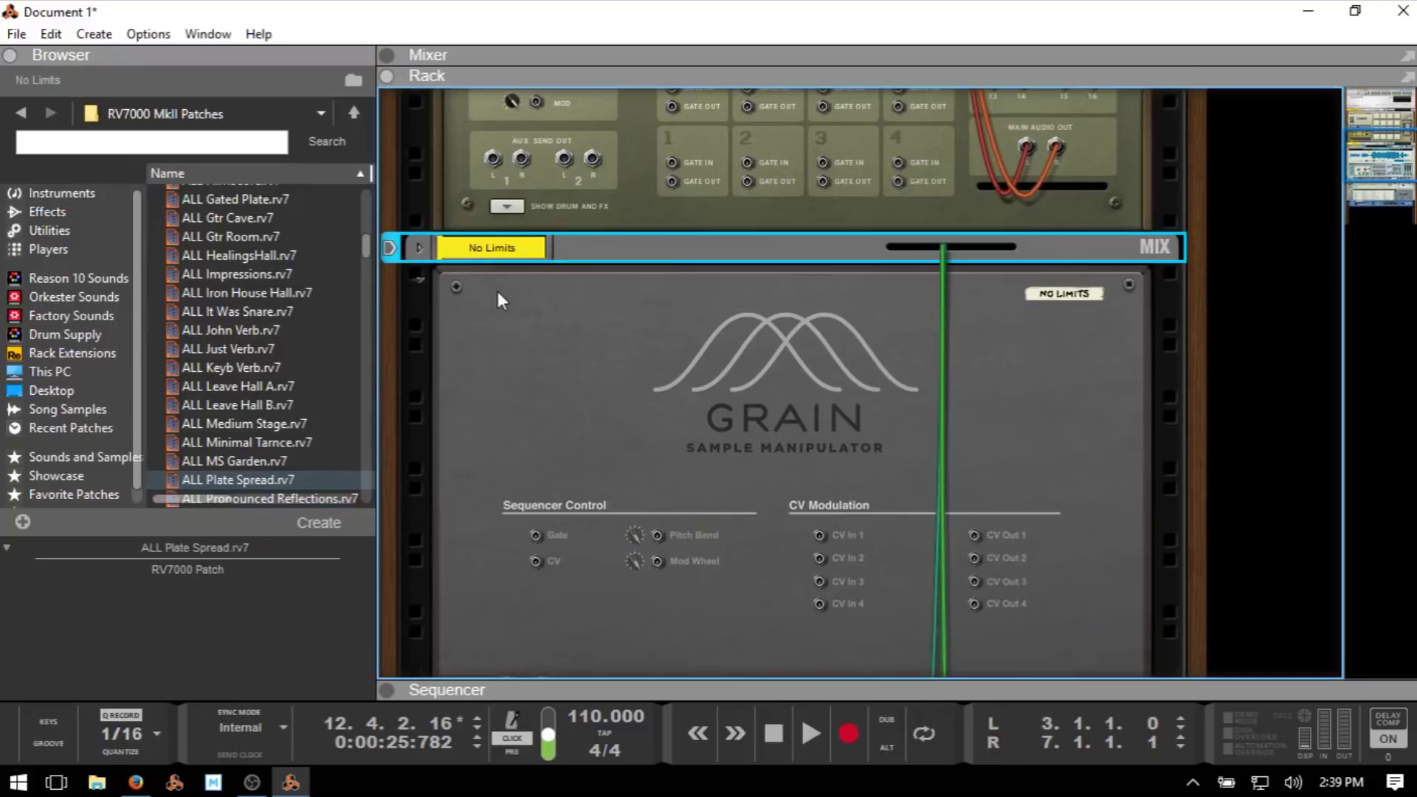
{"action": "key", "text": "Tab"}
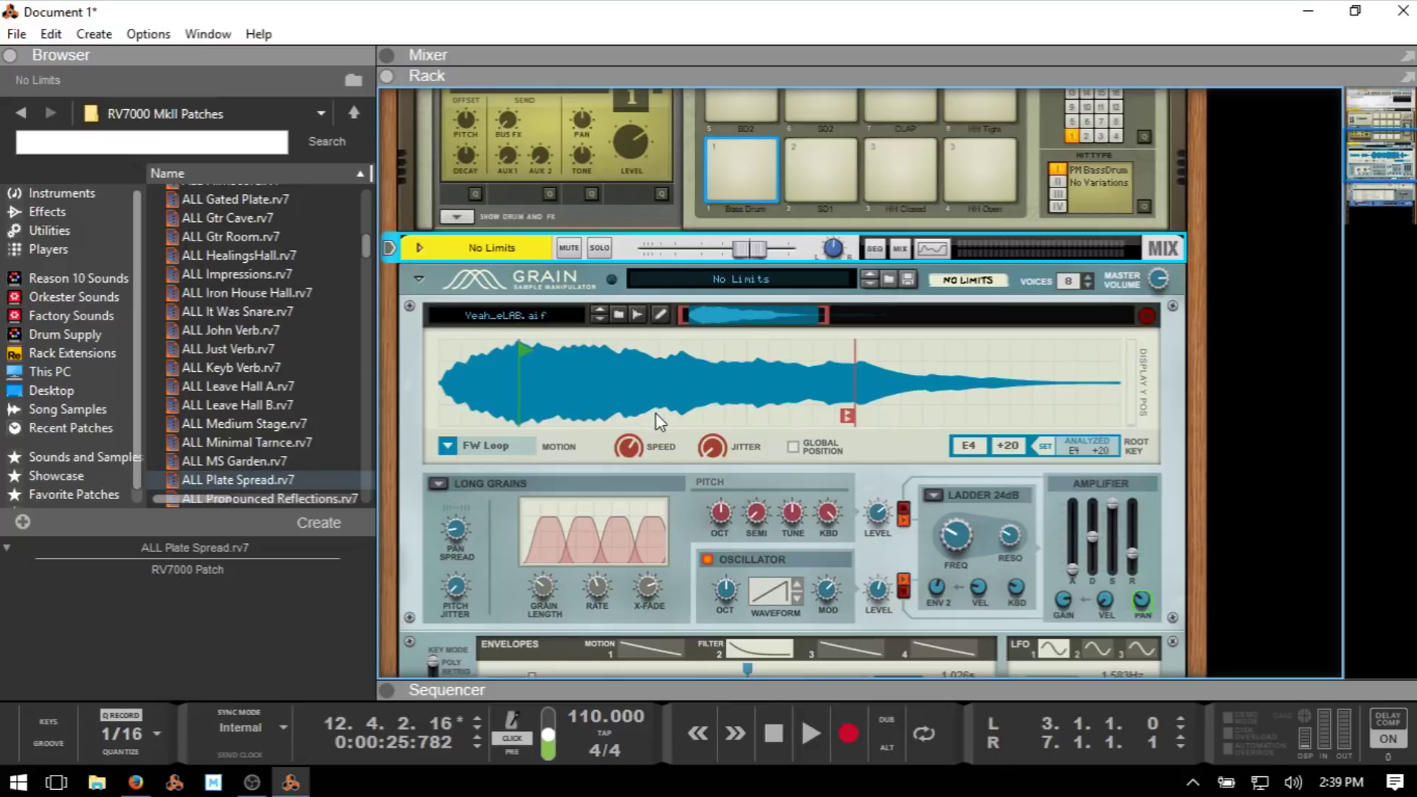
Select the Grain device and audition its sound through the reverb.
{"action": "scroll", "coordinate": [795, 463], "scroll_direction": "down", "scroll_amount": 6}
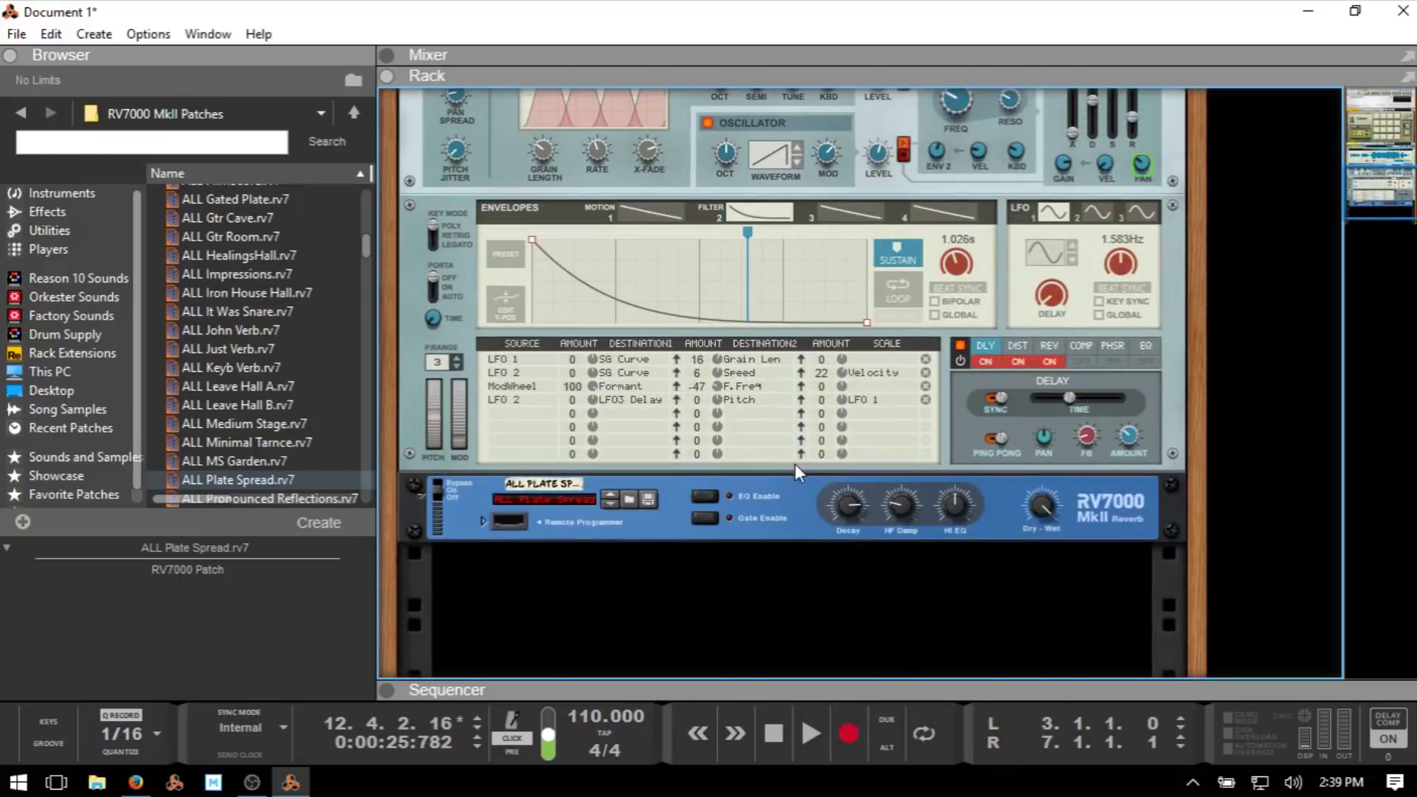
{"action": "scroll", "coordinate": [690, 416], "scroll_direction": "up", "scroll_amount": 6}
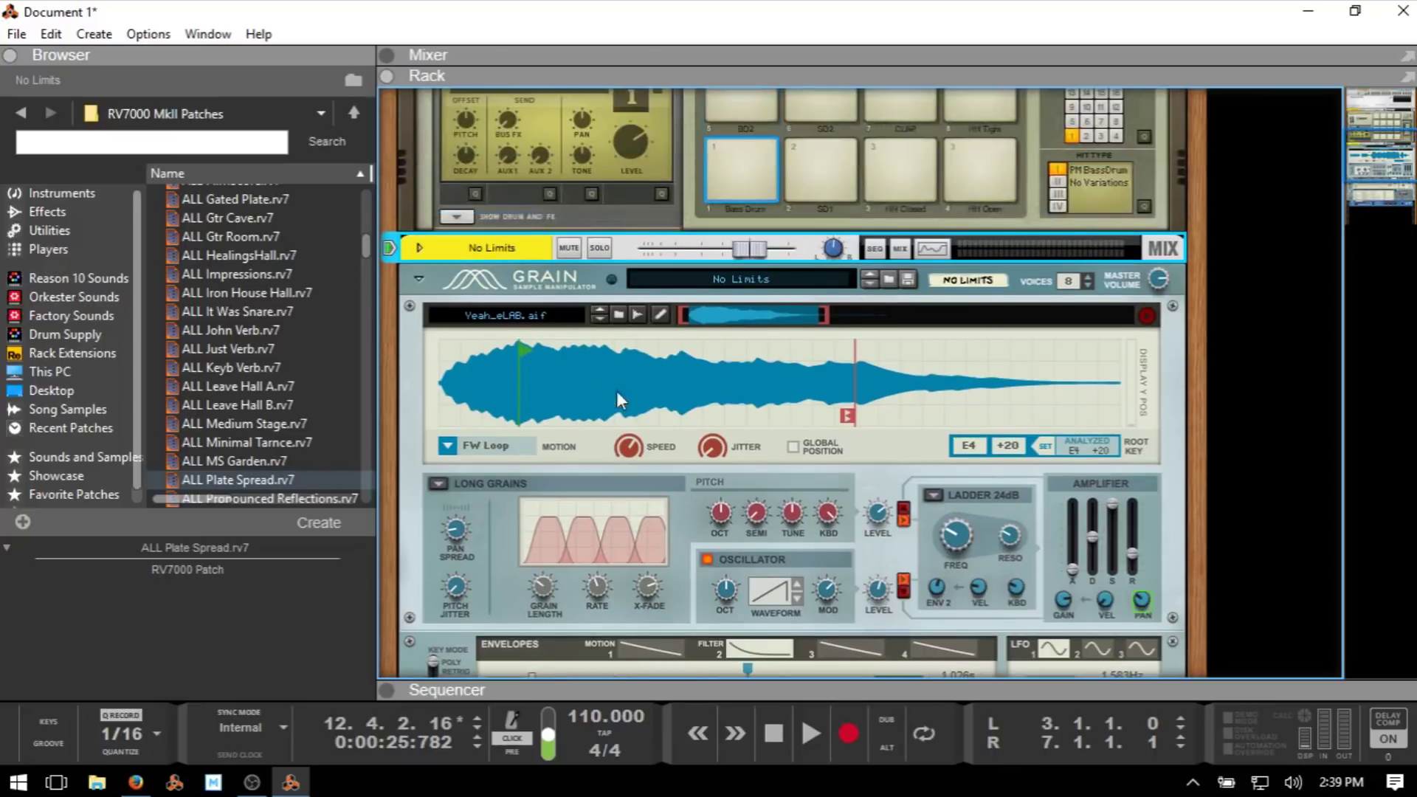
{"action": "left_click", "coordinate": [431, 274]}
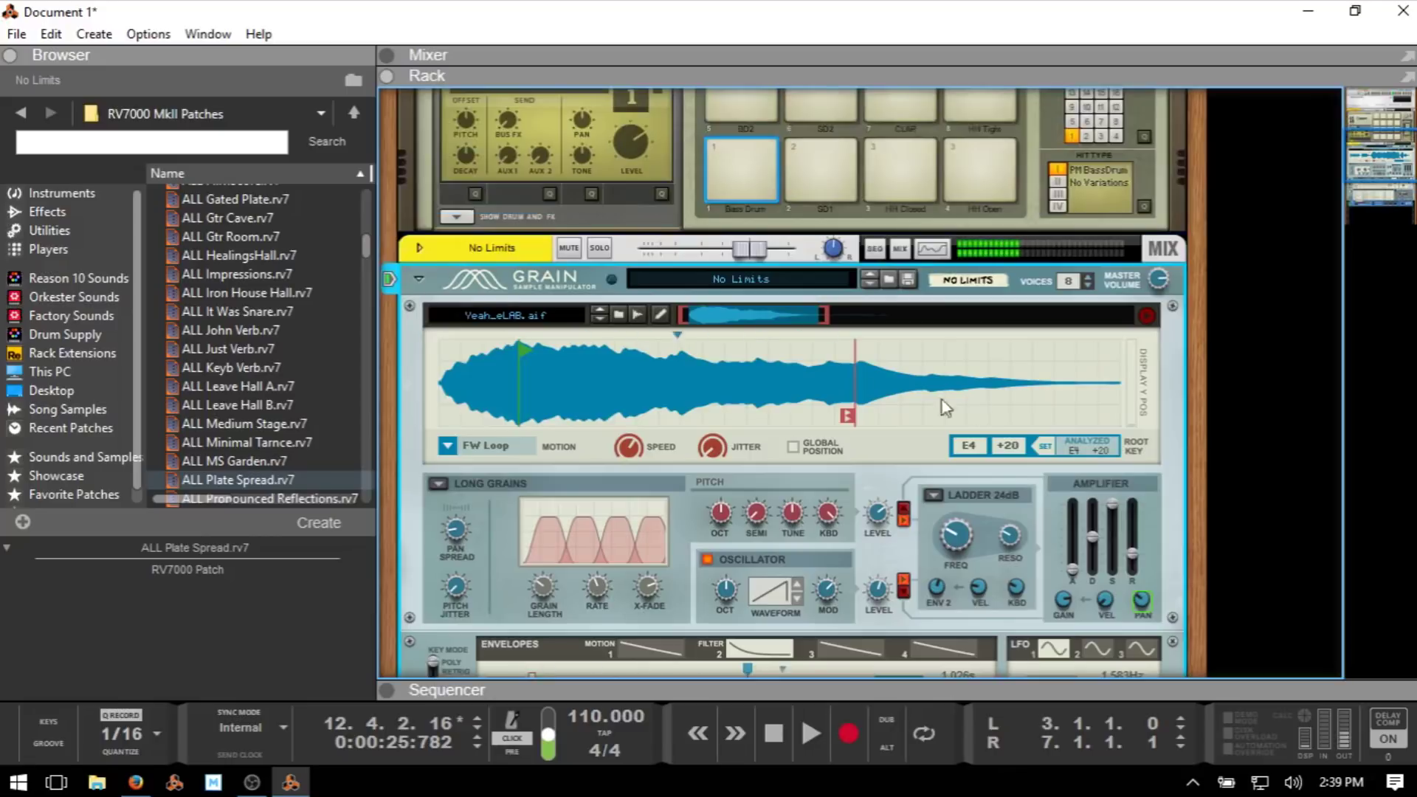
Select the RV7000 MkII below Grain and expand its Remote Programmer to view the reverb settings.
{"action": "scroll", "coordinate": [1024, 415], "scroll_direction": "down", "scroll_amount": 6}
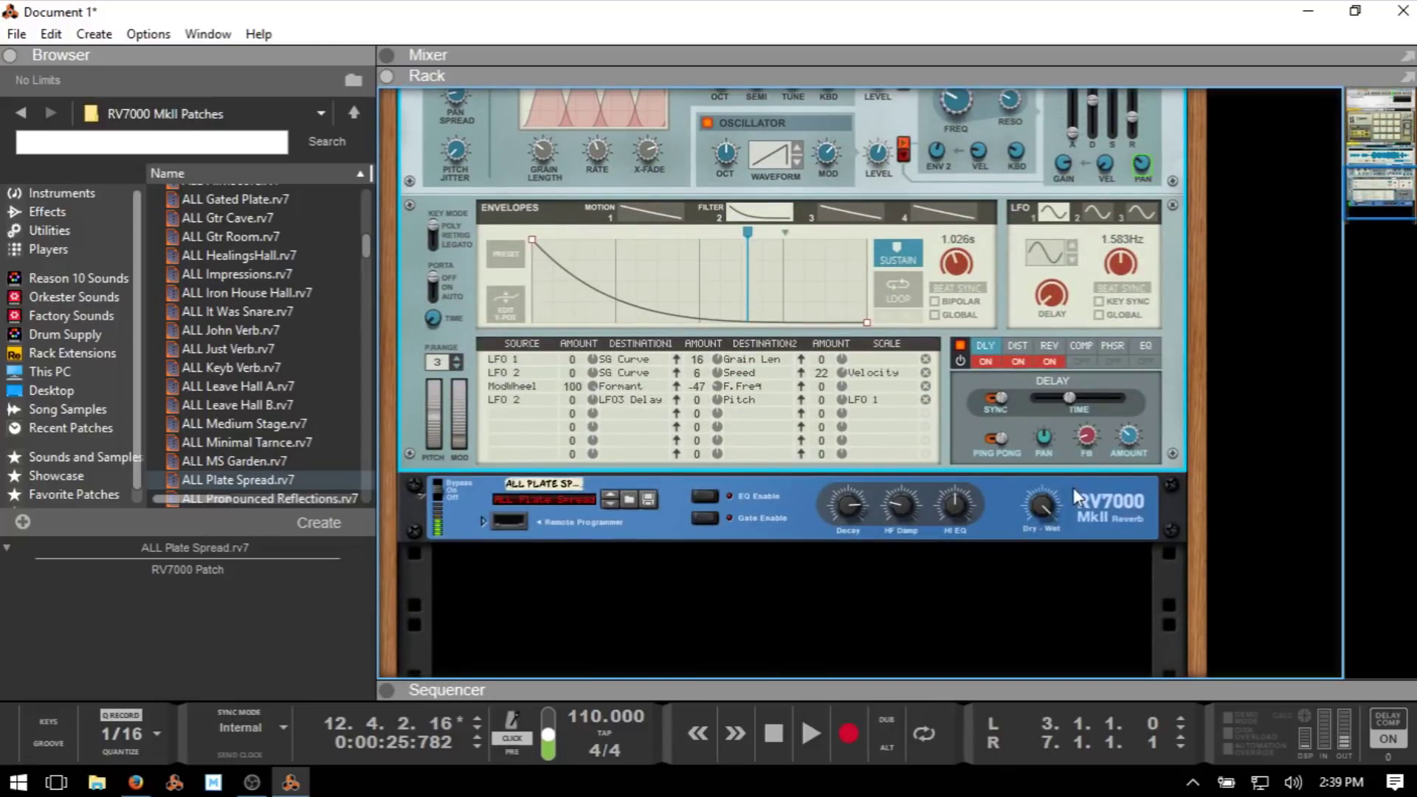
{"action": "left_click", "coordinate": [436, 490]}
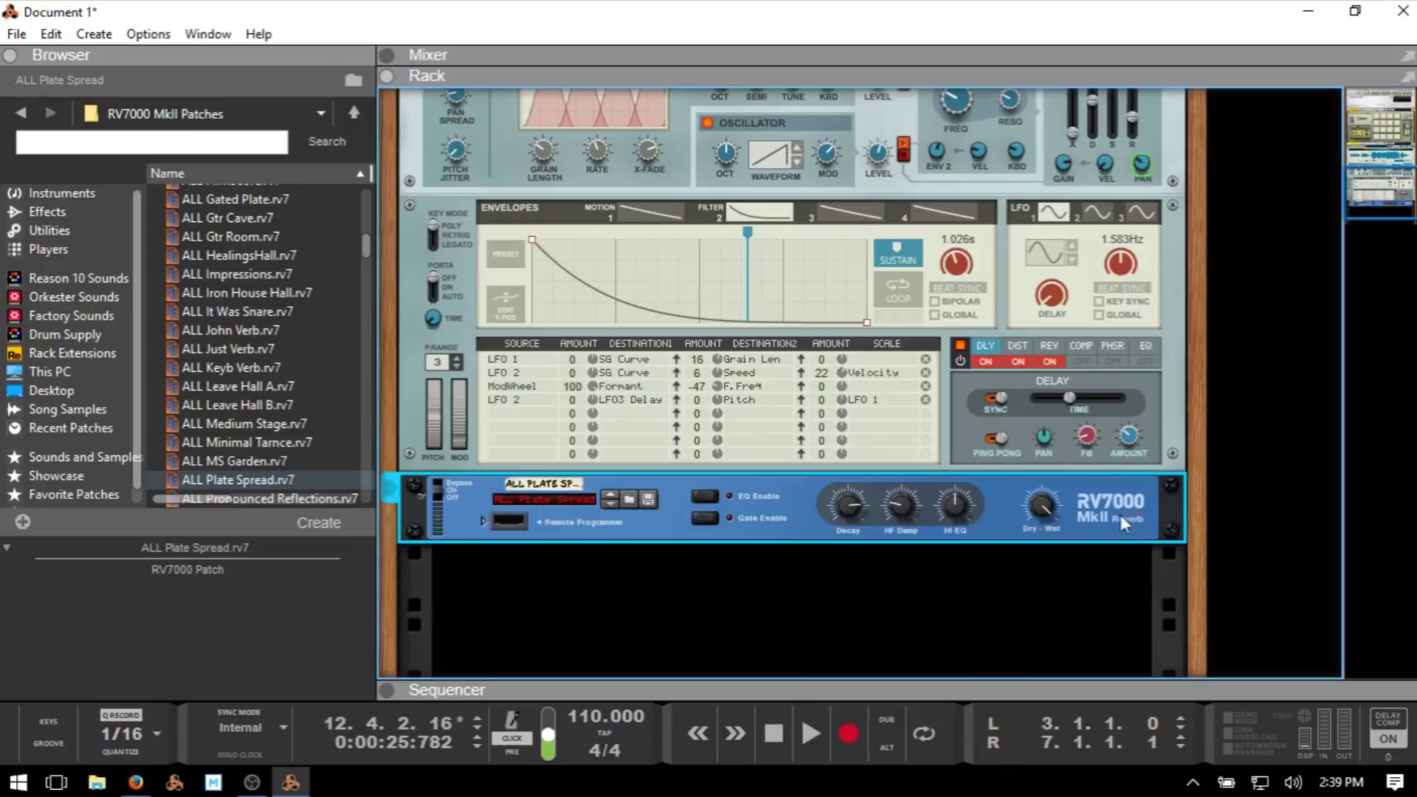
{"action": "left_click", "coordinate": [483, 521]}
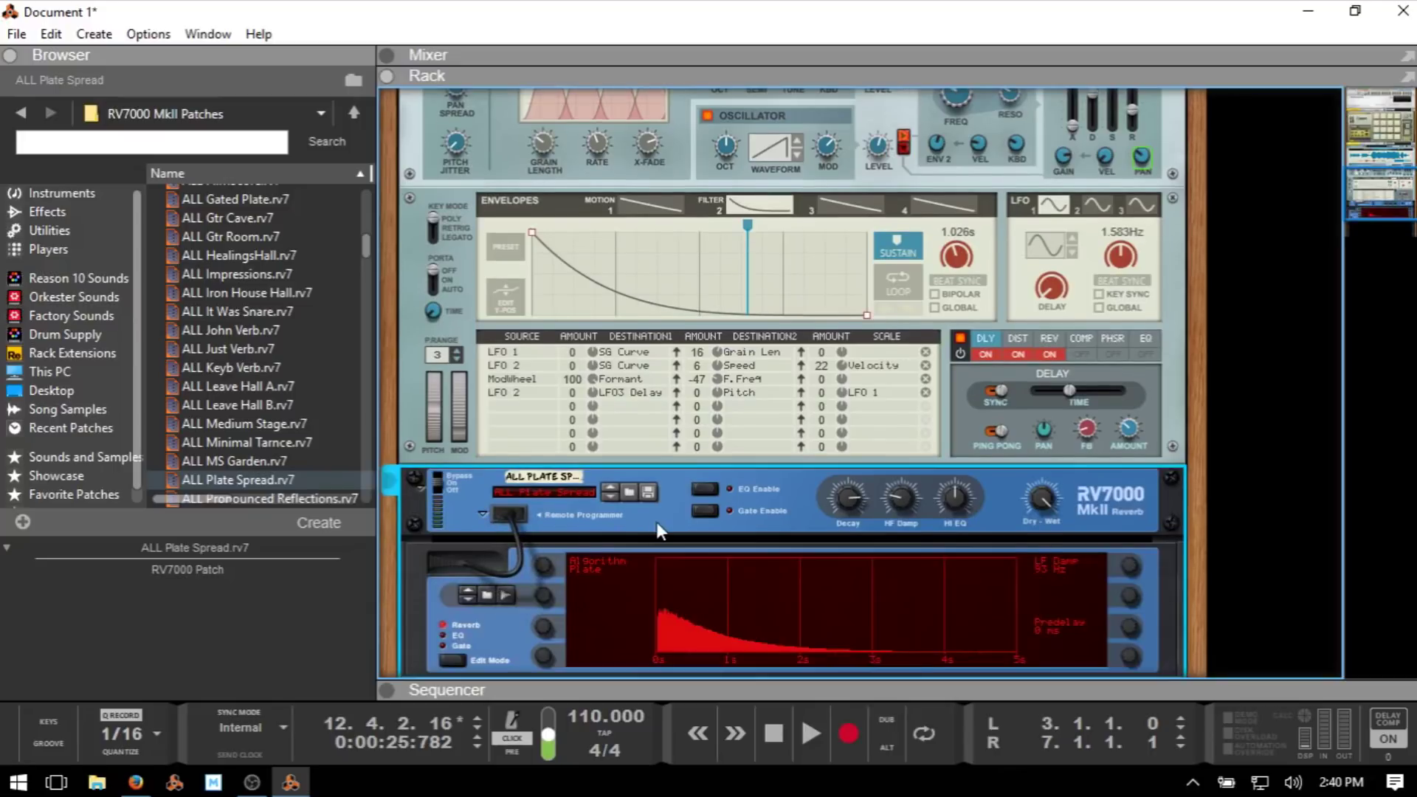
{"action": "scroll", "coordinate": [657, 521], "scroll_direction": "down", "scroll_amount": 1}
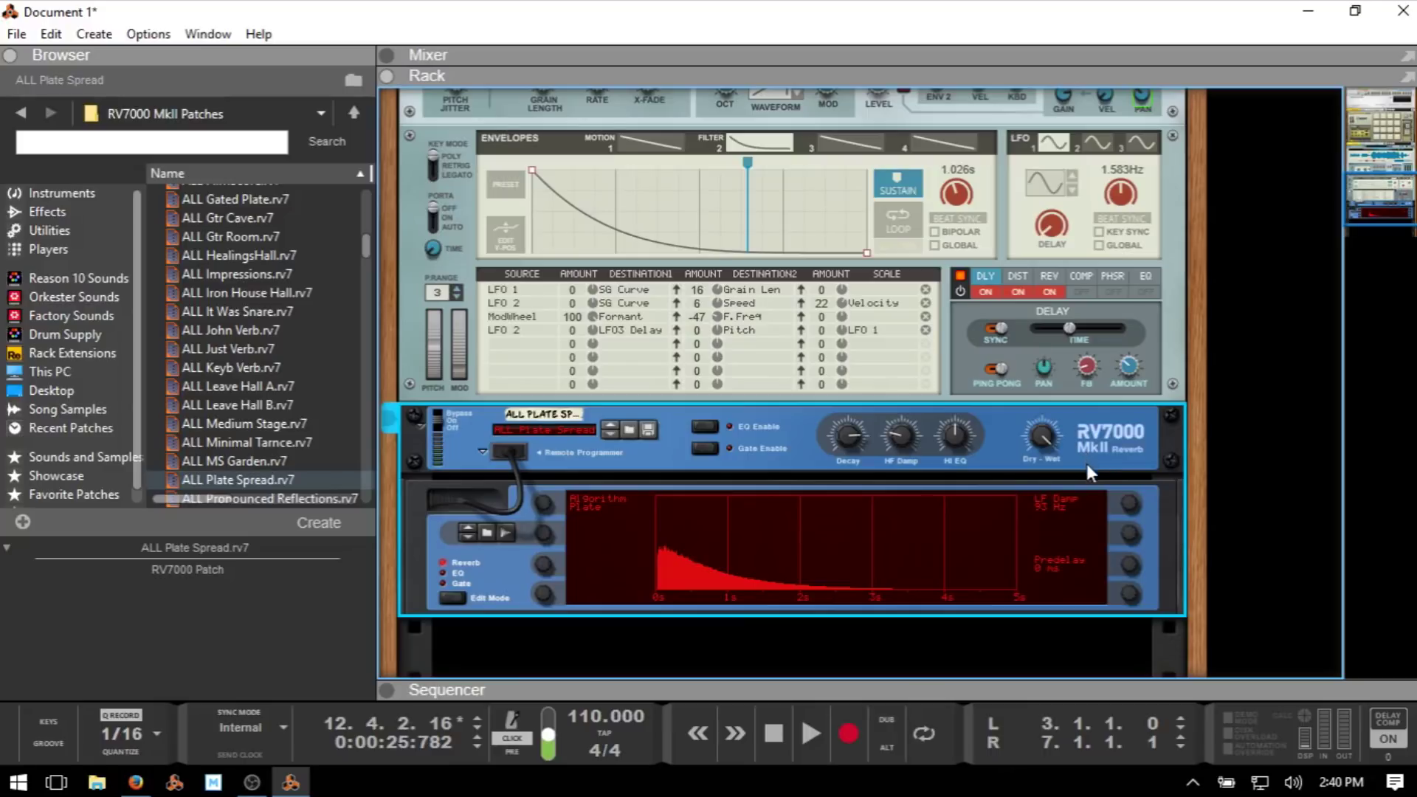
Delete the RV7000 MkII Reverb attached to the Grain device and confirm the deletion.
{"action": "scroll", "coordinate": [1086, 463], "scroll_direction": "up", "scroll_amount": 4}
{"action": "scroll", "coordinate": [1085, 467], "scroll_direction": "down", "scroll_amount": 5}
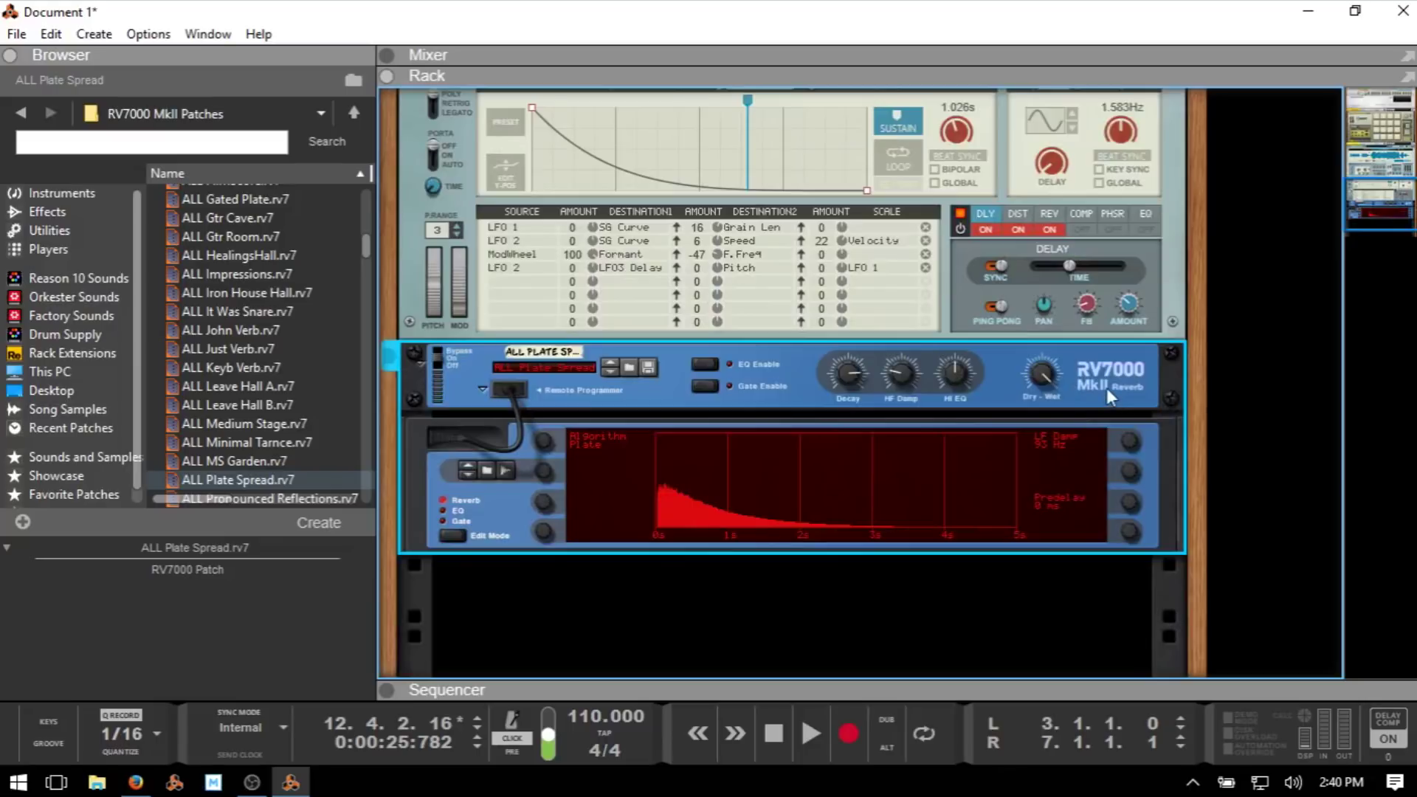
{"action": "key", "text": "Delete"}
{"action": "left_click", "coordinate": [663, 428]}
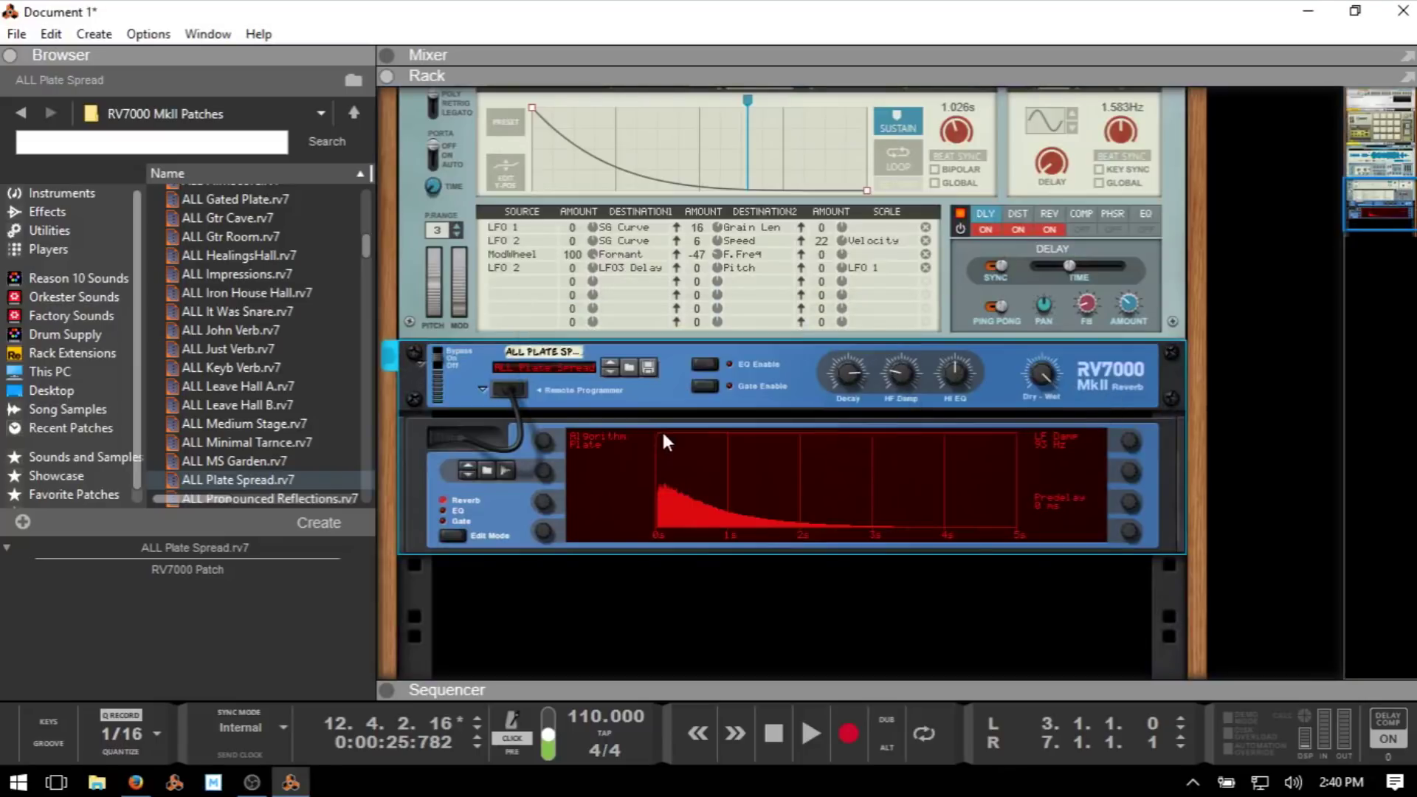
Add an RV7000 MkII Reverb from the effect devices to the Master Section as a send effect.
{"action": "scroll", "coordinate": [715, 410], "scroll_direction": "up", "scroll_amount": 10}
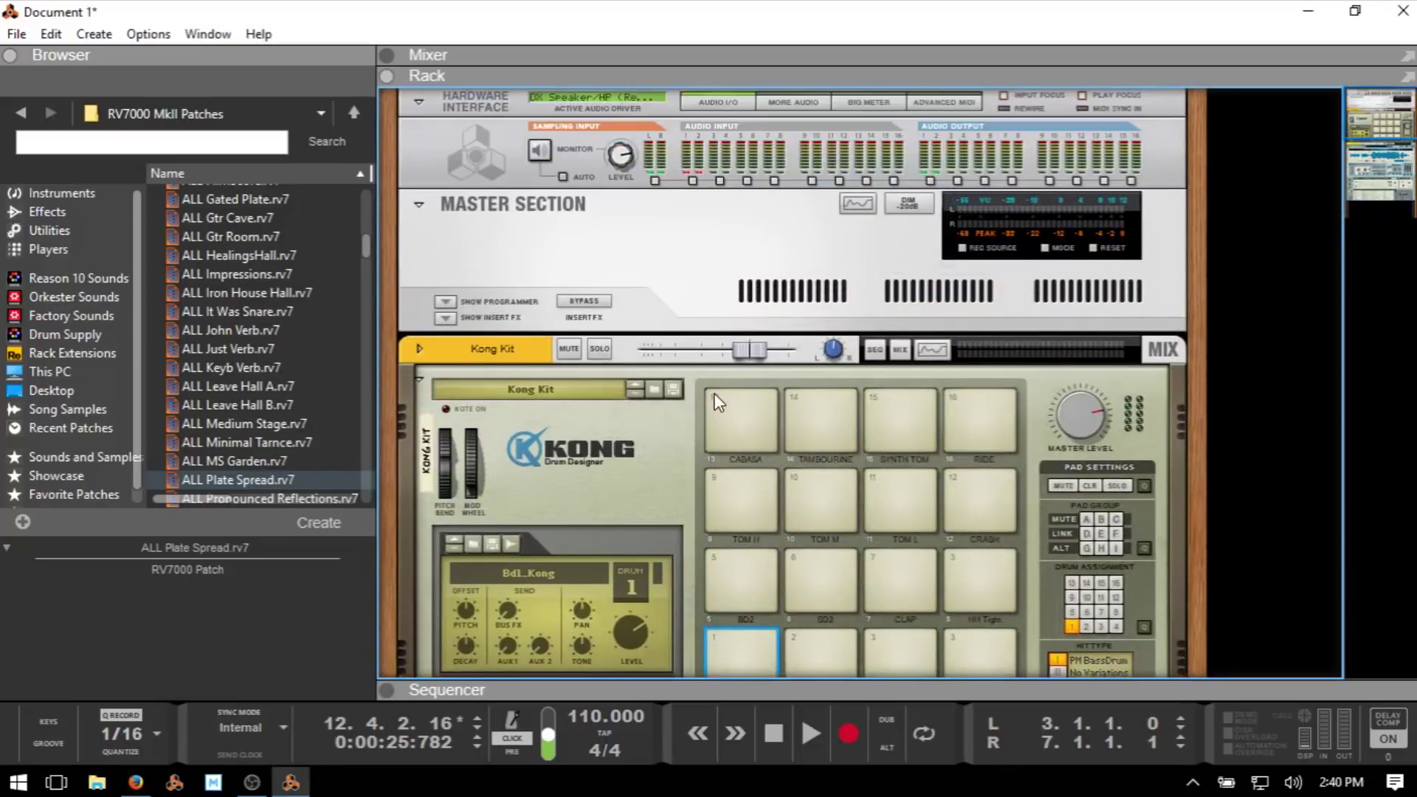
{"action": "left_click", "coordinate": [692, 266]}
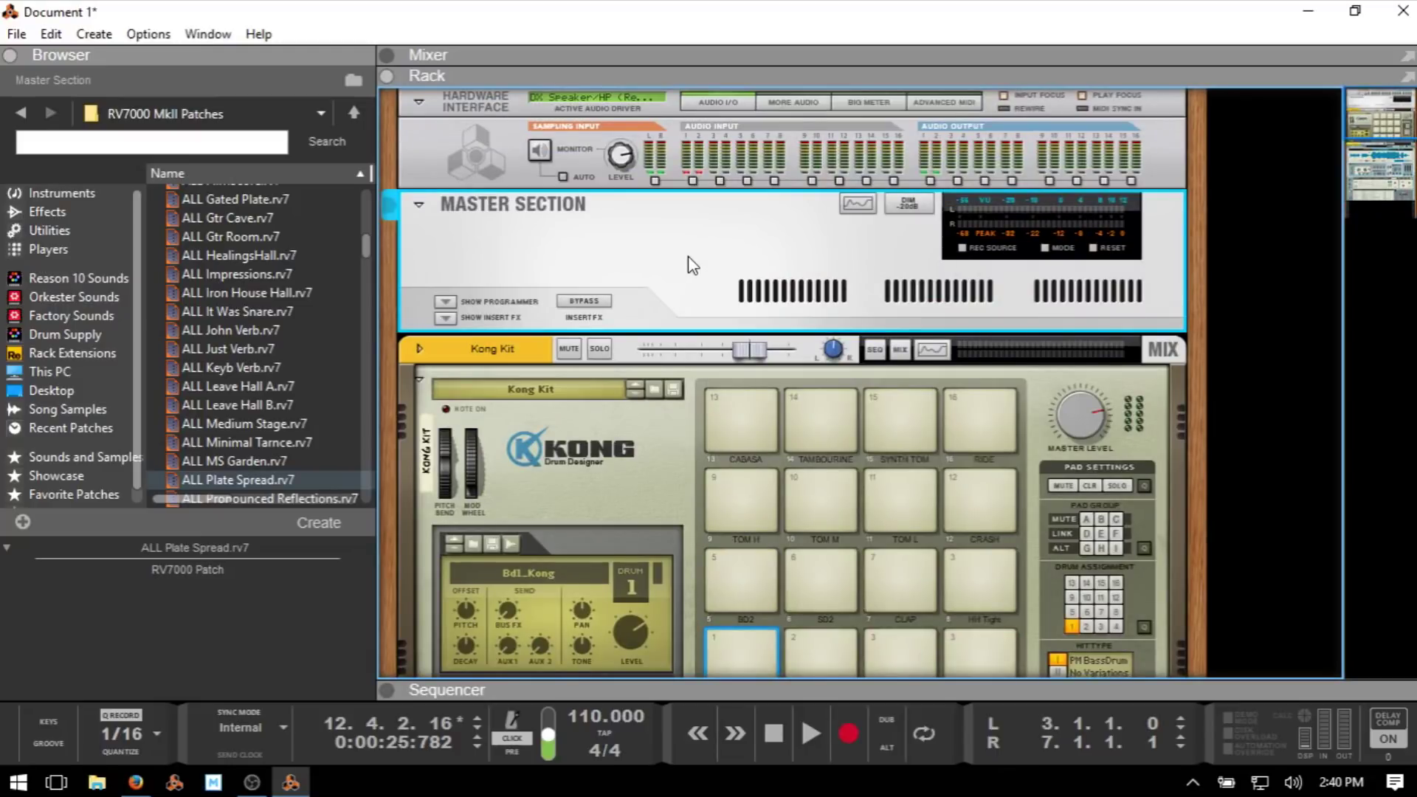
{"action": "left_click", "coordinate": [41, 213]}
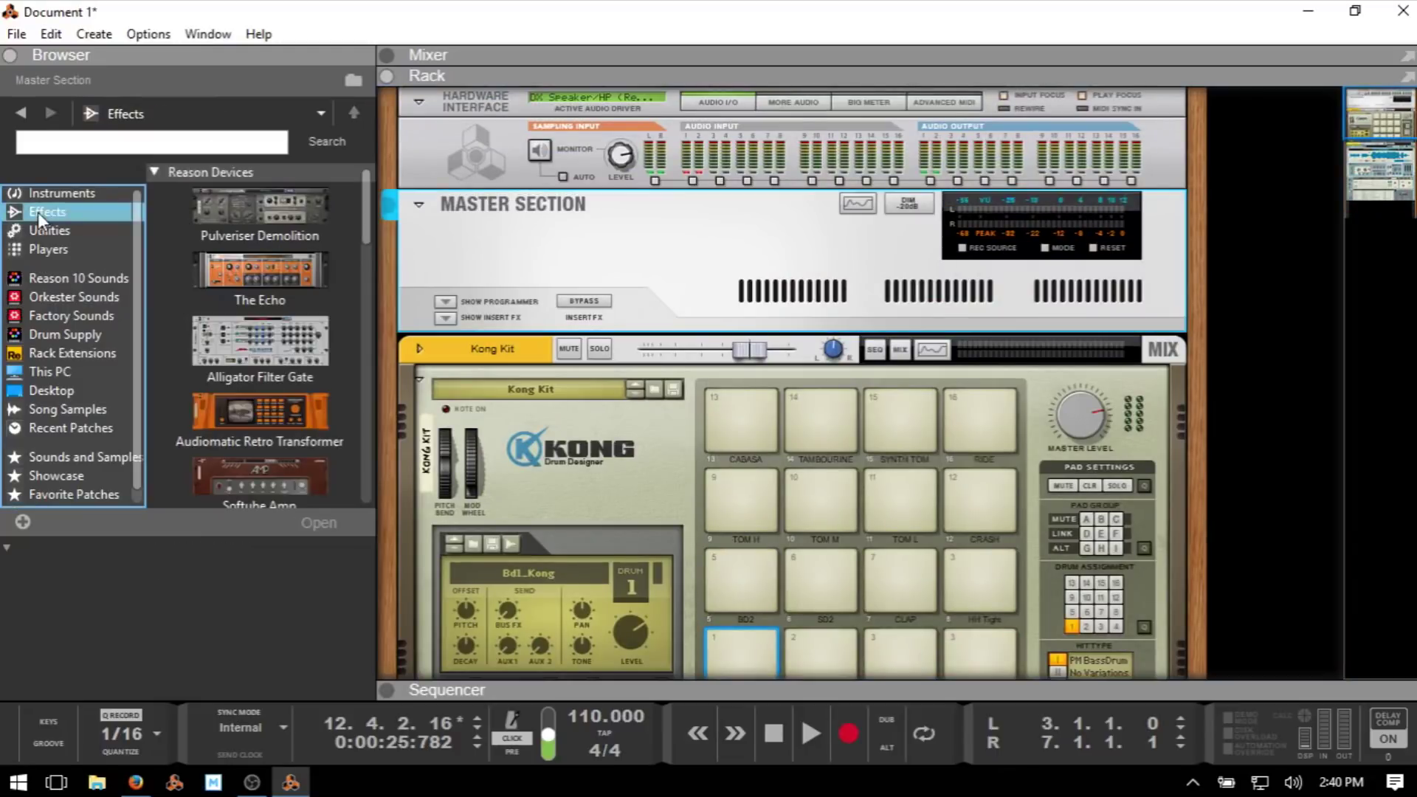
{"action": "scroll", "coordinate": [258, 228], "scroll_direction": "down", "scroll_amount": 6}
{"action": "scroll", "coordinate": [256, 232], "scroll_direction": "down", "scroll_amount": 2}
{"action": "mouse_move", "coordinate": [239, 319]}
{"action": "left_mouse_down"}
{"action": "mouse_move", "coordinate": [590, 328]}
{"action": "mouse_move", "coordinate": [582, 355]}
{"action": "mouse_move", "coordinate": [484, 369]}
{"action": "mouse_move", "coordinate": [499, 369]}
{"action": "left_mouse_up"}
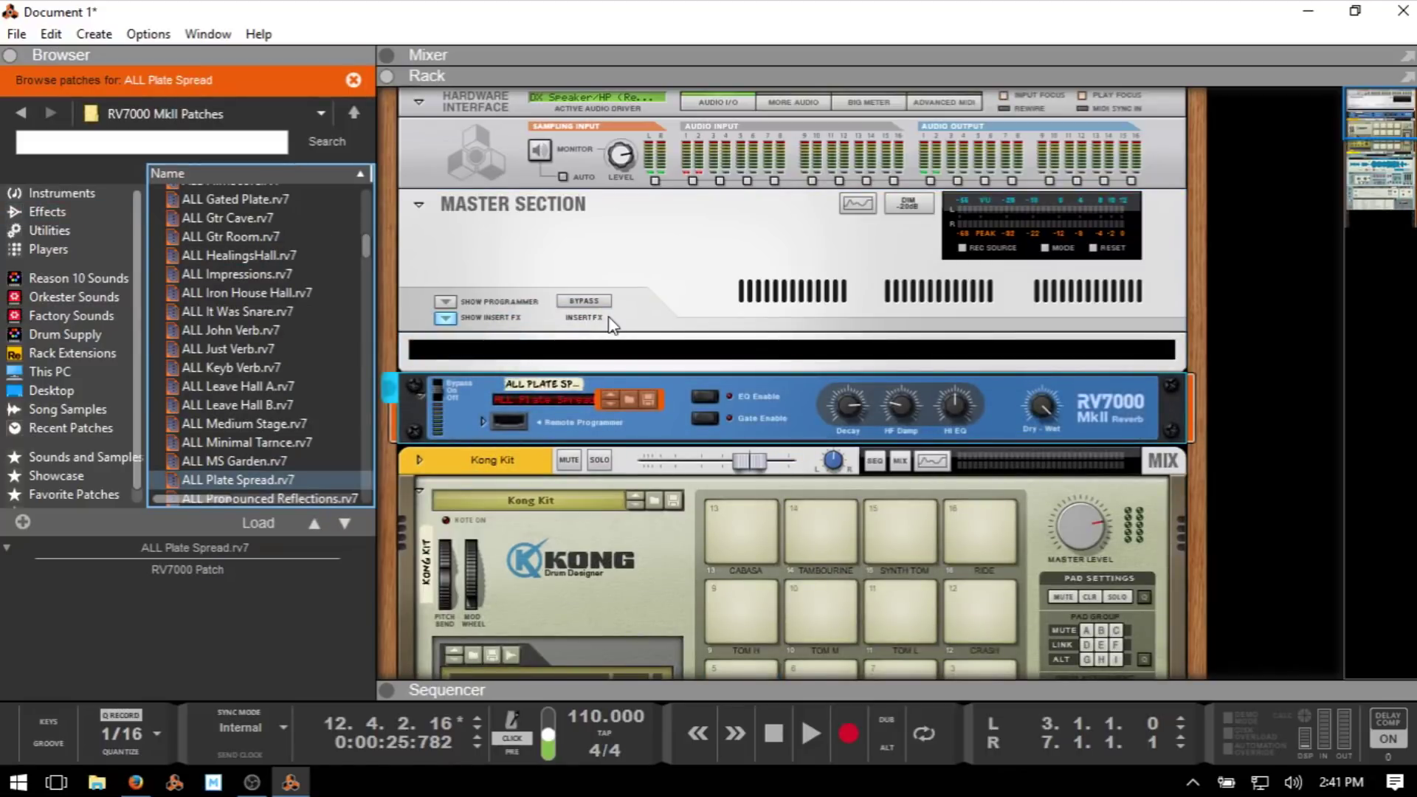
In the Mixer, enable send 1 on the No Limits channel and adjust its send level.
{"action": "key", "text": "F5"}
{"action": "scroll", "coordinate": [967, 315], "scroll_direction": "up", "scroll_amount": 5}
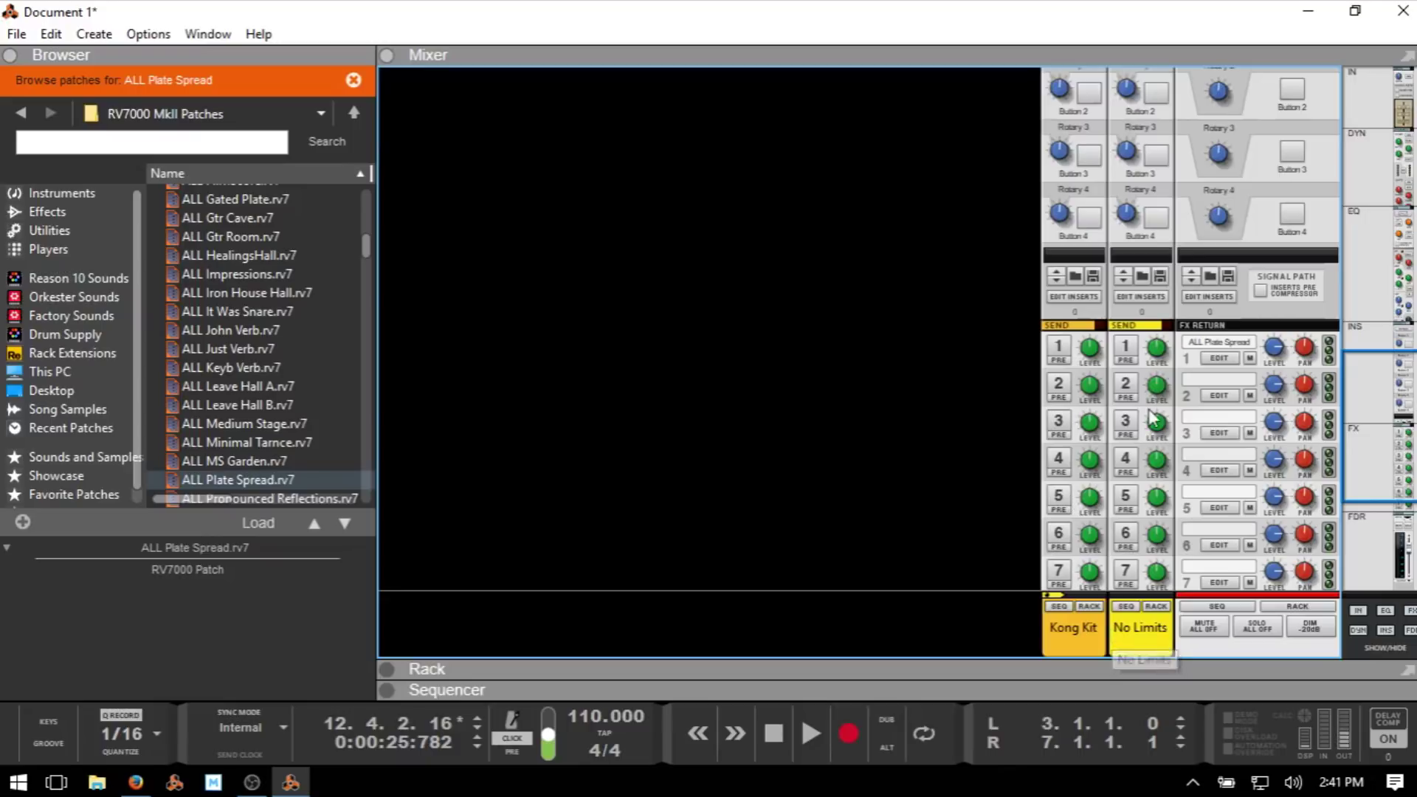
{"action": "scroll", "coordinate": [1155, 426], "scroll_direction": "down", "scroll_amount": 3}
{"action": "scroll", "coordinate": [1154, 426], "scroll_direction": "down", "scroll_amount": 3}
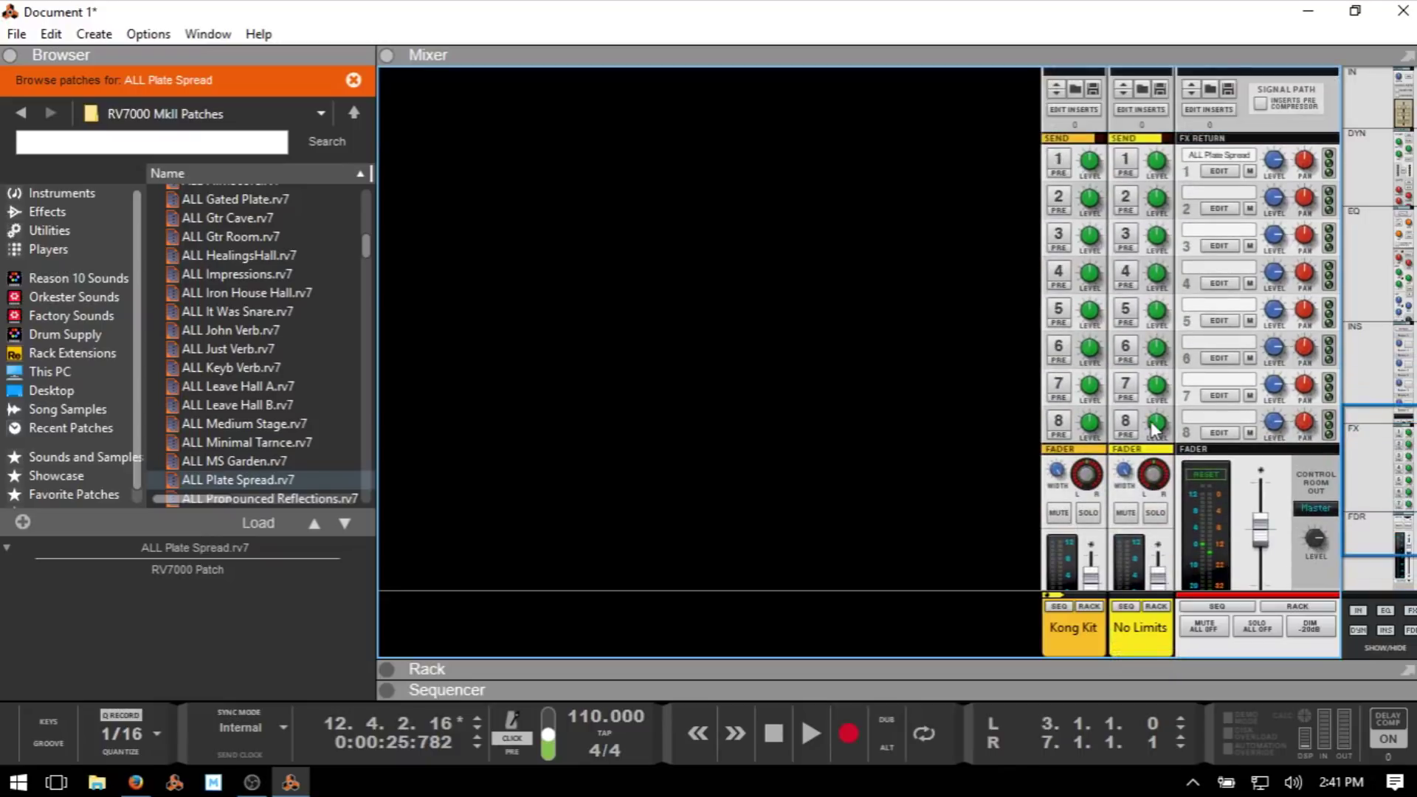
{"action": "scroll", "coordinate": [1155, 428], "scroll_direction": "down", "scroll_amount": 3}
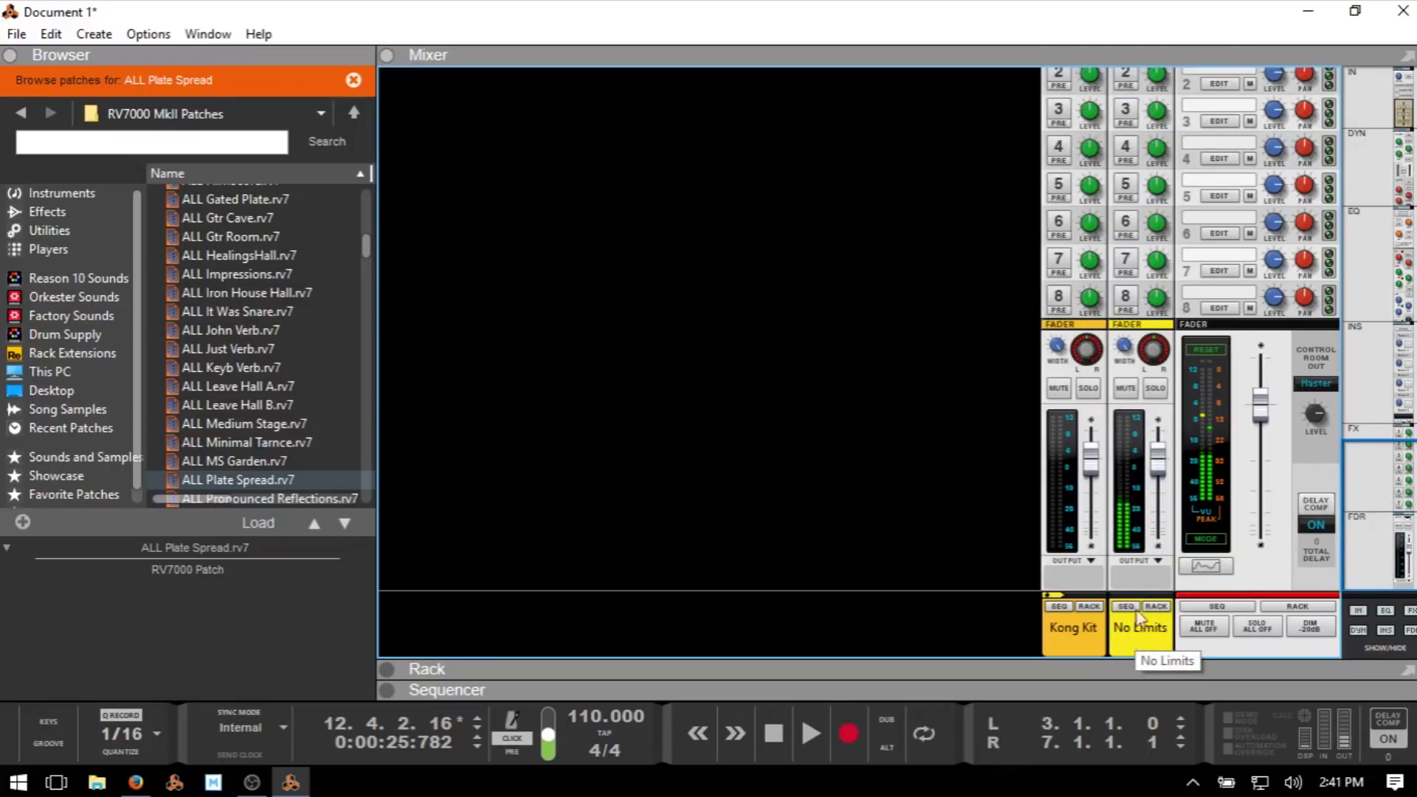
{"action": "scroll", "coordinate": [1139, 556], "scroll_direction": "up", "scroll_amount": 12}
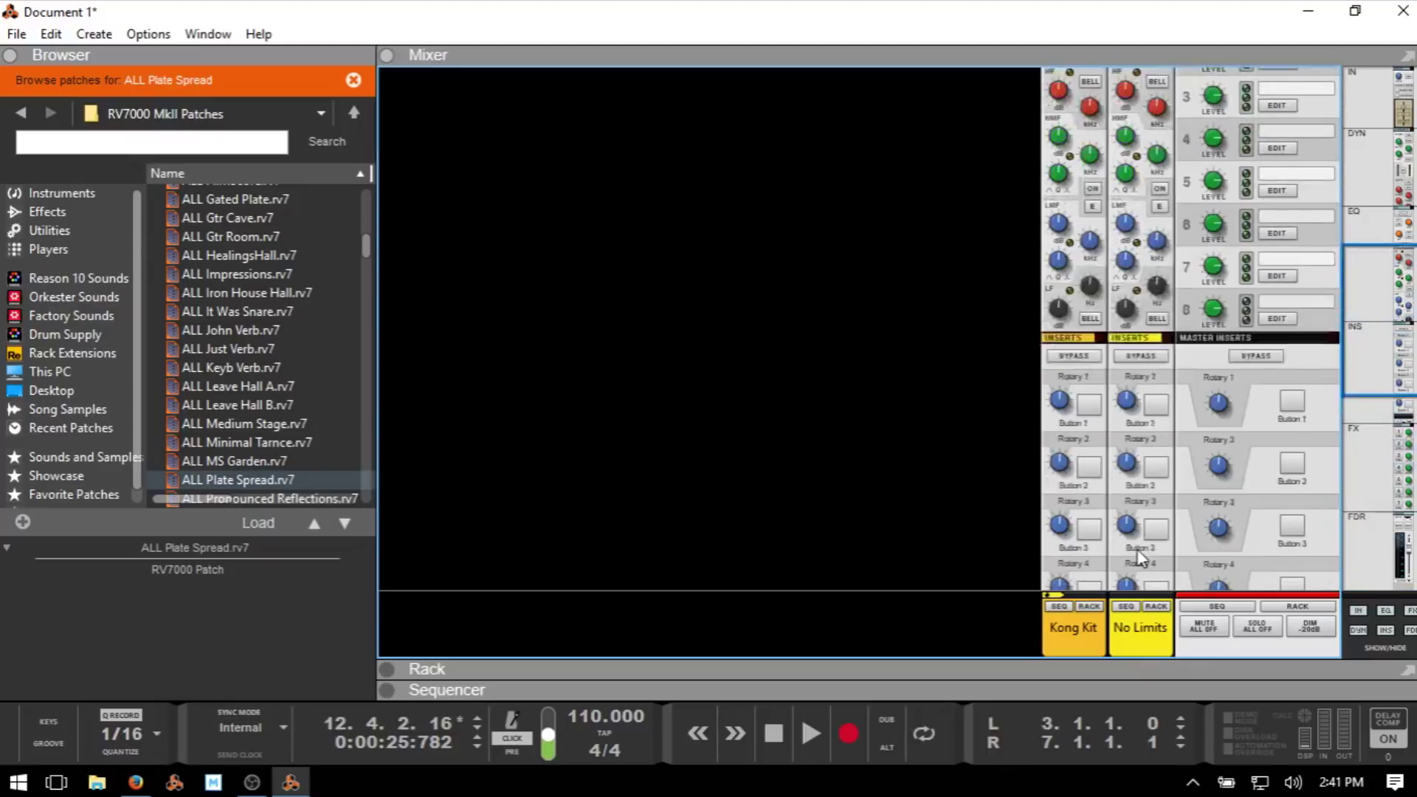
{"action": "scroll", "coordinate": [1139, 556], "scroll_direction": "up", "scroll_amount": 3}
{"action": "scroll", "coordinate": [1139, 555], "scroll_direction": "down", "scroll_amount": 8}
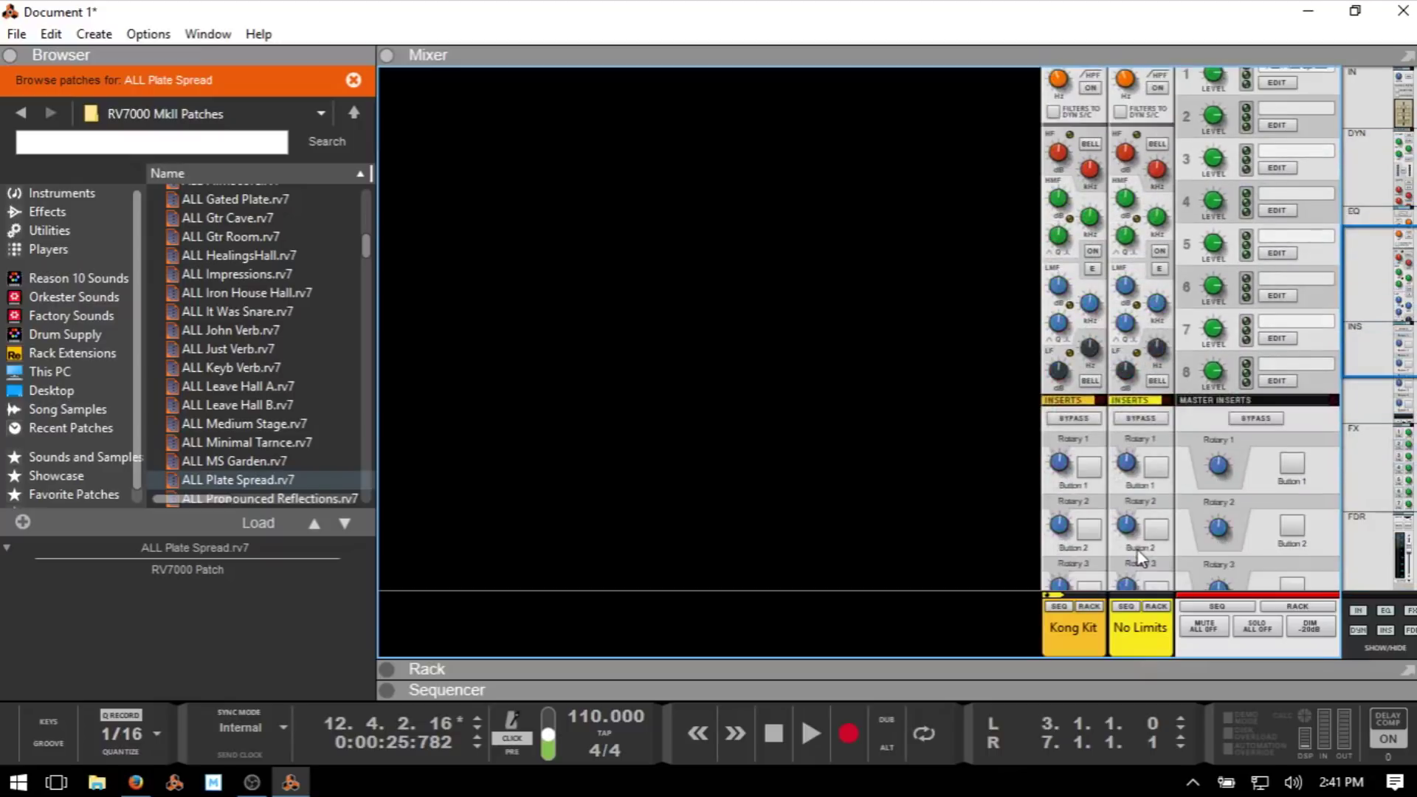
{"action": "scroll", "coordinate": [1140, 556], "scroll_direction": "down", "scroll_amount": 3}
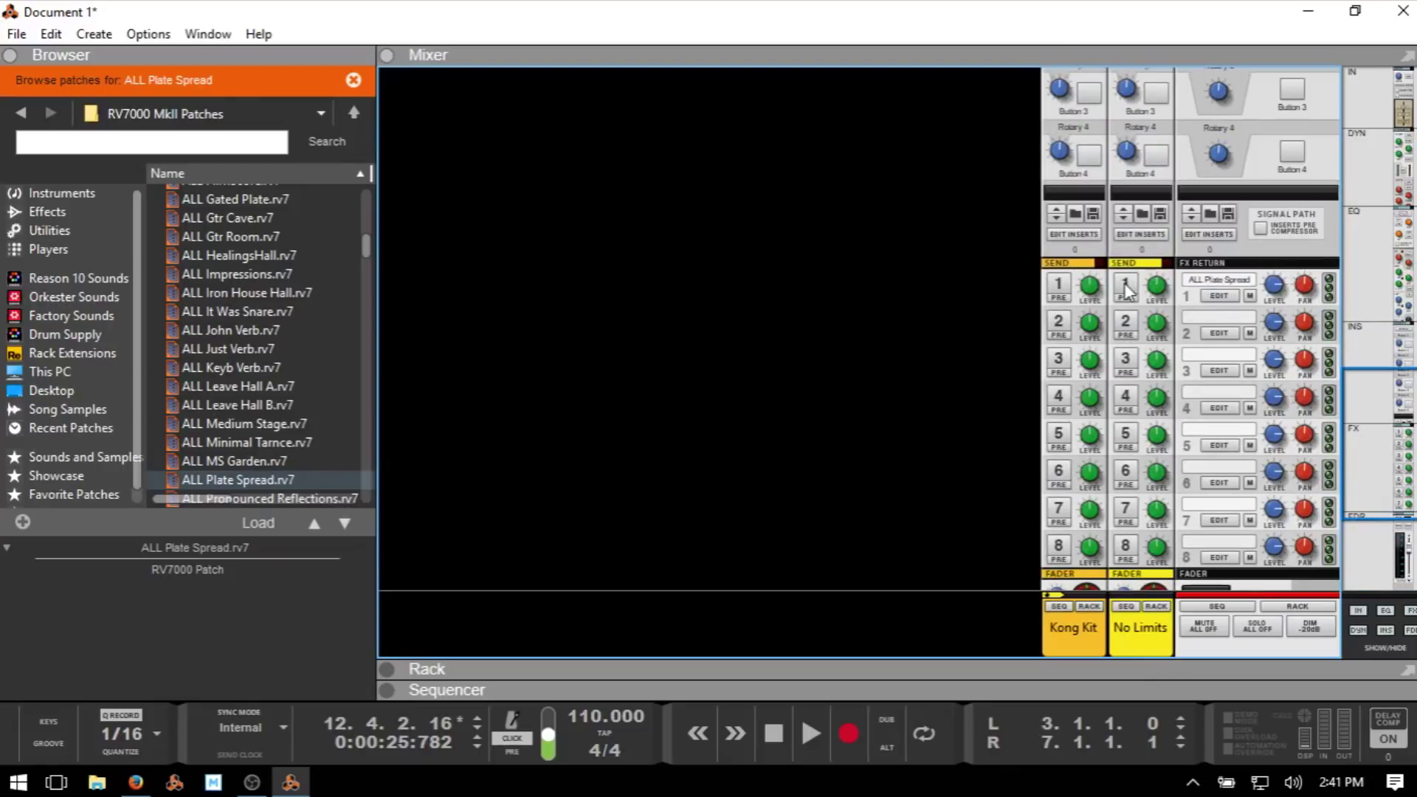
{"action": "left_click", "coordinate": [1127, 290]}
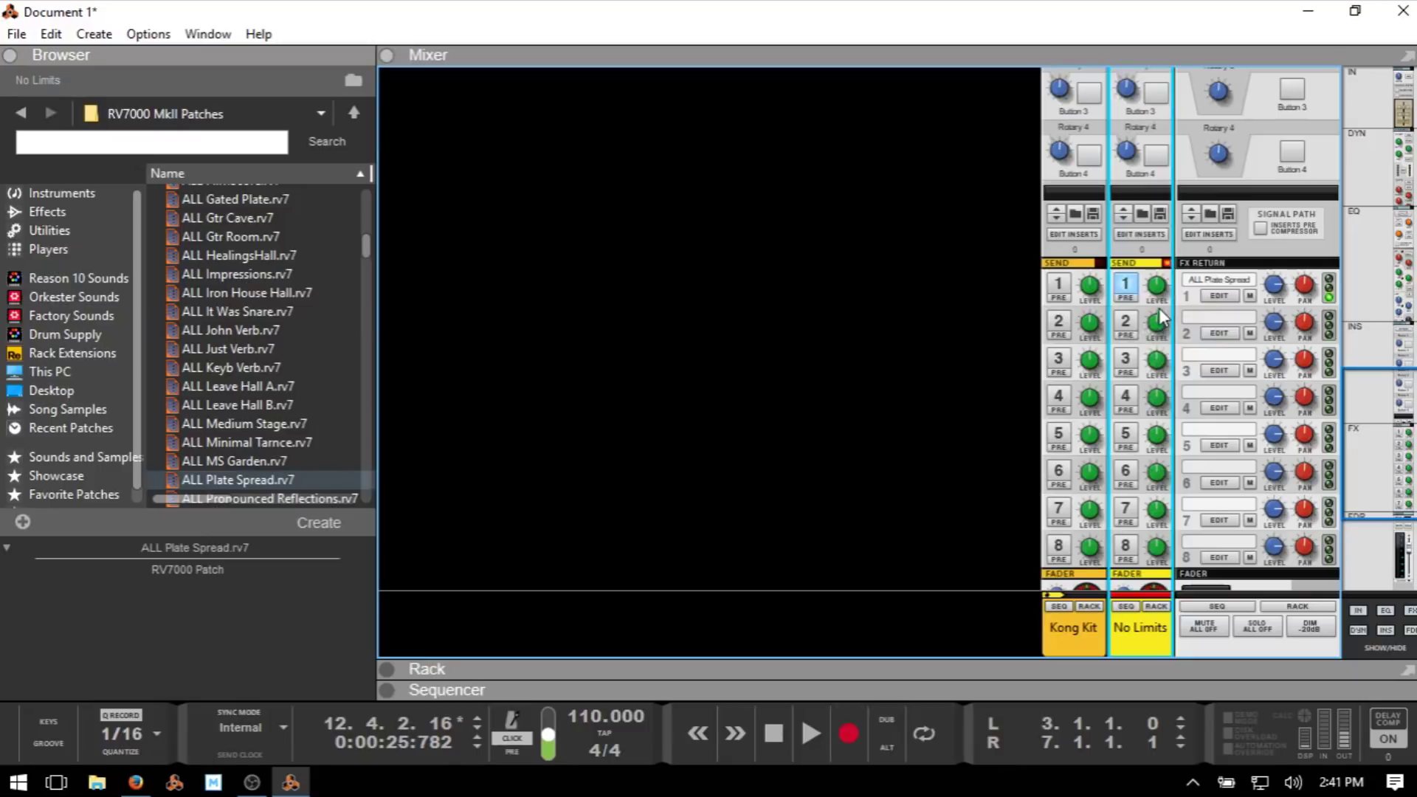
{"action": "left_click_drag", "start_coordinate": [1159, 295], "coordinate": [1159, 303]}
{"action": "mouse_move", "coordinate": [1155, 334]}
Hide the Browser and look through the Mixer's sections from the faders up to the master compressor.
{"action": "scroll", "coordinate": [1269, 492], "scroll_direction": "down", "scroll_amount": 2}
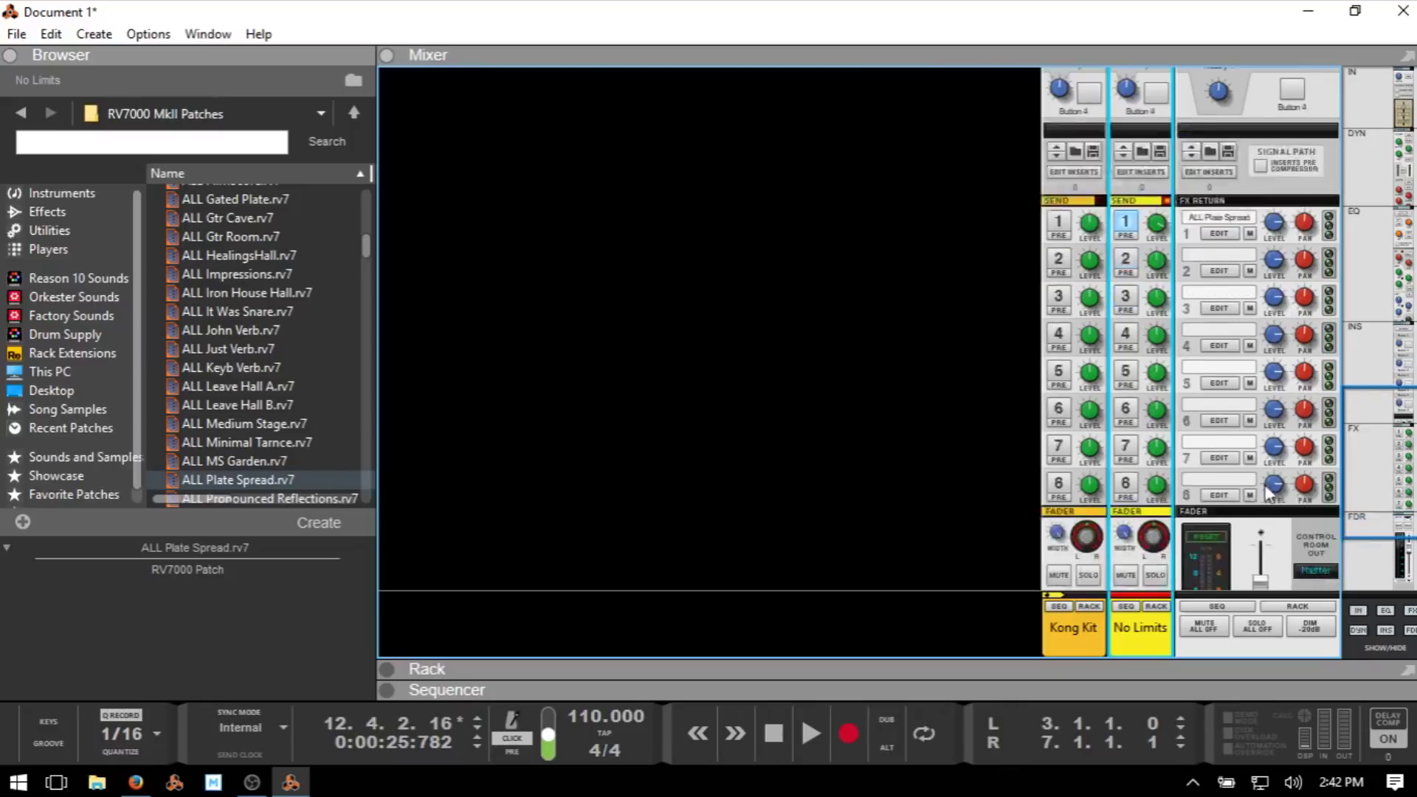
{"action": "scroll", "coordinate": [1273, 496], "scroll_direction": "down", "scroll_amount": 5}
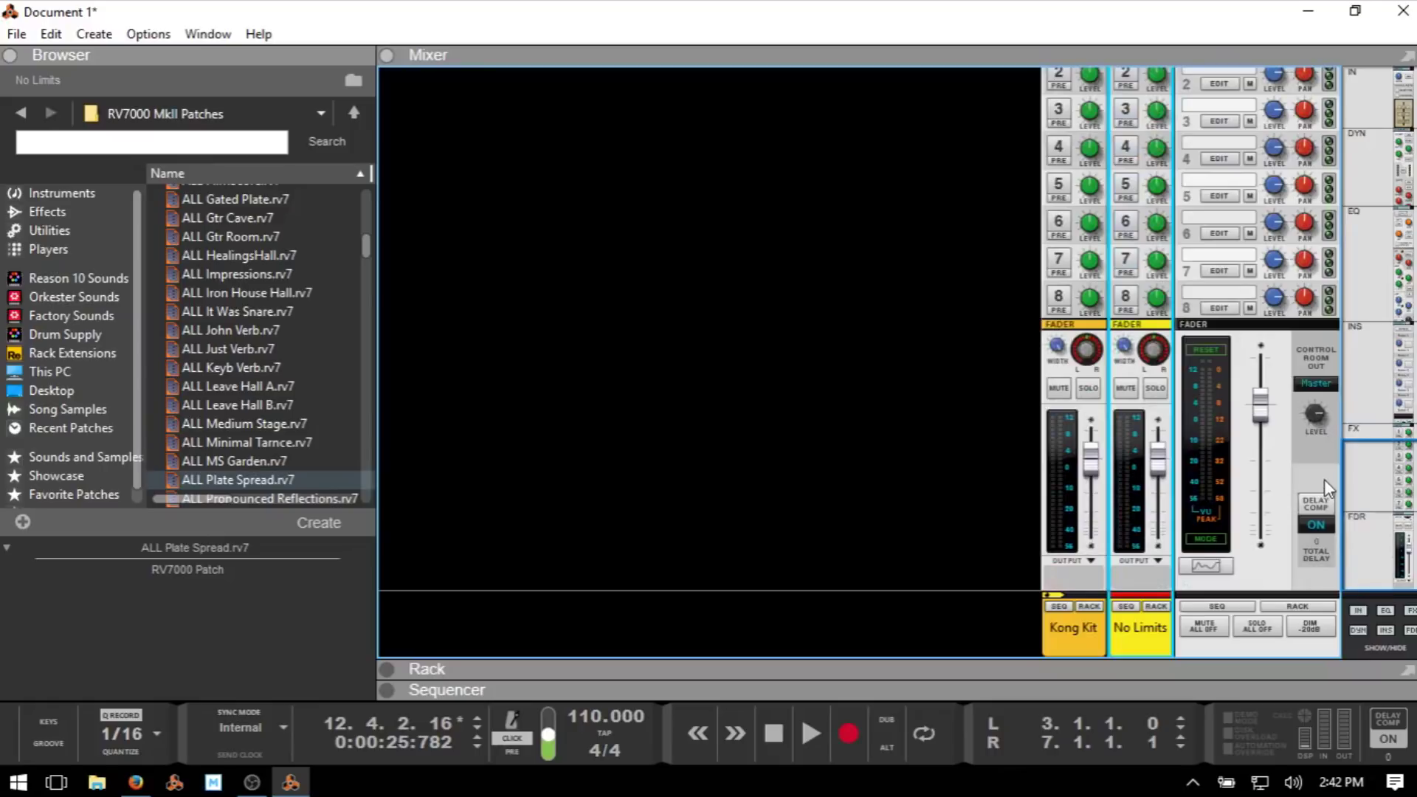
{"action": "key", "text": "F3"}
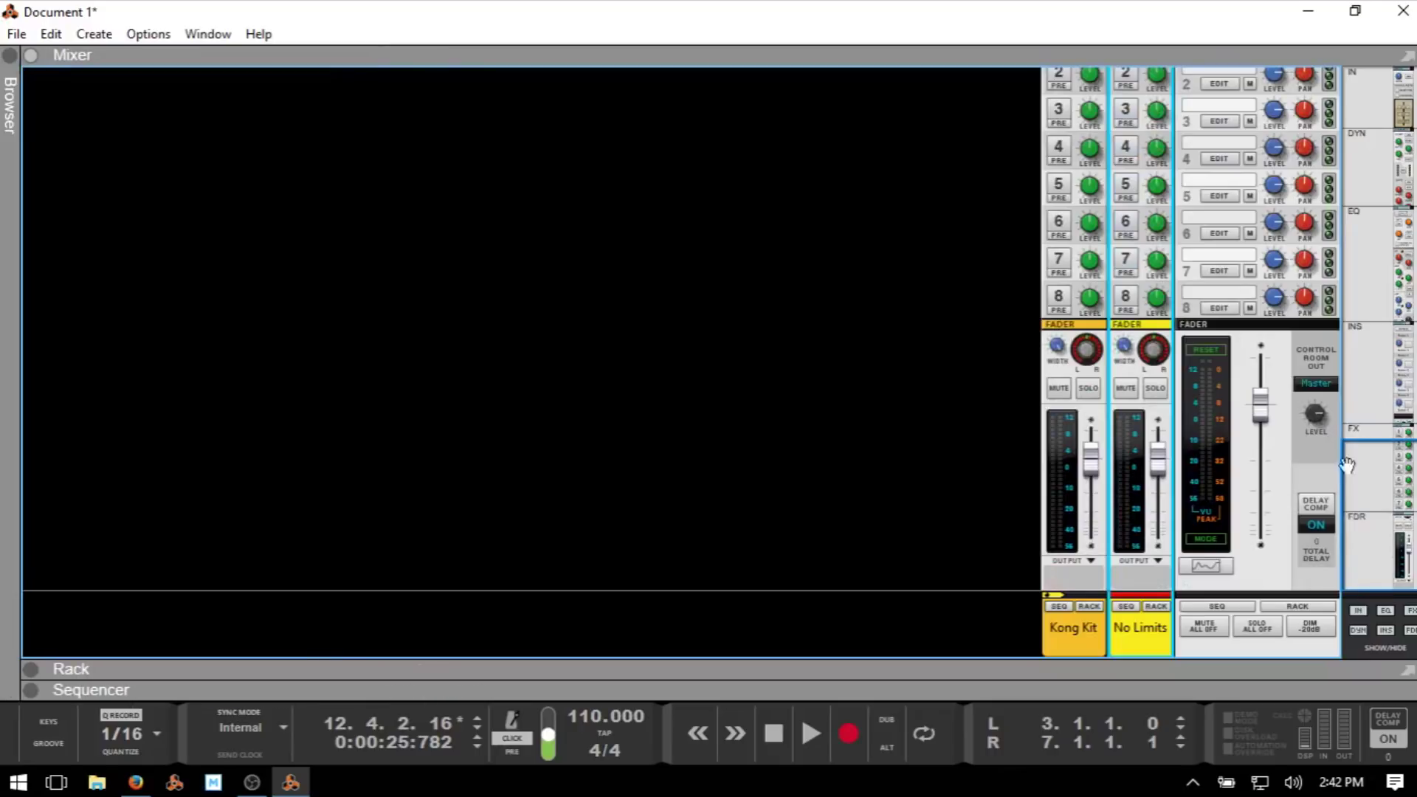
{"action": "scroll", "coordinate": [1240, 483], "scroll_direction": "up", "scroll_amount": 2}
{"action": "scroll", "coordinate": [1240, 483], "scroll_direction": "up", "scroll_amount": 15}
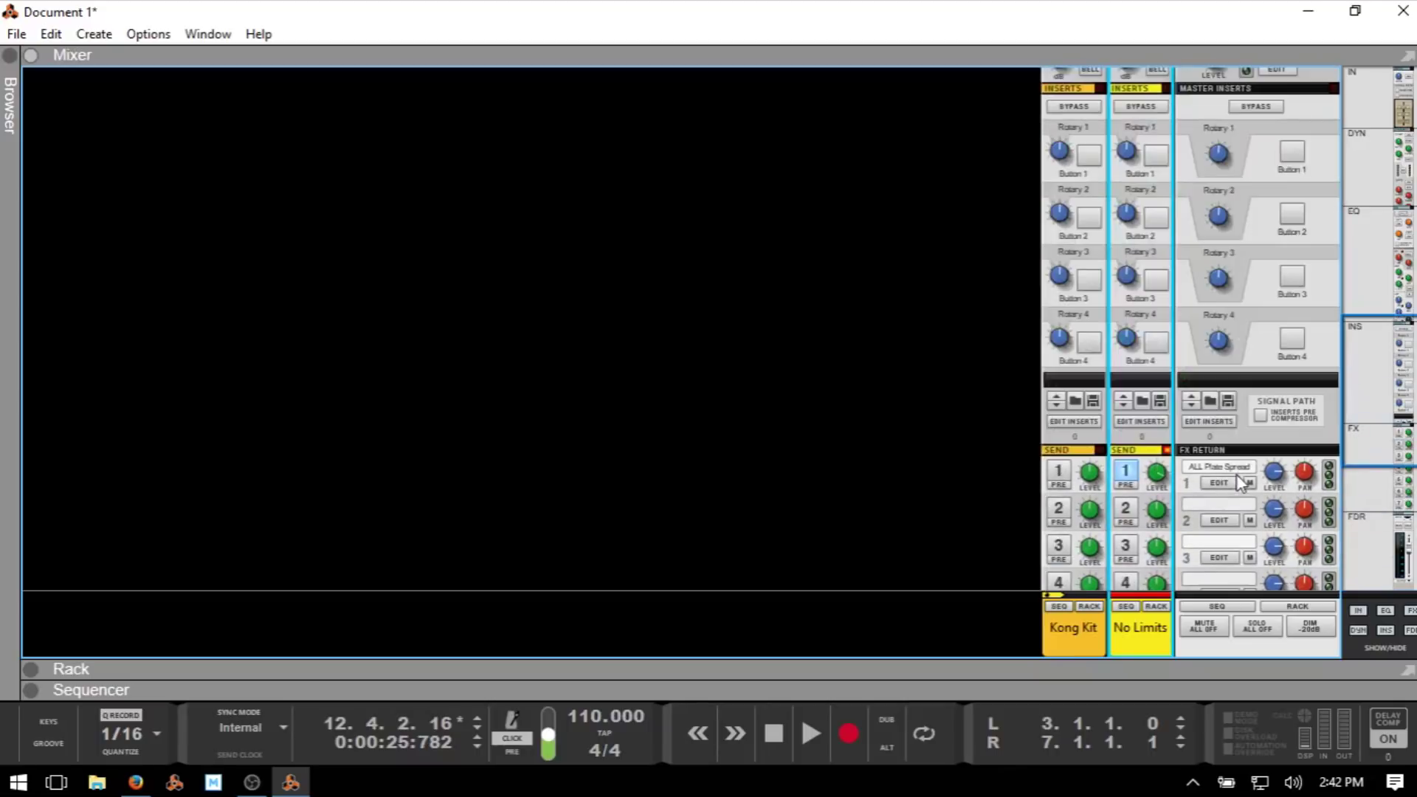
{"action": "scroll", "coordinate": [1238, 474], "scroll_direction": "up", "scroll_amount": 17}
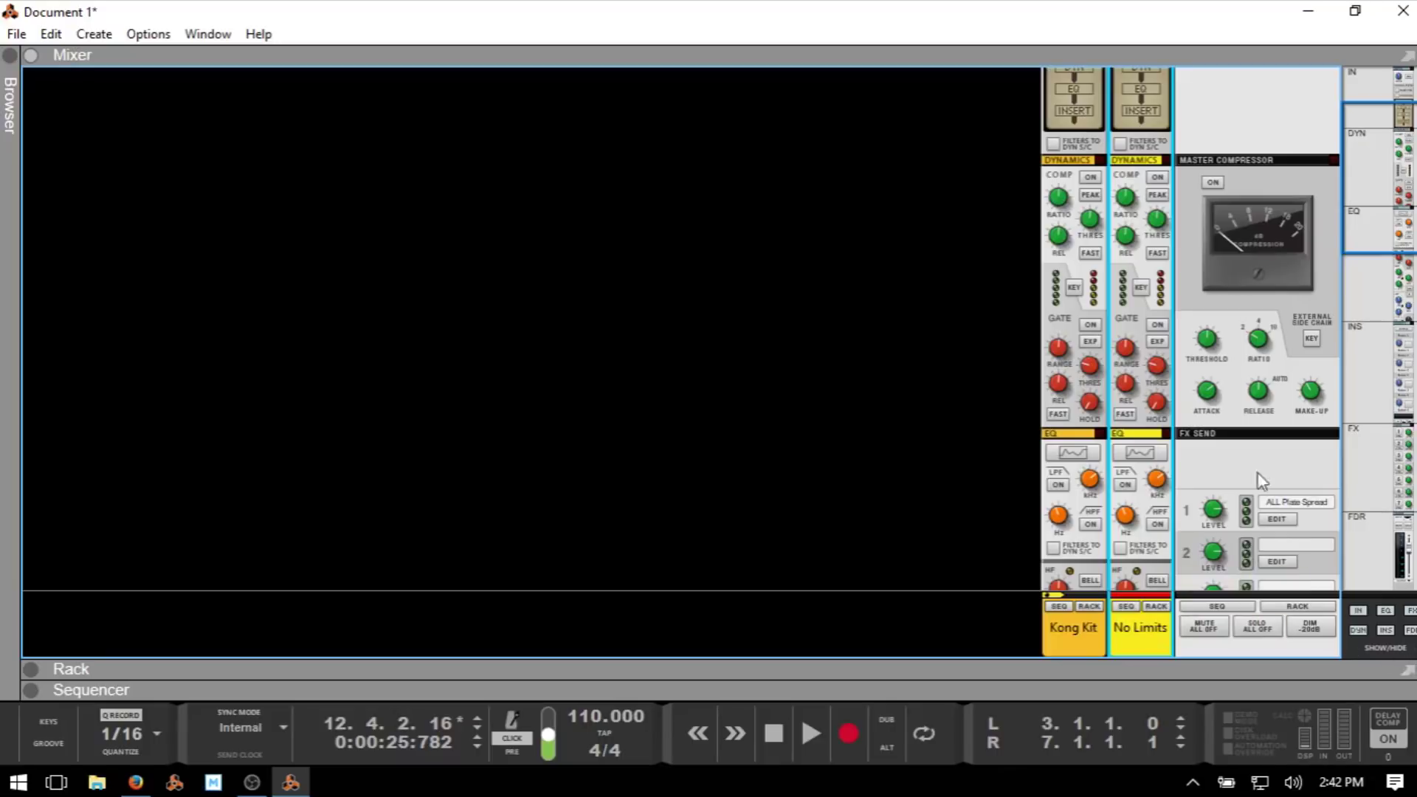
{"action": "scroll", "coordinate": [1227, 472], "scroll_direction": "down", "scroll_amount": 5}
{"action": "scroll", "coordinate": [1223, 491], "scroll_direction": "down", "scroll_amount": 6}
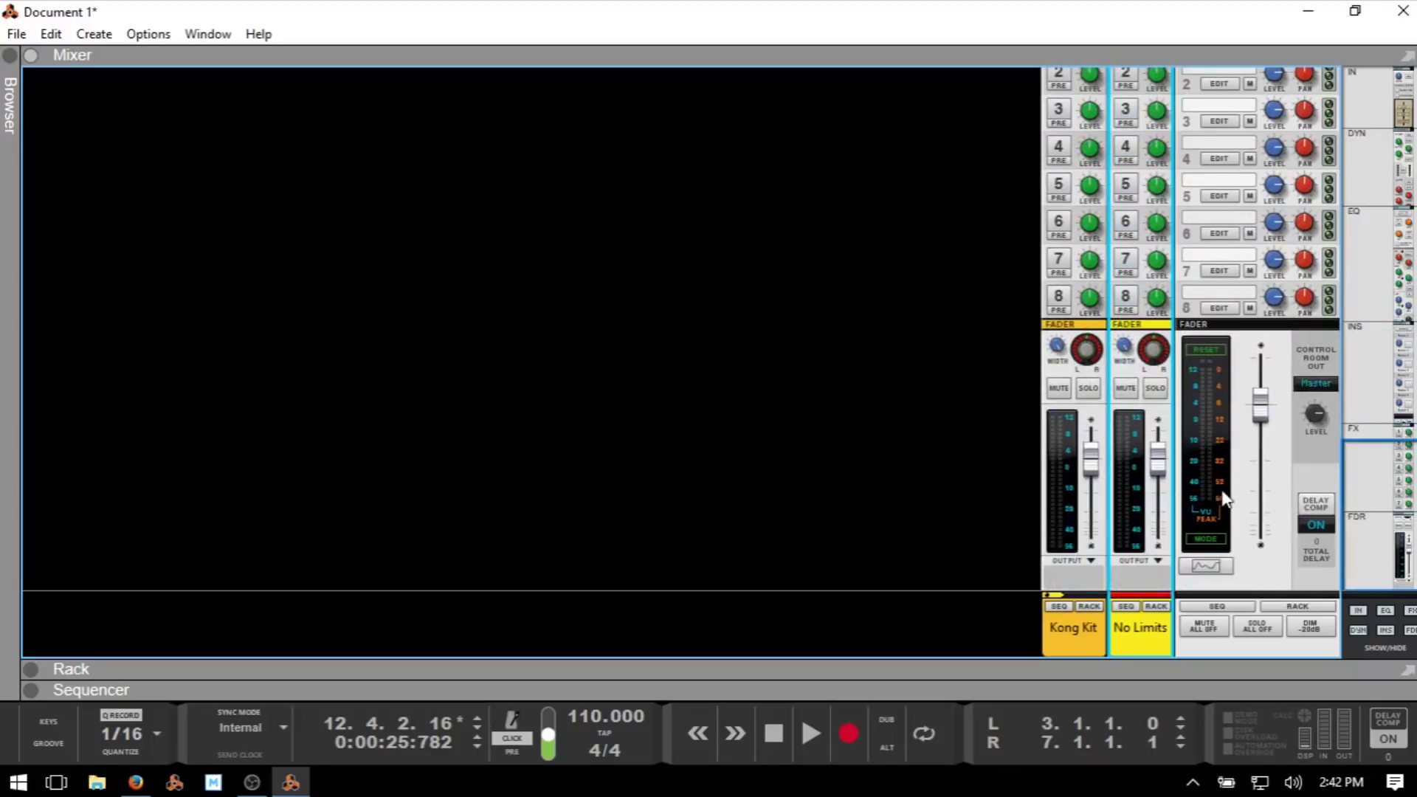
Hide the Mixer's Input, EQ, FX Sends, Dynamics, Inserts and Fader sections.
{"action": "left_click", "coordinate": [1355, 611]}
{"action": "left_click", "coordinate": [1385, 611]}
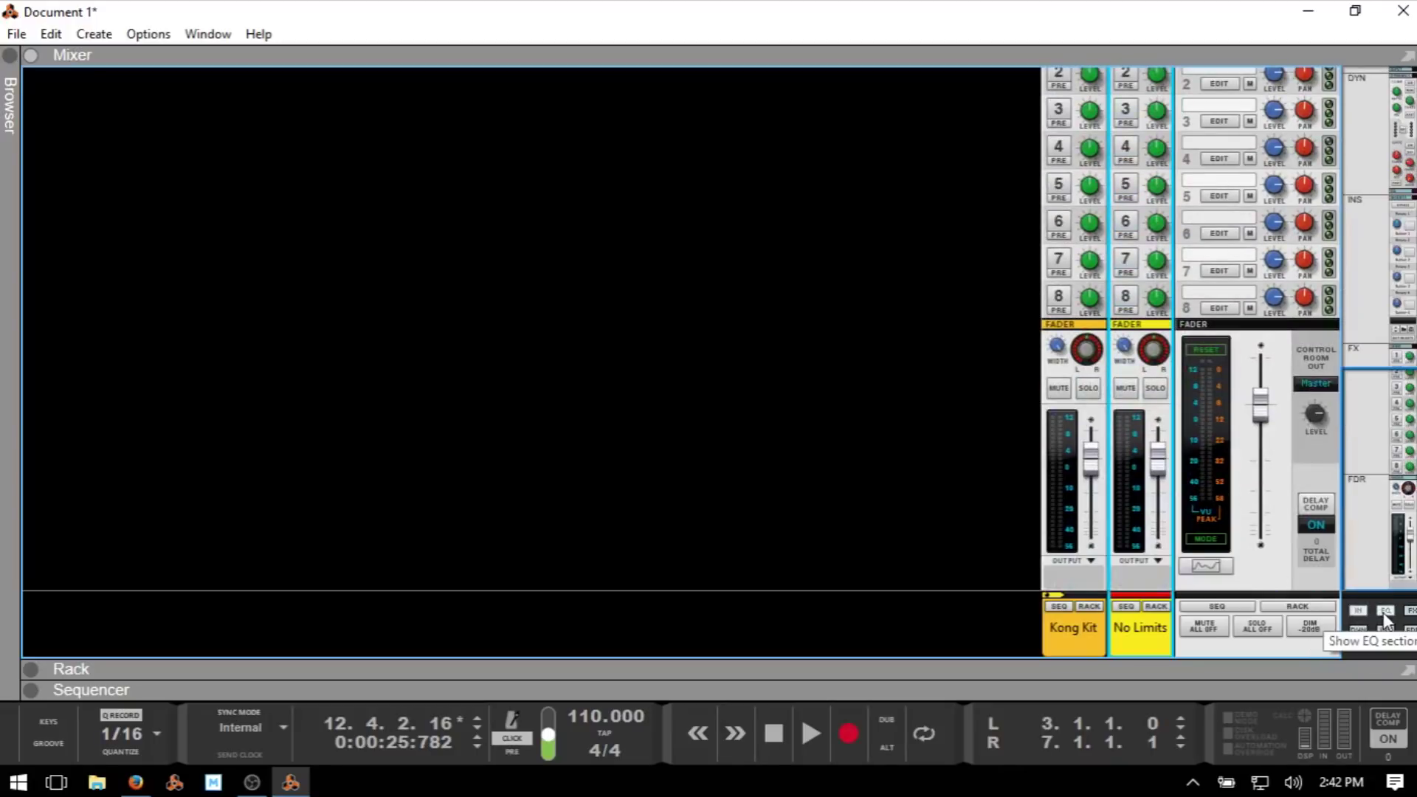
{"action": "left_click", "coordinate": [1410, 612]}
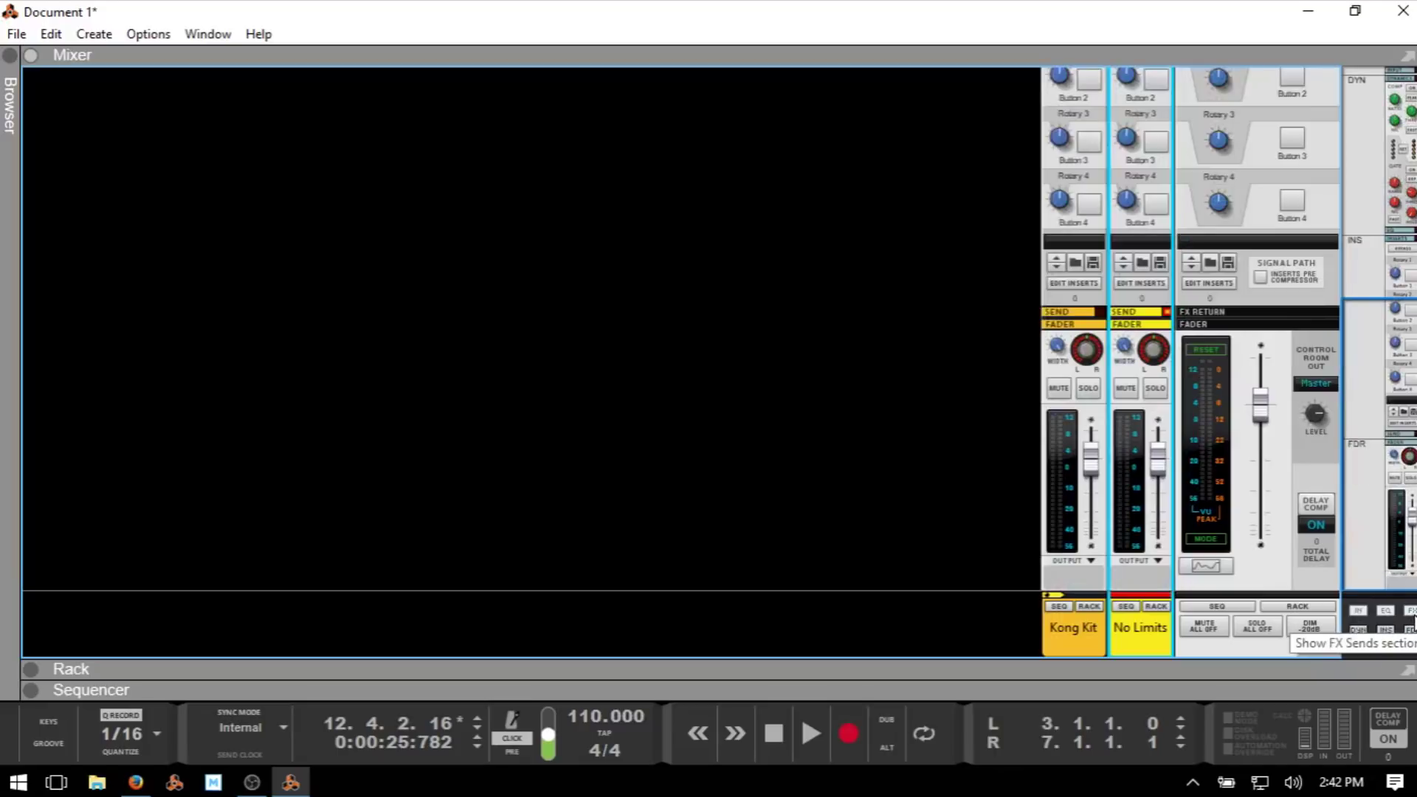
{"action": "left_click", "coordinate": [1357, 631]}
{"action": "left_click", "coordinate": [1385, 631]}
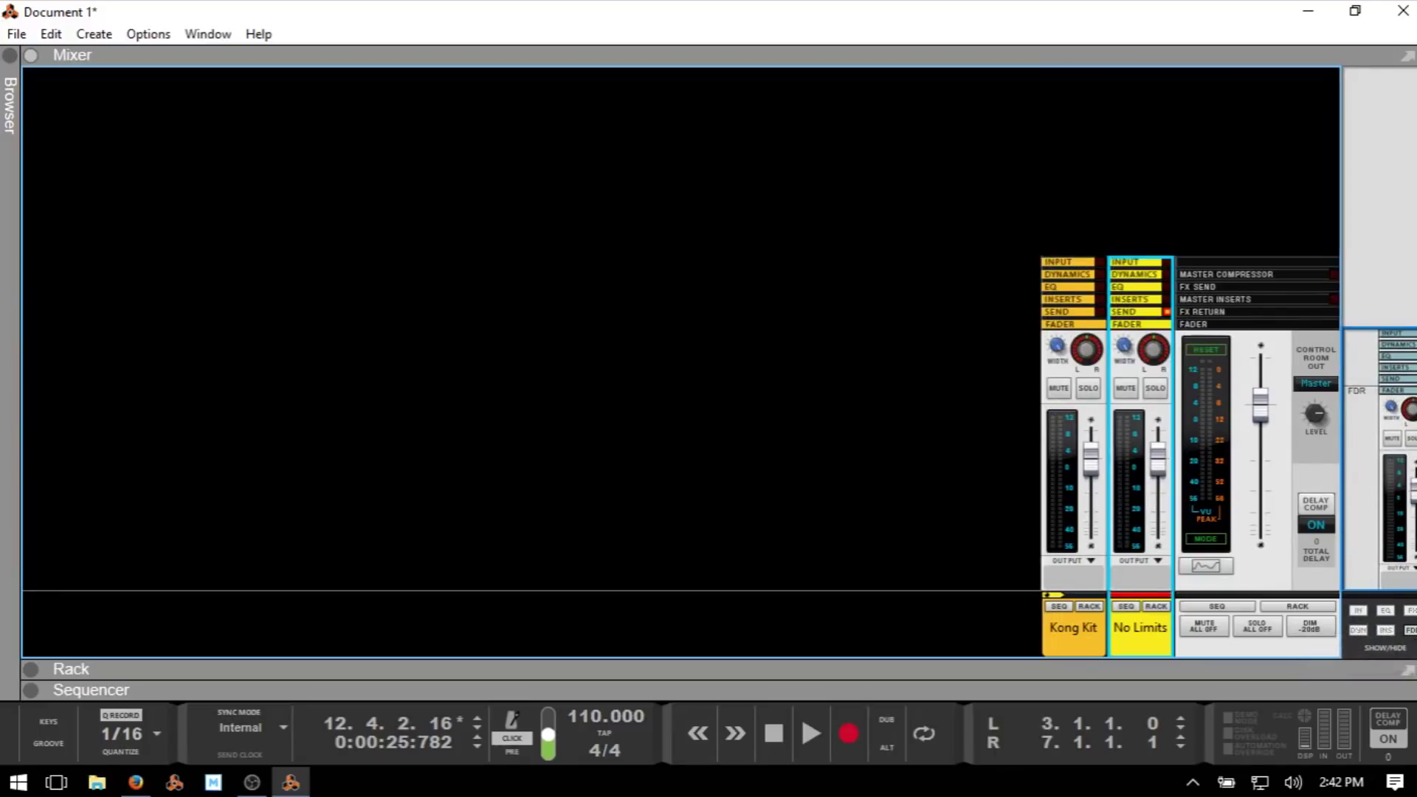
{"action": "left_click", "coordinate": [1410, 631]}
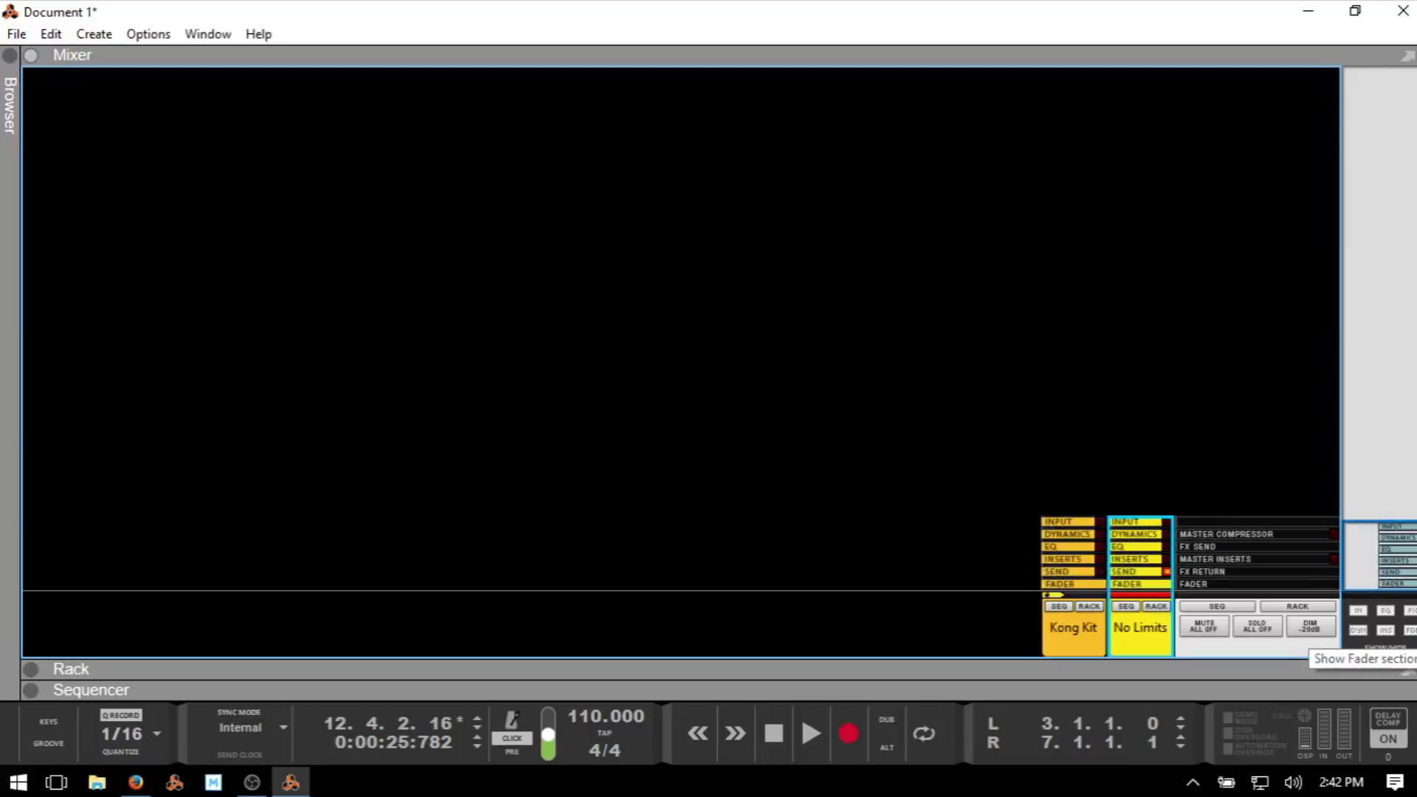
Show and hide the Mixer's Inserts, EQ, Input and Dynamics sections one at a time.
{"action": "left_click", "coordinate": [1386, 631]}
{"action": "left_click", "coordinate": [1386, 630]}
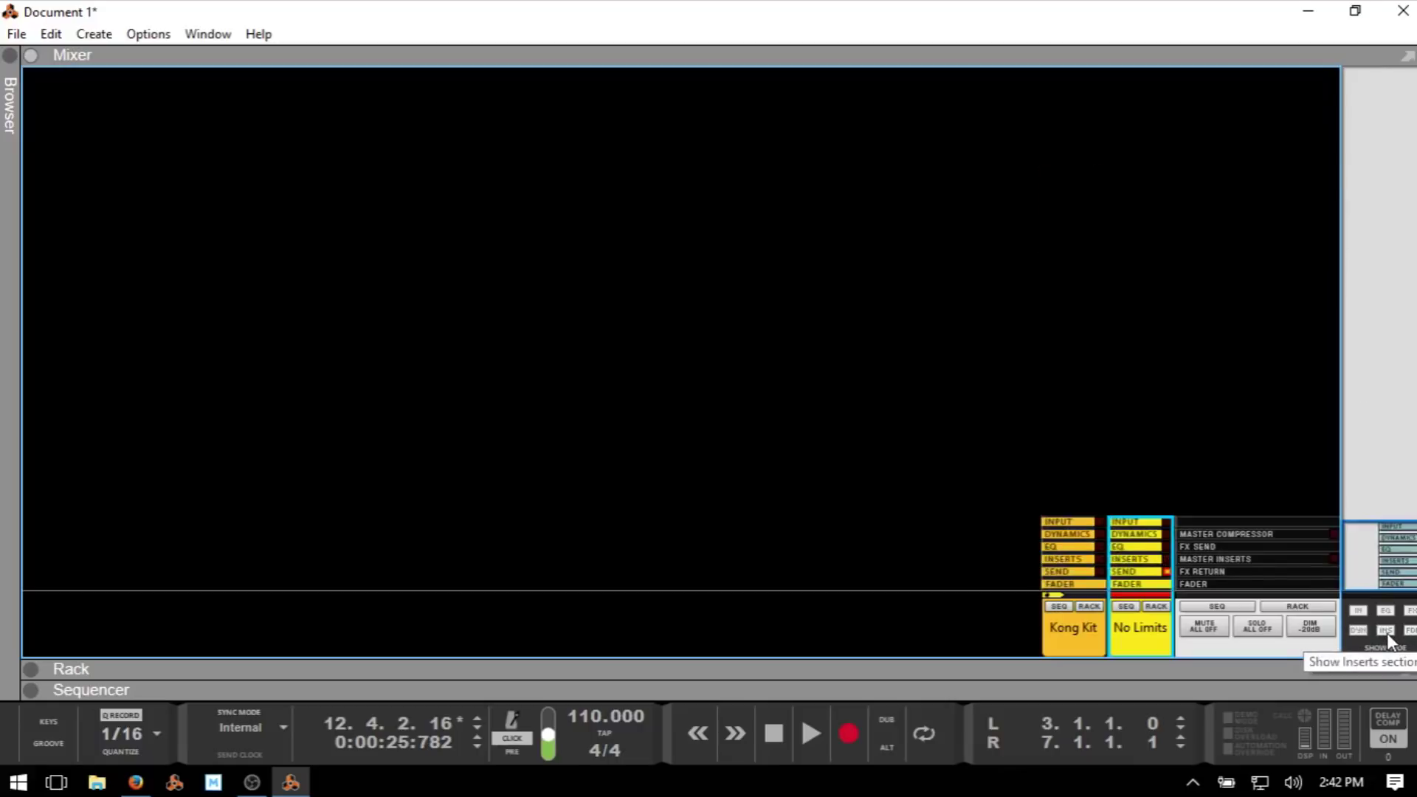
{"action": "left_click", "coordinate": [1385, 612]}
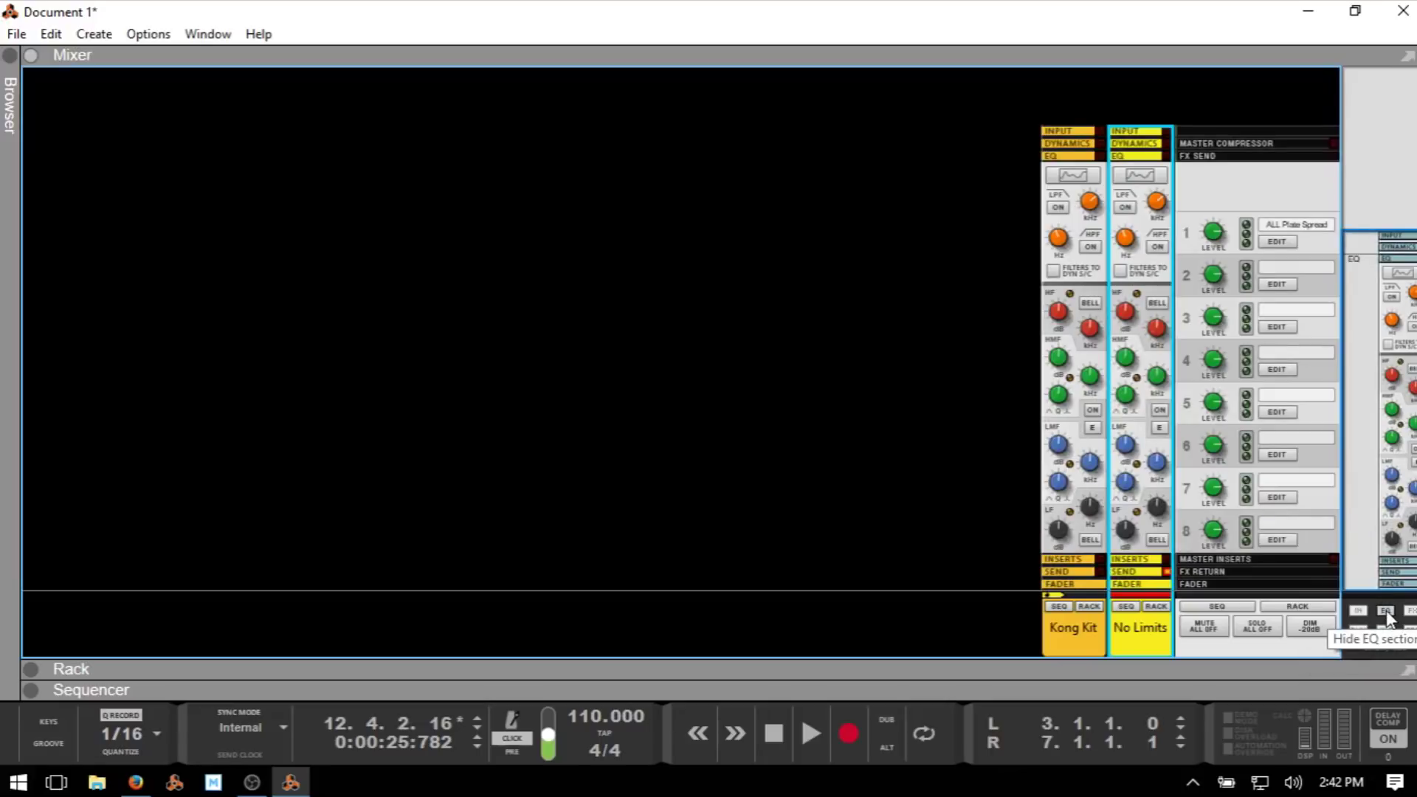
{"action": "left_click", "coordinate": [1386, 612]}
{"action": "left_click", "coordinate": [1360, 611]}
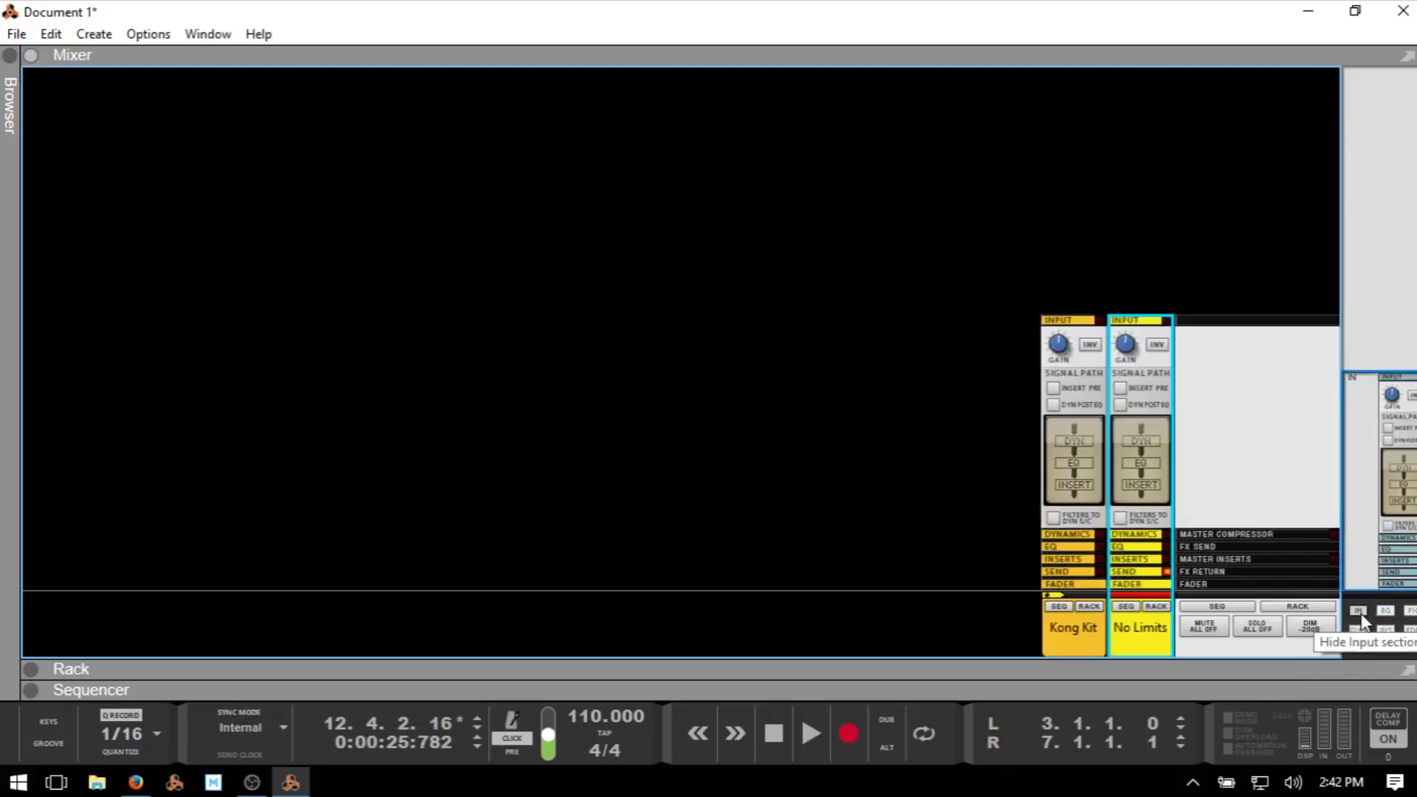
{"action": "left_click", "coordinate": [1360, 612]}
{"action": "left_click", "coordinate": [1356, 630]}
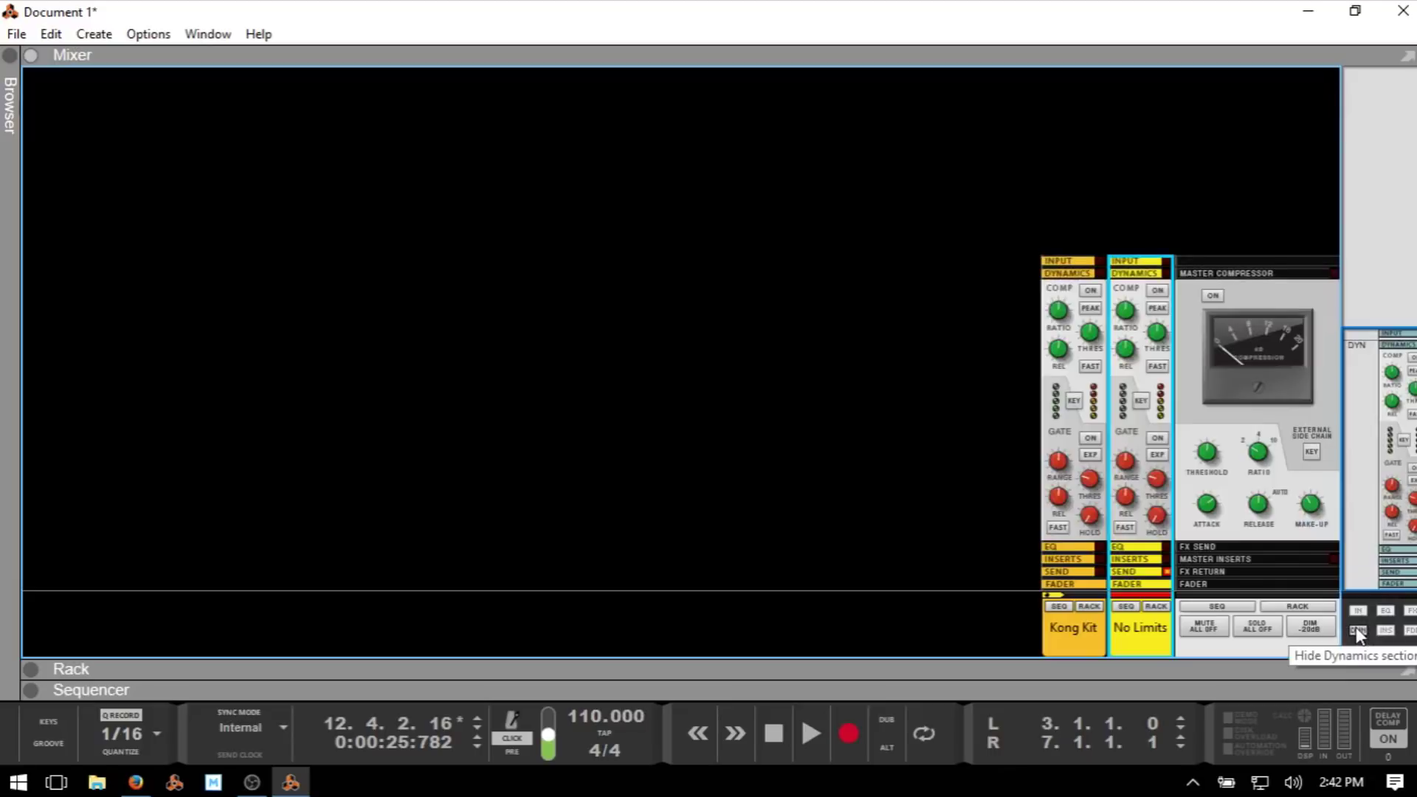
{"action": "left_click", "coordinate": [1356, 632]}
Show the Mixer's Fader, Inserts, Dynamics, FX Sends, EQ and Input sections again.
{"action": "left_click", "coordinate": [1381, 643]}
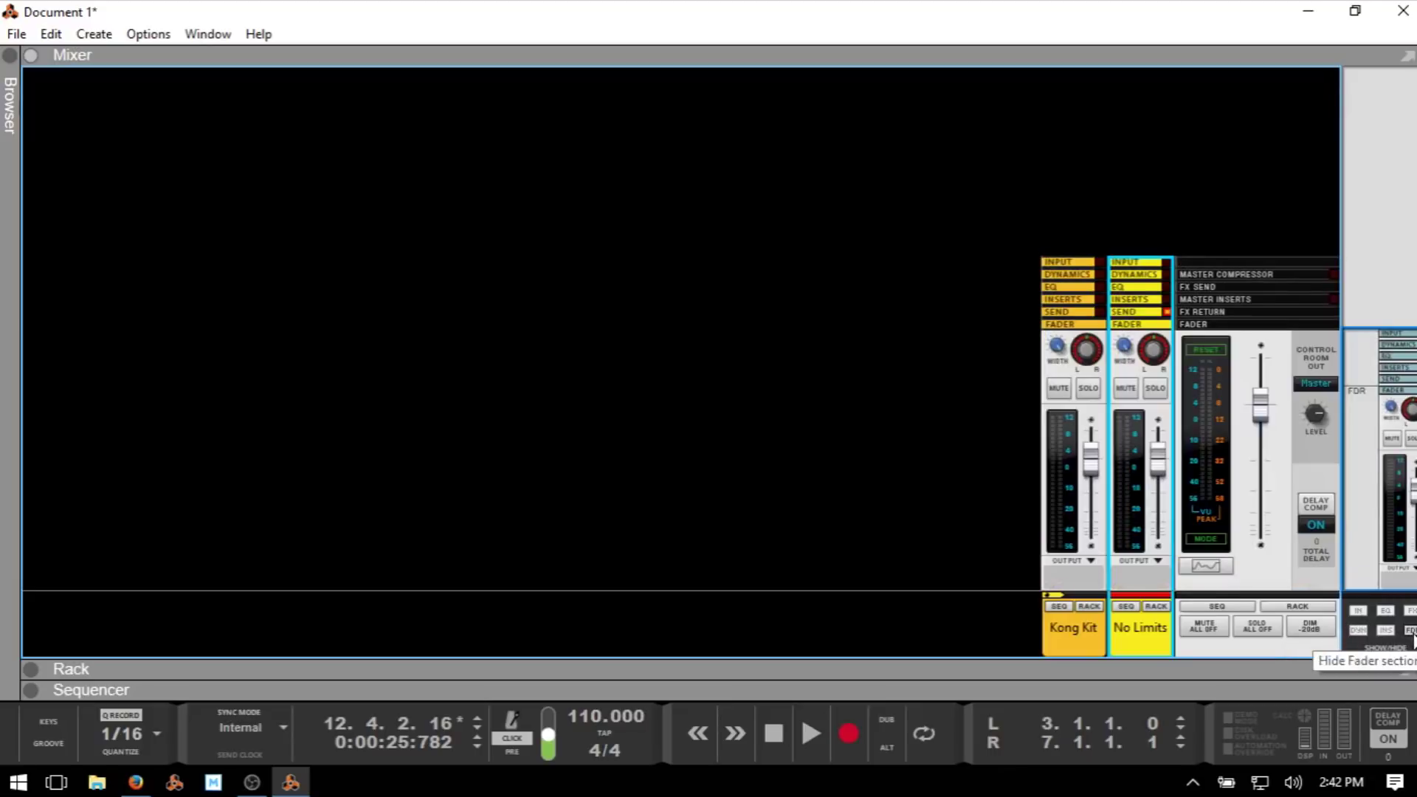
{"action": "left_click", "coordinate": [1385, 631]}
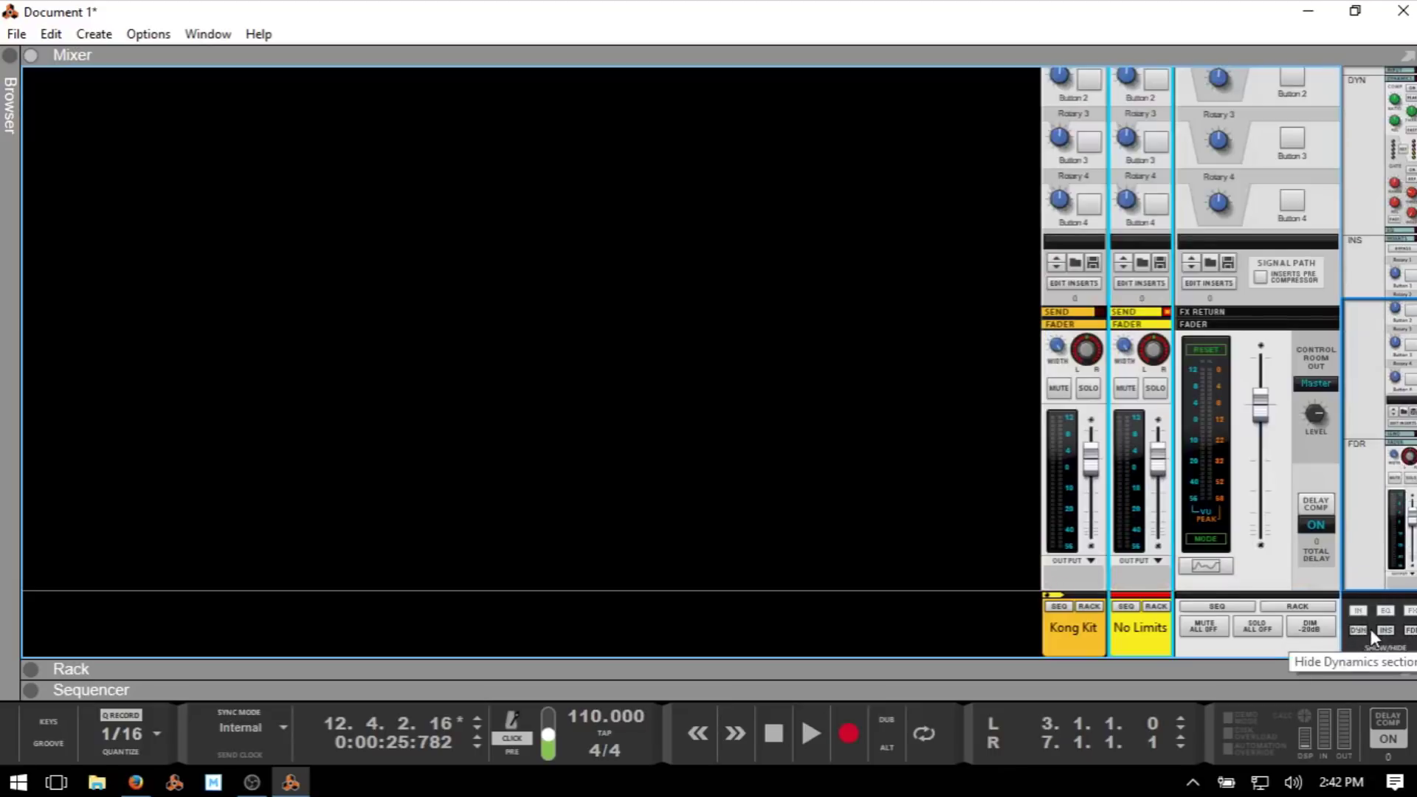
{"action": "left_click", "coordinate": [1410, 611]}
{"action": "left_click", "coordinate": [1385, 611]}
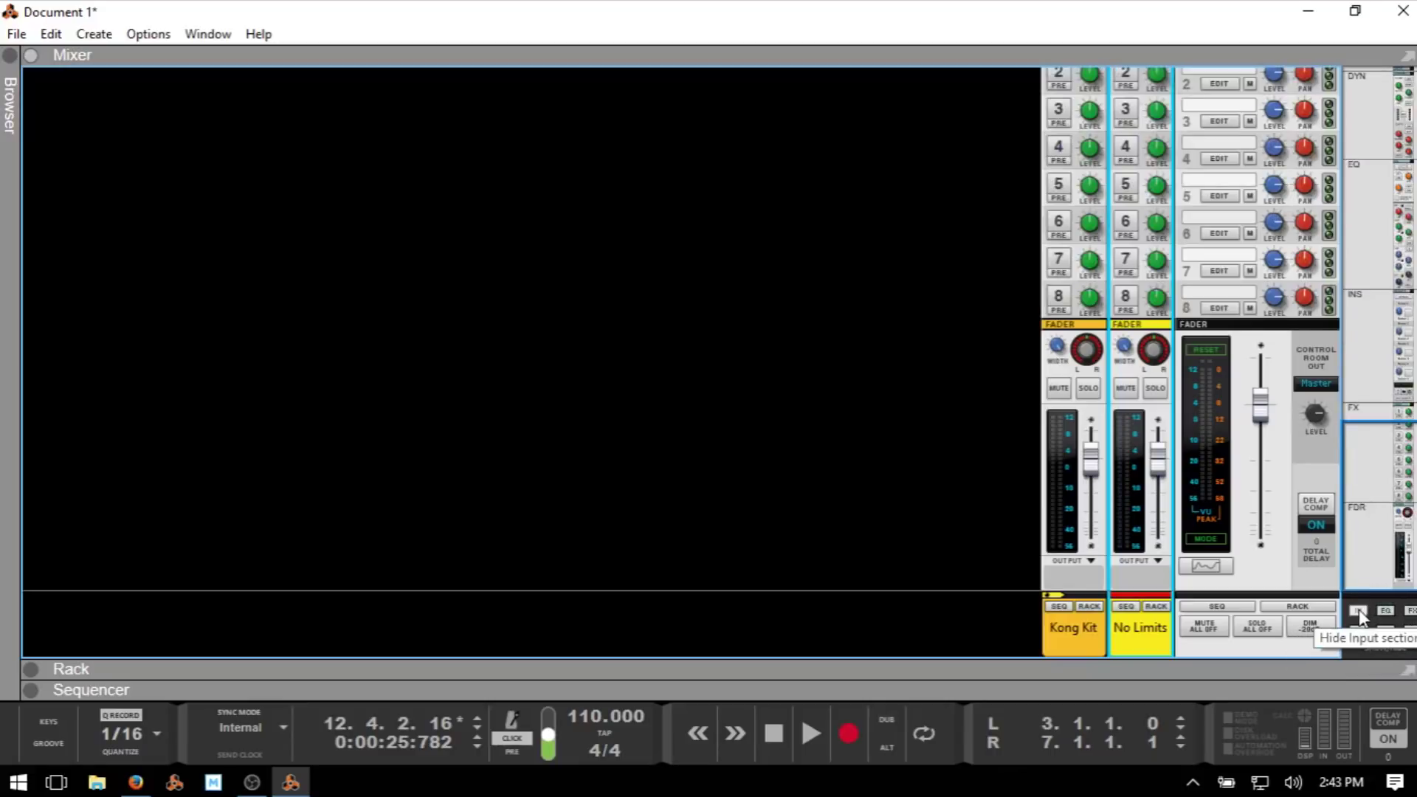
{"action": "left_click", "coordinate": [1358, 611]}
{"action": "scroll", "coordinate": [1399, 531], "scroll_direction": "up", "scroll_amount": 3}
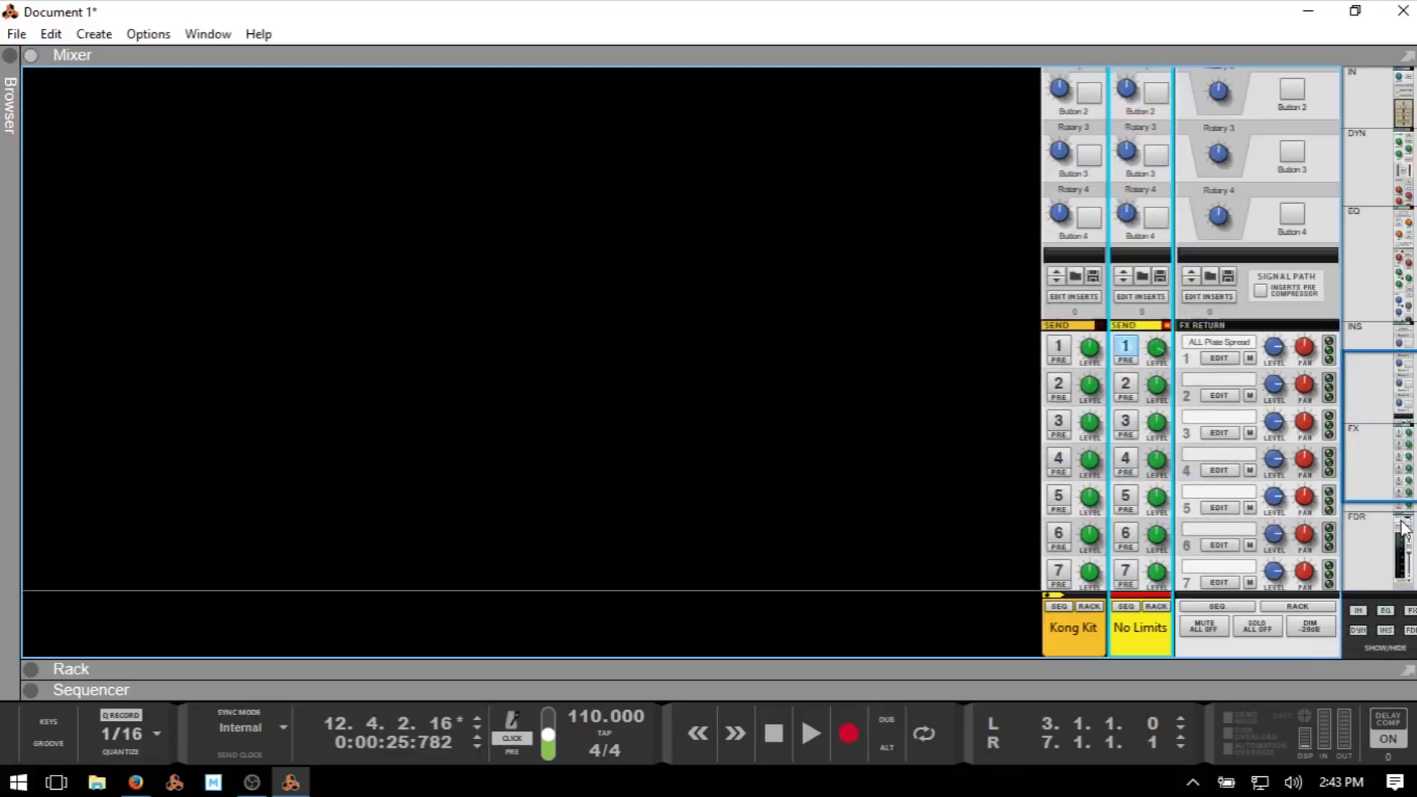
{"action": "scroll", "coordinate": [1402, 543], "scroll_direction": "up", "scroll_amount": 3}
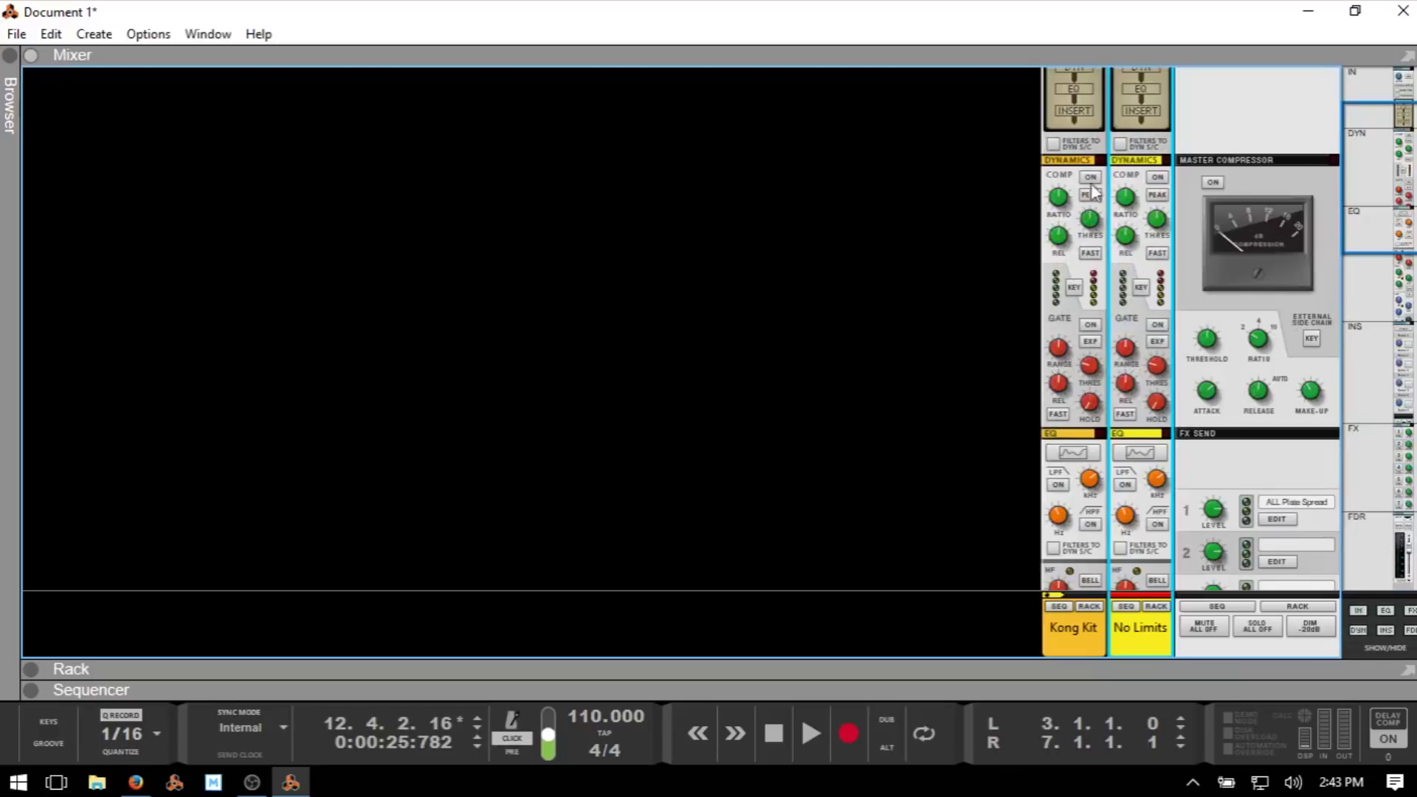
{"action": "scroll", "coordinate": [1162, 380], "scroll_direction": "down", "scroll_amount": 5}
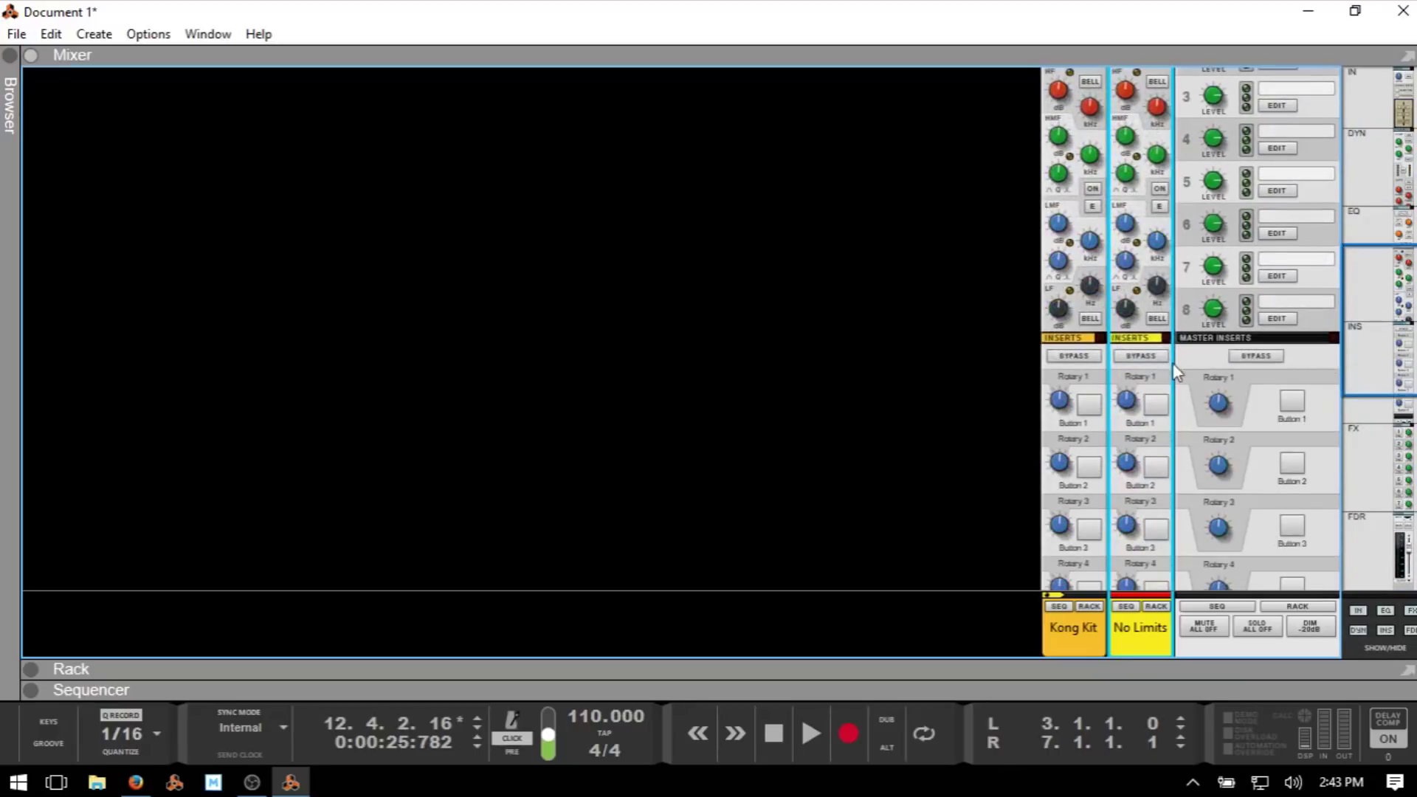
{"action": "scroll", "coordinate": [1162, 391], "scroll_direction": "down", "scroll_amount": 1}
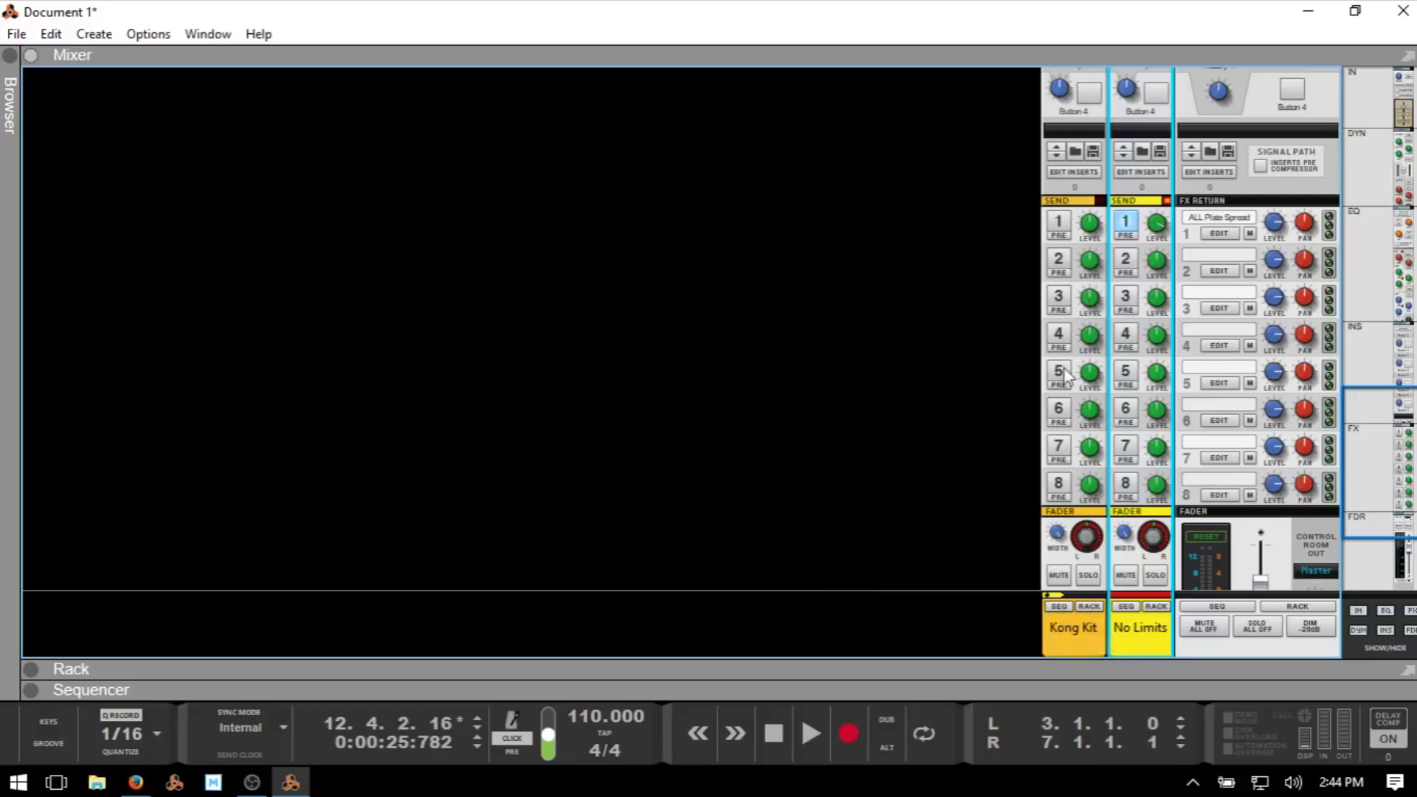
{"action": "left_click", "coordinate": [1058, 606]}
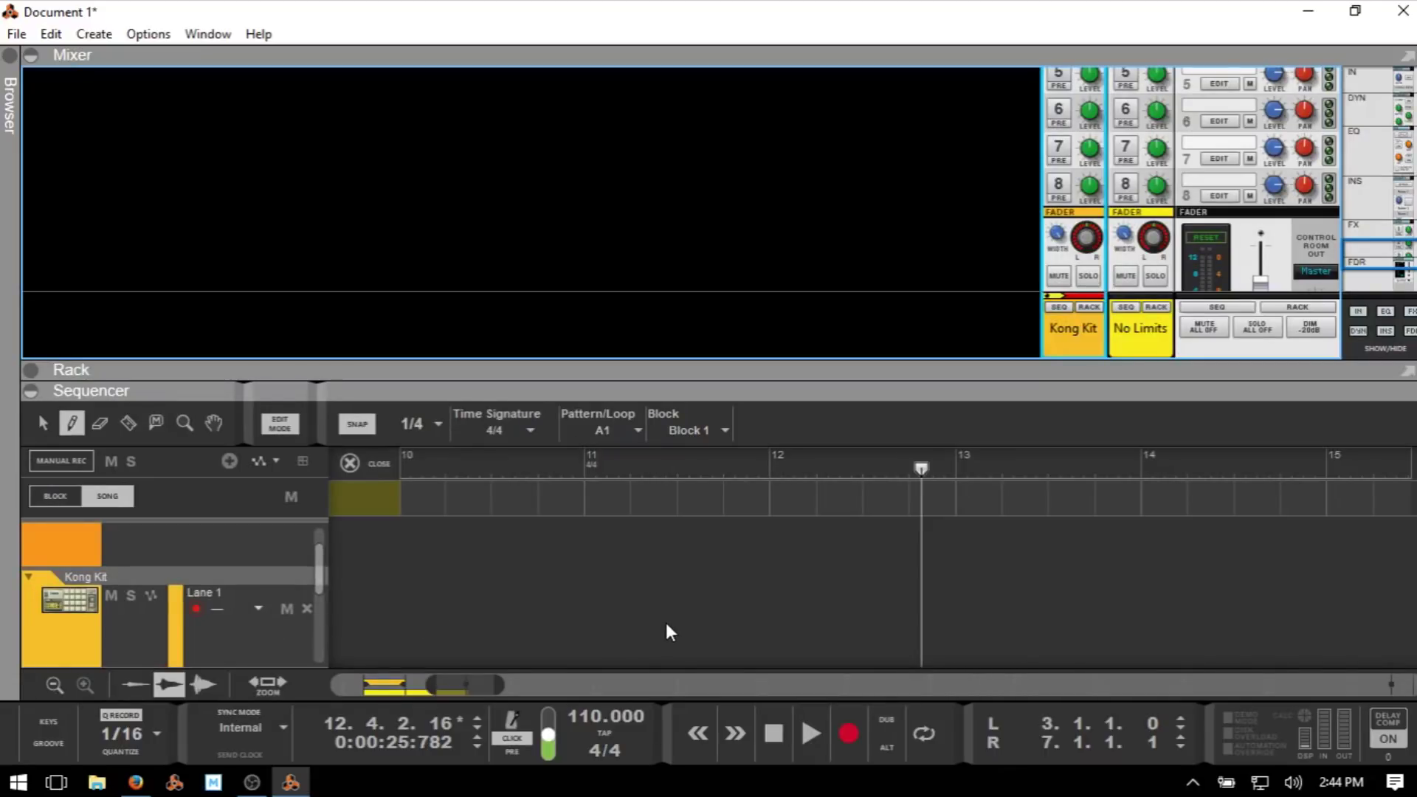
Find Kong Kit's mix device in the Rack, jump from it to its Mixer channel, and view the Sequencer.
{"action": "key", "text": "F6"}
{"action": "scroll", "coordinate": [885, 471], "scroll_direction": "down", "scroll_amount": 5}
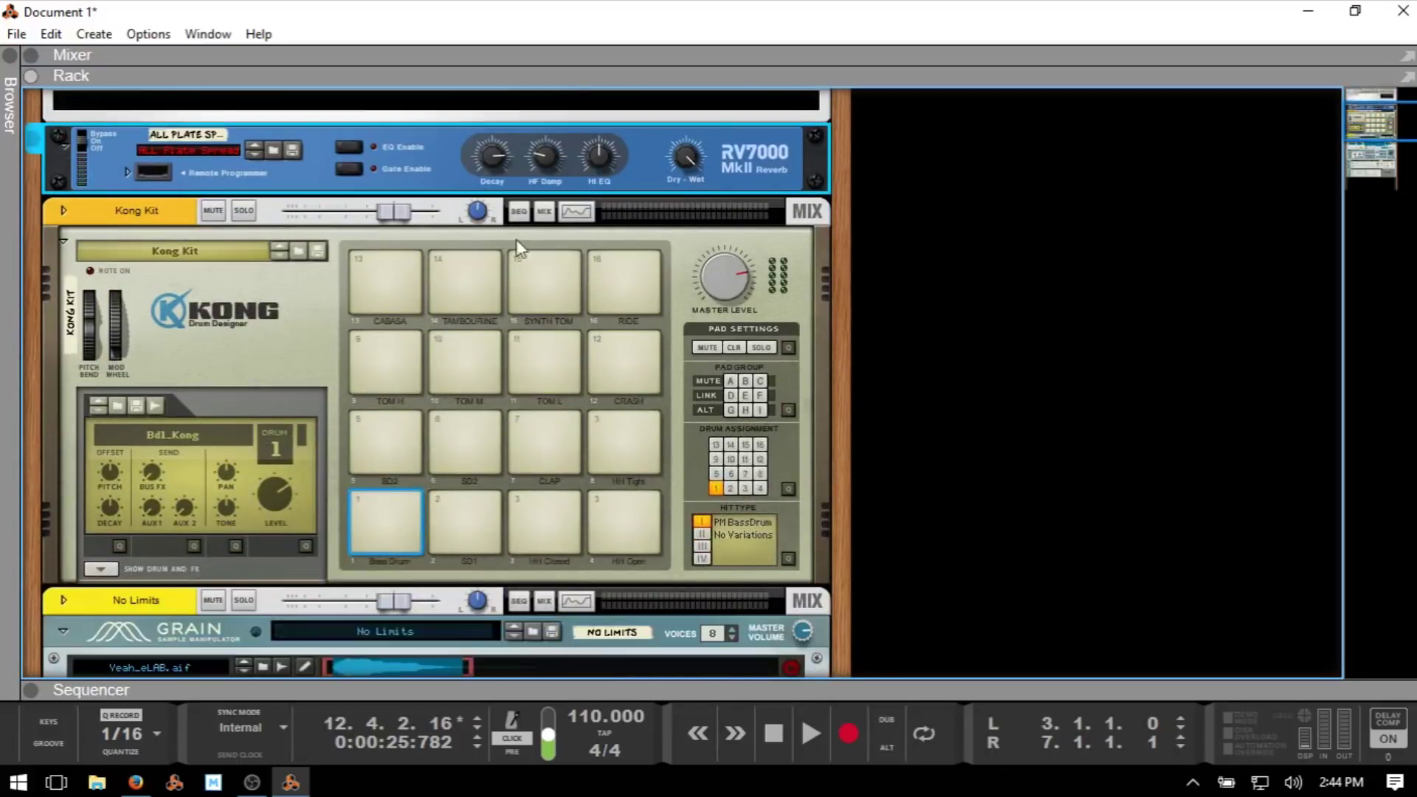
{"action": "left_click", "coordinate": [544, 211]}
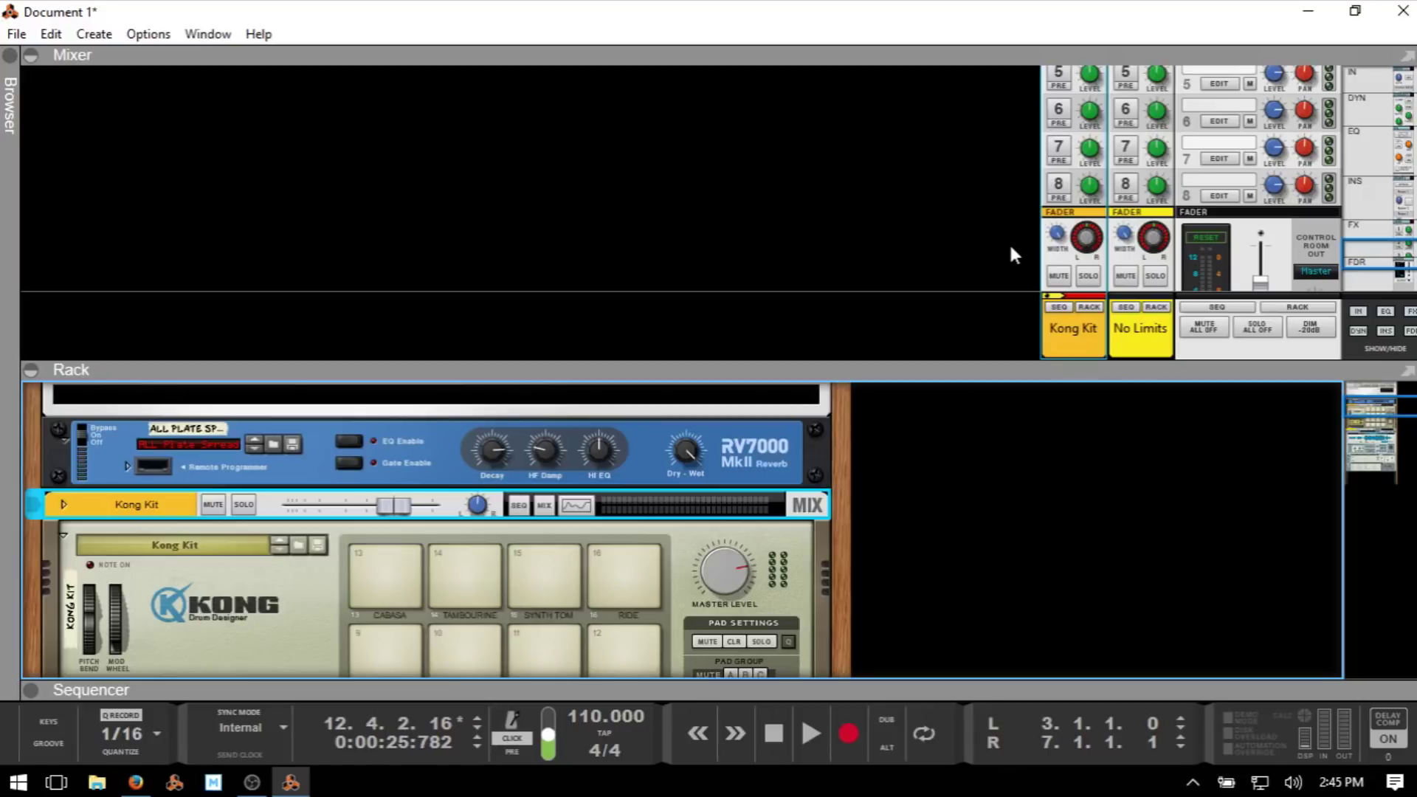
{"action": "key", "text": "F7"}
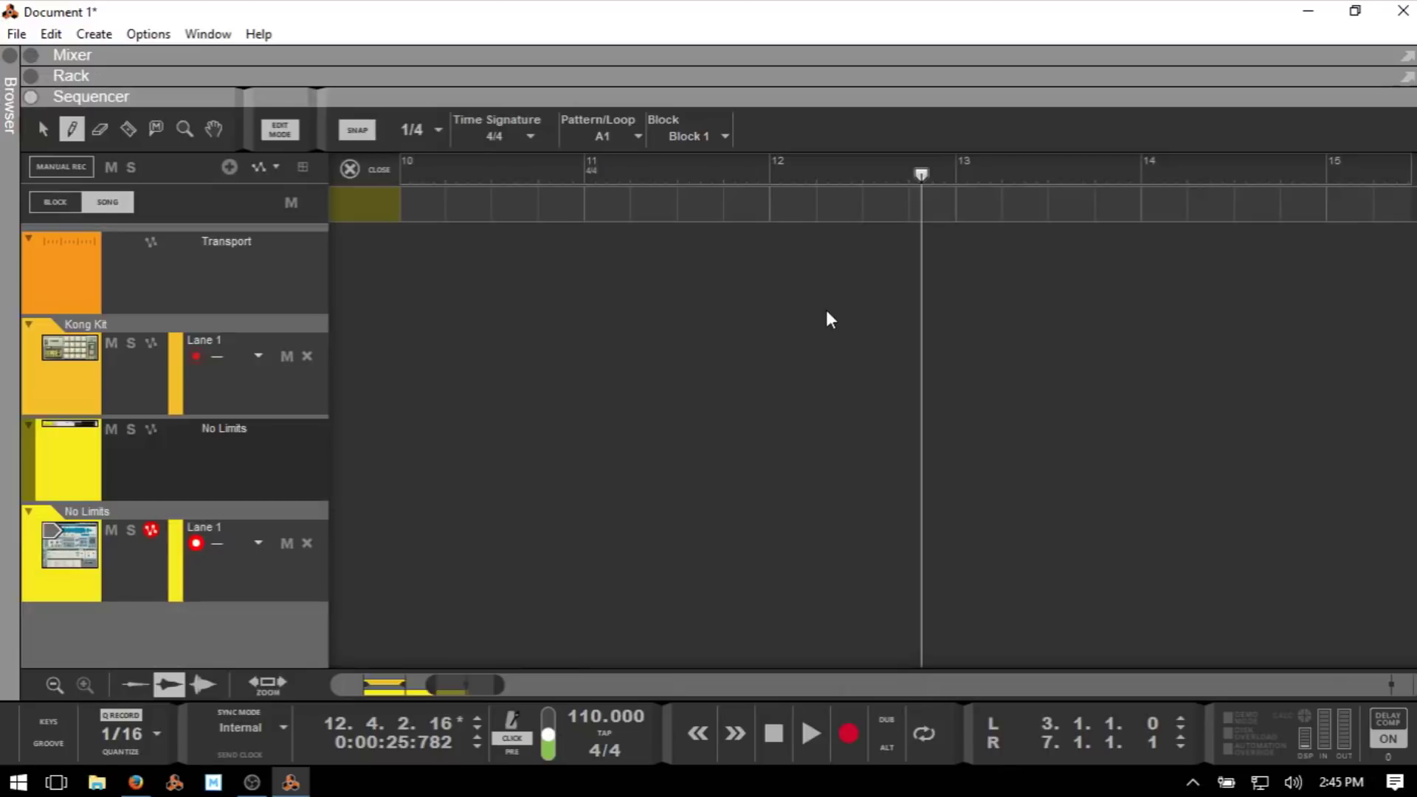
Delete the Kong drum machine from the Rack together with everything in its device group.
{"action": "key", "text": "F6"}
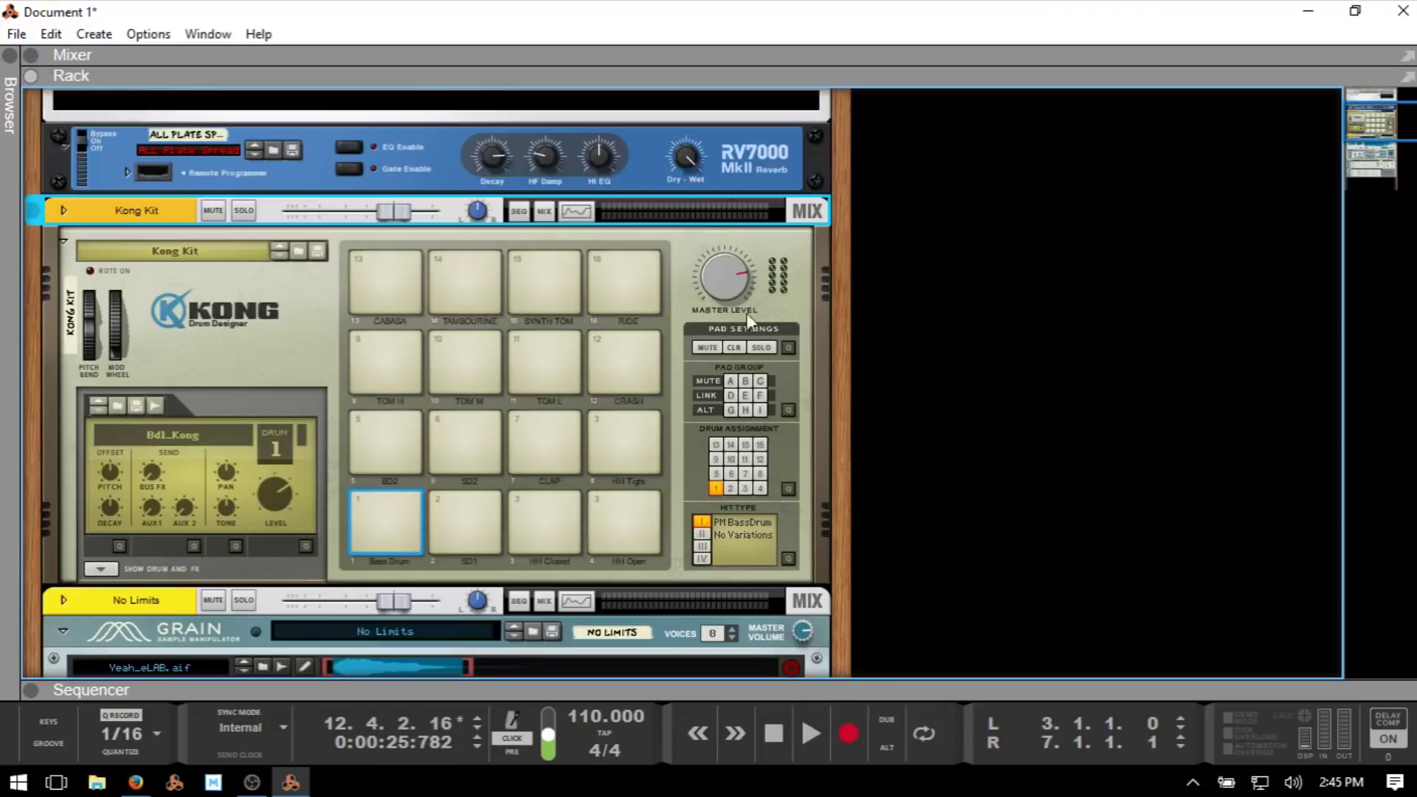
{"action": "left_click", "coordinate": [295, 328]}
{"action": "key", "text": "Delete"}
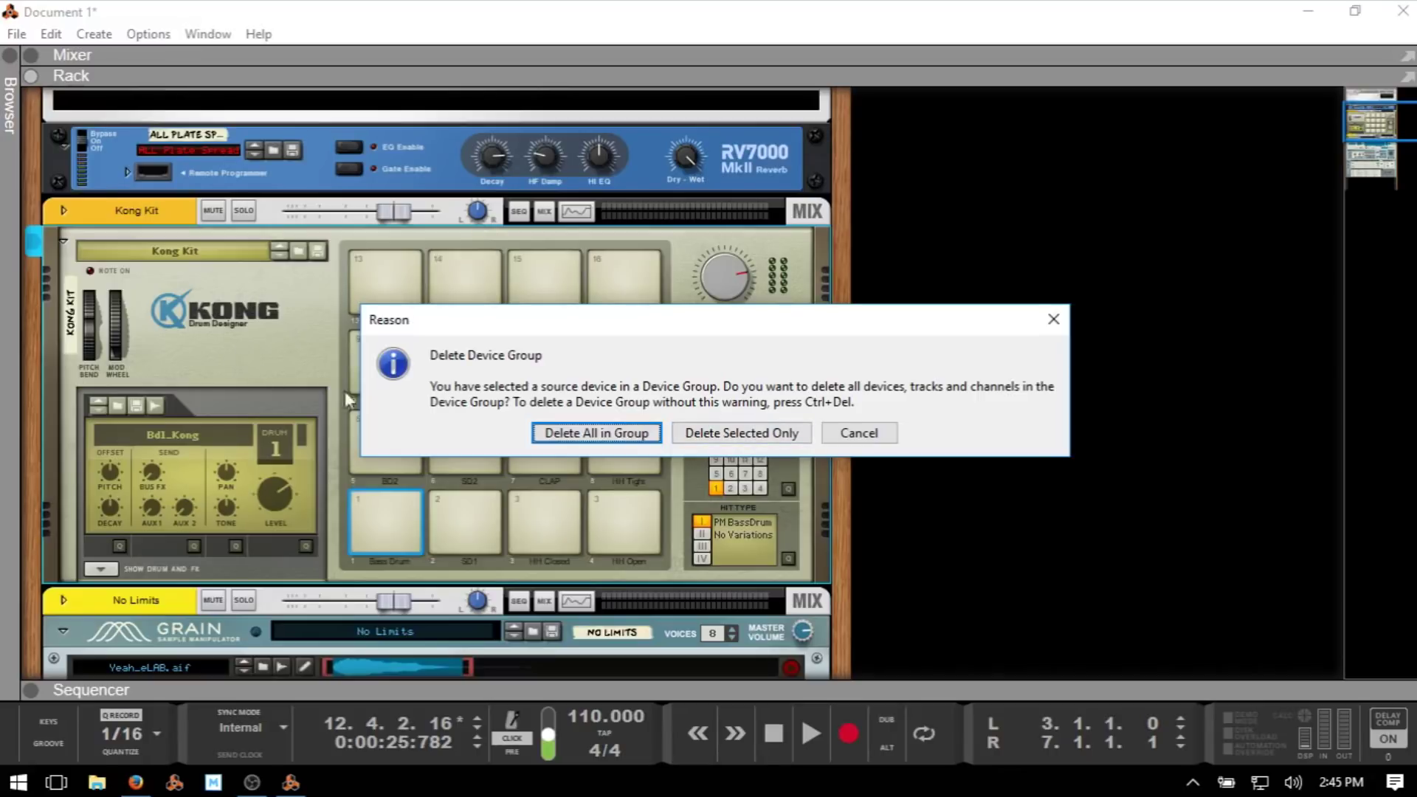
{"action": "left_click", "coordinate": [595, 431]}
Delete the RV7000 reverb and the Grain instrument, including Grain's whole device group, from the Rack.
{"action": "left_click", "coordinate": [753, 174]}
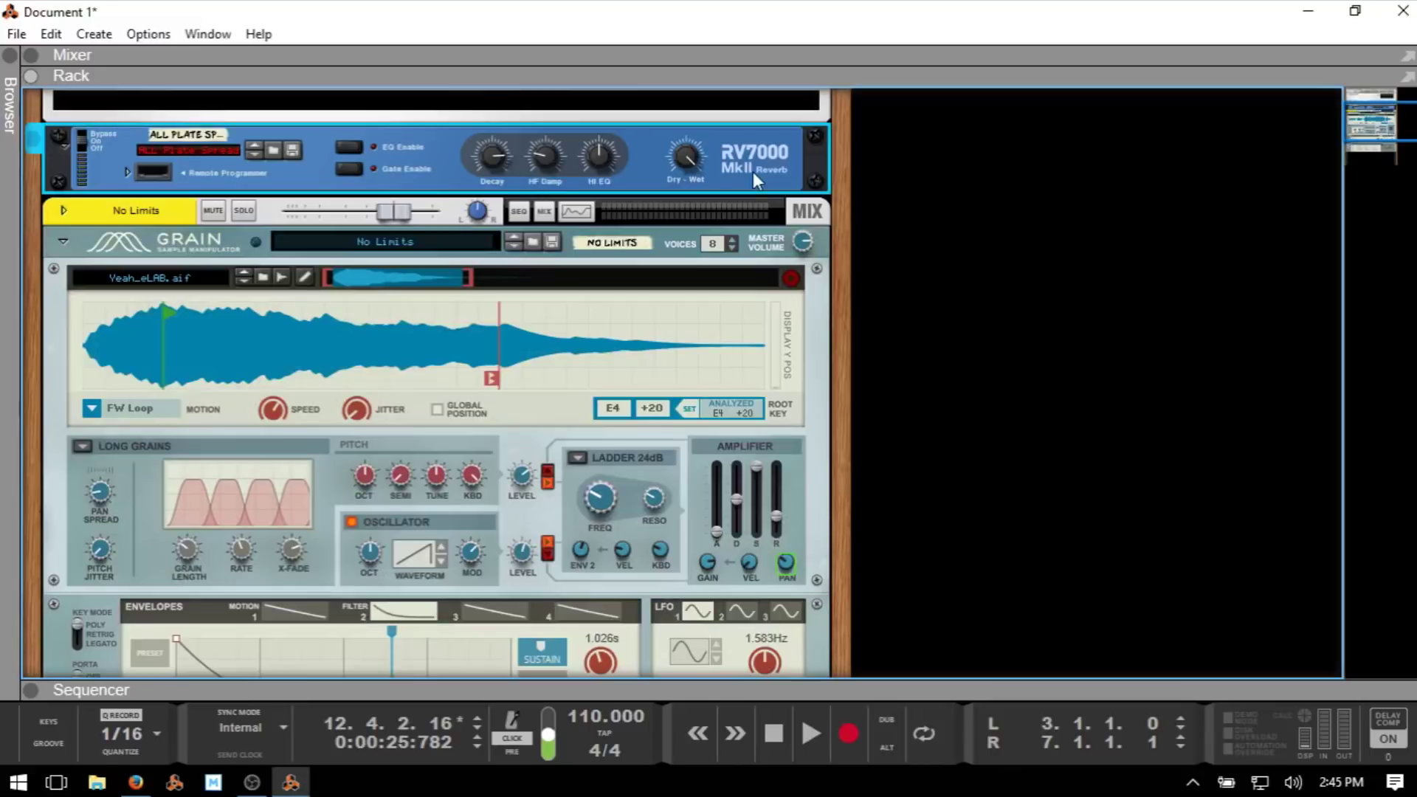
{"action": "key", "text": "Delete"}
{"action": "left_click", "coordinate": [667, 431]}
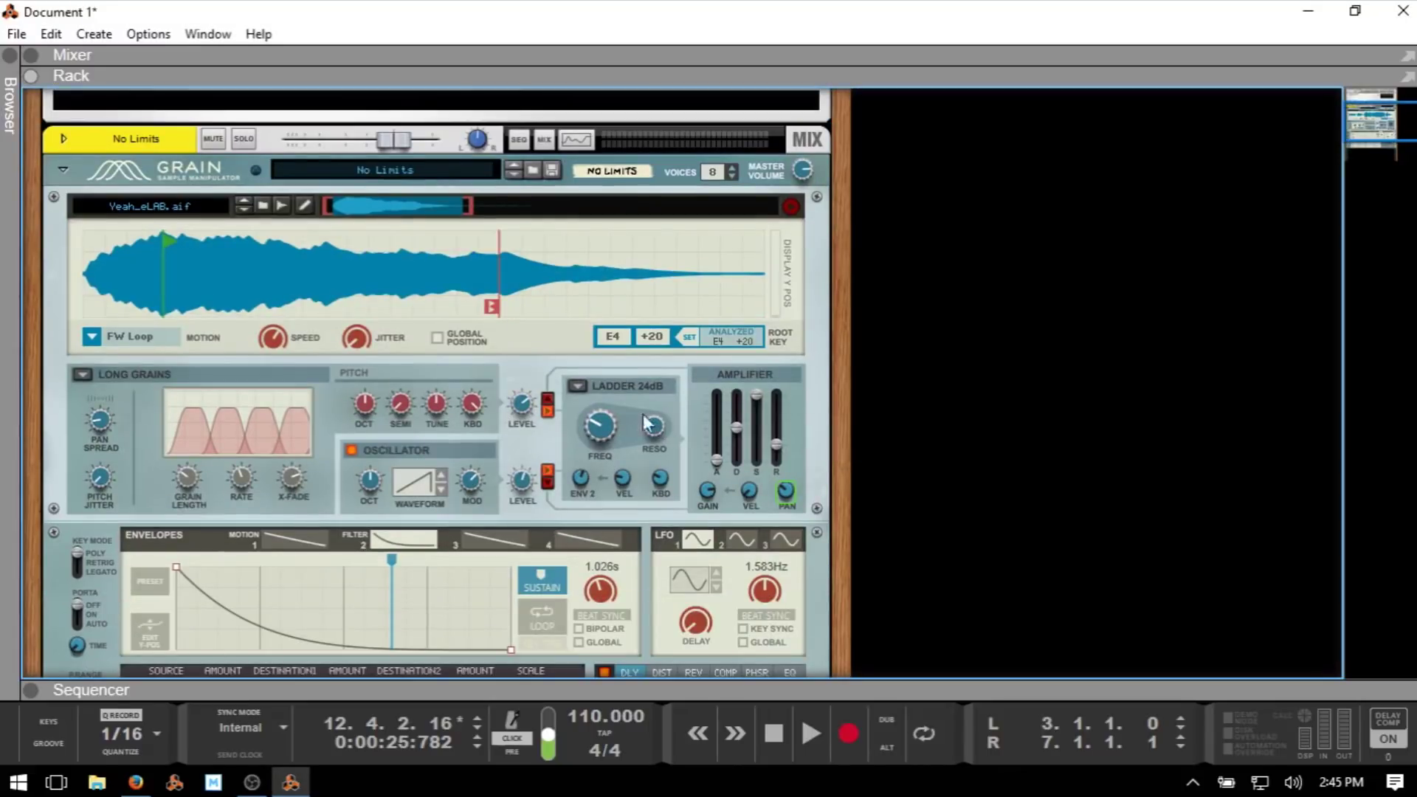
{"action": "left_click", "coordinate": [145, 166]}
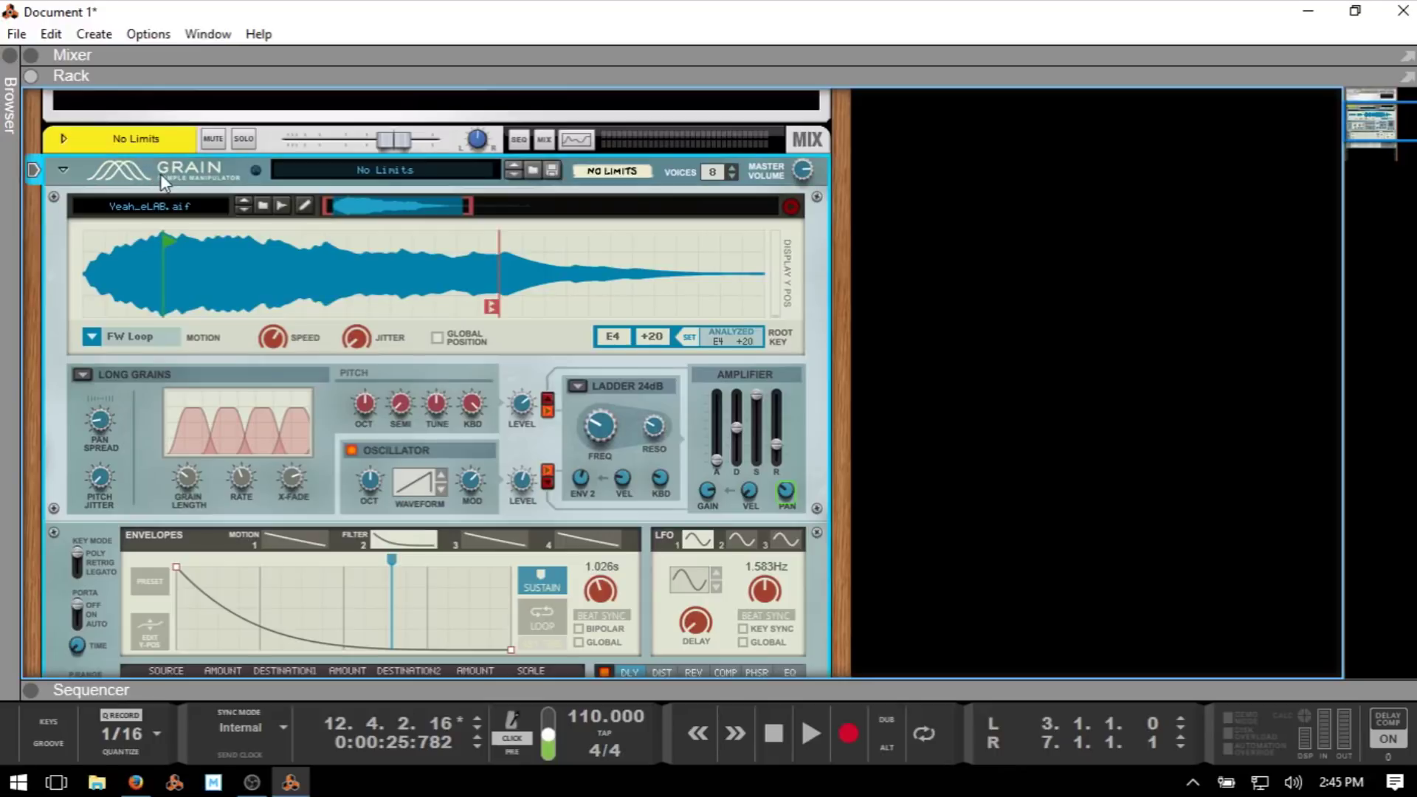
{"action": "key", "text": "Delete"}
{"action": "left_click", "coordinate": [610, 430]}
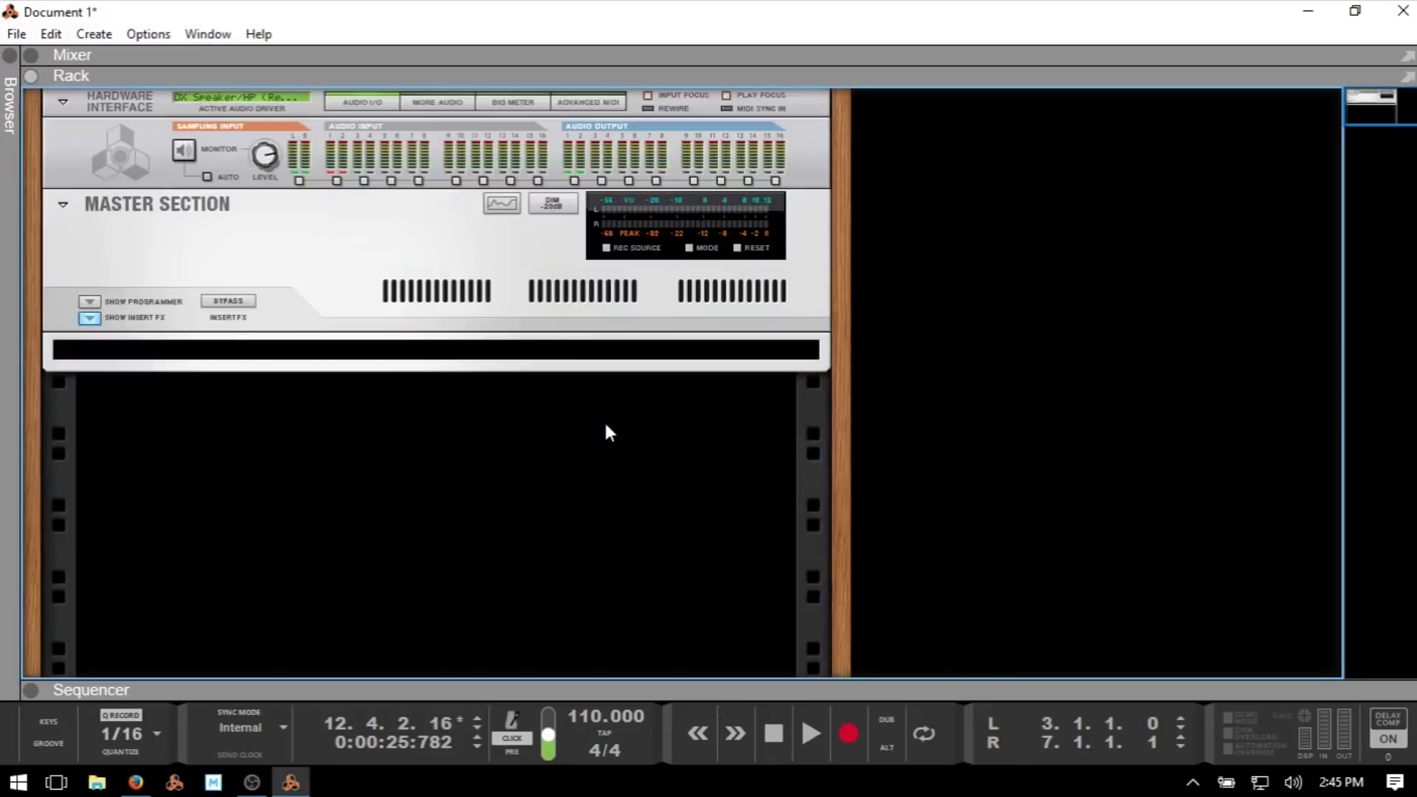
Show the Browser and open the Random Tracks folder in the For Tut favorites.
{"action": "key", "text": "F3"}
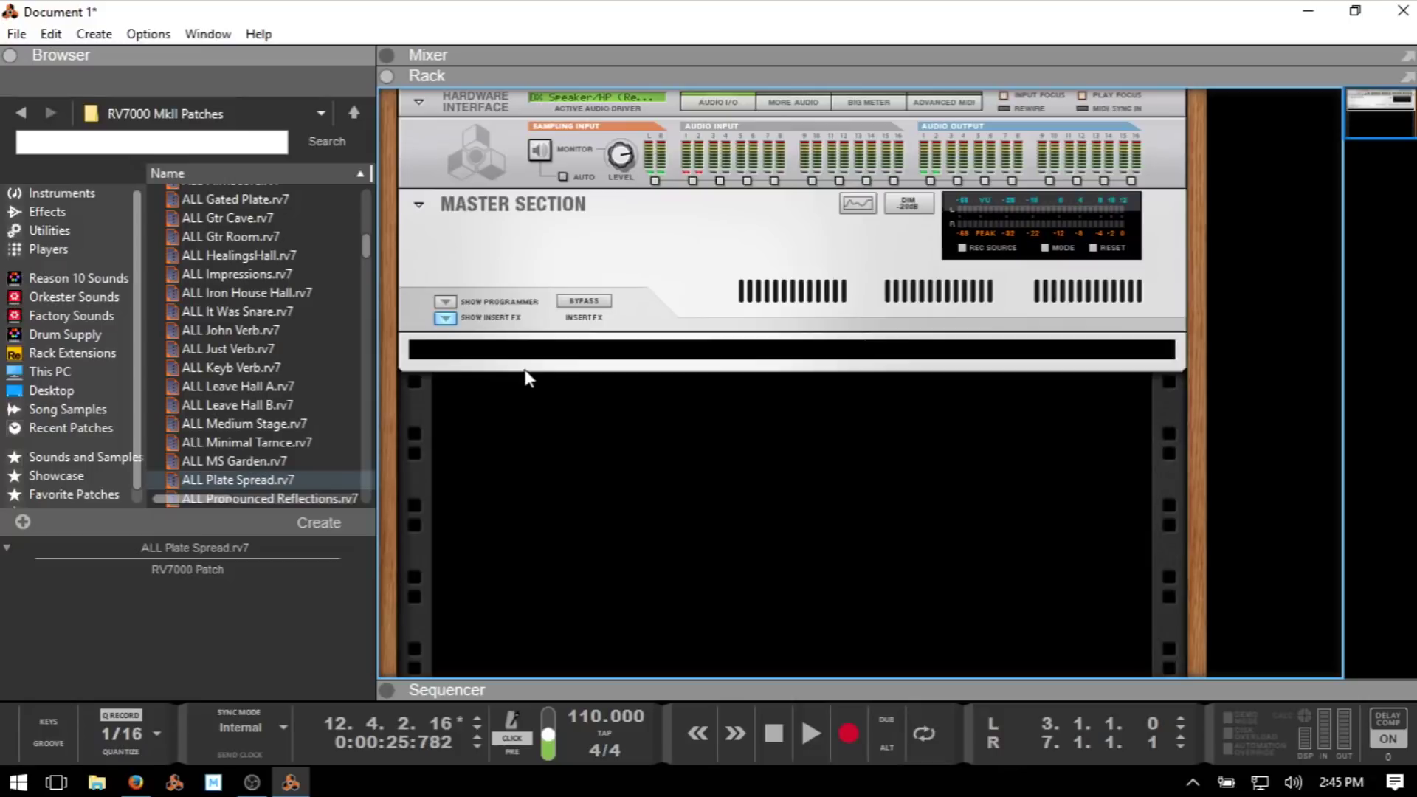
{"action": "scroll", "coordinate": [85, 325], "scroll_direction": "down", "scroll_amount": 1}
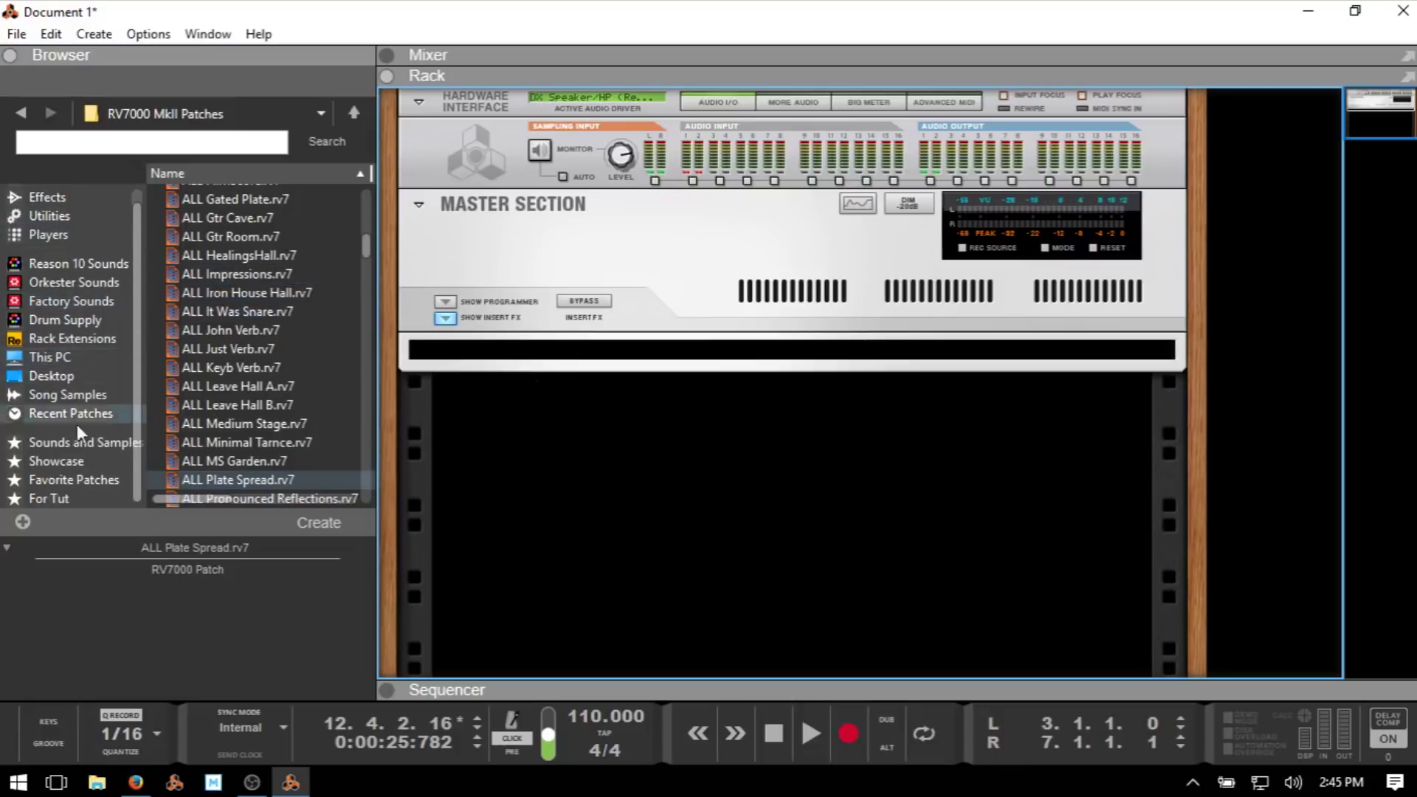
{"action": "left_click", "coordinate": [47, 499]}
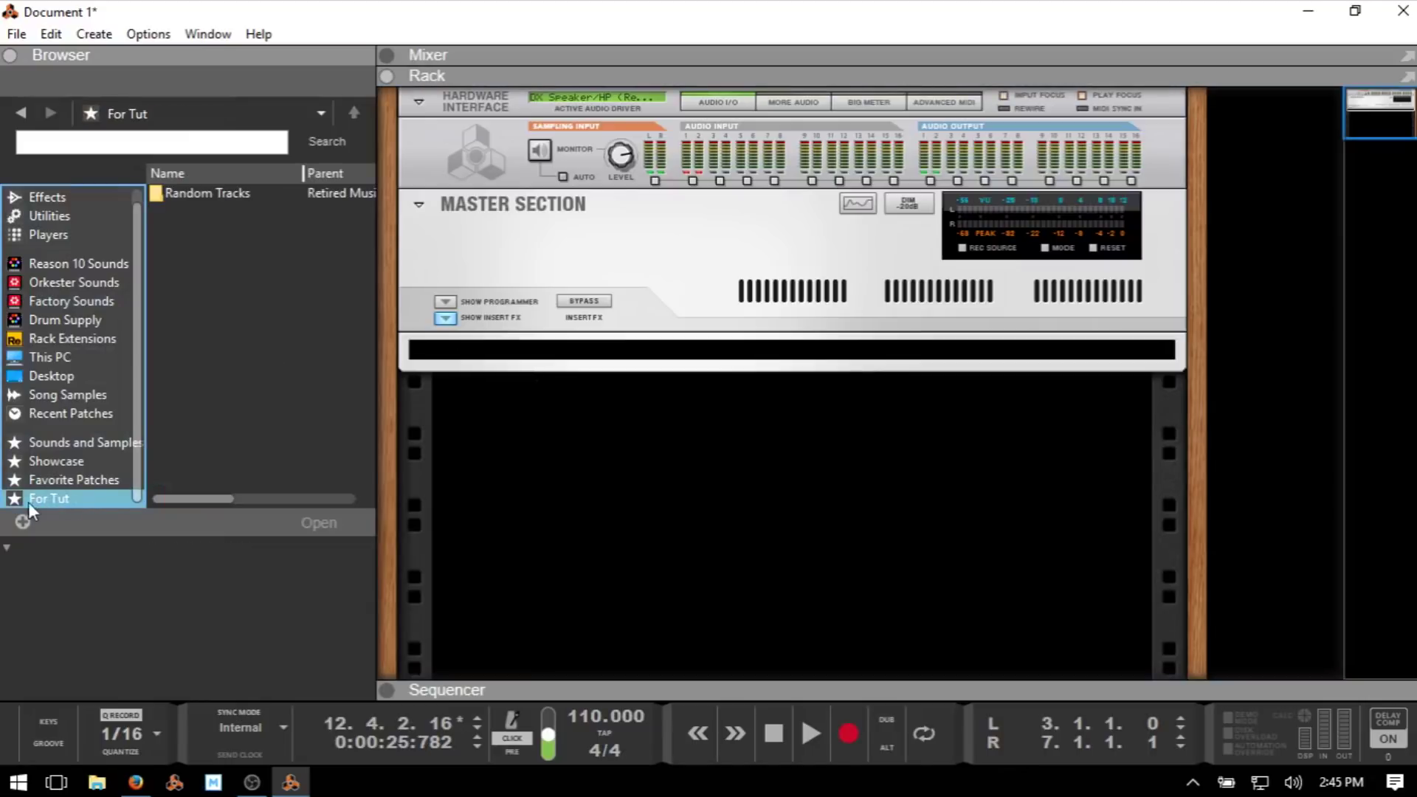
{"action": "left_click", "coordinate": [193, 195]}
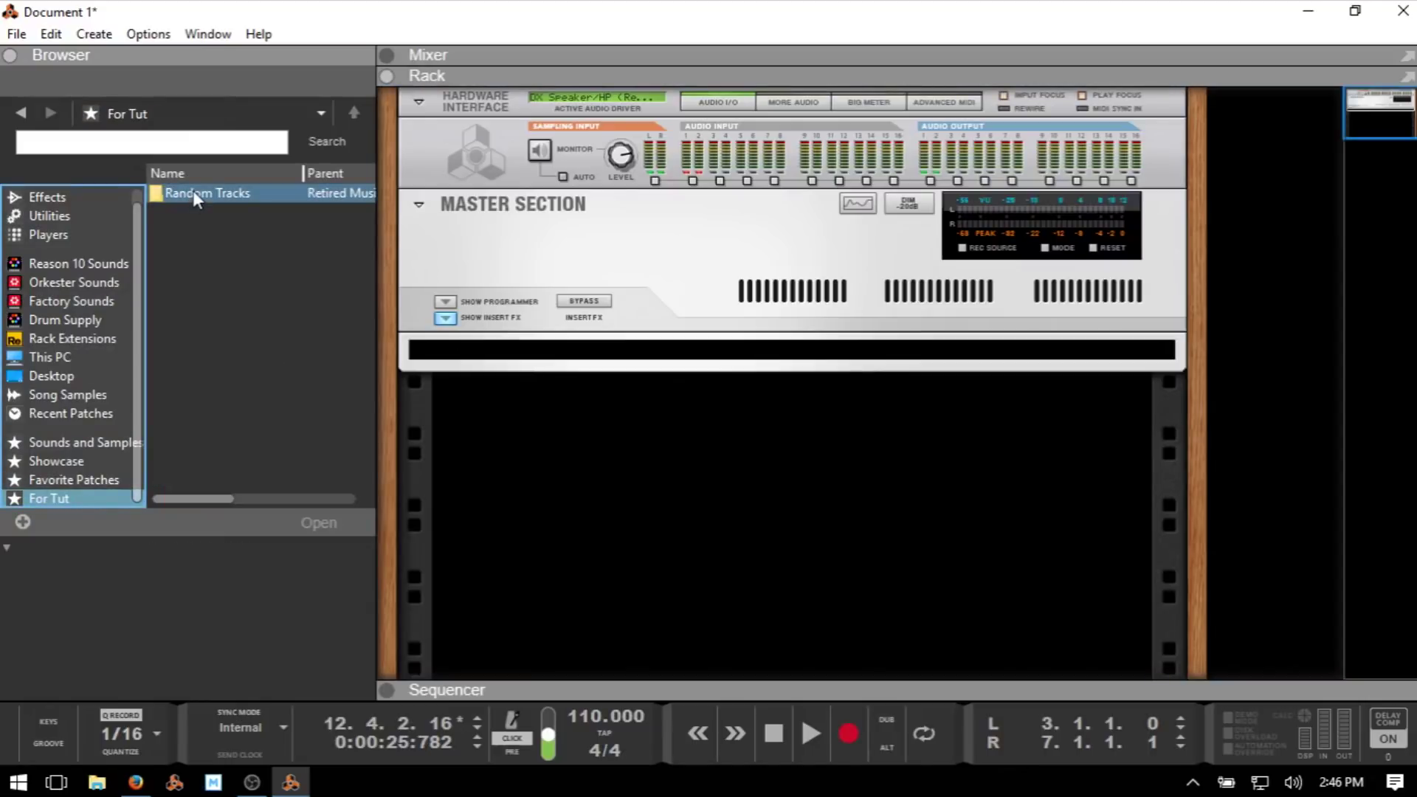
{"action": "double_click", "coordinate": [197, 192]}
{"action": "left_click", "coordinate": [276, 231]}
Import dance.wav into the Sequencer as an audio track with its clip starting at bar 11.
{"action": "left_click", "coordinate": [241, 268]}
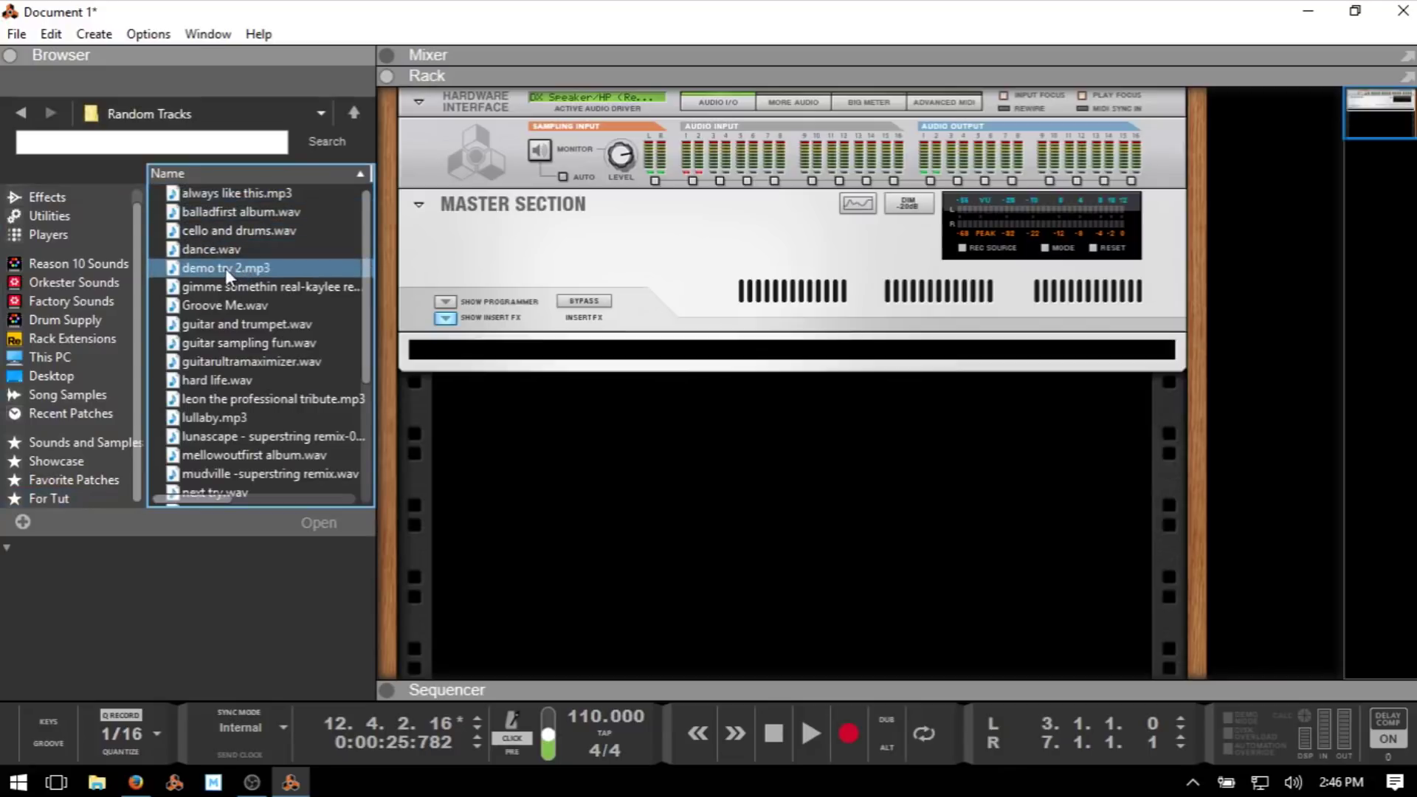
{"action": "key", "text": "F7"}
{"action": "mouse_move", "coordinate": [225, 267]}
{"action": "left_mouse_down"}
{"action": "mouse_move", "coordinate": [211, 316]}
{"action": "mouse_move", "coordinate": [335, 347]}
{"action": "mouse_move", "coordinate": [322, 366]}
{"action": "mouse_move", "coordinate": [245, 247]}
{"action": "mouse_move", "coordinate": [201, 246]}
{"action": "mouse_move", "coordinate": [472, 328]}
{"action": "mouse_move", "coordinate": [746, 370]}
{"action": "mouse_move", "coordinate": [726, 376]}
{"action": "left_mouse_up"}
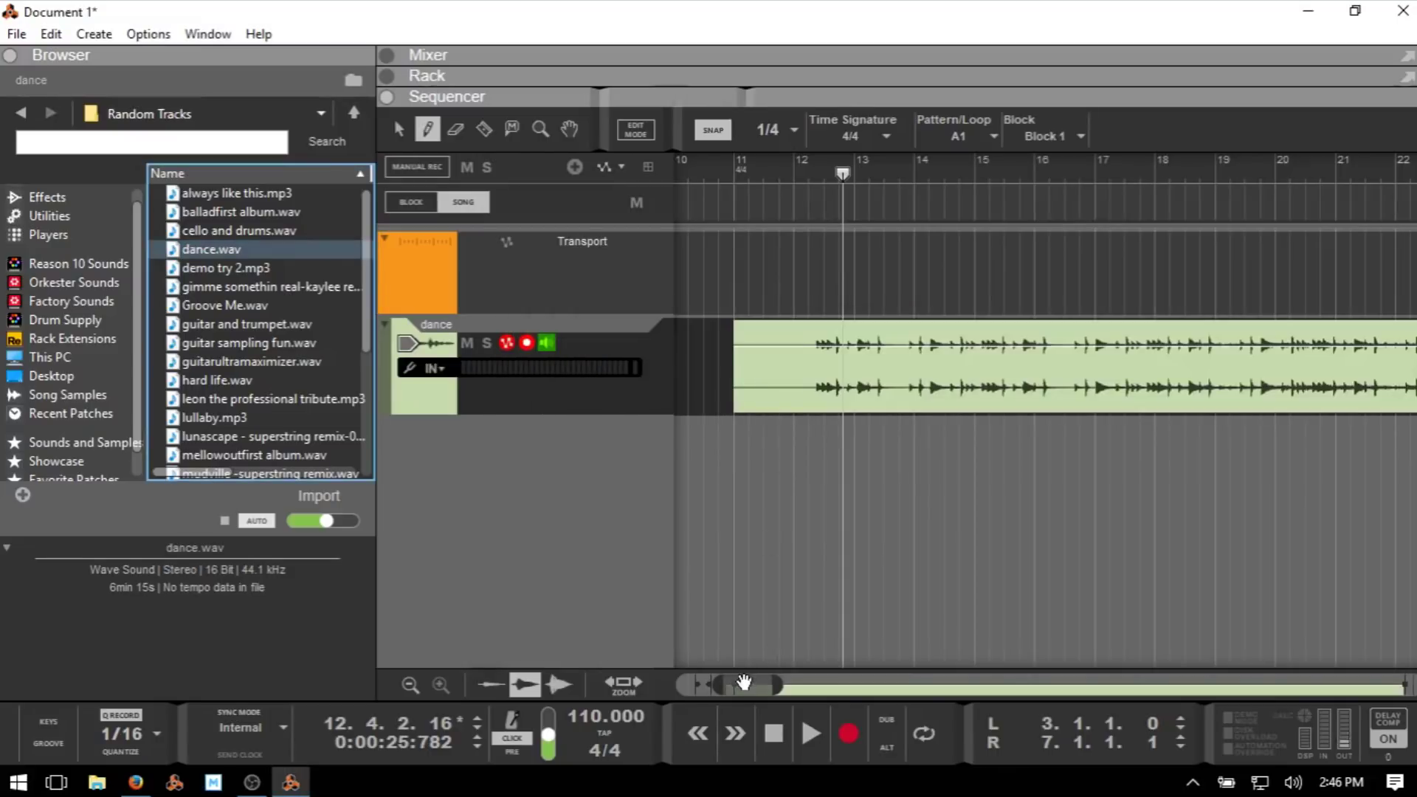
Move the dance audio clip earlier in the song so it starts at bar 2.
{"action": "left_click_drag", "start_coordinate": [744, 682], "coordinate": [730, 682]}
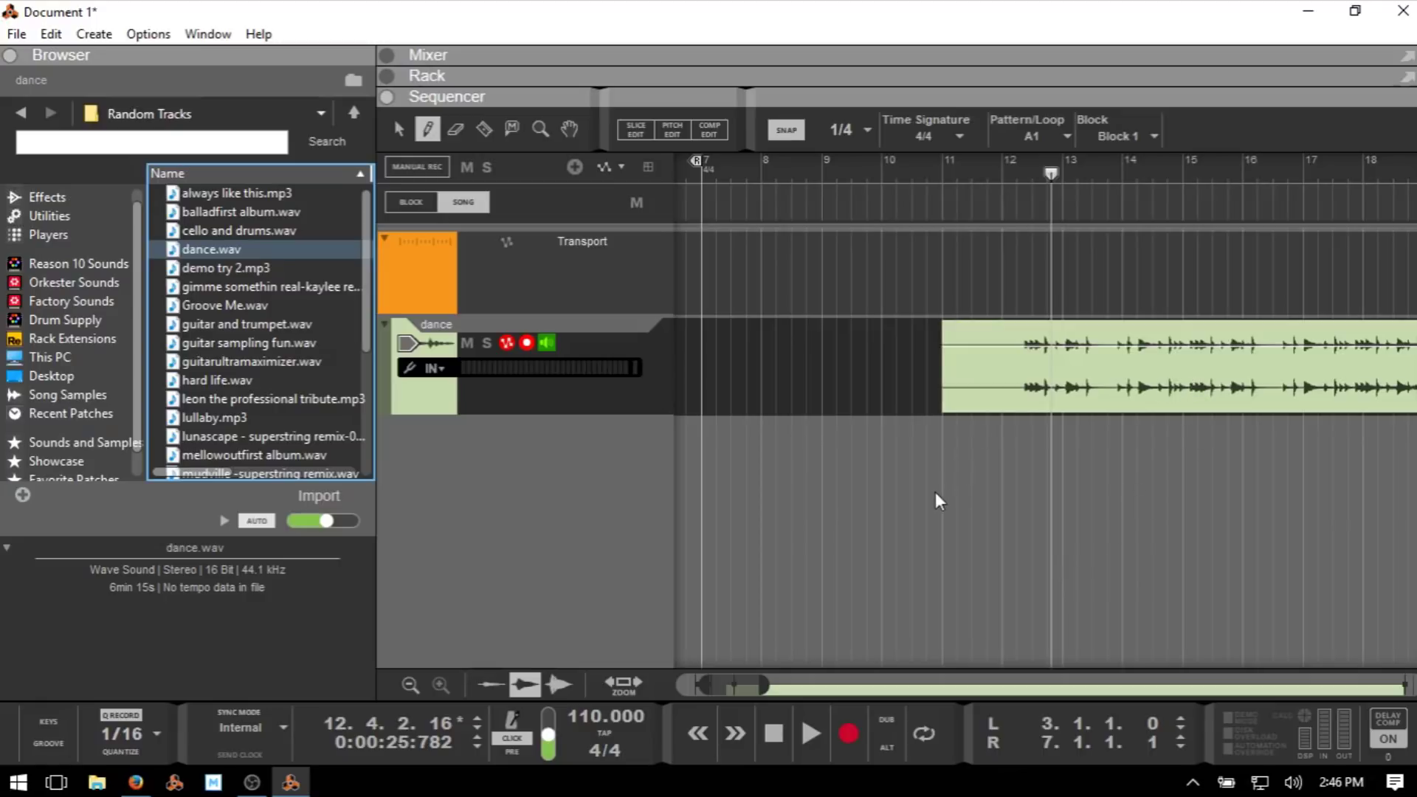
{"action": "key", "text": "q"}
{"action": "left_click", "coordinate": [1118, 398]}
{"action": "left_click_drag", "start_coordinate": [1178, 391], "coordinate": [1011, 380]}
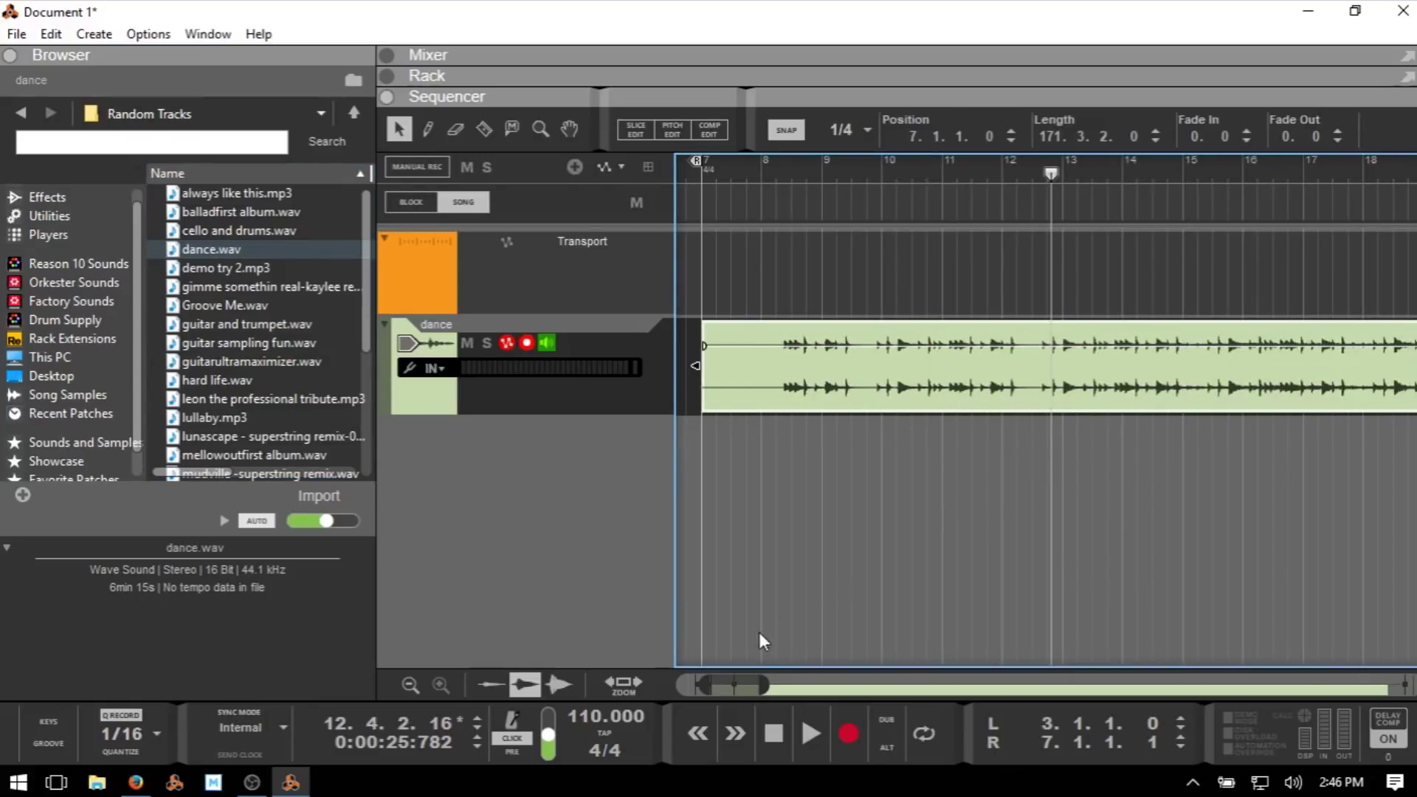
{"action": "left_click_drag", "start_coordinate": [735, 685], "coordinate": [708, 682]}
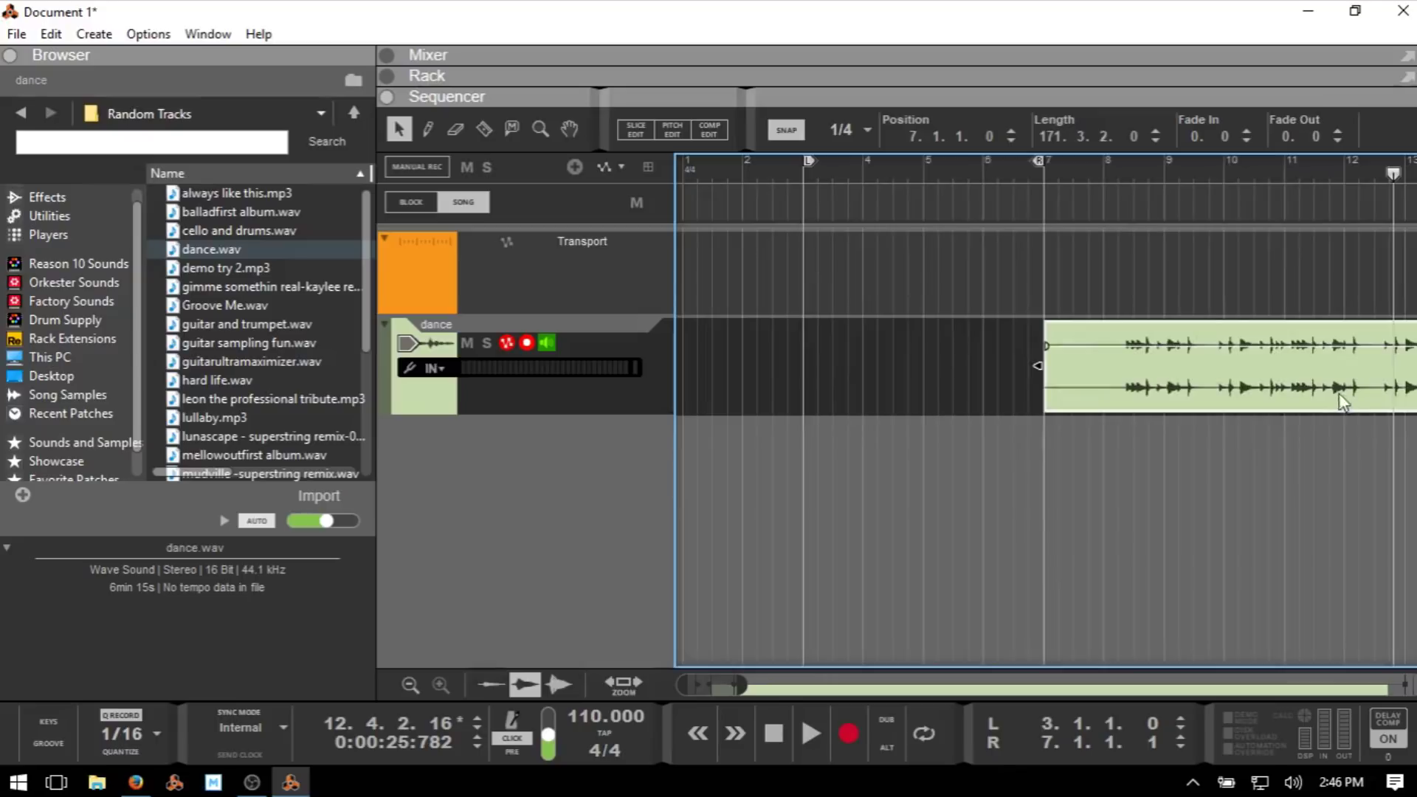
{"action": "left_click_drag", "start_coordinate": [1318, 384], "coordinate": [1031, 379]}
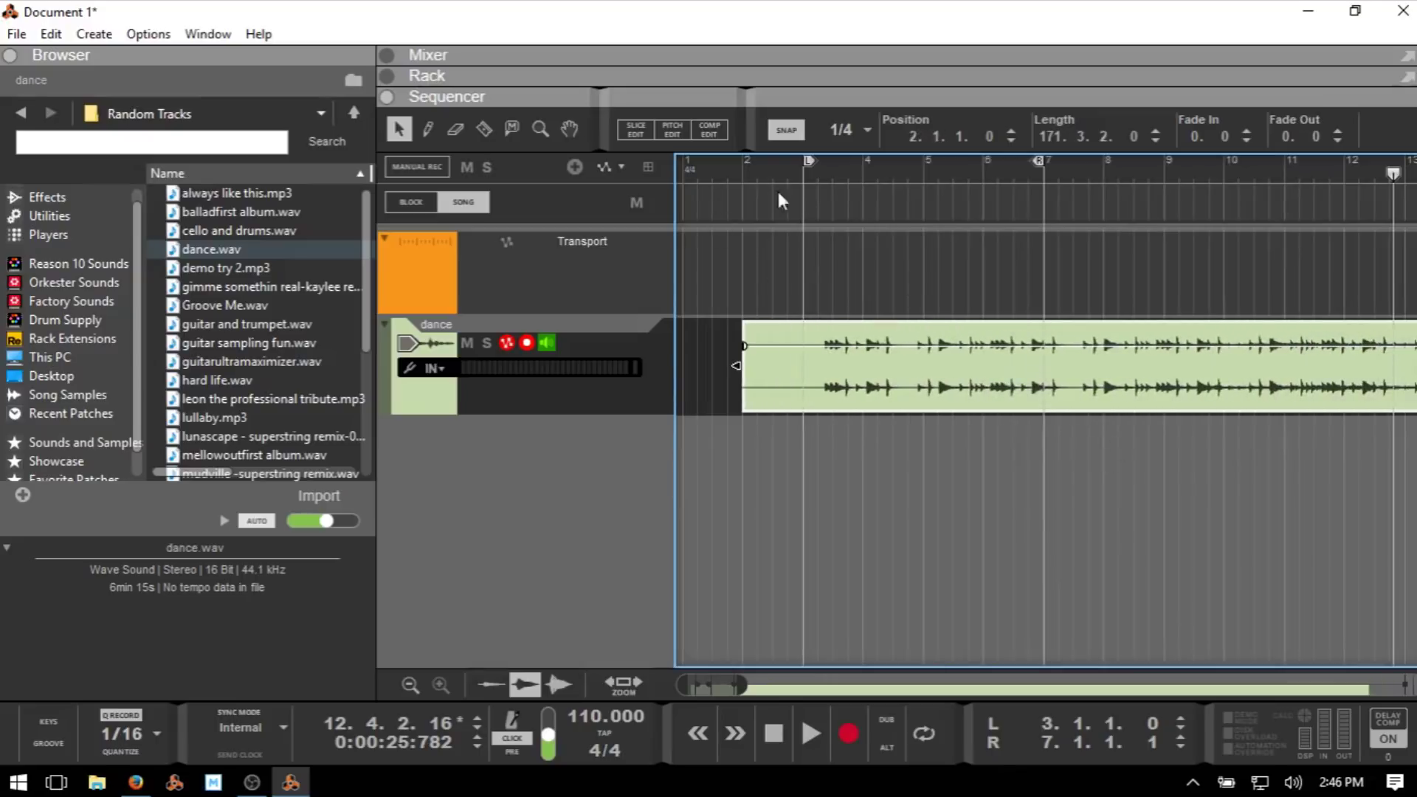
Play the dance clip from position 2.4.1 to hear the imported audio.
{"action": "left_click", "coordinate": [796, 170]}
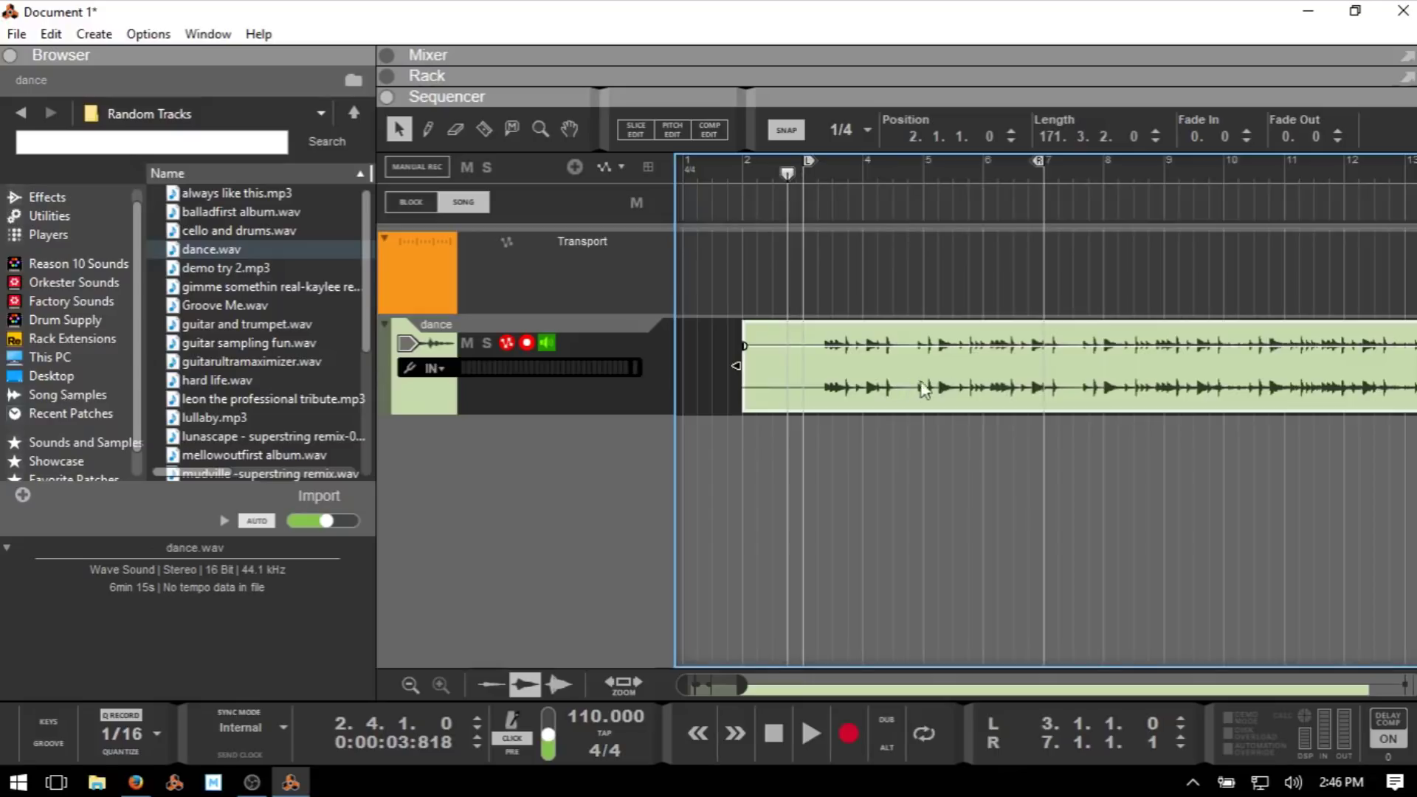
{"action": "key", "text": "space"}
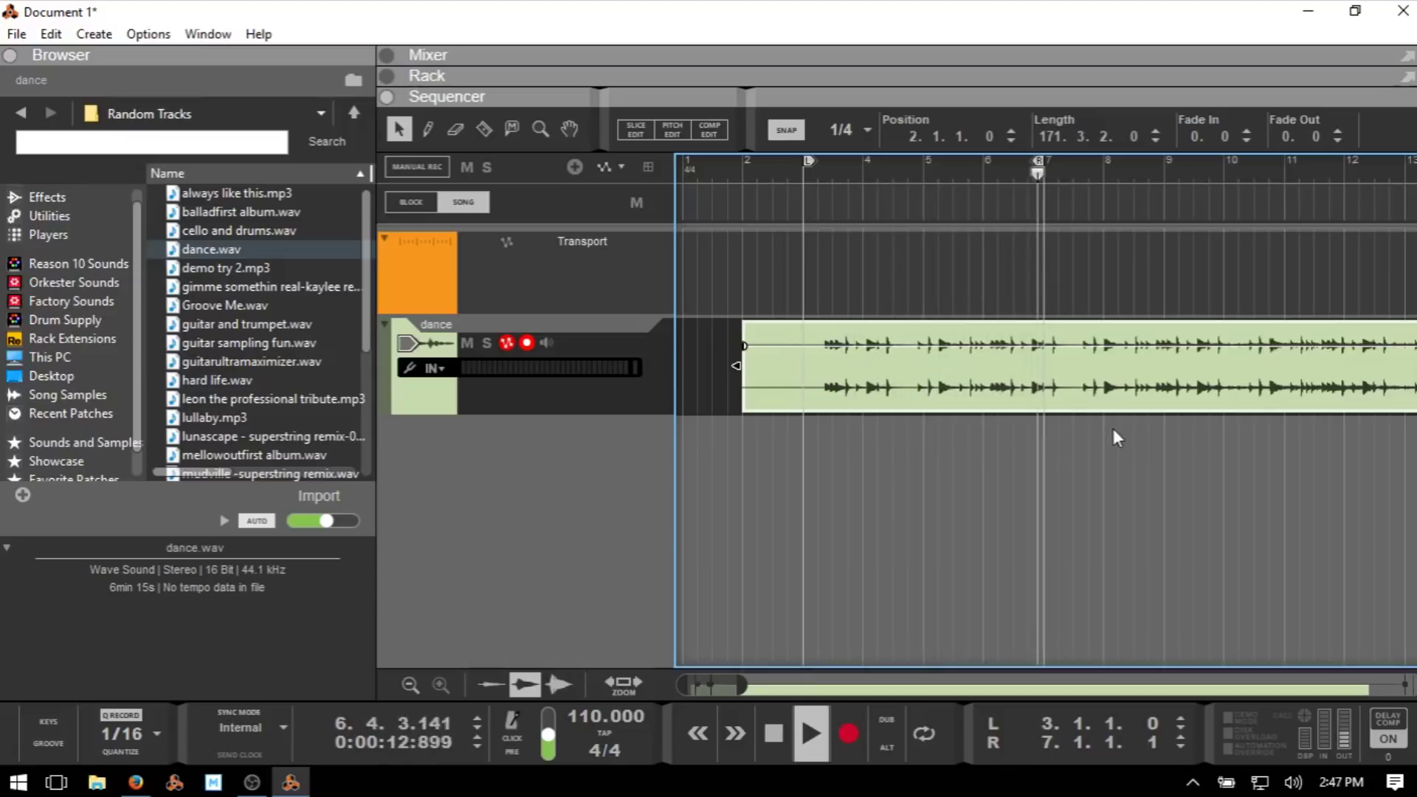
{"action": "key", "text": "space"}
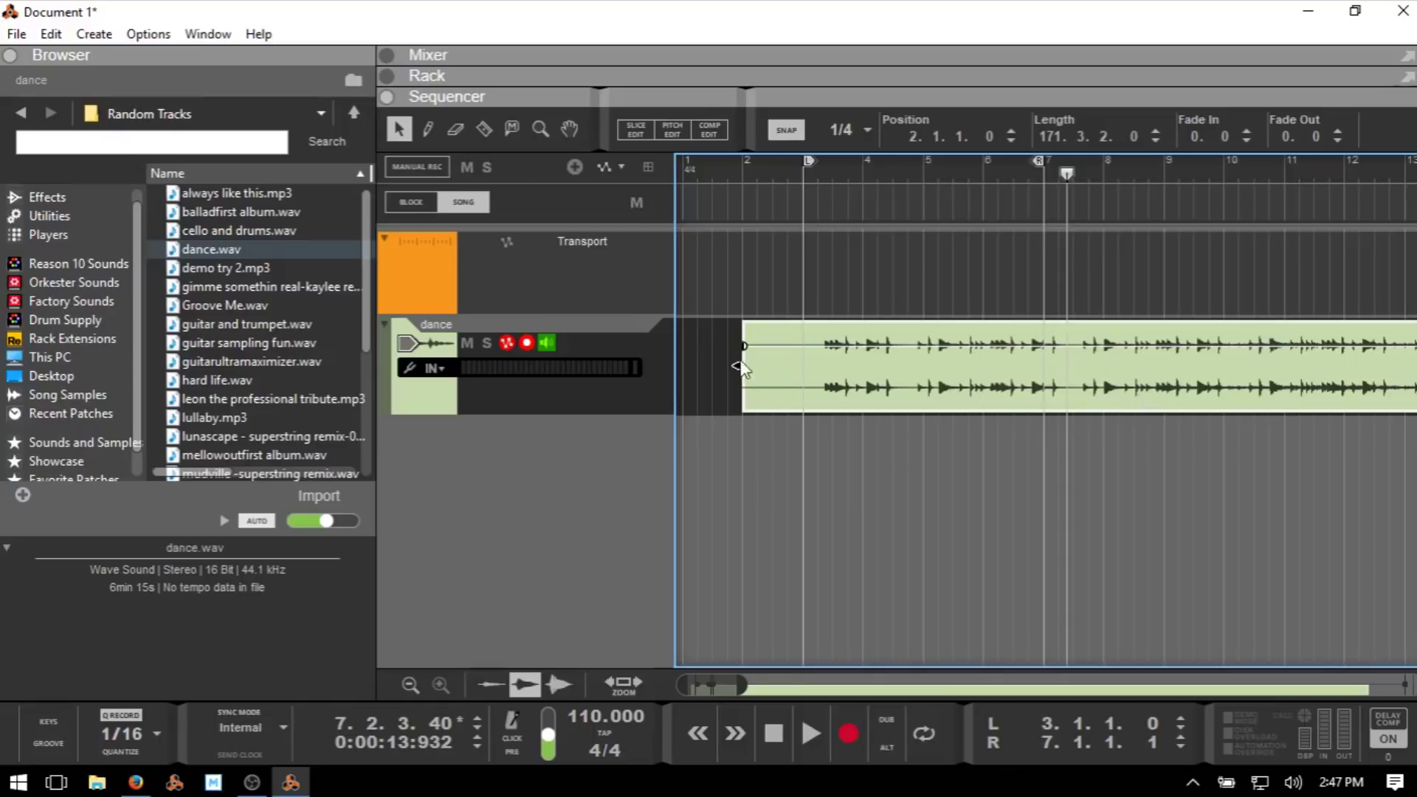
Trim the silence off the dance clip's start, fine-tuning with Snap off, and move the clip back to about bar 2.
{"action": "left_click_drag", "start_coordinate": [740, 367], "coordinate": [812, 371]}
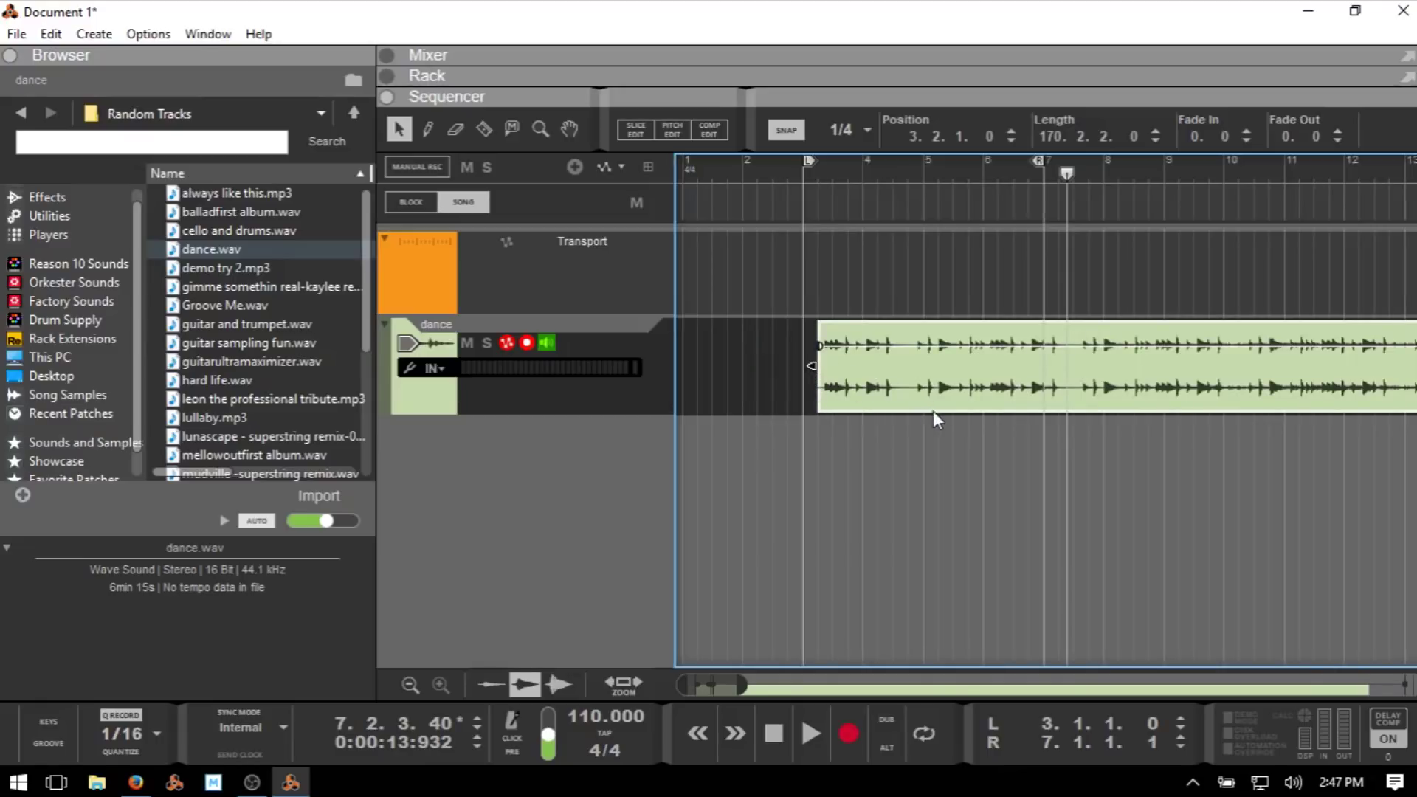
{"action": "scroll", "coordinate": [941, 414], "scroll_direction": "up", "scroll_amount": 3}
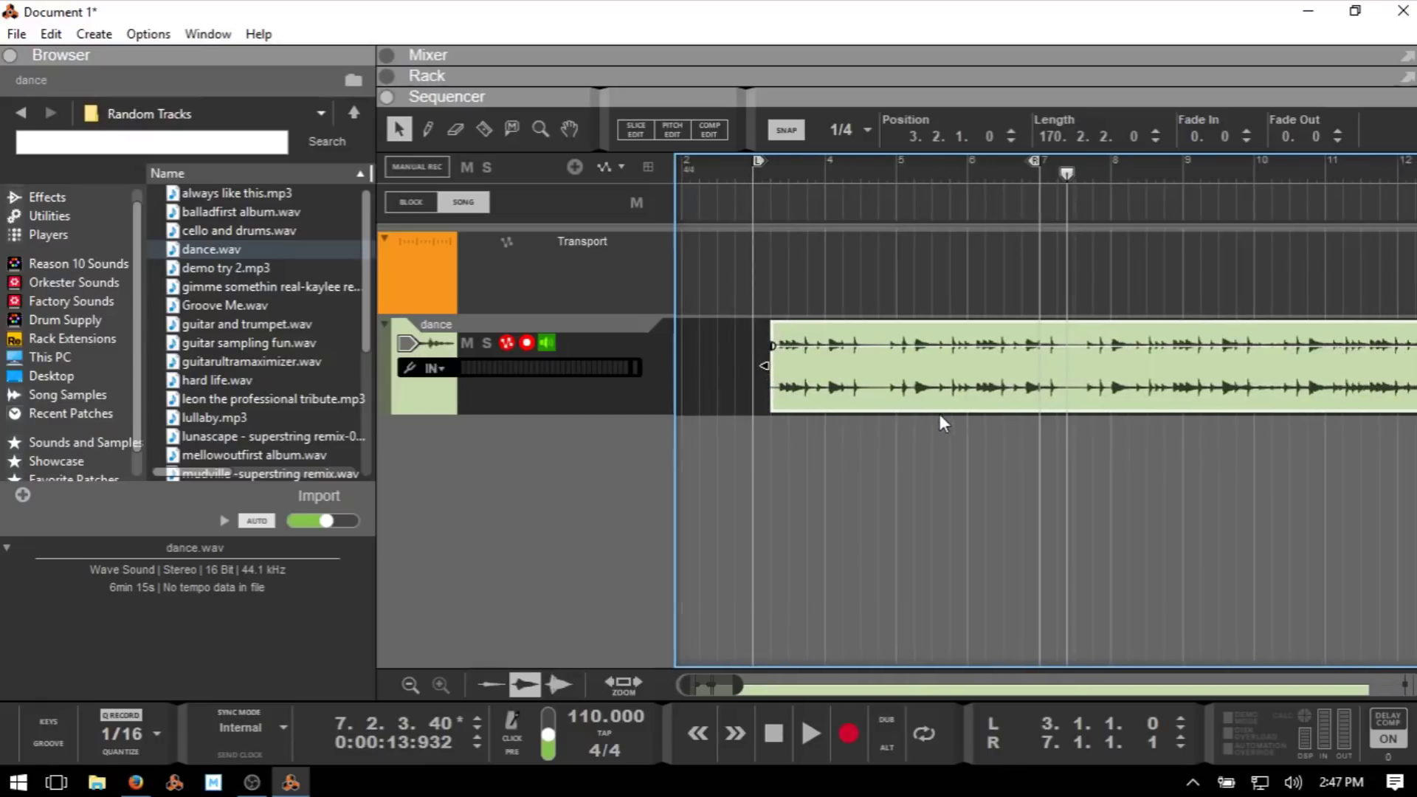
{"action": "left_click_drag", "start_coordinate": [711, 686], "coordinate": [695, 687]}
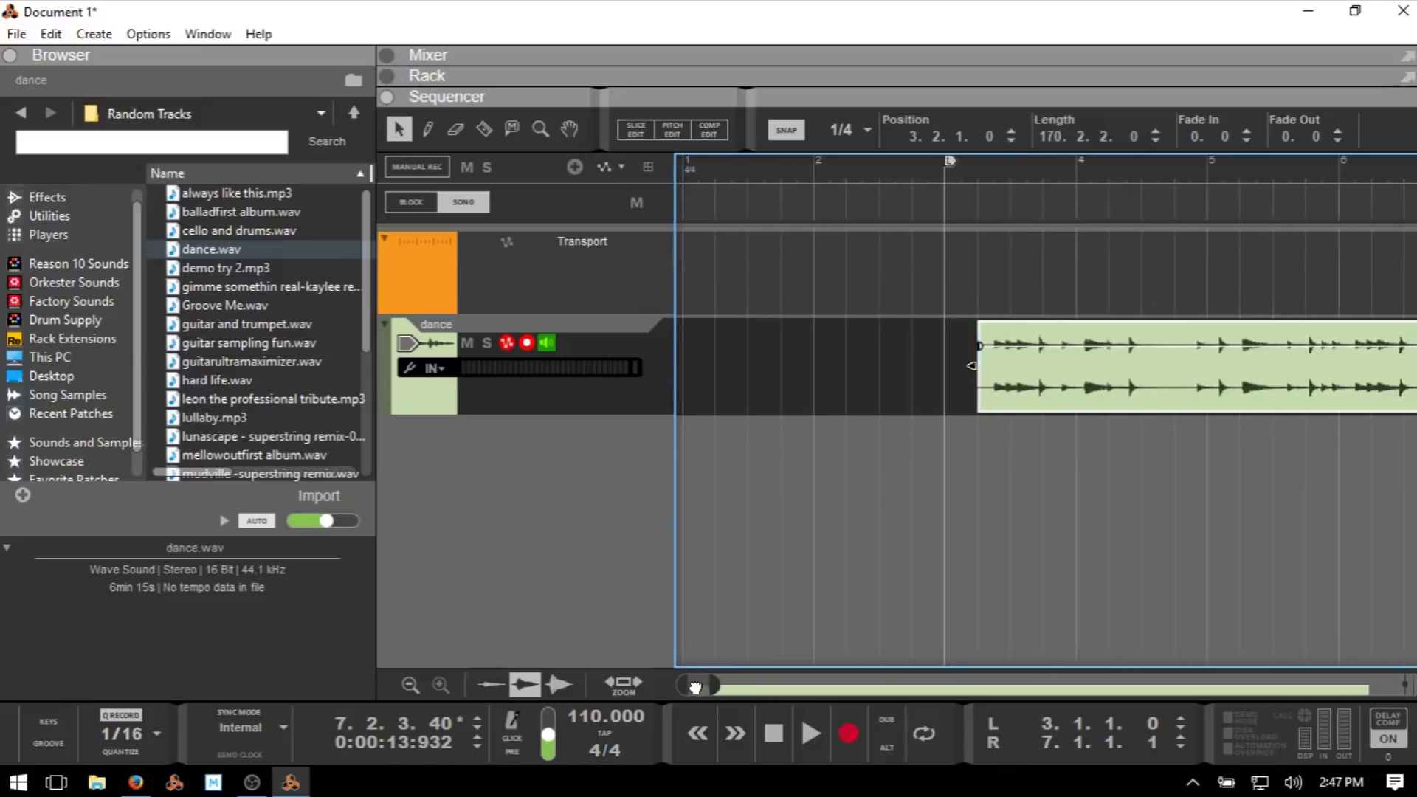
{"action": "key", "text": "s"}
{"action": "left_click_drag", "start_coordinate": [974, 368], "coordinate": [990, 372]}
{"action": "key", "text": "s"}
{"action": "left_click_drag", "start_coordinate": [1189, 365], "coordinate": [1051, 376]}
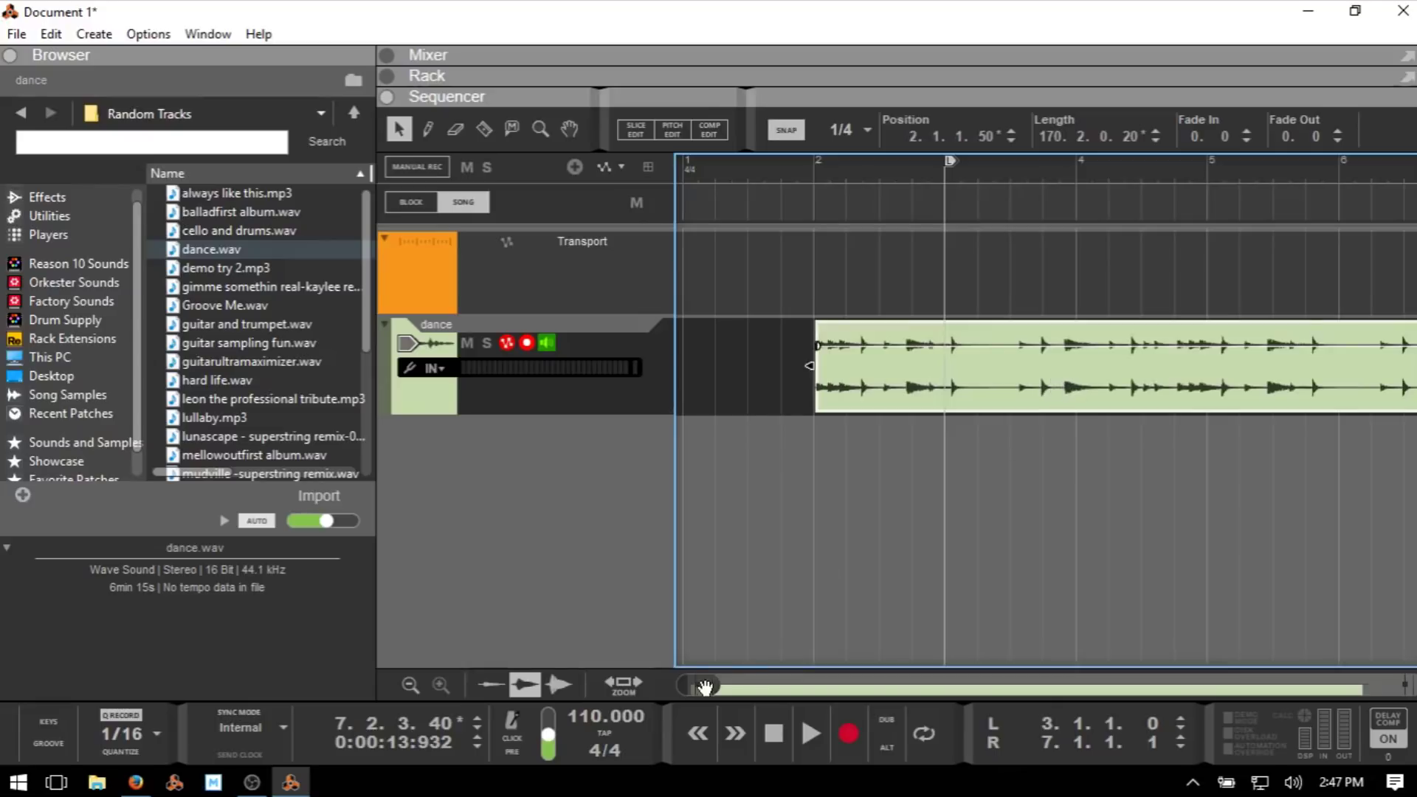
Play the trimmed dance clip from shortly after bar 2 to about bar 6.
{"action": "left_click_drag", "start_coordinate": [701, 687], "coordinate": [710, 690]}
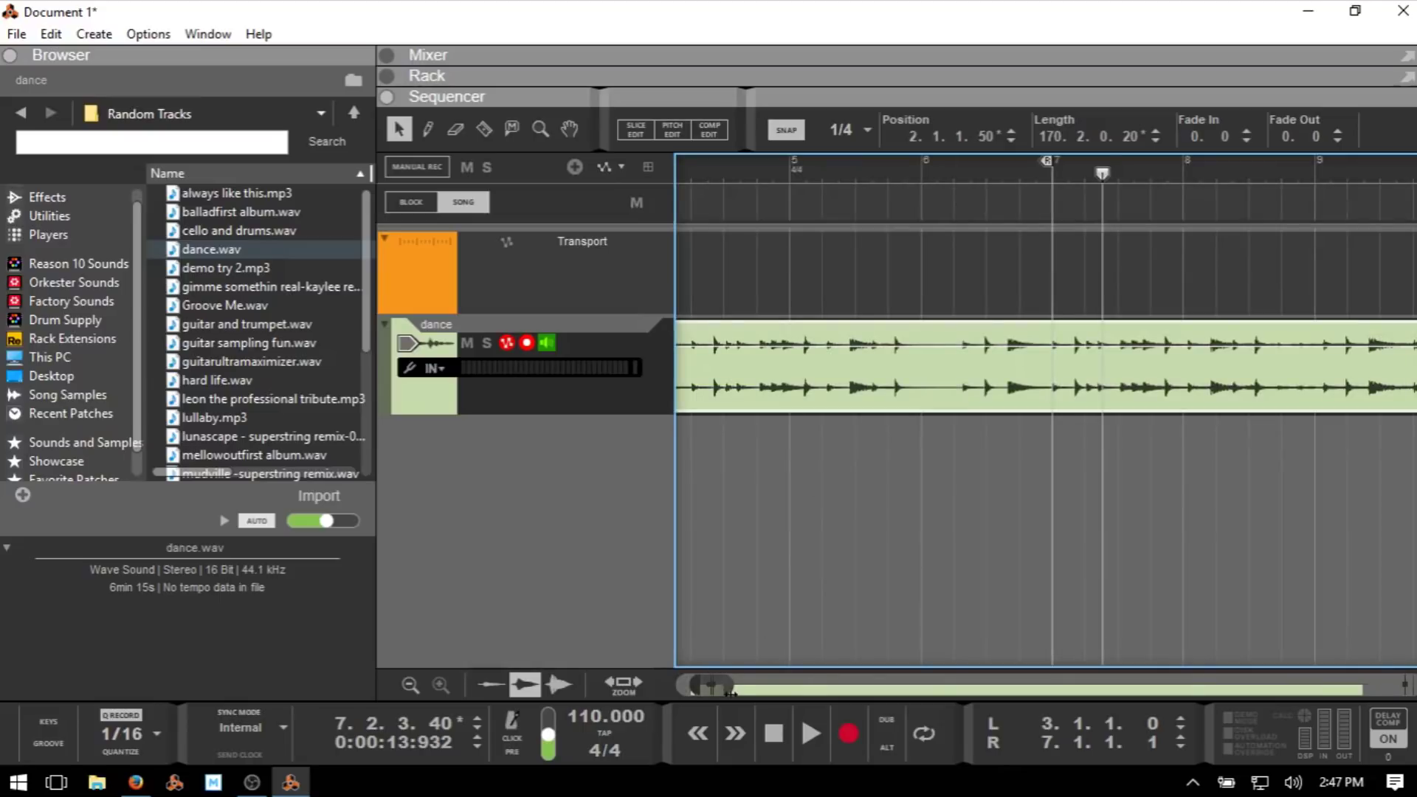
{"action": "mouse_move", "coordinate": [733, 688]}
{"action": "left_mouse_down"}
{"action": "mouse_move", "coordinate": [747, 688]}
{"action": "mouse_move", "coordinate": [712, 685]}
{"action": "left_mouse_up"}
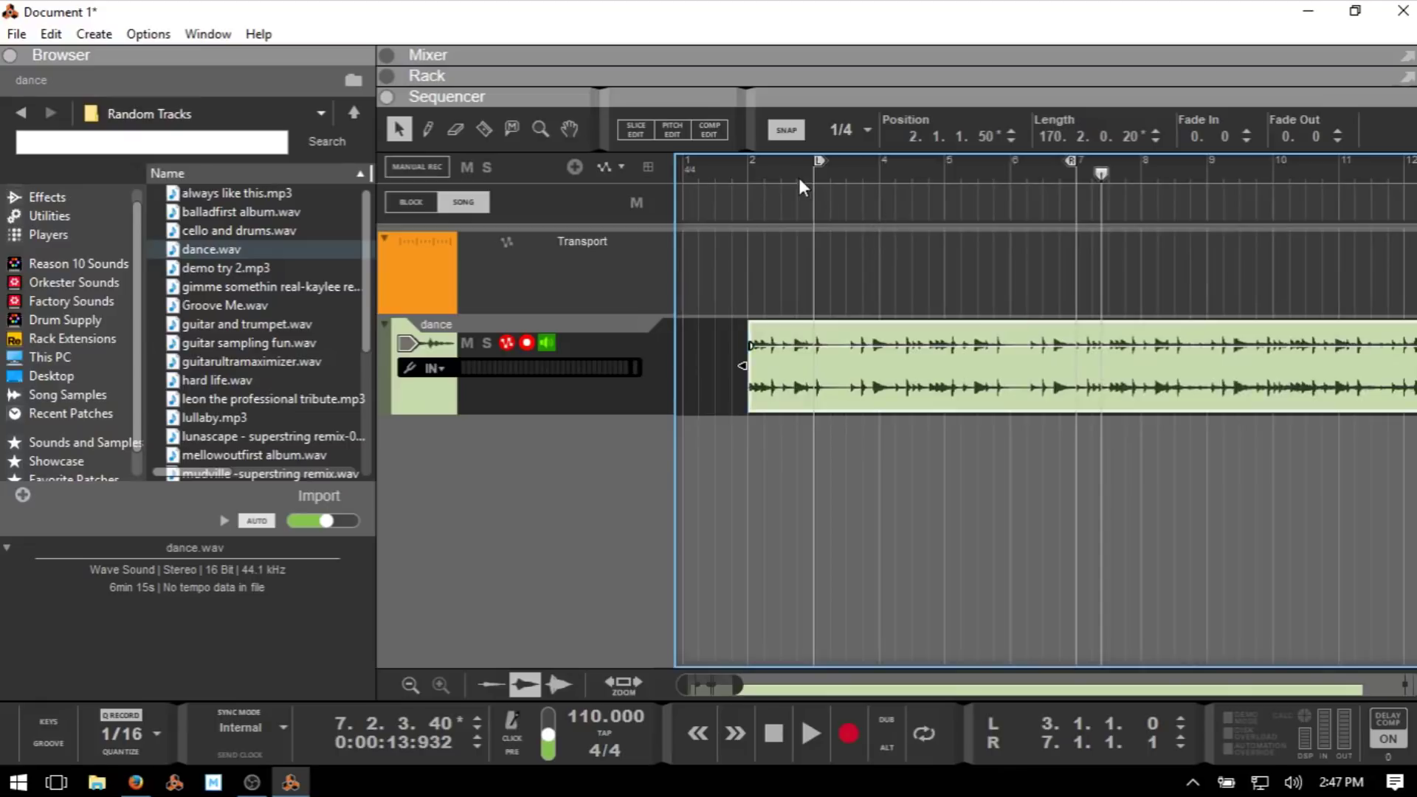
{"action": "left_click", "coordinate": [771, 166]}
{"action": "key", "text": "space"}
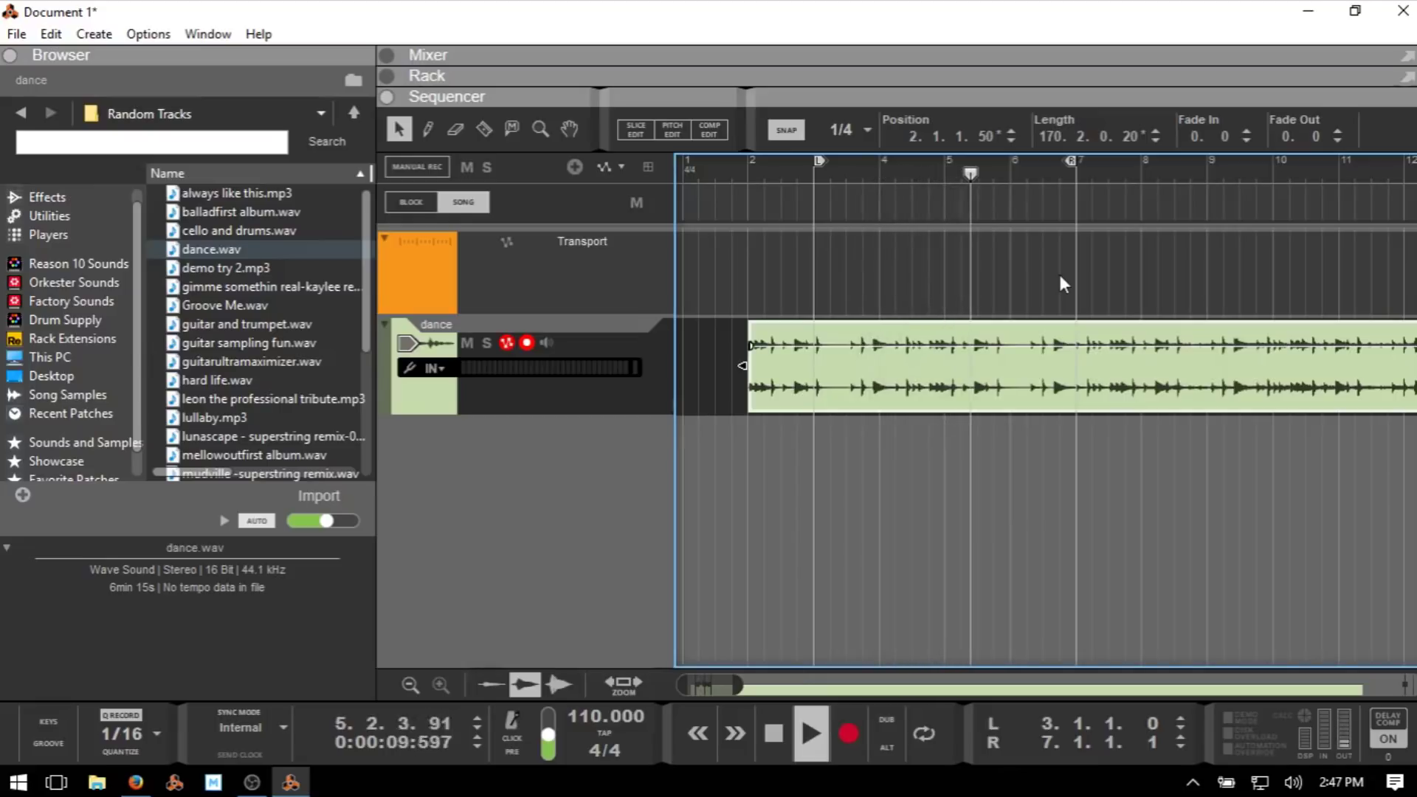
{"action": "key", "text": "space"}
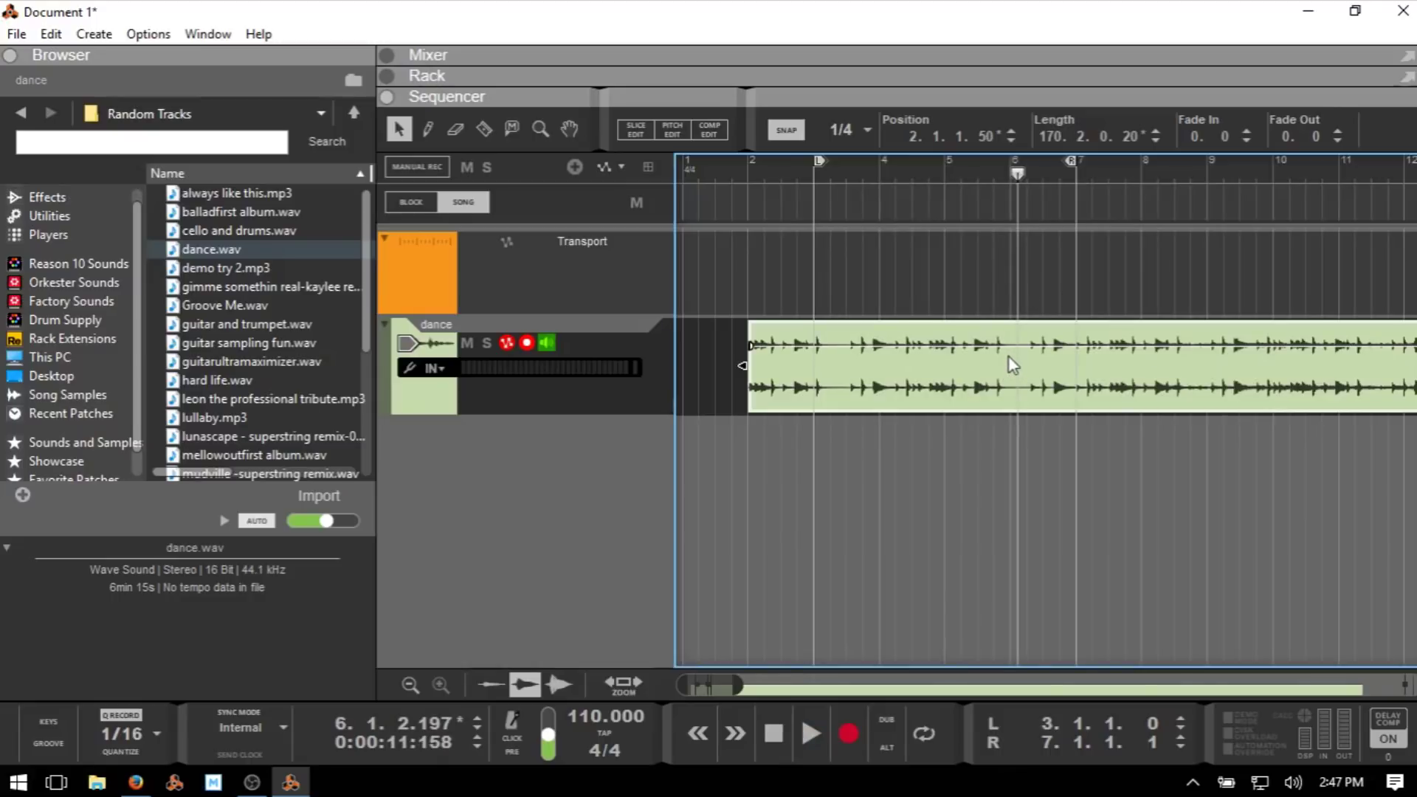
Split the dance clip at about bar 6 with the Razor tool.
{"action": "key", "text": "r"}
{"action": "left_click", "coordinate": [1014, 358]}
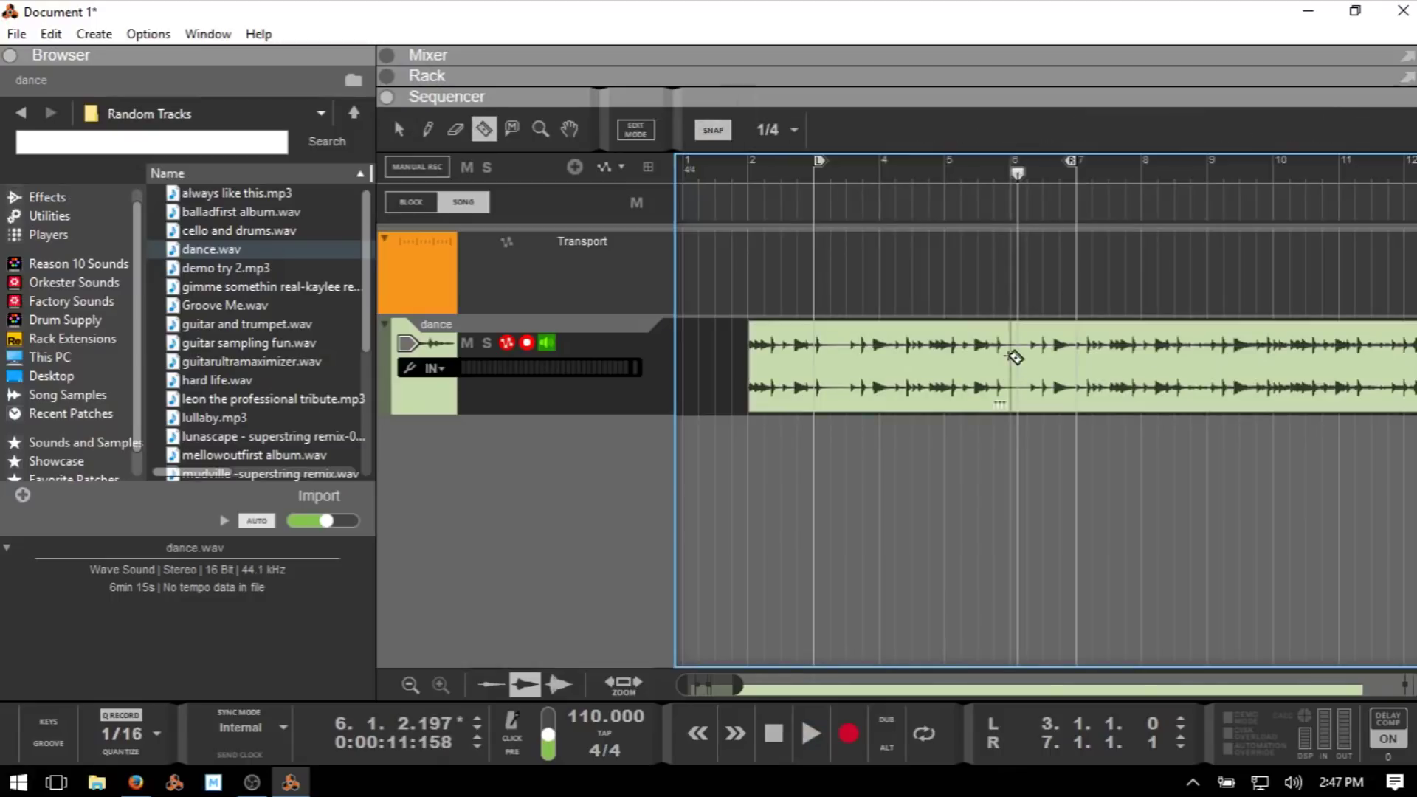
Delete the section of the dance clip after the split at bar 6.
{"action": "key", "text": "q"}
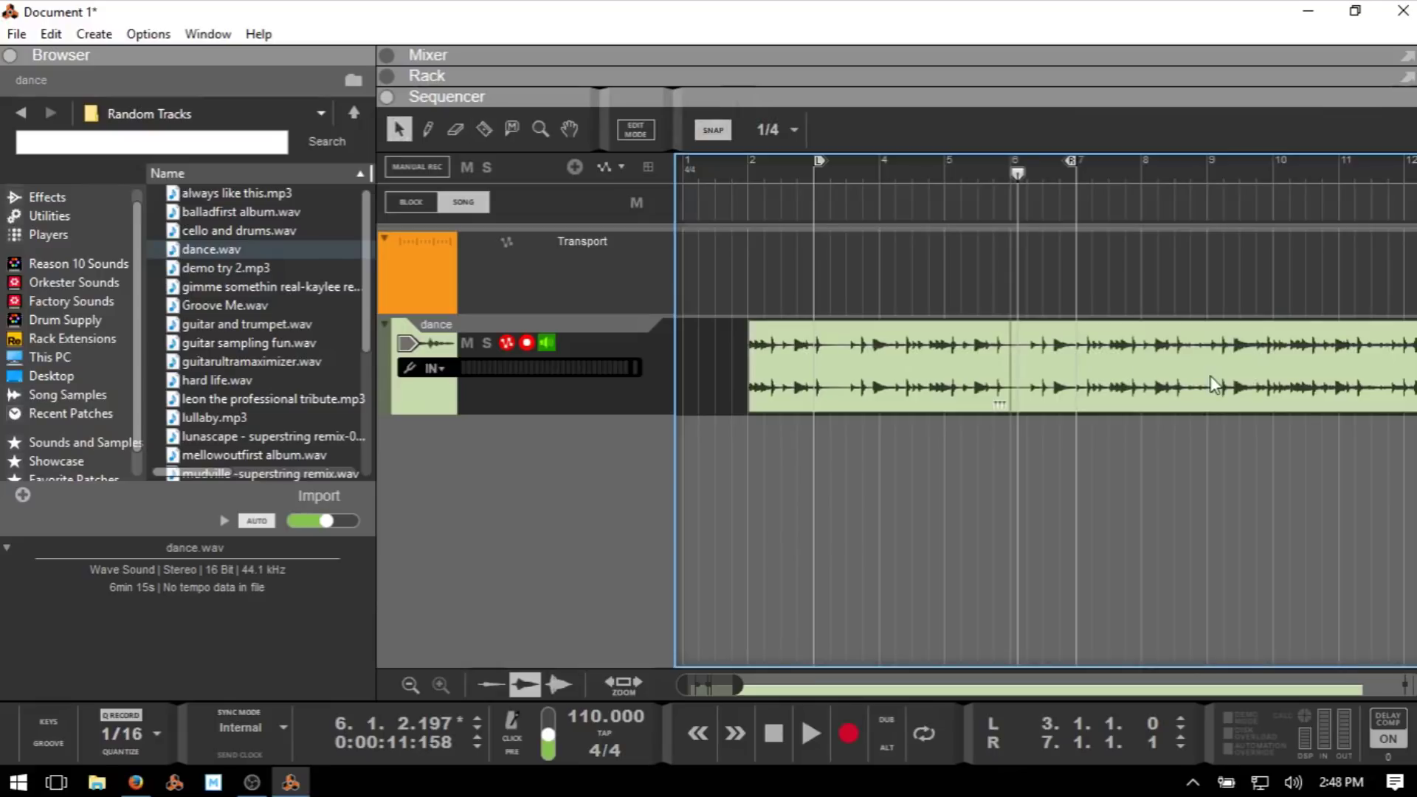
{"action": "left_click", "coordinate": [1214, 384]}
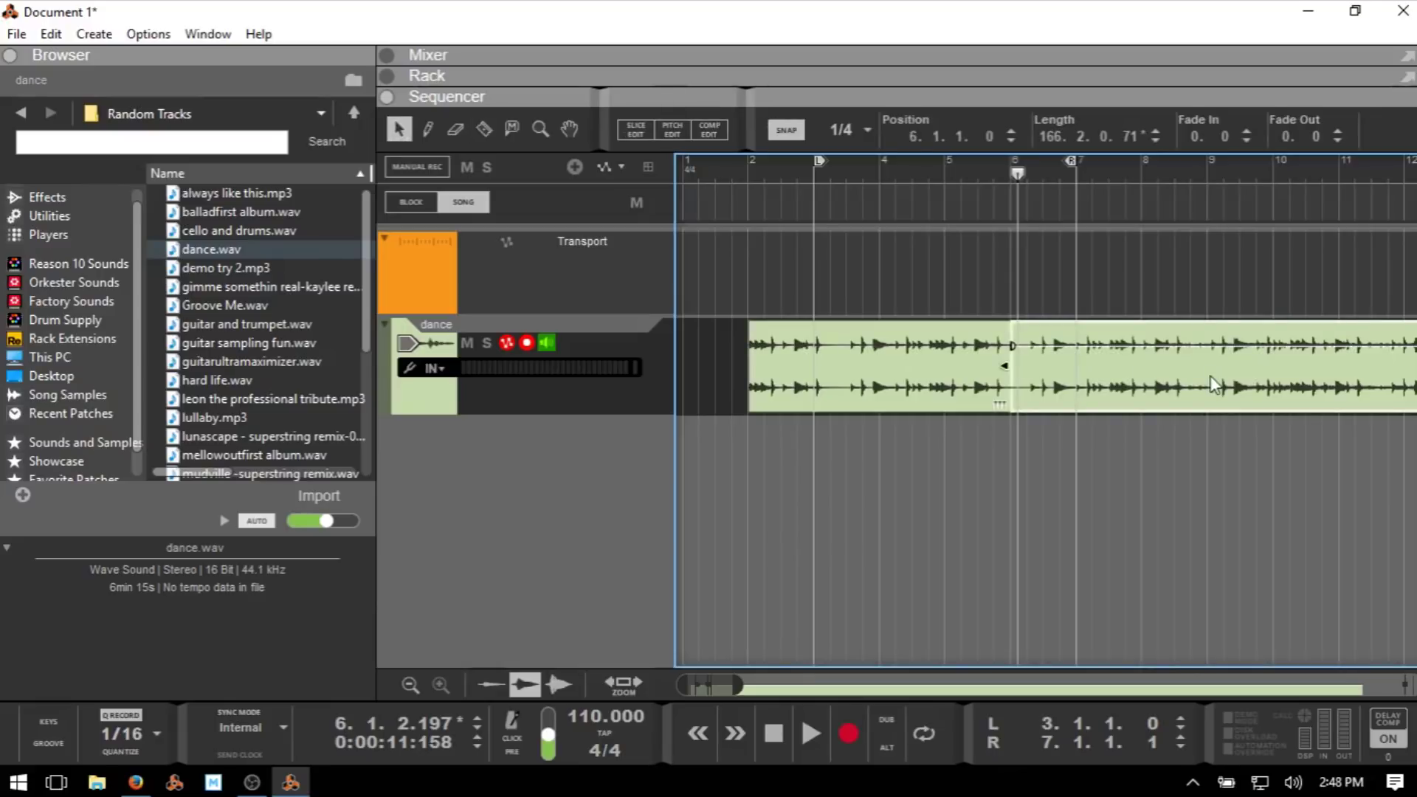
{"action": "key", "text": "Delete"}
Examine the remaining dance clip in Comp Edit and Pitch Edit modes, hiding the Browser for more room, and close the editor.
{"action": "left_click", "coordinate": [840, 388]}
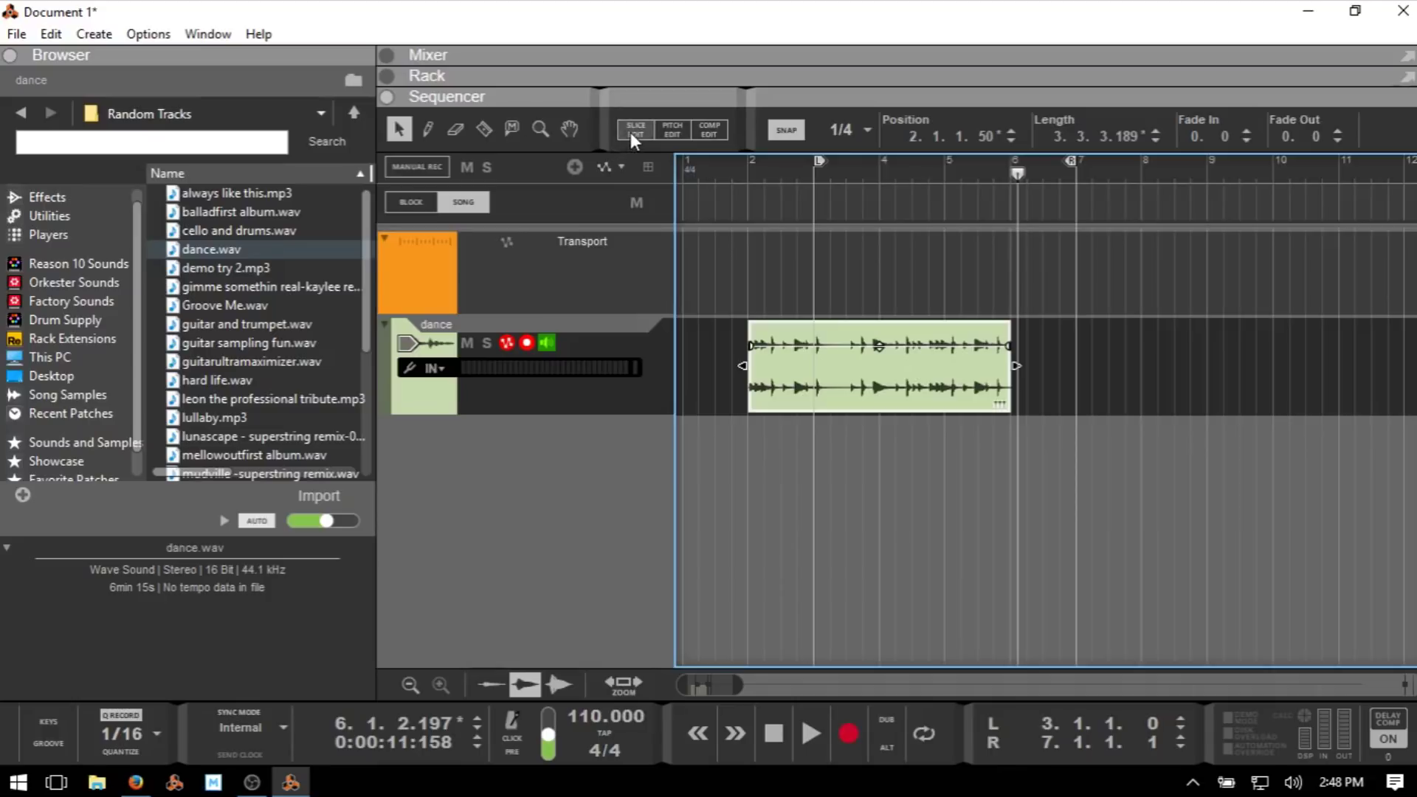
{"action": "left_click", "coordinate": [715, 130]}
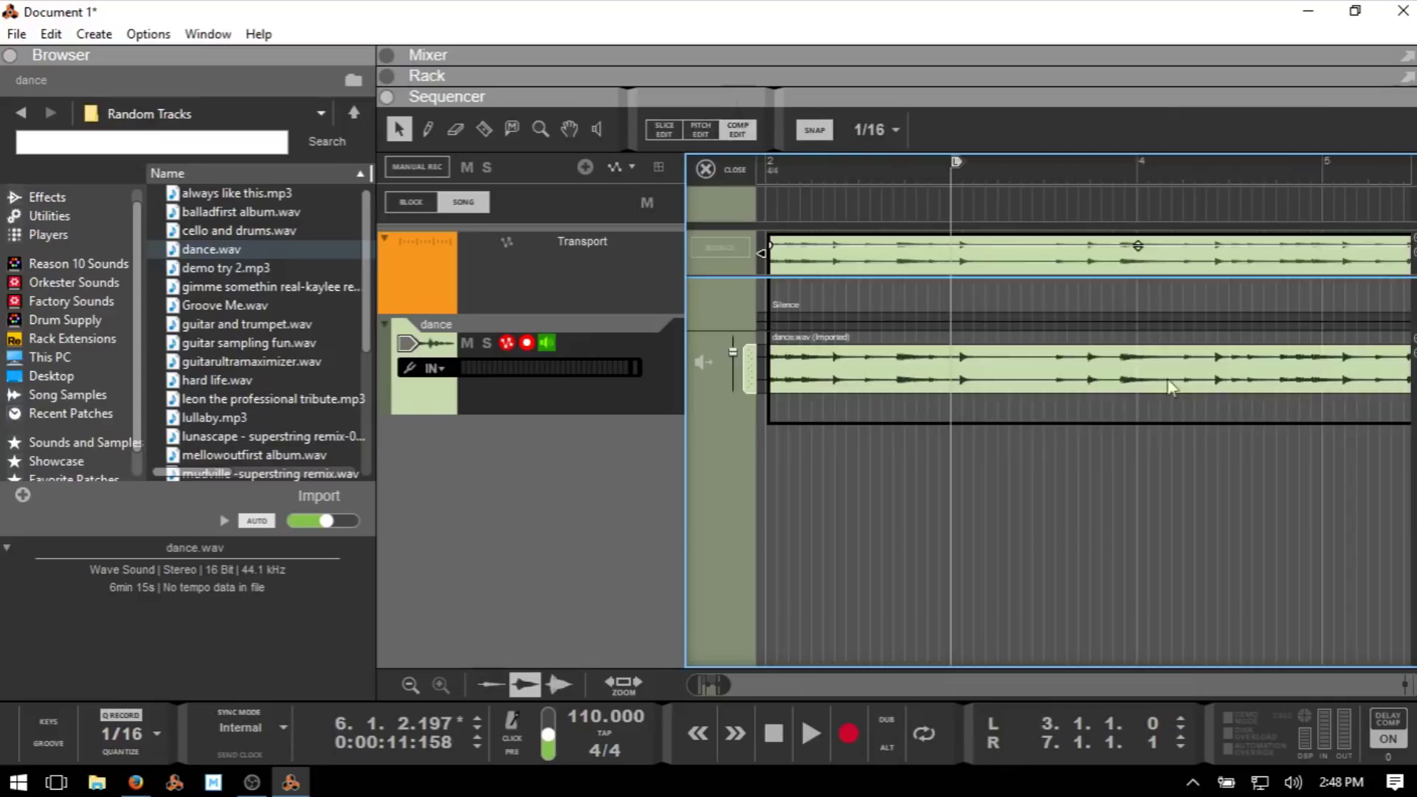
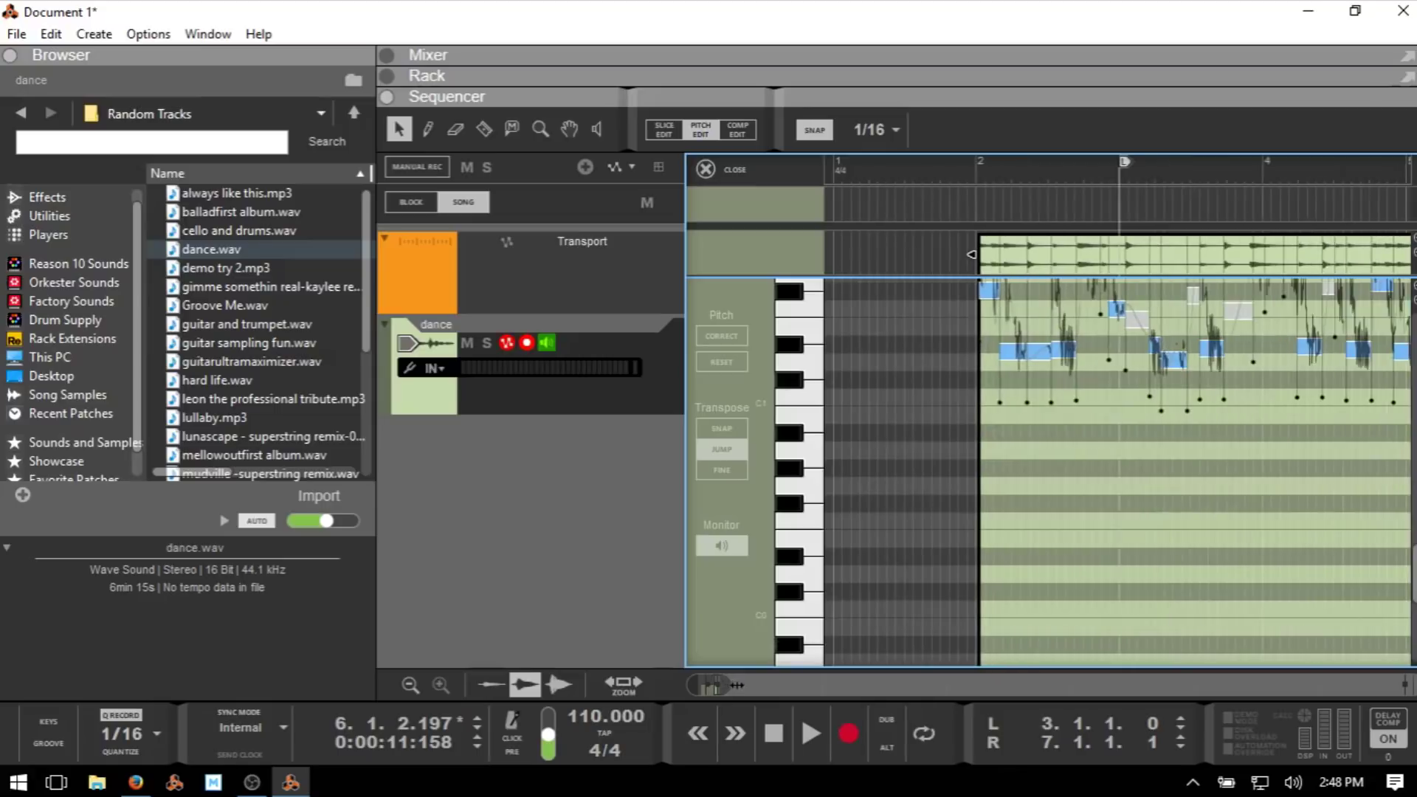
{"action": "scroll", "coordinate": [1118, 472], "scroll_direction": "up", "scroll_amount": 2}
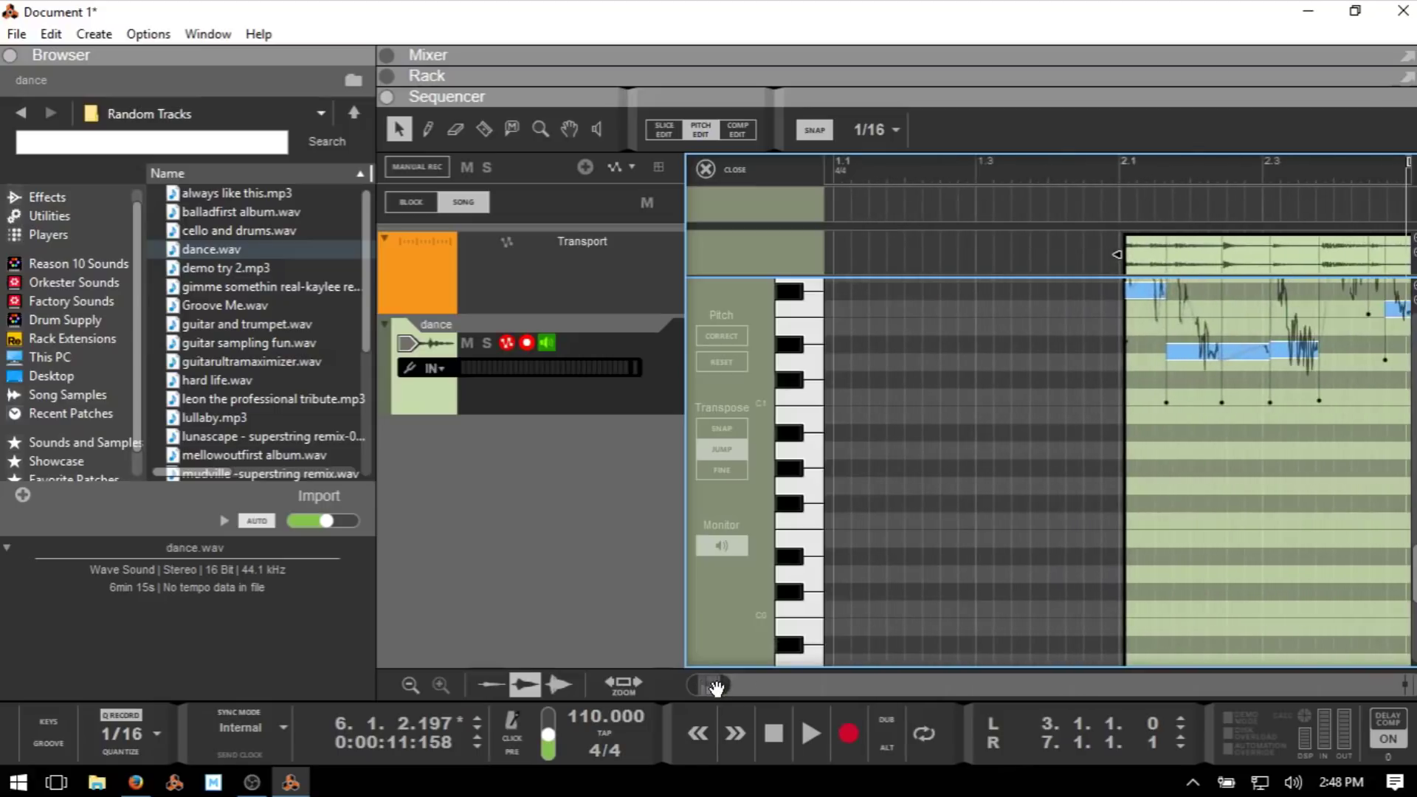
{"action": "left_click_drag", "start_coordinate": [715, 688], "coordinate": [723, 689]}
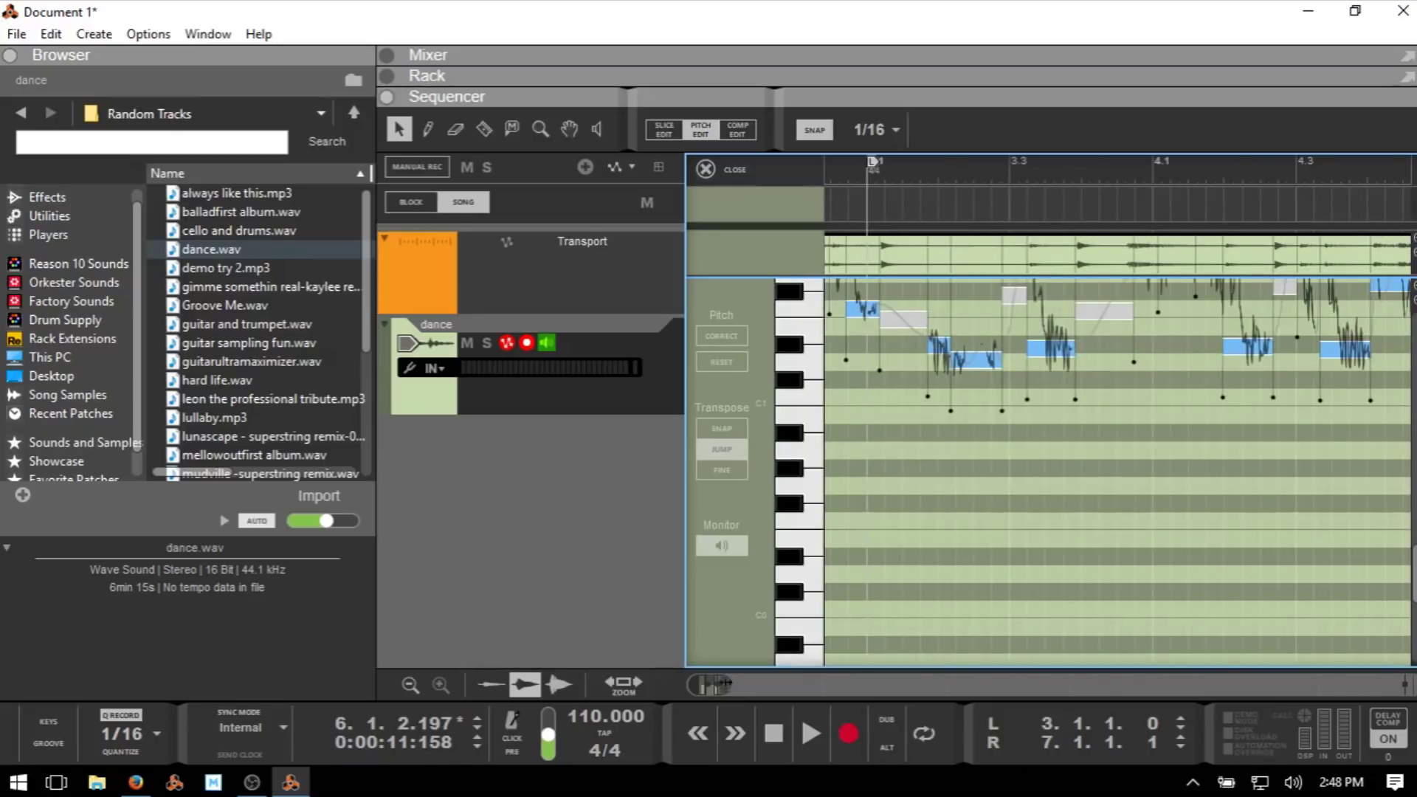
{"action": "key", "text": "F3"}
{"action": "scroll", "coordinate": [866, 476], "scroll_direction": "up", "scroll_amount": 5}
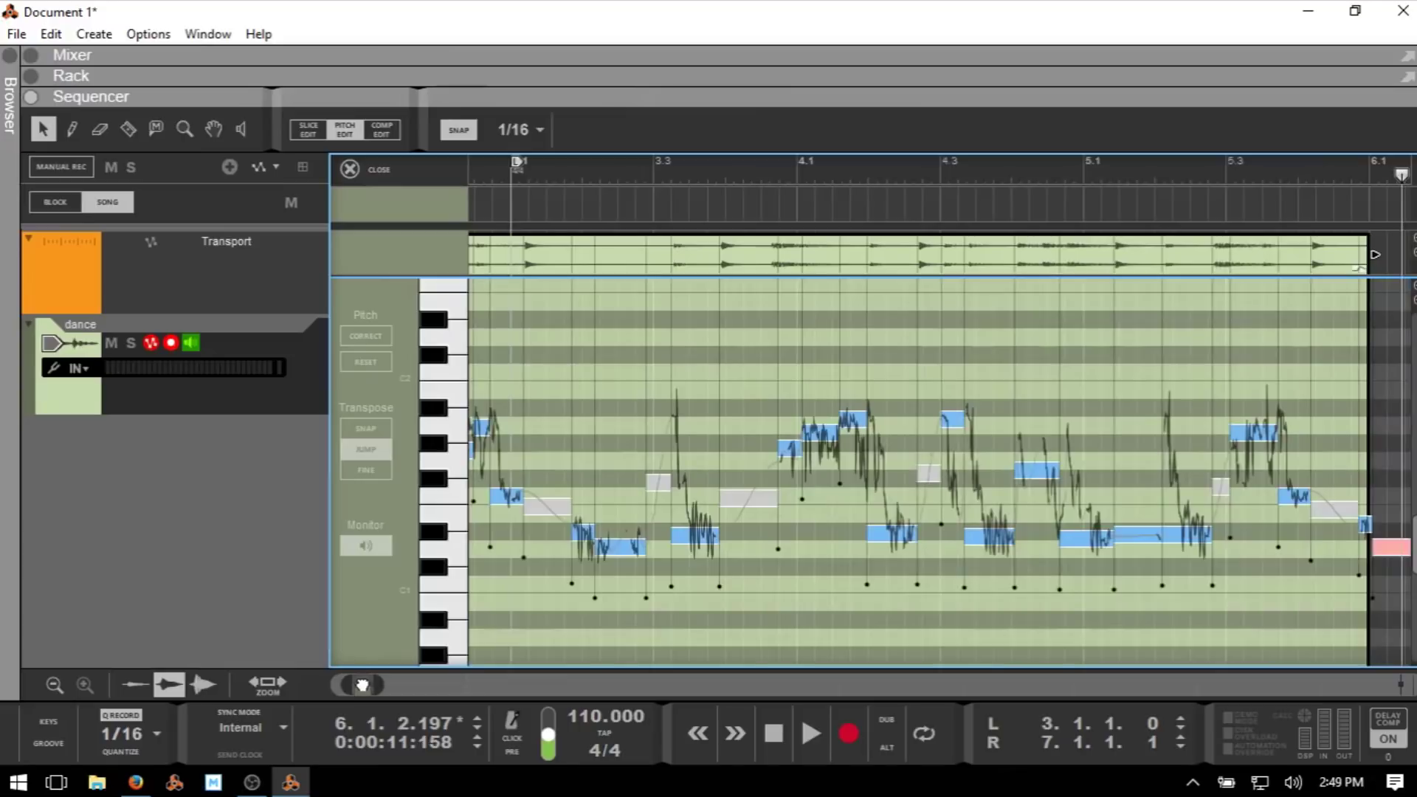
{"action": "scroll", "coordinate": [373, 677], "scroll_direction": "left", "scroll_amount": 6}
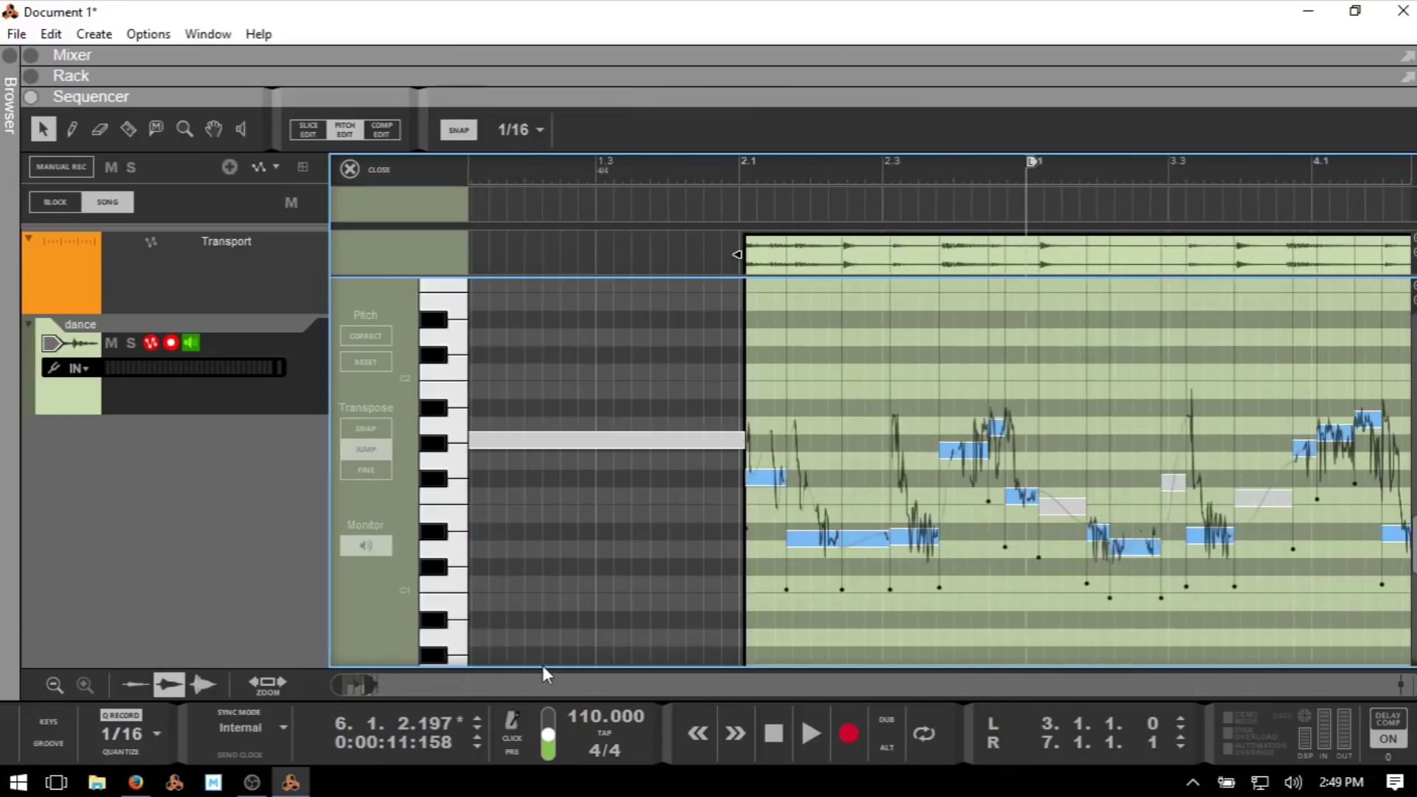
{"action": "key", "text": "ctrl+e"}
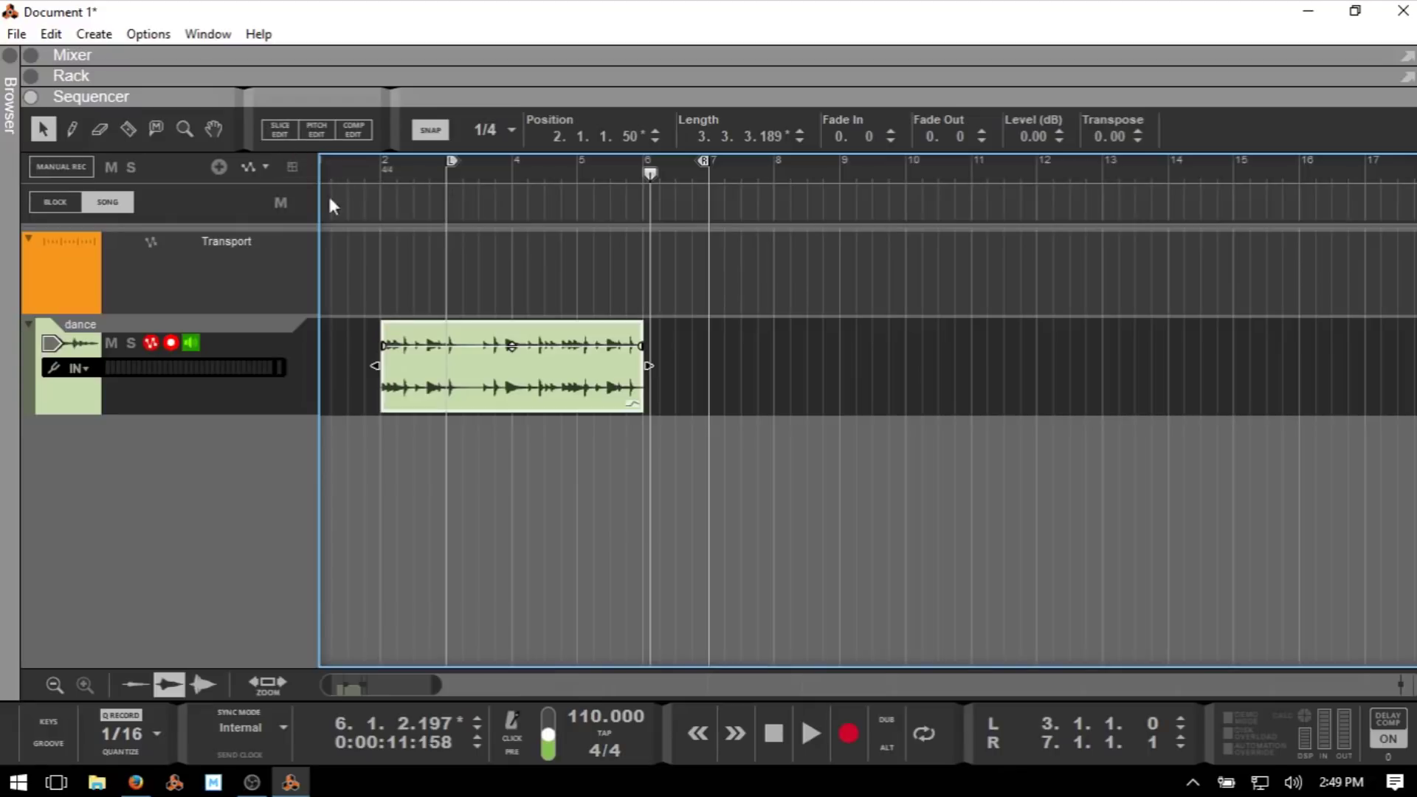
Open the dance clip in Slice Edit mode and delete the three slice markers in the quiet stretch between 3.1 and 3.3.
{"action": "left_click", "coordinate": [282, 132]}
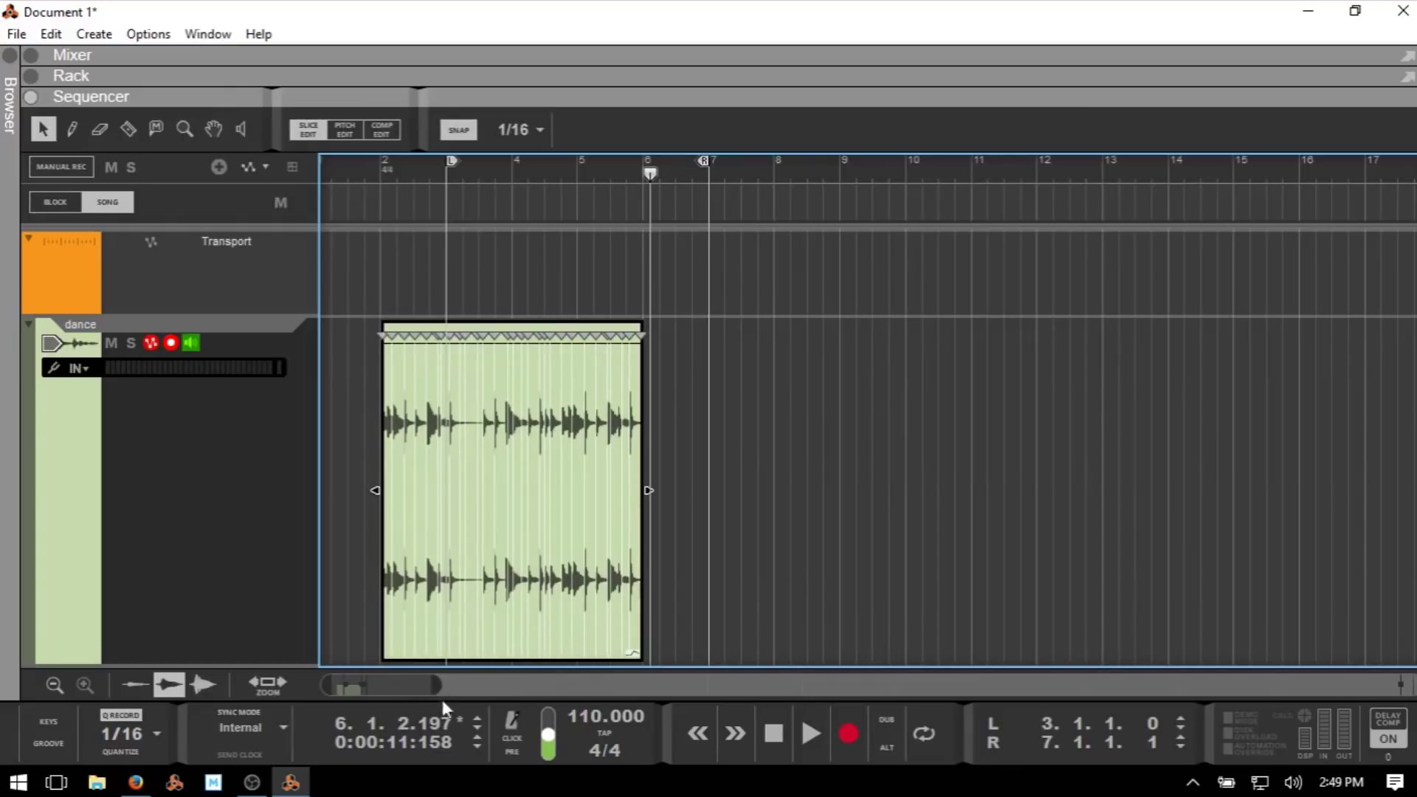
{"action": "left_click_drag", "start_coordinate": [439, 686], "coordinate": [343, 691]}
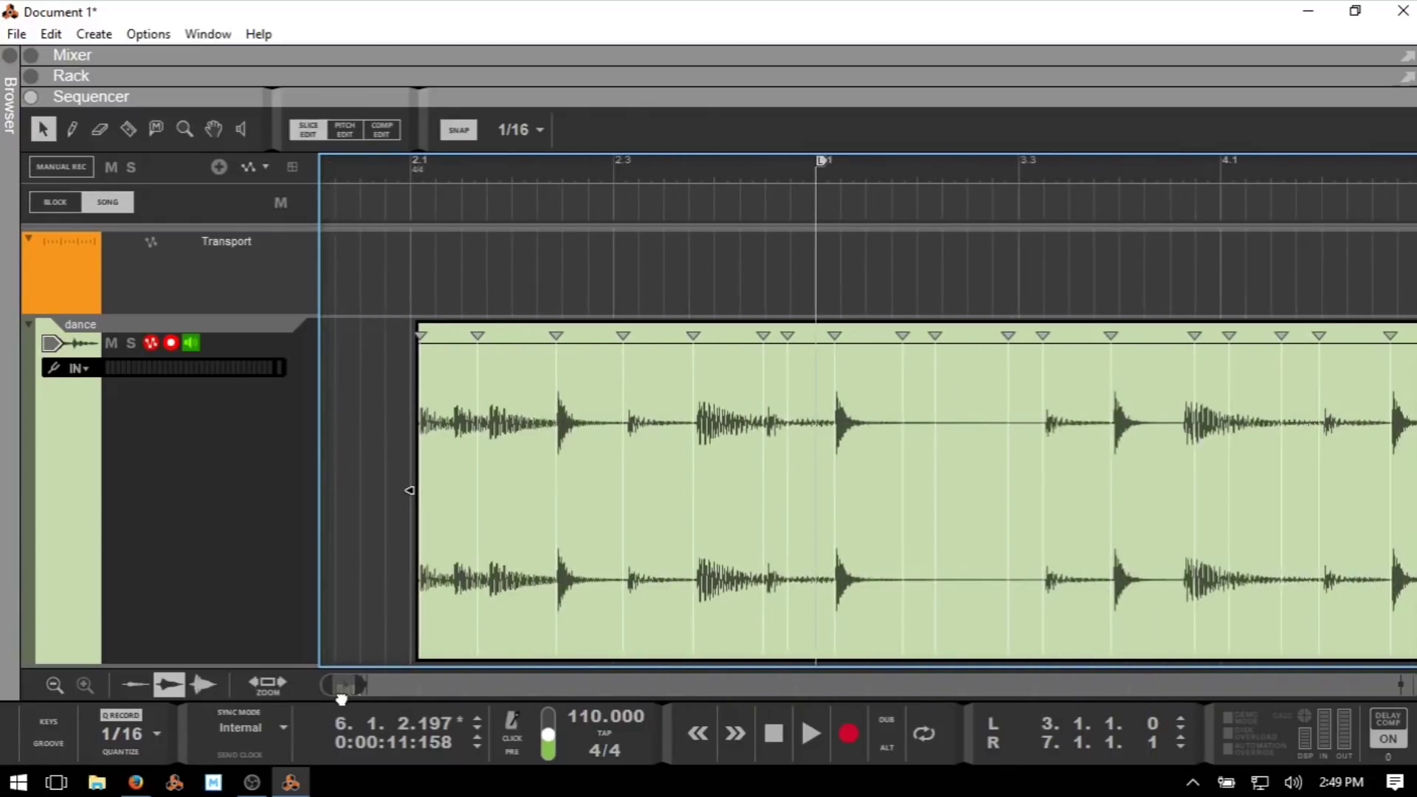
{"action": "left_click", "coordinate": [903, 334]}
{"action": "key", "text": "Delete"}
{"action": "left_click", "coordinate": [937, 333]}
{"action": "key", "text": "Delete"}
{"action": "left_click", "coordinate": [1009, 334]}
{"action": "key", "text": "Delete"}
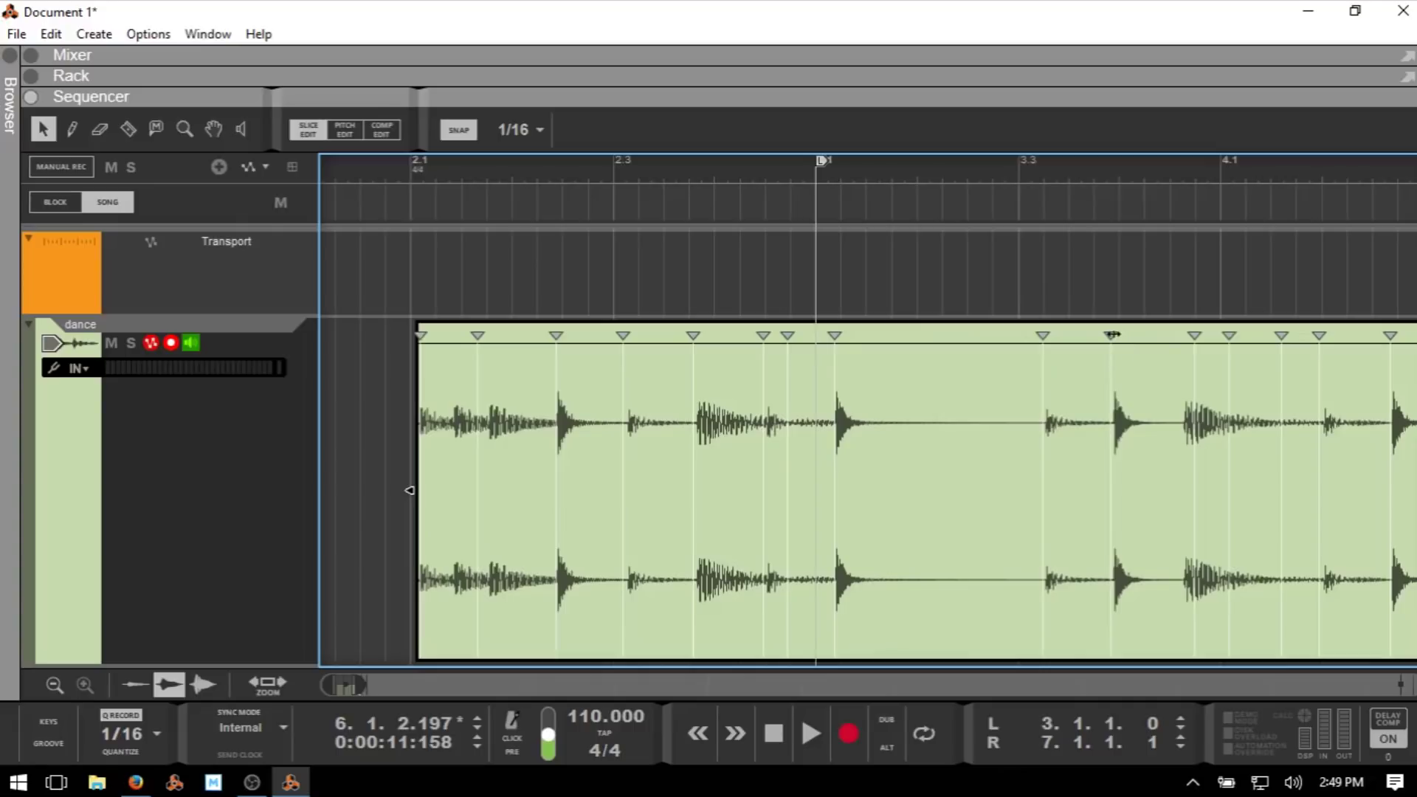
Try moving the slice marker just before 3.4 slightly earlier, and undo the move.
{"action": "mouse_move", "coordinate": [1112, 334]}
{"action": "left_mouse_down"}
{"action": "mouse_move", "coordinate": [1096, 335]}
{"action": "mouse_move", "coordinate": [1144, 336]}
{"action": "mouse_move", "coordinate": [1100, 345]}
{"action": "left_mouse_up"}
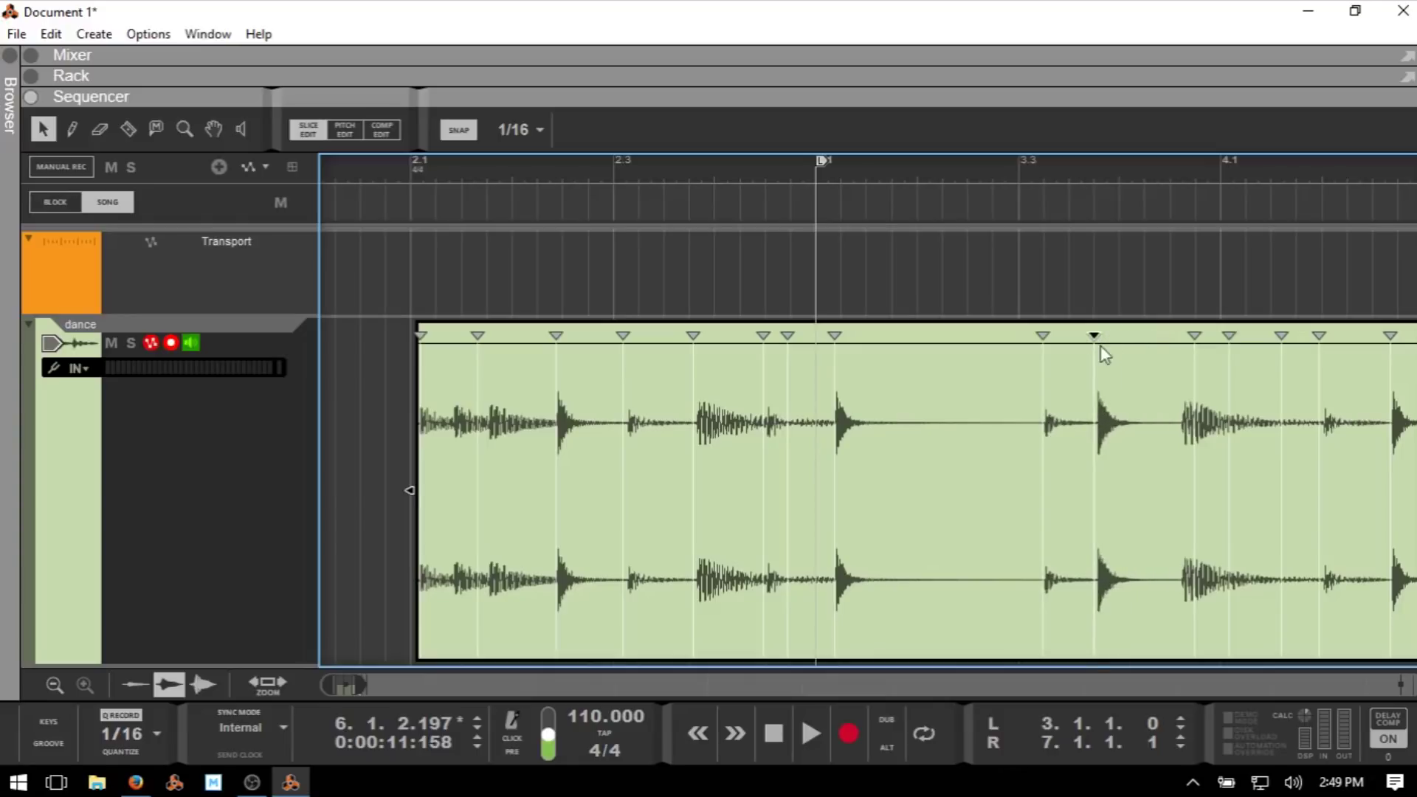
{"action": "key", "text": "ctrl+z"}
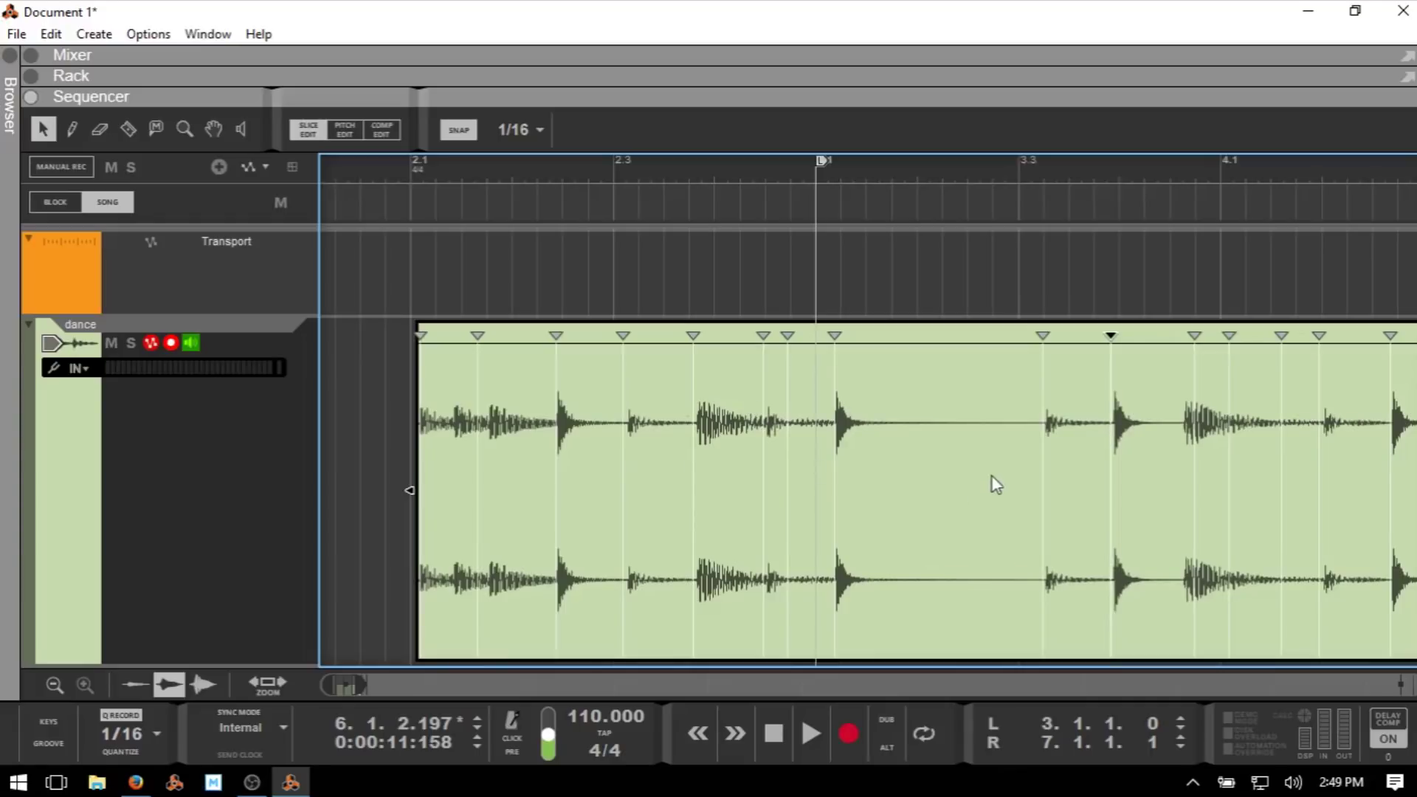
Bounce the dance clip to a REX loop and delete the original clip from its sequencer track.
{"action": "right_click", "coordinate": [947, 498]}
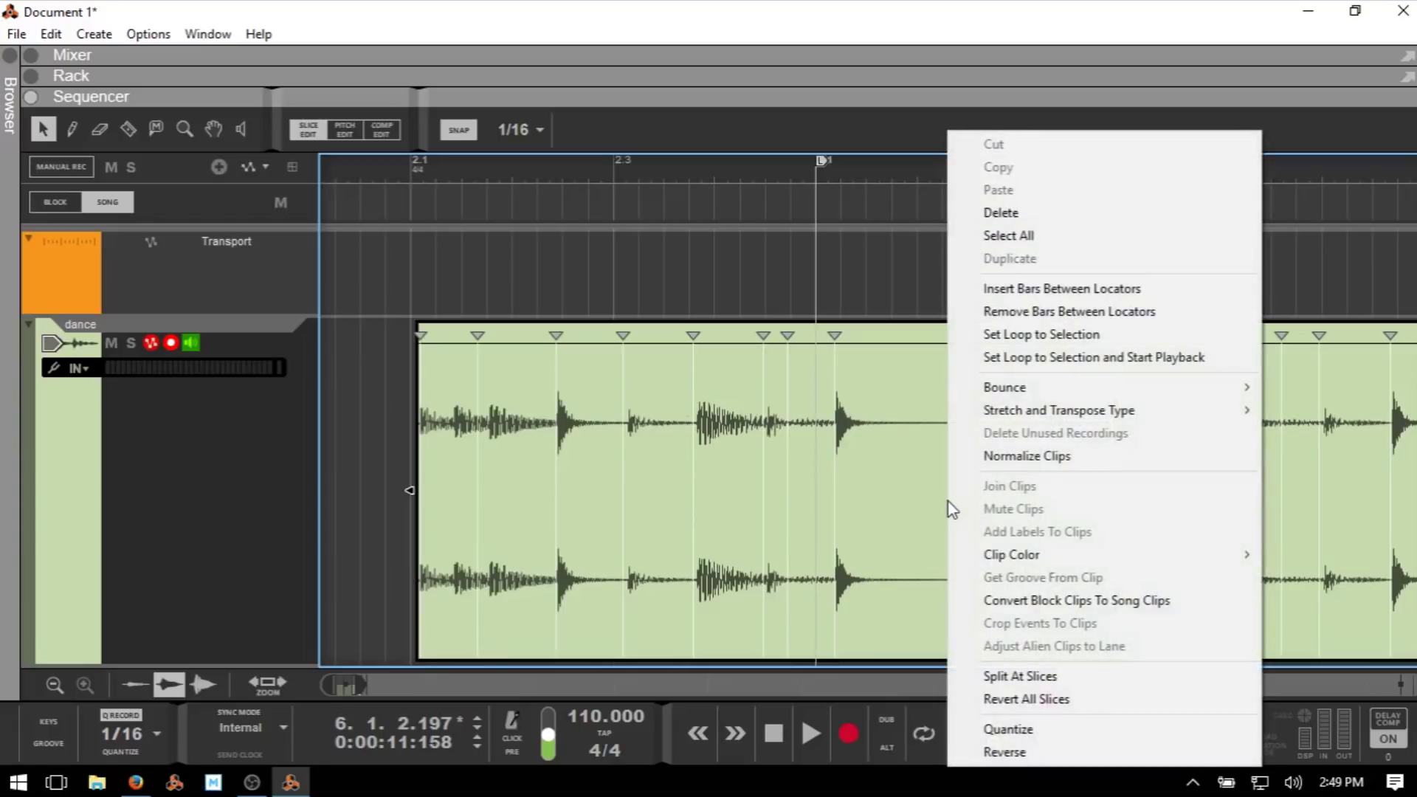
{"action": "mouse_move", "coordinate": [989, 388]}
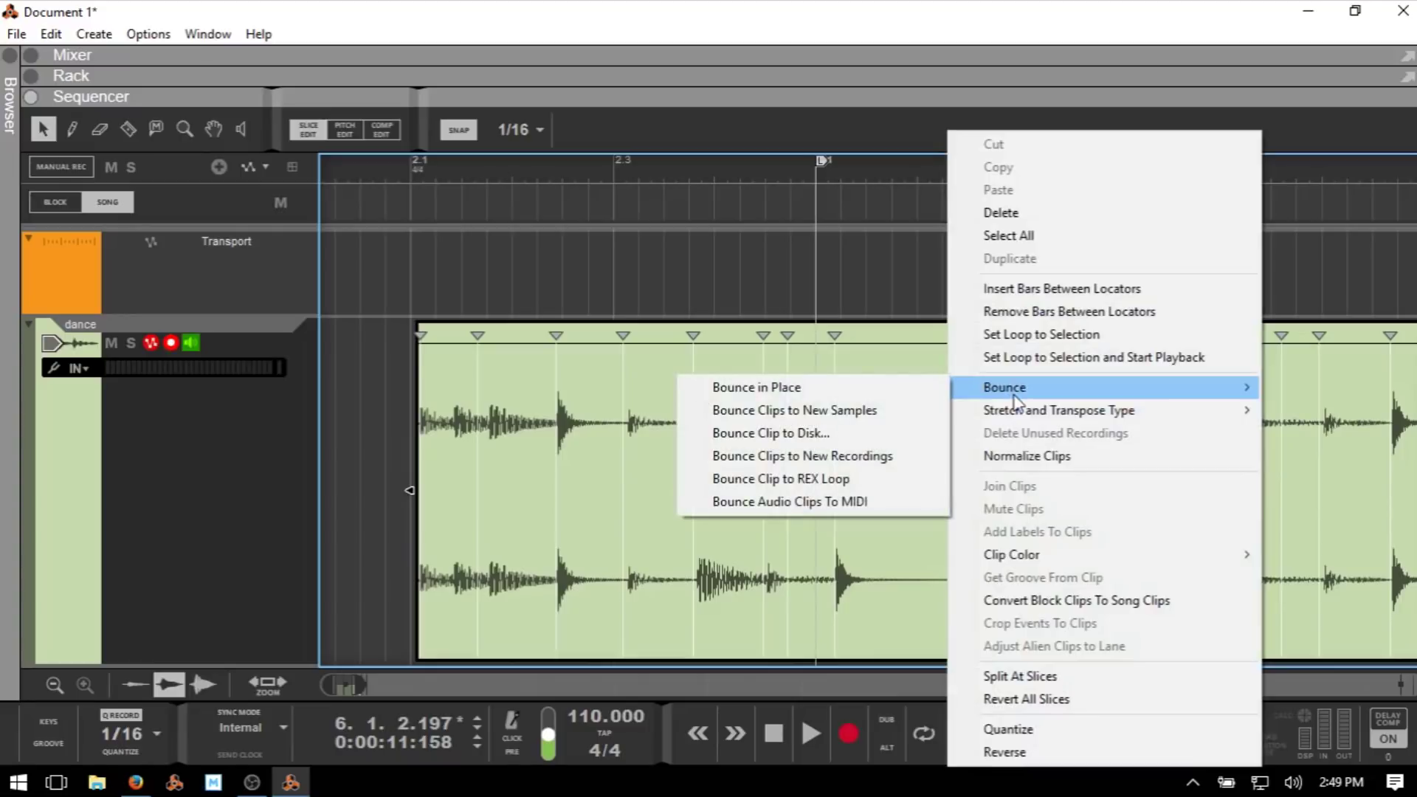
{"action": "left_click", "coordinate": [875, 481]}
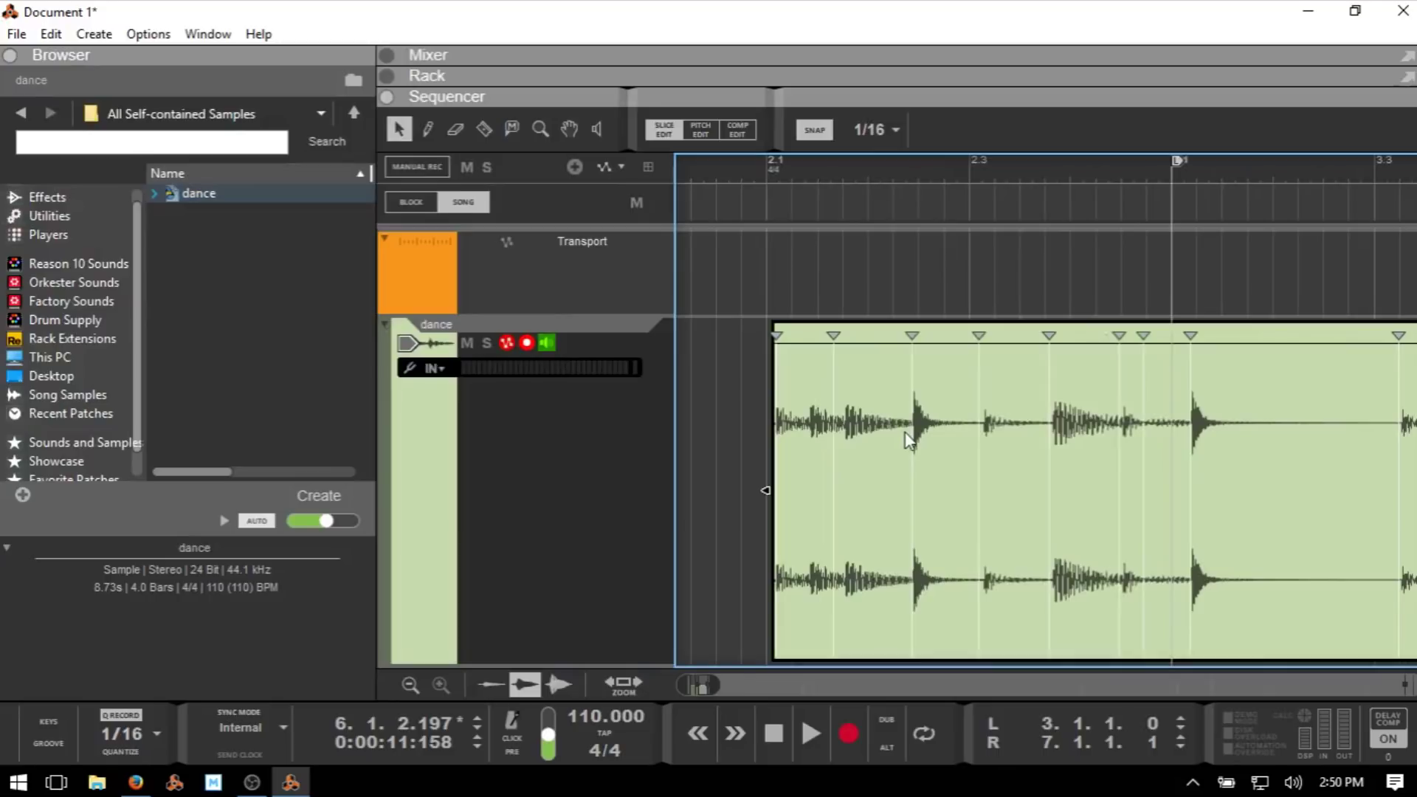
{"action": "left_click", "coordinate": [879, 436]}
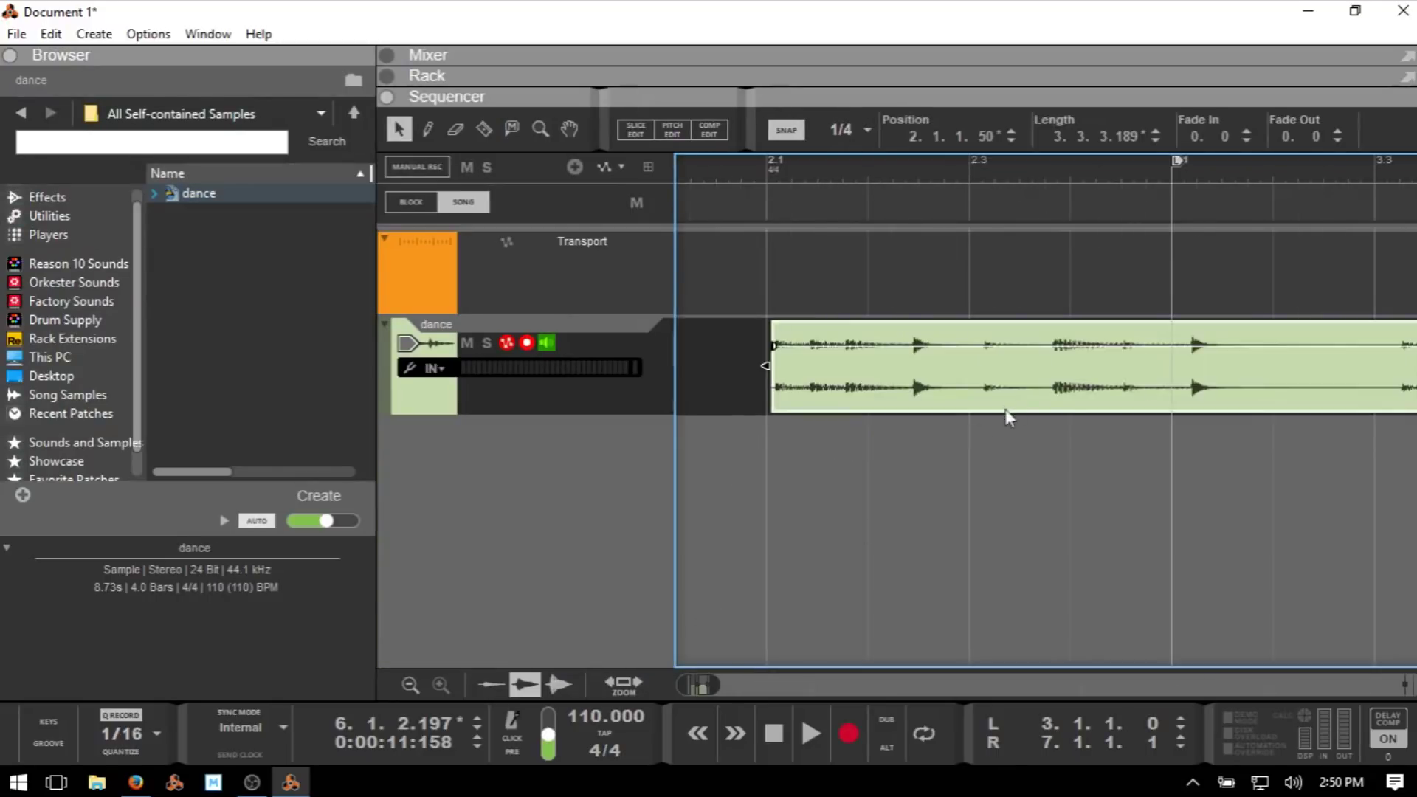
{"action": "key", "text": "Delete"}
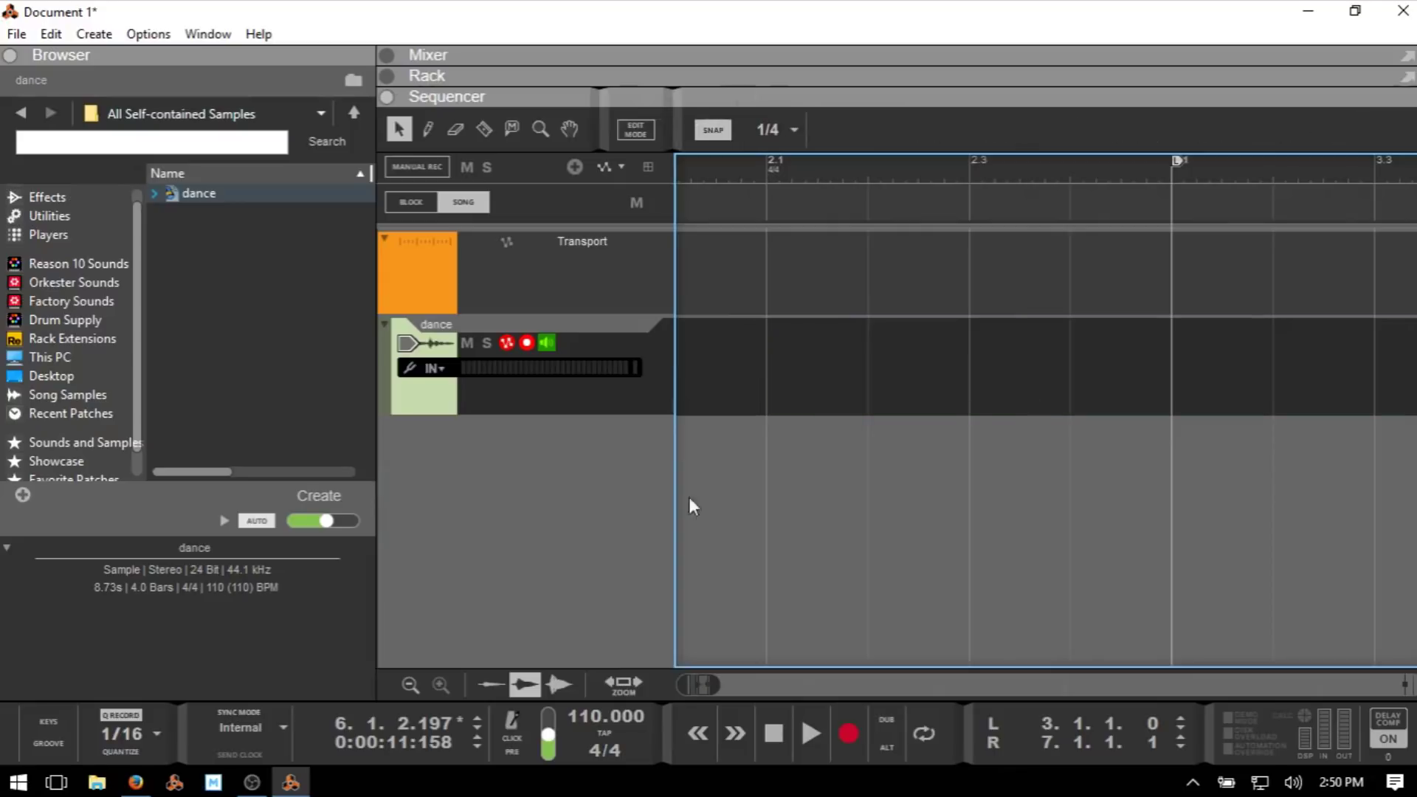
Add a Dr. OctoRex loop player to the rack below the dance audio track and reset the device to an empty patch.
{"action": "key", "text": "F6"}
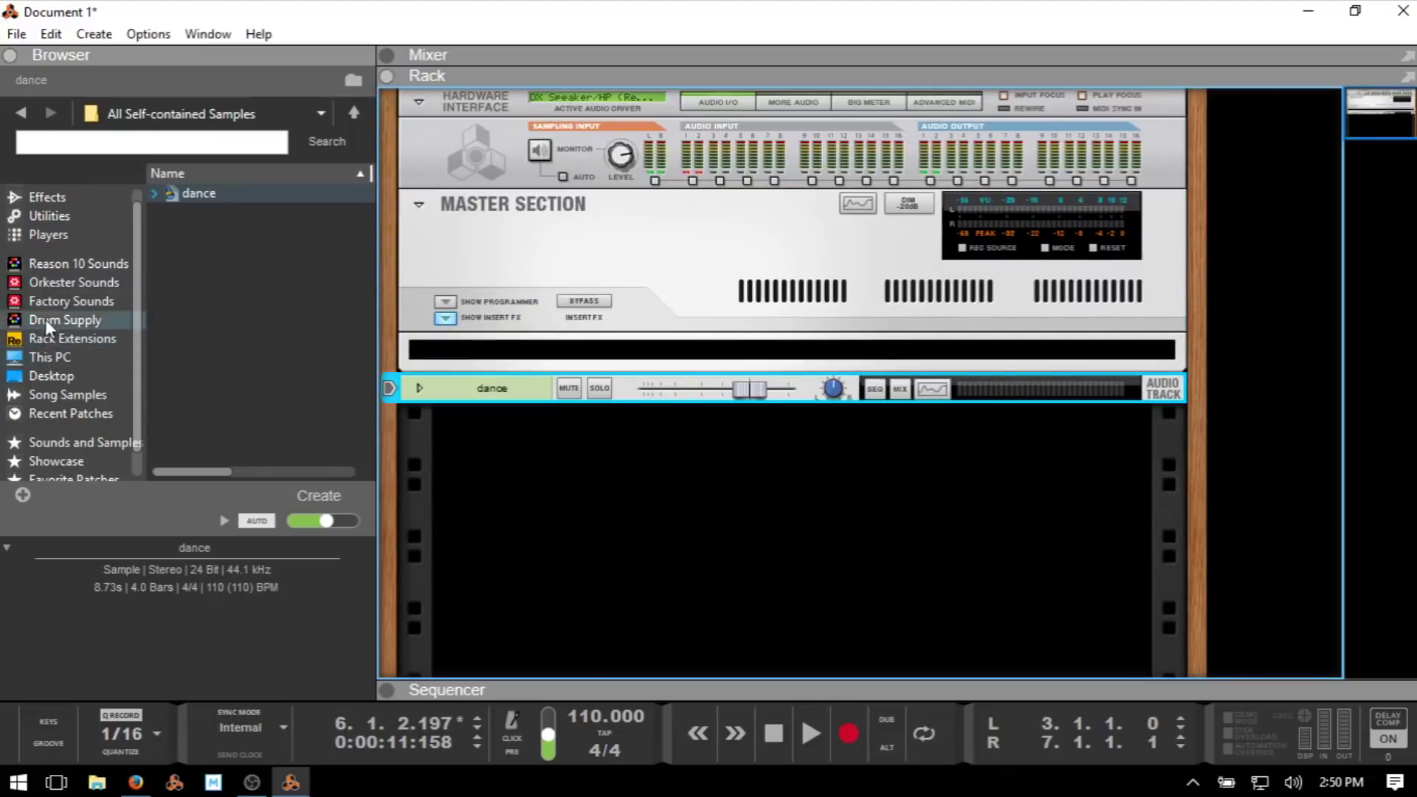
{"action": "scroll", "coordinate": [55, 223], "scroll_direction": "up", "scroll_amount": 1}
{"action": "left_click", "coordinate": [47, 196]}
{"action": "mouse_move", "coordinate": [212, 395]}
{"action": "left_mouse_down"}
{"action": "mouse_move", "coordinate": [318, 454]}
{"action": "mouse_move", "coordinate": [702, 527]}
{"action": "left_mouse_up"}
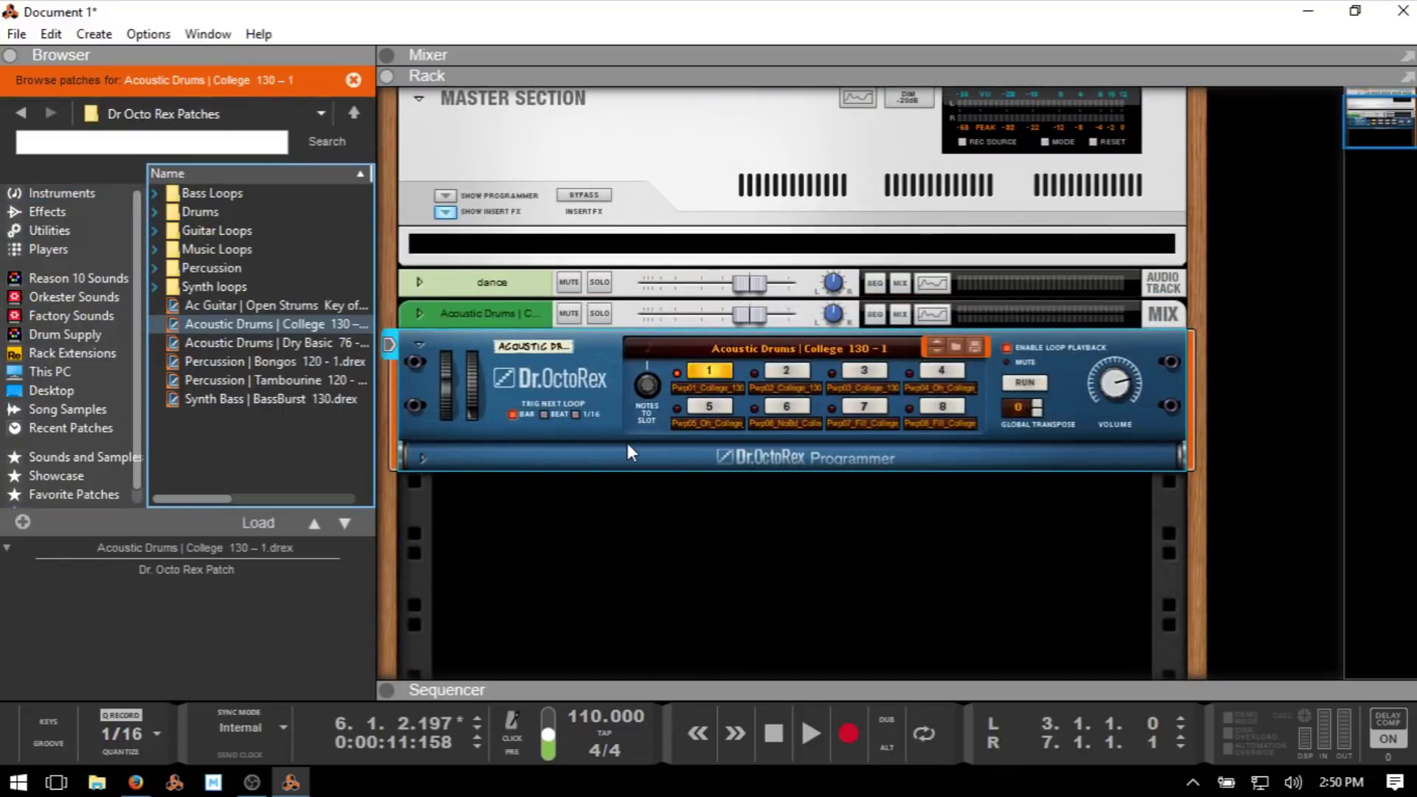
{"action": "right_click", "coordinate": [627, 442]}
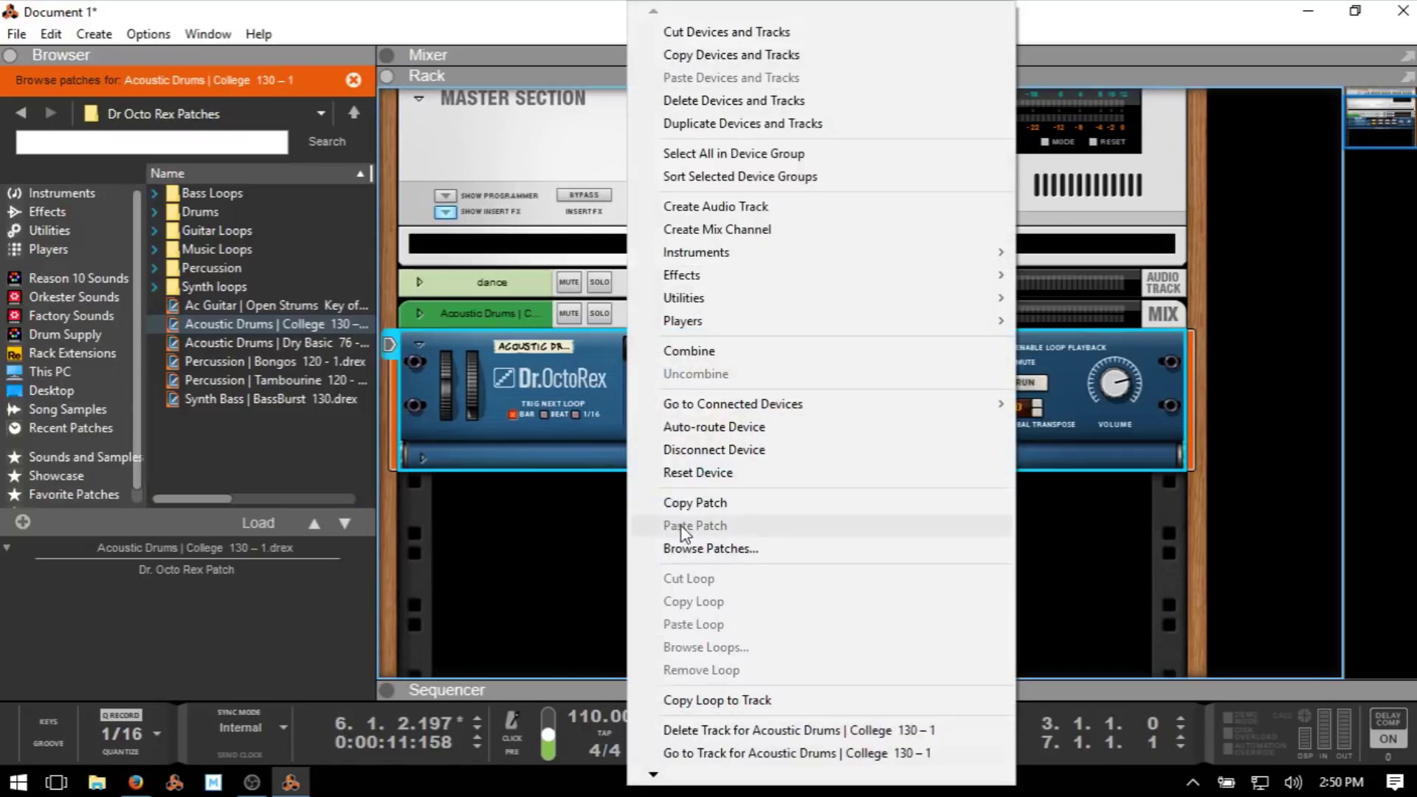
{"action": "left_click", "coordinate": [697, 476]}
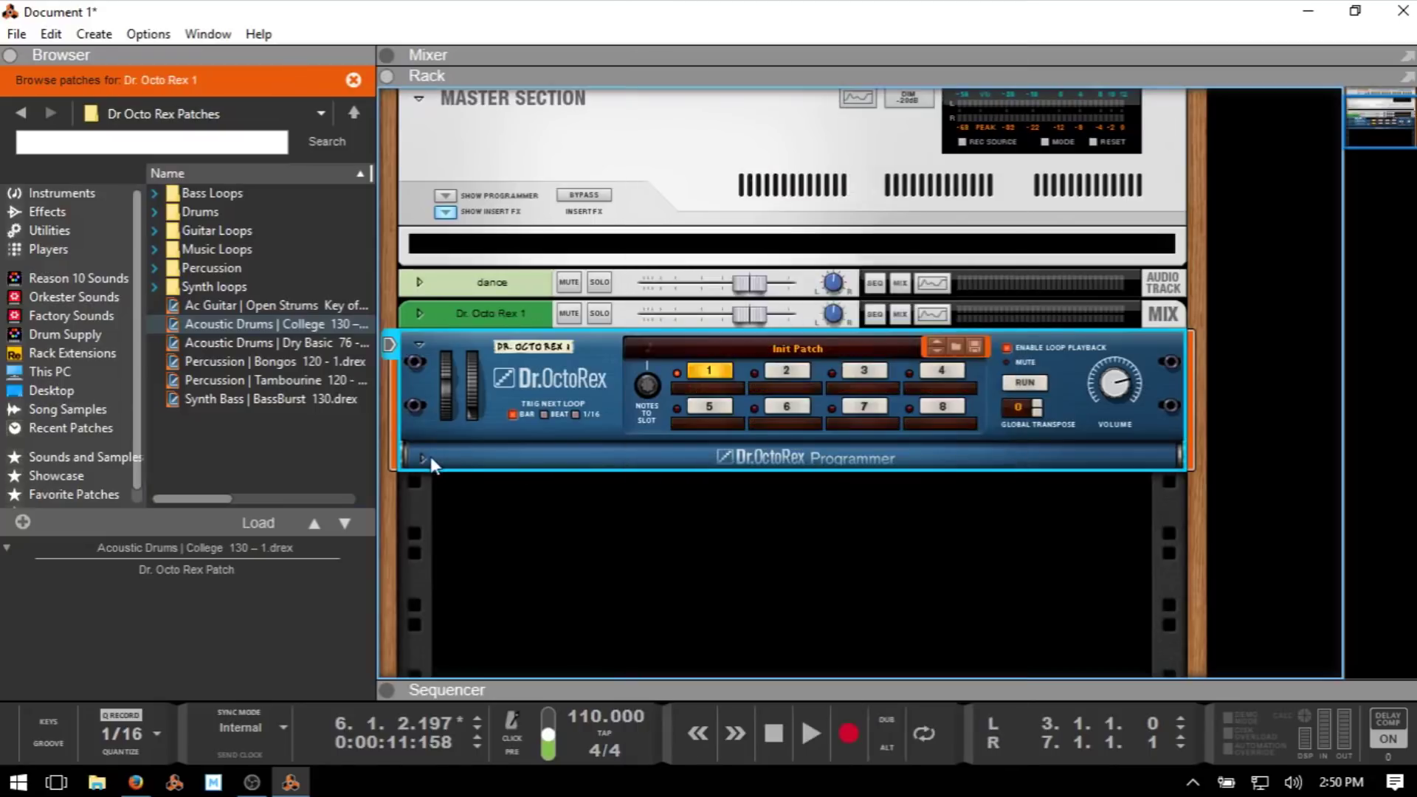
Load the bounced dance loop from the song's All Self-contained Samples into the Dr. OctoRex.
{"action": "left_click", "coordinate": [52, 409]}
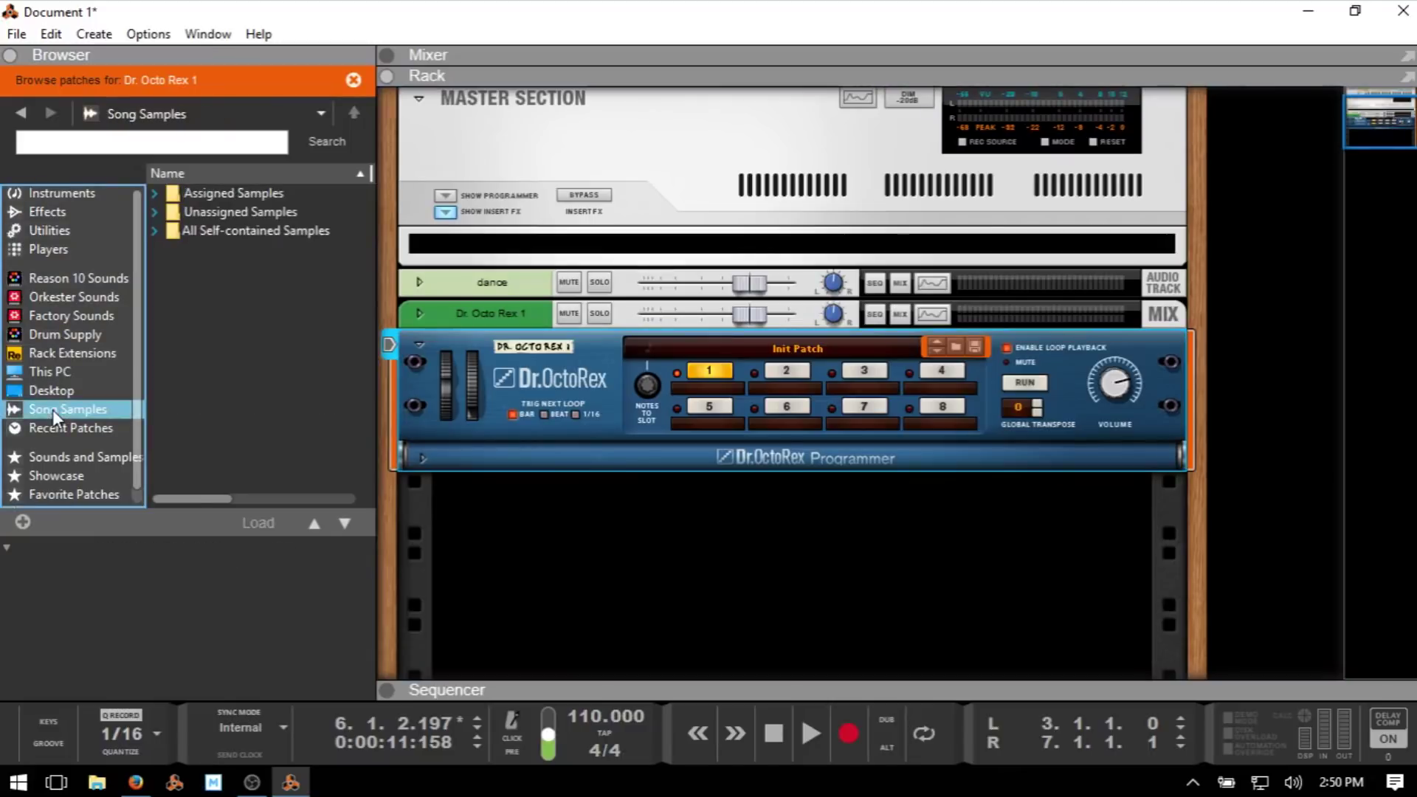
{"action": "left_click", "coordinate": [155, 231]}
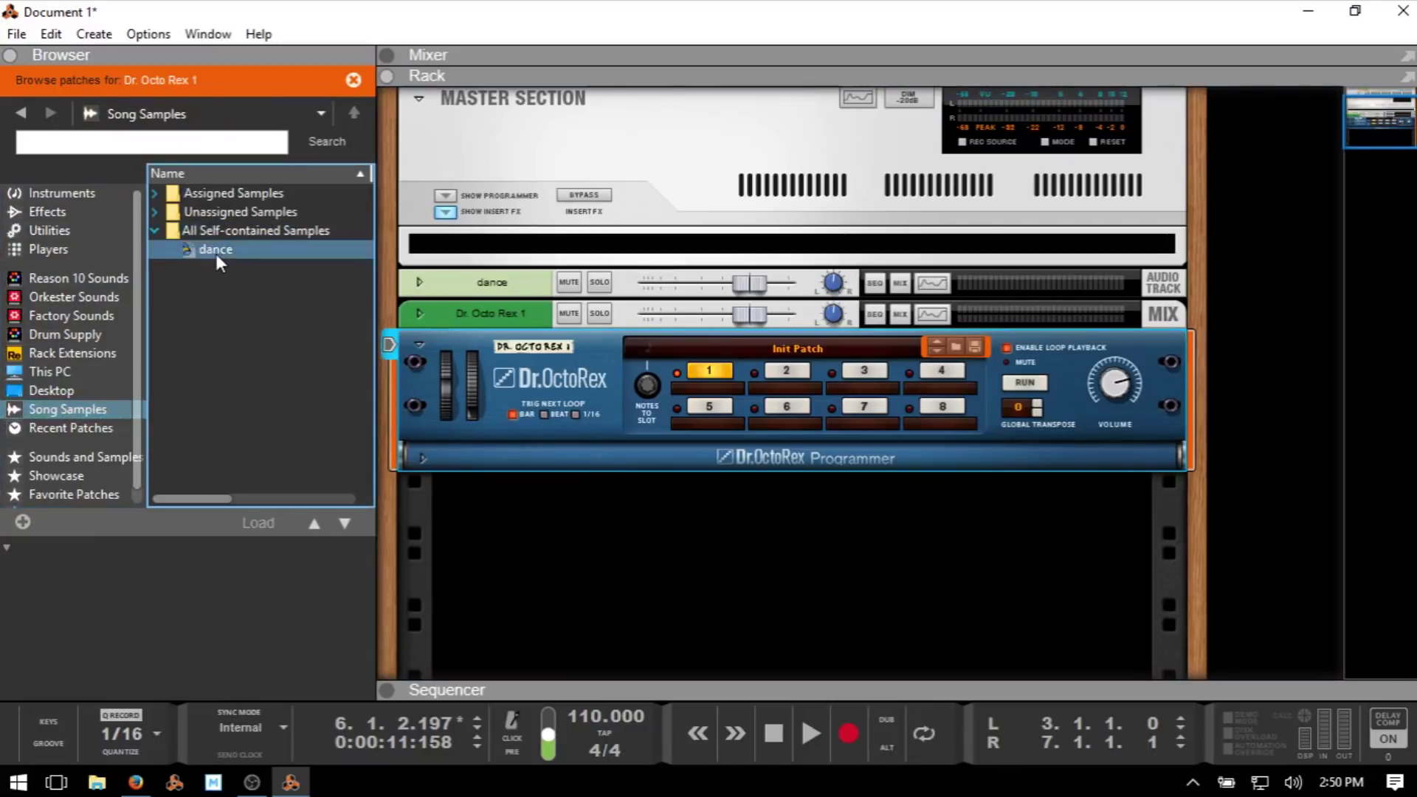
{"action": "left_click_drag", "start_coordinate": [205, 250], "coordinate": [641, 408]}
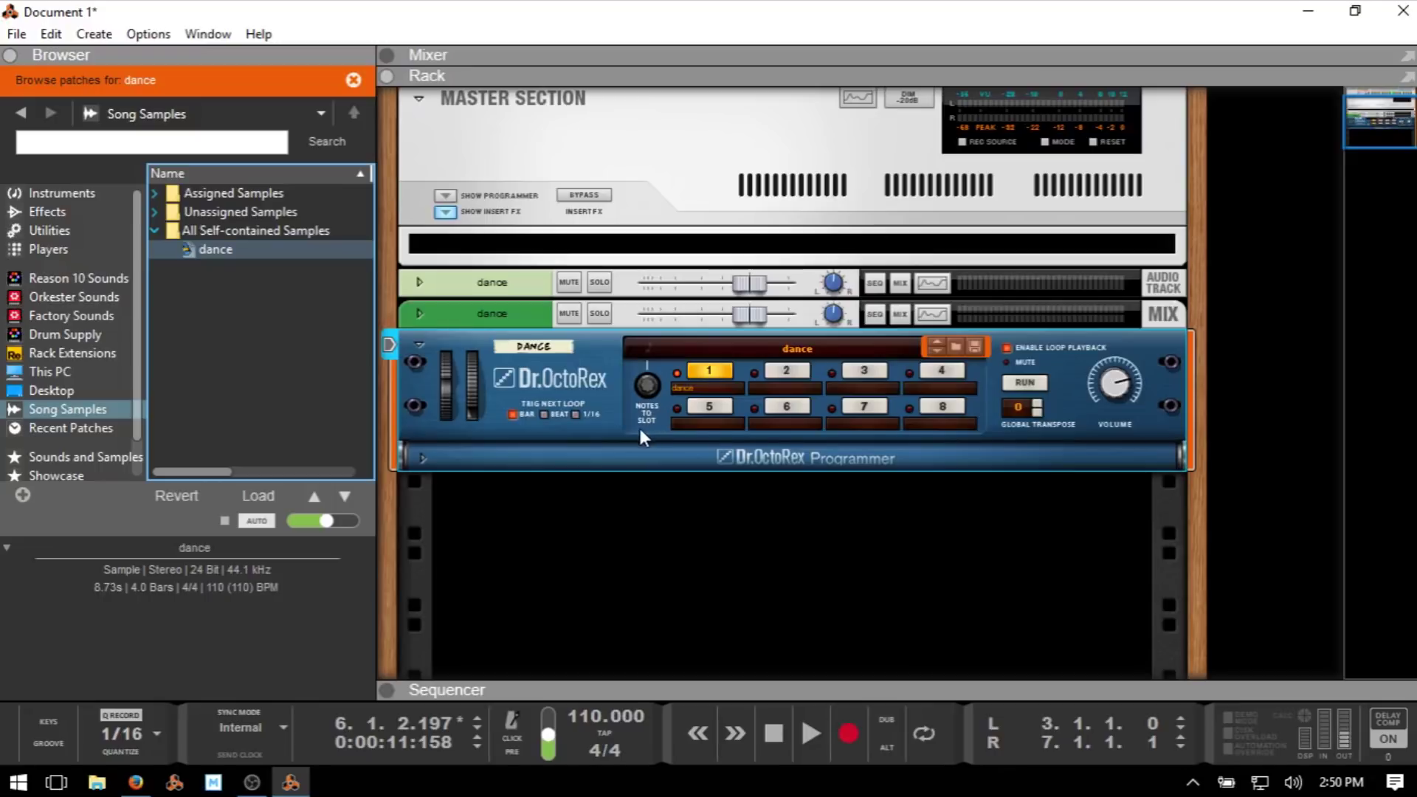
In the Dr. OctoRex Programmer, select slice 4 of the dance loop, turn its Reverse on, and enable Slice Edit Mode.
{"action": "left_click", "coordinate": [422, 459]}
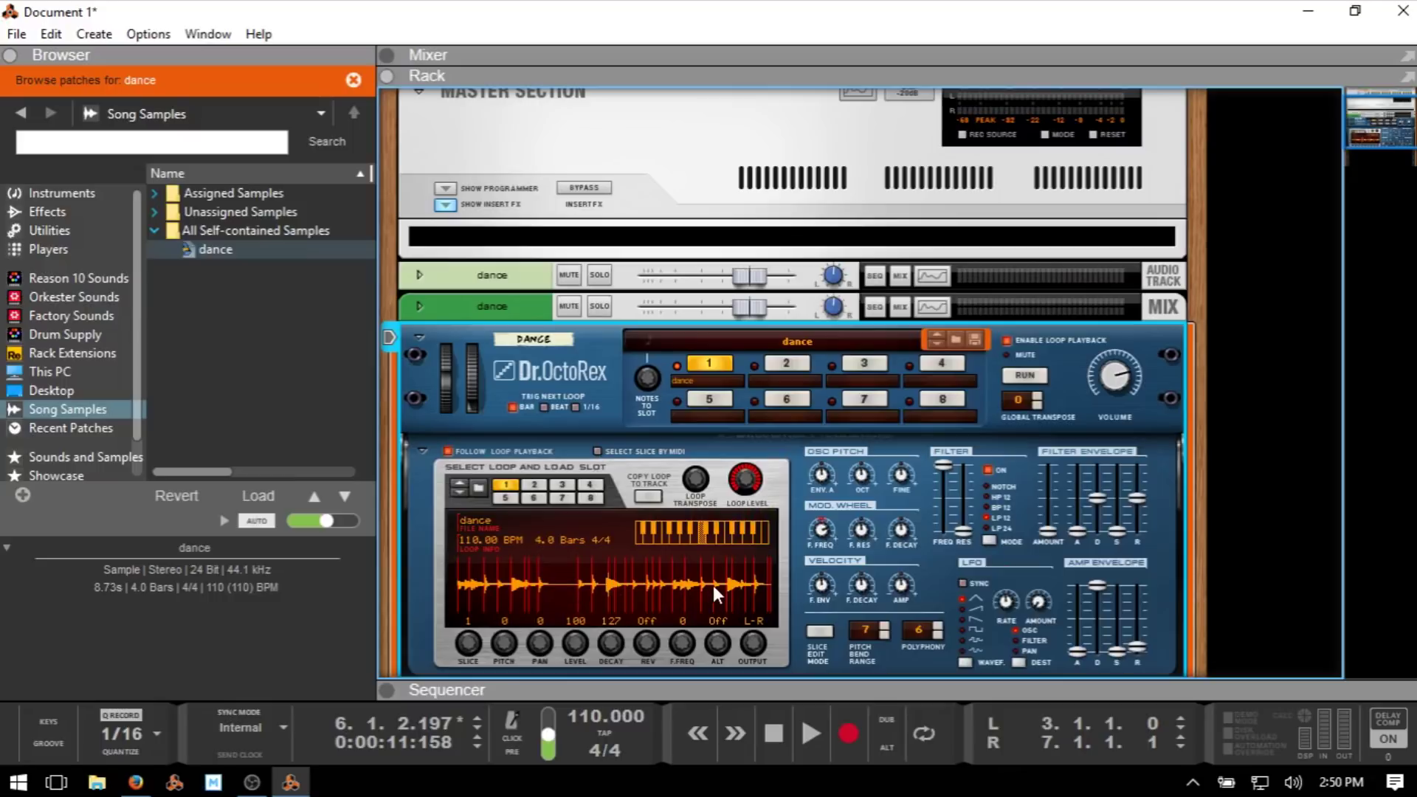
{"action": "left_click", "coordinate": [661, 543]}
{"action": "left_click_drag", "start_coordinate": [466, 642], "coordinate": [467, 627]}
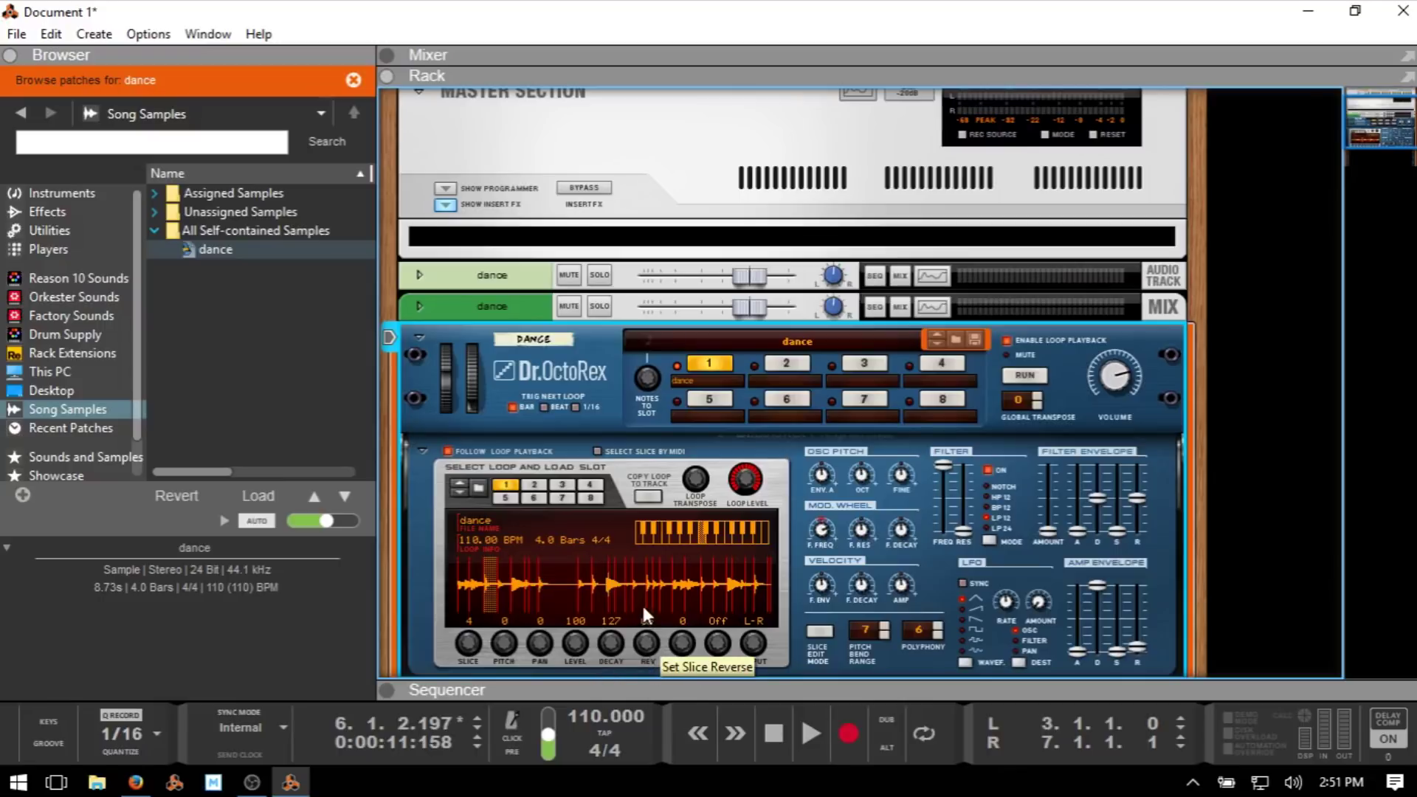
{"action": "left_click_drag", "start_coordinate": [645, 642], "coordinate": [646, 634]}
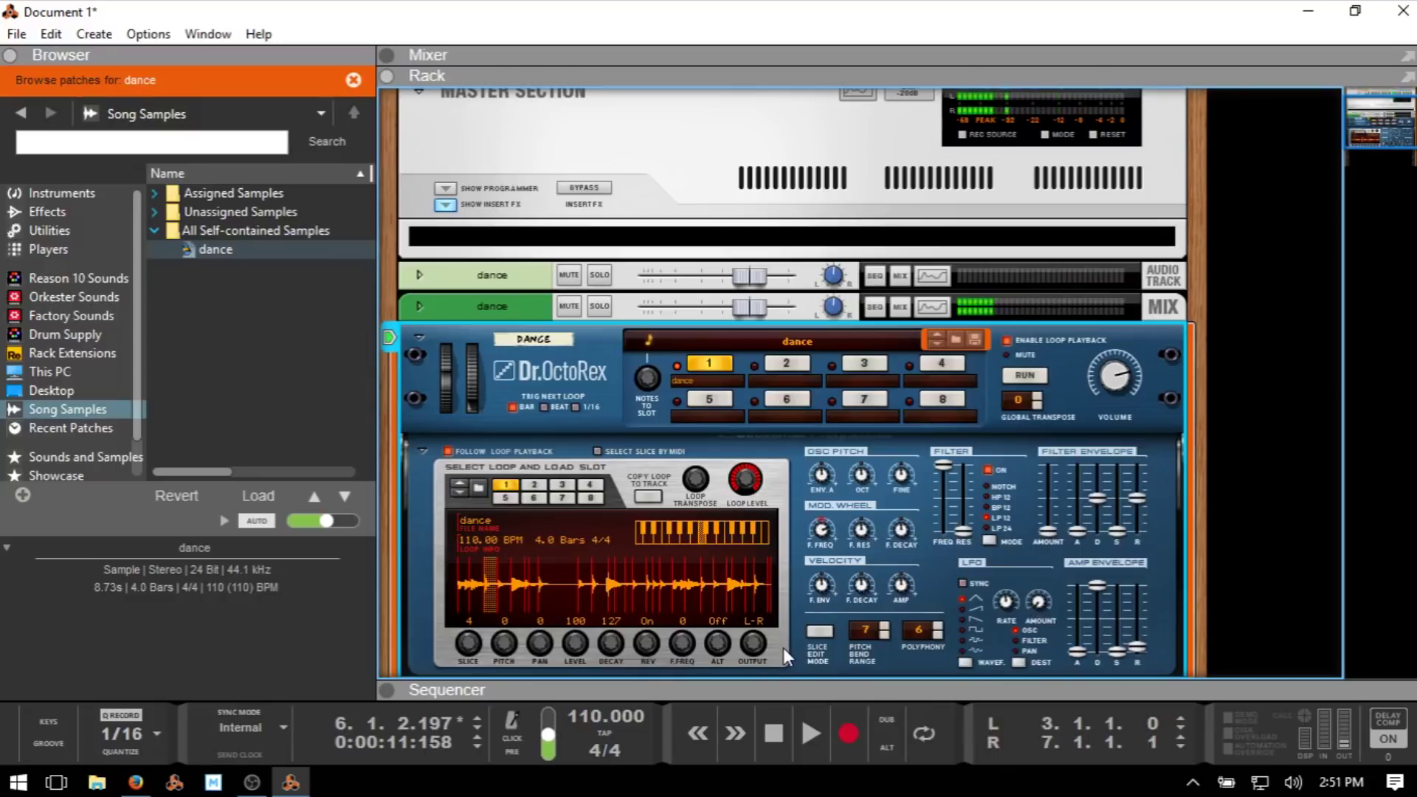
{"action": "left_click", "coordinate": [820, 633]}
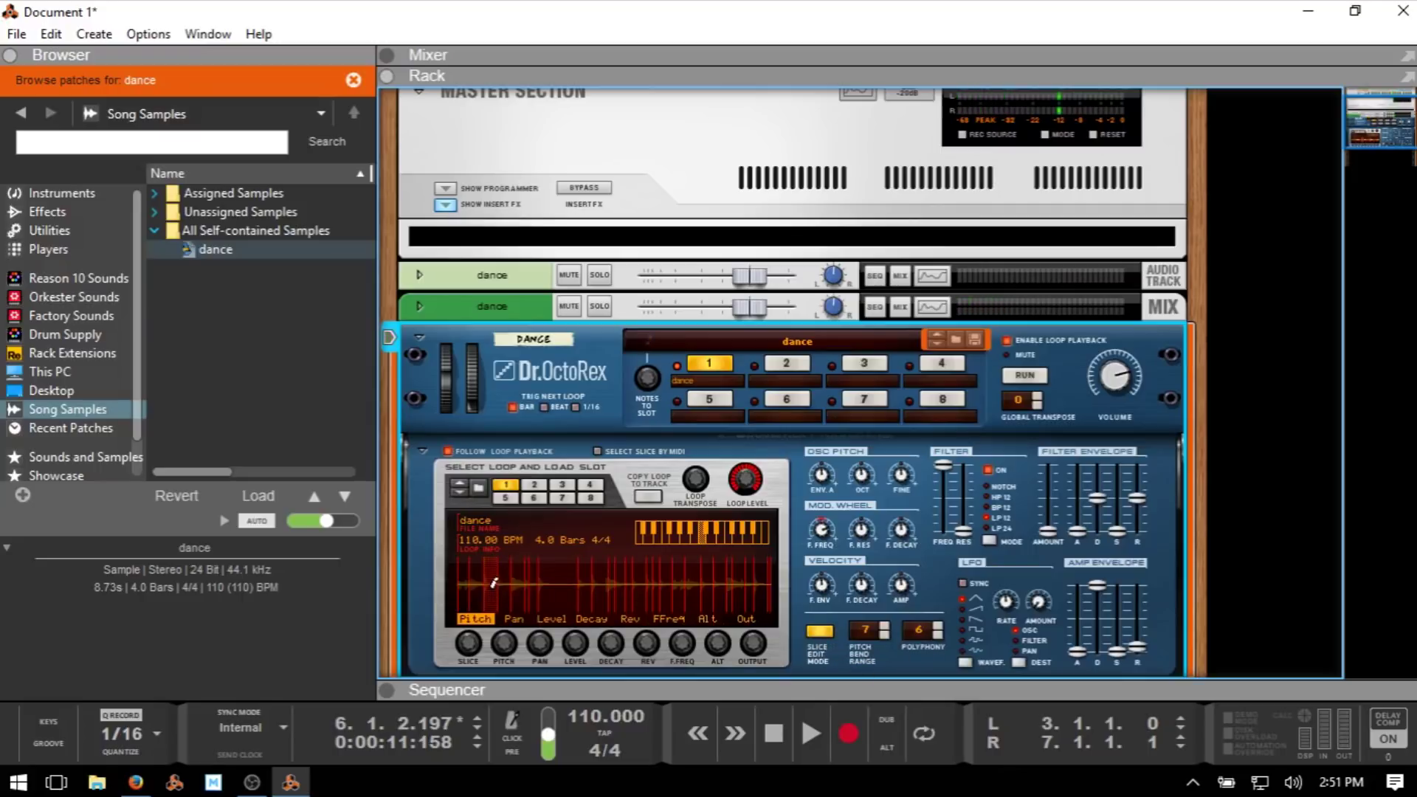